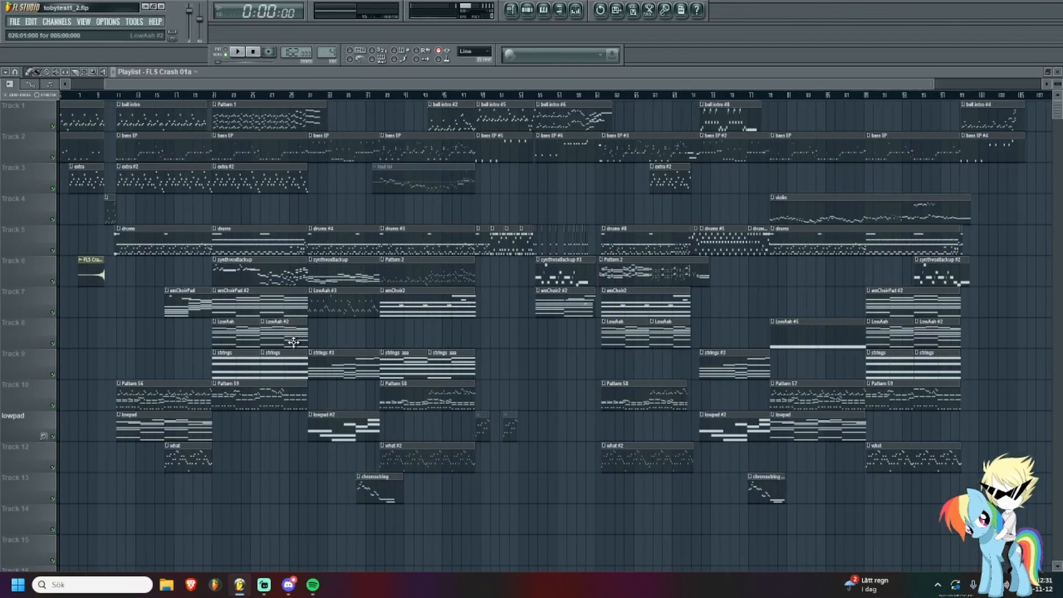
Look over the whole song arrangement in the playlist, ending at the intro clips starting from bar 1.
scroll(222, 332, up, 2)
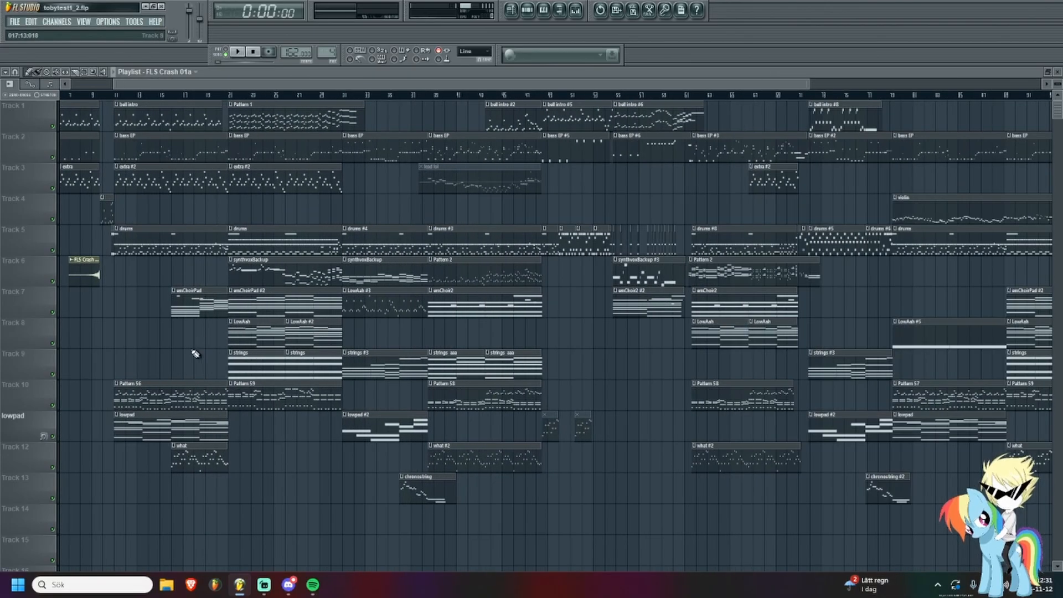
scroll(196, 354, down, 3)
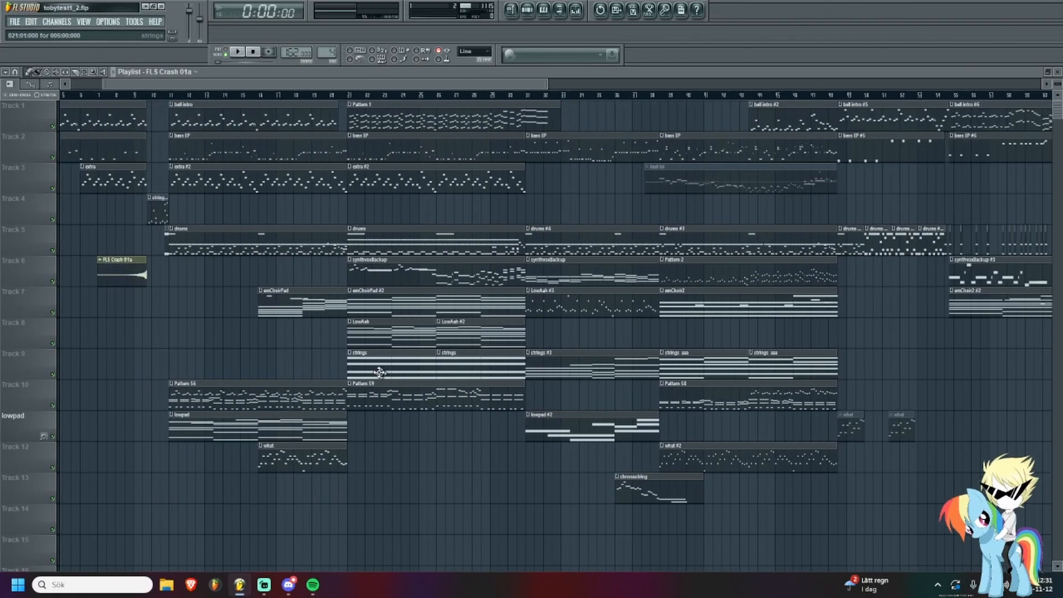
scroll(379, 372, up, 5)
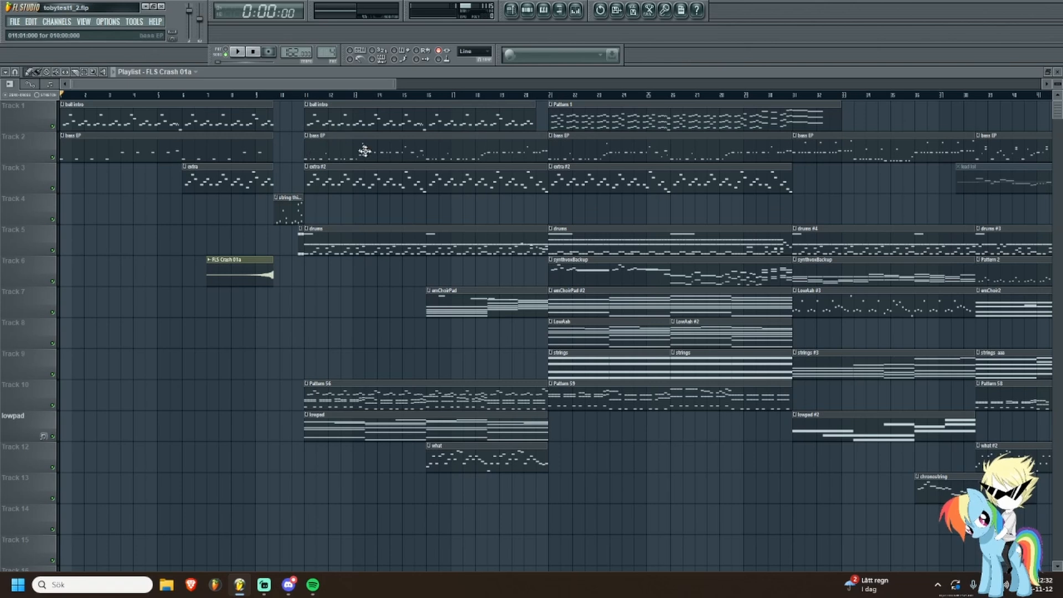
scroll(205, 227, right, 10)
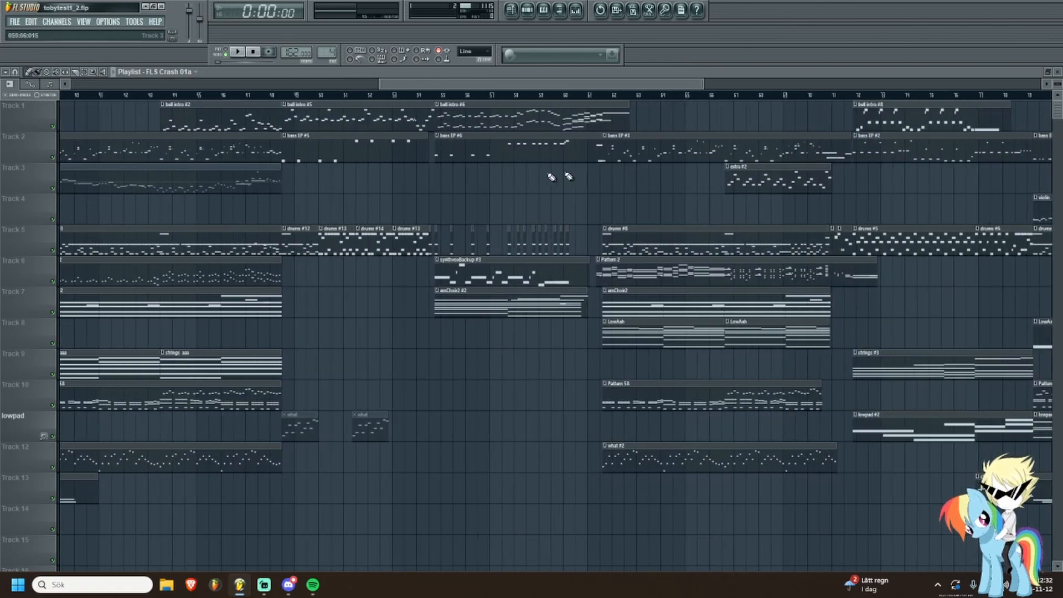
scroll(562, 268, left, 13)
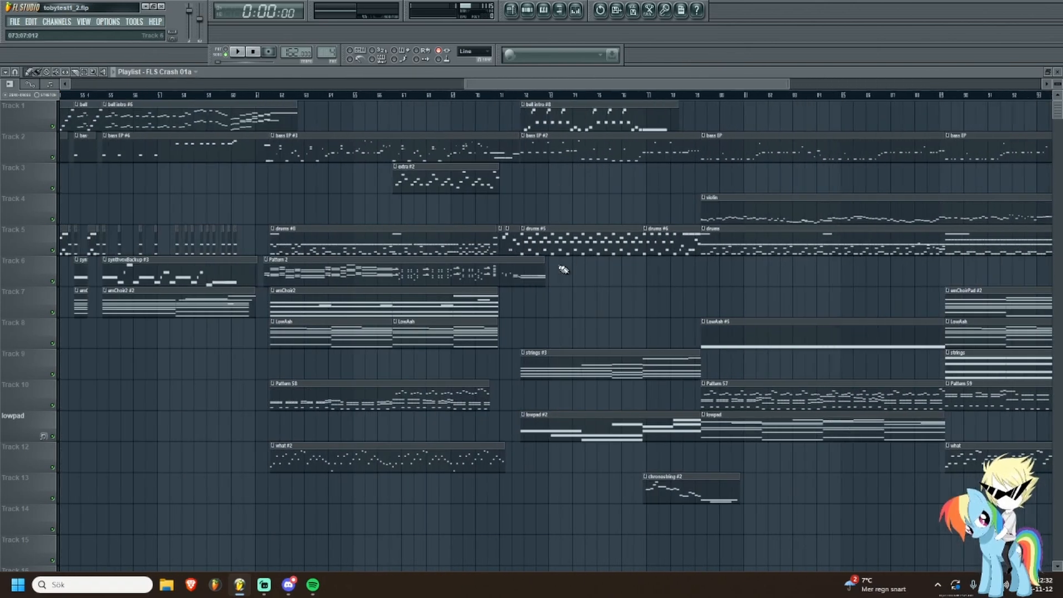
scroll(451, 266, left, 5)
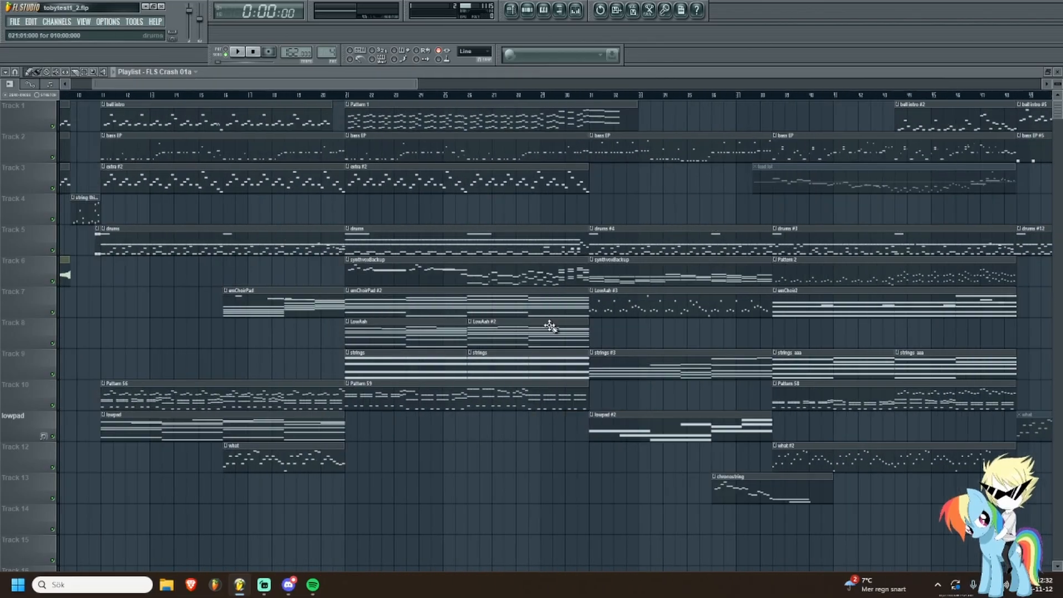
scroll(267, 293, up, 5)
scroll(495, 313, down, 4)
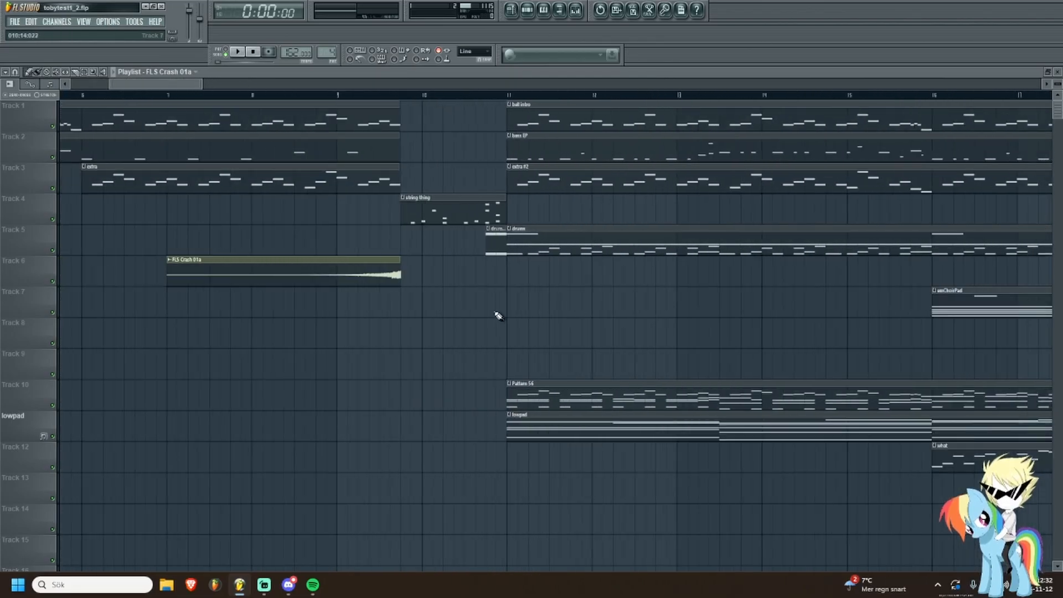
scroll(498, 244, right, 6)
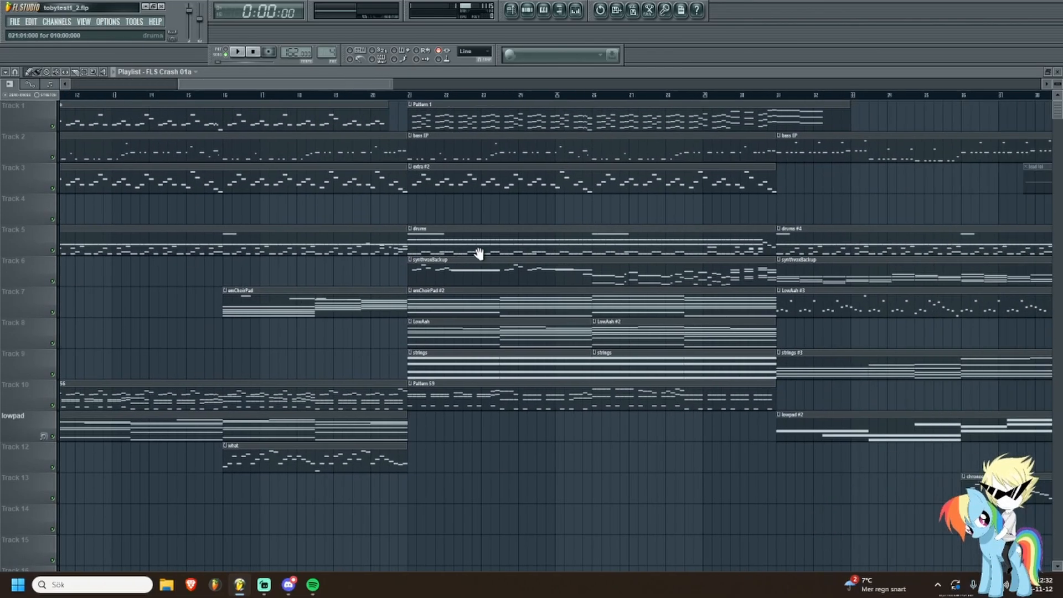
drag(335, 216, 653, 246)
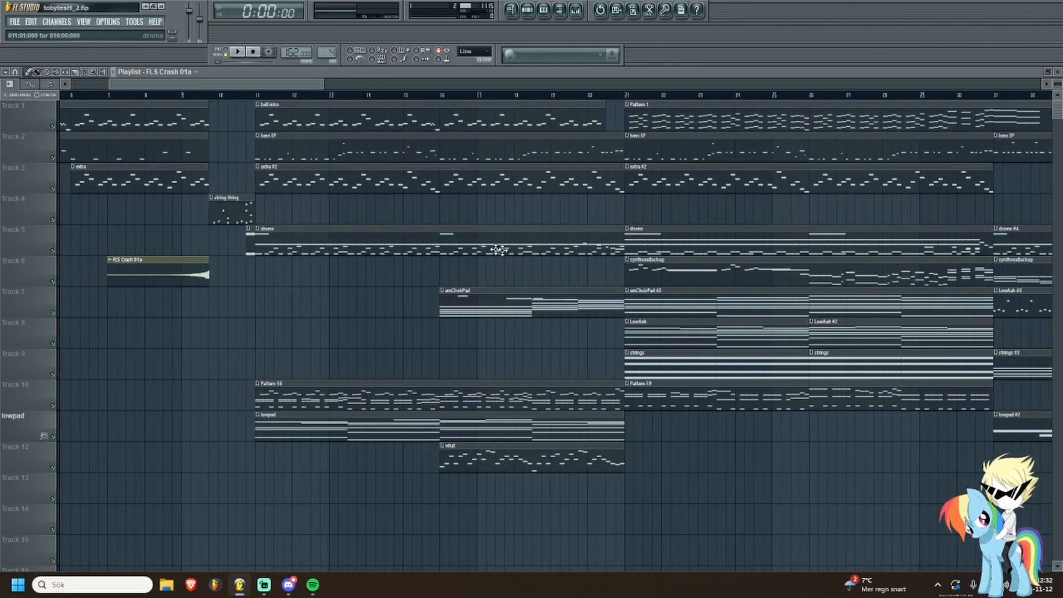
drag(498, 249, 720, 276)
scroll(209, 335, up, 4)
drag(209, 335, 503, 375)
scroll(503, 375, down, 1)
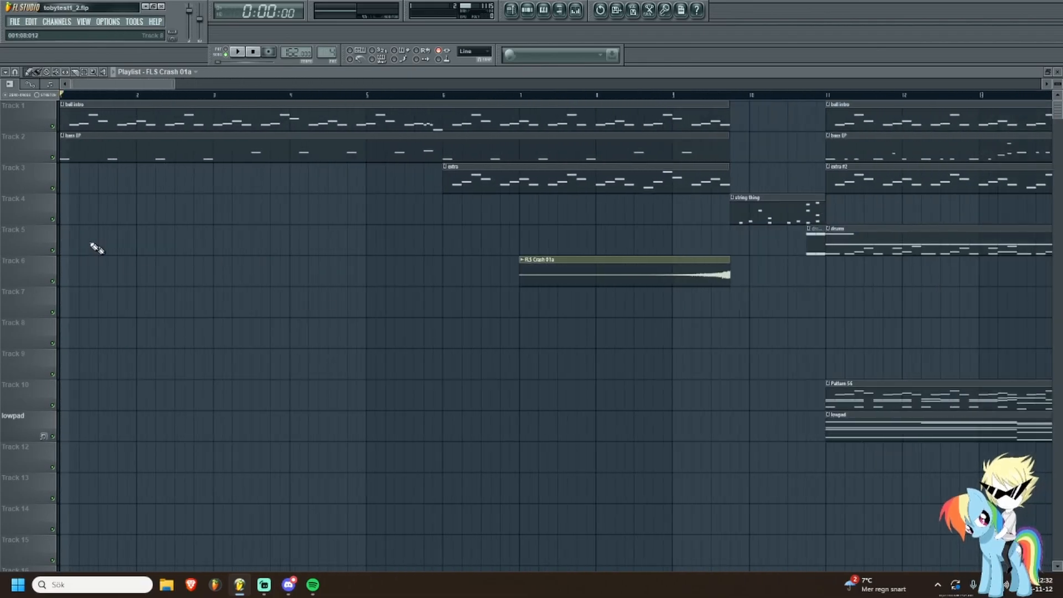
scroll(12, 177, up, 2)
scroll(112, 119, down, 1)
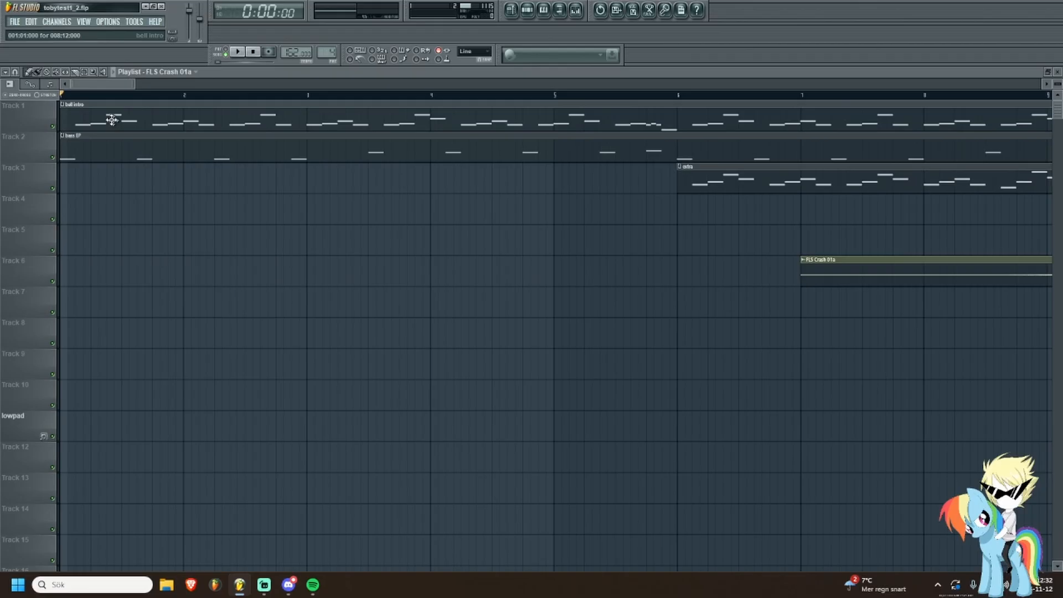
Open the first bell intro clip on Track 1 for a brief look at its notes, and return to the playlist.
double_click(90, 119)
scroll(210, 182, down, 3)
key(Escape)
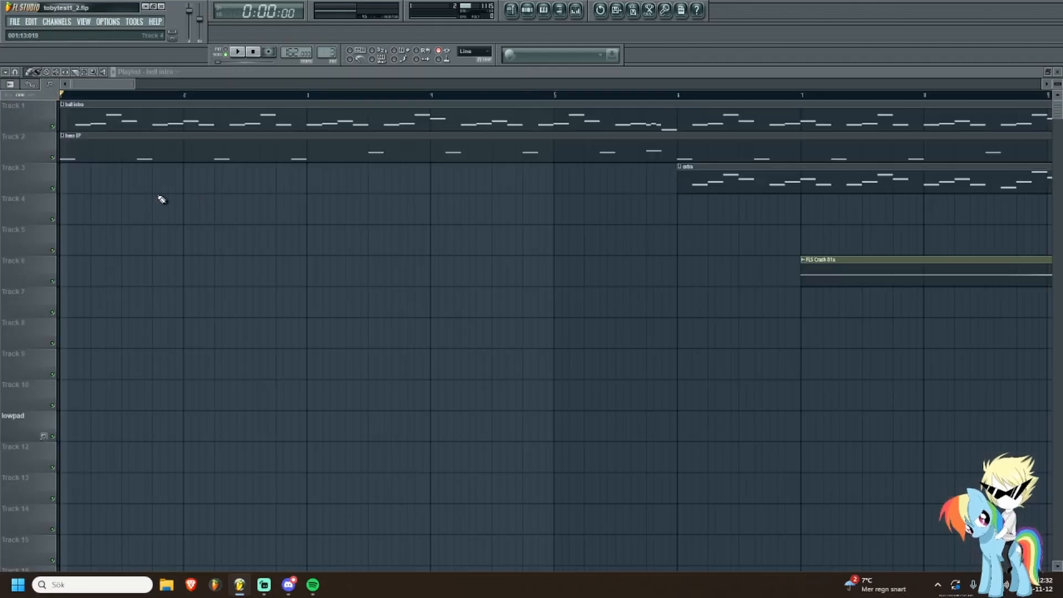
Examine the notes of the first bass EP clip in the piano roll, audition the D#2 key, and return to the playlist.
double_click(145, 157)
scroll(148, 161, down, 3)
mouse_move(222, 275)
mouse_down()
mouse_move(261, 218)
mouse_move(230, 263)
mouse_up()
scroll(230, 273, up, 2)
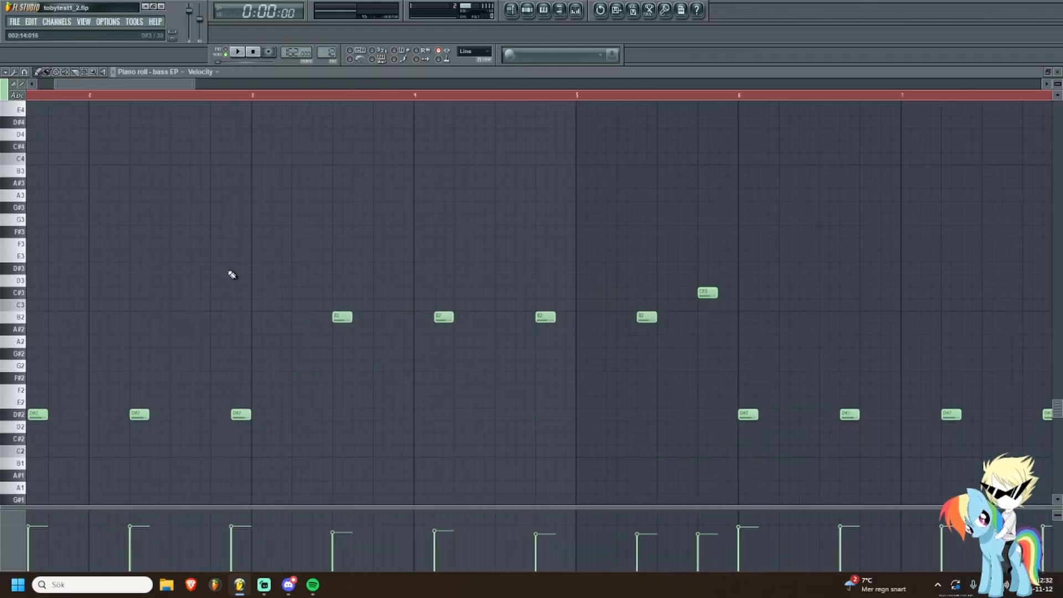
drag(145, 348, 138, 338)
scroll(133, 340, up, 2)
scroll(35, 404, down, 4)
click(10, 409)
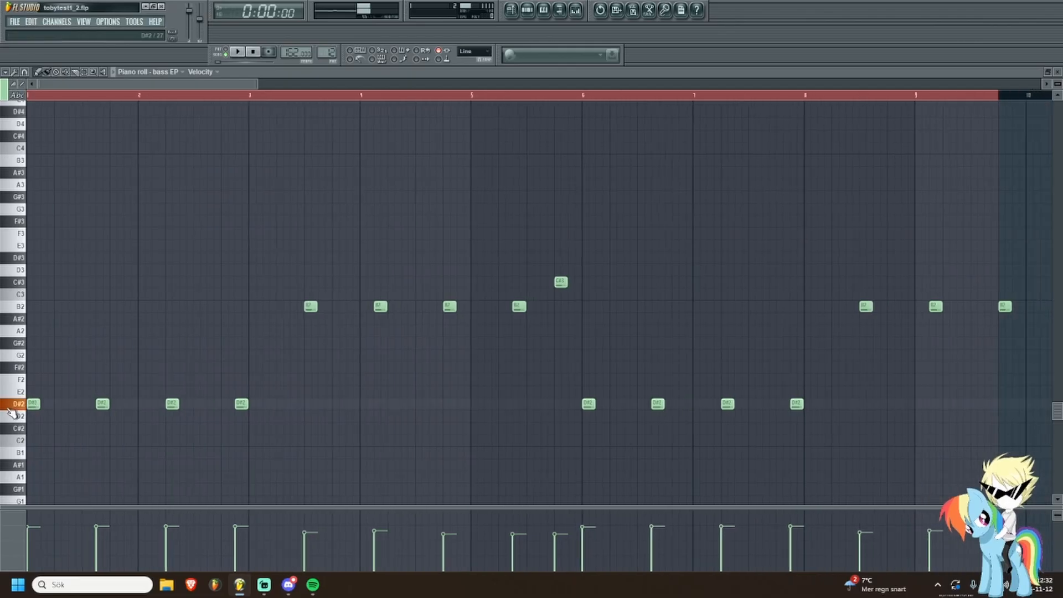
key(Escape)
Play the song's intro from bar 1 for a moment and stop playback.
key(space)
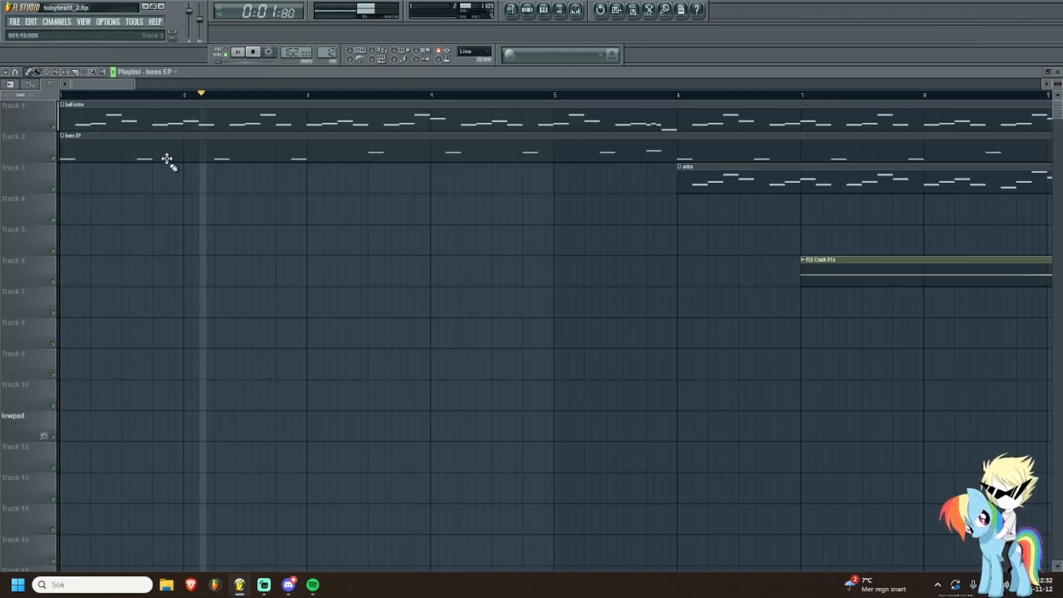
key(space)
scroll(64, 180, up, 4)
scroll(65, 178, down, 2)
Open the first bell intro clip in the piano roll and play its melody from the start, following the notes.
double_click(125, 115)
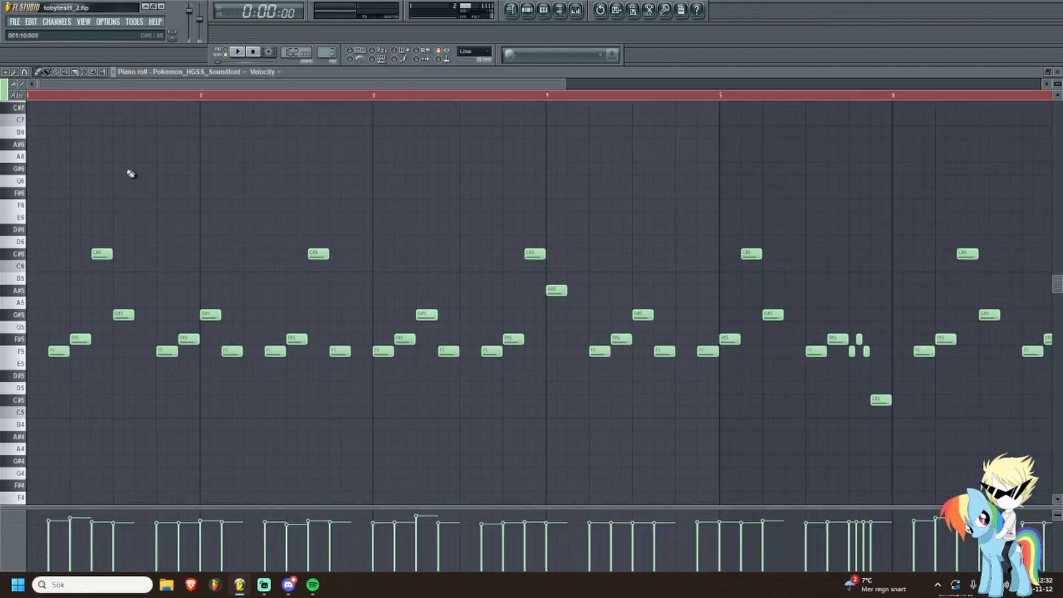
key(space)
scroll(31, 211, up, 2)
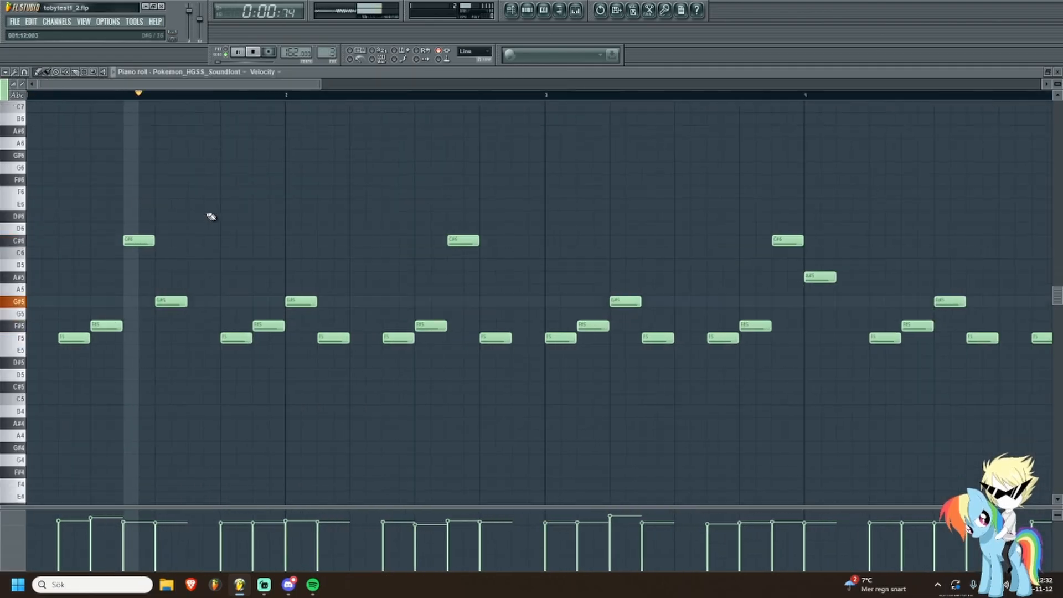
drag(430, 223, 349, 225)
scroll(365, 228, down, 1)
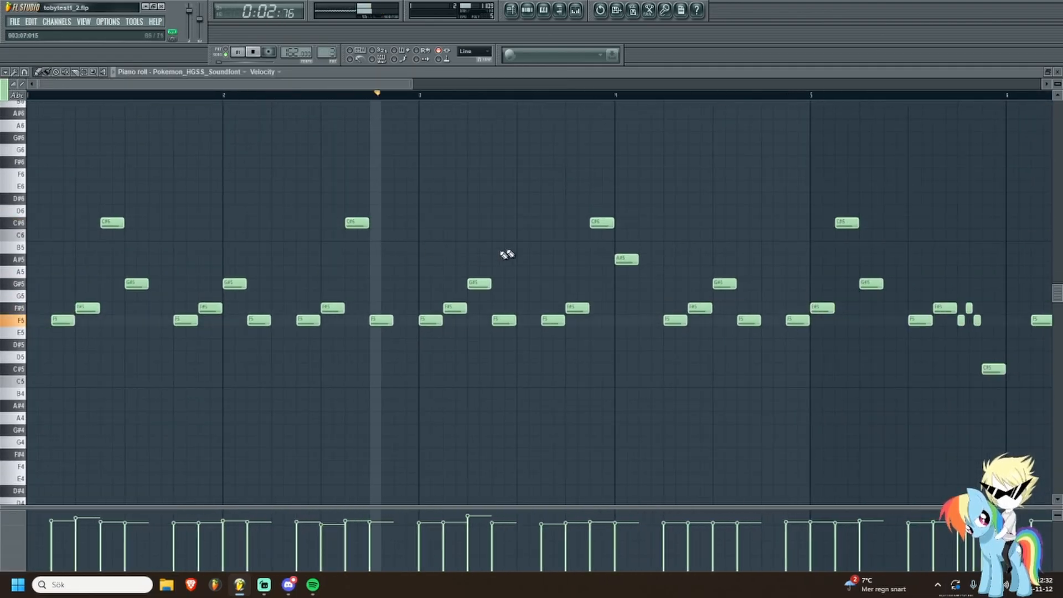
drag(549, 166, 290, 173)
scroll(388, 208, down, 1)
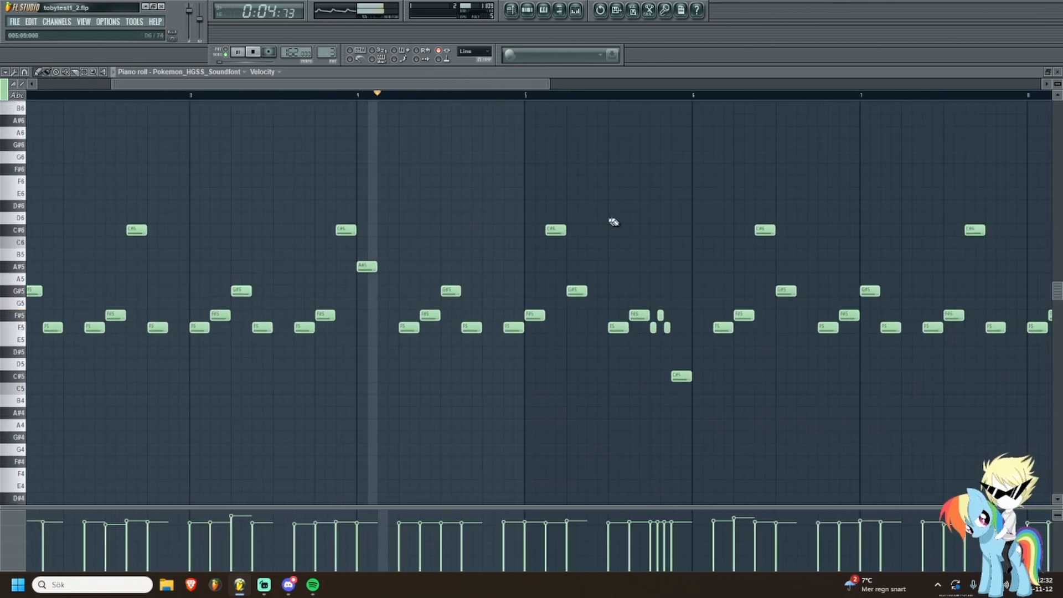
drag(596, 216, 363, 194)
drag(509, 233, 413, 225)
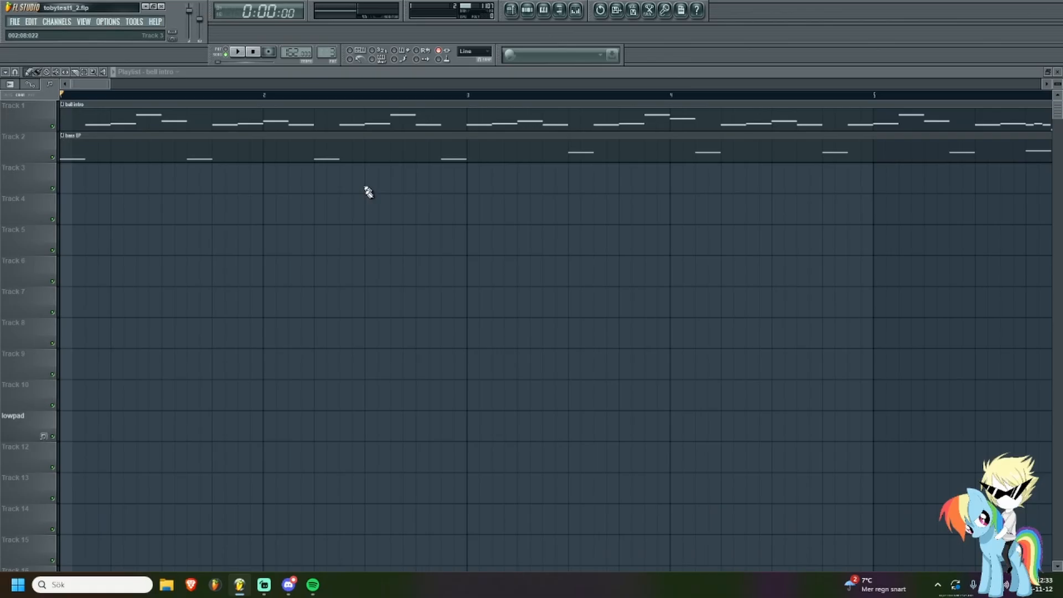
Examine the notes of the extra clip at bar 6 on Track 3 in the piano roll, and return to the playlist.
scroll(369, 192, down, 5)
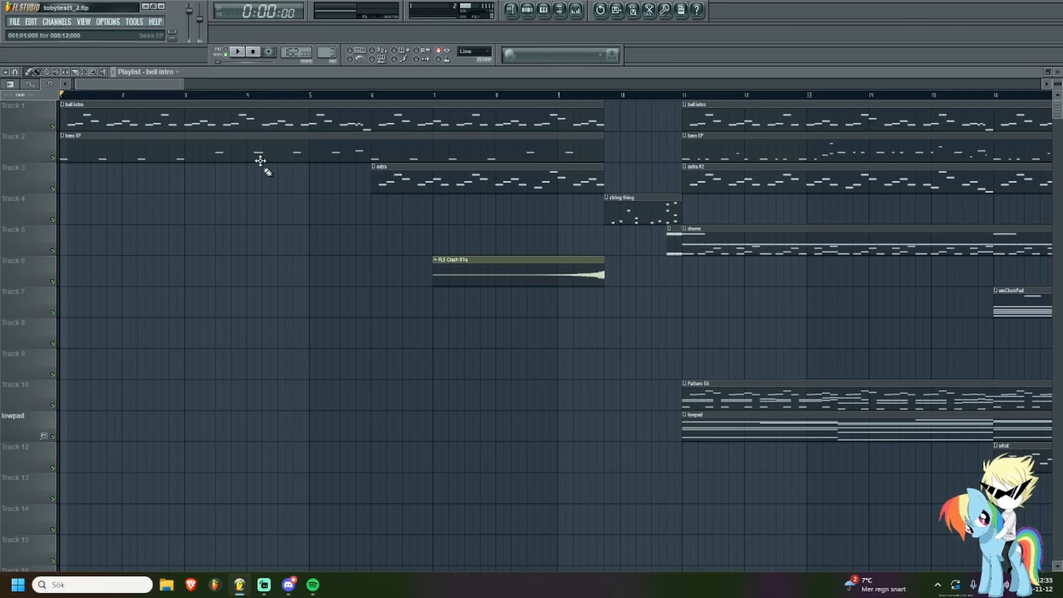
scroll(262, 161, up, 1)
scroll(368, 173, down, 2)
scroll(206, 190, up, 3)
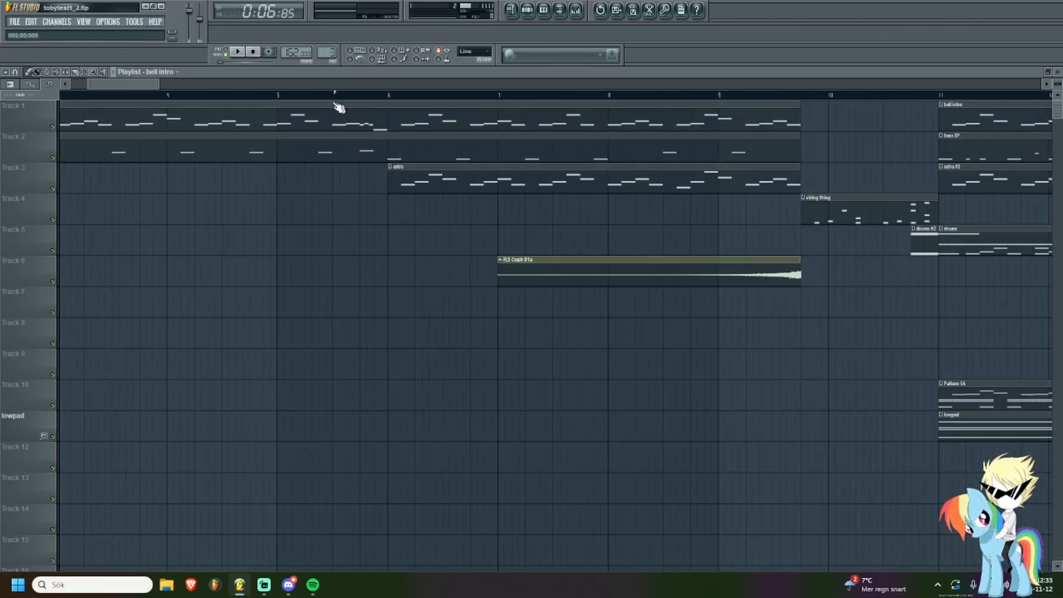
double_click(415, 185)
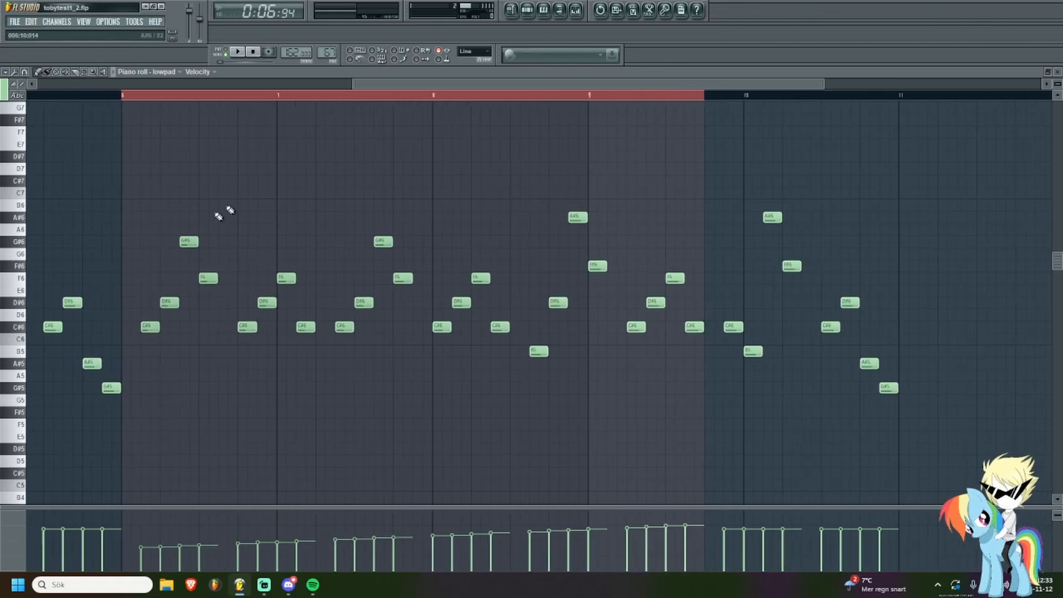
scroll(388, 288, down, 3)
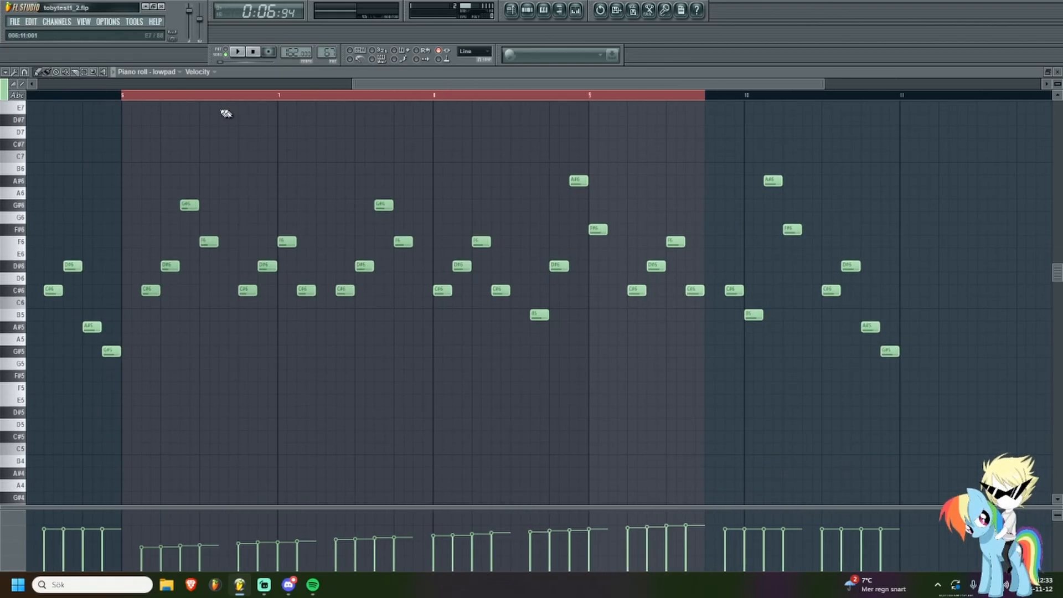
key(F5)
Show the bell intro pattern's notes and channels, inspect the Pokemon_HGSS_Soundfont channel's settings, and close them.
double_click(358, 113)
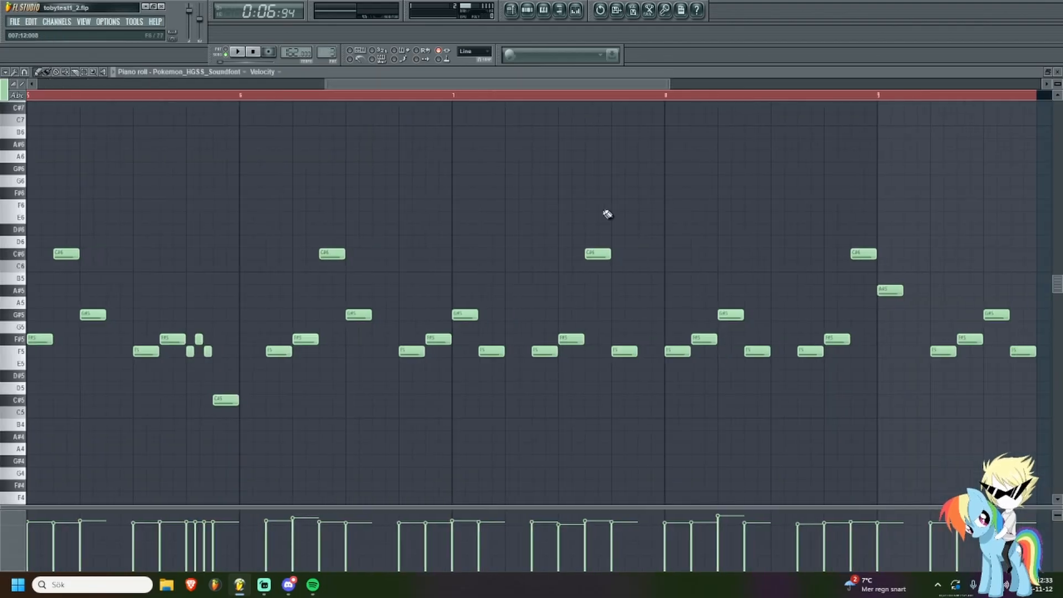
click(543, 10)
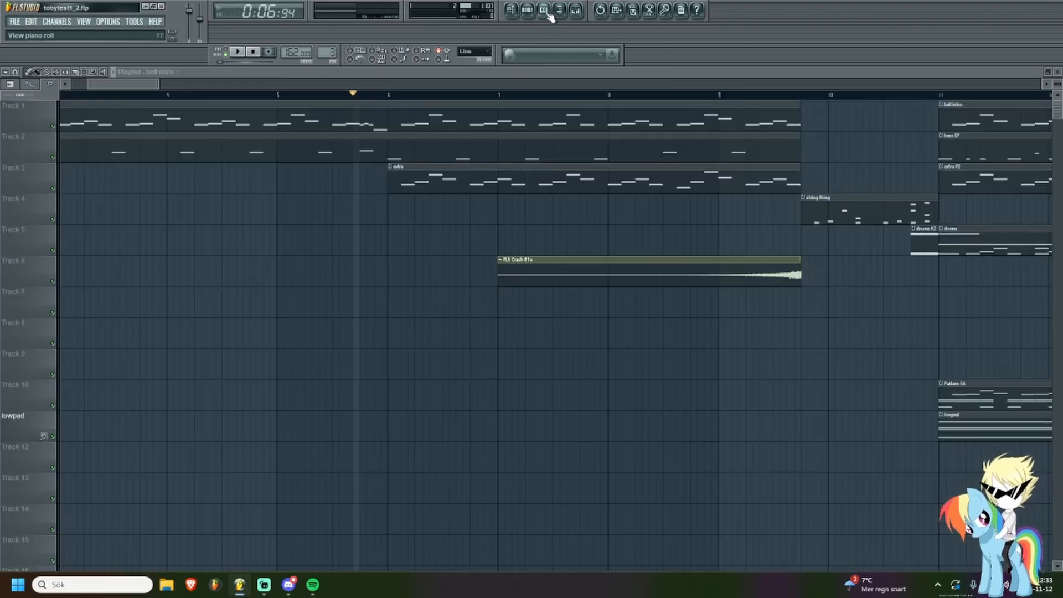
click(543, 10)
click(526, 10)
drag(362, 144, 541, 102)
click(484, 211)
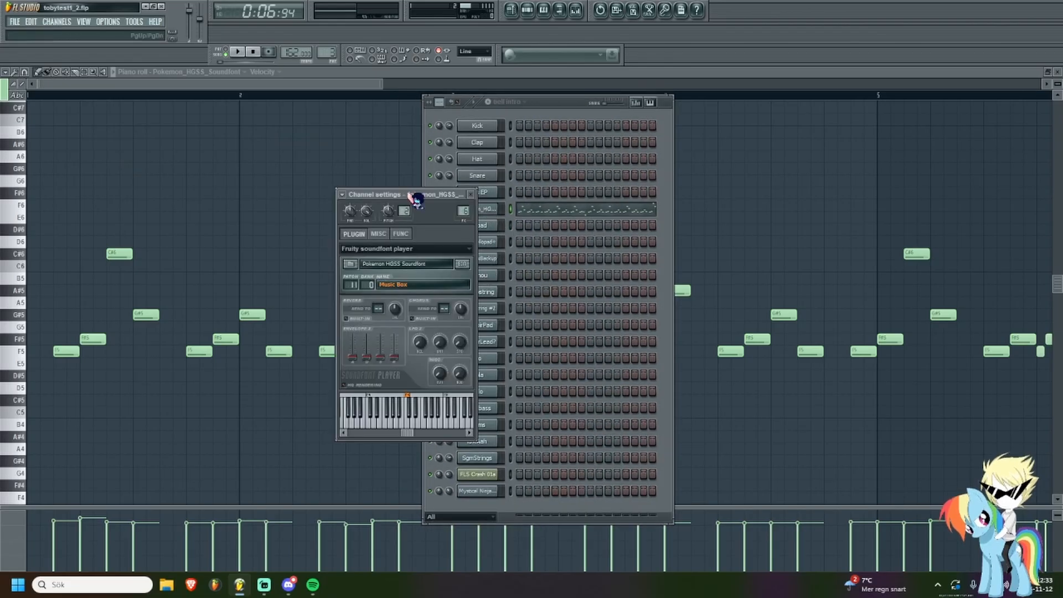
drag(415, 199, 503, 188)
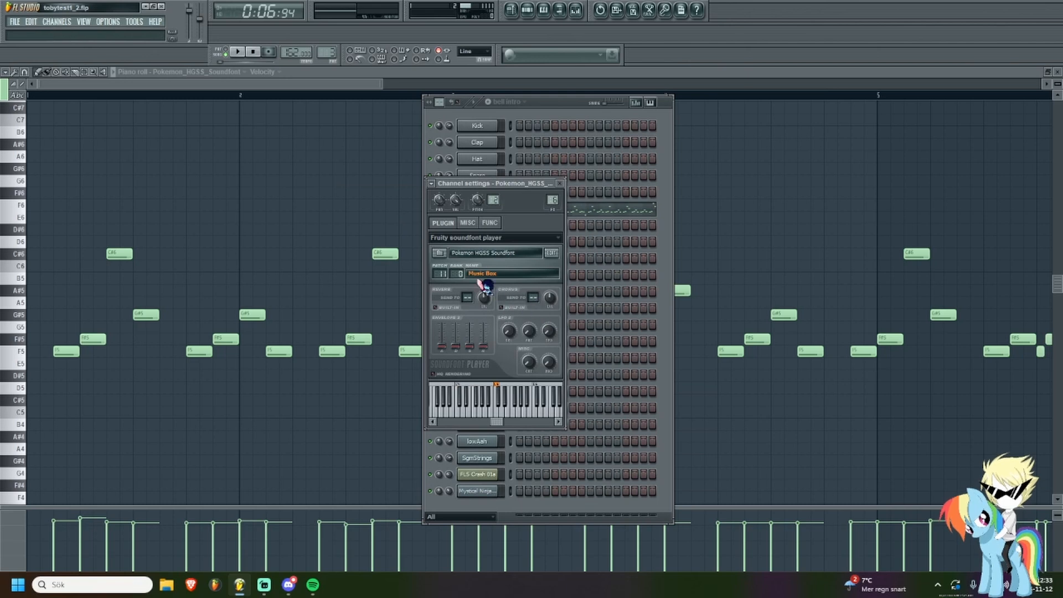
key(Escape)
Inspect the bass EP channel's soundfont settings, close them, and go back to the playlist.
click(481, 197)
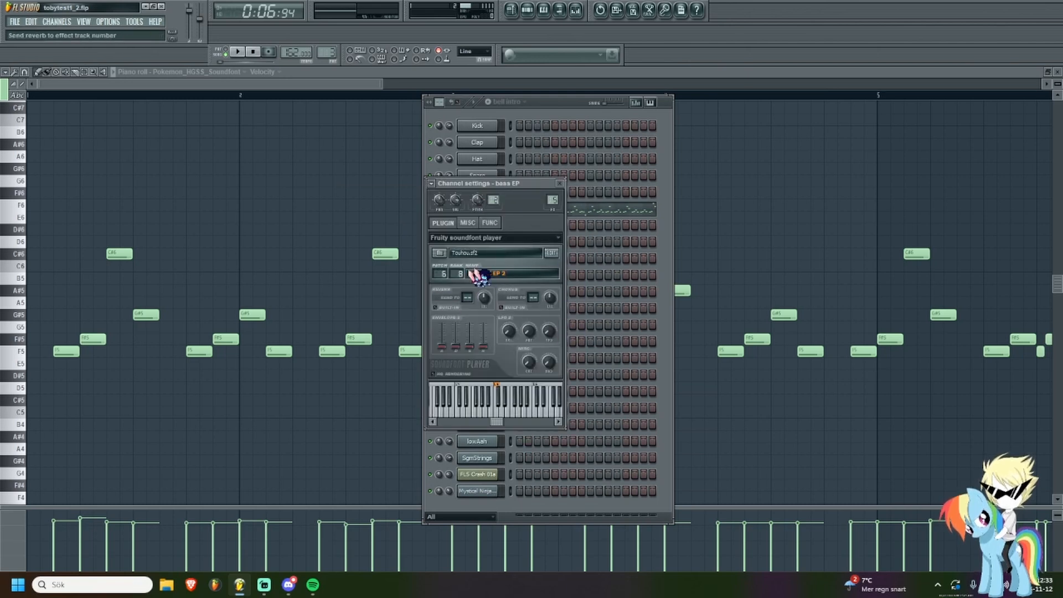
key(Escape)
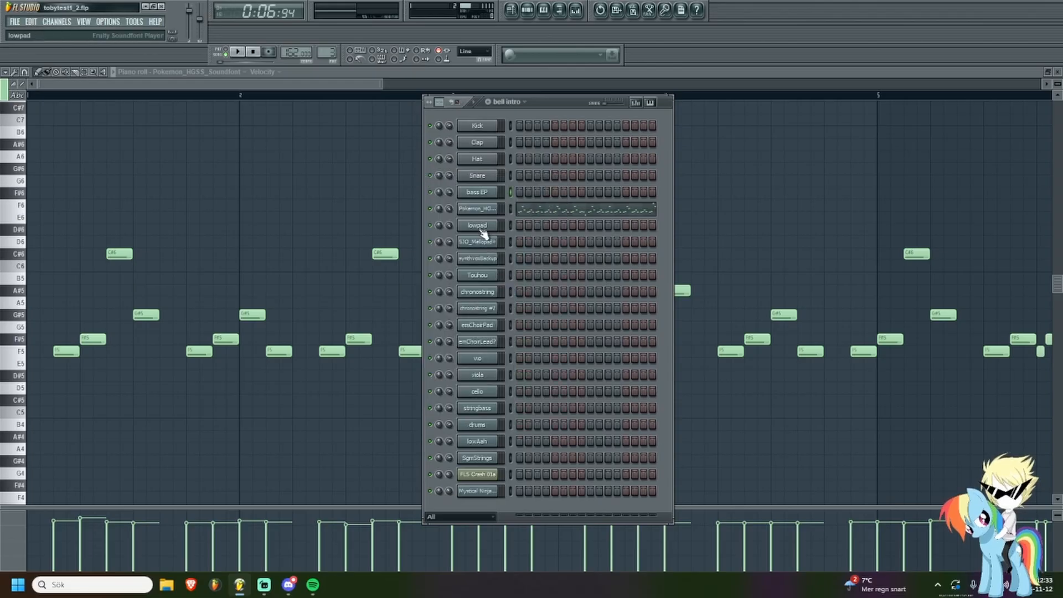
key(F5)
key(F6)
Play the song from bar 6 while viewing the extra pattern's lowpad notes in the piano roll, and stop playback.
click(389, 95)
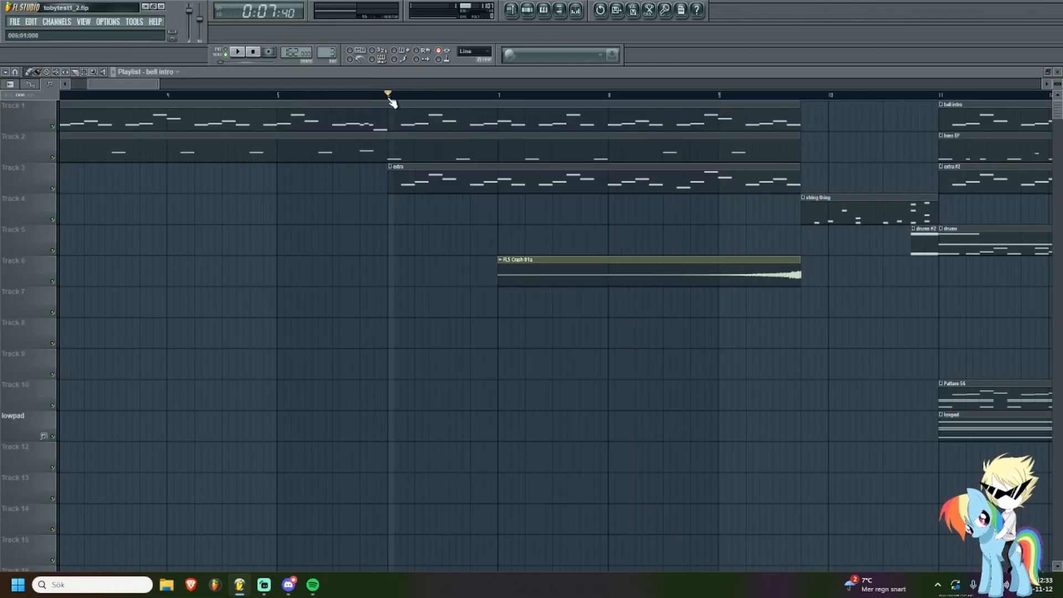
key(space)
key(F7)
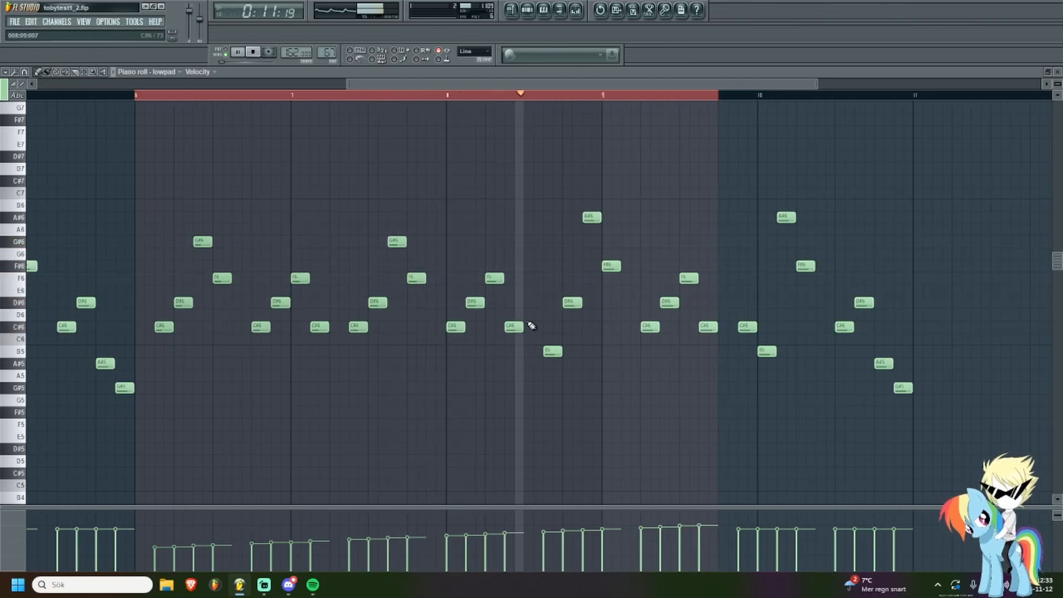
key(space)
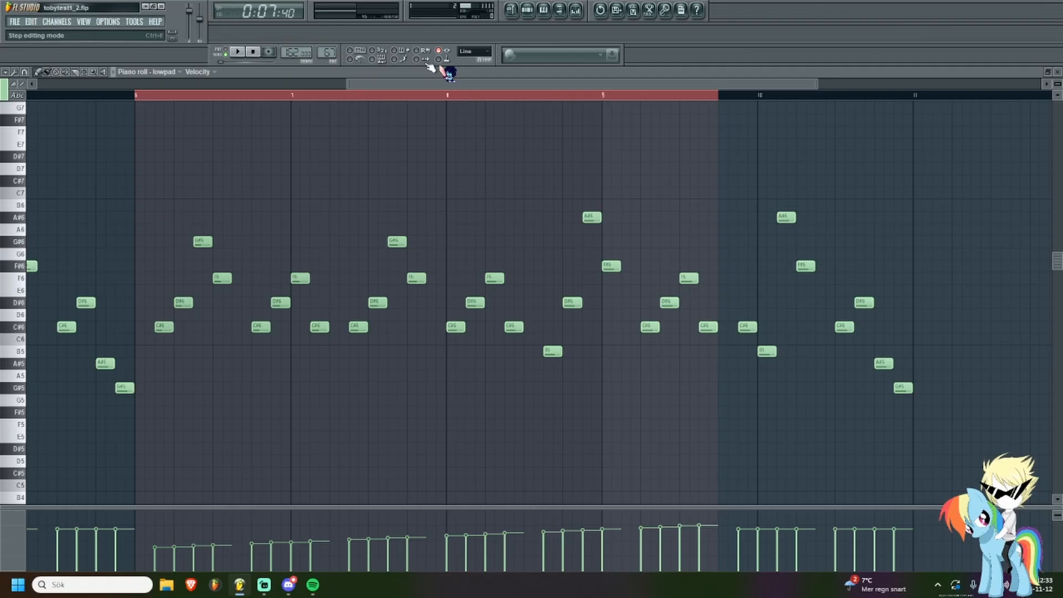
Open the lowpad channel's settings from the extra pattern's channel list to inspect its soundfont.
click(527, 10)
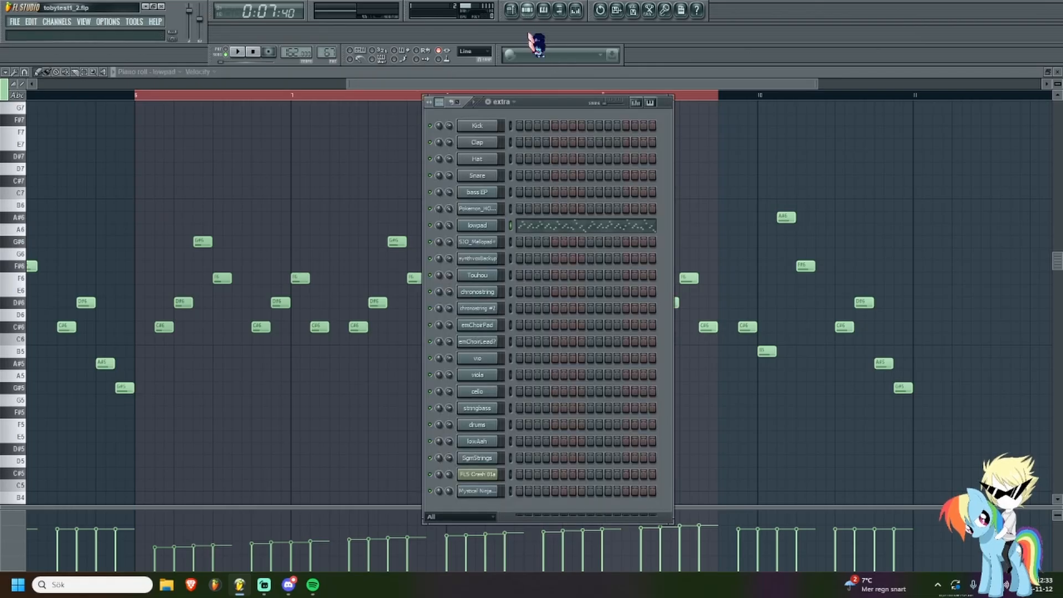
click(492, 231)
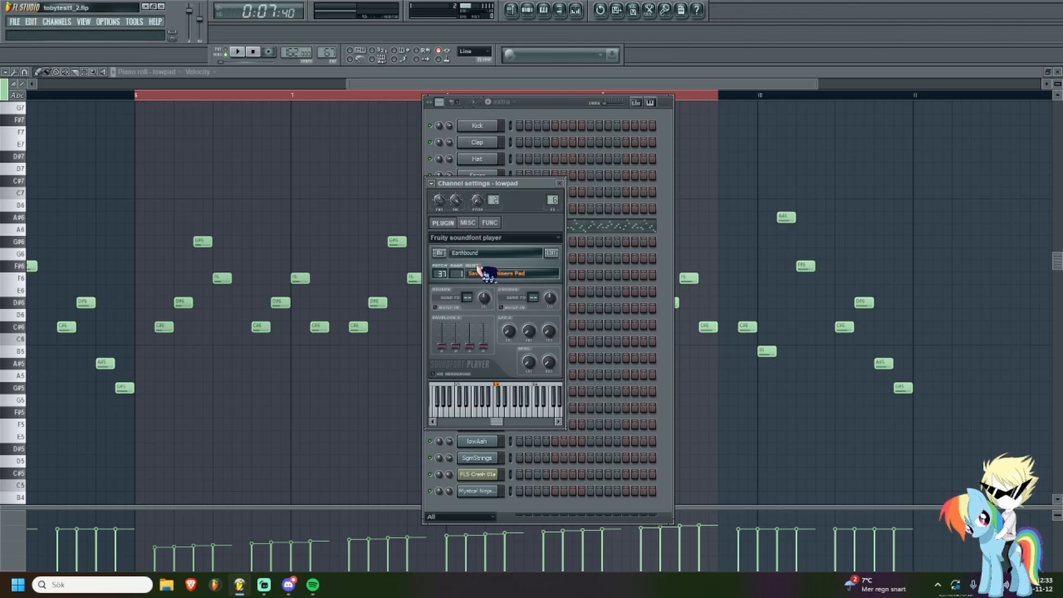
Close the lowpad channel's settings, play the song from bar 6 in the playlist, and stop playback.
key(Escape)
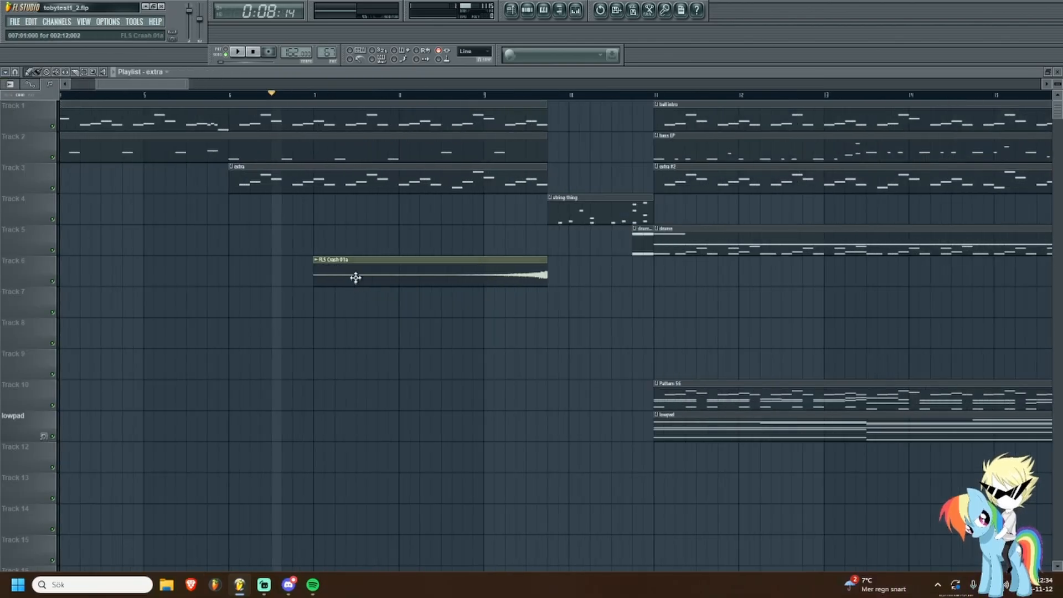
scroll(321, 177, down, 2)
click(257, 96)
key(space)
scroll(430, 244, up, 2)
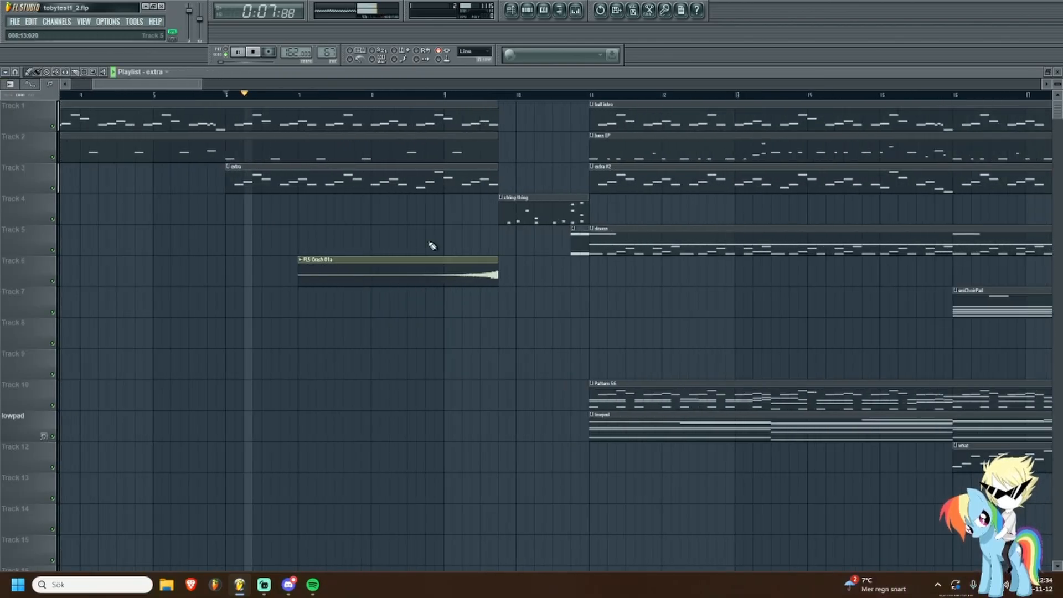
scroll(371, 260, down, 2)
scroll(371, 260, up, 2)
key(space)
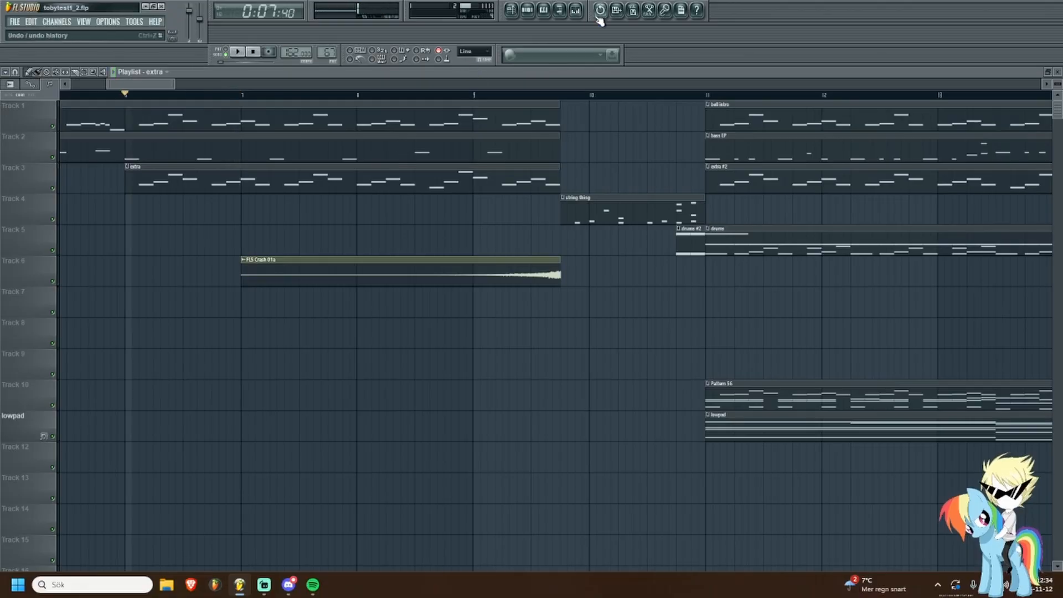
Show the browser, expand Packs and its Drum Kit 01 folder, and preview the FLS Crash 01a sample.
click(559, 11)
click(57, 311)
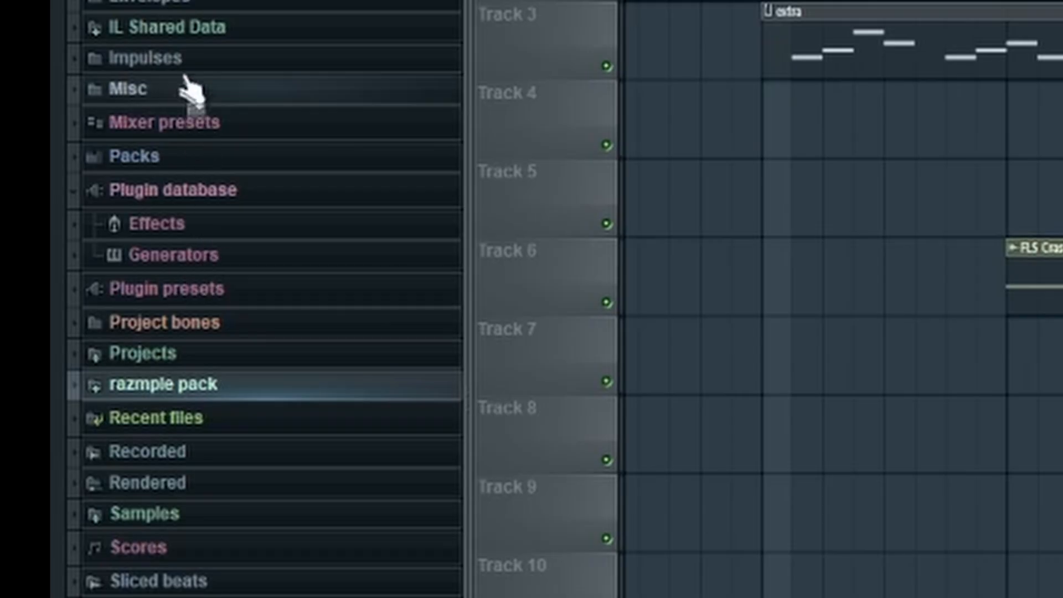
click(185, 158)
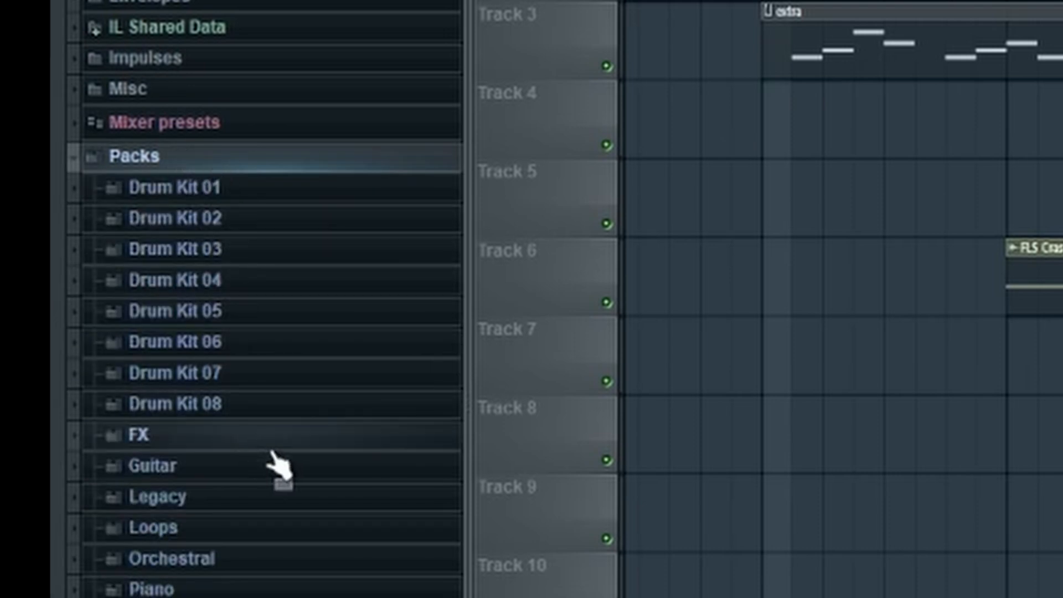
click(238, 188)
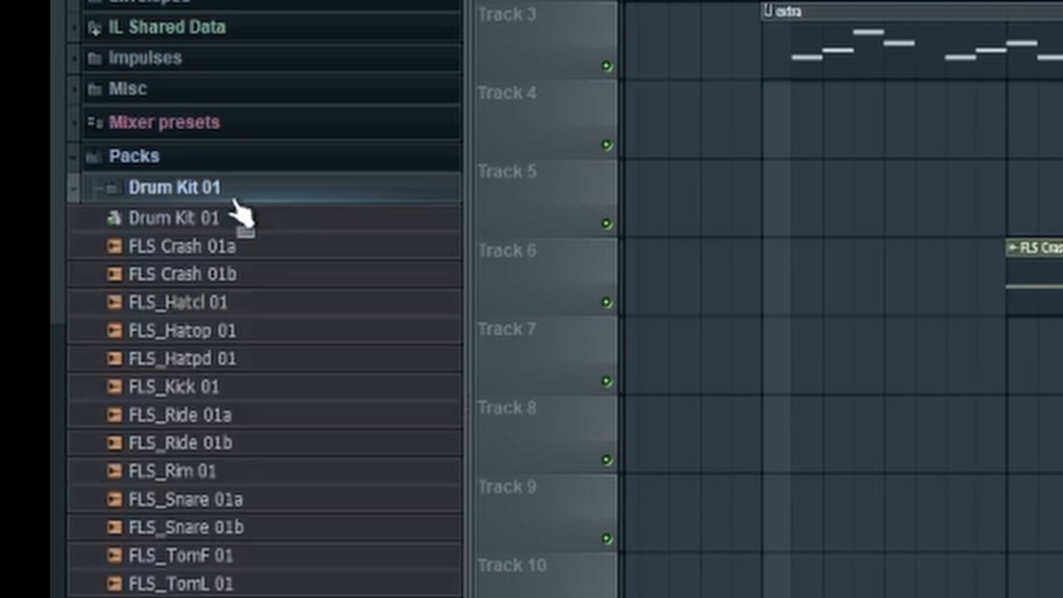
click(270, 250)
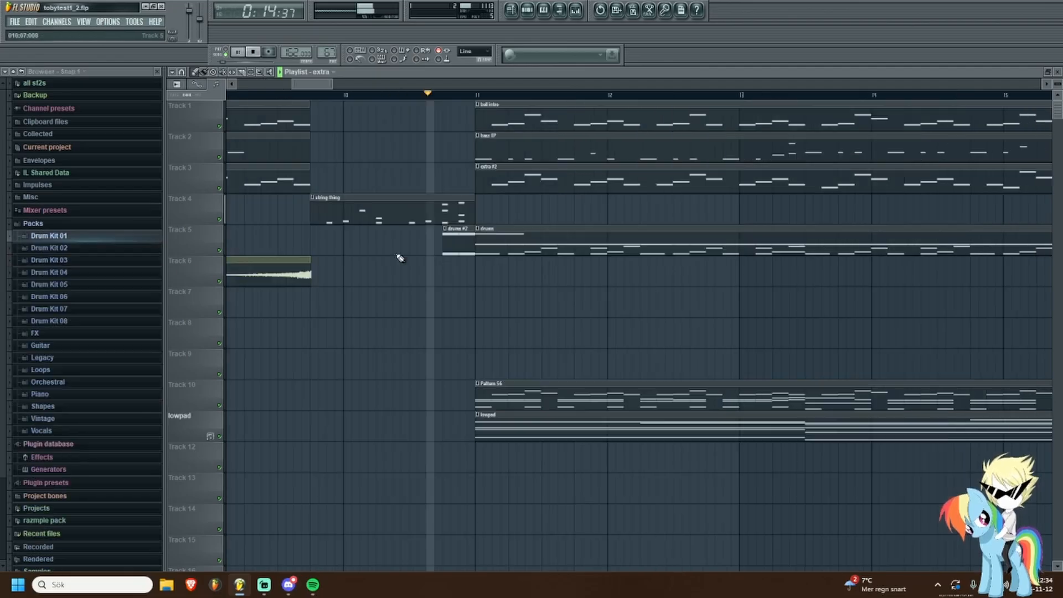
Stop playback and show the string thing pattern's vio notes in the piano roll.
key(space)
double_click(348, 215)
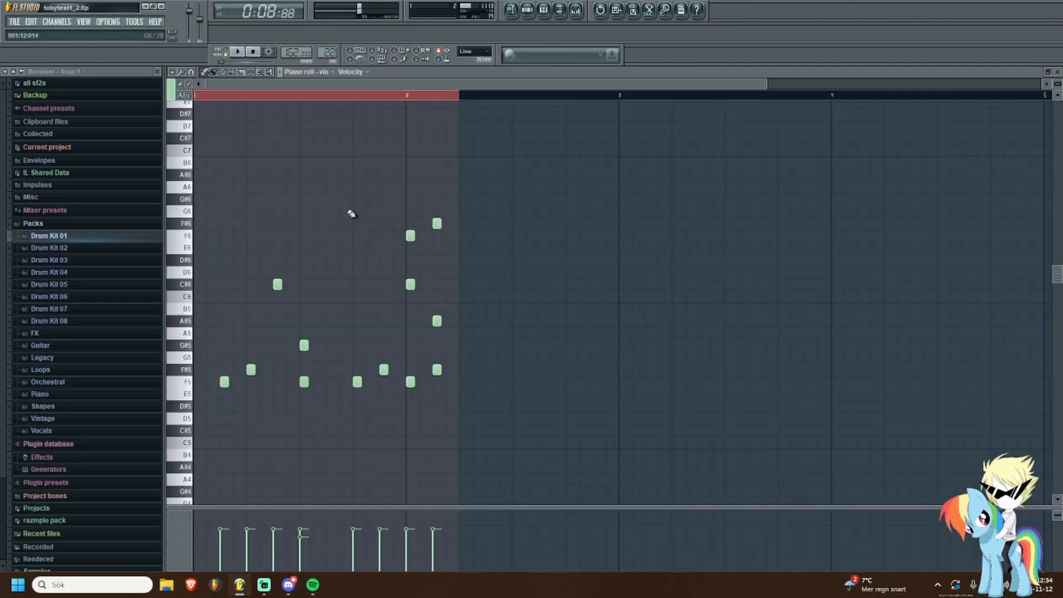
scroll(346, 201, down, 2)
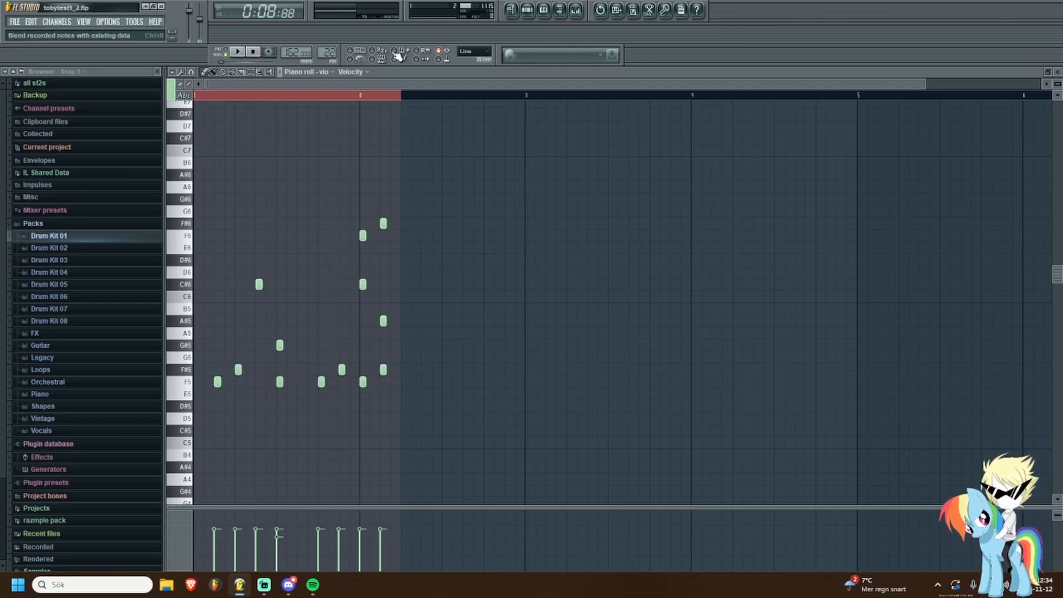
Inspect the vio channel's soundfont and the list of loaded soundfonts, check the viola channel too, and close the settings.
click(526, 9)
click(644, 358)
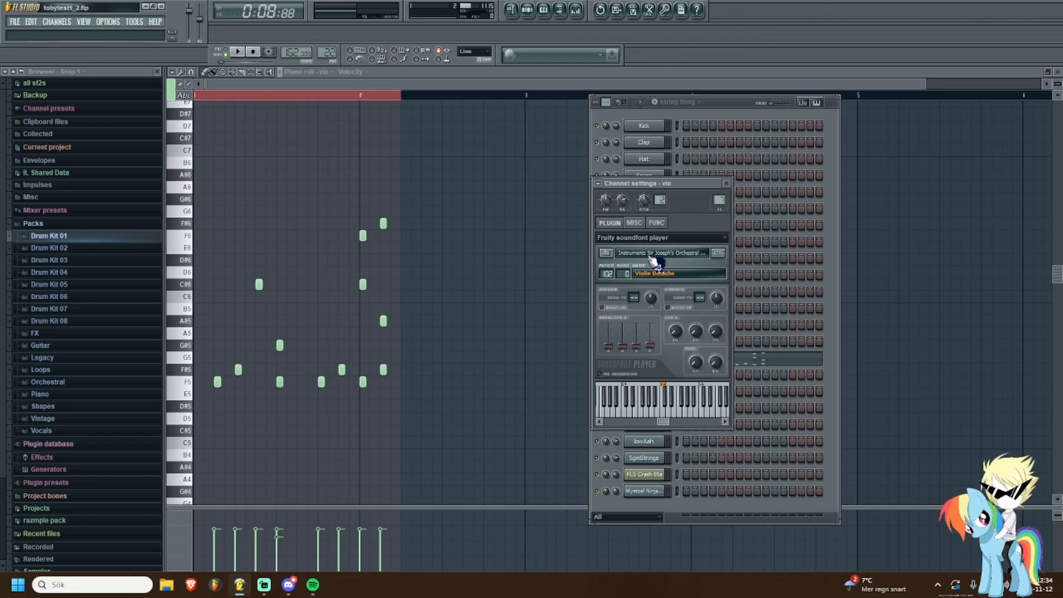
click(704, 254)
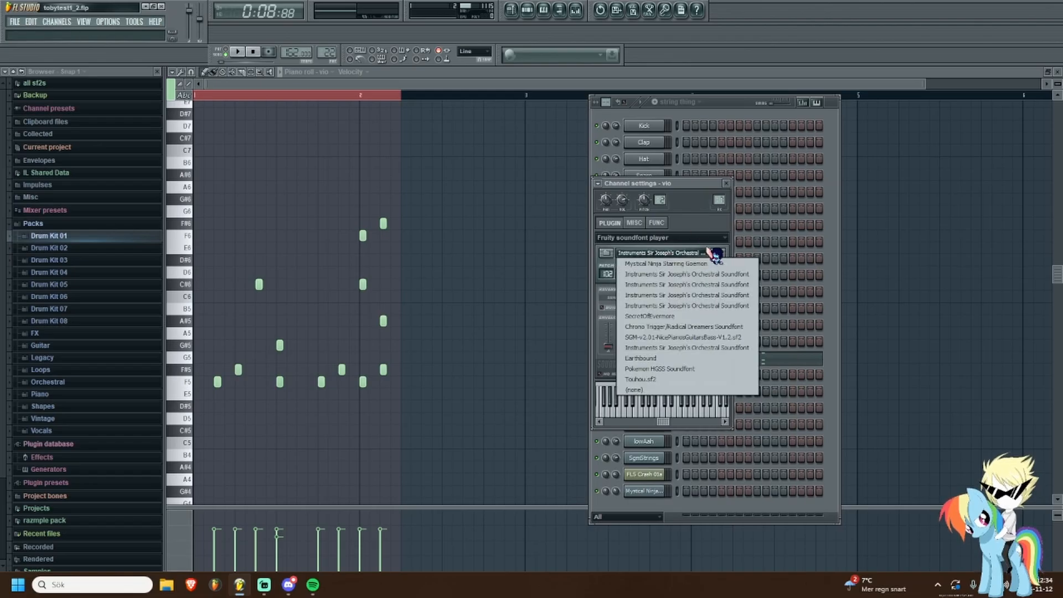
click(679, 271)
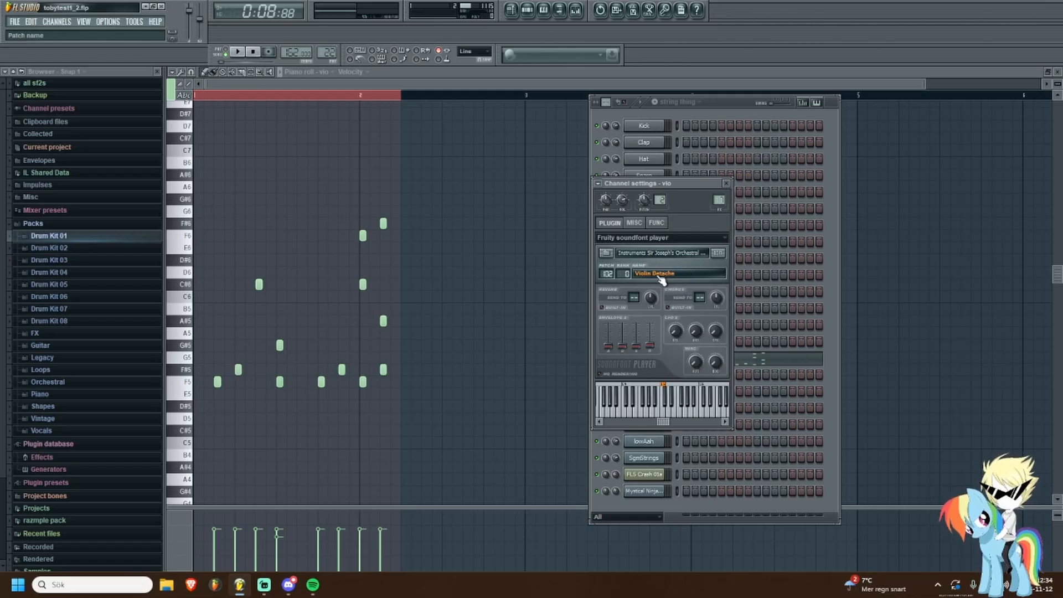
click(725, 184)
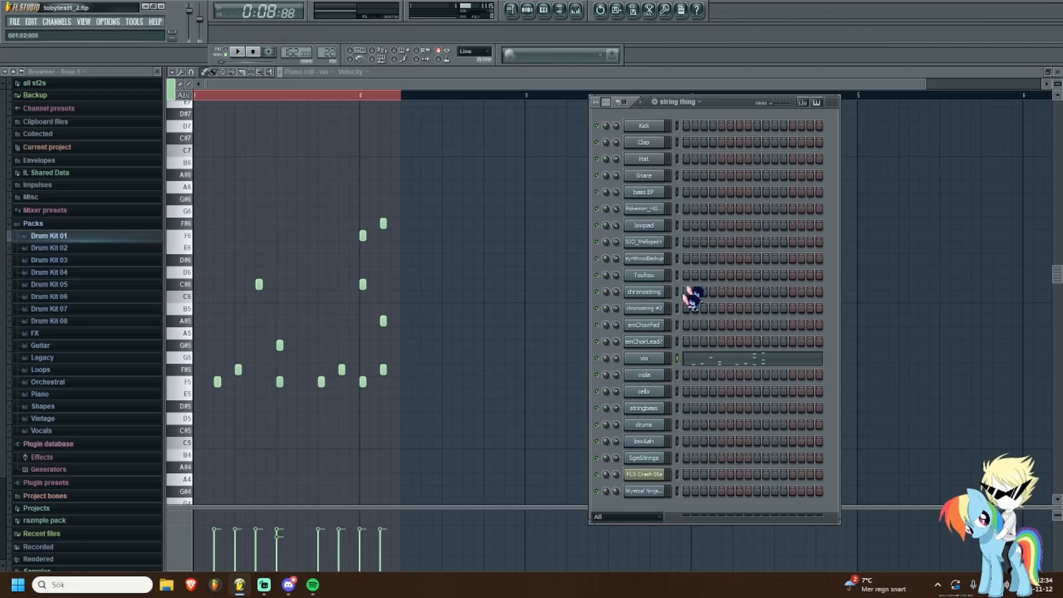
click(648, 368)
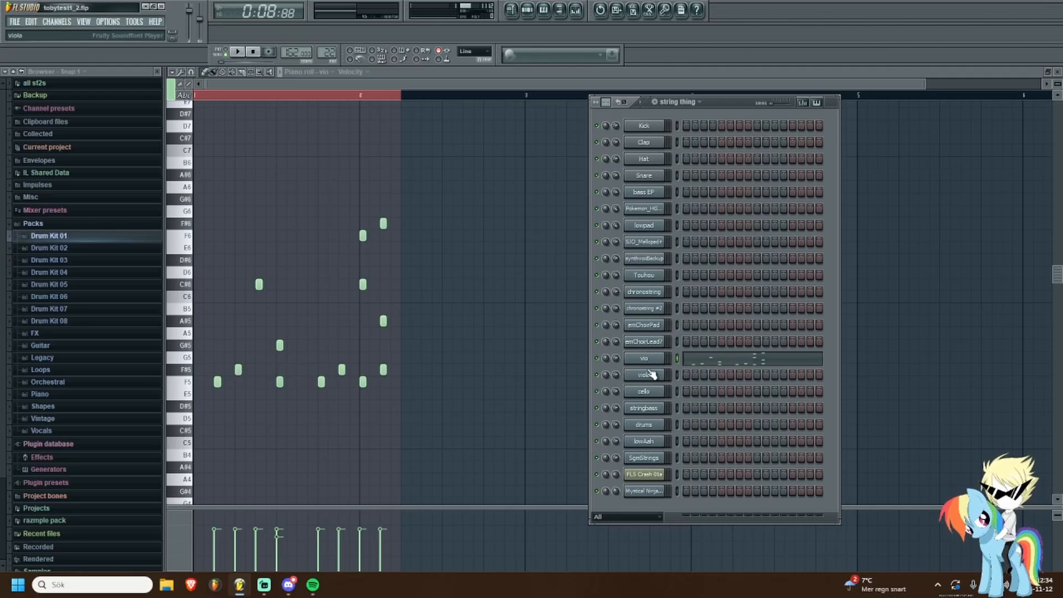
click(727, 185)
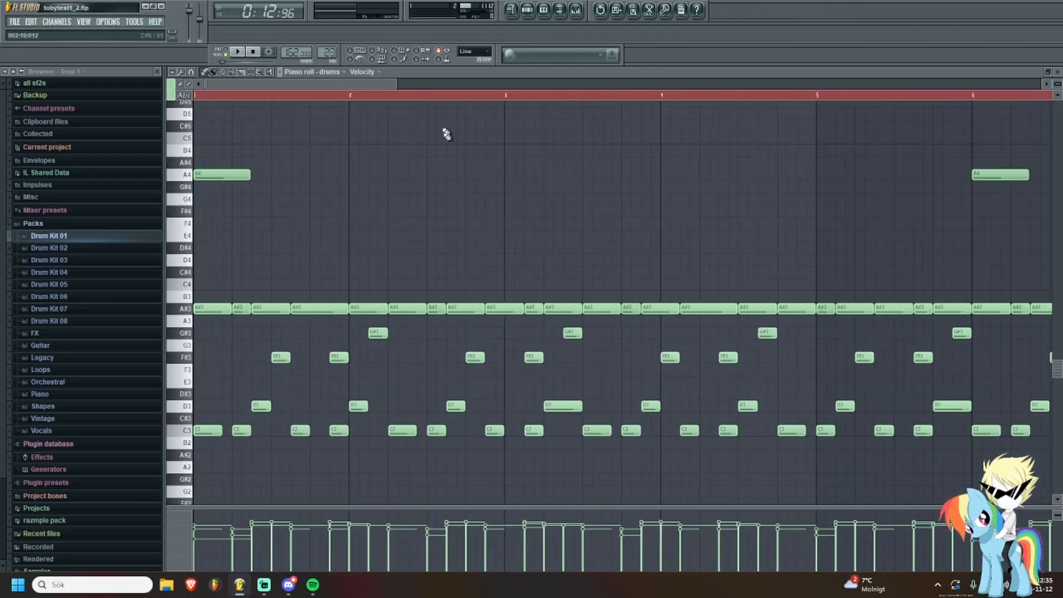
Inspect the drums channel's soundfont settings from the drums pattern's channel list, and close both windows.
click(527, 10)
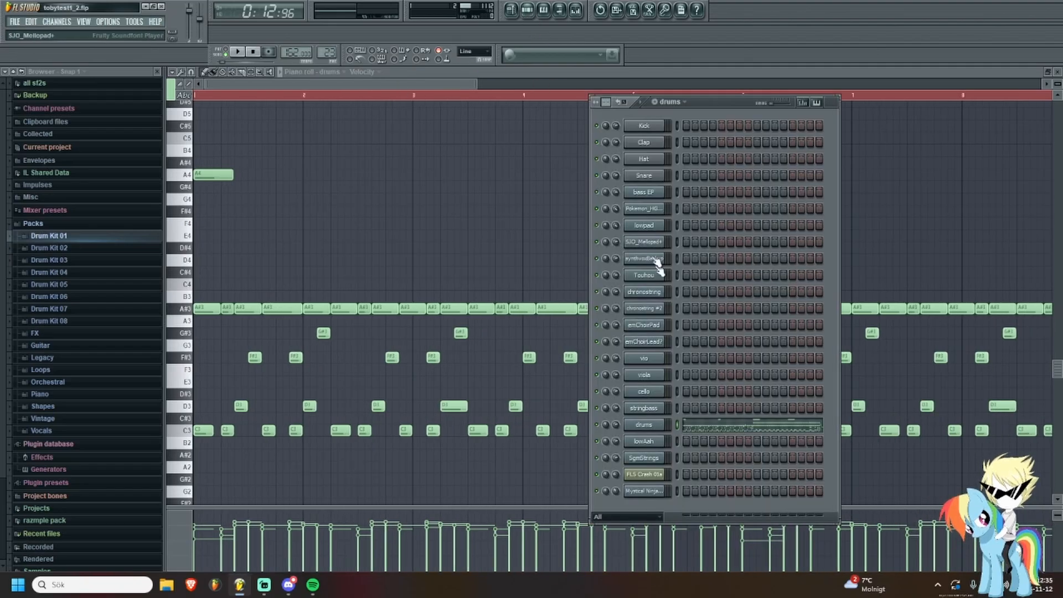
click(645, 429)
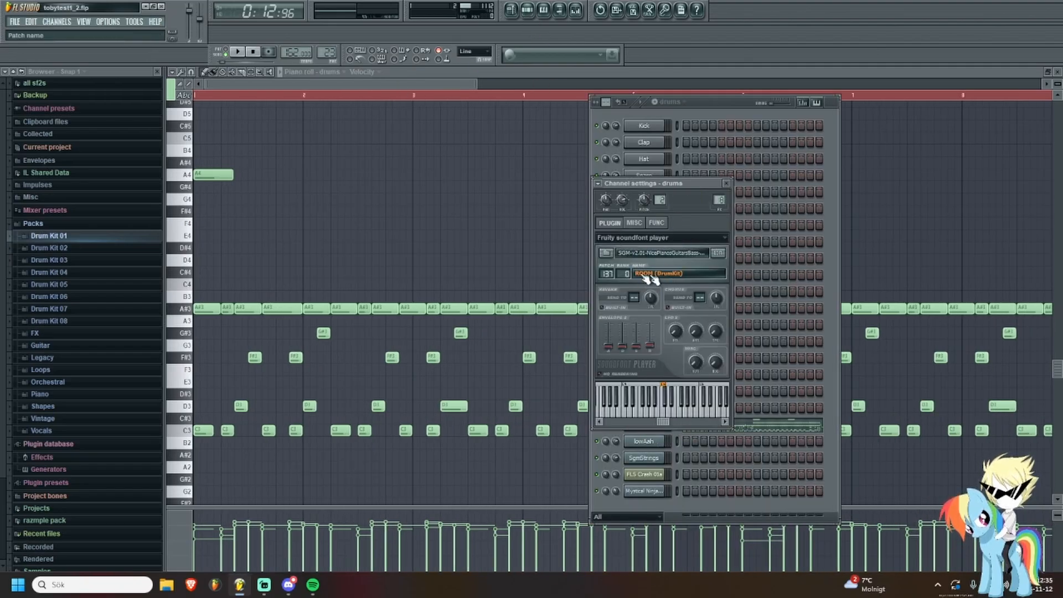
click(726, 183)
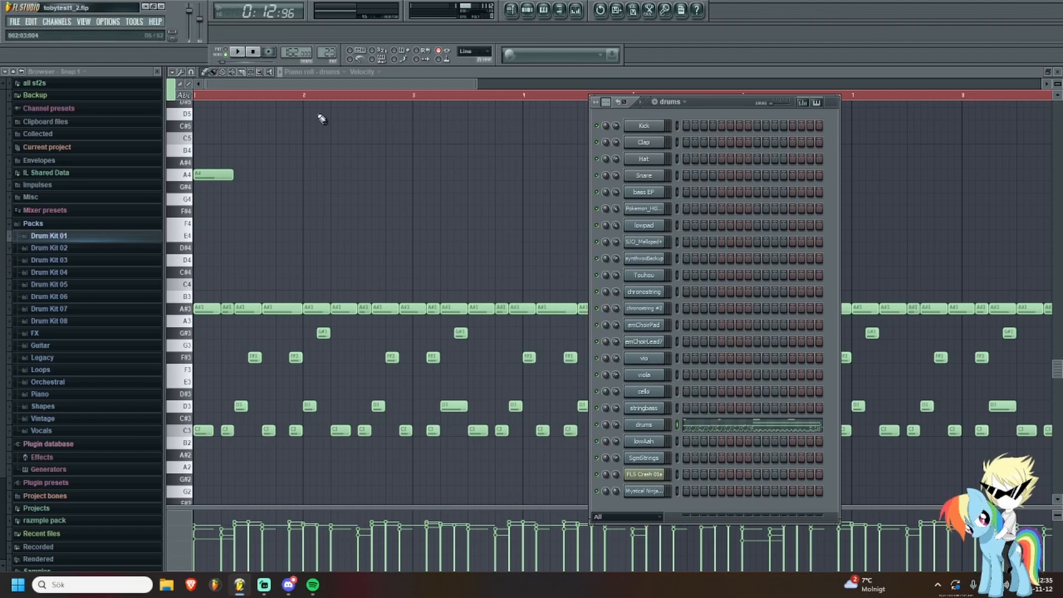
key(F6)
Play the drums pattern alone in pattern mode with the browser hidden, and stop playback.
click(226, 54)
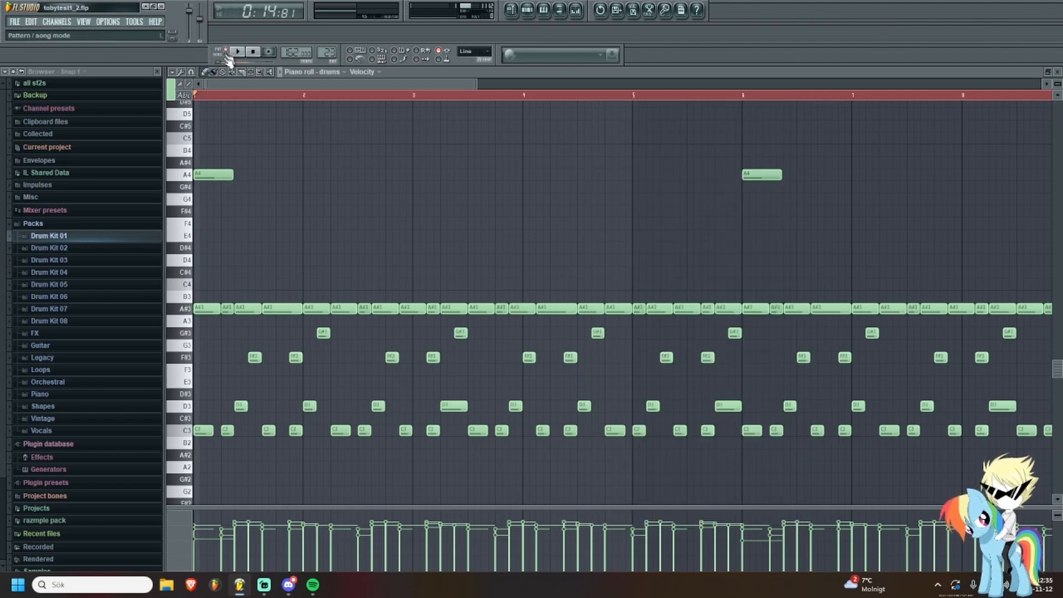
key(space)
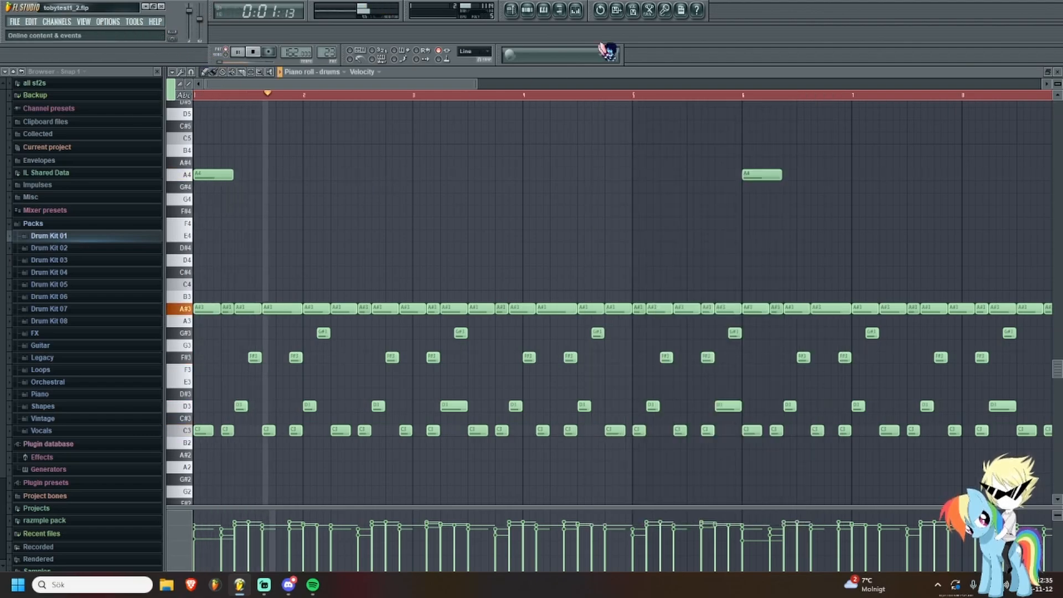
click(559, 9)
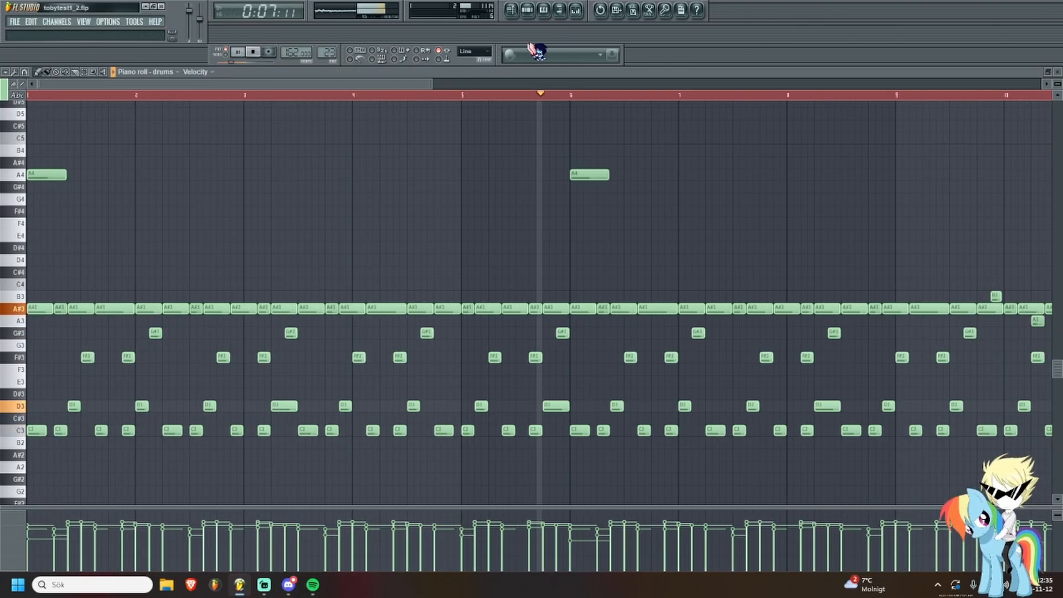
click(530, 16)
click(530, 16)
key(space)
Go back to the playlist, play the song from the start of the string thing pattern, and stop playback.
click(511, 15)
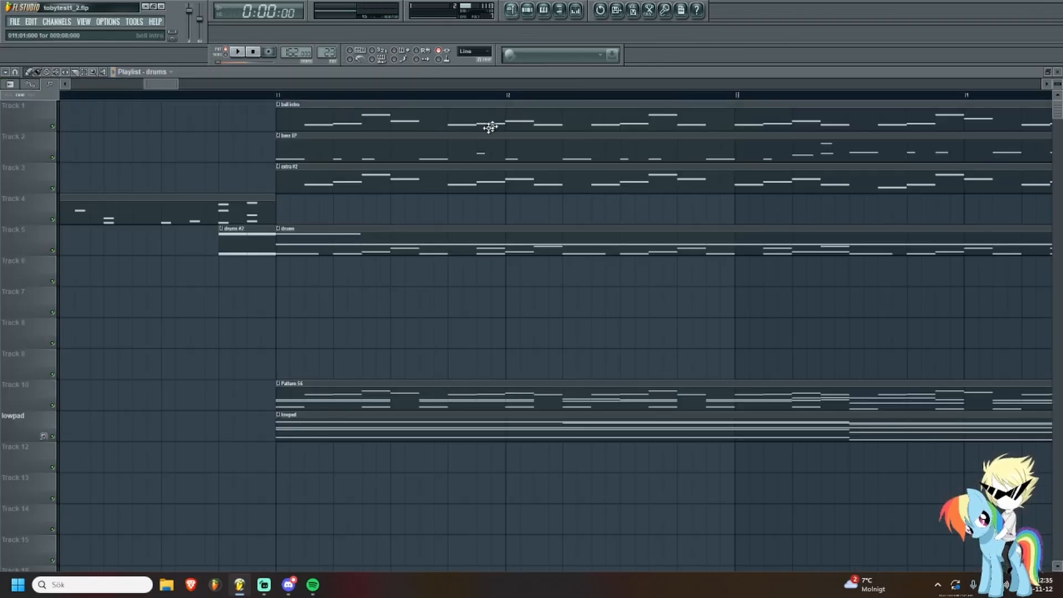
scroll(413, 130, down, 3)
drag(321, 95, 195, 97)
key(space)
scroll(385, 276, up, 3)
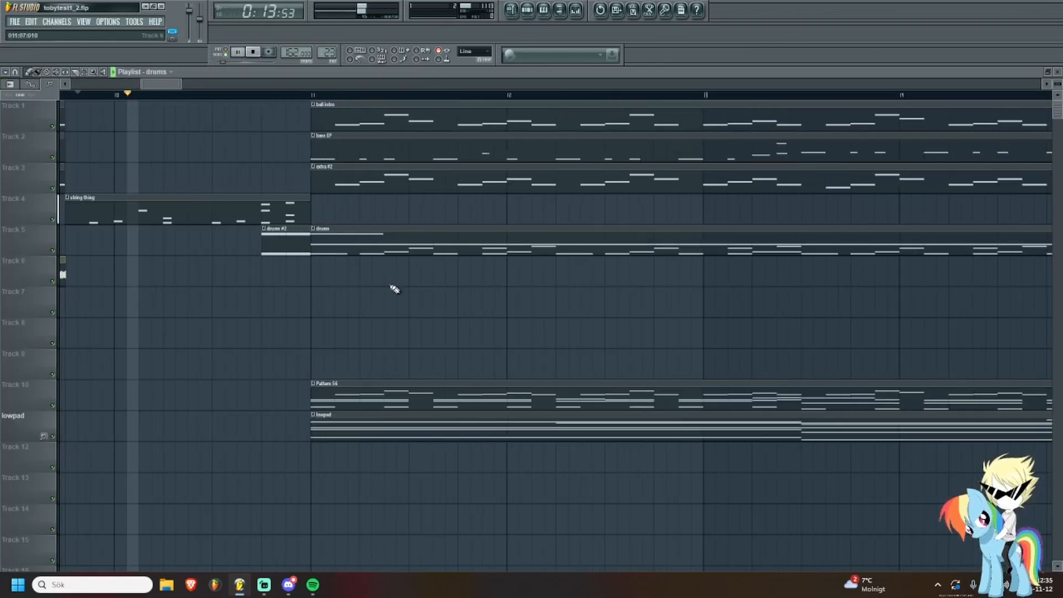
scroll(394, 287, down, 2)
drag(394, 296, 363, 323)
scroll(363, 323, up, 1)
scroll(352, 312, down, 4)
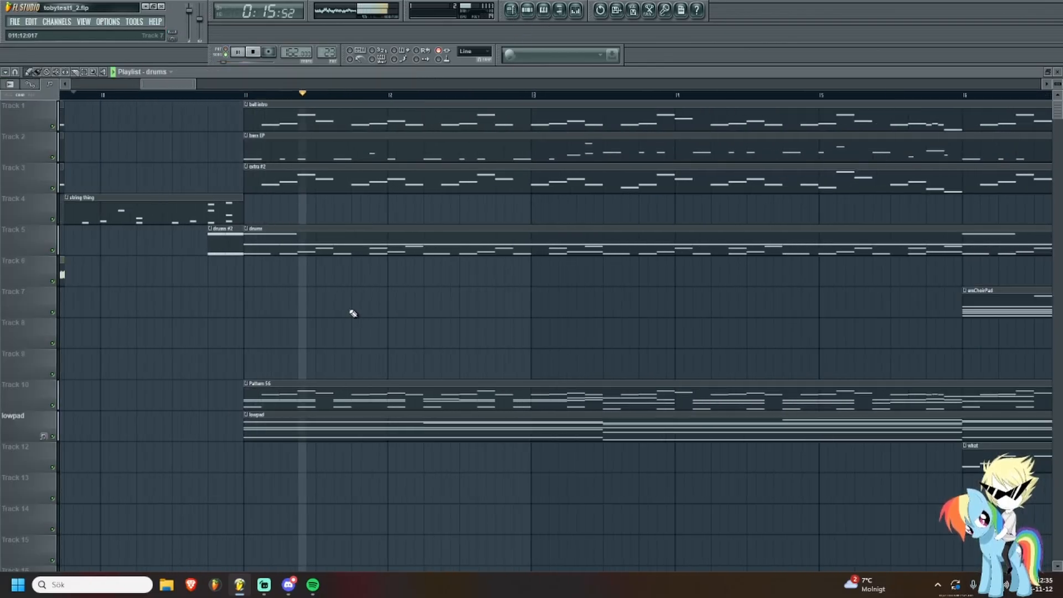
scroll(410, 332, down, 2)
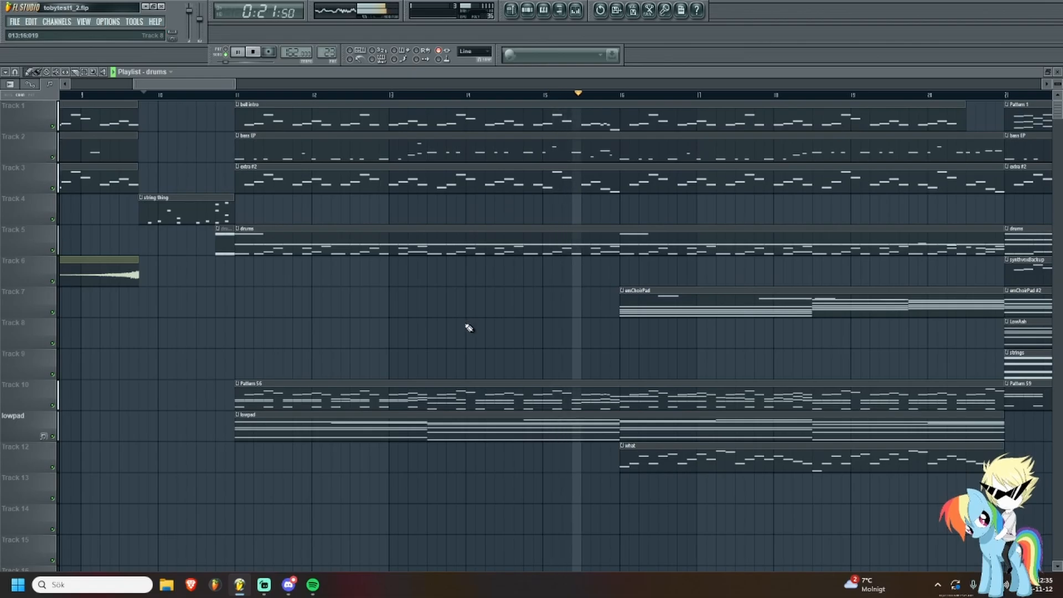
key(space)
Move the song position to bar 11 and solo track 2 with the bass EP pattern.
scroll(332, 382, down, 1)
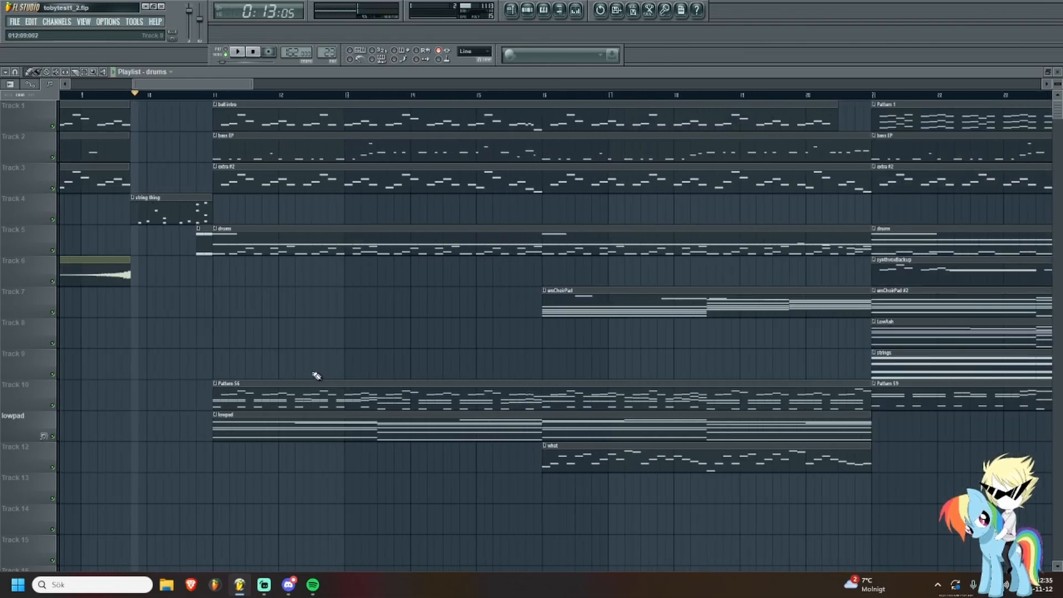
click(213, 95)
scroll(245, 217, up, 1)
scroll(79, 164, up, 3)
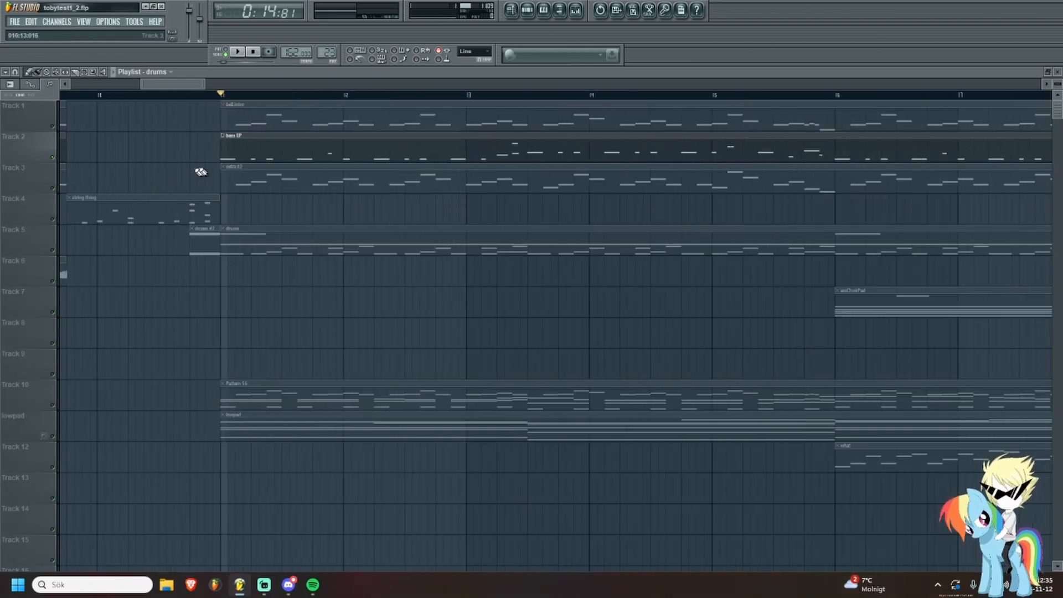
Play the bass EP part from bar 11 while viewing its notes in the piano roll, and return to the playlist.
double_click(280, 151)
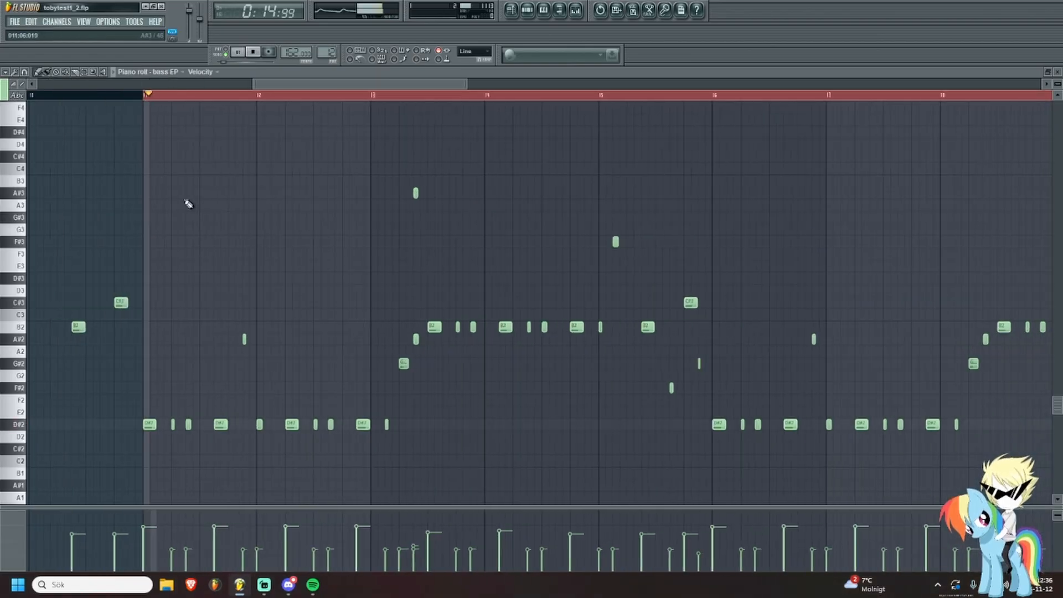
scroll(189, 204, up, 2)
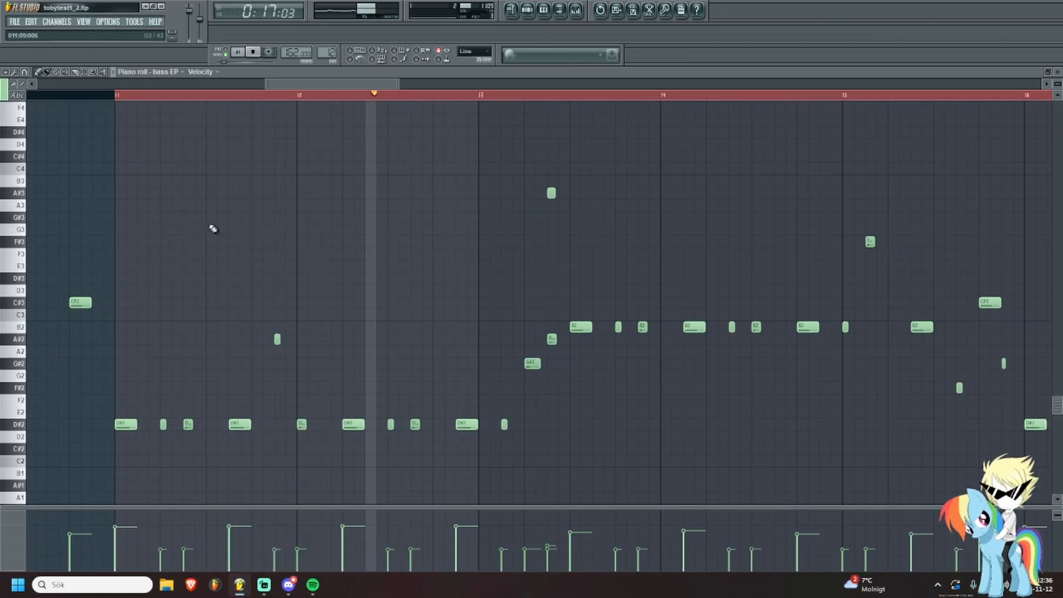
drag(455, 279, 347, 278)
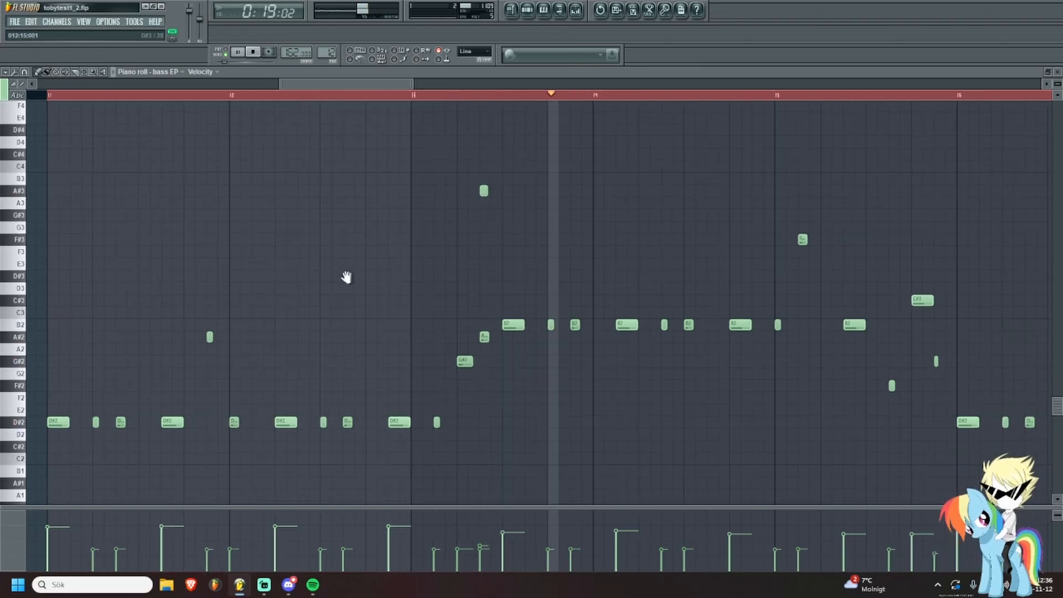
scroll(348, 279, down, 1)
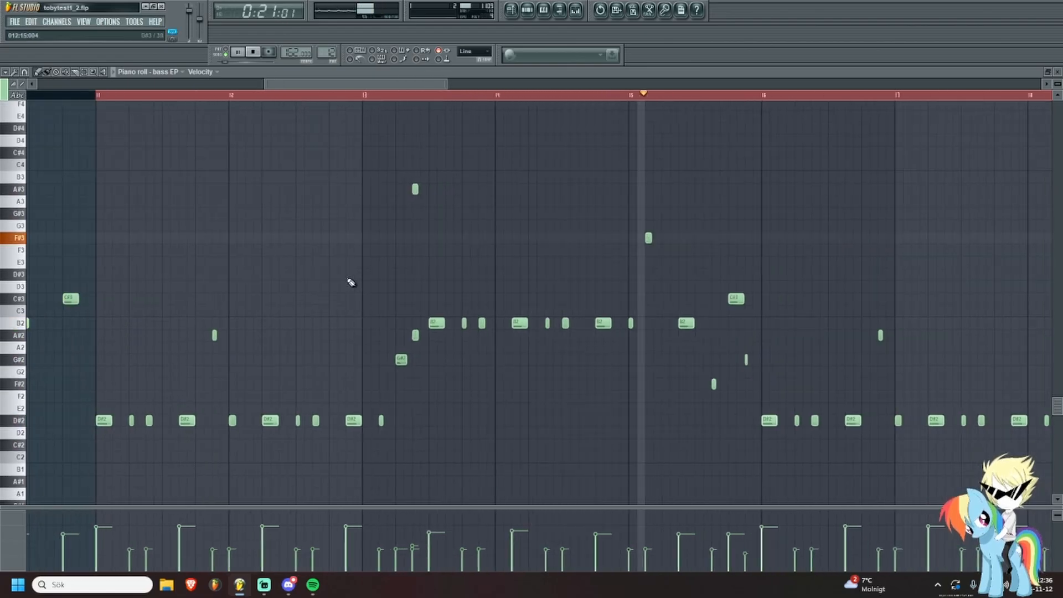
click(517, 11)
Unmute tracks 3 and 1, play from bar 11 while viewing the extra #2 pattern's lowpad notes, and return to the playlist.
click(65, 177)
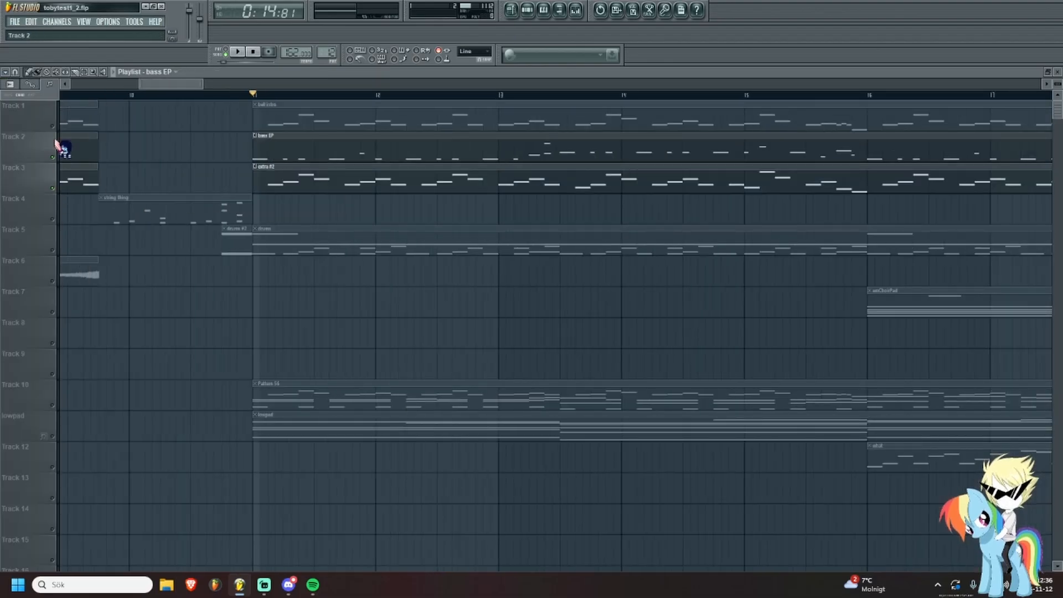
click(47, 125)
key(space)
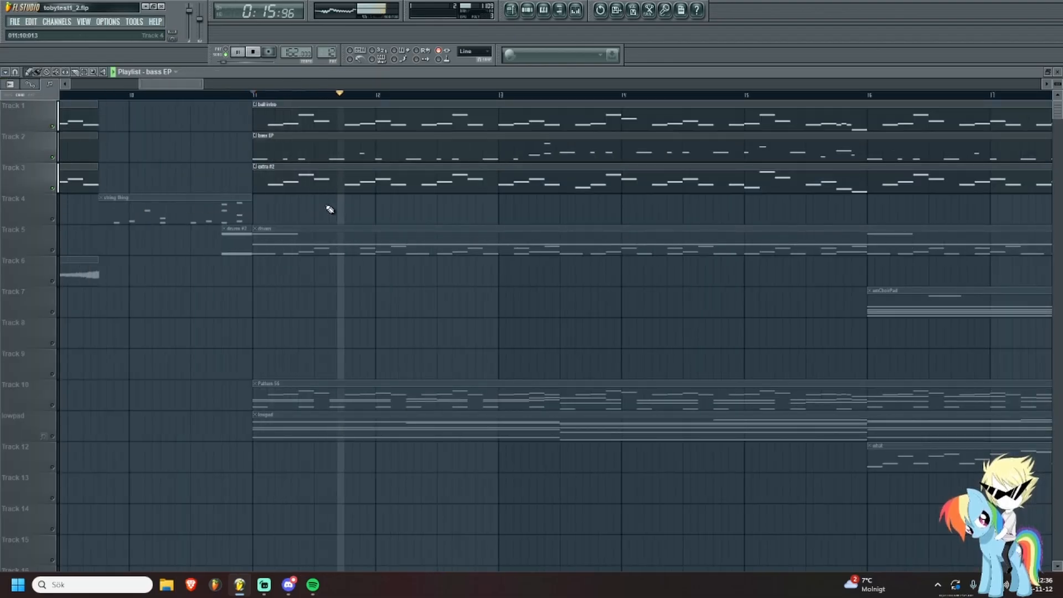
double_click(396, 183)
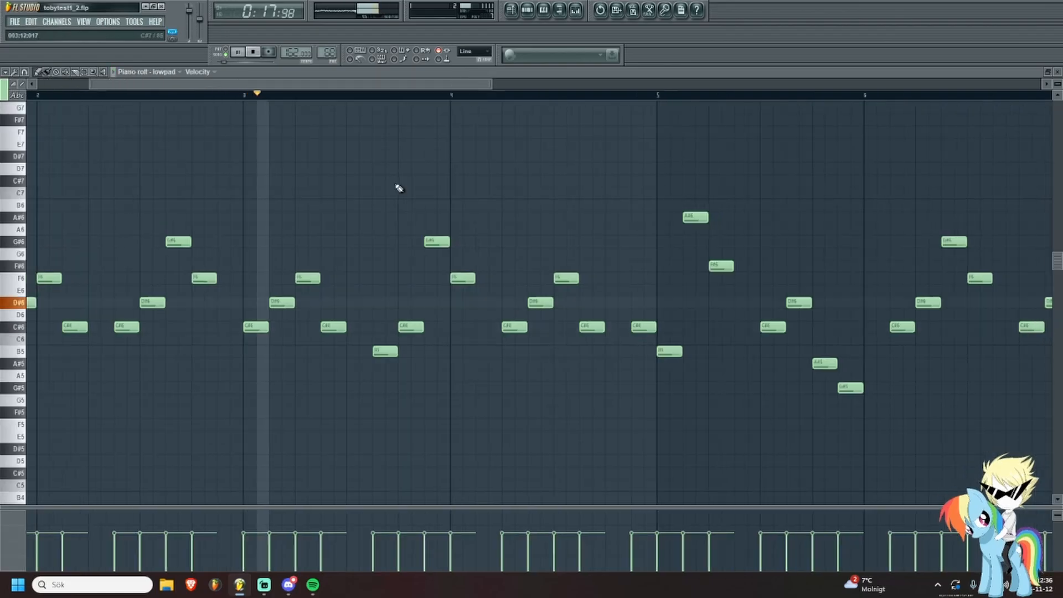
click(512, 11)
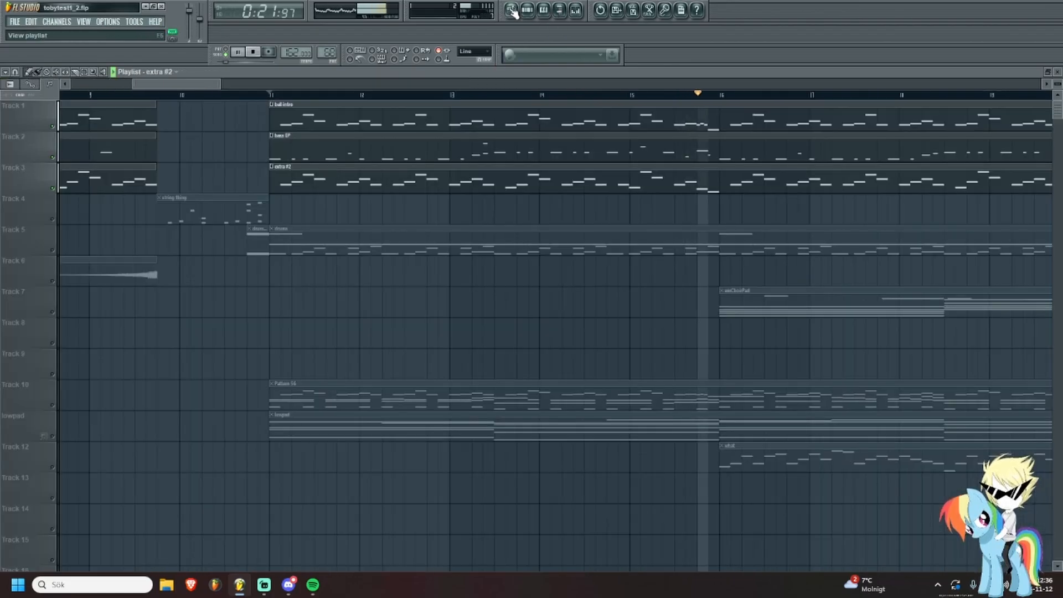
Stop playback, unmute track 10, and play from bar 11 with Pattern 56's vio notes open in the piano roll.
key(space)
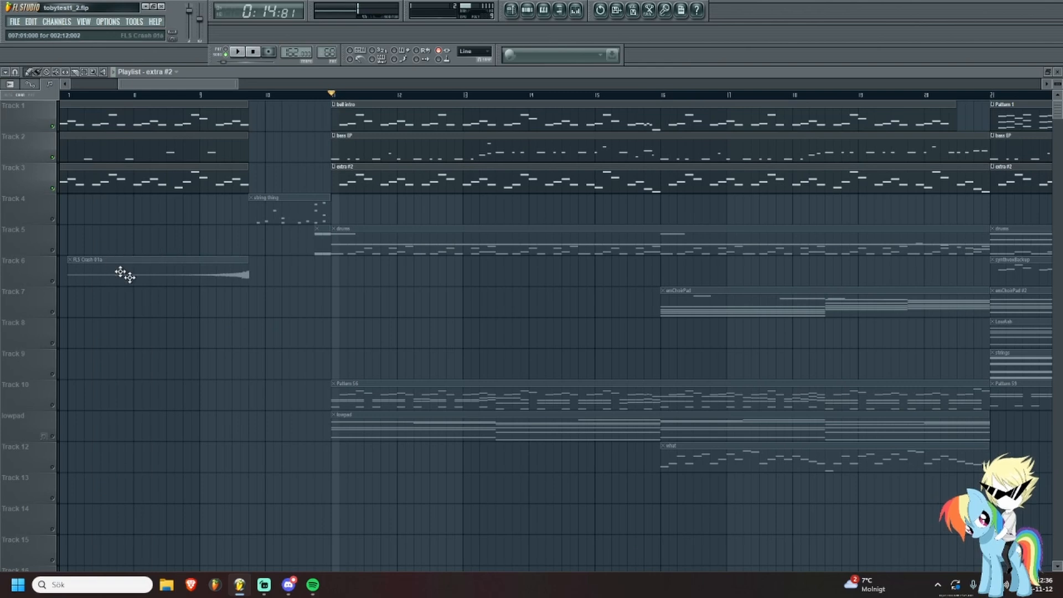
scroll(129, 277, down, 1)
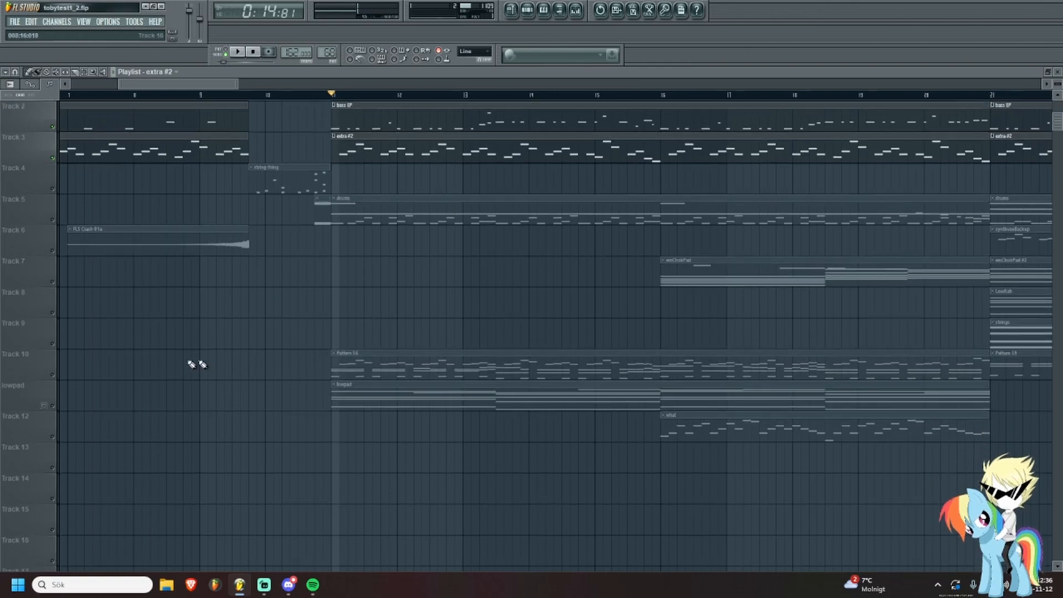
click(53, 375)
scroll(387, 392, up, 1)
double_click(393, 394)
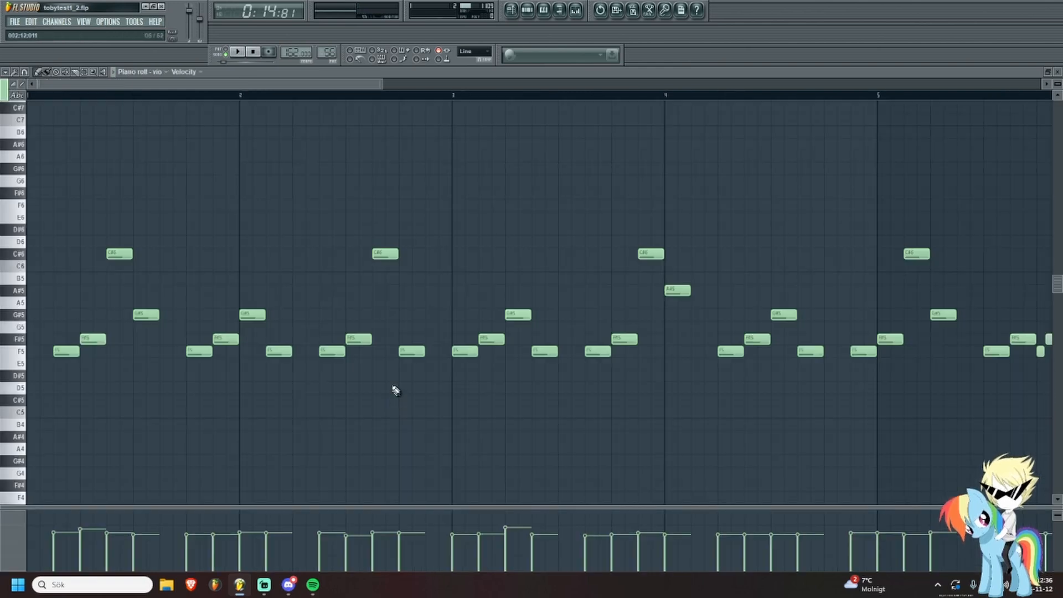
key(space)
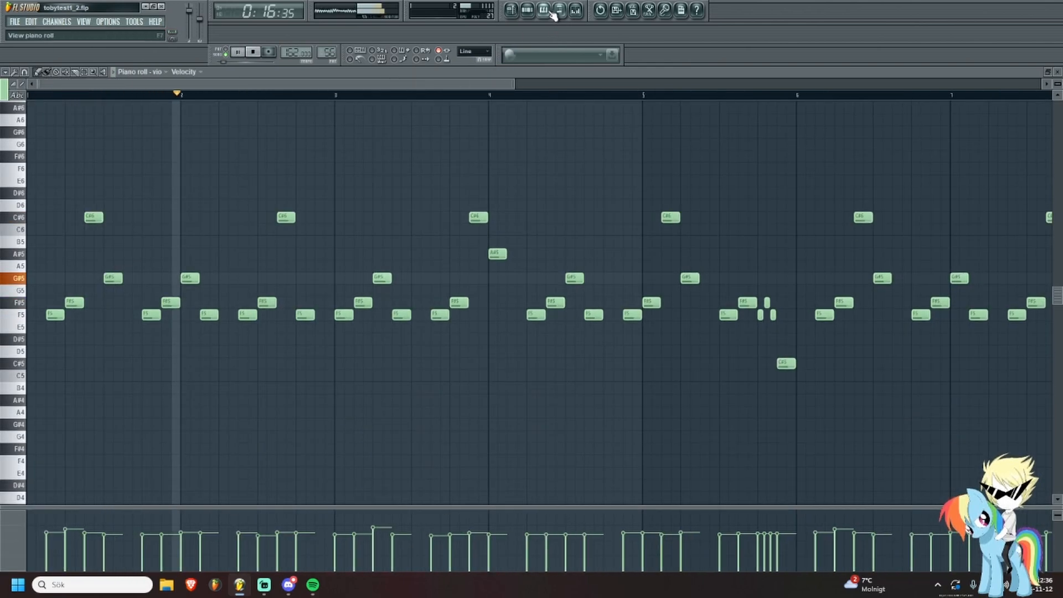
Return to the playlist, show Pattern 56's channels, and inspect the soundfont settings of the cello, stringbass and vio channels.
click(522, 14)
click(522, 15)
click(521, 12)
click(532, 14)
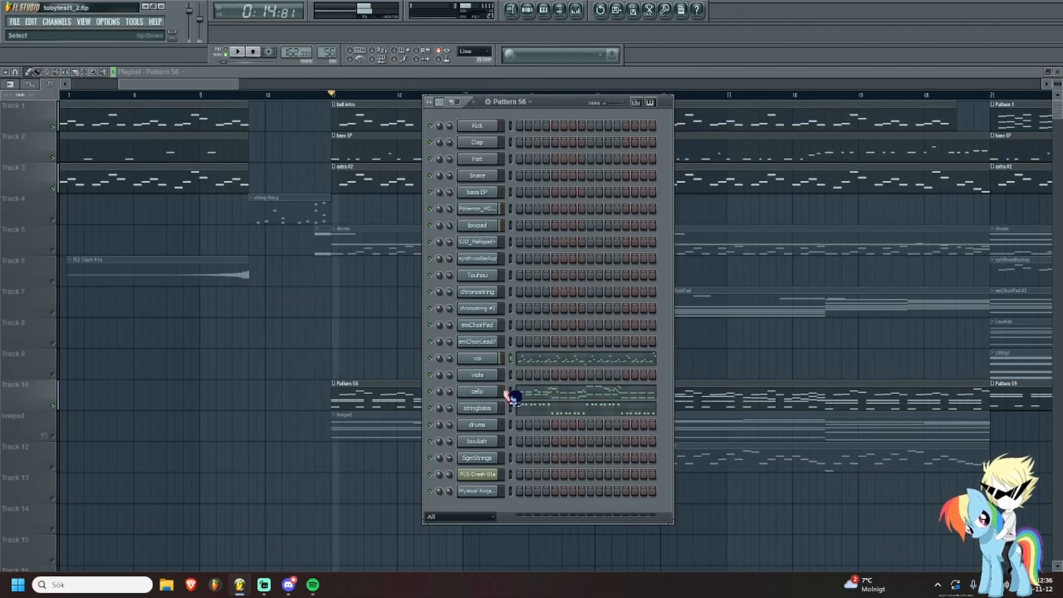
click(486, 391)
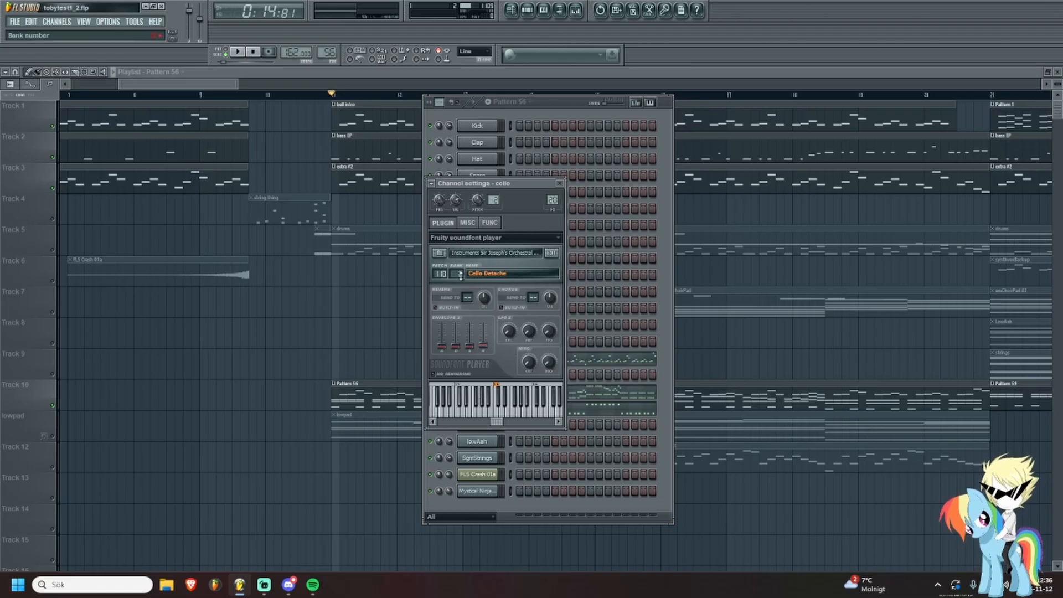
click(562, 184)
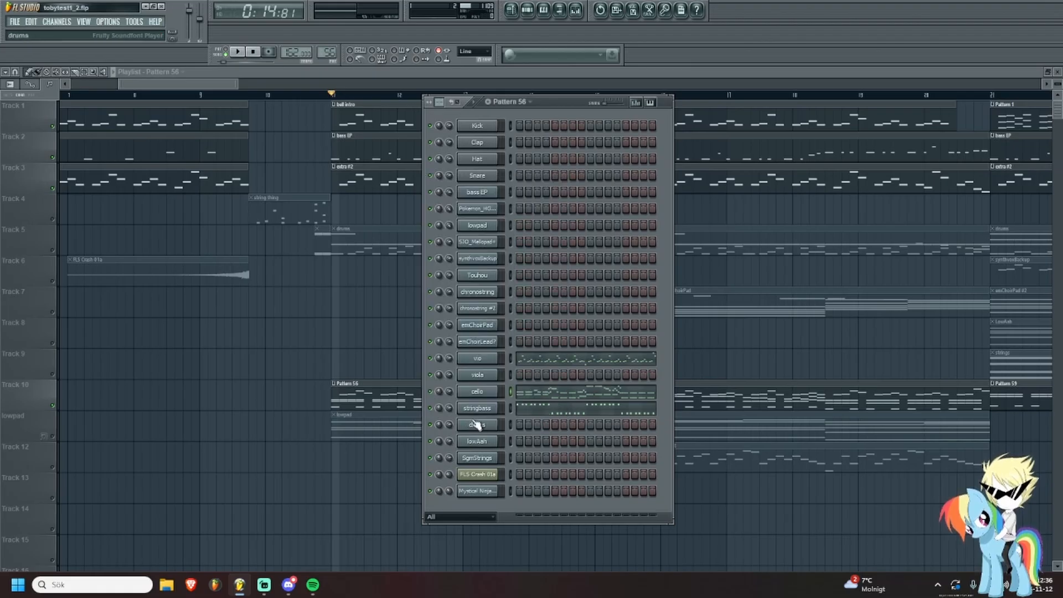
click(475, 423)
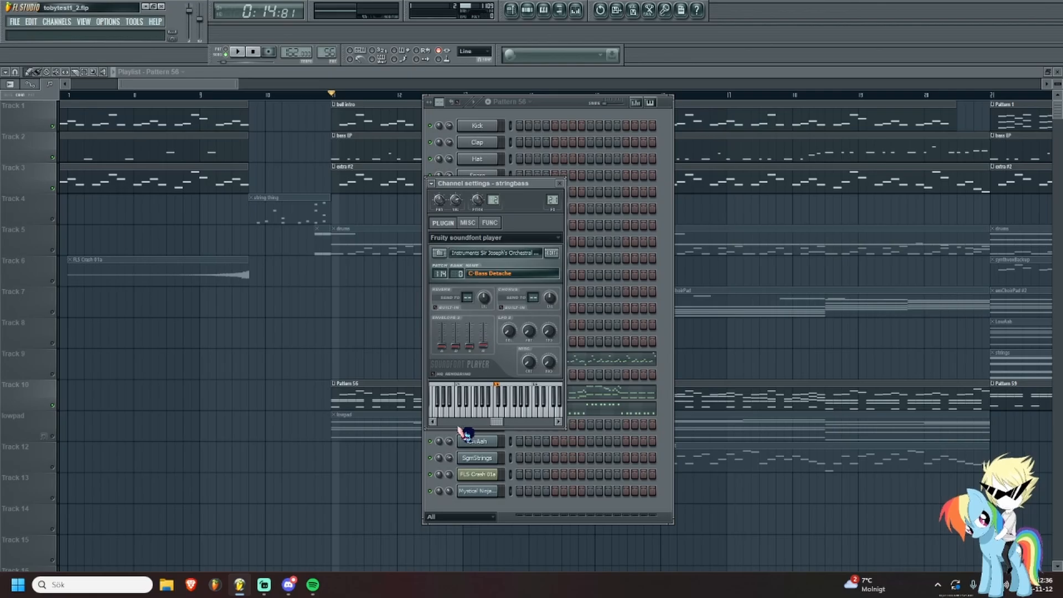
click(559, 184)
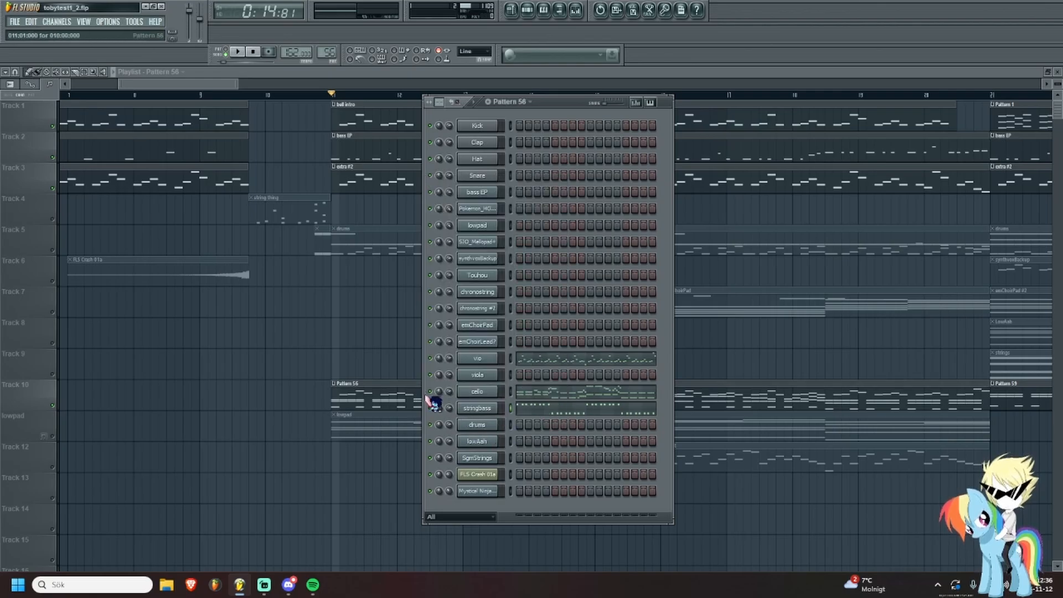
click(477, 358)
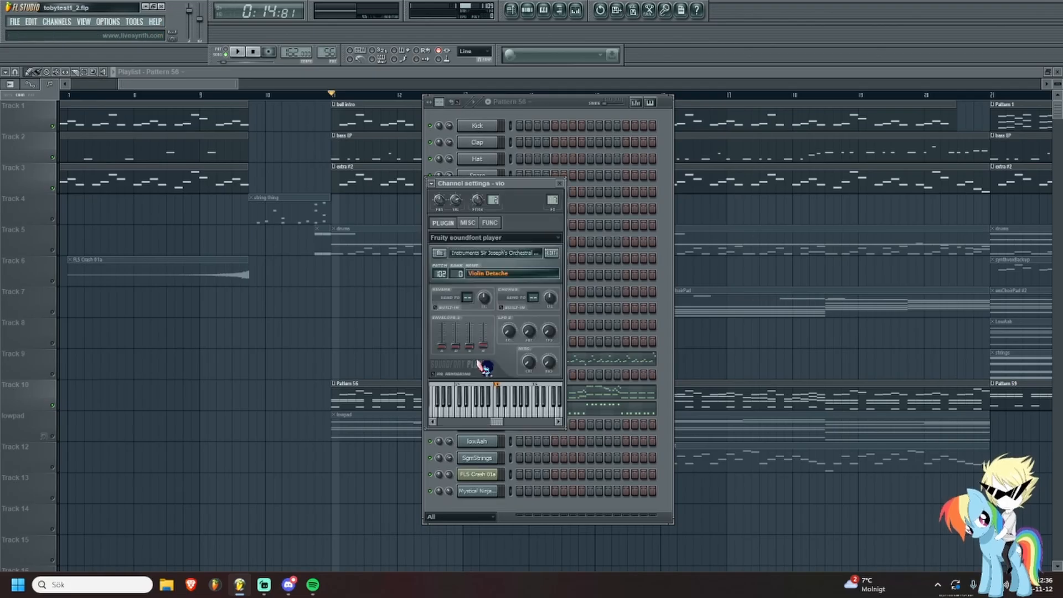
click(560, 185)
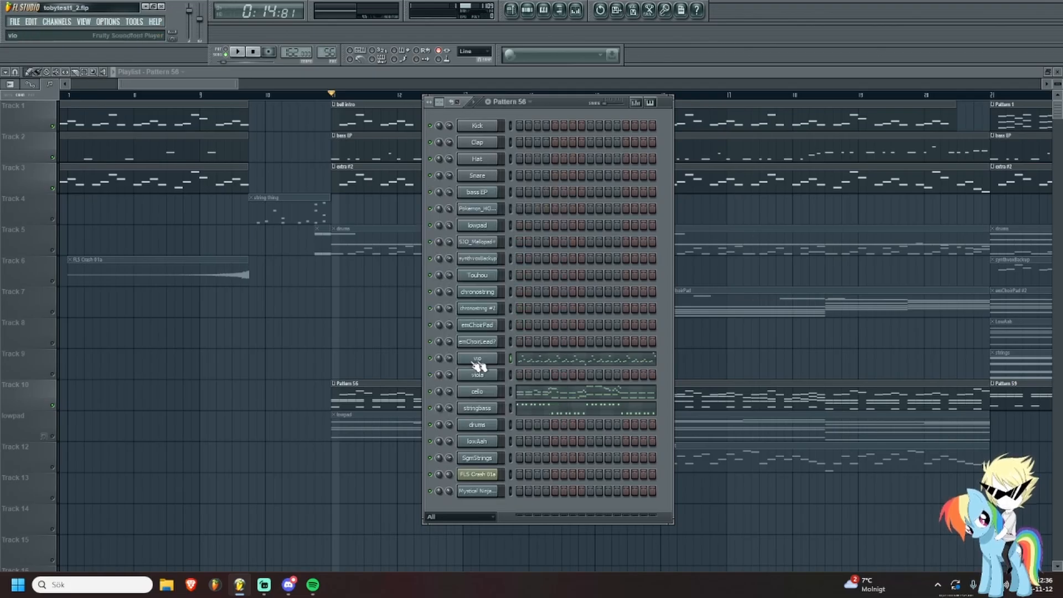
Solo the vio channel of Pattern 56, play it briefly from bar 11, and stop playback.
right_click(430, 359)
click(447, 365)
key(space)
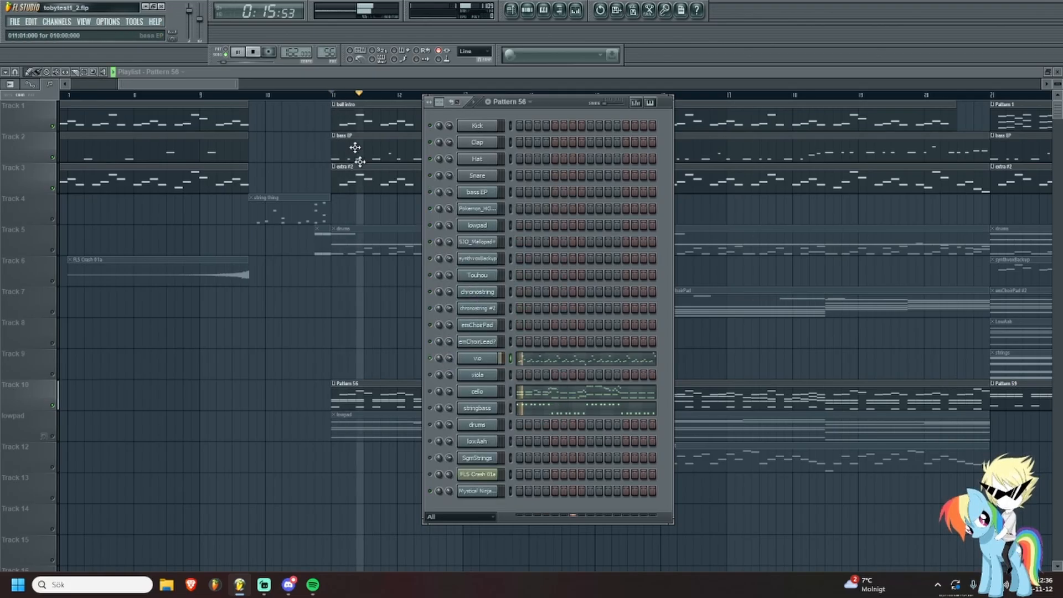
key(space)
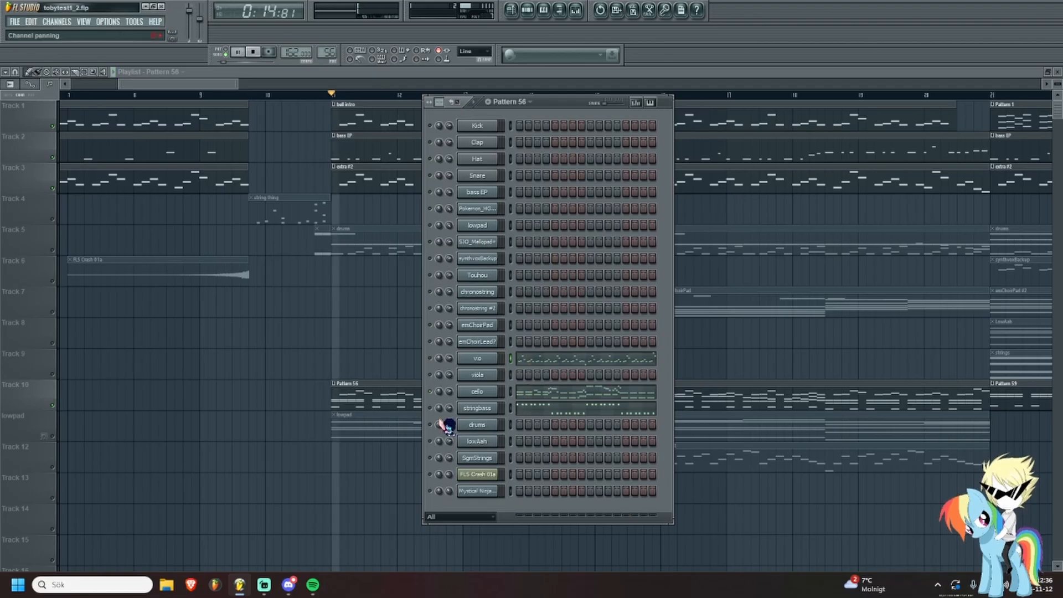
Play only the cello and stringbass channels while viewing the cello notes in the piano roll, and return to the playlist.
key(space)
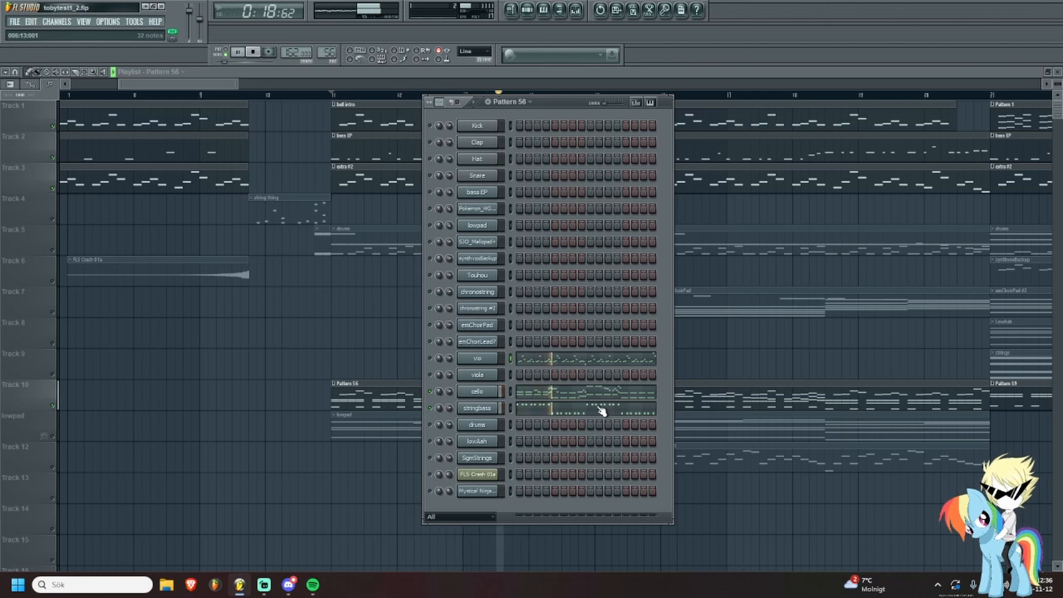
click(545, 393)
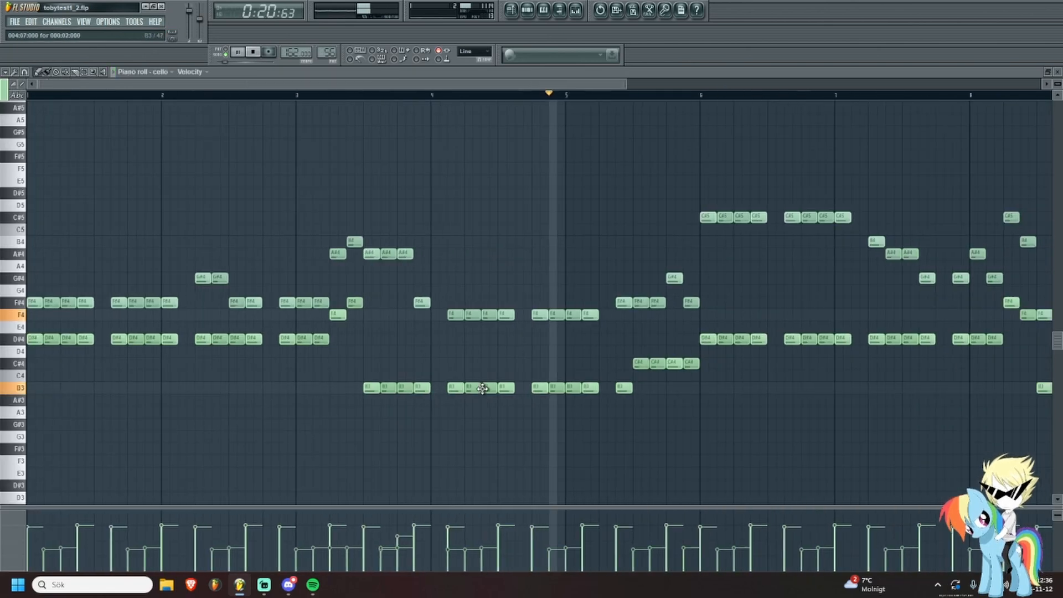
scroll(455, 431, down, 2)
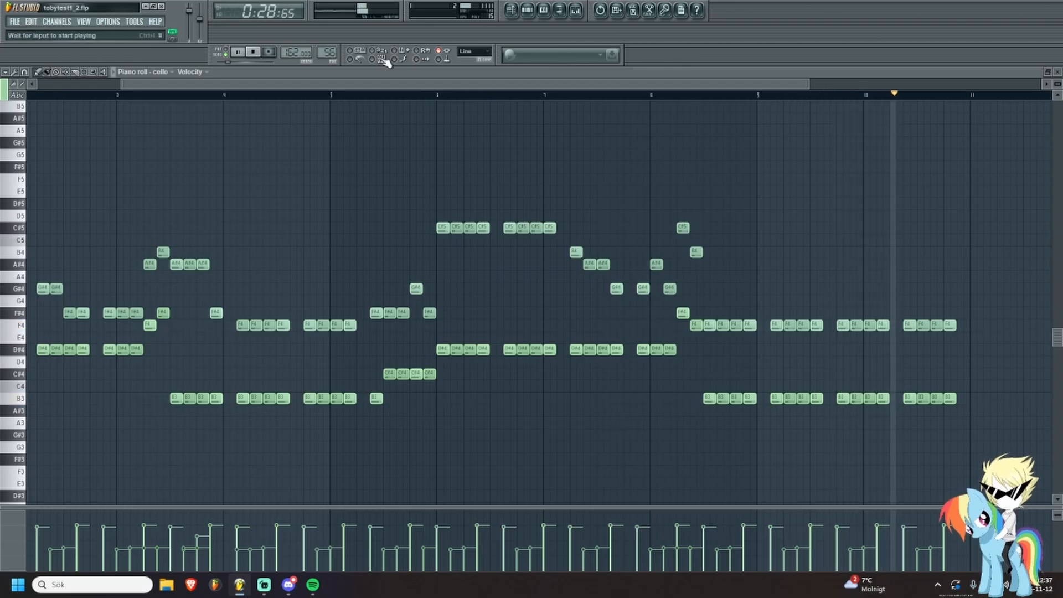
click(513, 13)
key(F6)
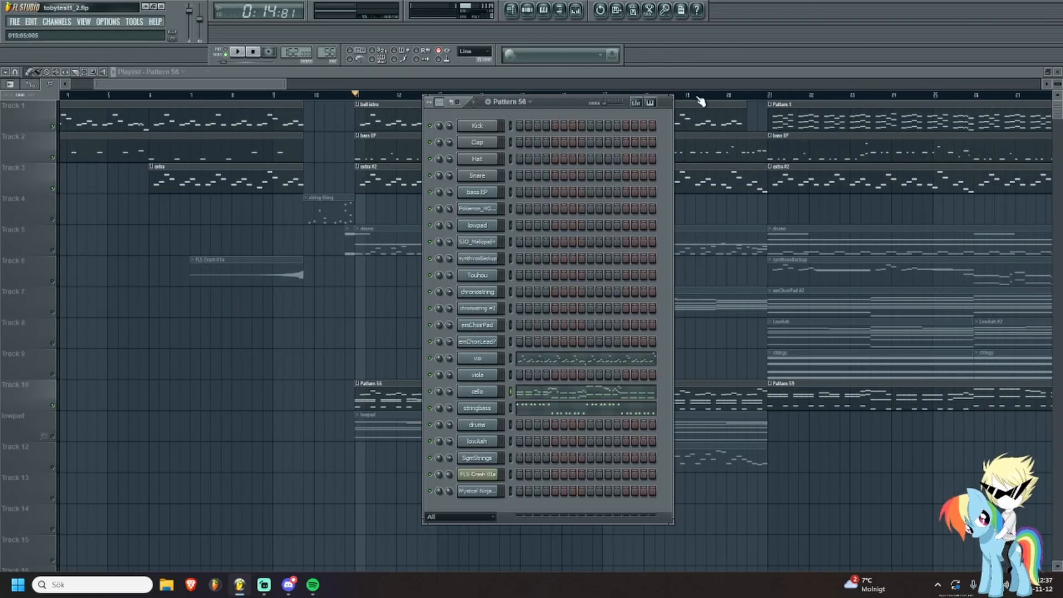
click(533, 16)
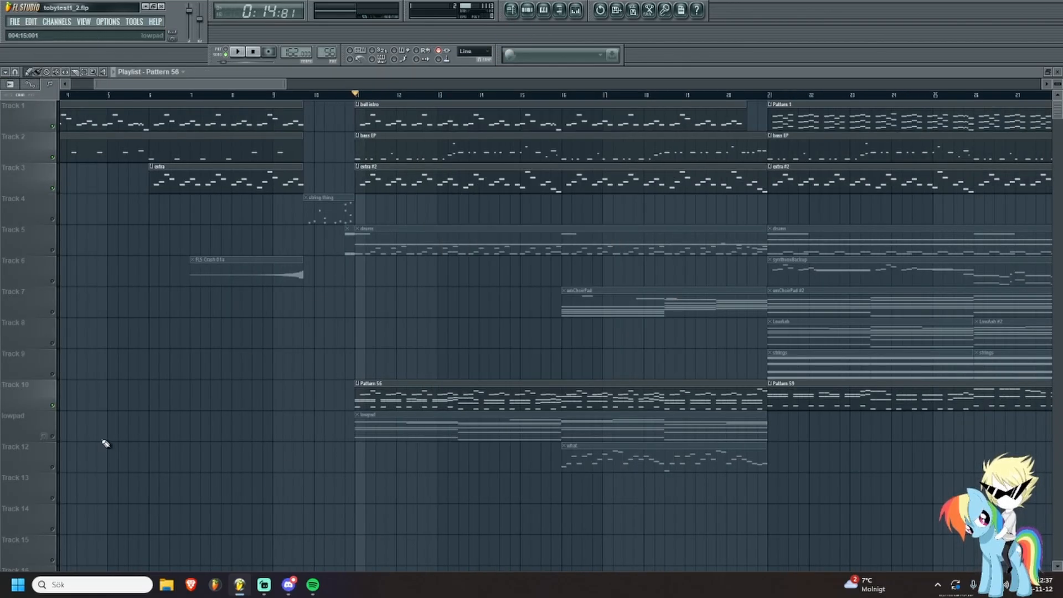
Unmute the lowpad track, mute tracks 10, 3, 2 and 1, and play from bar 11.
click(52, 435)
click(53, 405)
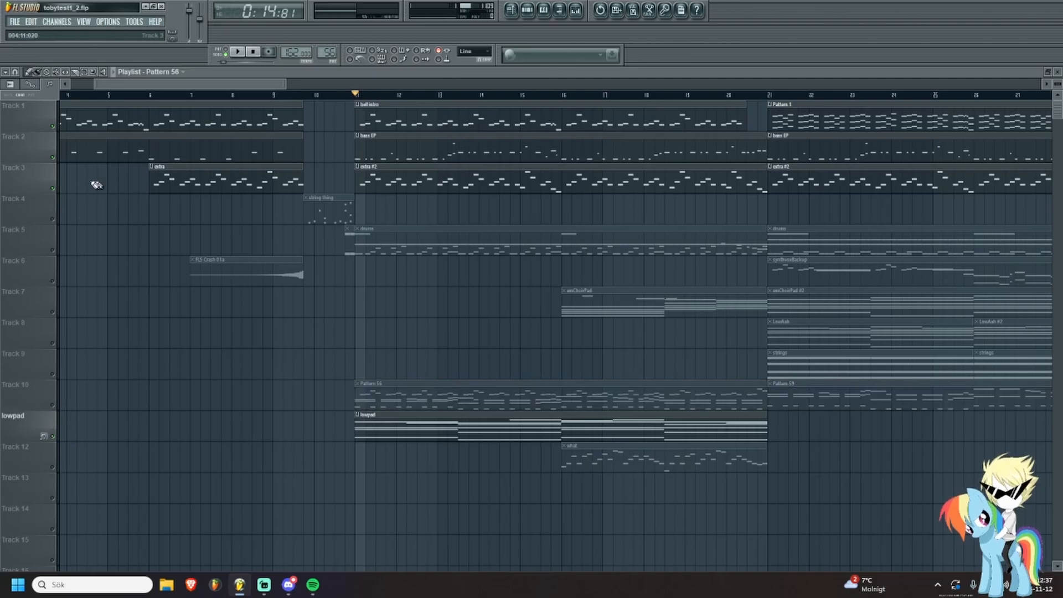
click(52, 187)
click(53, 156)
click(52, 125)
key(space)
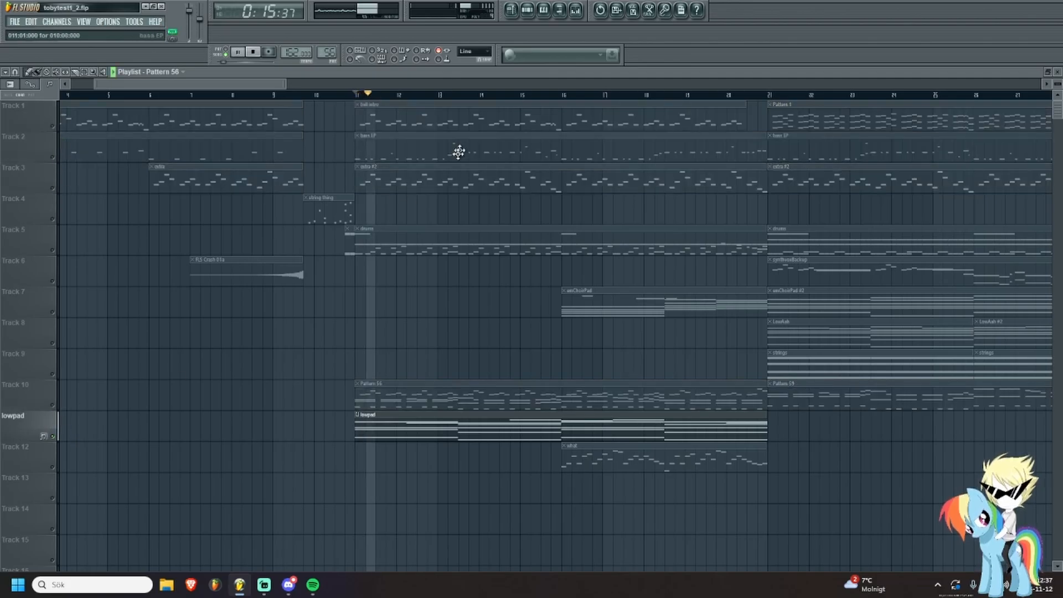
View the lowpad pattern's notes and inspect the soundfont settings of its lowpad and SJO_Mellopad+ channels.
double_click(412, 426)
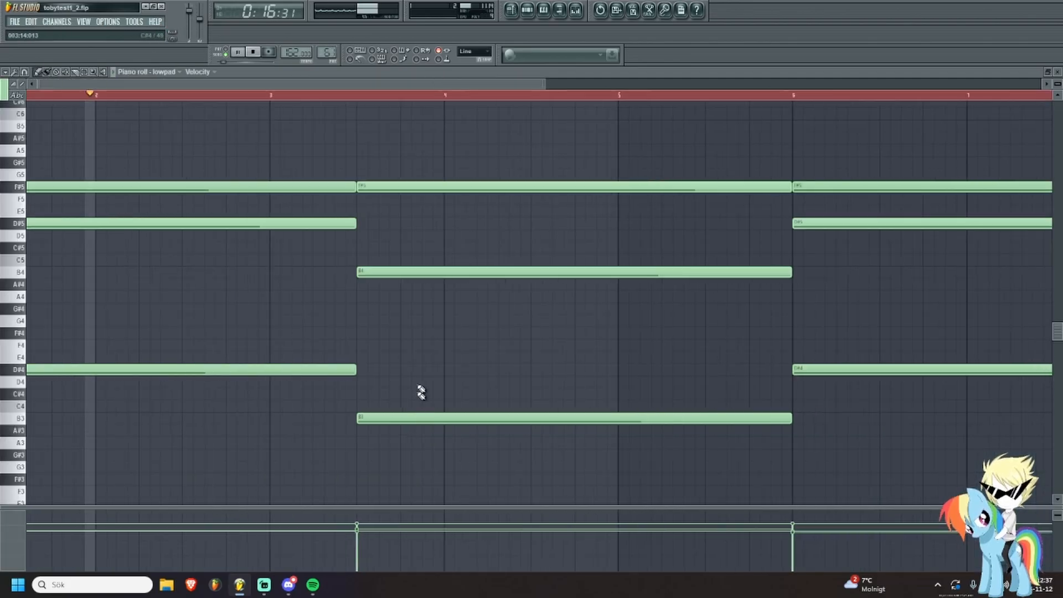
click(543, 10)
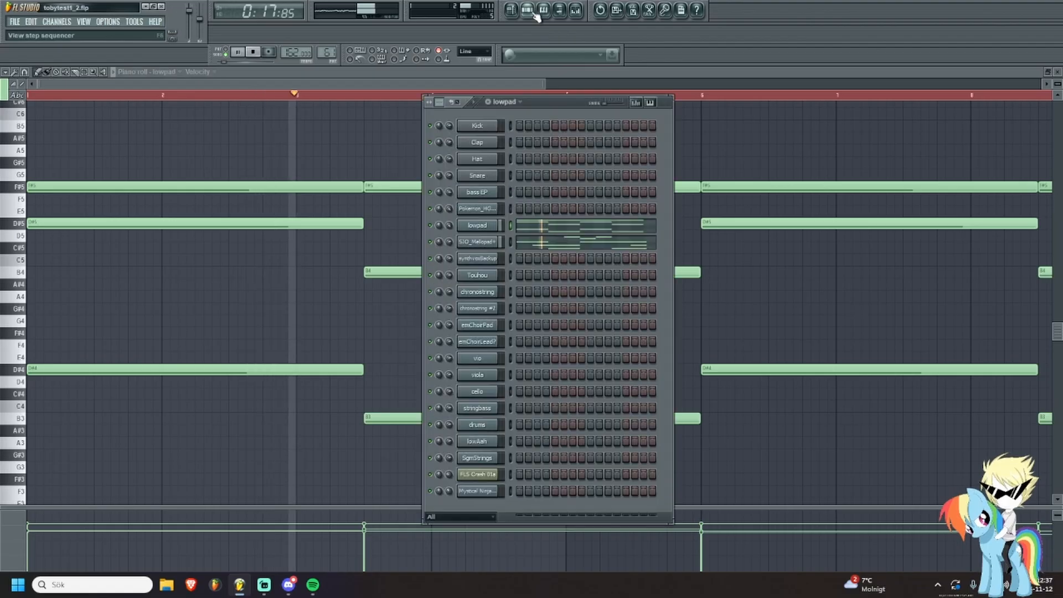
click(477, 225)
drag(515, 188, 538, 191)
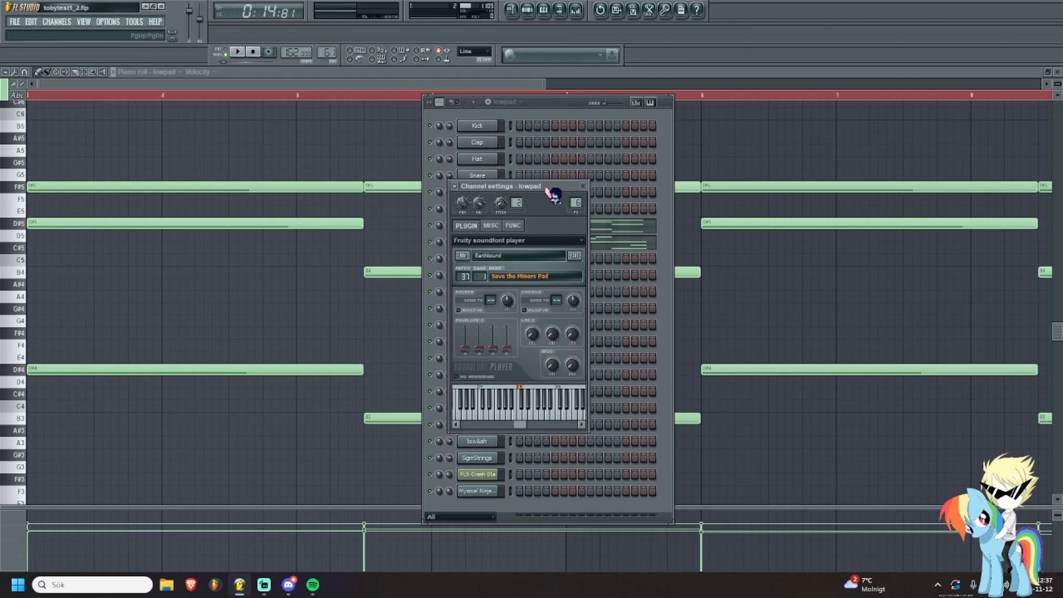
click(583, 186)
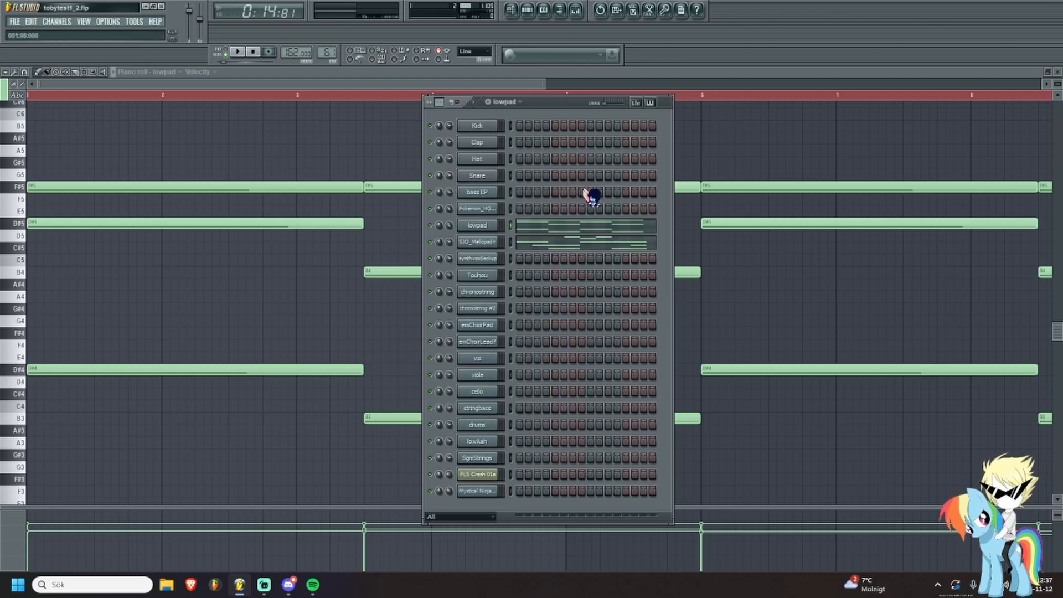
click(490, 241)
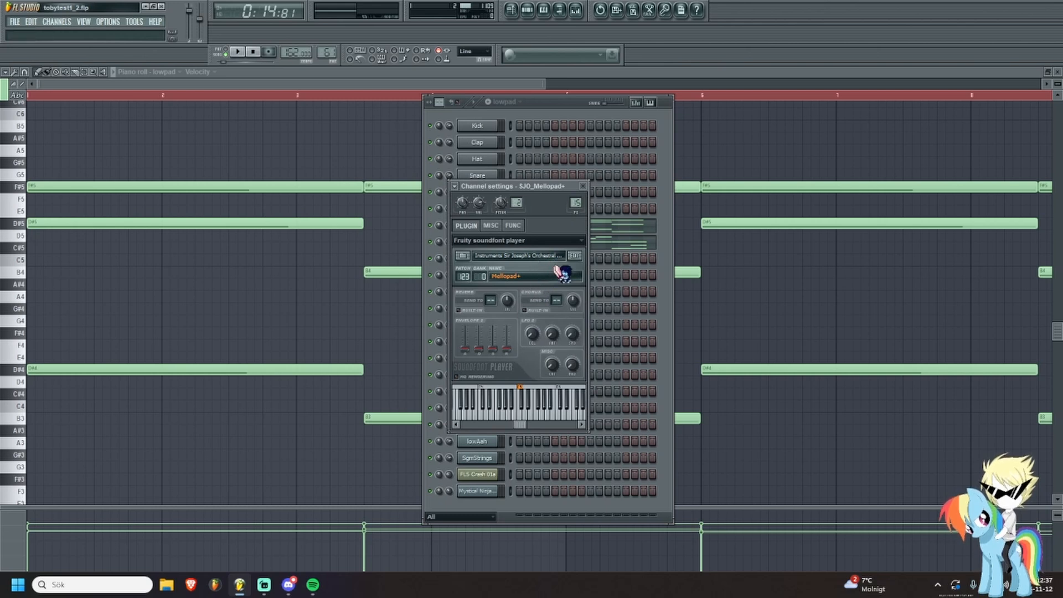
click(583, 186)
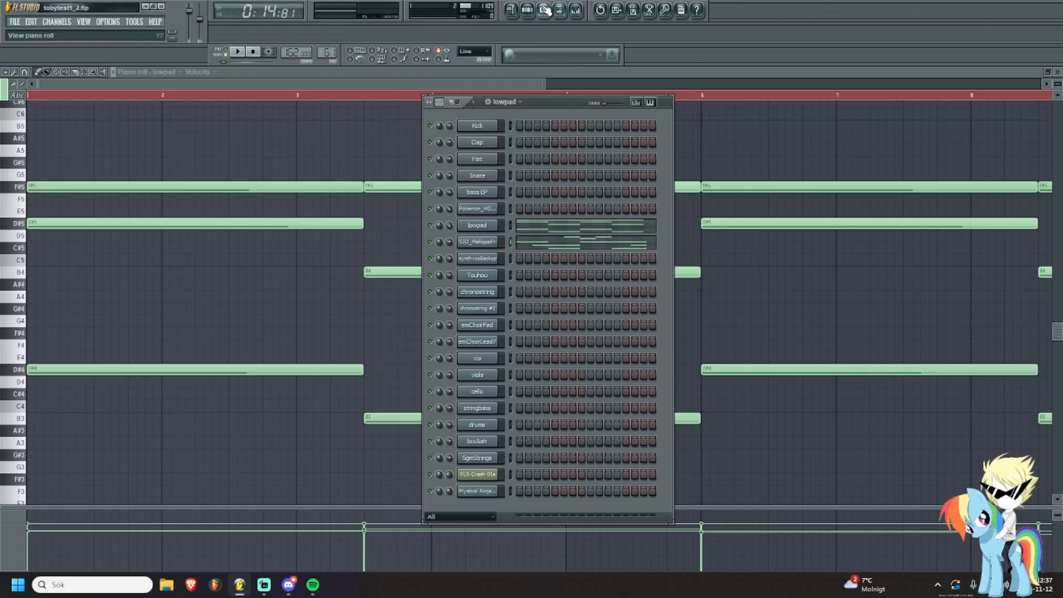
Play the lowpad pattern from bar 11 while viewing the lowpad channel's notes in the piano roll.
click(514, 15)
click(514, 15)
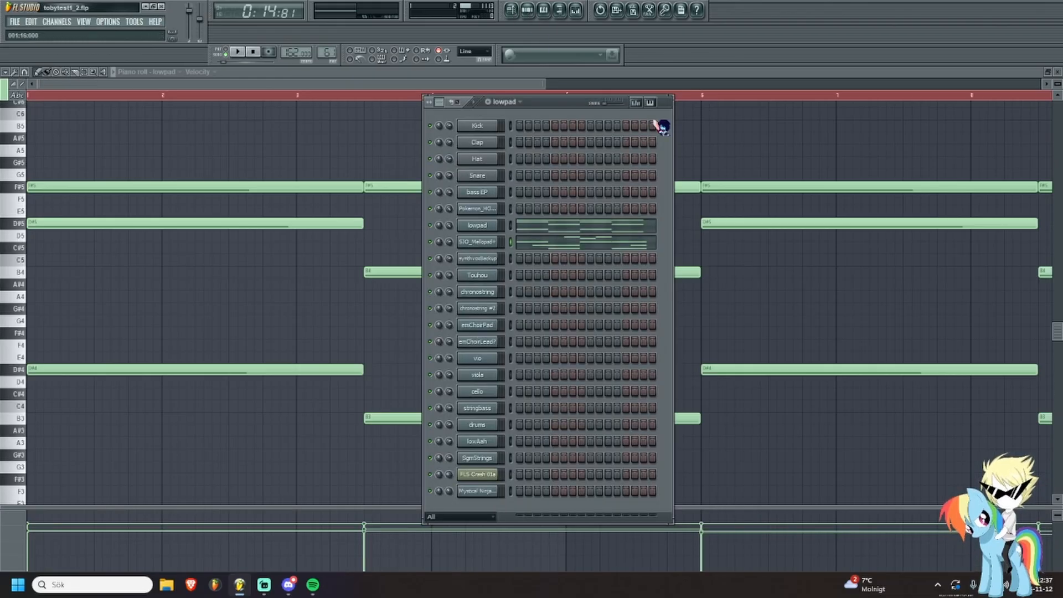
click(519, 12)
scroll(413, 219, down, 4)
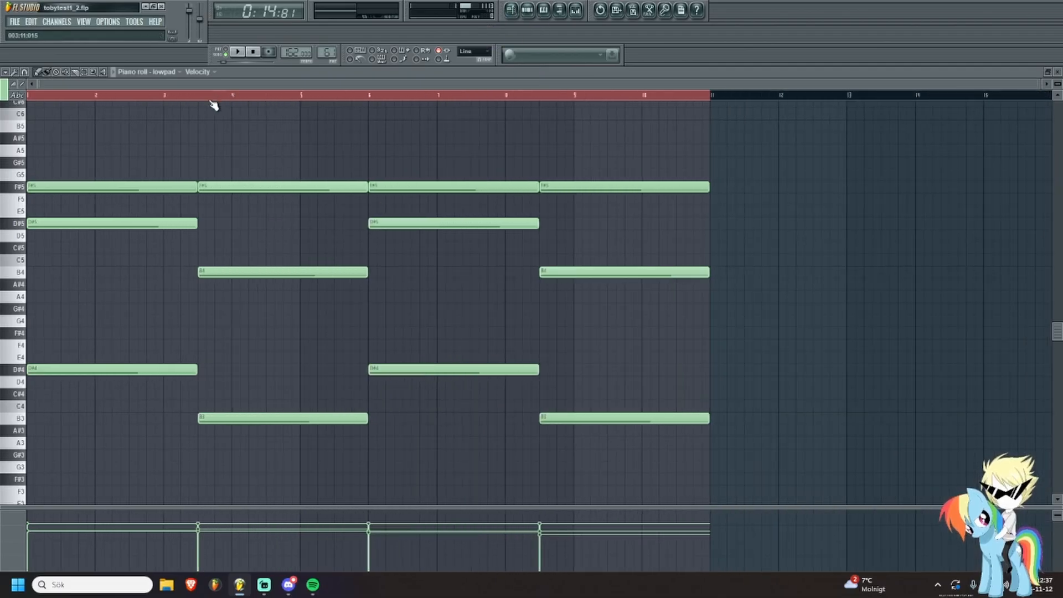
key(space)
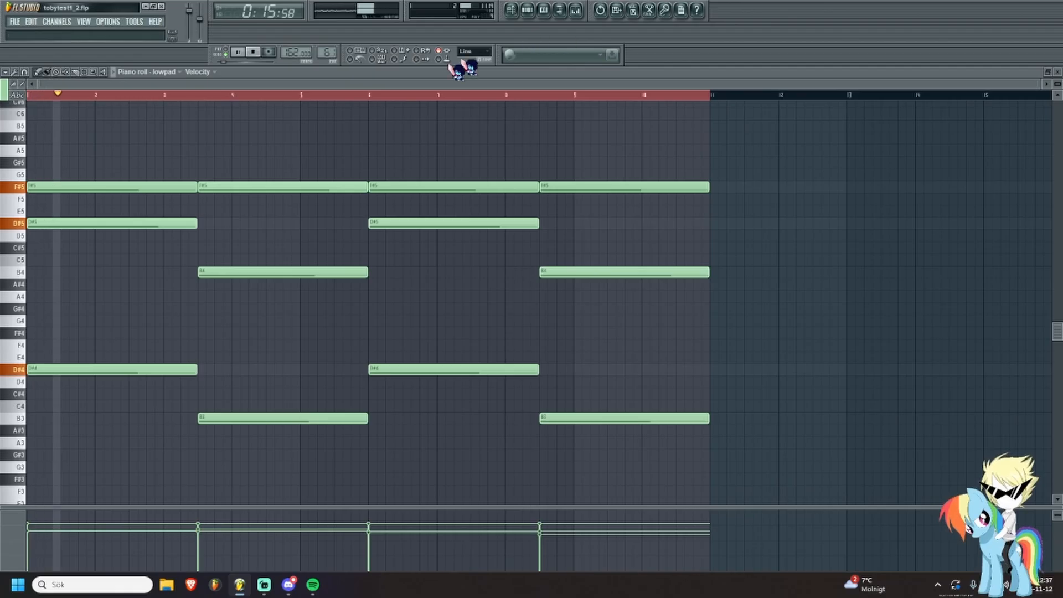
click(527, 9)
click(545, 230)
click(543, 230)
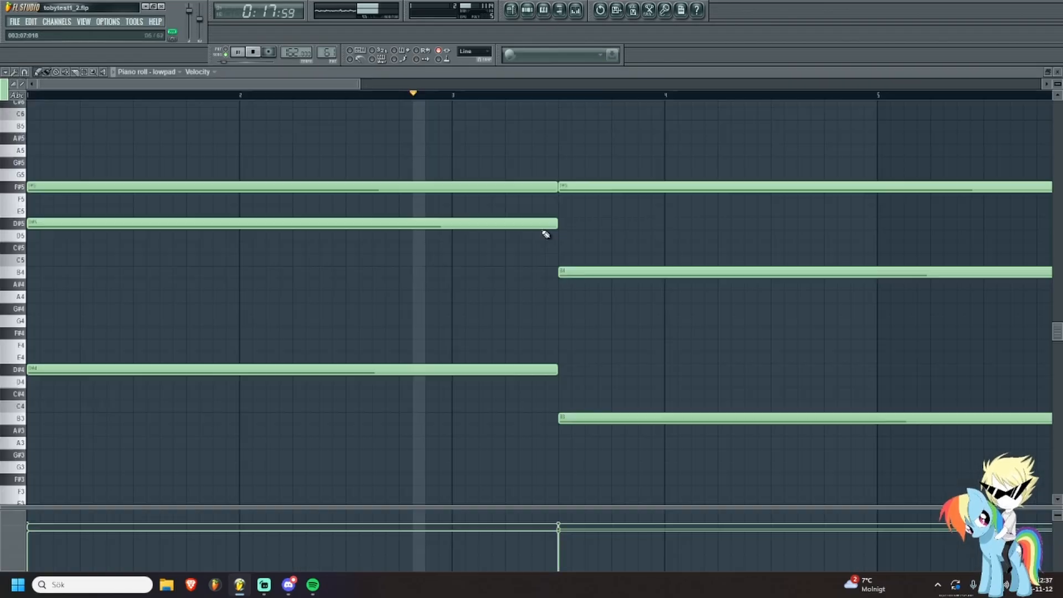
scroll(442, 231, down, 2)
View the SJO_Mellopad+ channel's notes in the piano roll during playback, and stop playback.
click(525, 9)
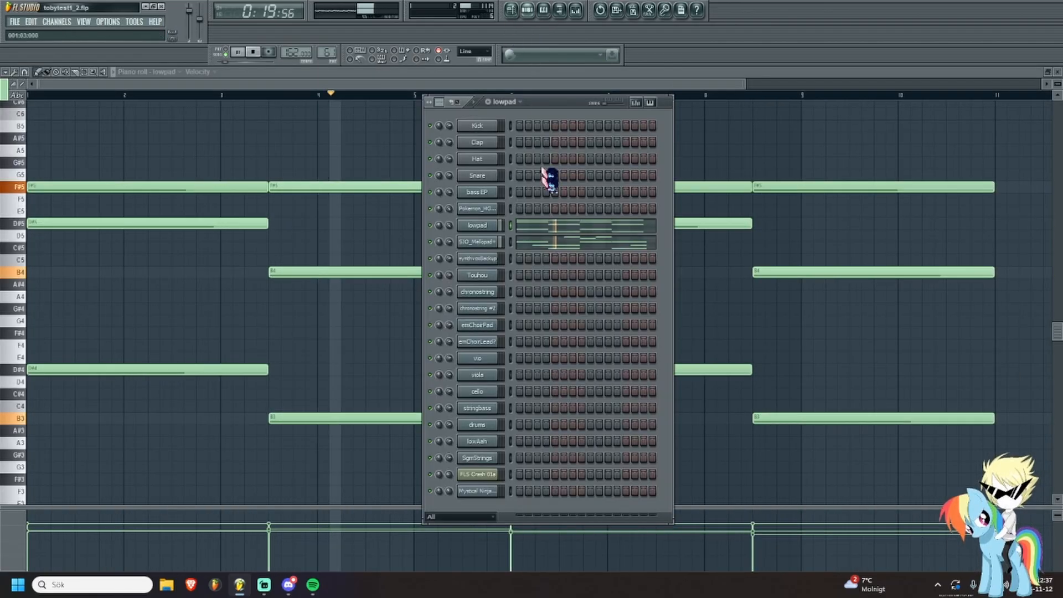
click(538, 241)
scroll(489, 252, down, 2)
scroll(498, 250, down, 2)
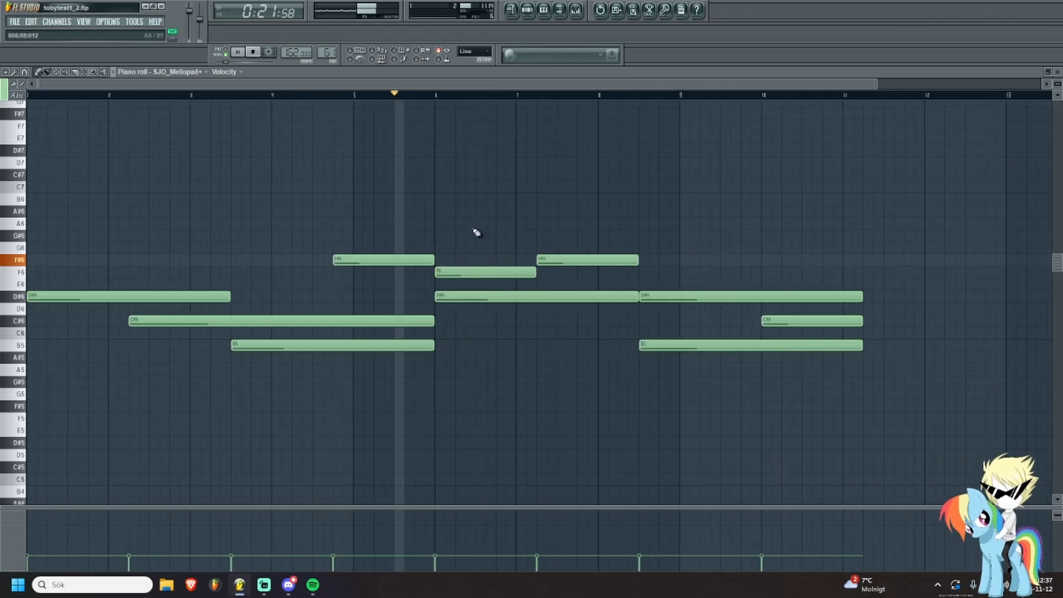
scroll(476, 225, down, 1)
scroll(451, 216, down, 1)
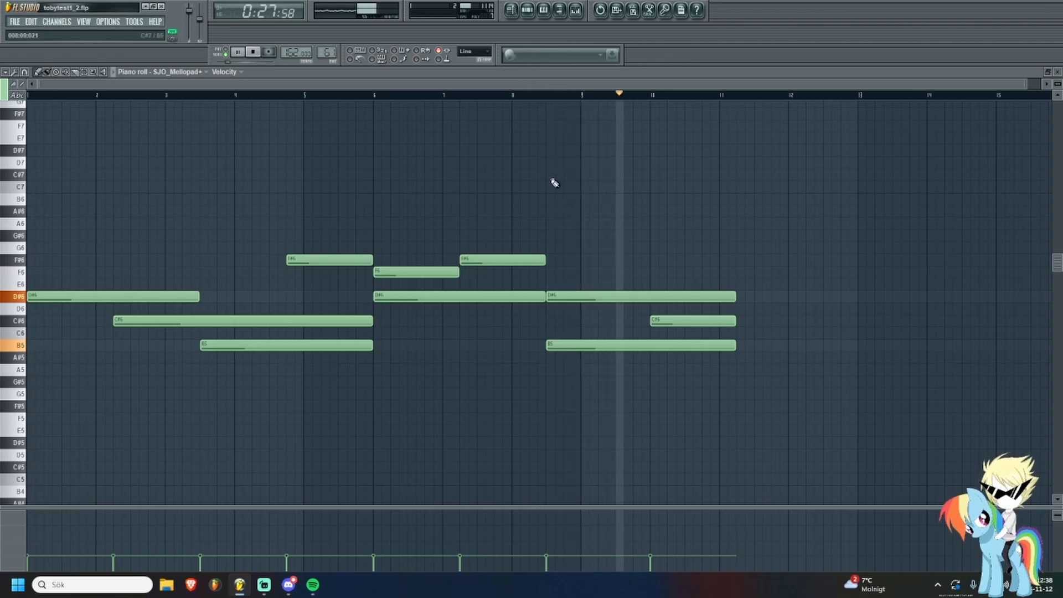
key(space)
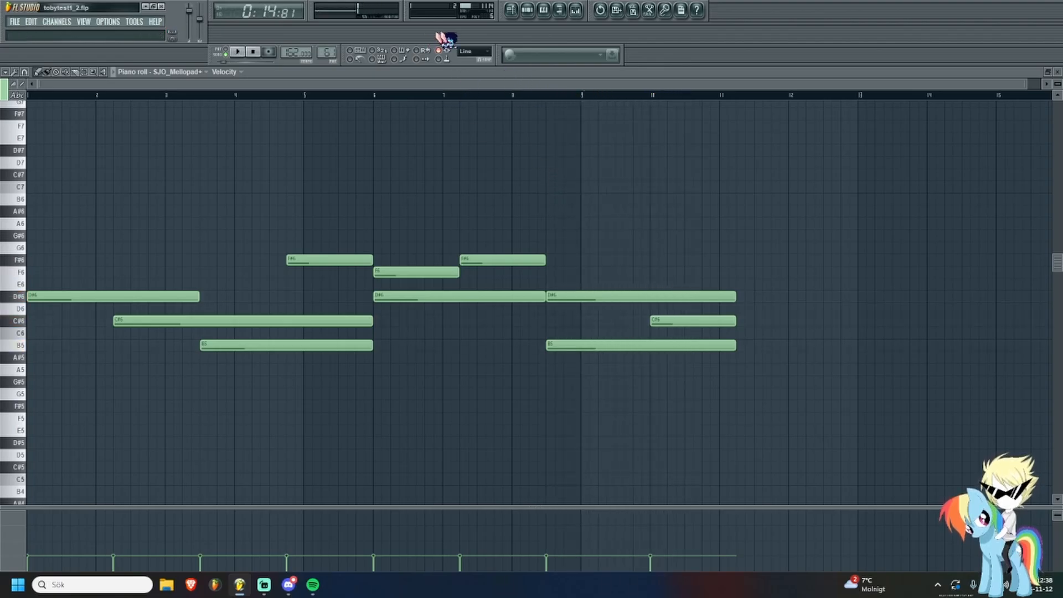
Return to the playlist and unmute all tracks.
click(513, 13)
scroll(457, 303, down, 2)
drag(465, 311, 458, 357)
scroll(439, 285, up, 2)
right_click(53, 391)
right_click(53, 391)
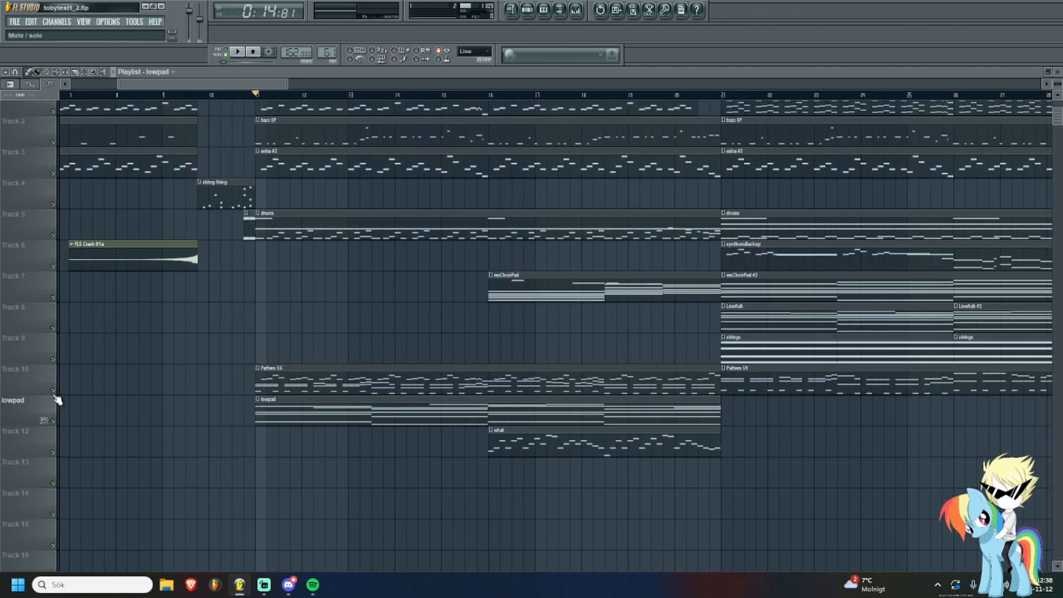
Play the full arrangement from just after bar 14 through the emChoirPad and what clips, and stop playback near bar 20.
scroll(421, 296, up, 2)
drag(422, 296, 400, 315)
scroll(404, 310, down, 2)
click(469, 96)
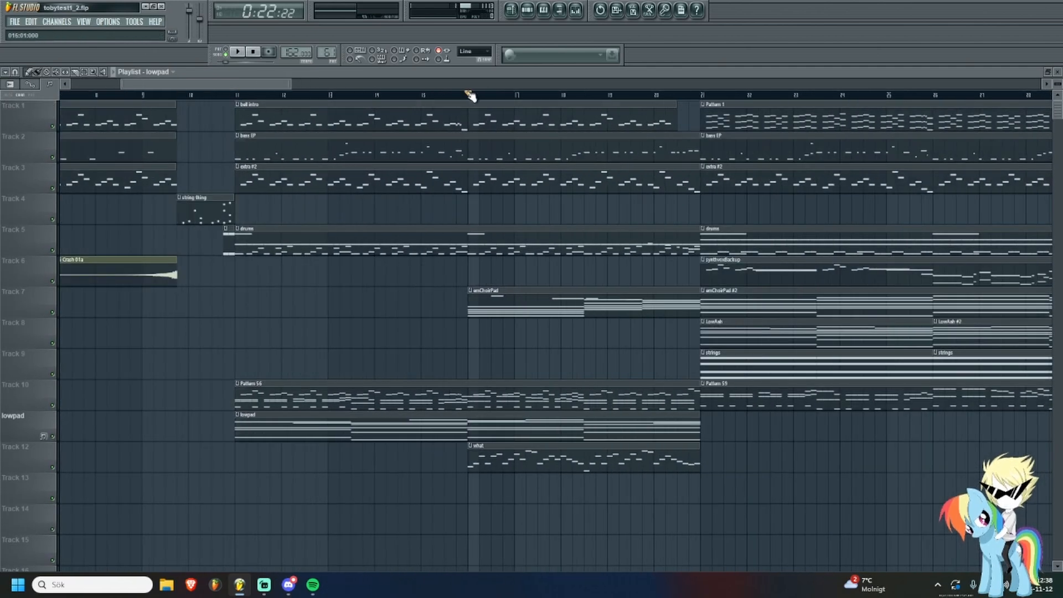
drag(430, 97, 391, 96)
key(space)
scroll(425, 190, up, 2)
drag(480, 242, 334, 350)
scroll(381, 344, up, 3)
scroll(337, 351, down, 2)
drag(567, 355, 517, 360)
scroll(517, 361, down, 1)
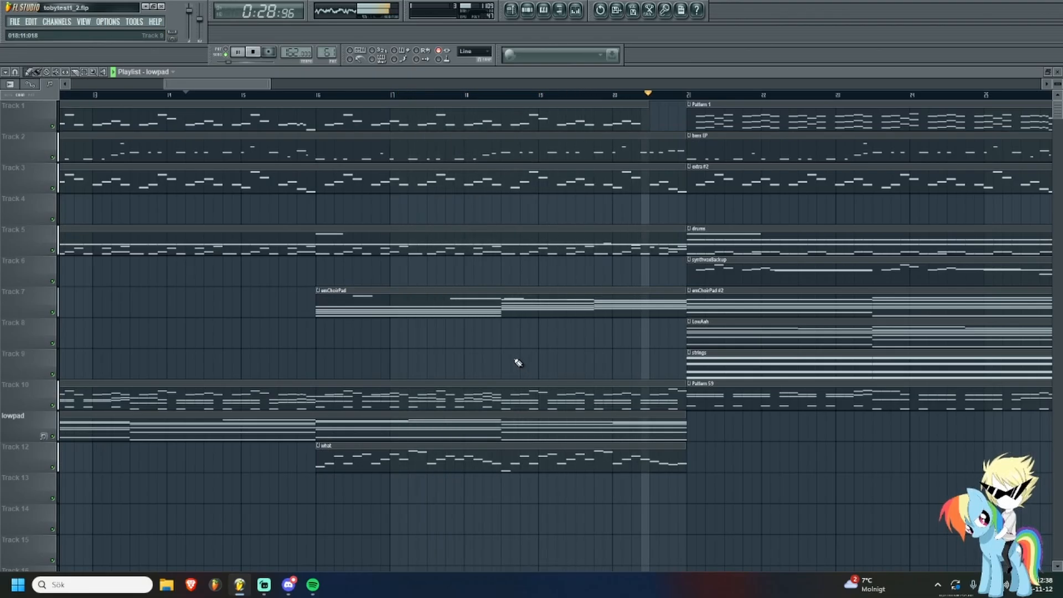
key(space)
Solo Track 7, open the emChoirPad clip at bar 16 in the piano roll and play its pattern through.
scroll(509, 348, down, 2)
scroll(539, 326, up, 3)
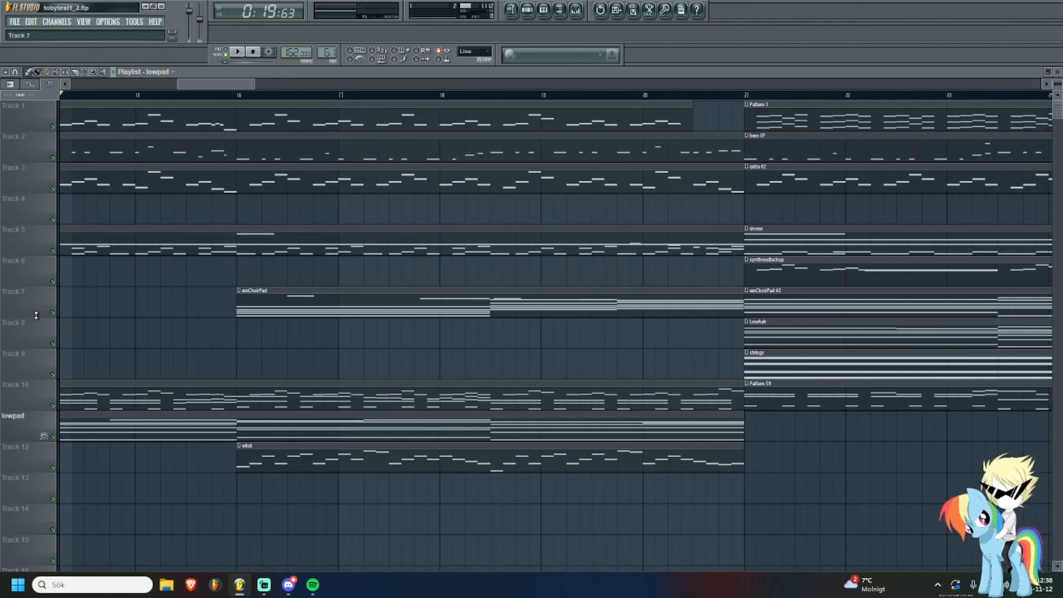
right_click(54, 313)
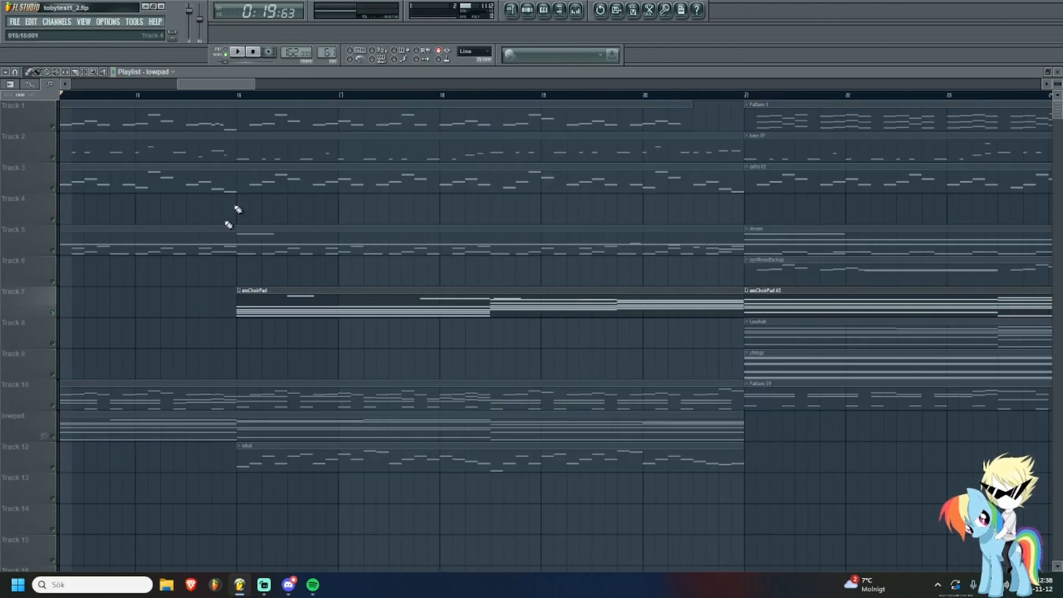
click(242, 100)
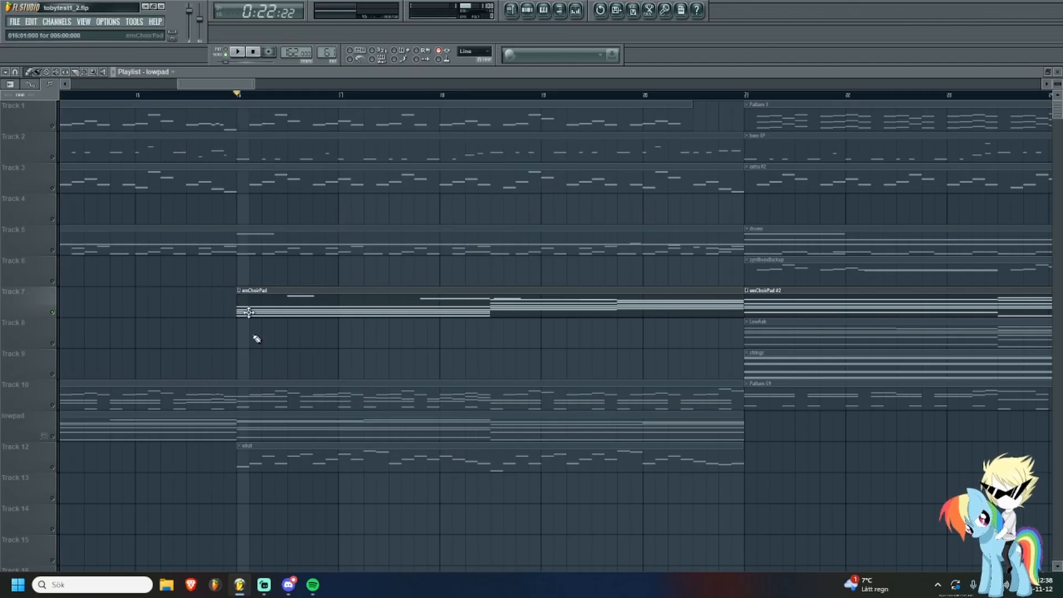
double_click(262, 291)
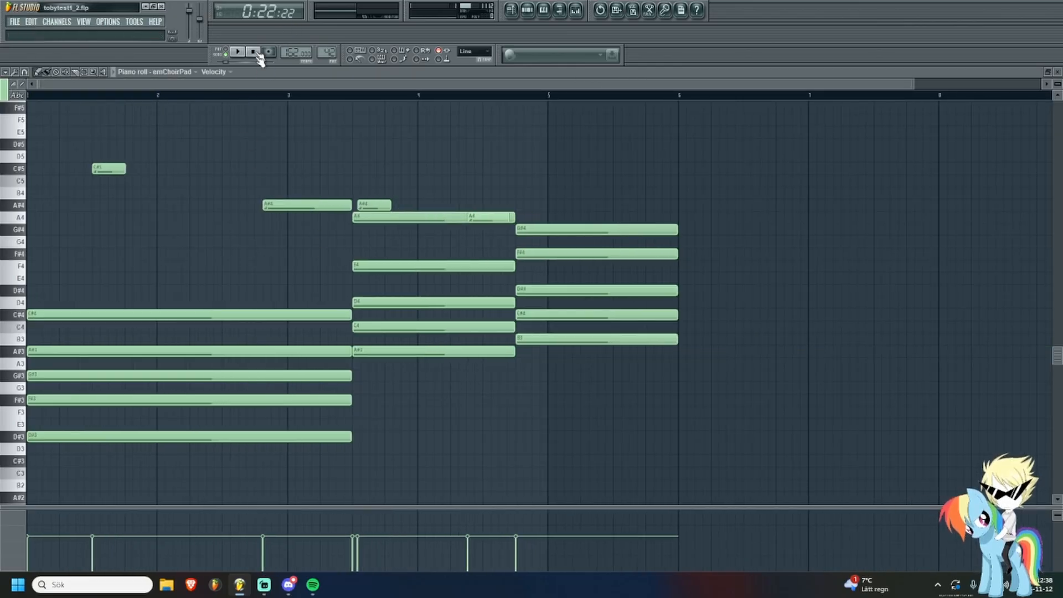
key(space)
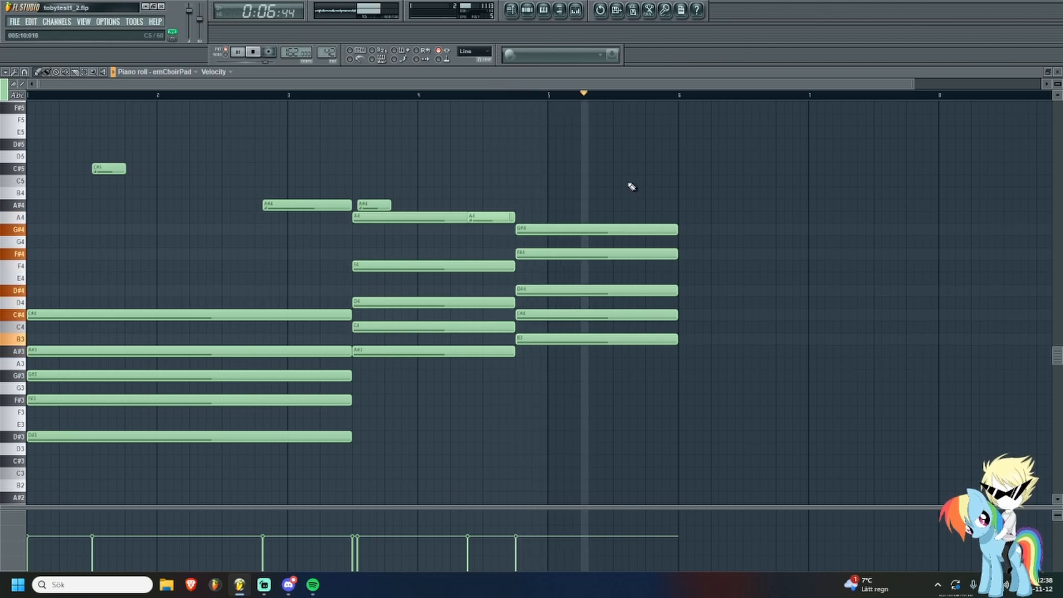
key(space)
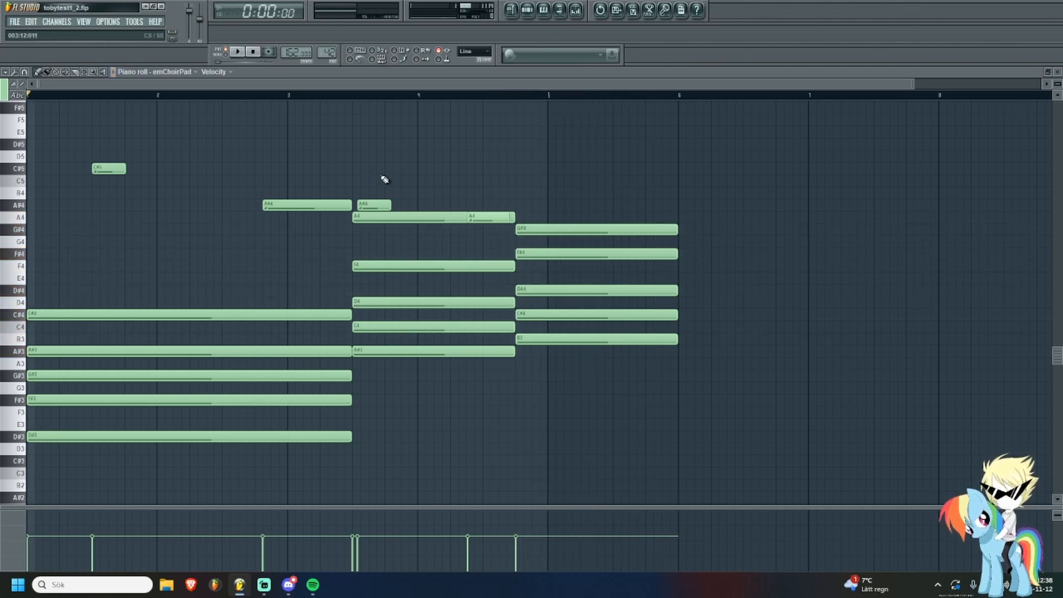
Inspect the soundfont settings of the emChoirPad channel and return to its notes in the piano roll.
click(533, 10)
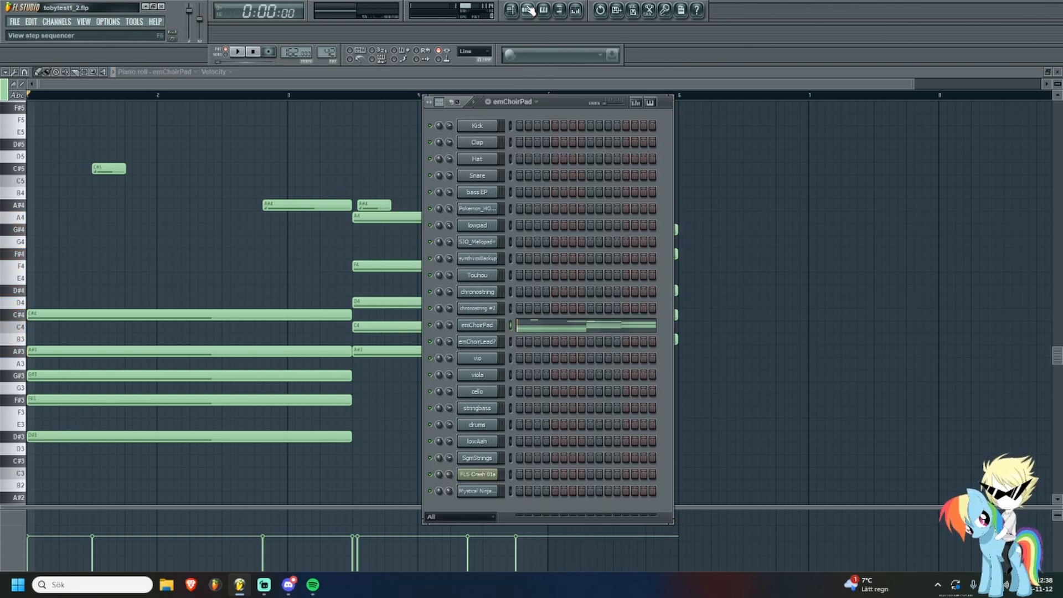
click(489, 326)
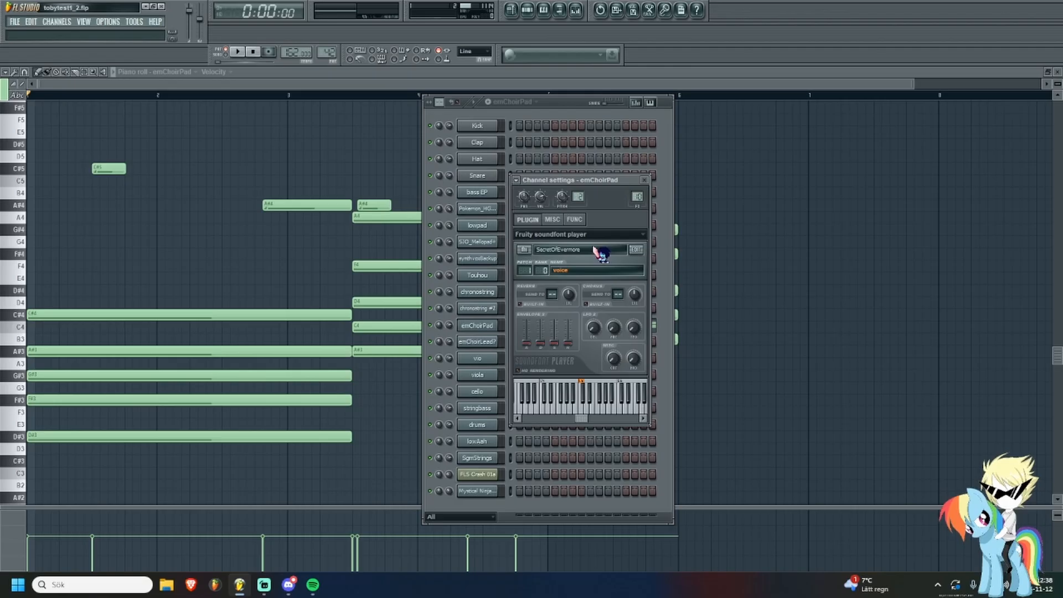
click(645, 181)
right_click(150, 242)
scroll(150, 242, down, 2)
scroll(189, 249, up, 2)
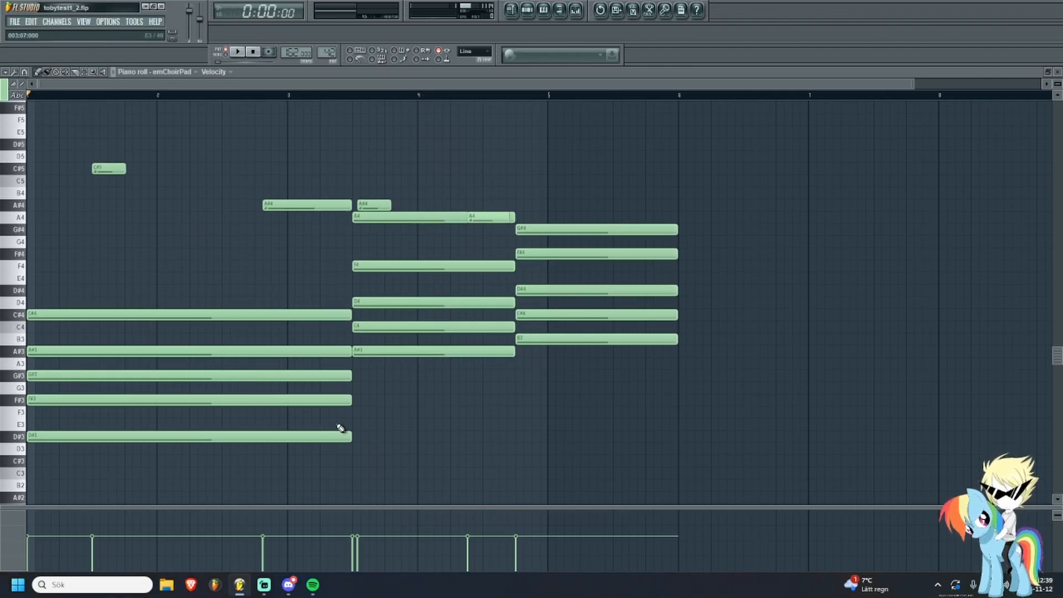
Play the emChoirPad pattern once more from its start, return to the playlist and stop playback.
key(space)
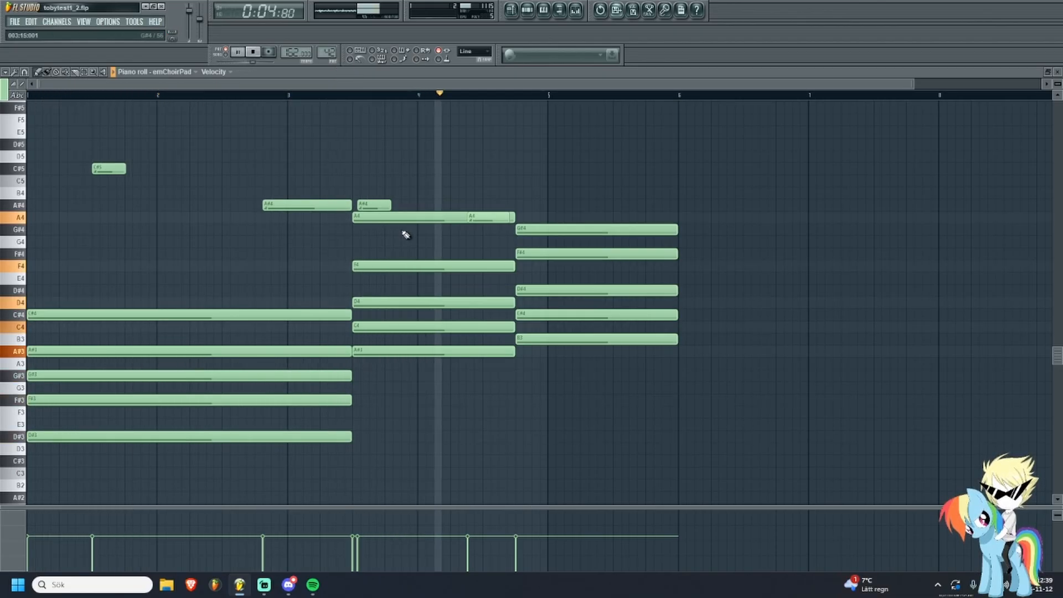
key(Escape)
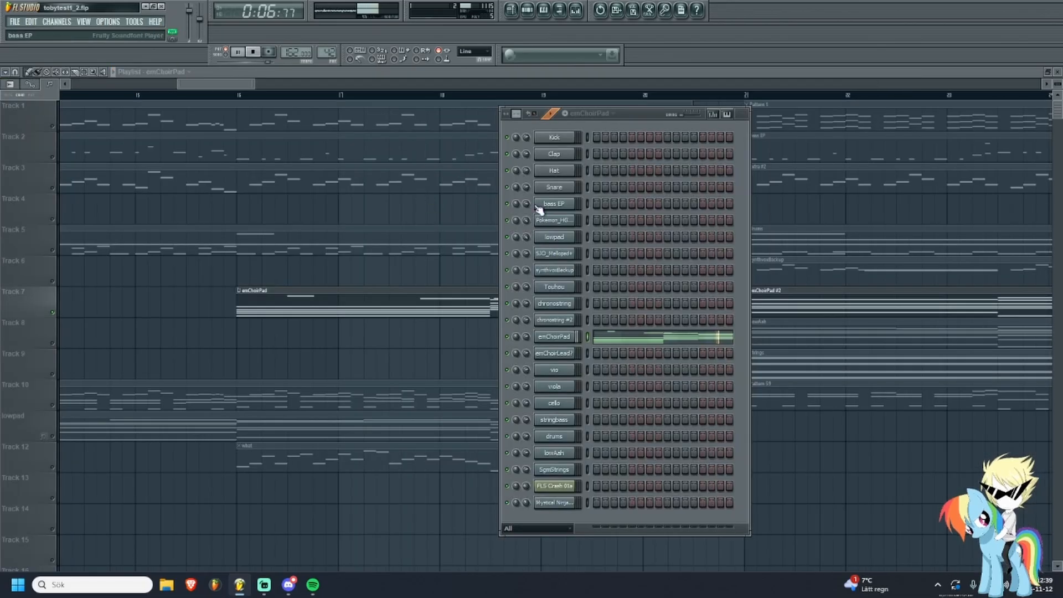
click(268, 305)
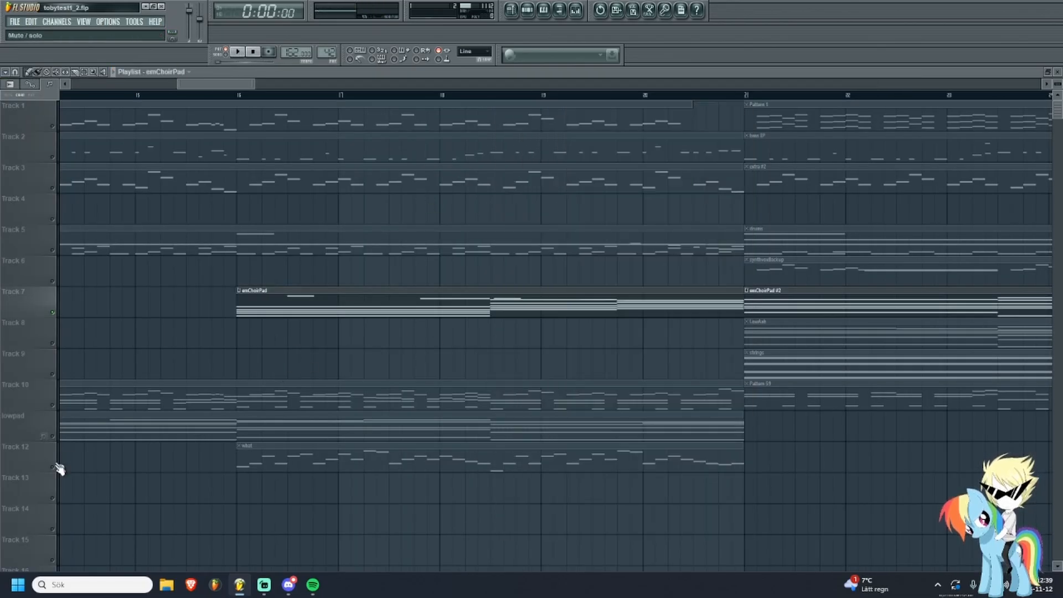
Open the notes of the what clip on soloed Track 12 and inspect the soundfont settings of its emChoirLead? channel.
double_click(286, 459)
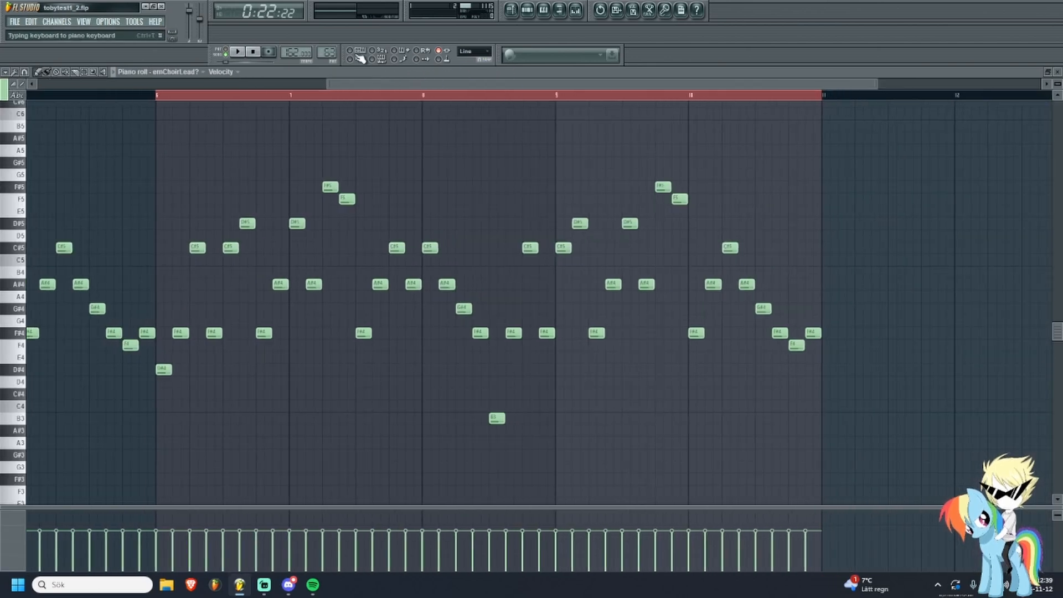
click(526, 16)
click(553, 369)
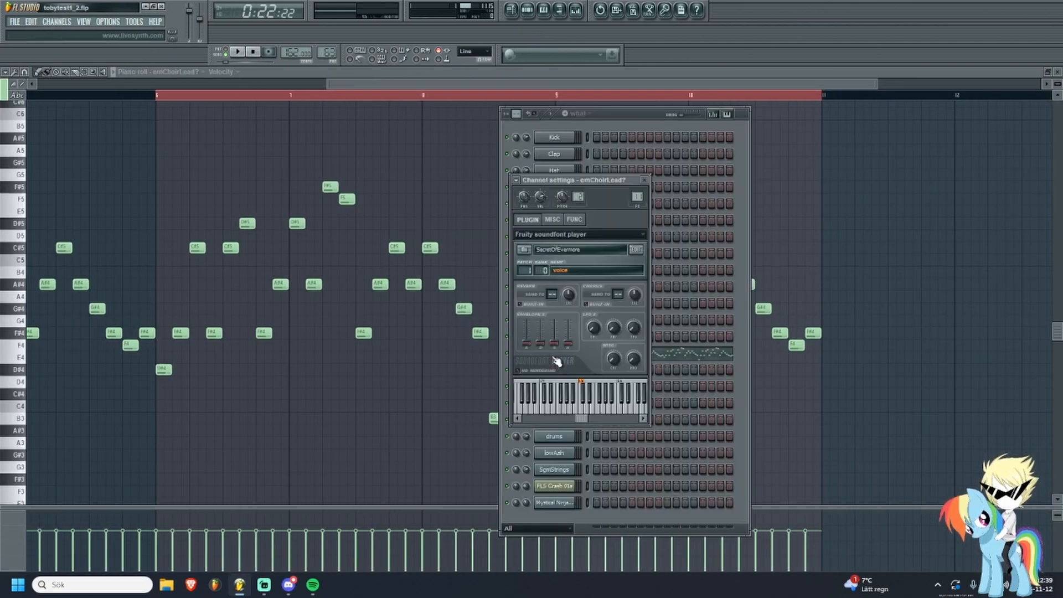
click(648, 181)
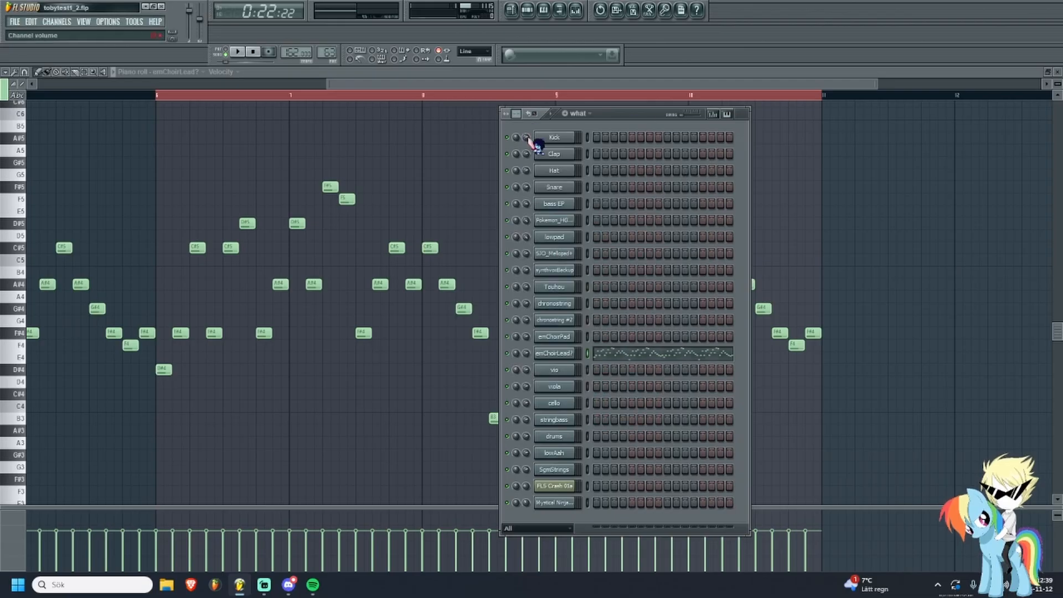
key(F6)
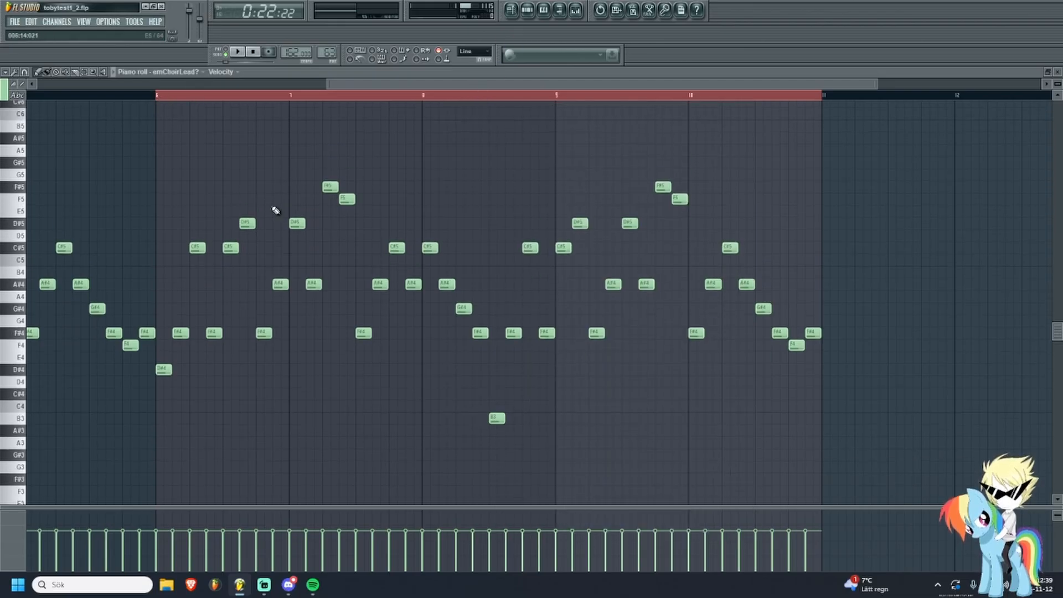
Play the what clip from bar 16 while viewing its emChoirLead? notes, stop playback and return to the playlist.
key(space)
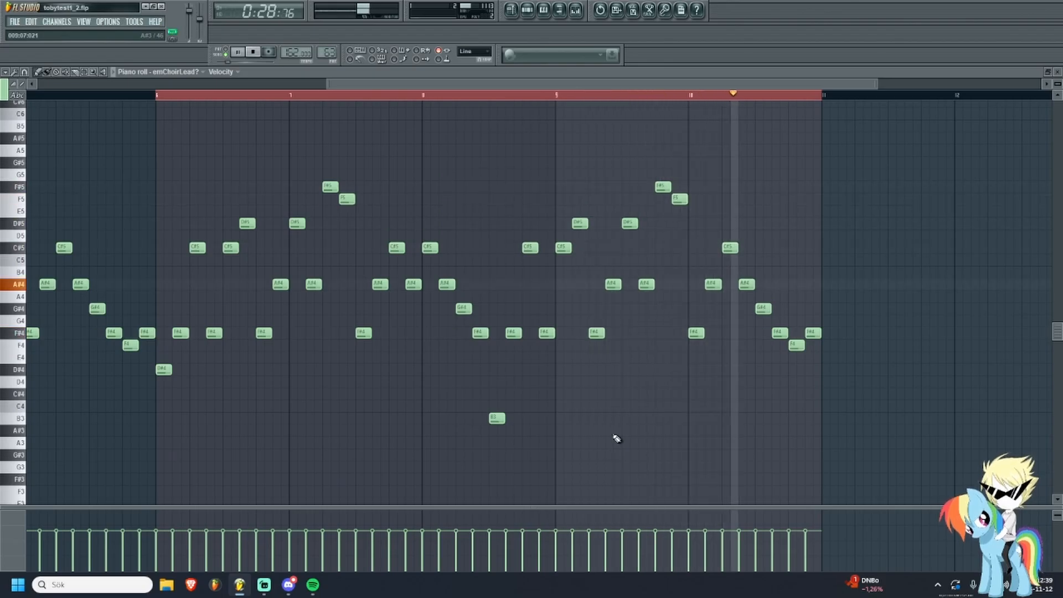
key(space)
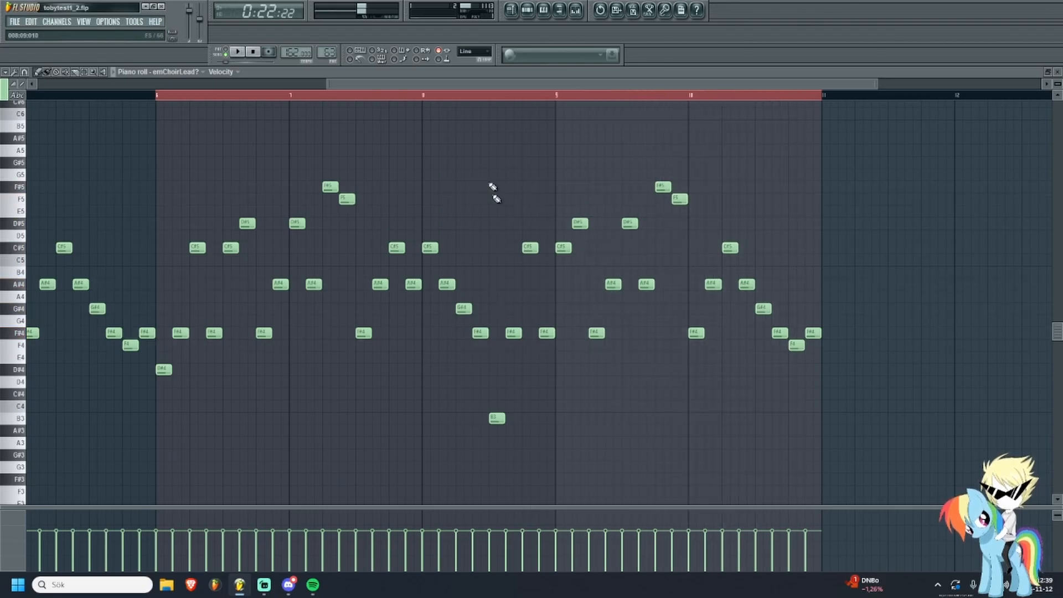
click(526, 13)
click(526, 12)
click(511, 10)
Unmute all tracks and place the playback position shortly before bar 15, clearing the time selection.
scroll(260, 340, down, 3)
drag(251, 346, 275, 356)
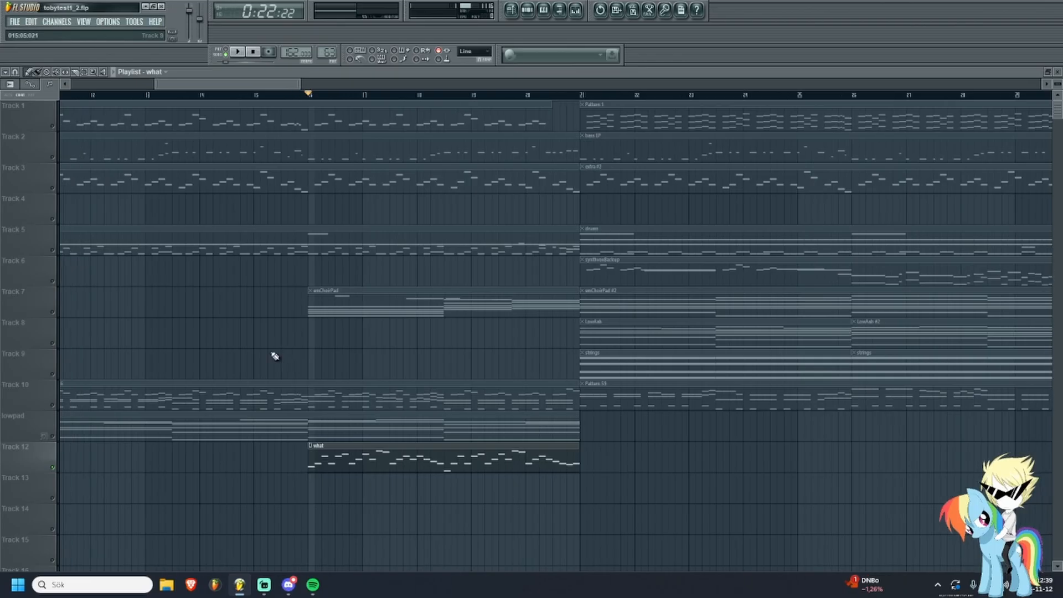
scroll(275, 355, down, 1)
drag(166, 323, 241, 350)
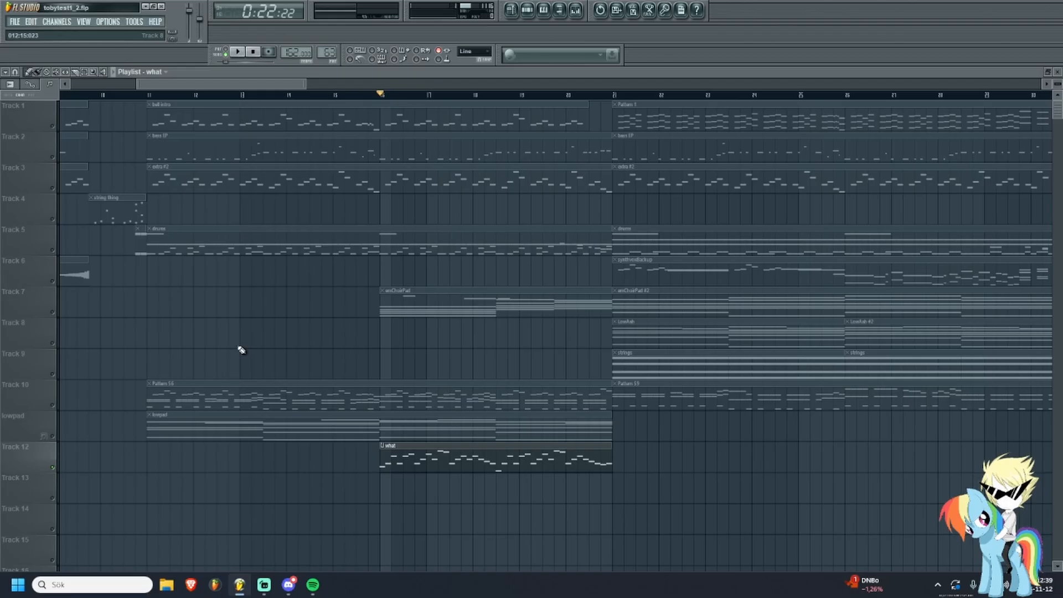
scroll(429, 453, up, 2)
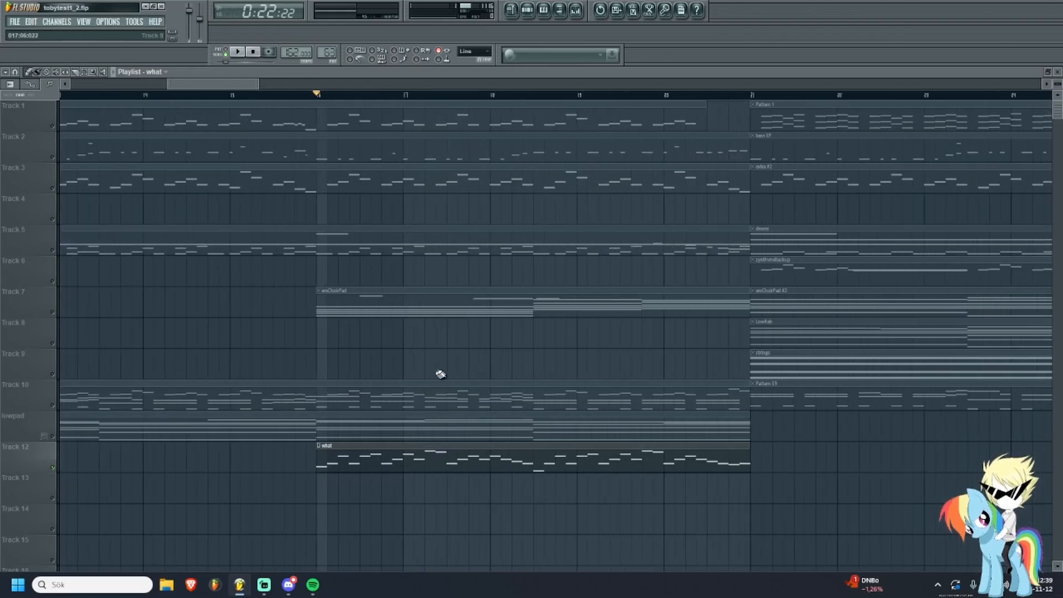
scroll(442, 365, up, 2)
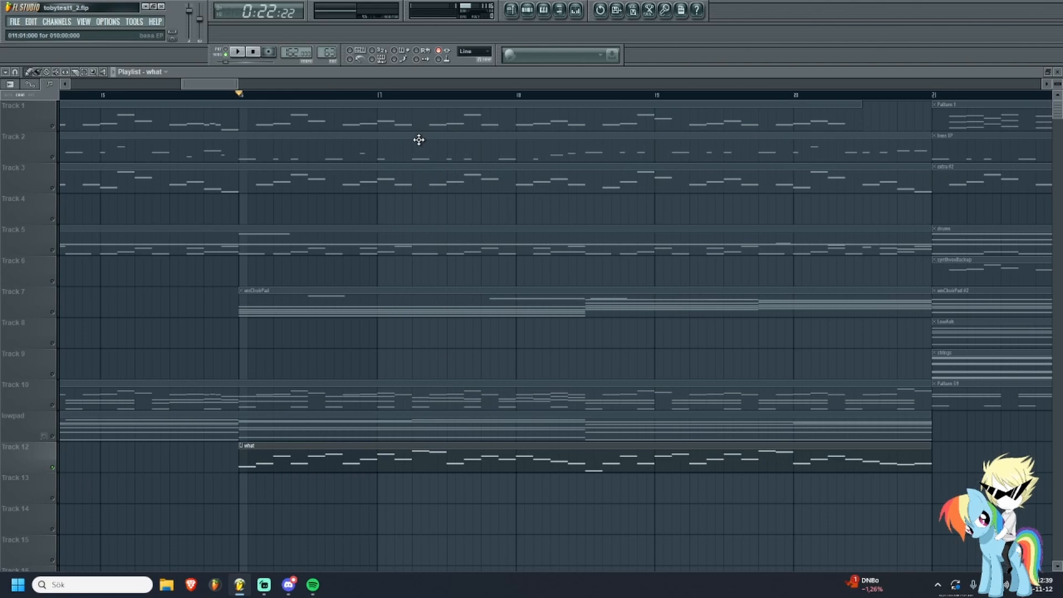
drag(413, 95, 453, 101)
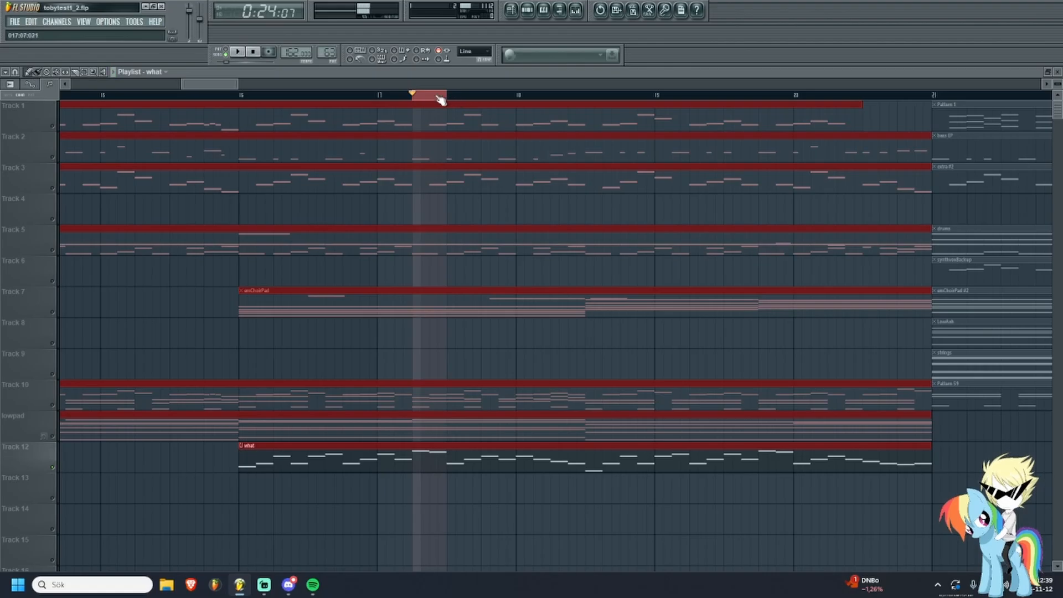
click(421, 96)
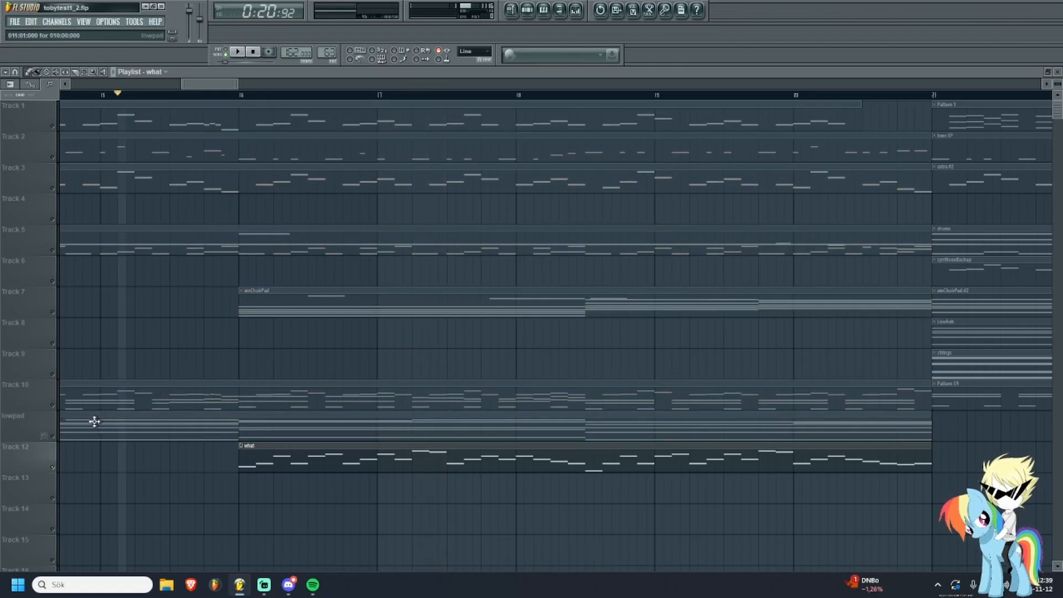
scroll(284, 467, down, 3)
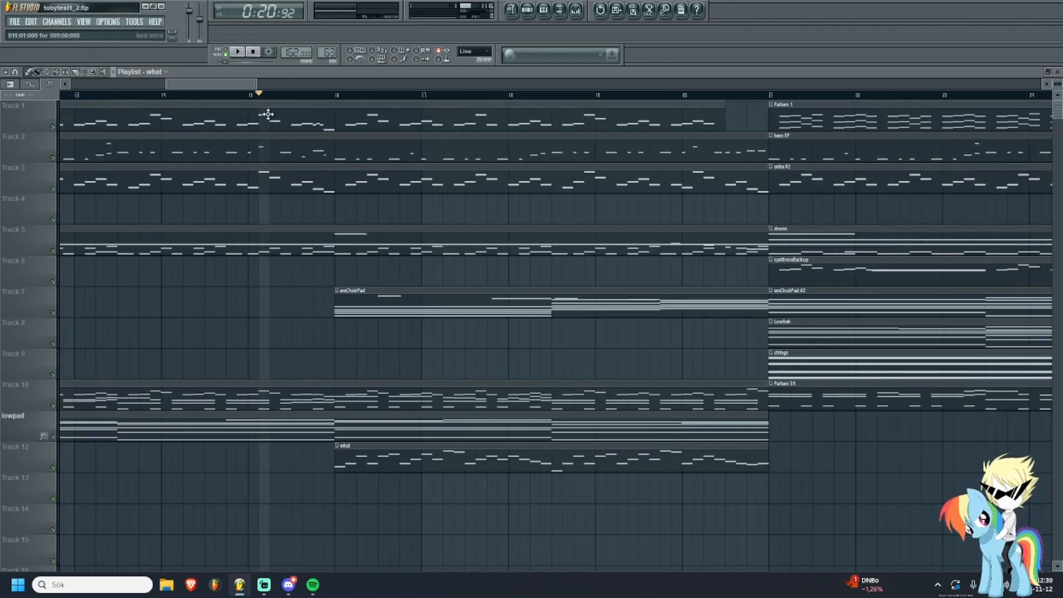
drag(255, 98, 252, 96)
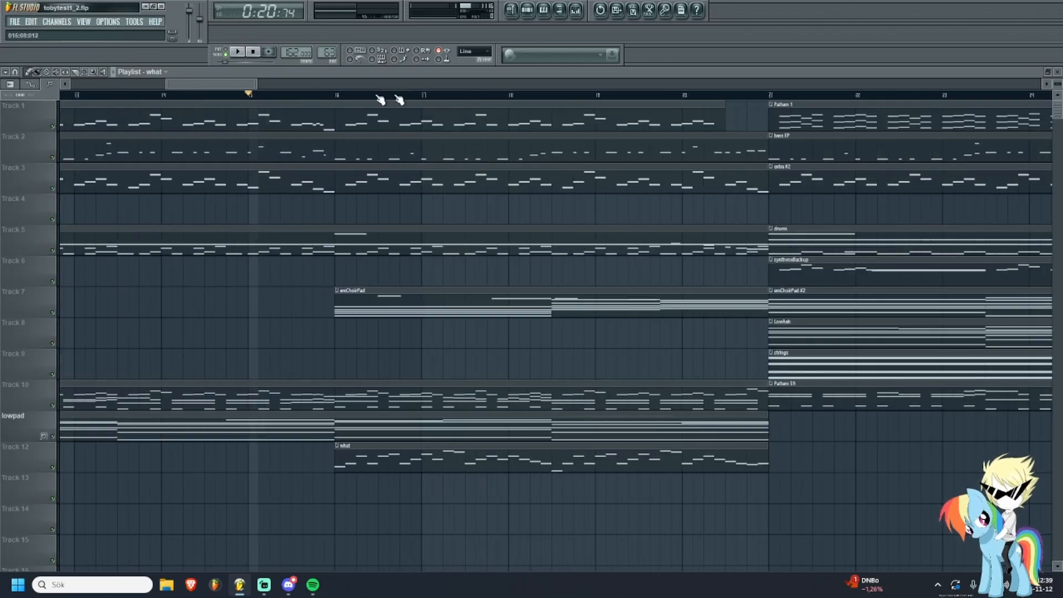
drag(440, 95, 228, 106)
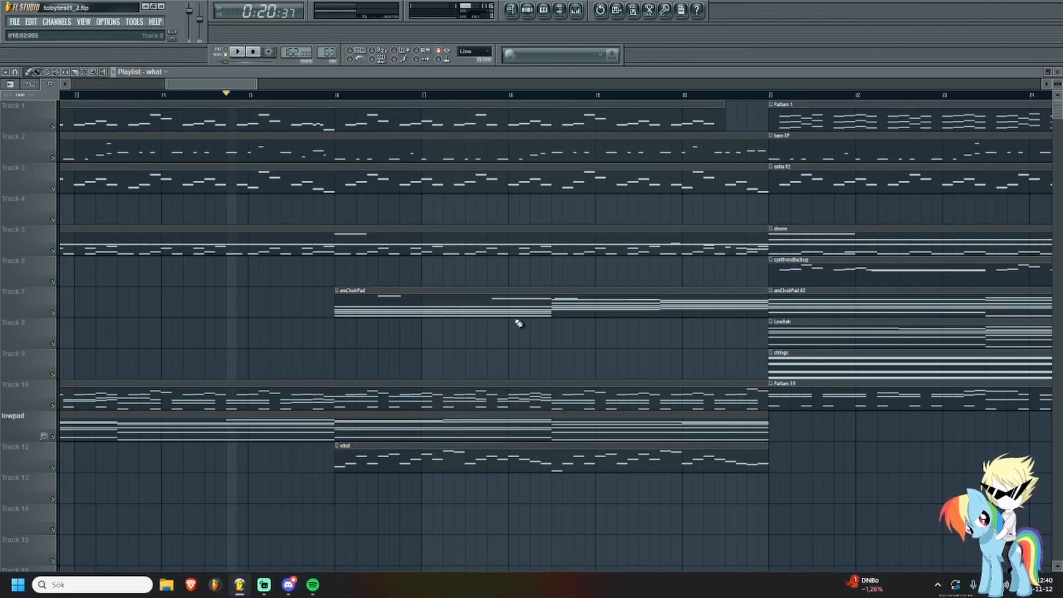
Play the full arrangement from shortly before bar 15 through the what clip, and stop playback just before bar 21.
scroll(515, 326, down, 5)
scroll(492, 365, up, 4)
key(space)
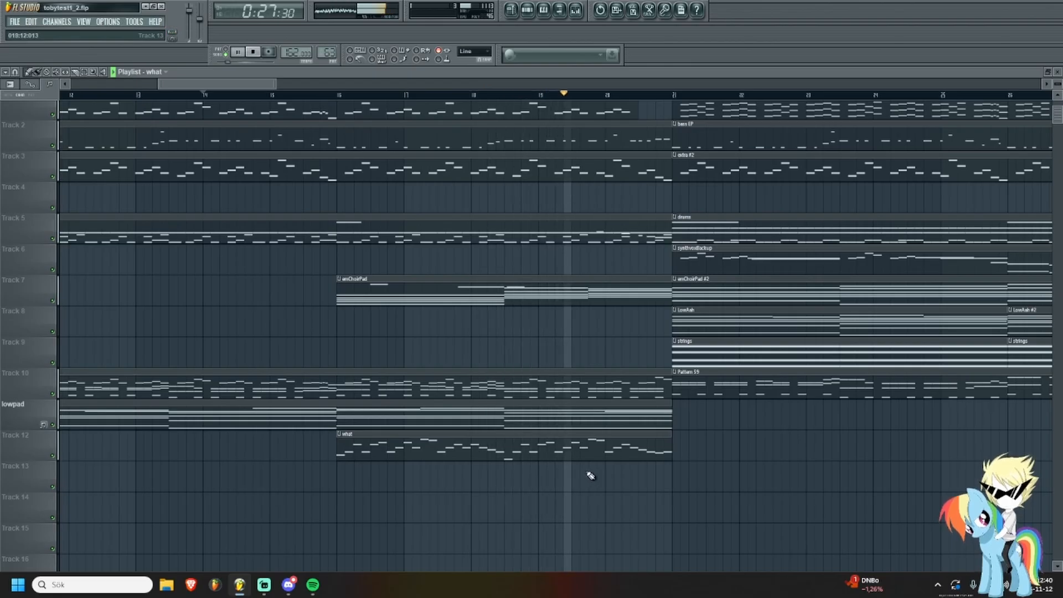
scroll(584, 486, down, 2)
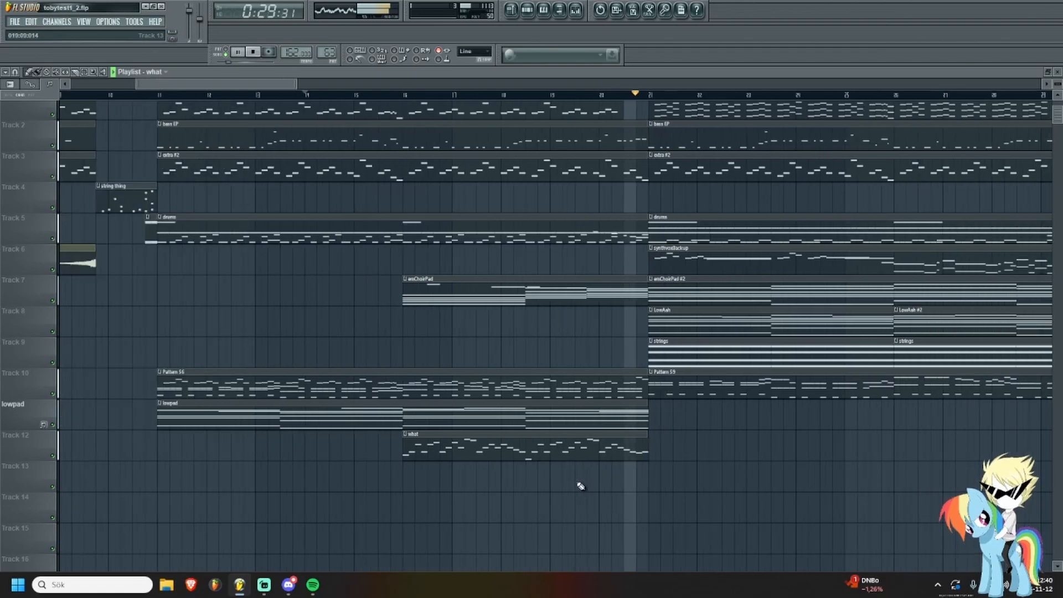
key(space)
Place the playback position at bar 21, where the Pattern 1 section starts.
scroll(672, 466, down, 2)
scroll(639, 412, up, 6)
scroll(515, 96, left, 1)
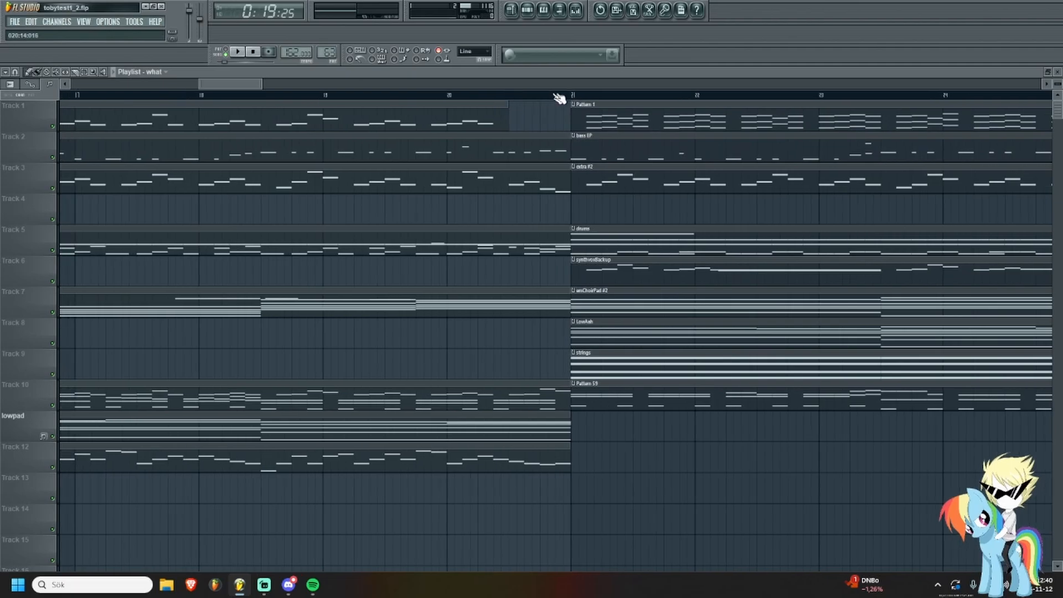
mouse_move(574, 98)
mouse_down()
mouse_move(700, 99)
mouse_move(575, 97)
mouse_up()
click(698, 97)
click(576, 97)
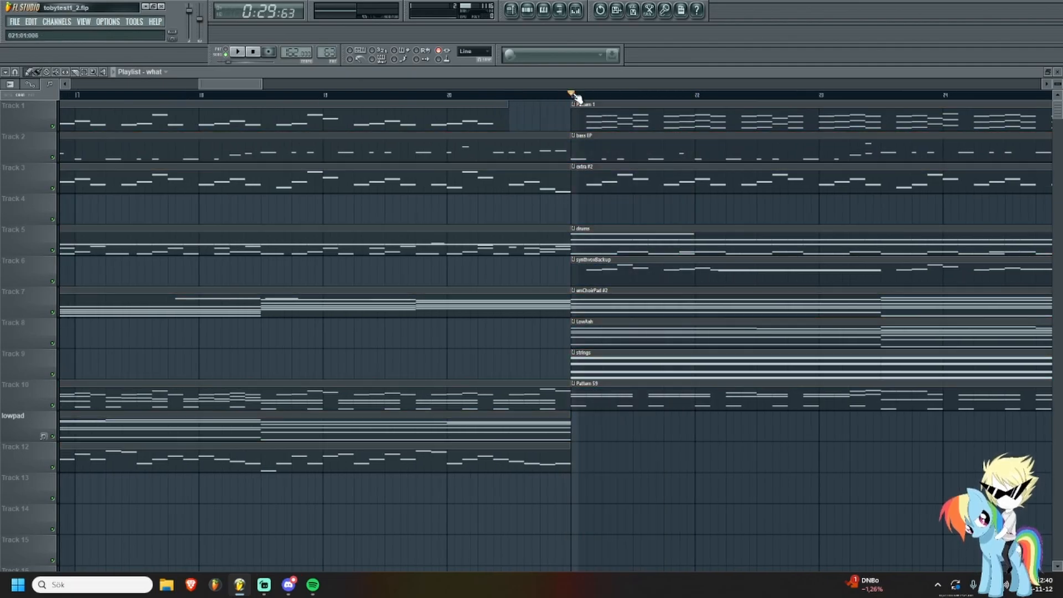
Move the playback position back to shortly after bar 20, ahead of the Pattern 1 section, closing the piano roll opened on the way.
click(515, 113)
drag(508, 96, 523, 99)
double_click(531, 104)
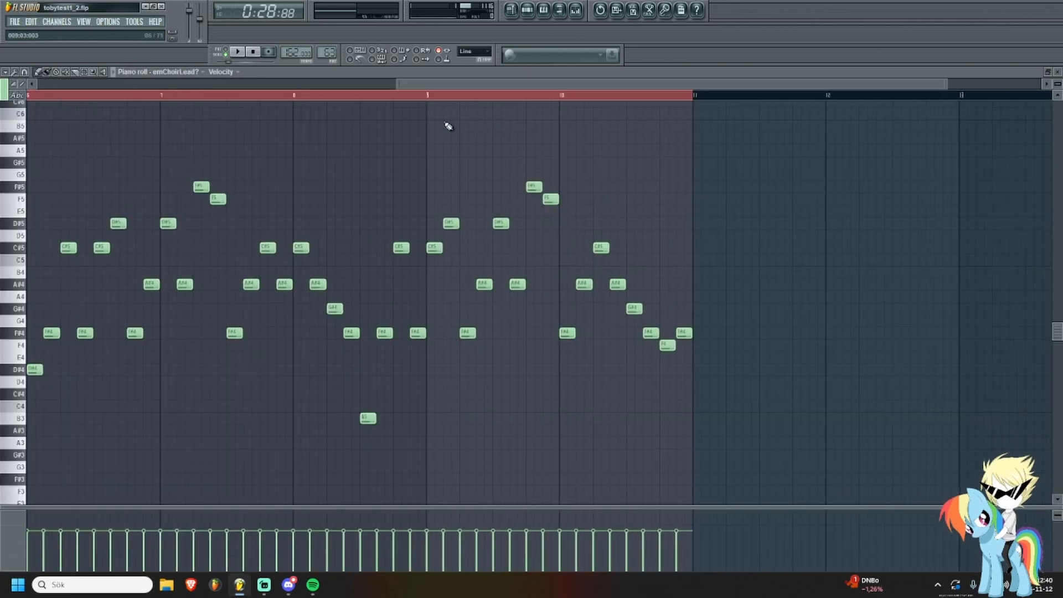
click(511, 10)
right_click(529, 119)
click(488, 98)
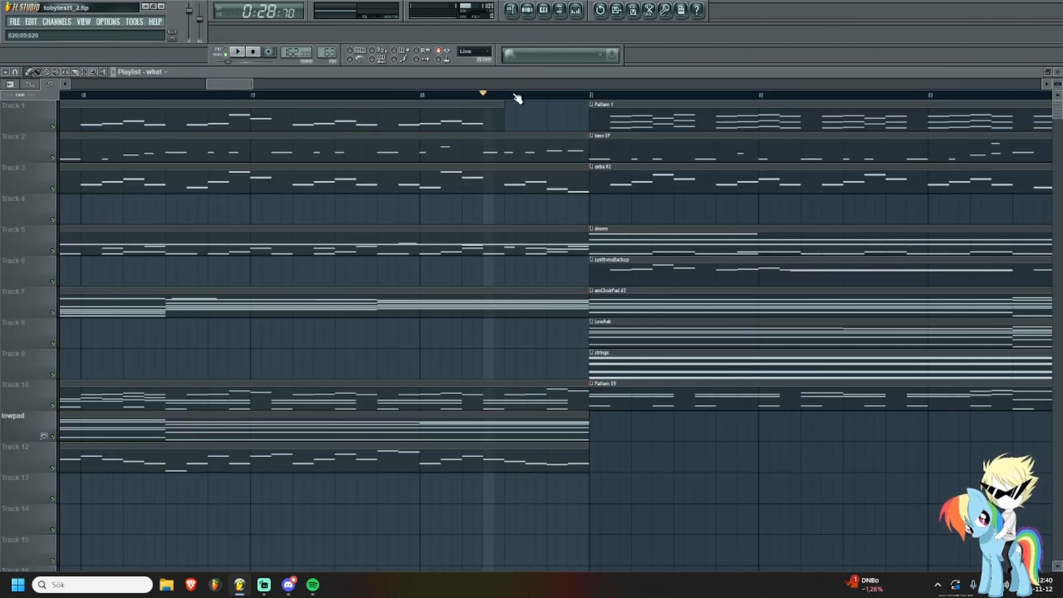
Move the playback position back to bar 19, ahead of the Pattern 1 section.
drag(505, 95, 591, 100)
click(560, 98)
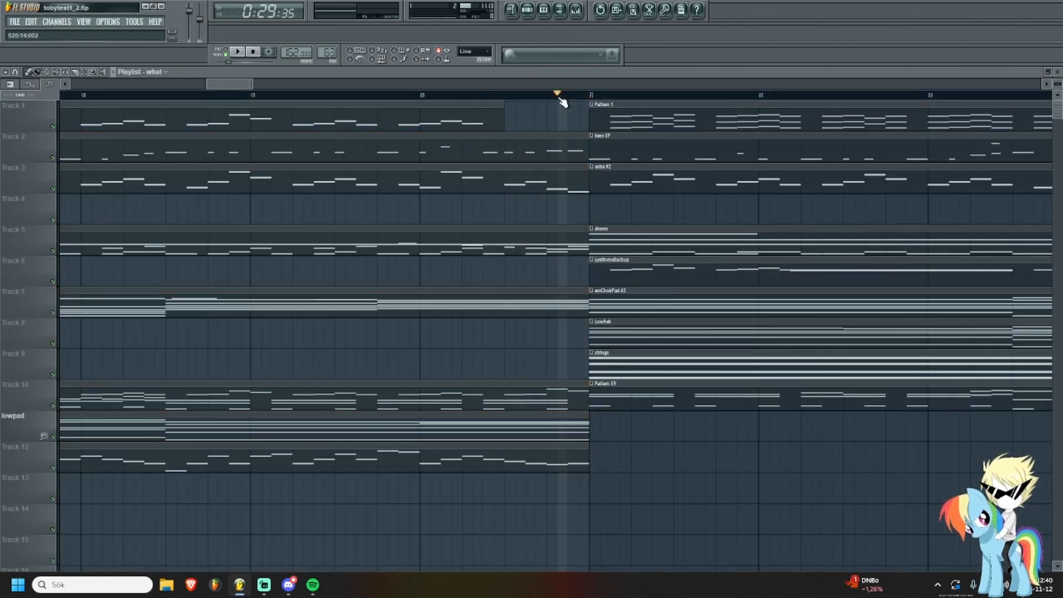
click(326, 97)
scroll(412, 183, down, 2)
drag(425, 229, 462, 251)
scroll(459, 246, down, 1)
scroll(402, 218, up, 2)
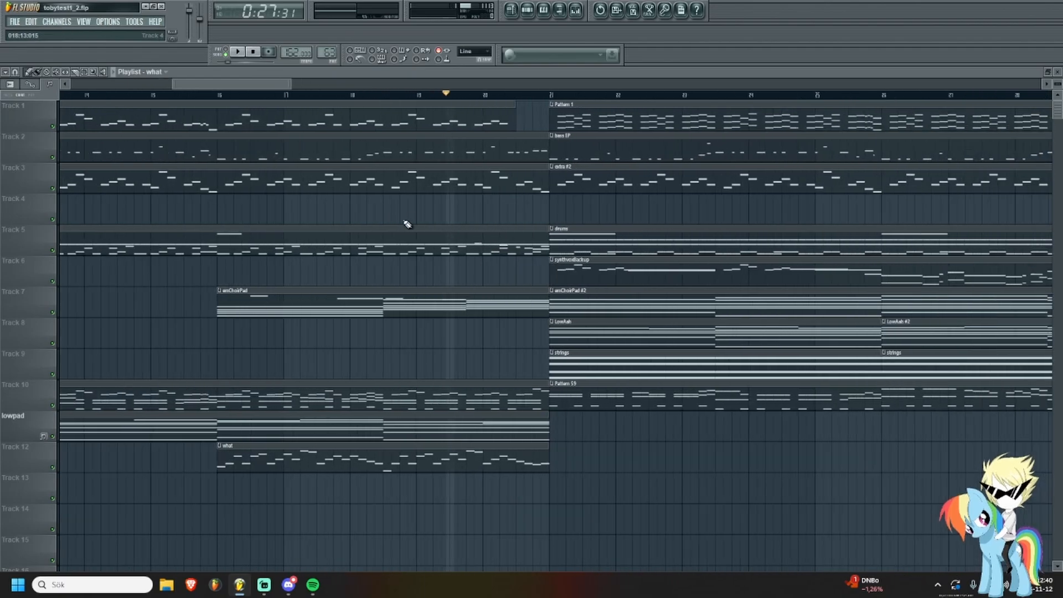
scroll(396, 226, down, 1)
scroll(479, 210, down, 1)
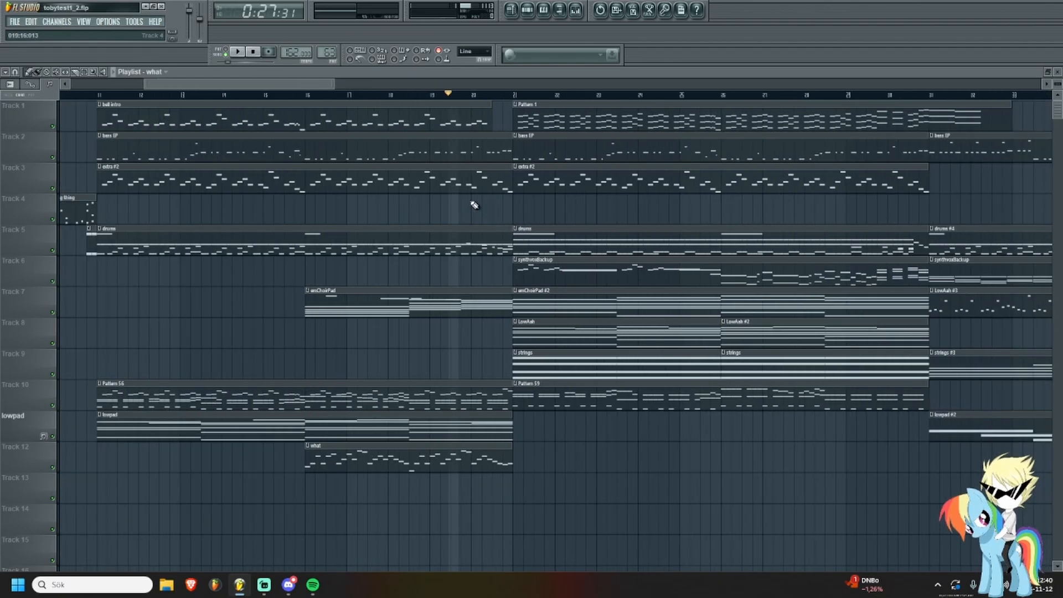
scroll(463, 195, up, 2)
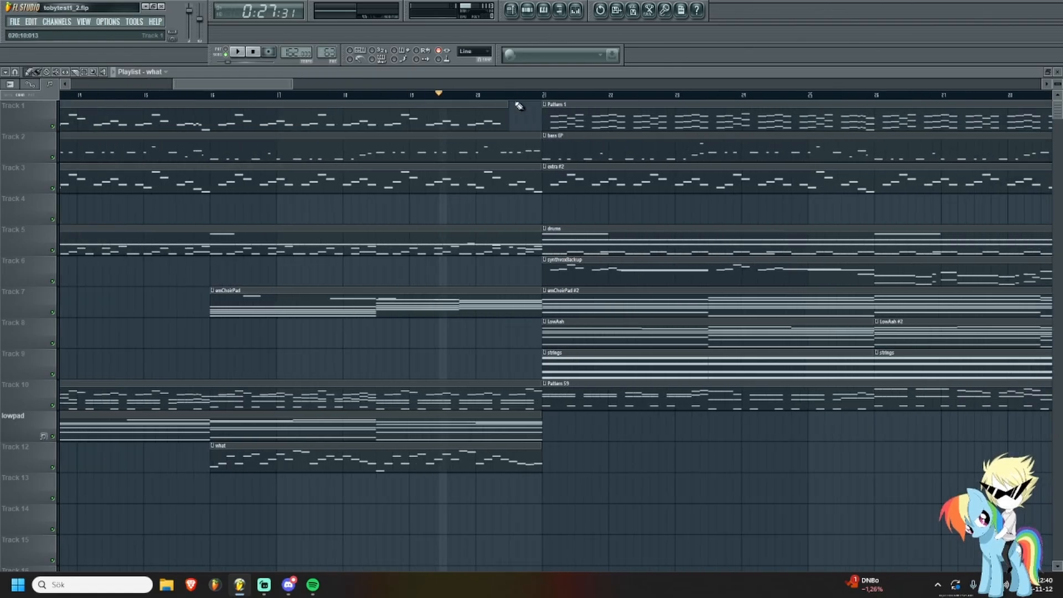
click(509, 94)
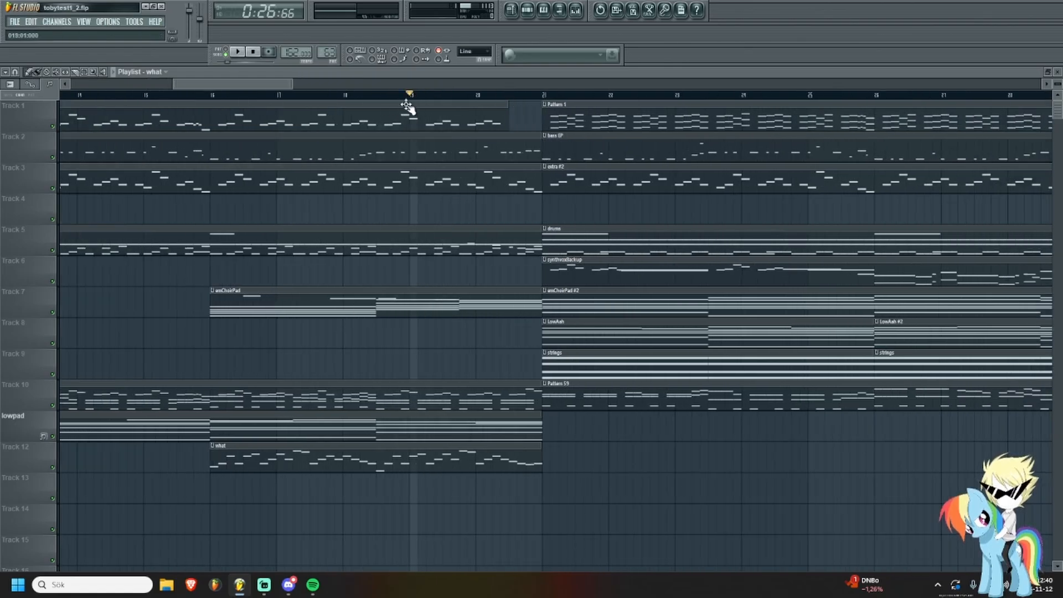
Play the full arrangement briefly from bar 19 and stop before the Pattern 1 section begins.
key(space)
scroll(498, 201, up, 2)
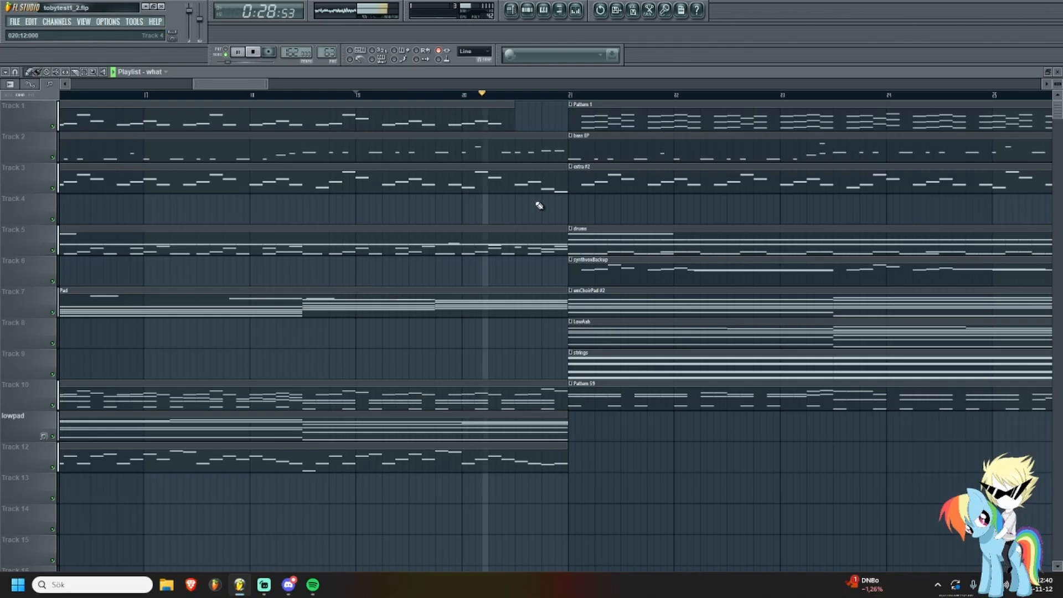
key(space)
scroll(542, 173, up, 1)
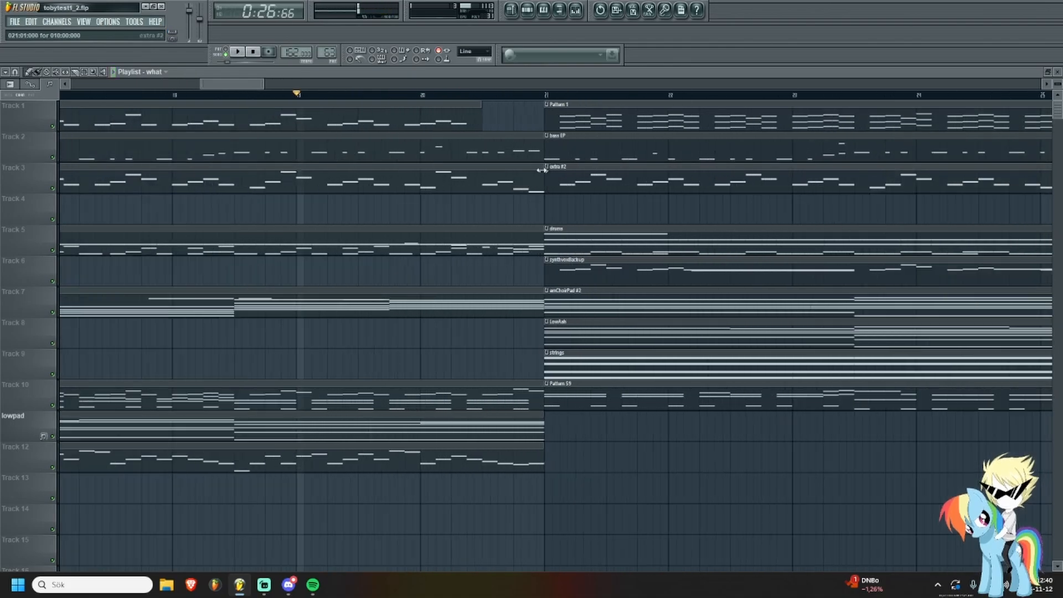
scroll(541, 170, up, 2)
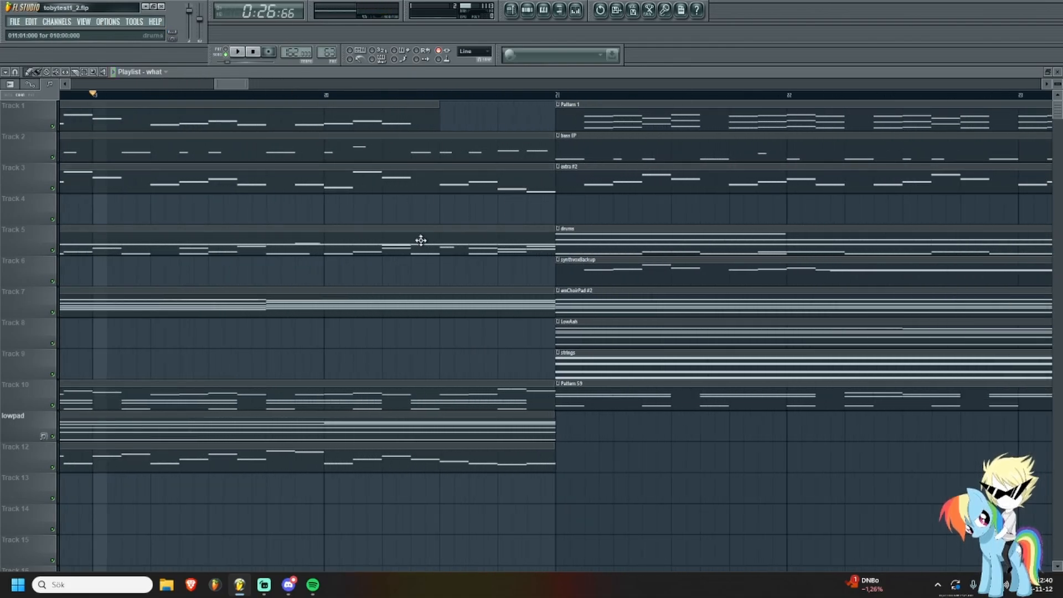
Place the playback position at bar 21 and undo the removal of the Pattern 1 clip.
scroll(420, 221, down, 4)
click(474, 95)
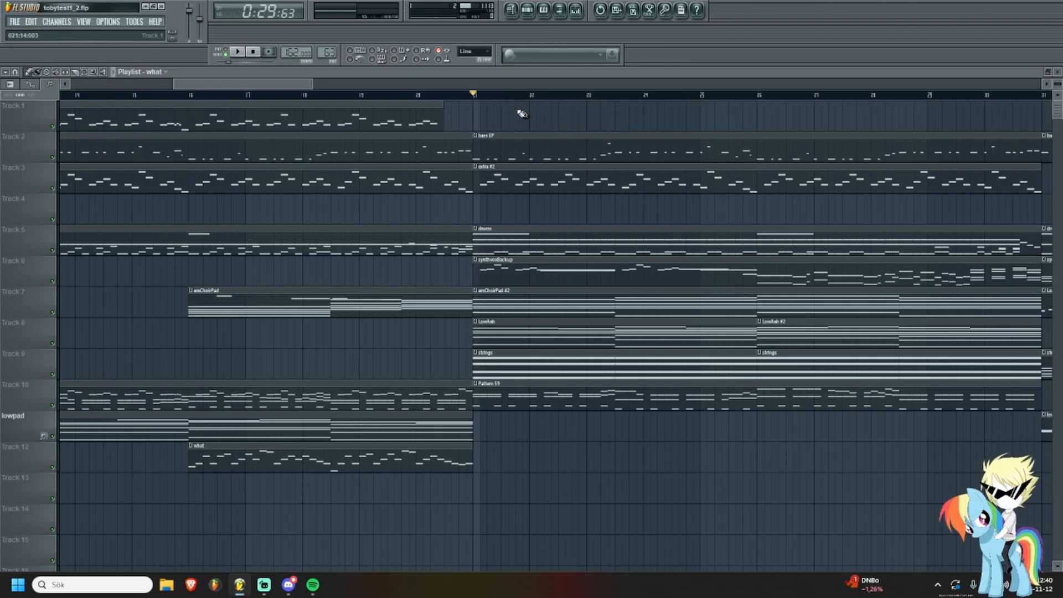
key(ctrl+z)
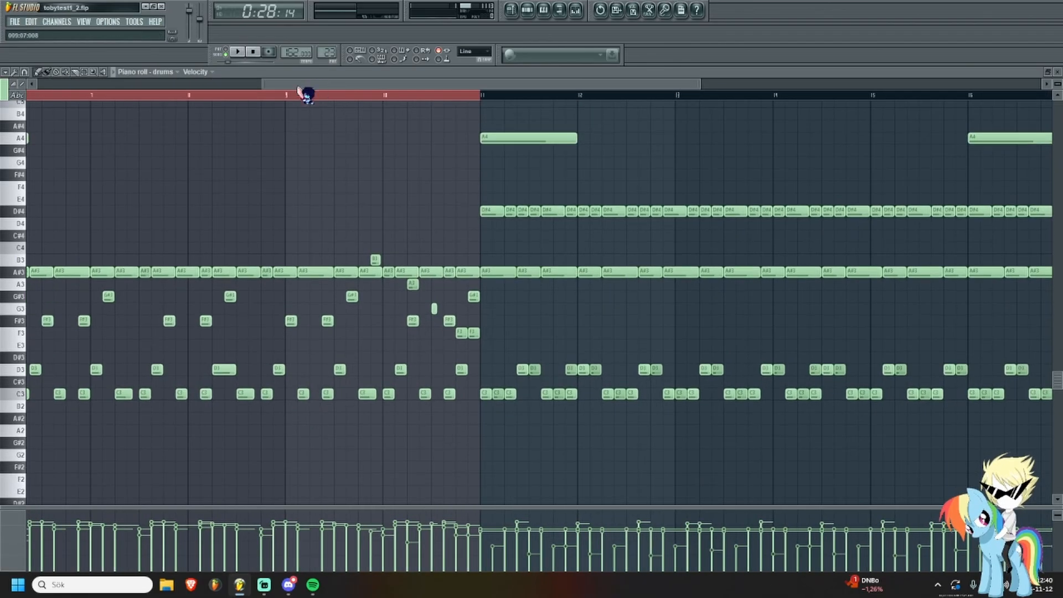
Play the drums pattern alone with its notes in the piano roll, stop before its bar 11, and return to the playlist.
key(space)
scroll(320, 123, up, 3)
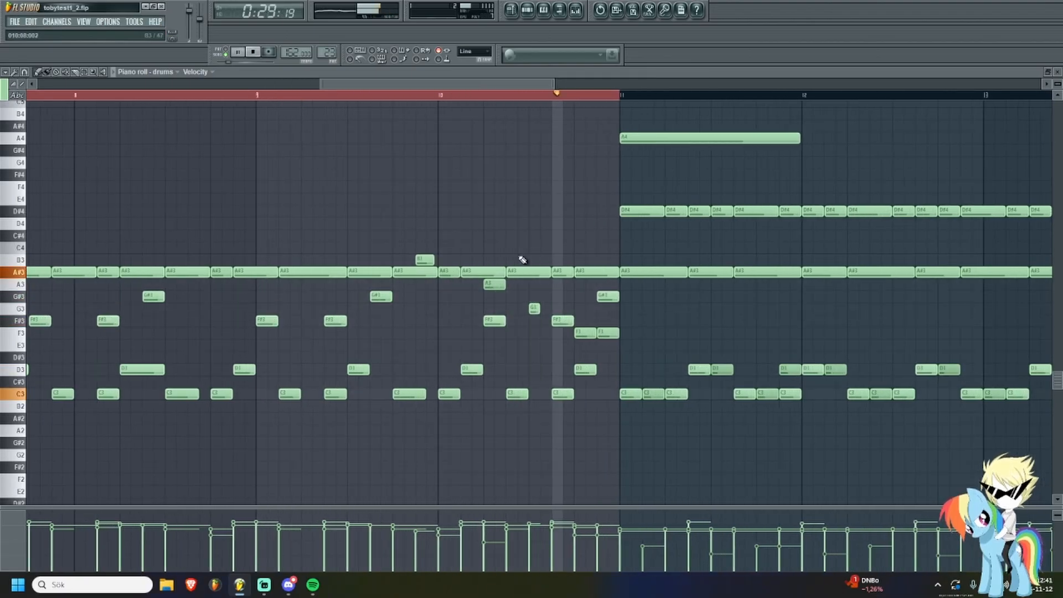
key(space)
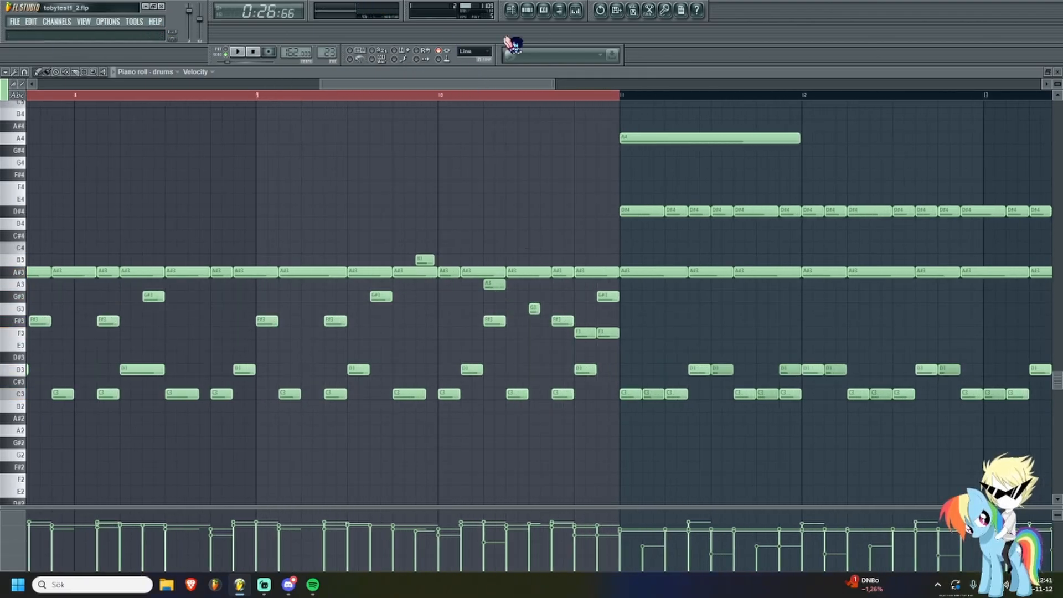
click(511, 11)
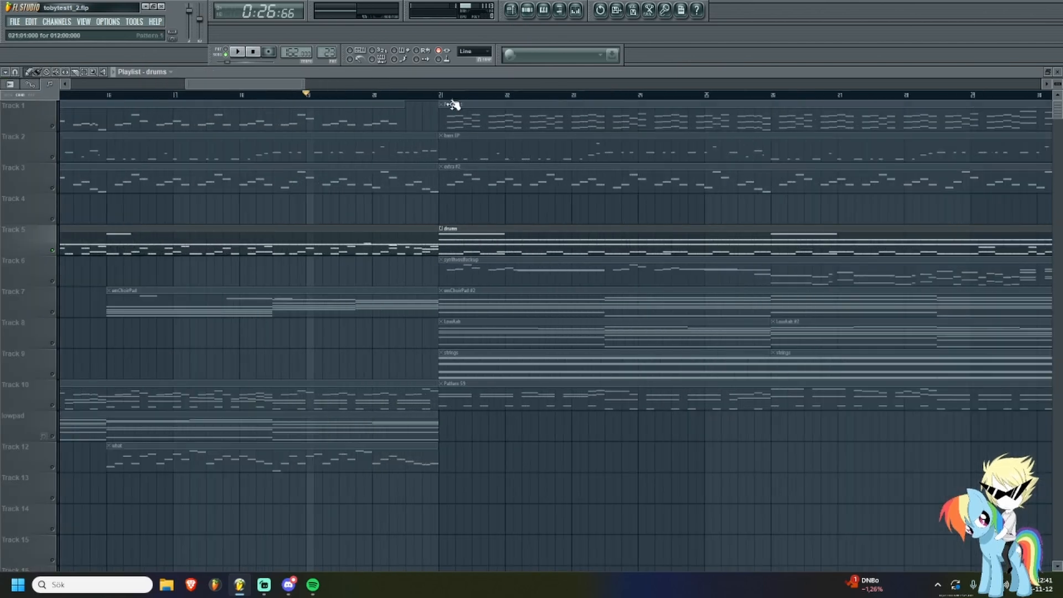
Place the playback position at bar 21 and unmute all tracks.
scroll(442, 99, down, 1)
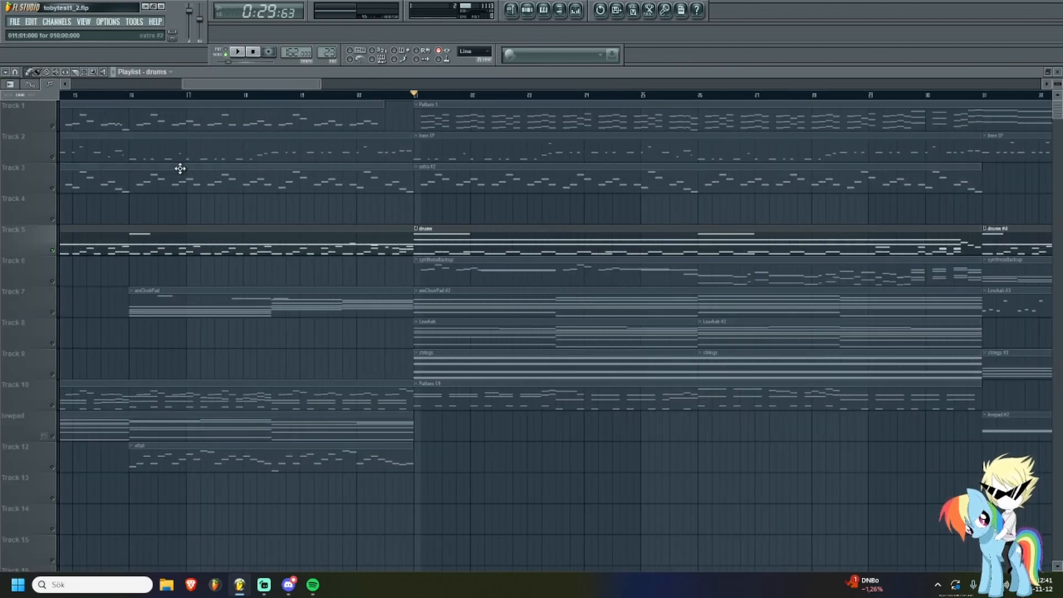
scroll(180, 168, down, 1)
right_click(52, 126)
right_click(52, 126)
scroll(415, 185, up, 5)
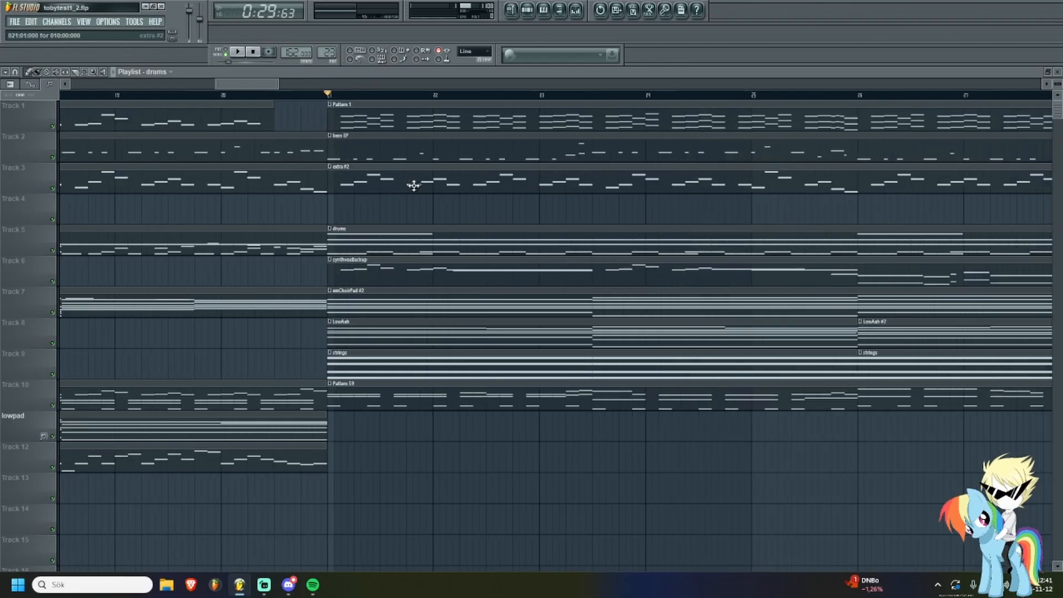
scroll(330, 209, down, 2)
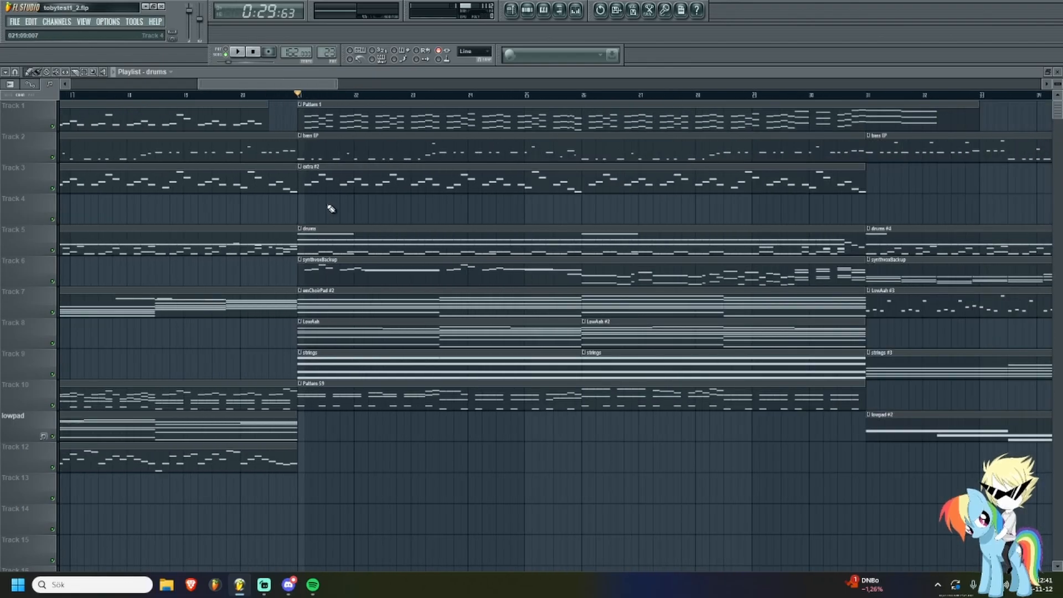
scroll(331, 209, down, 2)
Play the full arrangement from bar 20 through the Pattern 1 section and stop around bar 31.
key(space)
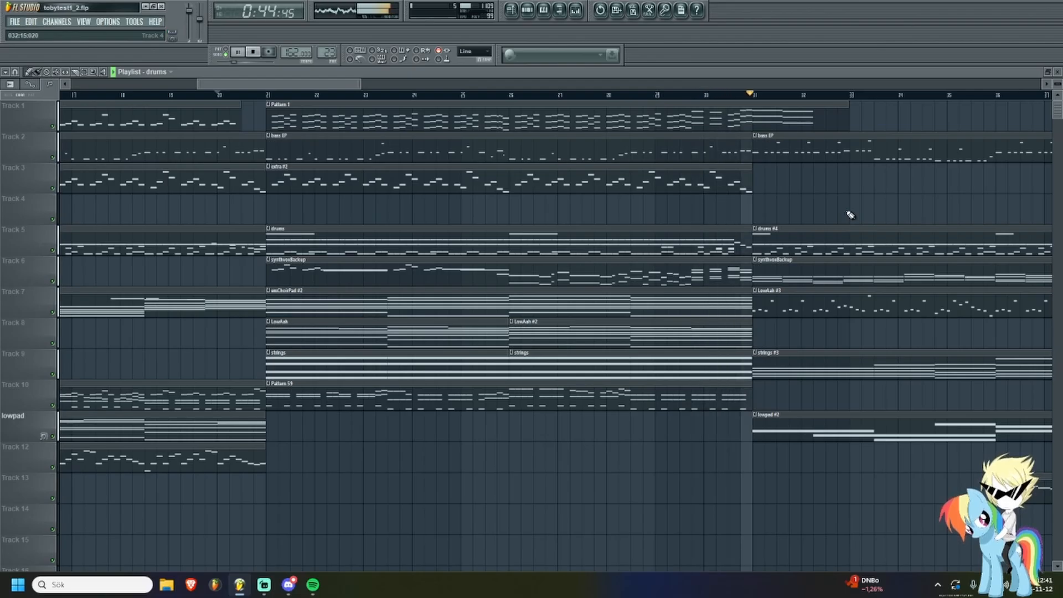
key(space)
scroll(333, 162, up, 3)
scroll(76, 128, down, 3)
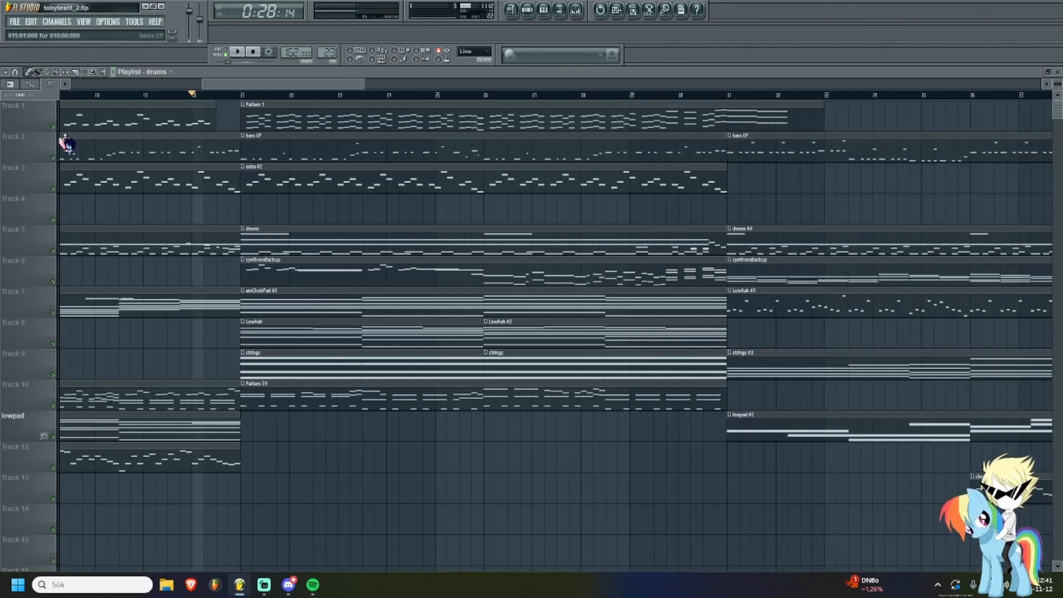
Solo Track 1 and play Pattern 1 from bar 21 with its notes open in the piano roll.
right_click(54, 126)
click(245, 96)
double_click(260, 118)
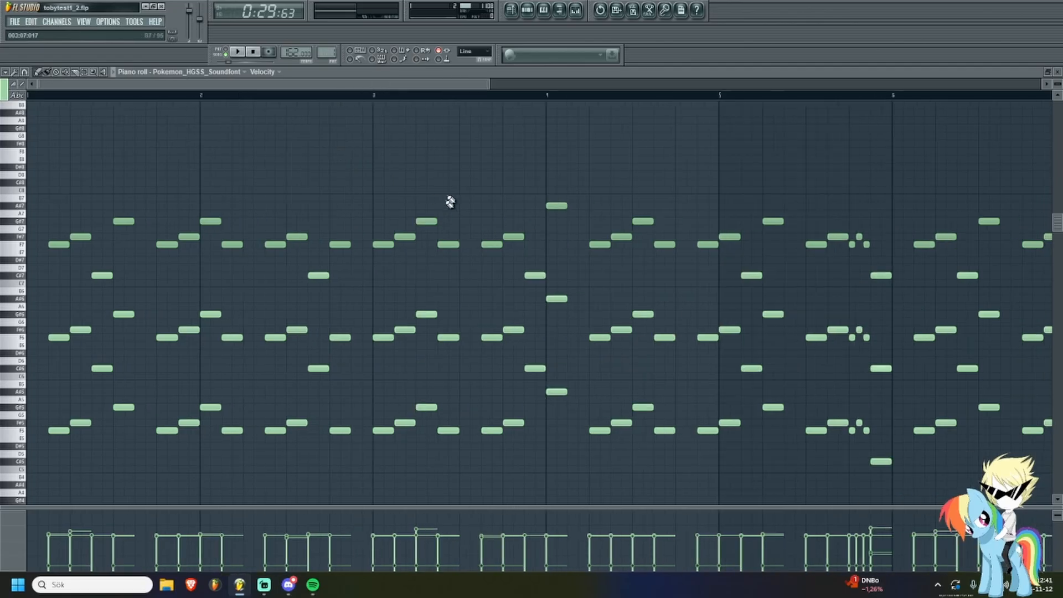
scroll(450, 202, down, 1)
key(space)
scroll(454, 106, down, 1)
scroll(401, 169, down, 2)
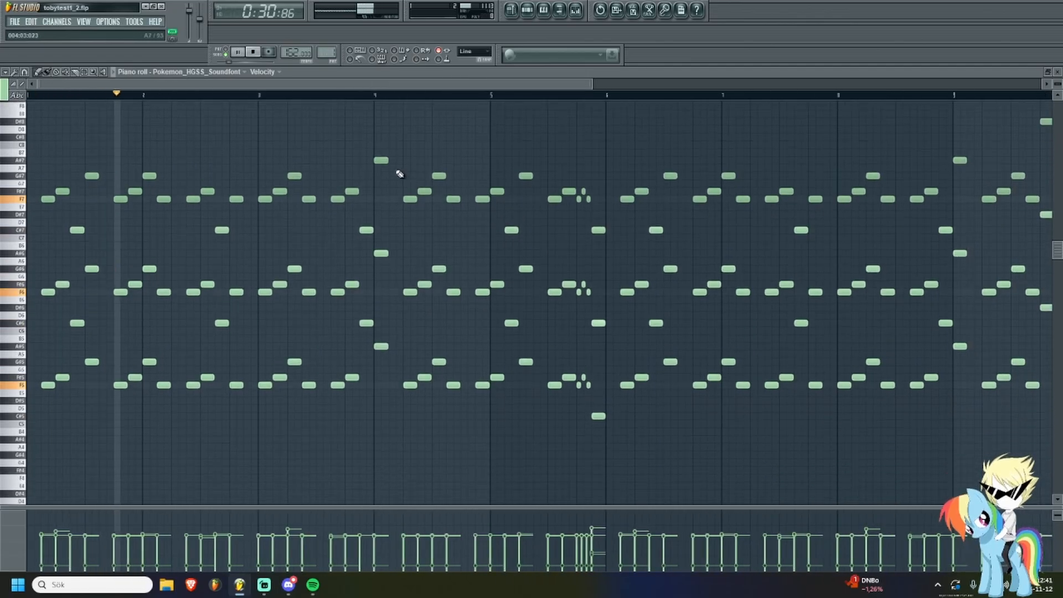
Check in the step sequencer which channel Pattern 1 uses, and close it while playback continues.
click(528, 11)
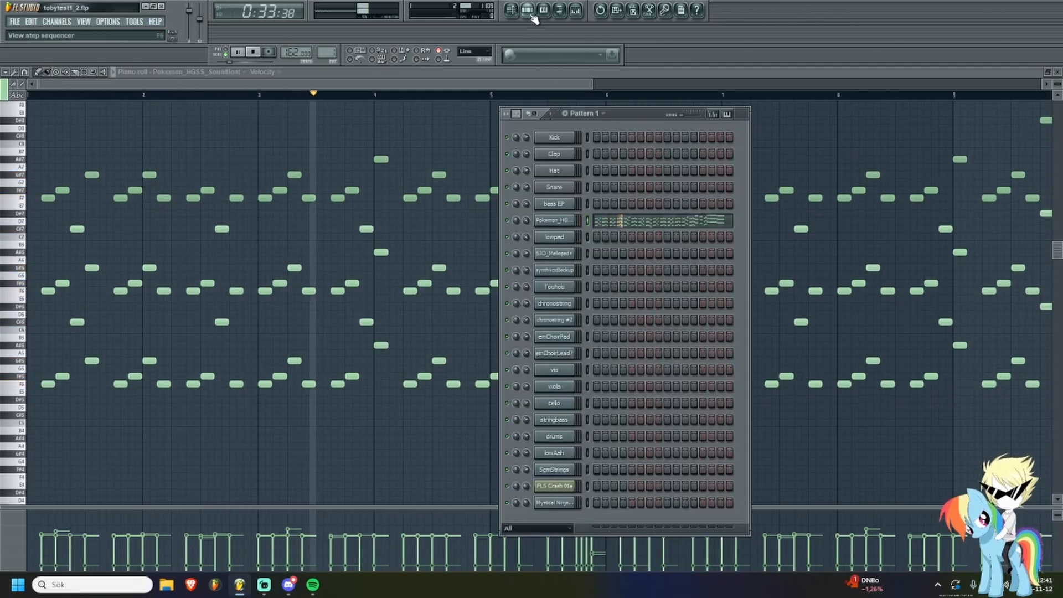
click(530, 13)
scroll(437, 382, down, 1)
scroll(443, 401, up, 1)
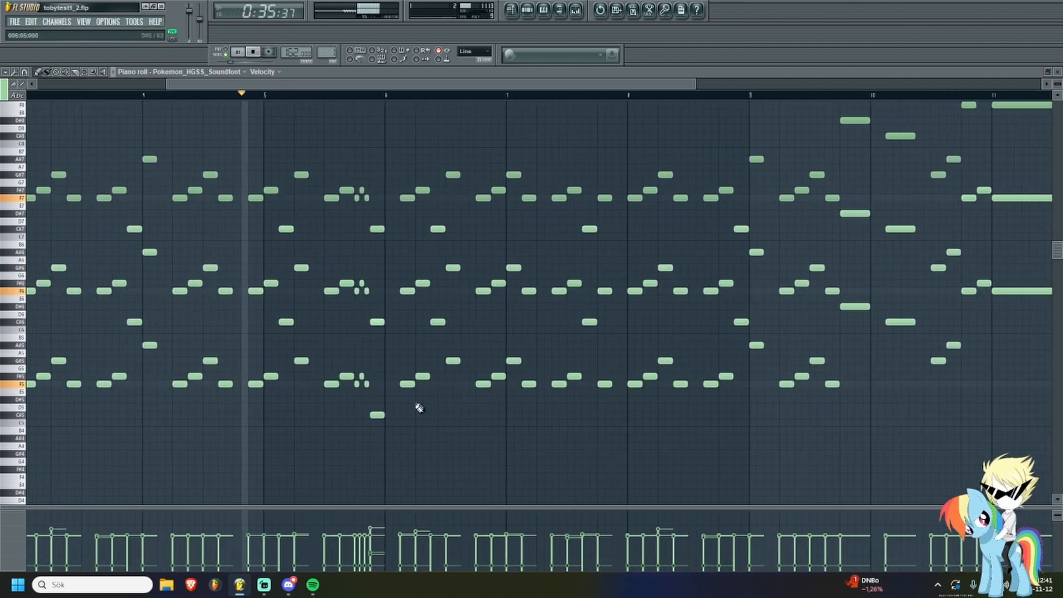
Follow the Pokemon_HGSS_Soundfont notes of Pattern 1 through its long closing notes, stop playback, and return to the playlist.
scroll(419, 409, down, 2)
scroll(433, 399, up, 4)
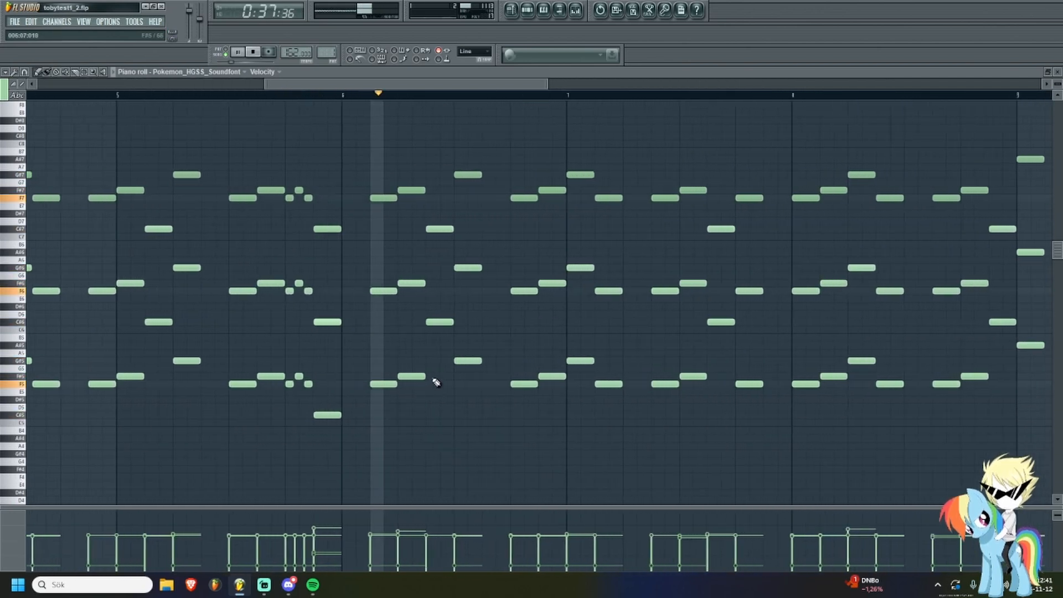
scroll(382, 365, down, 3)
drag(476, 386, 327, 426)
scroll(542, 333, up, 2)
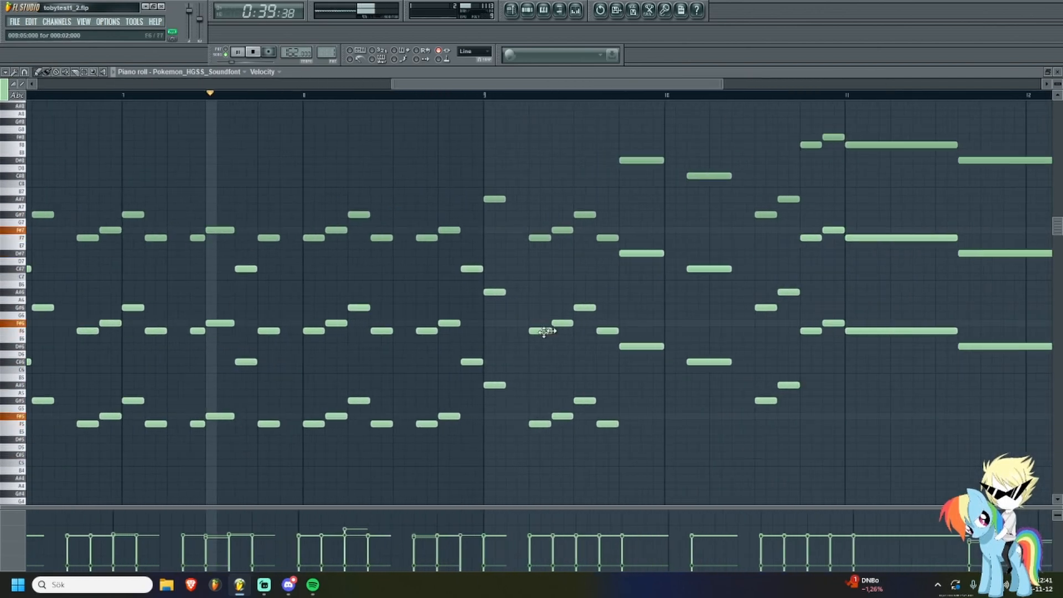
scroll(486, 379, up, 1)
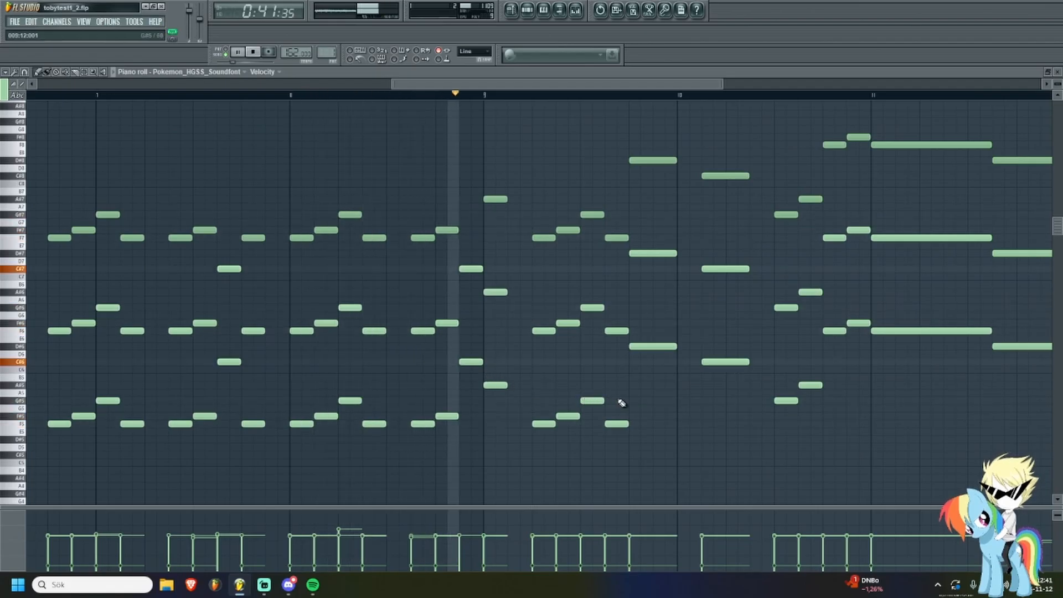
drag(755, 391, 488, 398)
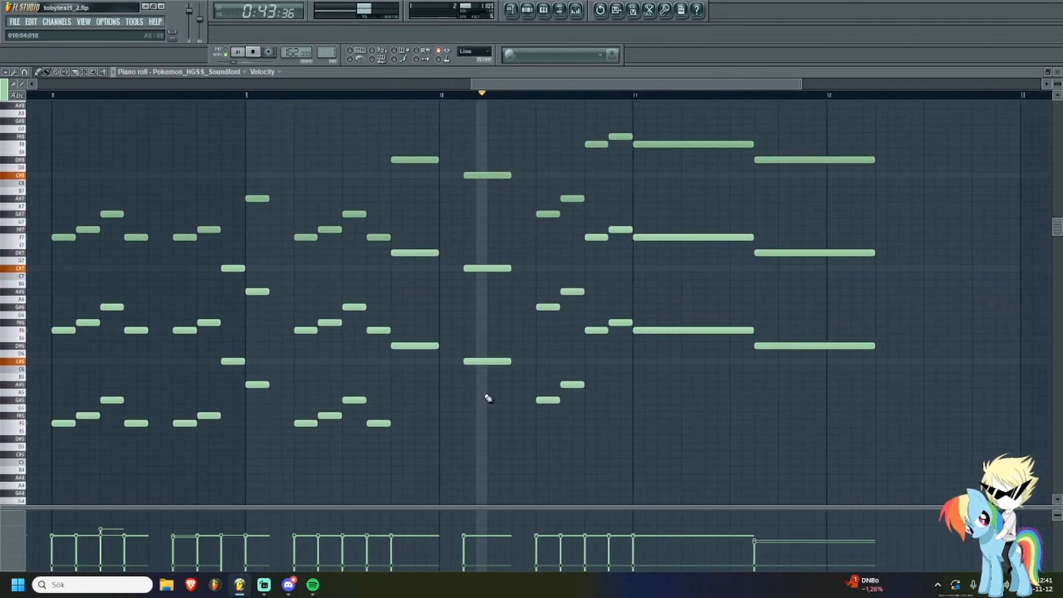
scroll(474, 360, down, 1)
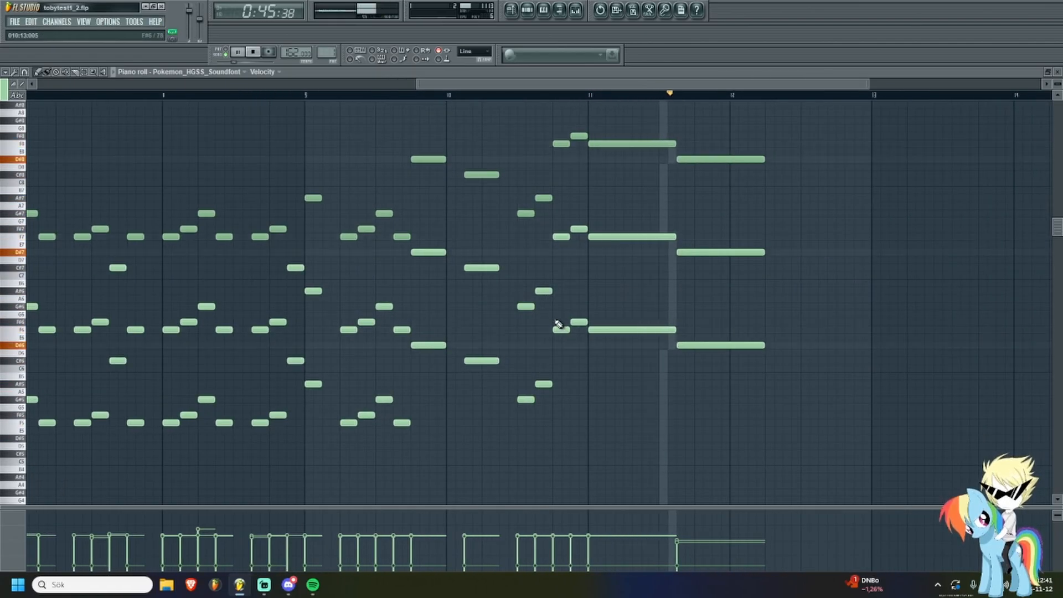
scroll(652, 275, down, 3)
key(space)
key(F5)
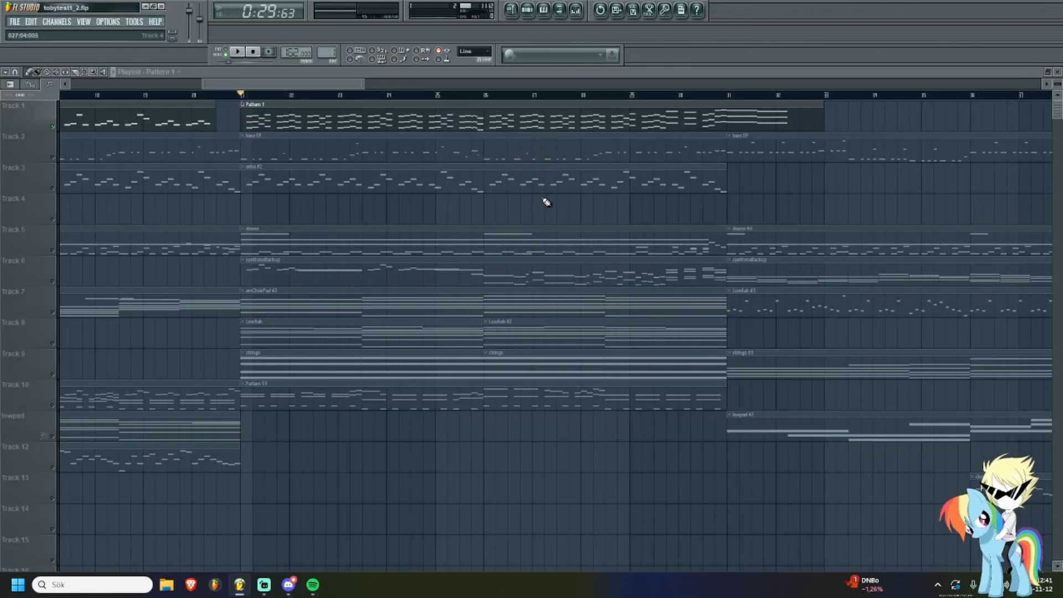
Unmute Track 2 with the bass EP clips and Track 3 with the extra #2 clips alongside Track 1.
scroll(296, 194, down, 4)
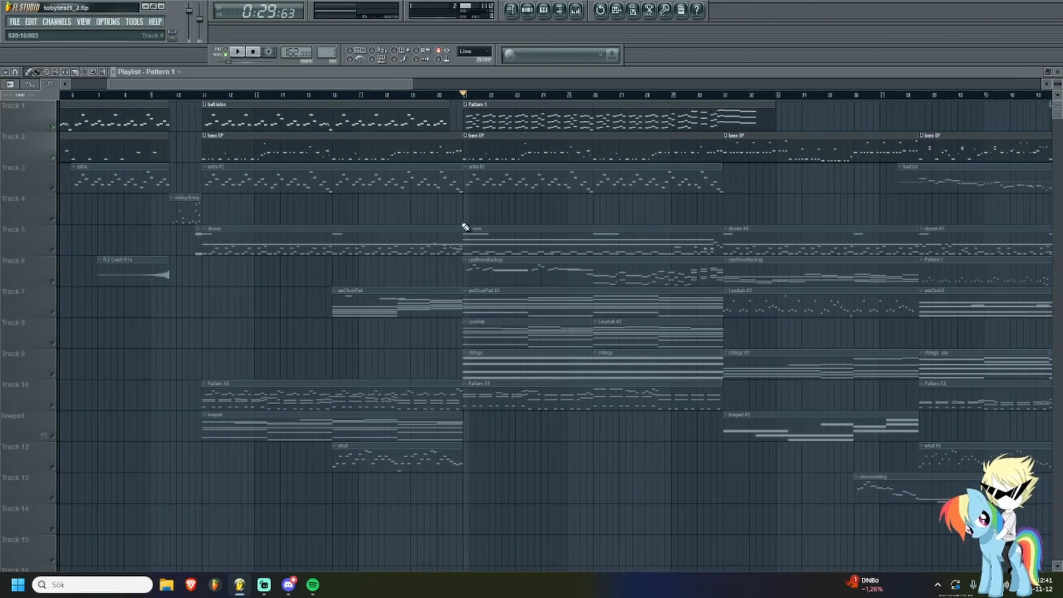
scroll(327, 166, up, 3)
key(space)
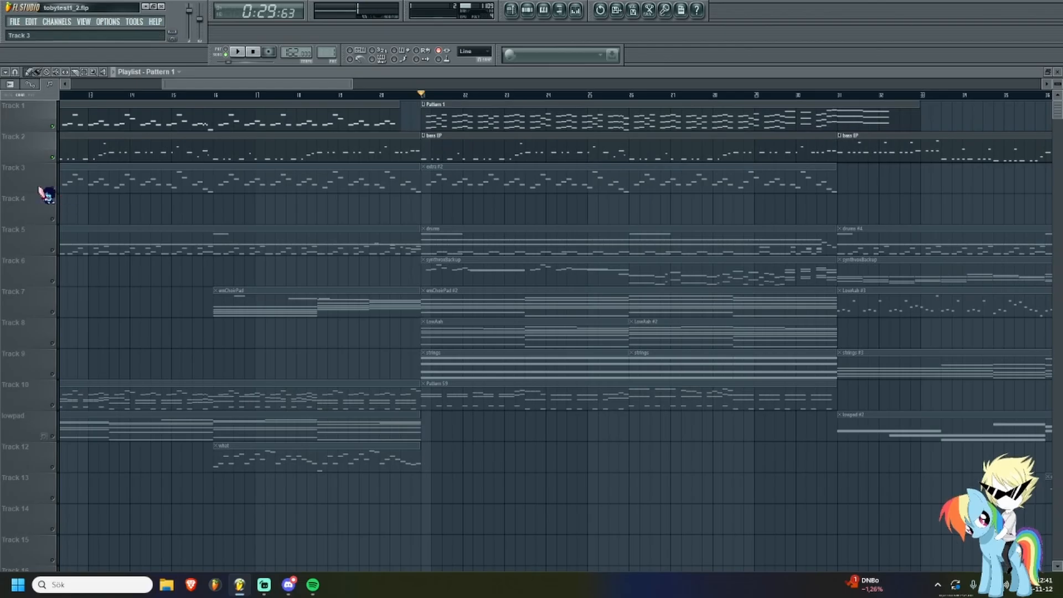
scroll(104, 198, down, 3)
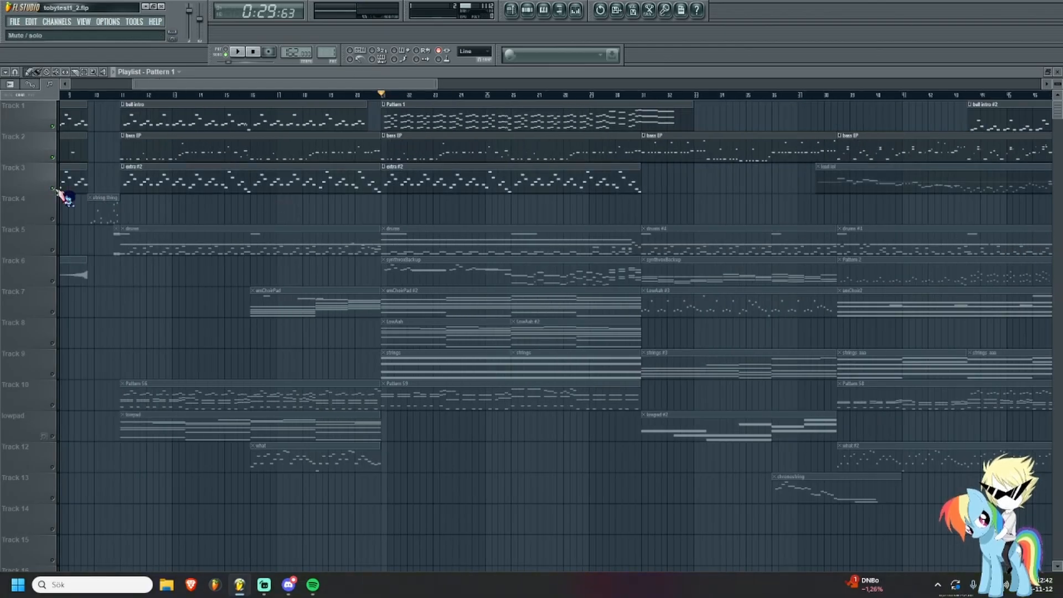
scroll(429, 225, up, 6)
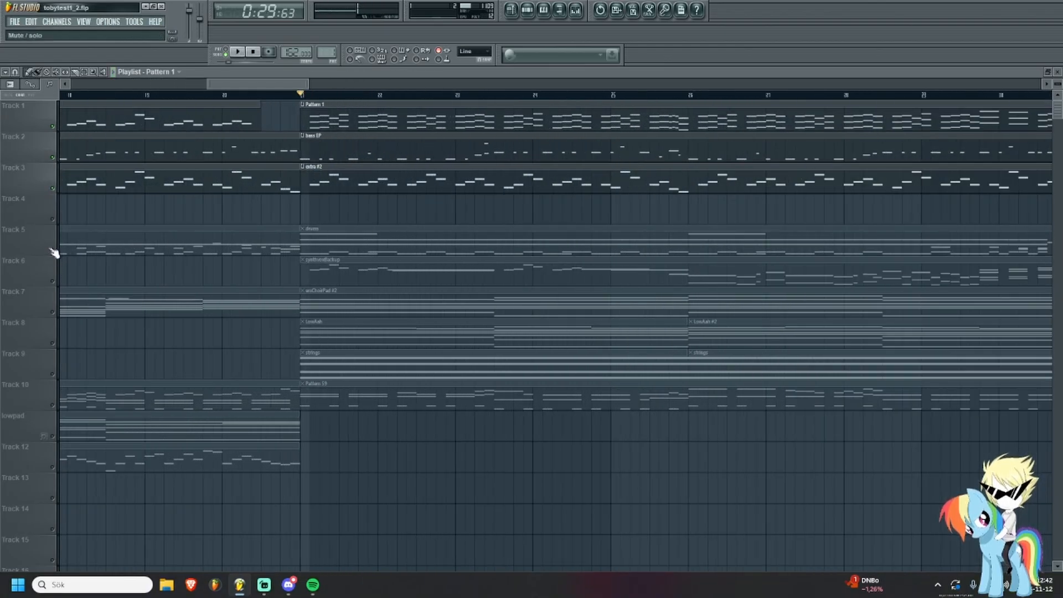
Solo Track 5 with the drums clips and place the playback position at bar 21.
drag(413, 221, 634, 237)
scroll(449, 289, down, 2)
scroll(229, 284, down, 1)
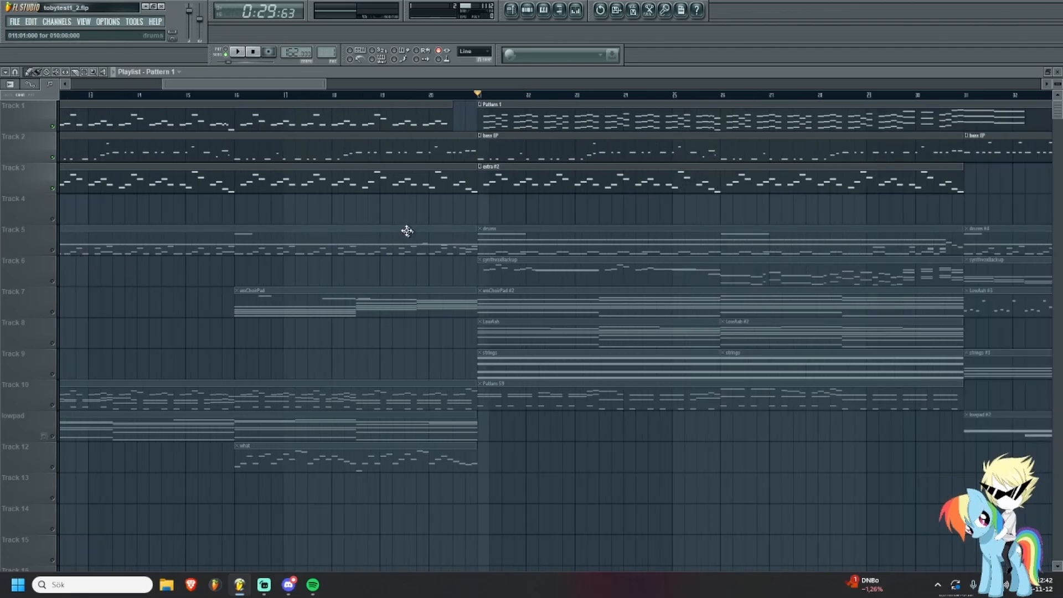
scroll(412, 193, down, 2)
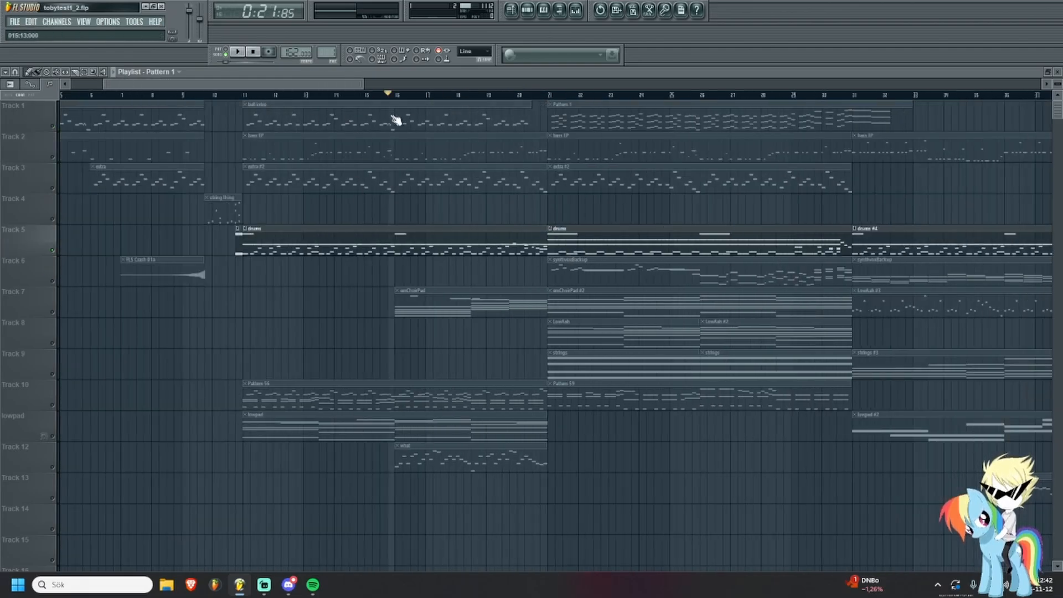
scroll(580, 252, up, 2)
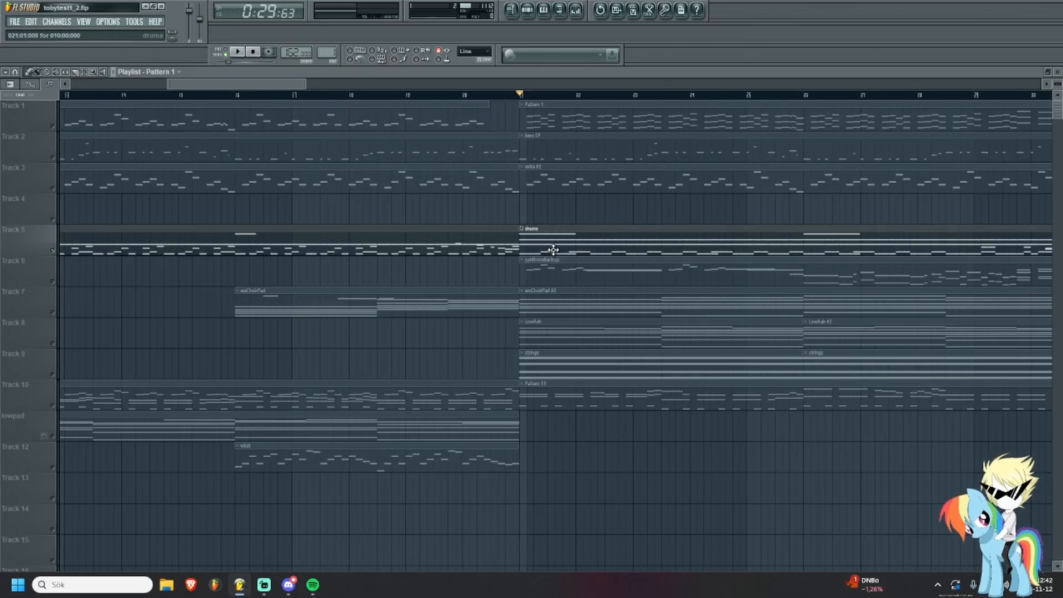
Open the drums clip at bar 21 in the piano roll and examine its notes from pattern bar 11.
double_click(552, 250)
scroll(418, 270, down, 2)
scroll(271, 266, down, 2)
scroll(269, 274, up, 1)
scroll(274, 270, down, 2)
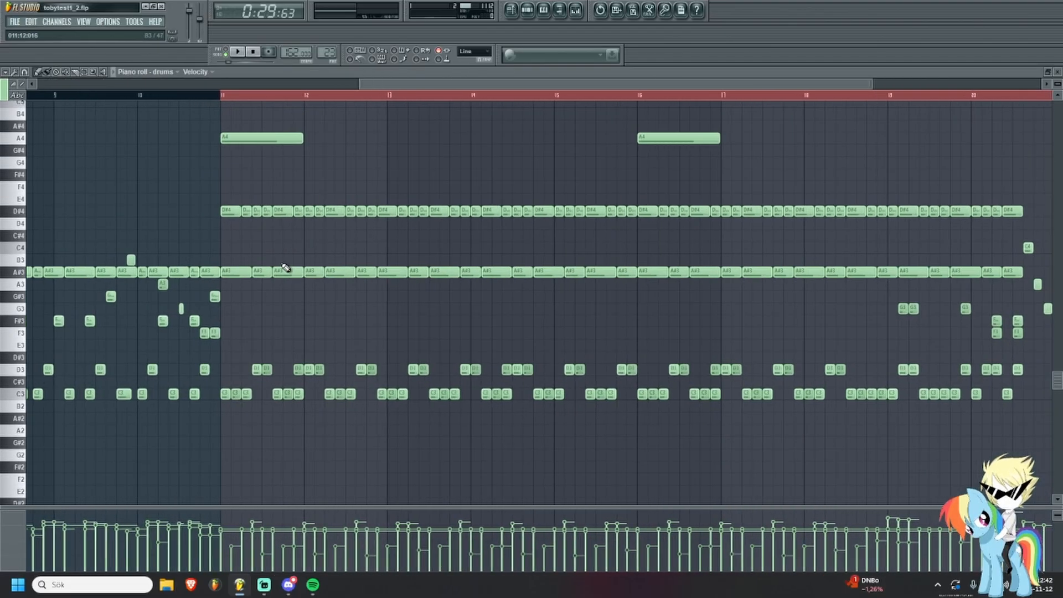
scroll(276, 269, up, 3)
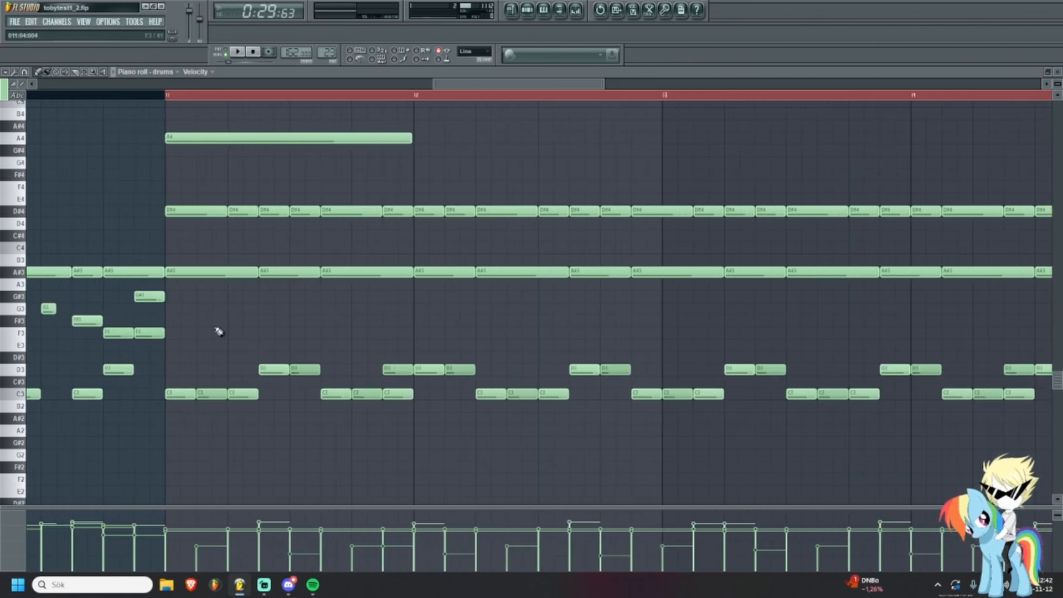
Play the soloed drums pattern, follow its notes from bar 11 to the closing fill, and stop playback.
scroll(238, 328, down, 2)
key(space)
scroll(221, 232, up, 1)
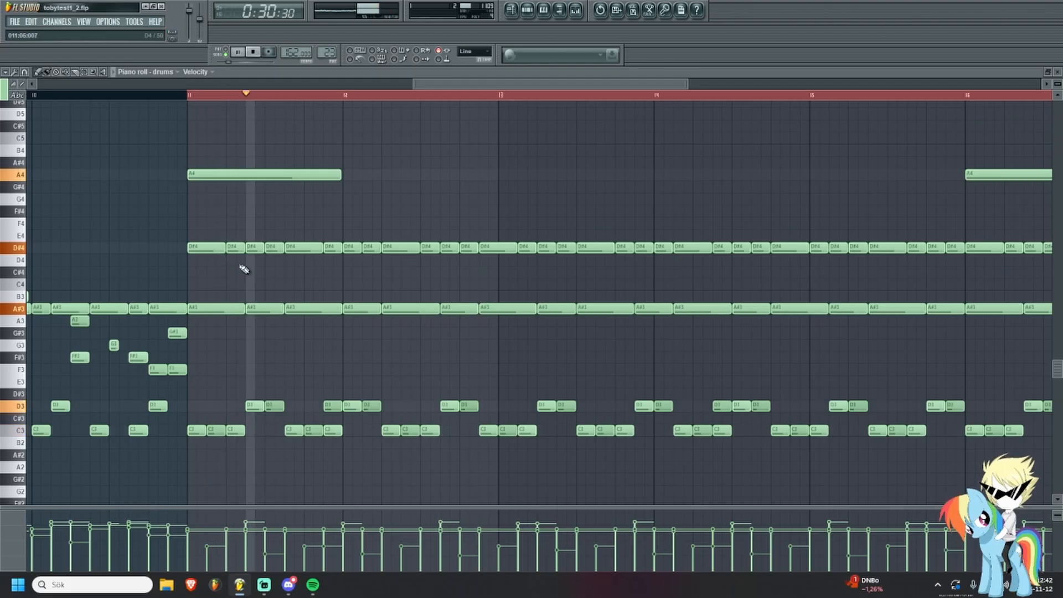
drag(387, 355, 297, 338)
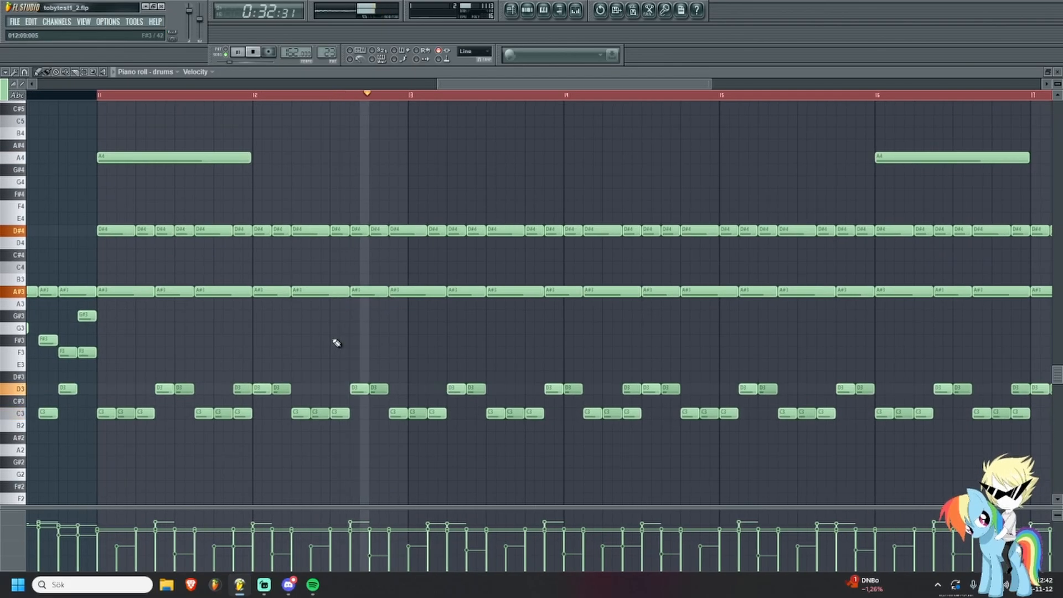
scroll(359, 344, down, 1)
scroll(463, 332, down, 2)
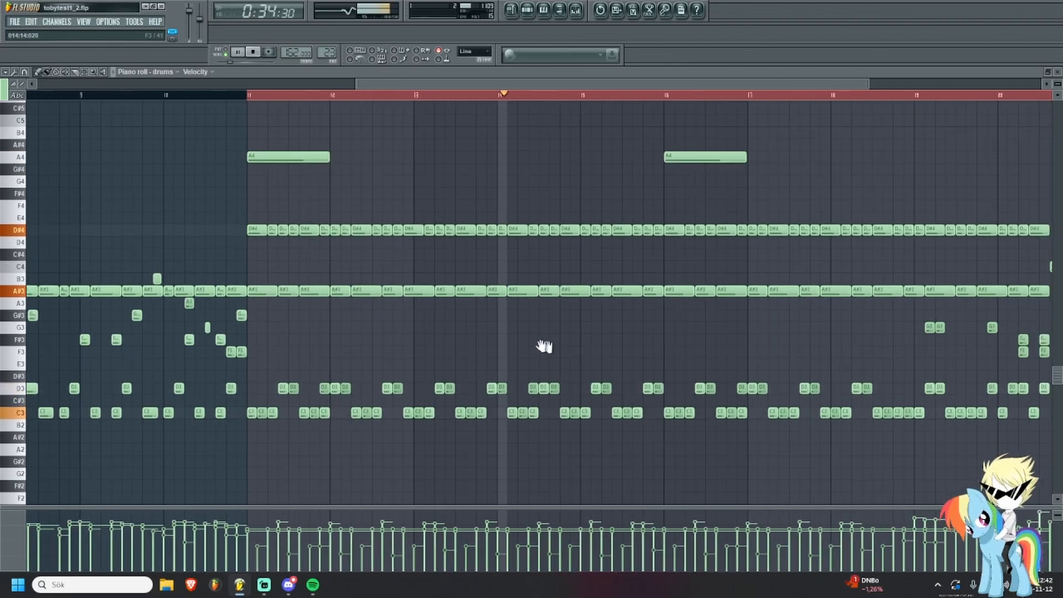
drag(544, 347, 415, 325)
scroll(451, 355, up, 2)
scroll(490, 412, down, 1)
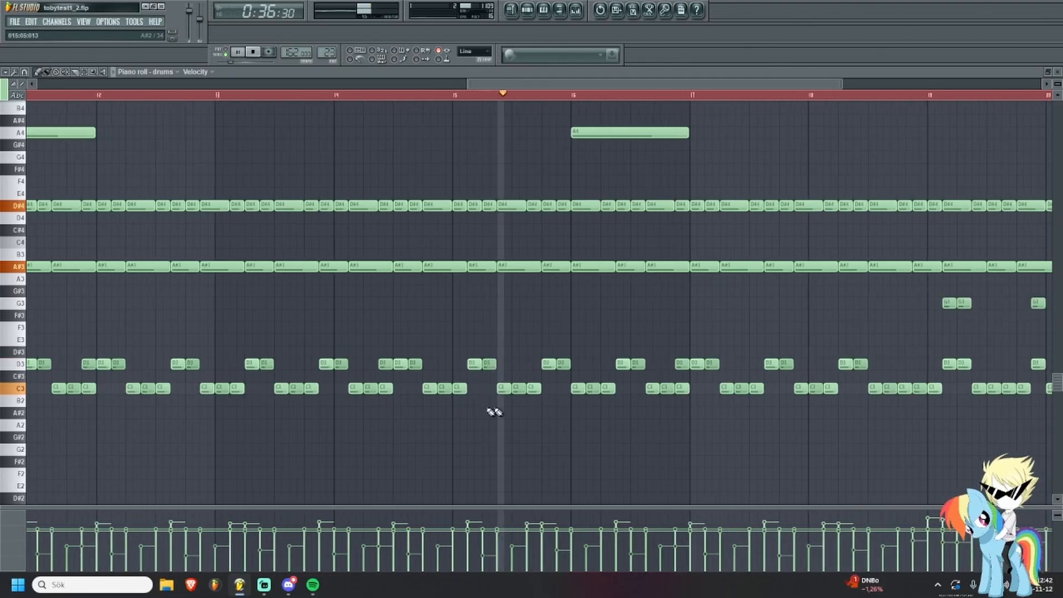
drag(767, 353, 634, 326)
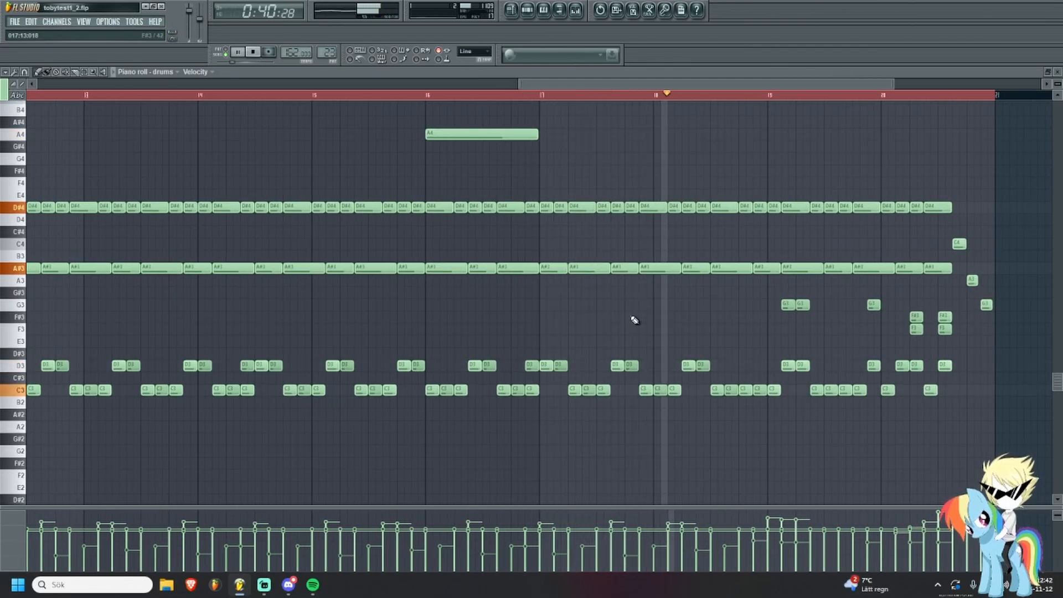
drag(823, 337, 740, 340)
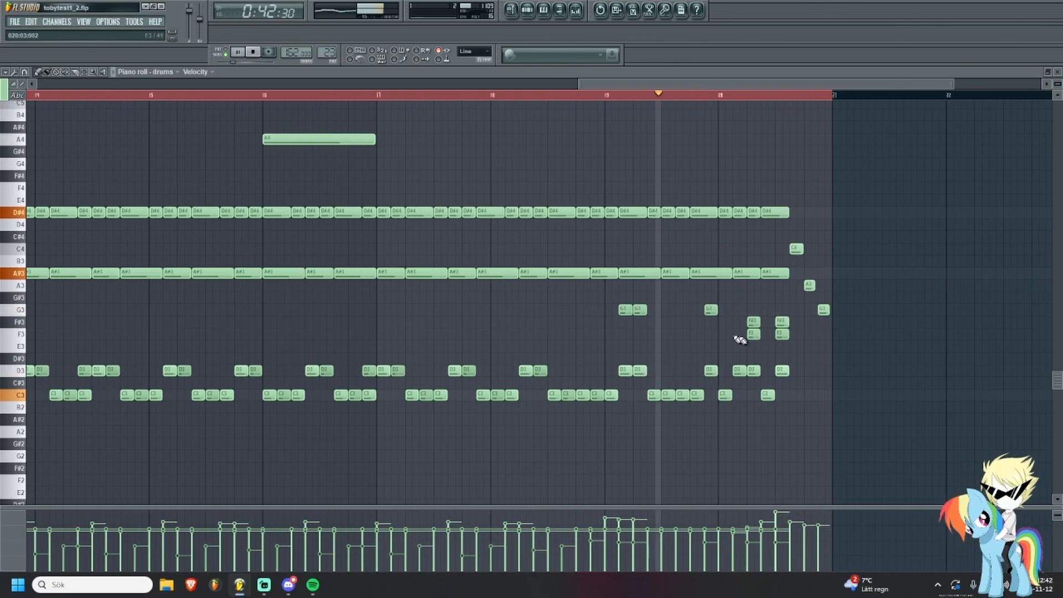
key(space)
Examine the closing drum fill in bars 19 and 20 of the drums pattern and return to the playlist.
scroll(768, 346, up, 5)
scroll(467, 318, down, 3)
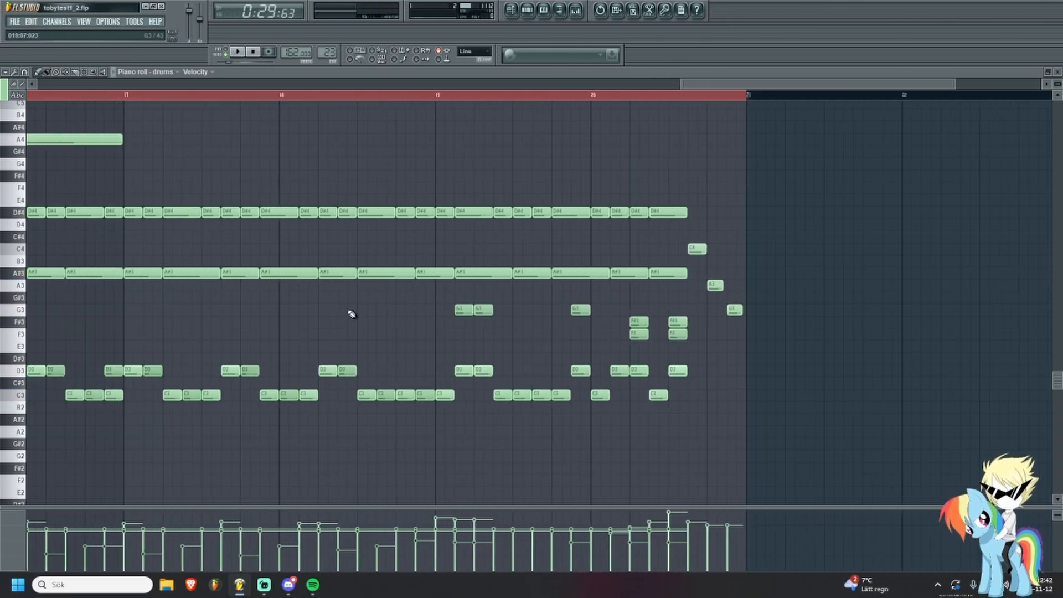
scroll(351, 314, down, 6)
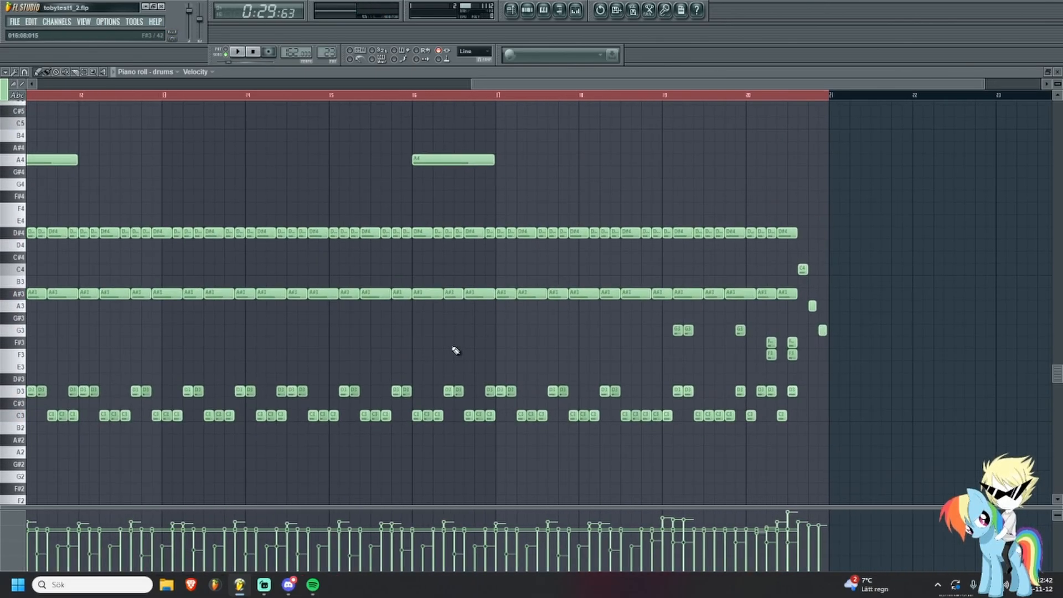
scroll(455, 350, down, 4)
key(F5)
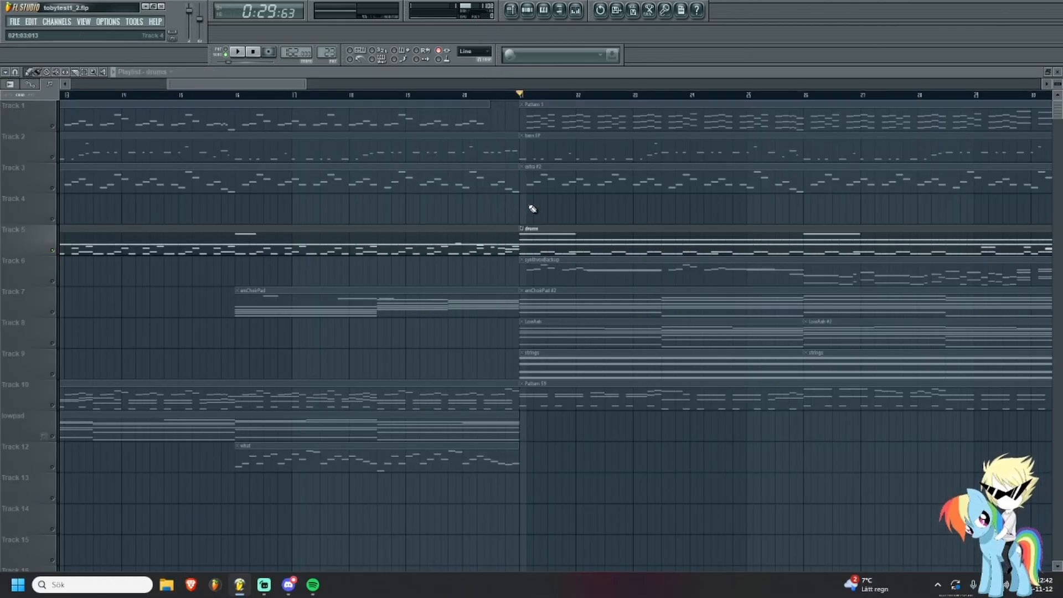
Survey the arrangement around the drums clip at bar 21 and the drums clips that follow it on Track 5.
scroll(611, 206, up, 4)
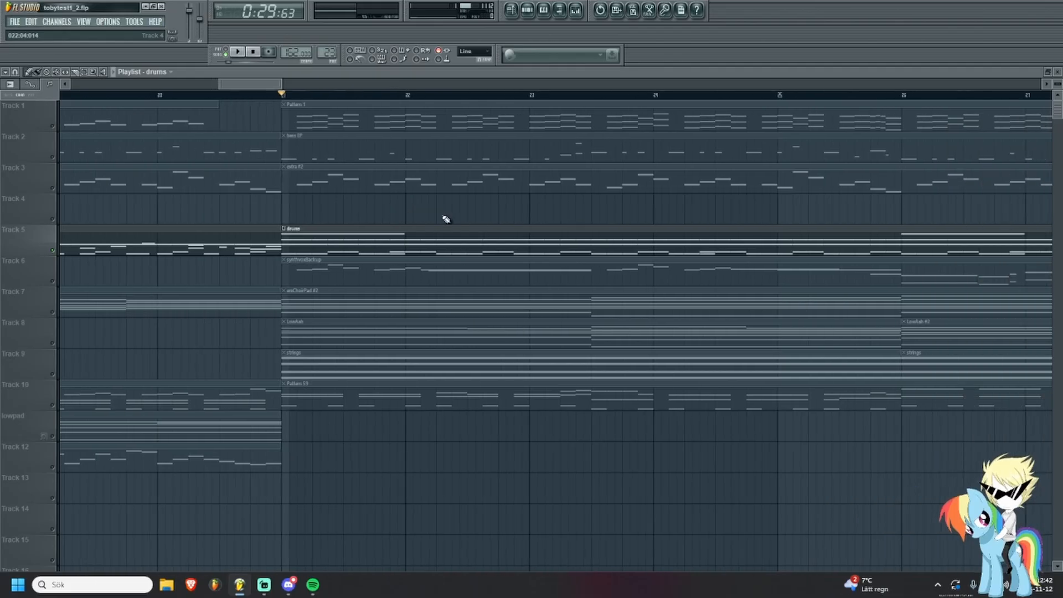
scroll(446, 219, down, 2)
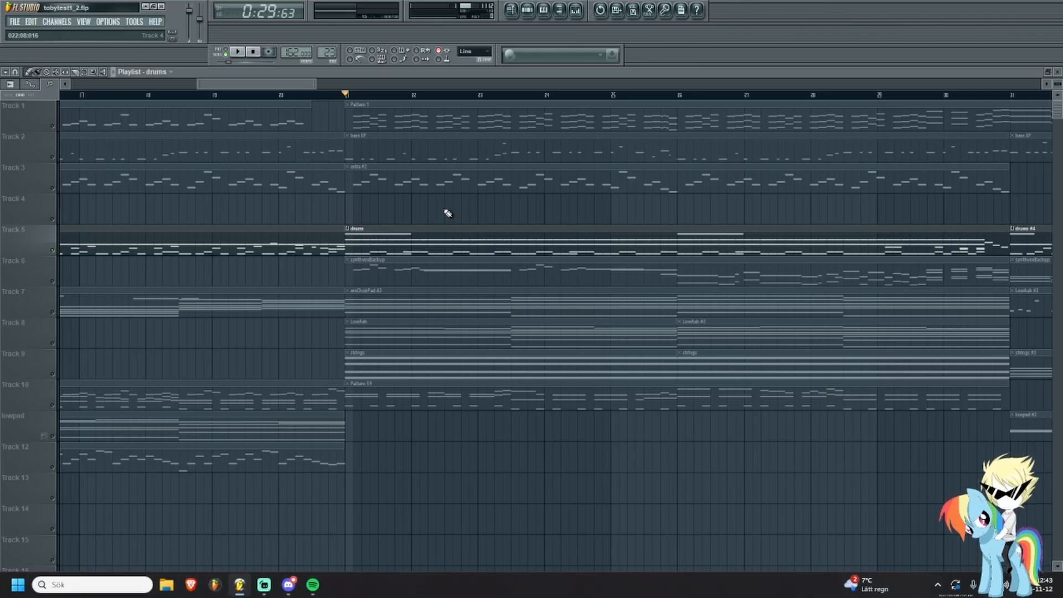
scroll(389, 209, down, 3)
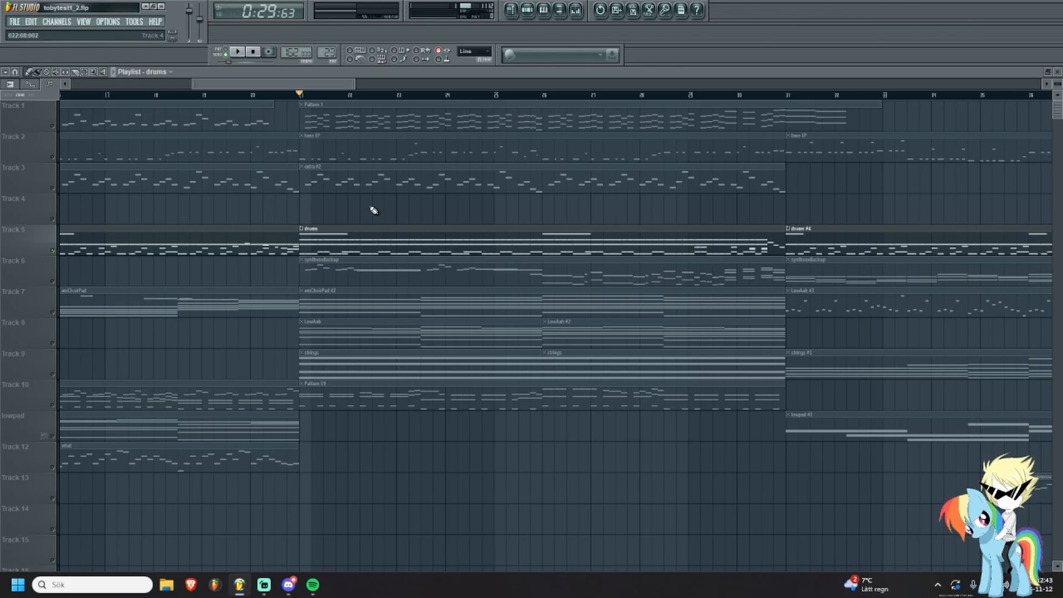
scroll(316, 227, up, 4)
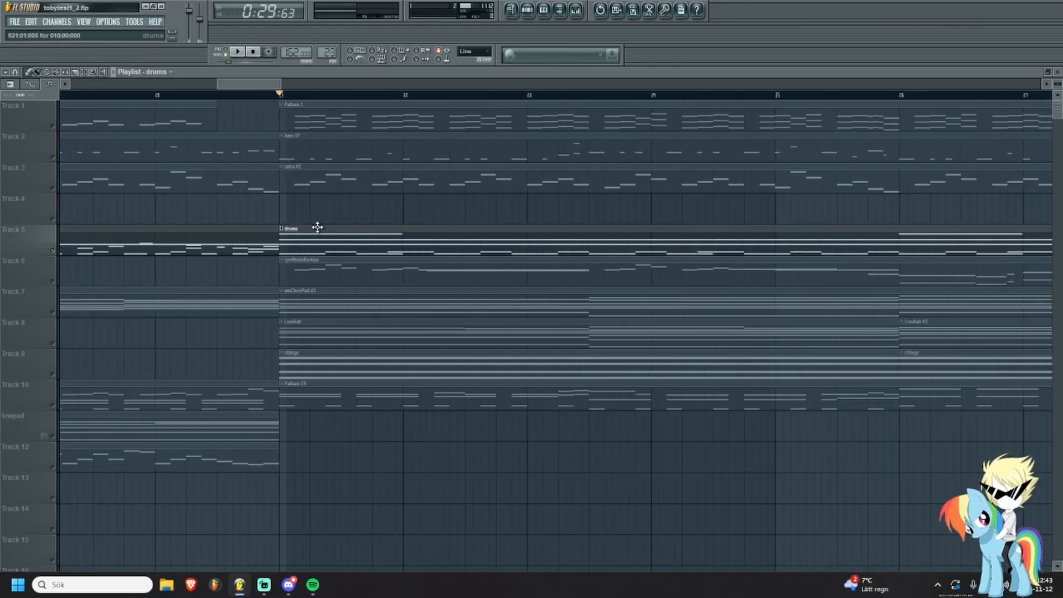
scroll(317, 227, down, 4)
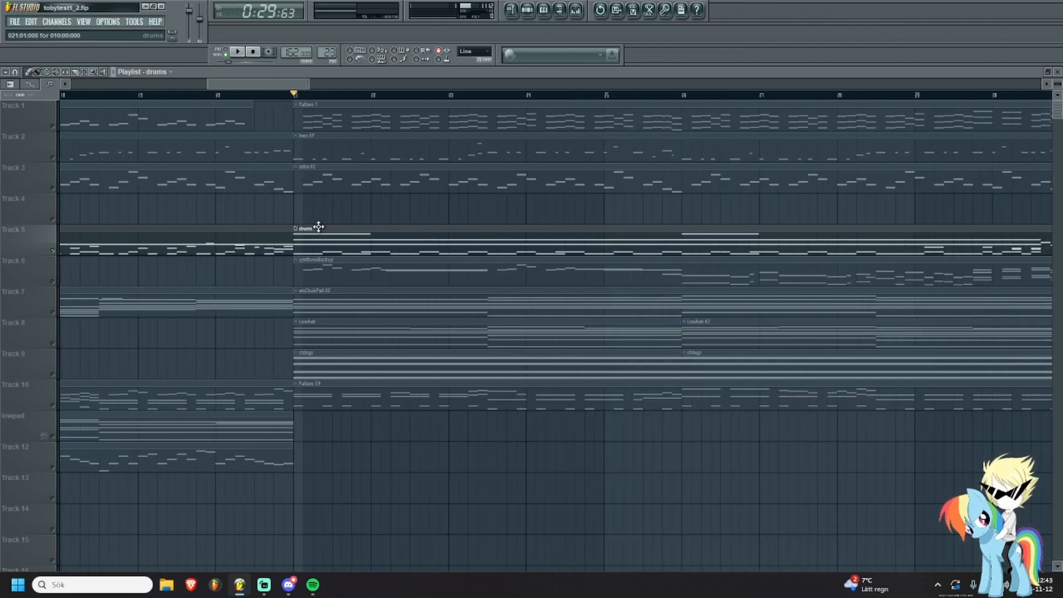
scroll(319, 226, right, 10)
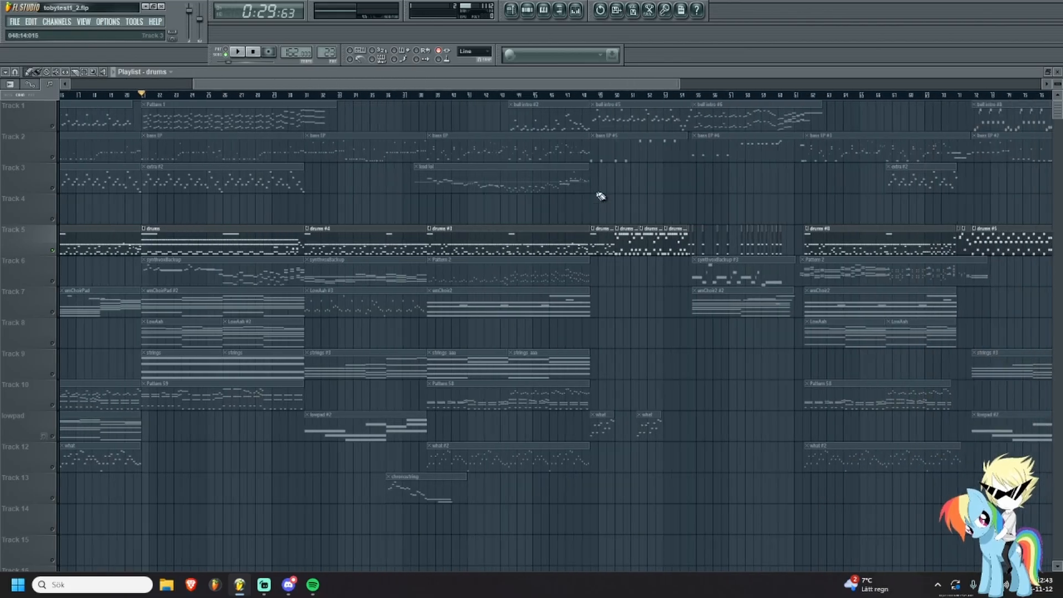
Highlight the time range of the short drums clips starting with drums #12, clear the selection, and examine those clips.
drag(561, 99, 889, 99)
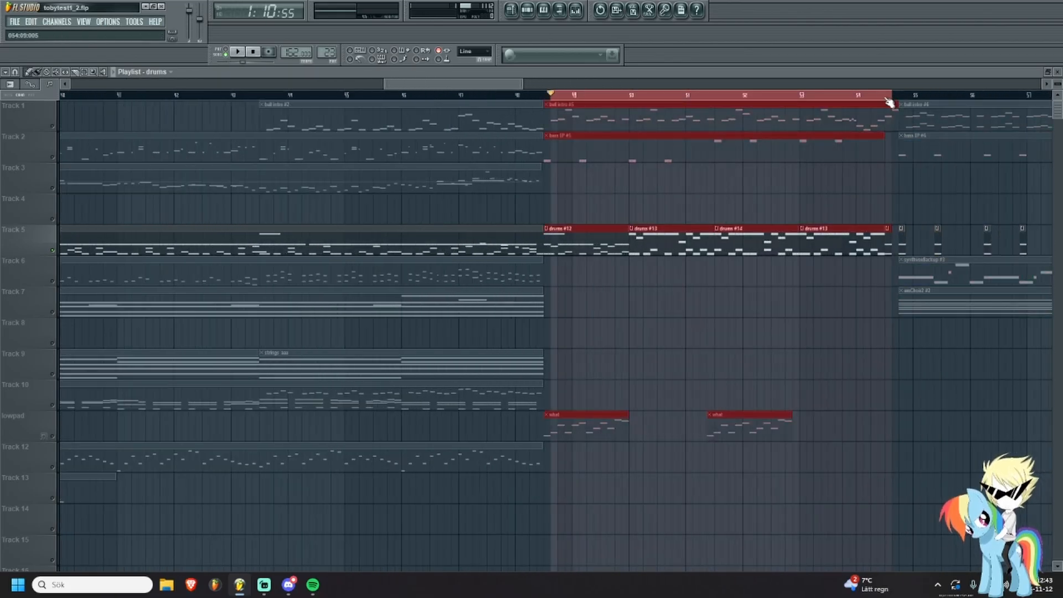
click(545, 124)
scroll(576, 177, down, 3)
scroll(559, 203, up, 2)
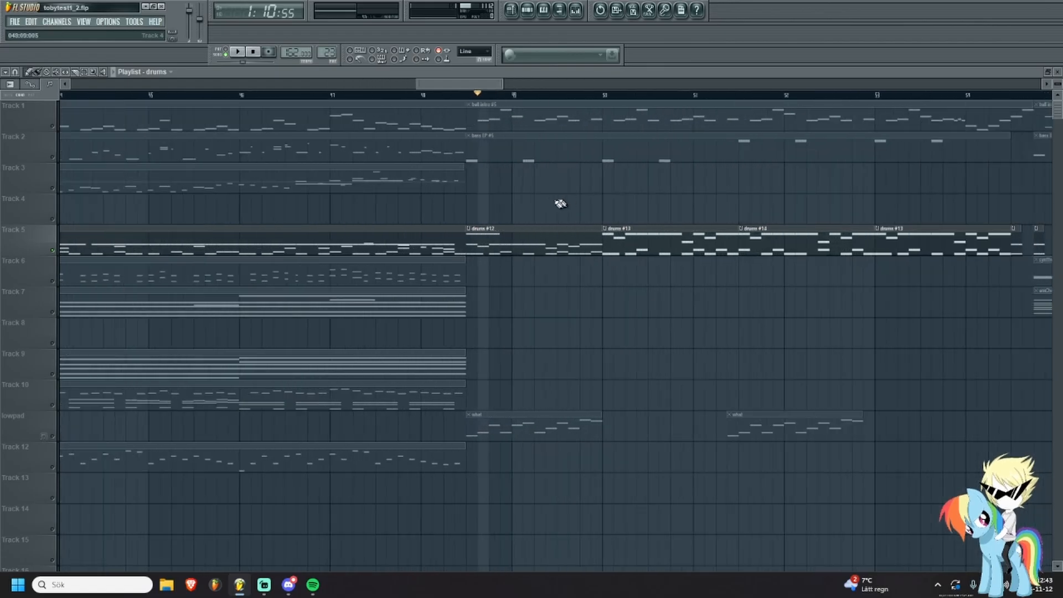
scroll(553, 216, down, 2)
scroll(560, 207, up, 1)
scroll(420, 266, up, 3)
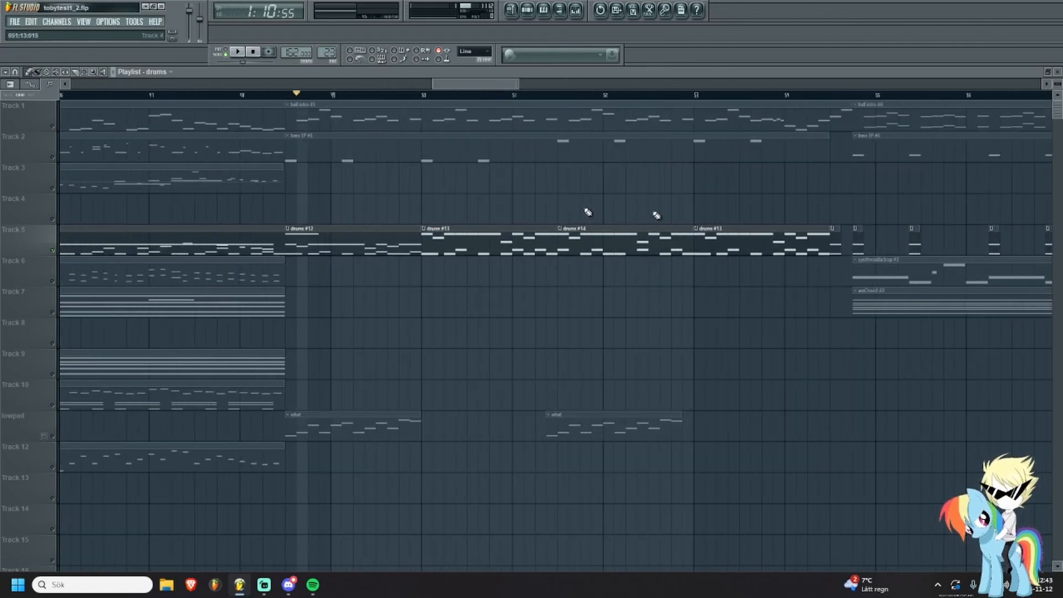
scroll(595, 308, down, 2)
drag(508, 329, 559, 329)
scroll(596, 329, down, 3)
scroll(510, 287, down, 2)
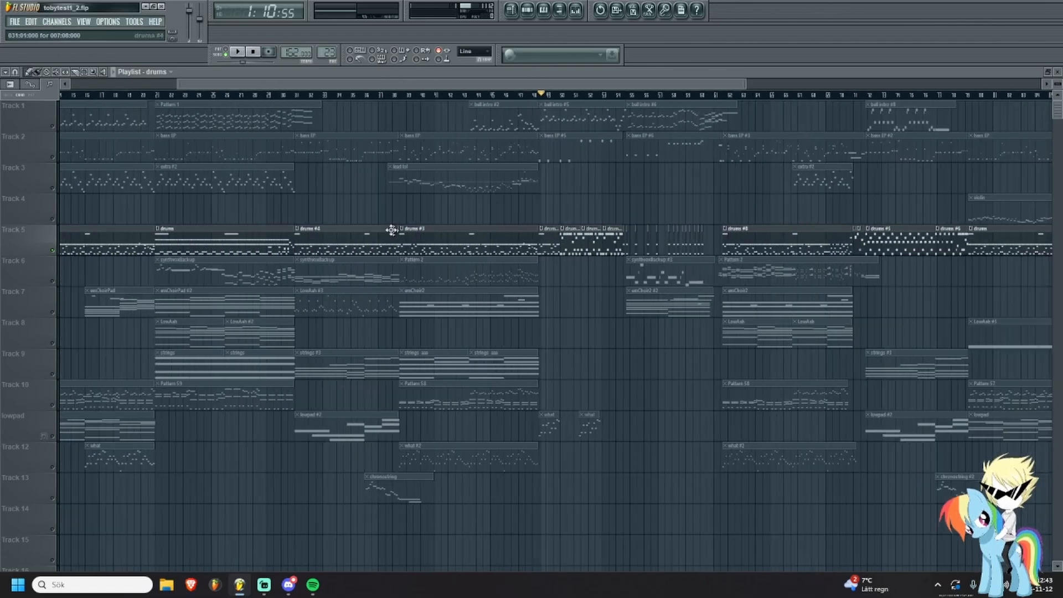
Place the playback position at bar 21 and open the synthvoxBackup clip on Track 6 in the piano roll.
scroll(343, 213, up, 3)
drag(326, 207, 292, 161)
scroll(443, 205, up, 1)
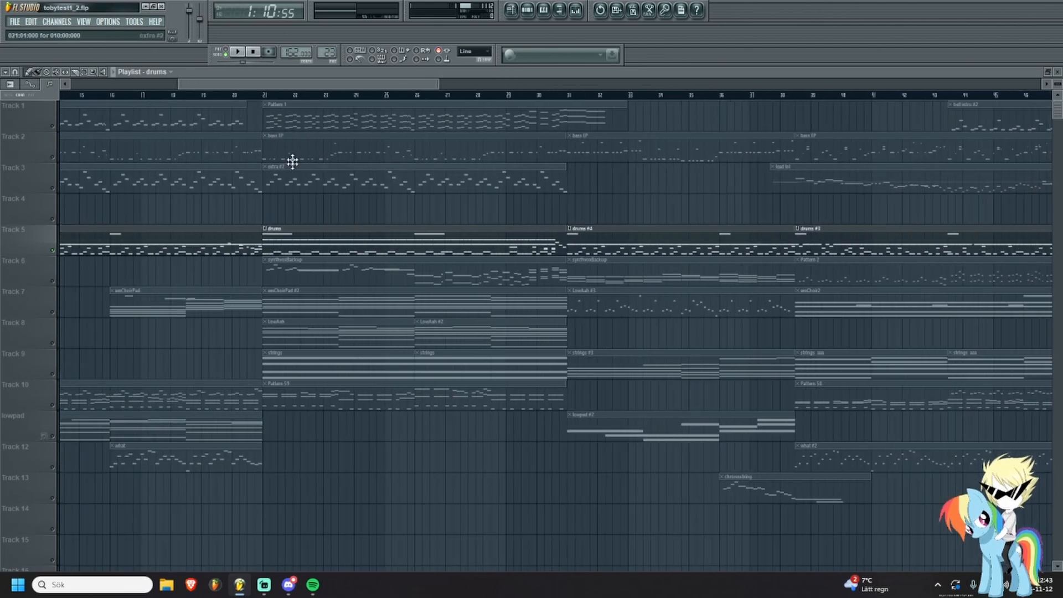
click(265, 97)
double_click(281, 268)
drag(218, 289, 244, 253)
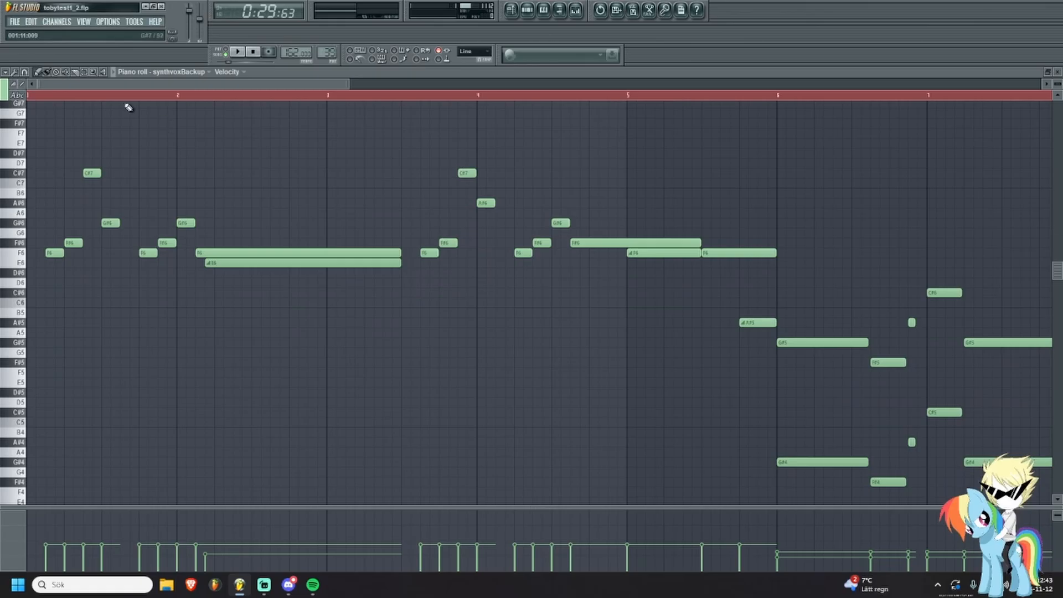
Solo Track 6 in the playlist, reopen its synthvoxBackup clip in the piano roll, and stop playback.
key(Escape)
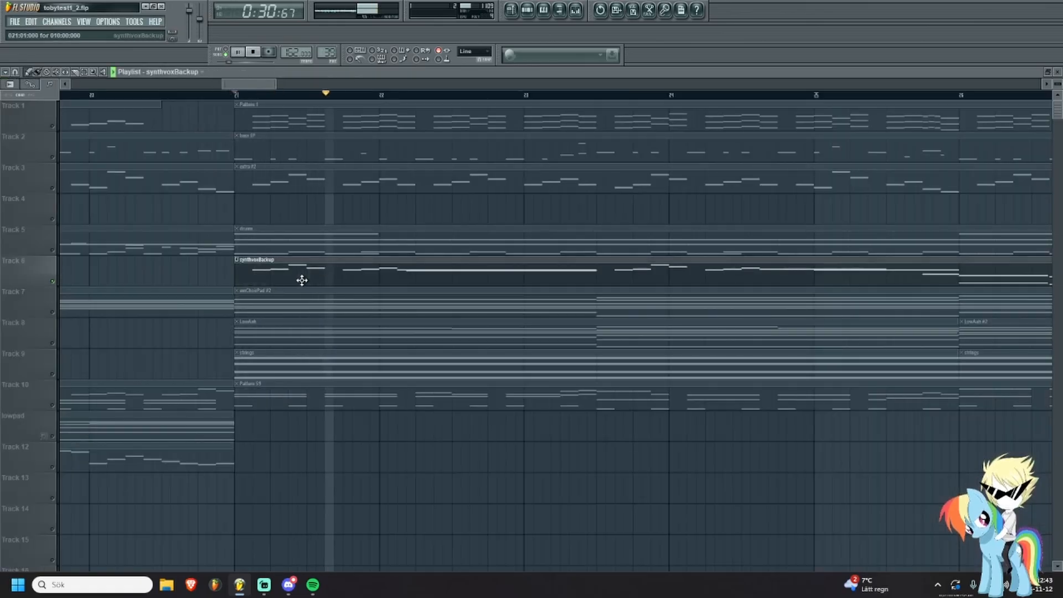
double_click(302, 268)
scroll(310, 266, up, 2)
key(space)
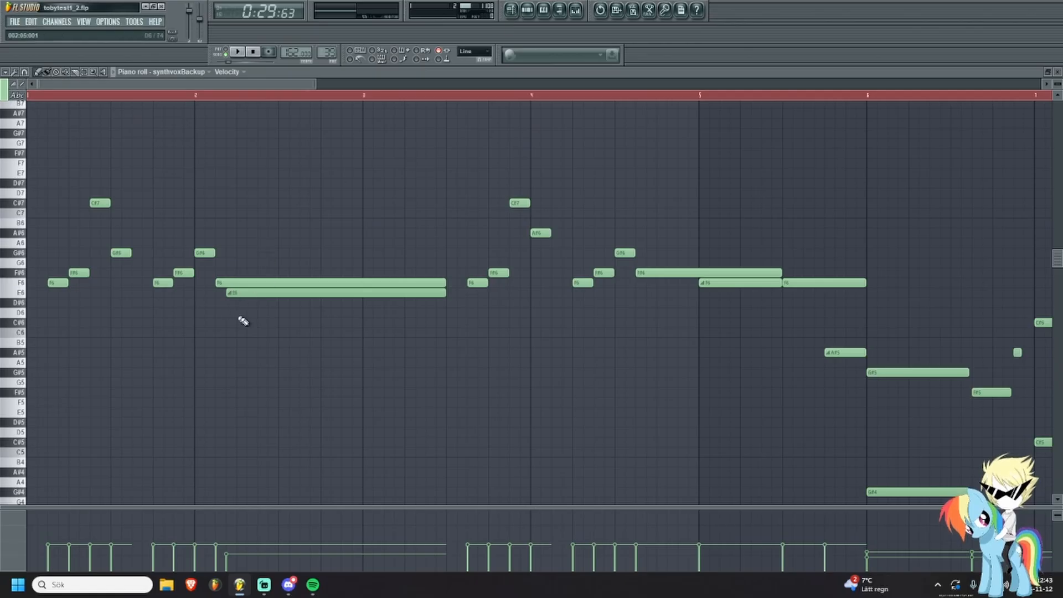
scroll(280, 339, down, 1)
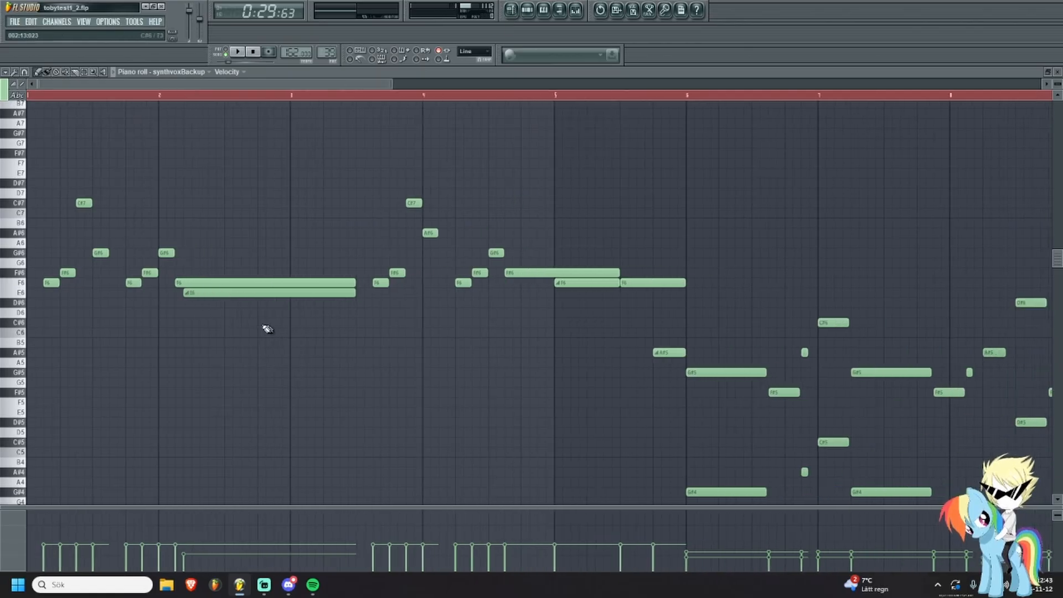
Play synthvoxBackup from its start, follow the opening melody notes through bar 4, and stop playback.
key(space)
scroll(218, 322, down, 3)
scroll(224, 318, up, 2)
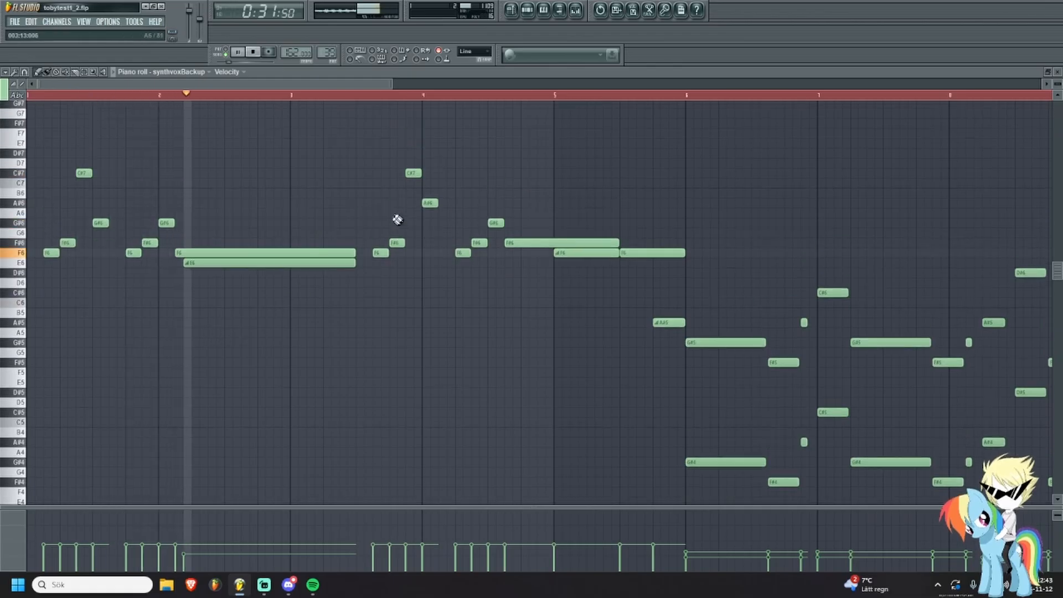
drag(456, 333, 395, 326)
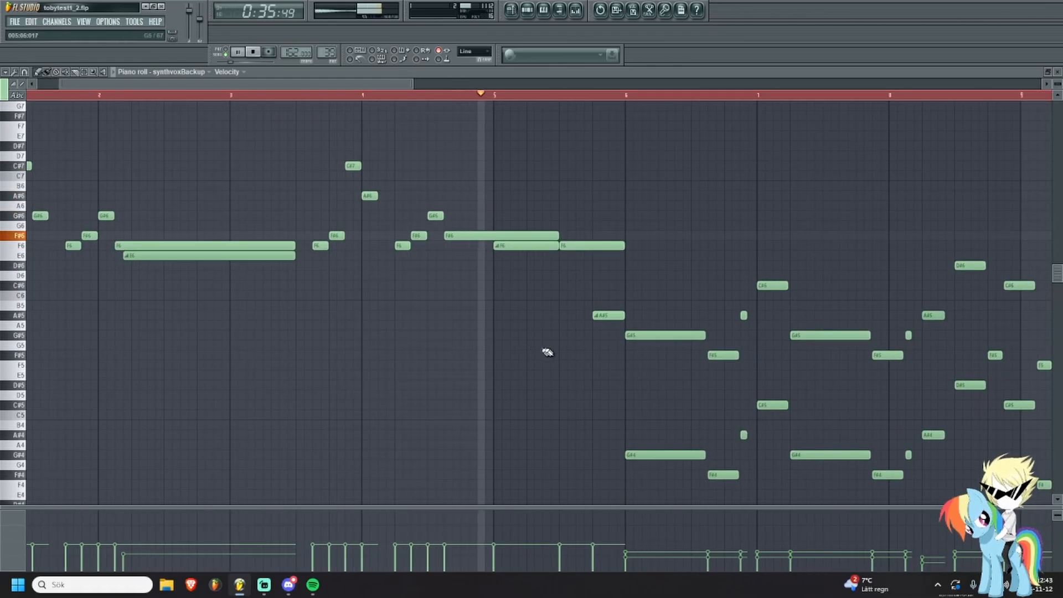
key(space)
Play the second half of synthvoxBackup from within bar 5 into bar 10, stop playback, and return to the playlist.
scroll(531, 285, up, 2)
drag(531, 285, 141, 269)
scroll(141, 269, down, 3)
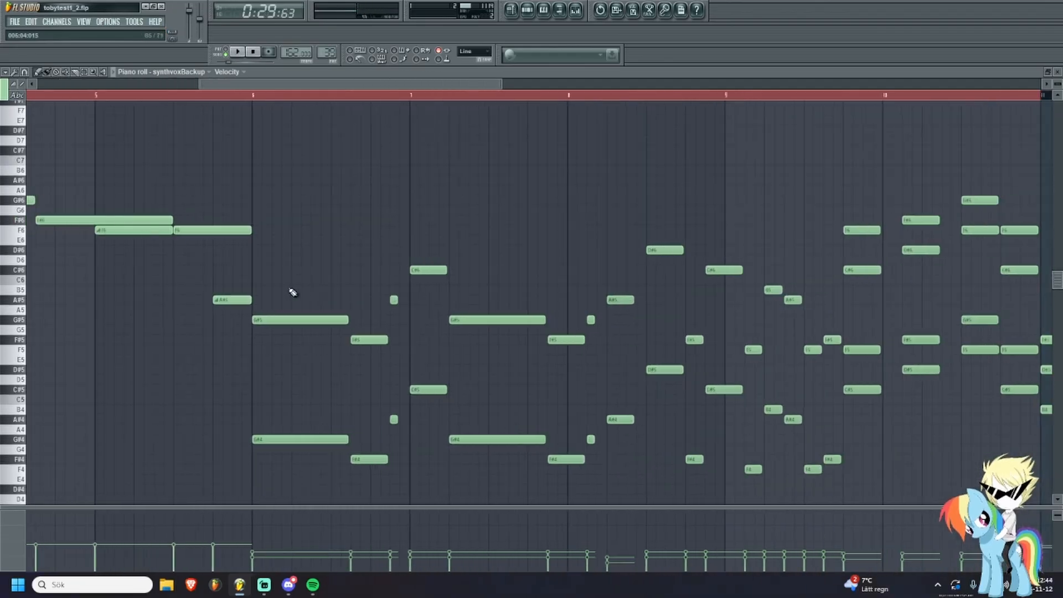
drag(330, 291, 330, 261)
scroll(331, 276, down, 2)
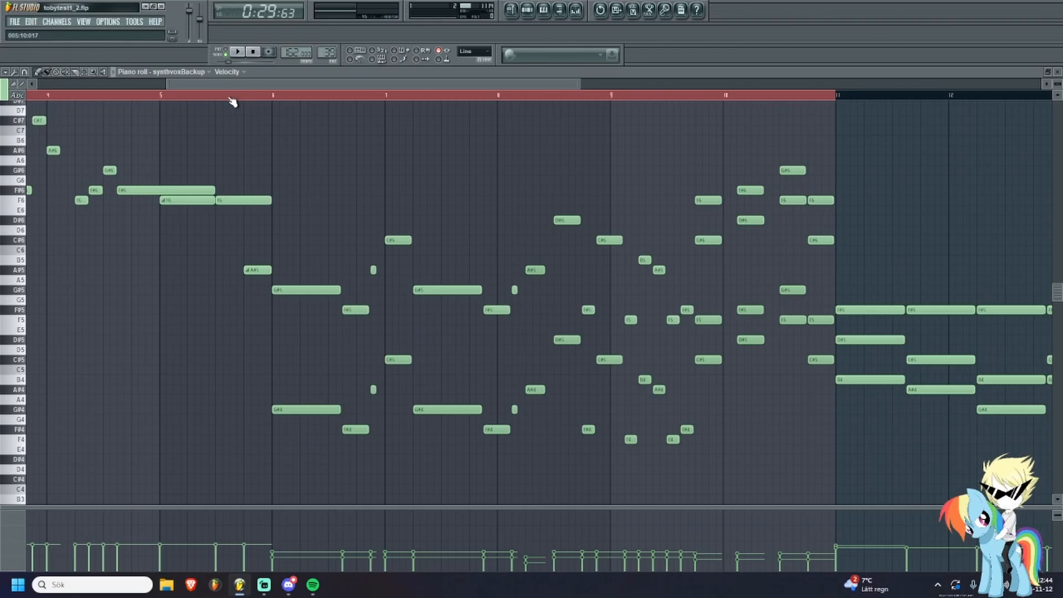
key(space)
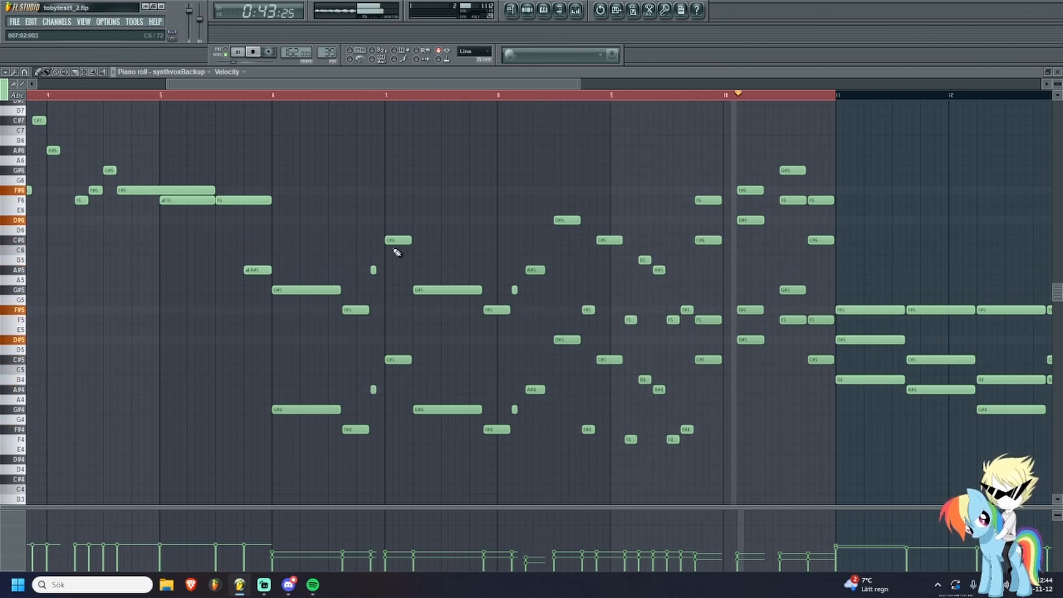
click(499, 98)
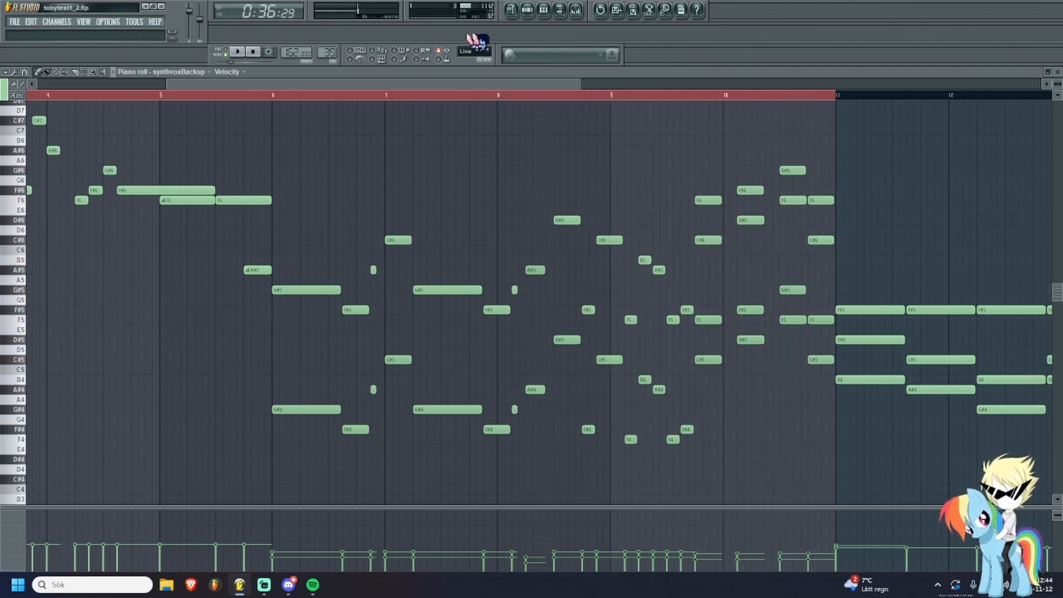
click(511, 12)
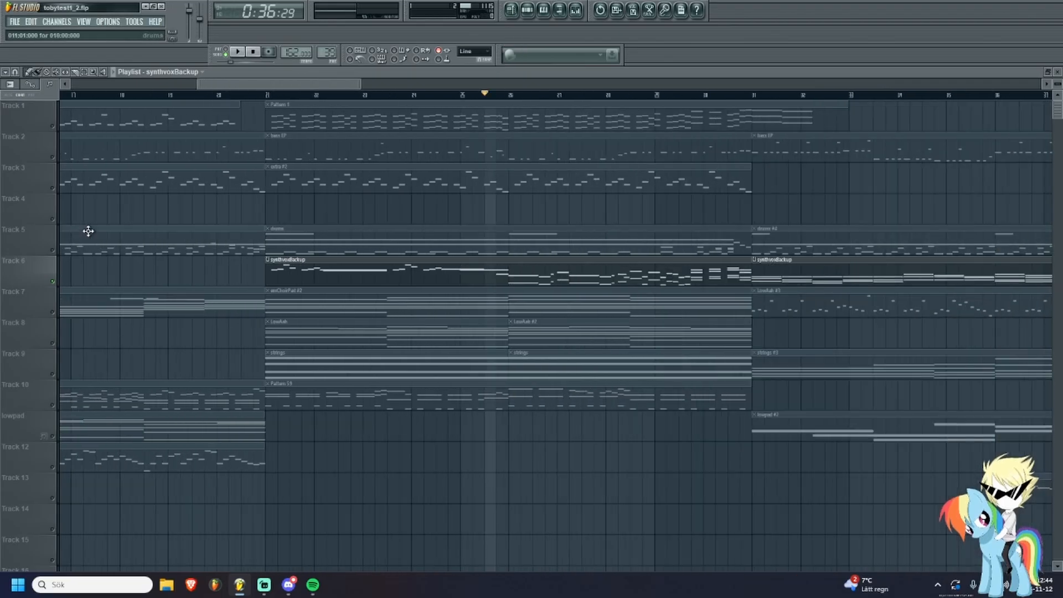
Unmute Tracks 5, 3, 2 and 1 alongside Track 6 and place the playback position at bar 20.
click(53, 251)
click(52, 187)
drag(46, 161, 46, 160)
click(52, 157)
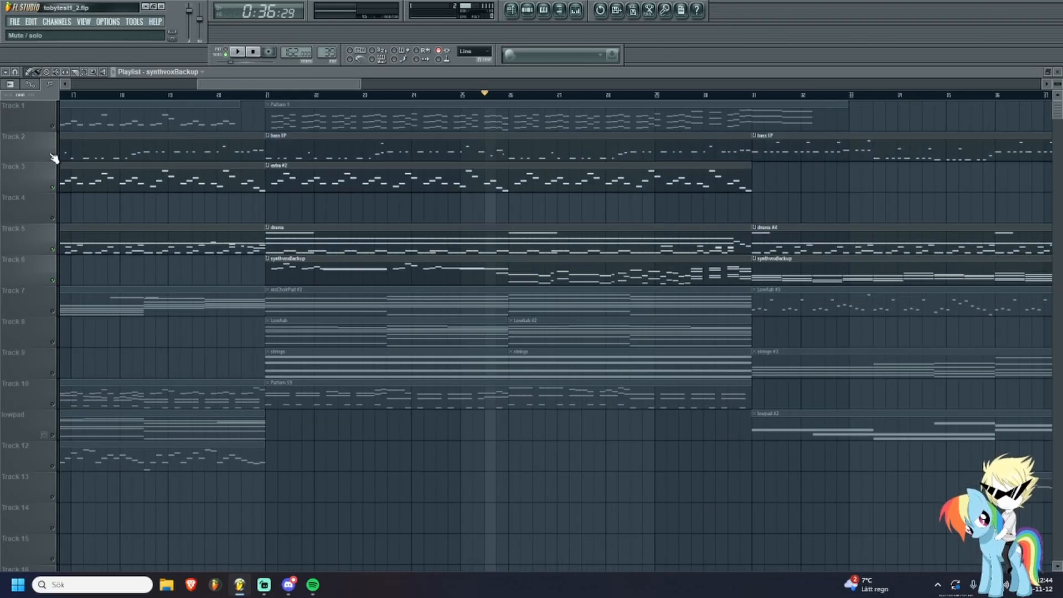
click(53, 126)
click(256, 98)
scroll(271, 221, up, 2)
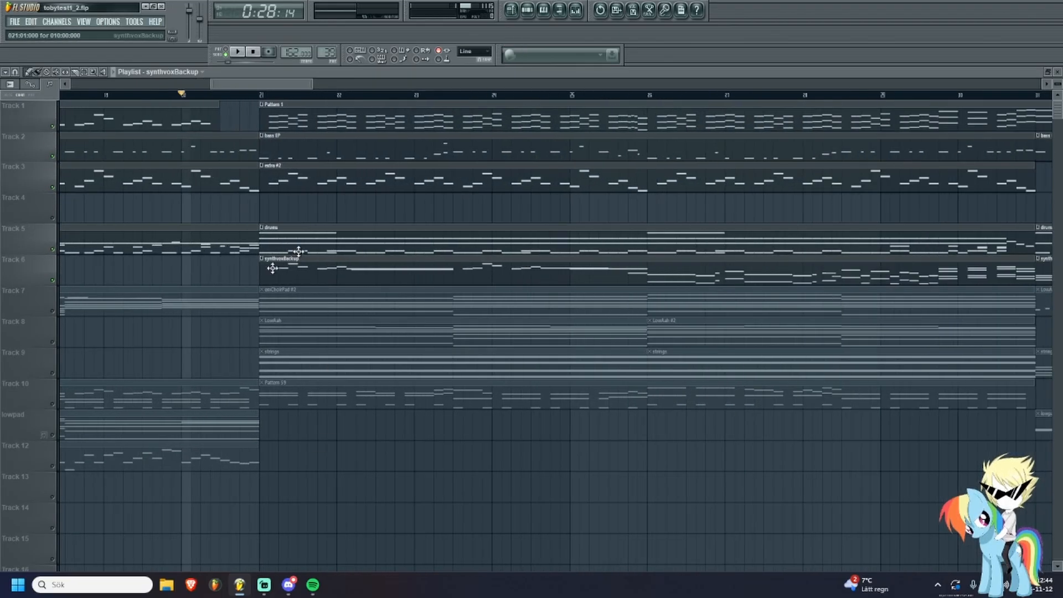
Play Tracks 1, 2, 3, 5 and 6 together from around bar 19 into bar 30, and stop playback.
scroll(410, 418, down, 2)
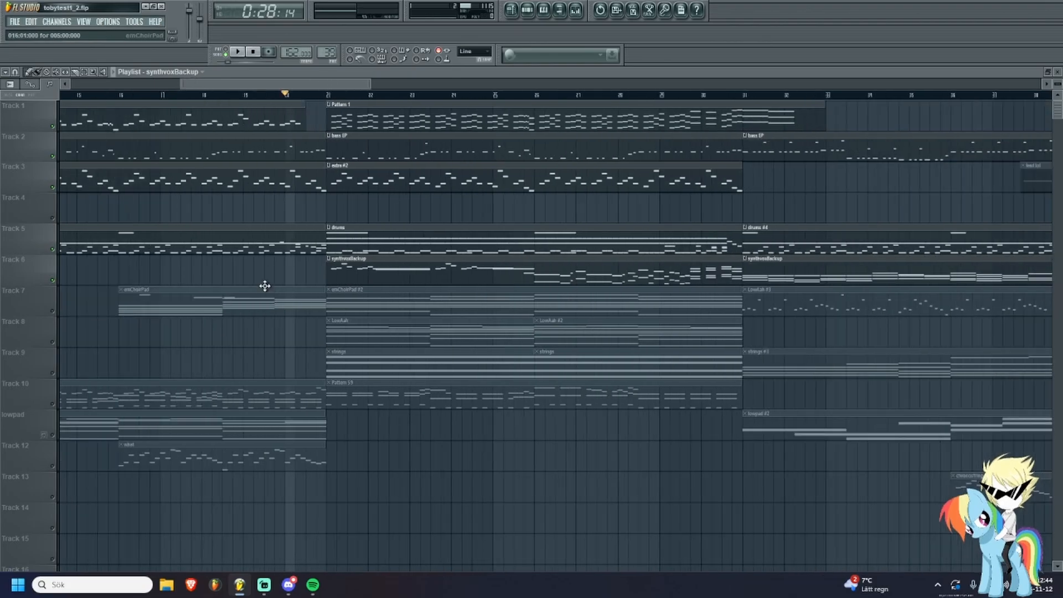
click(279, 96)
click(259, 96)
scroll(327, 228, up, 2)
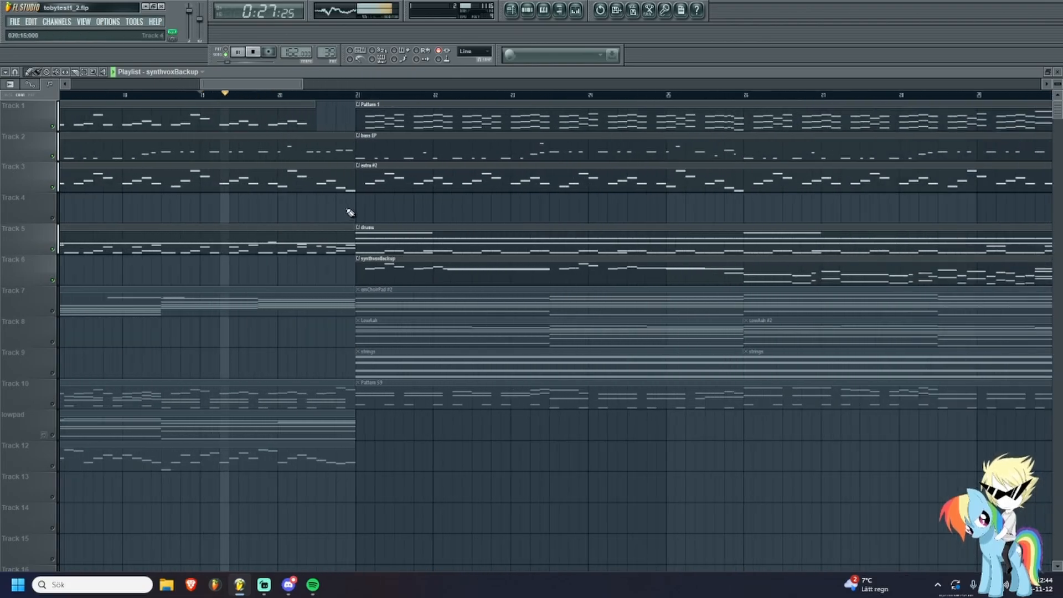
scroll(365, 218, down, 2)
scroll(467, 238, up, 2)
scroll(289, 433, down, 1)
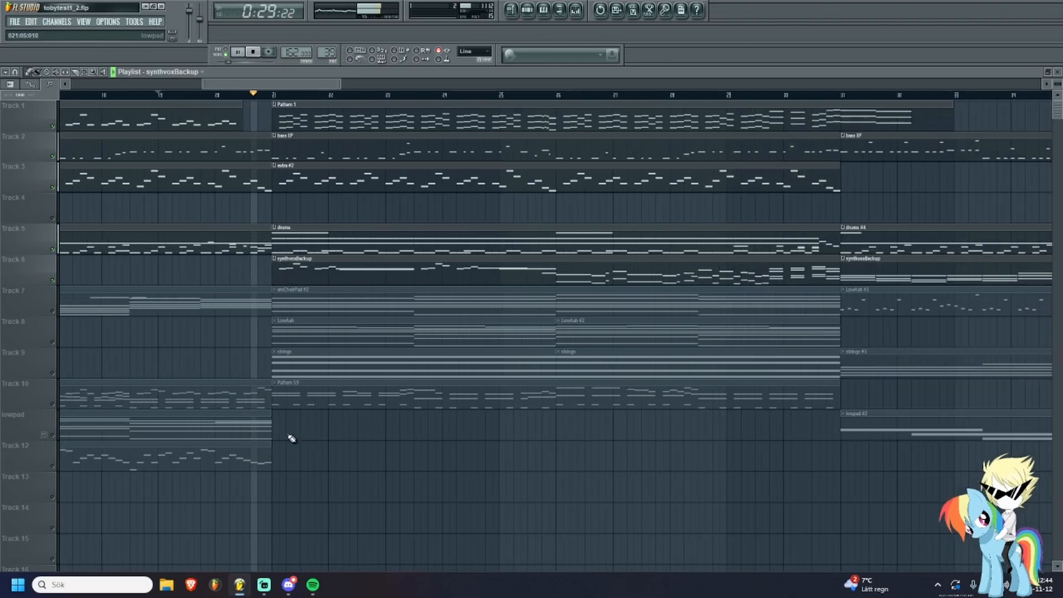
scroll(204, 354, down, 1)
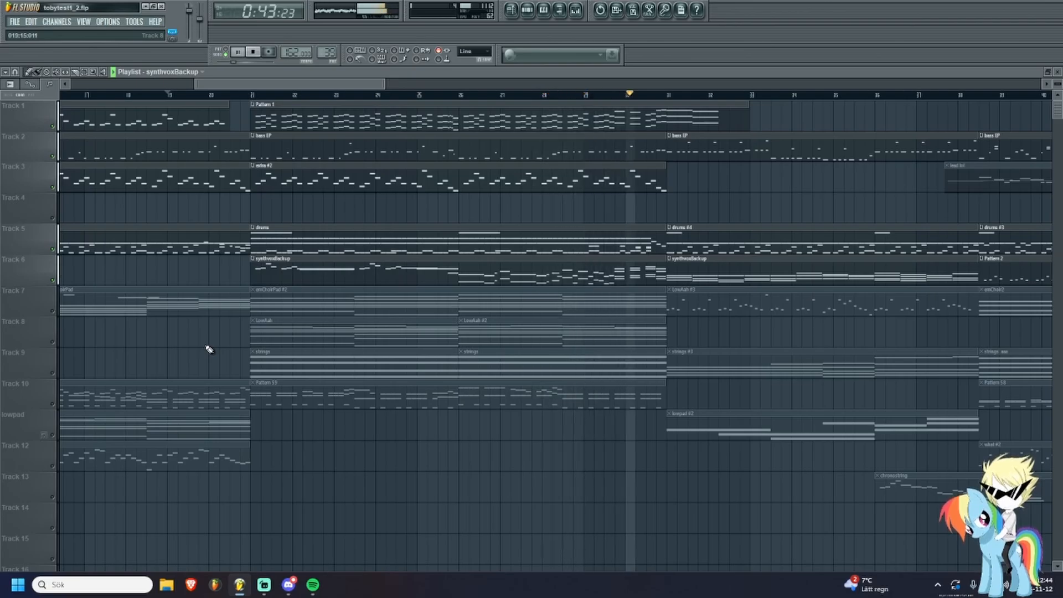
key(space)
Open synthvoxBackup in the piano roll and inspect the channel settings of its synthvoxBackup and Touhou instruments.
double_click(368, 273)
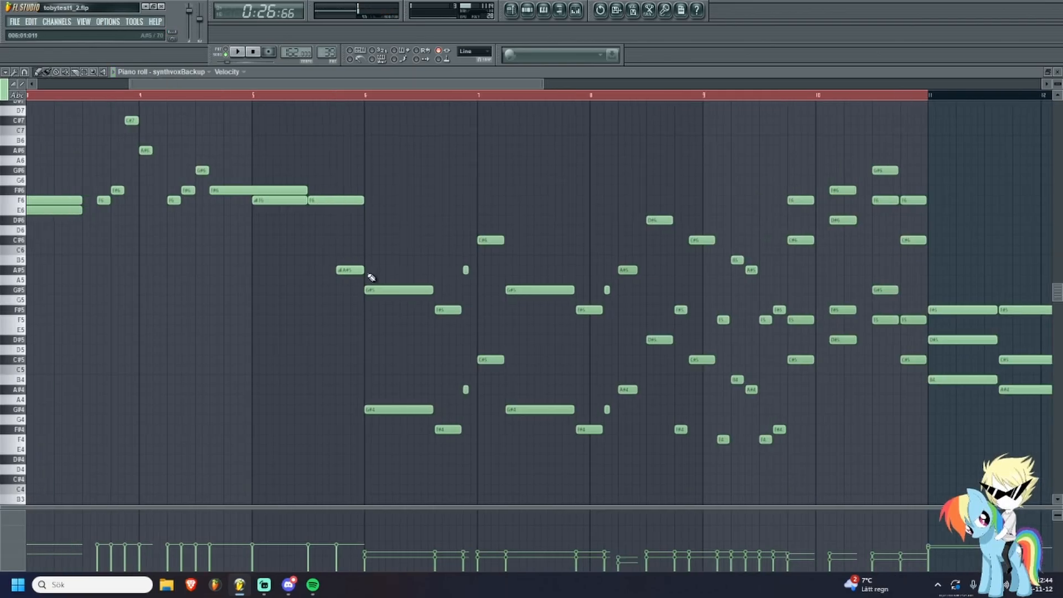
click(528, 10)
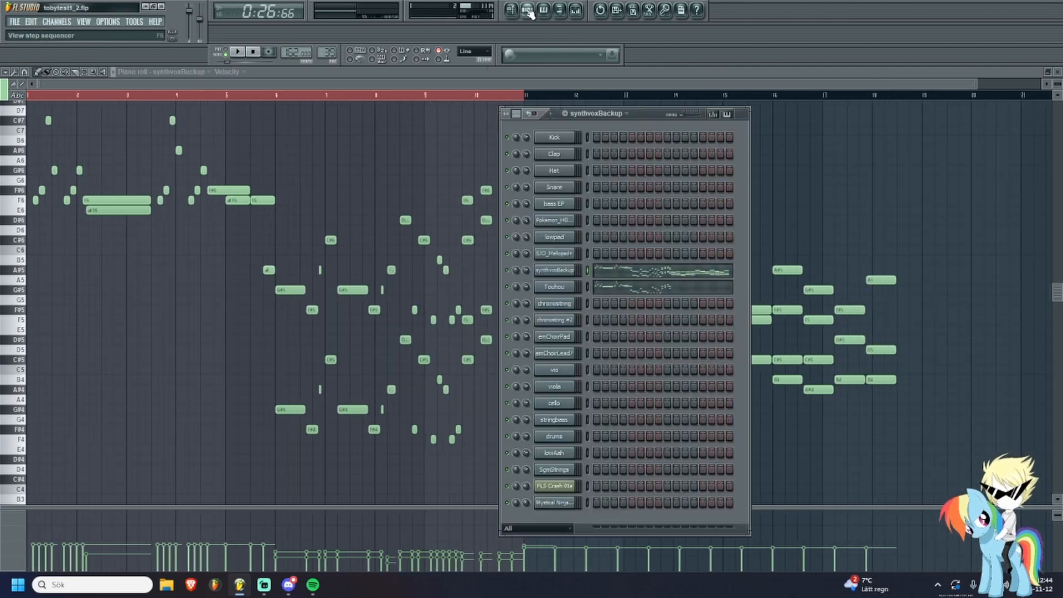
click(569, 270)
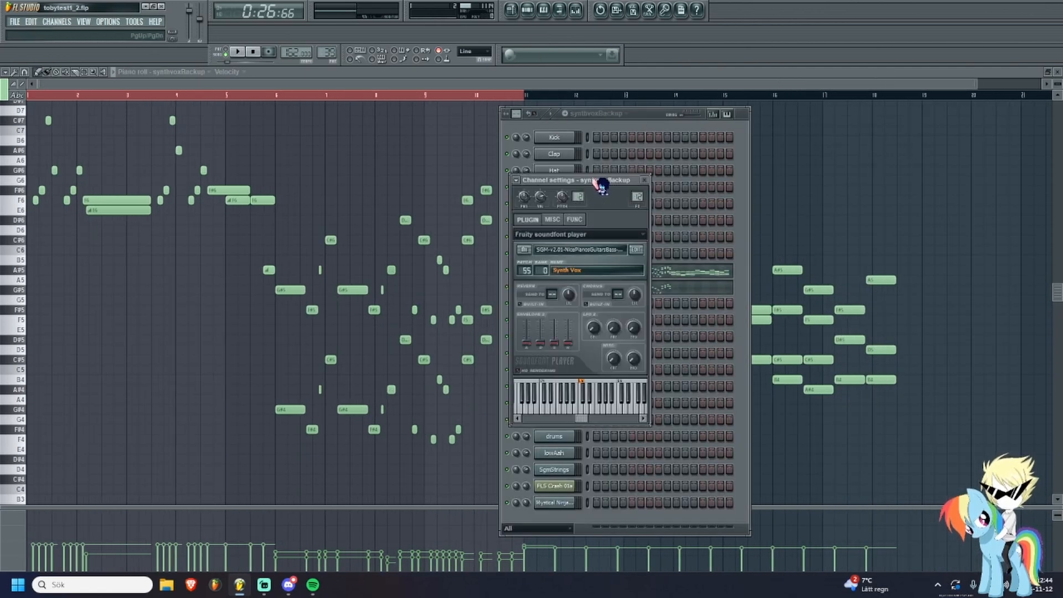
drag(601, 187, 640, 180)
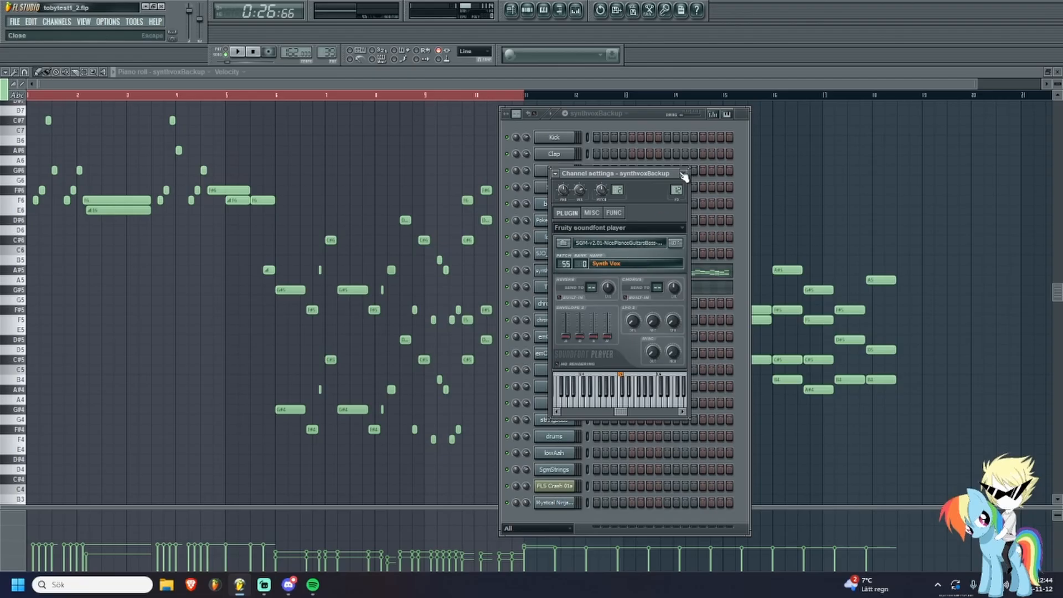
click(687, 176)
click(559, 286)
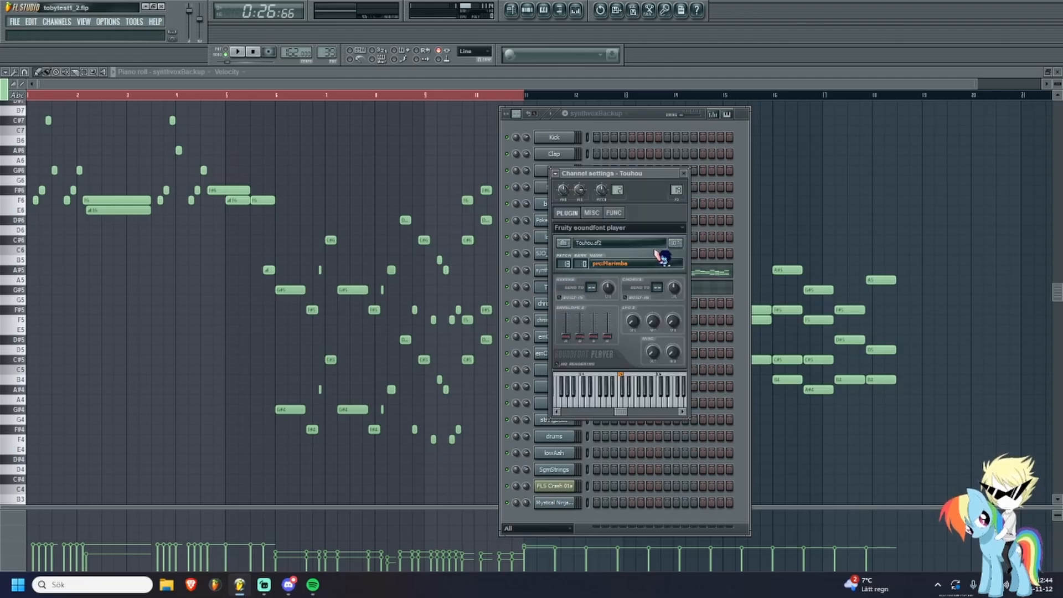
click(683, 174)
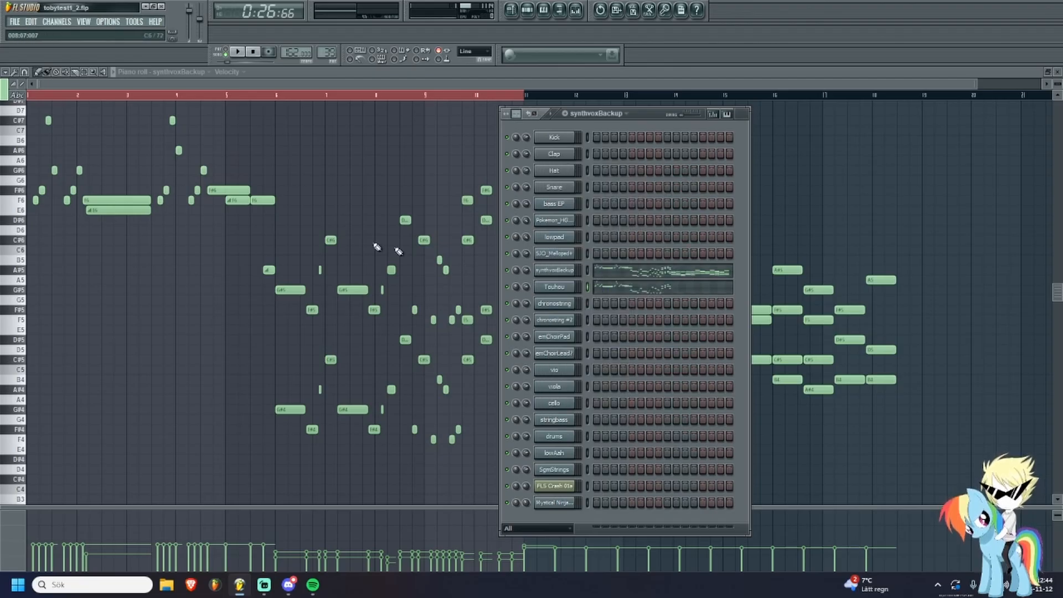
Return to the playlist, mute Tracks 6, 5, 3, 2 and 1 so only Track 7 is active, and start playback.
key(F5)
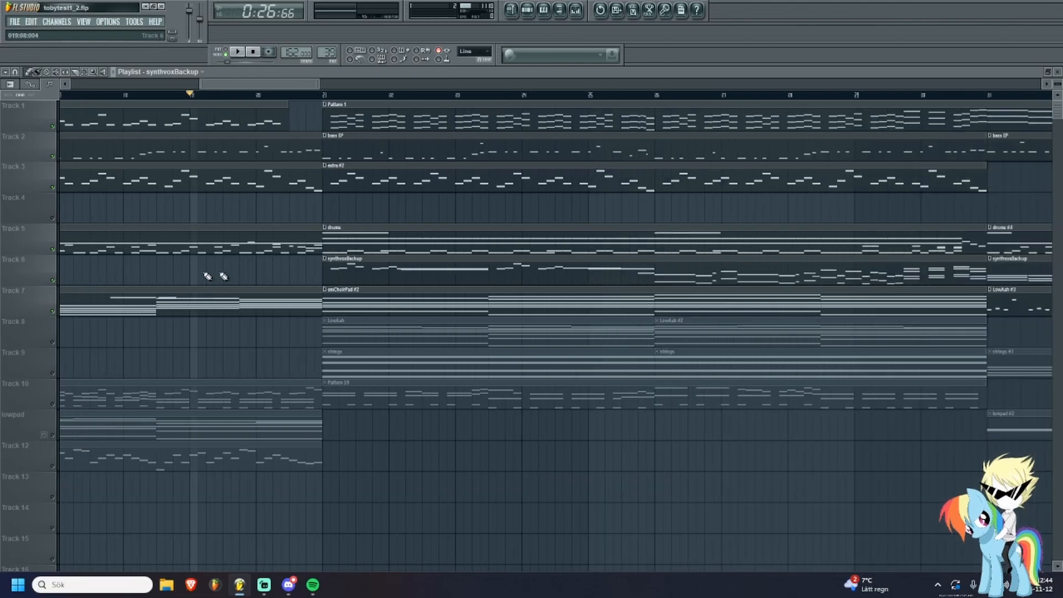
click(52, 280)
click(53, 249)
click(53, 188)
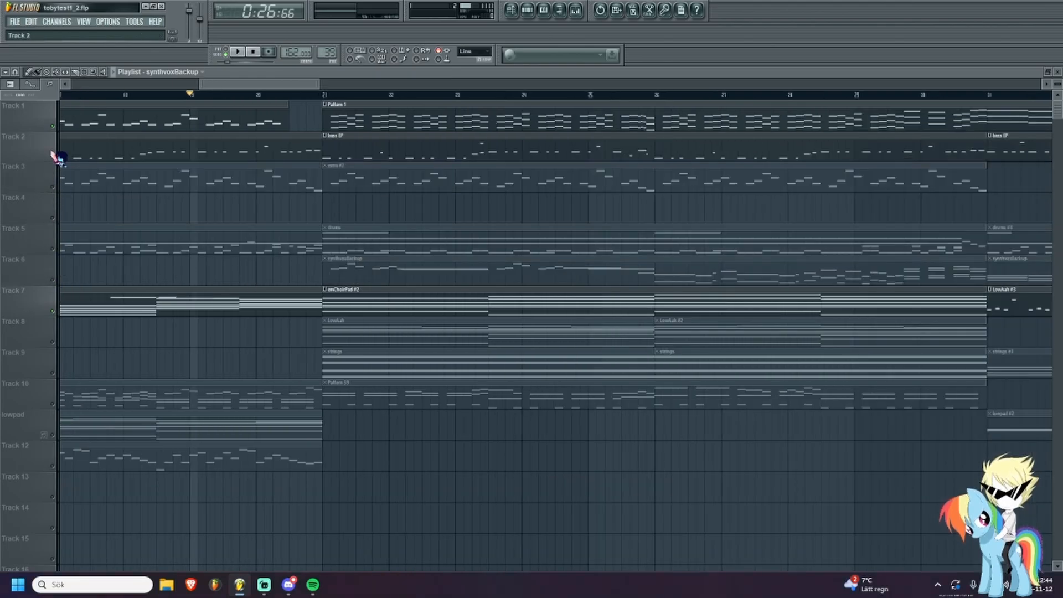
click(52, 156)
click(53, 125)
key(space)
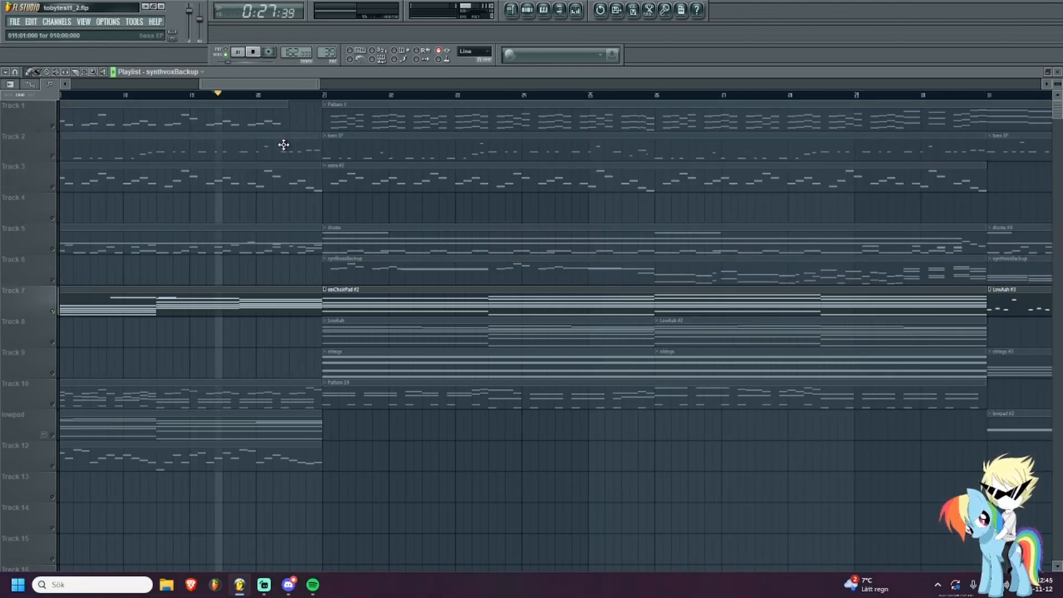
Open Track 7's emChoirPad #2 clip in the piano roll, follow its chords into bar 9, and stop playback.
click(392, 306)
double_click(392, 306)
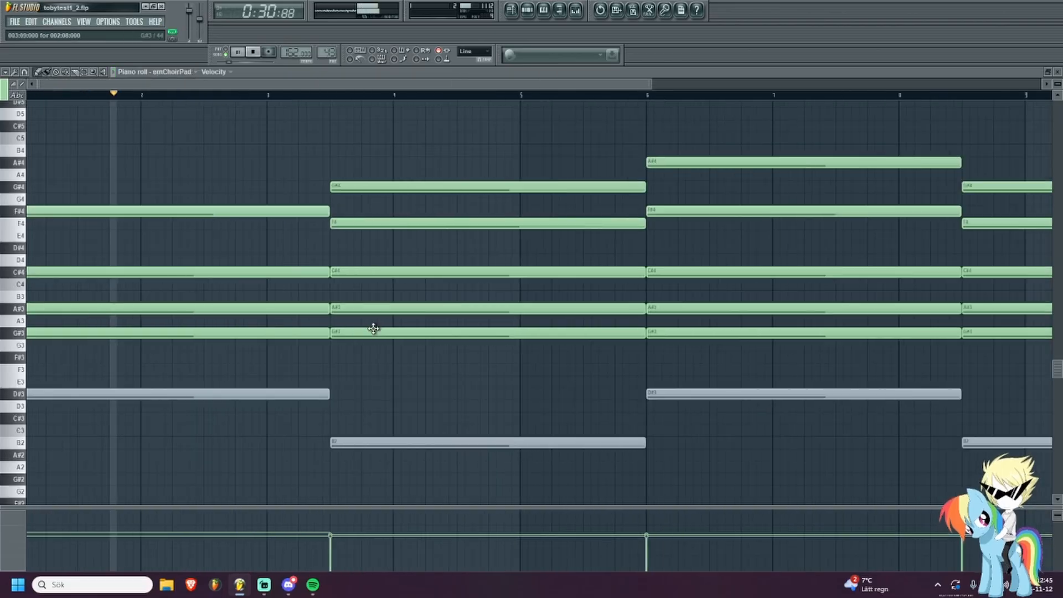
scroll(363, 297, down, 3)
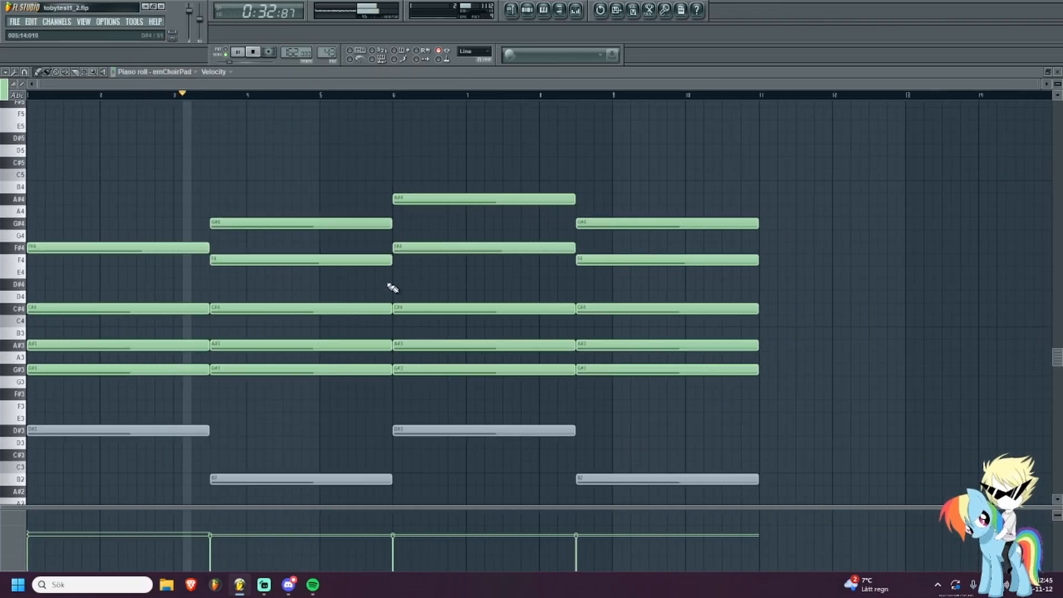
drag(402, 284, 375, 275)
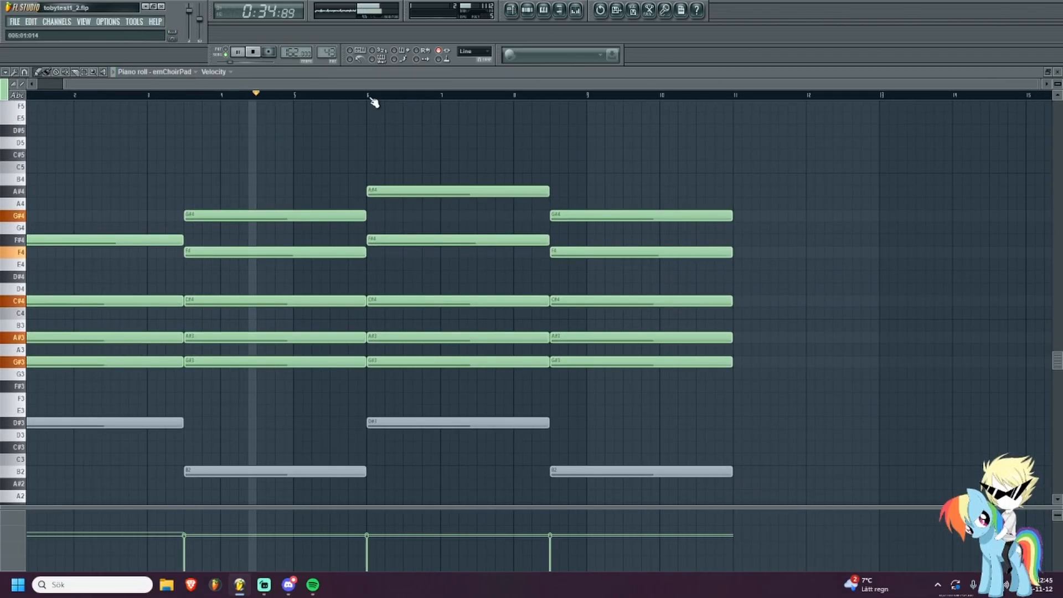
drag(626, 162, 734, 180)
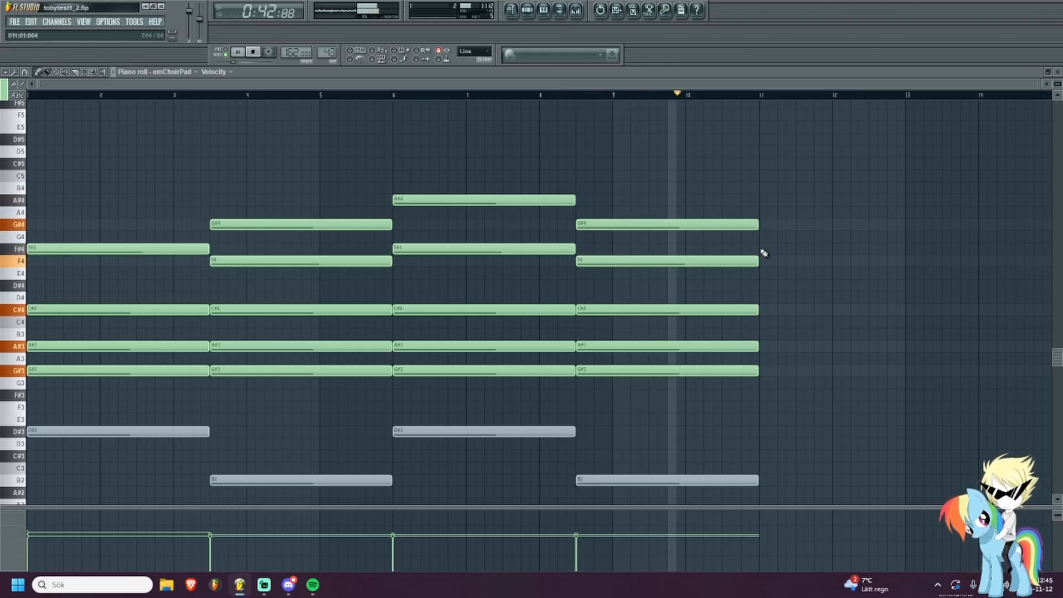
mouse_move(764, 253)
mouse_down()
mouse_move(669, 244)
mouse_move(761, 250)
mouse_up()
key(space)
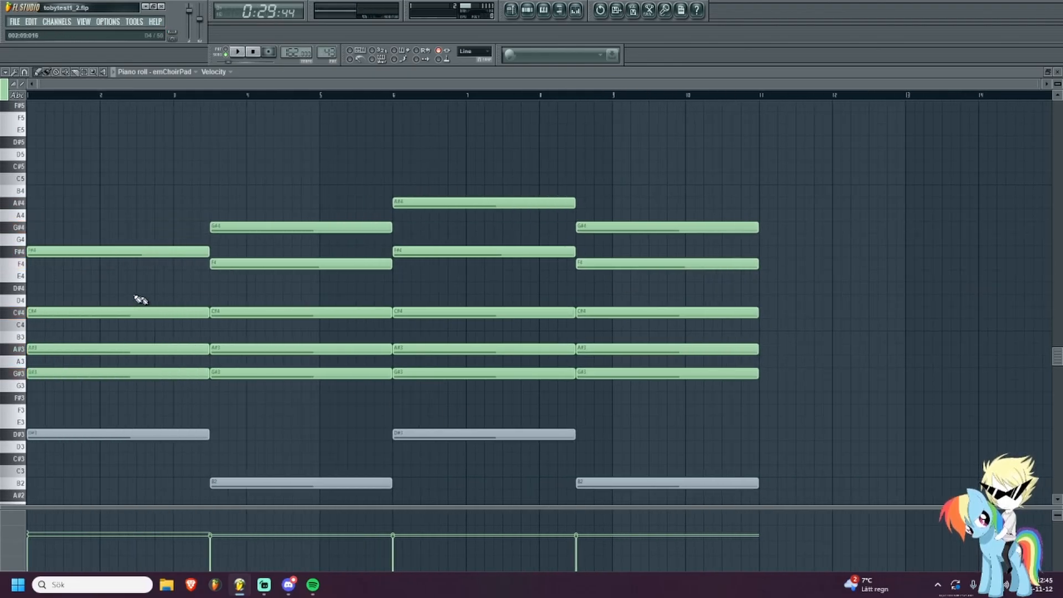
Point out the upper voices of the emChoirPad #2 chords by selecting the notes from F4 to A#4.
drag(135, 283, 702, 147)
click(165, 292)
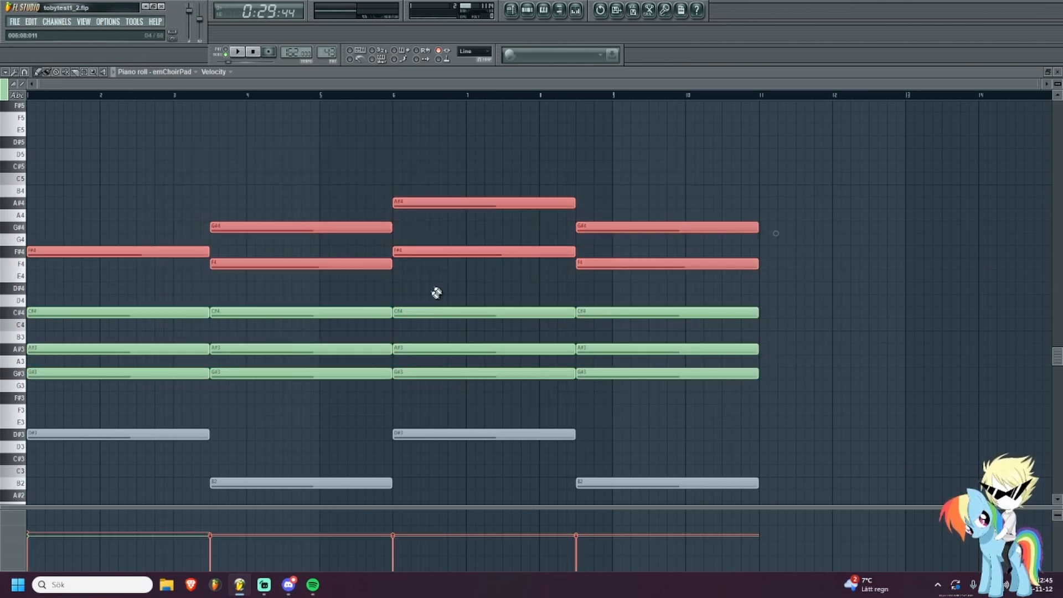
click(332, 178)
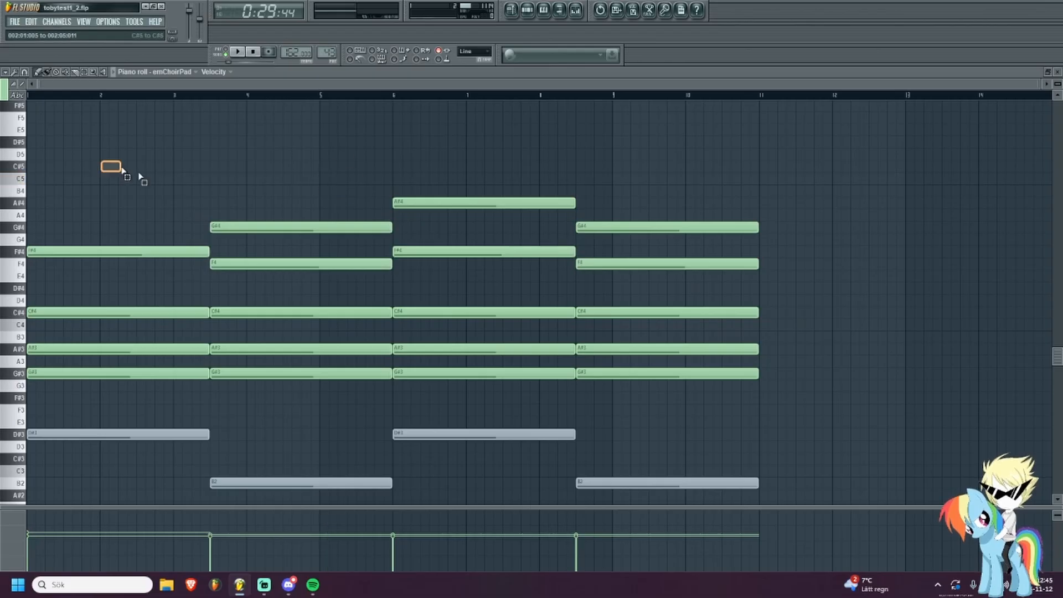
drag(122, 168, 688, 260)
click(580, 178)
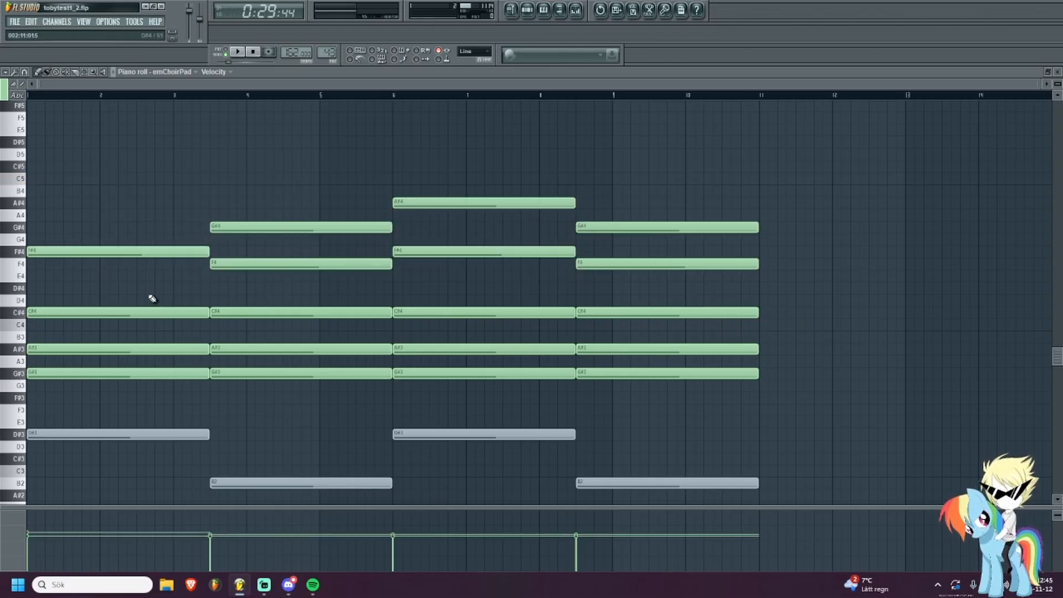
drag(138, 282, 736, 391)
drag(698, 284, 126, 124)
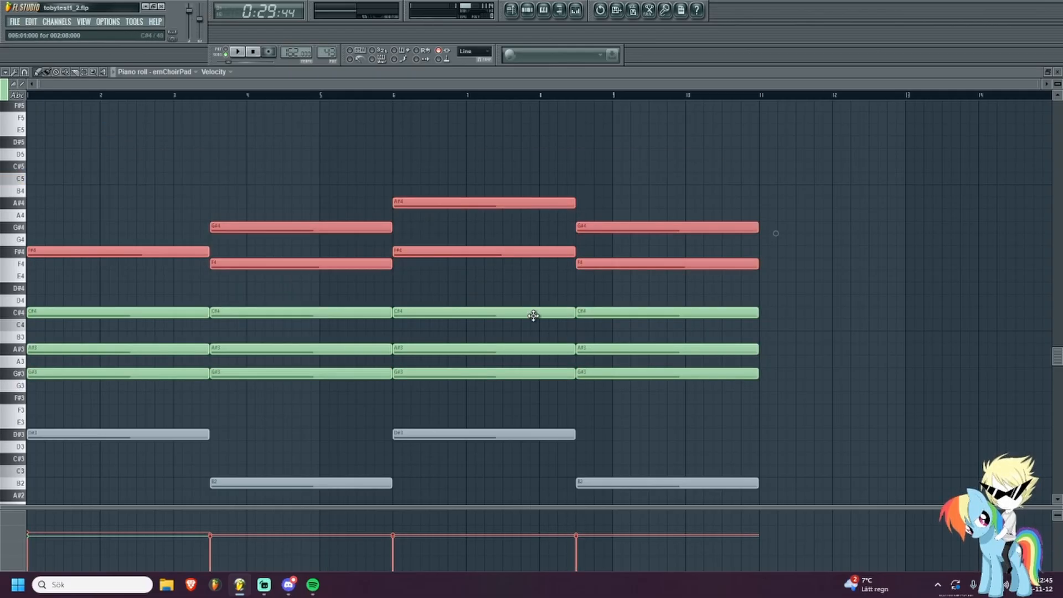
Solo Track 8 in the playlist, open its first LowAah clip in the piano roll, and play it.
key(F5)
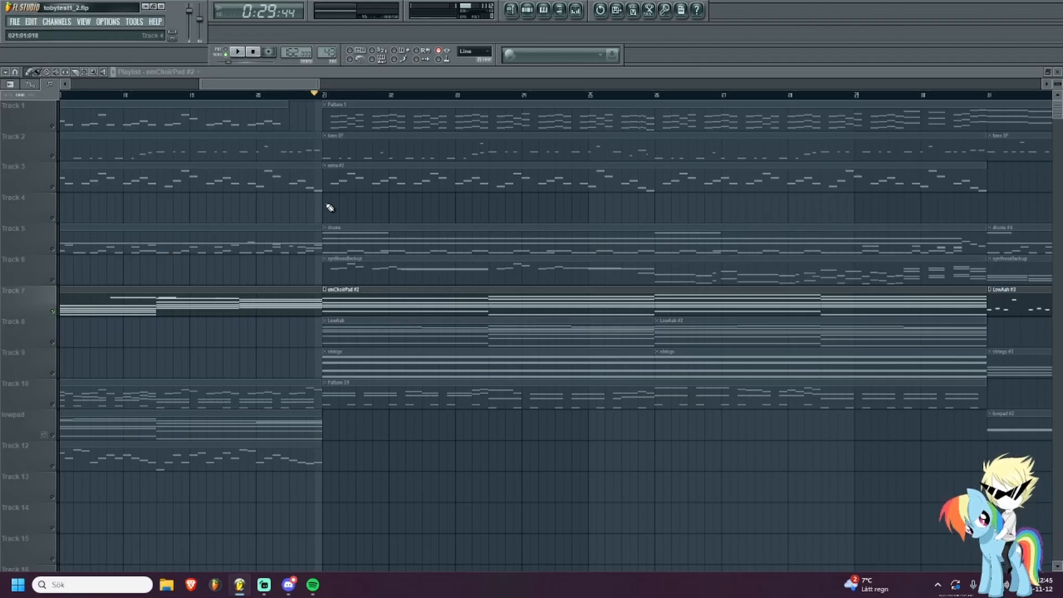
mouse_move(387, 219)
mouse_down()
mouse_move(370, 218)
mouse_move(381, 218)
mouse_up()
double_click(334, 326)
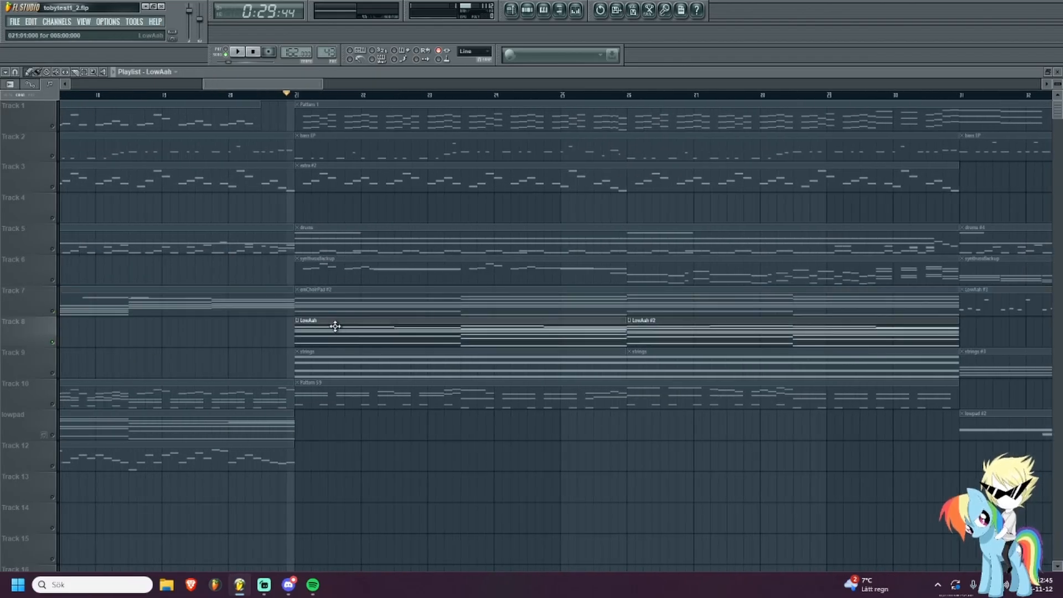
key(F5)
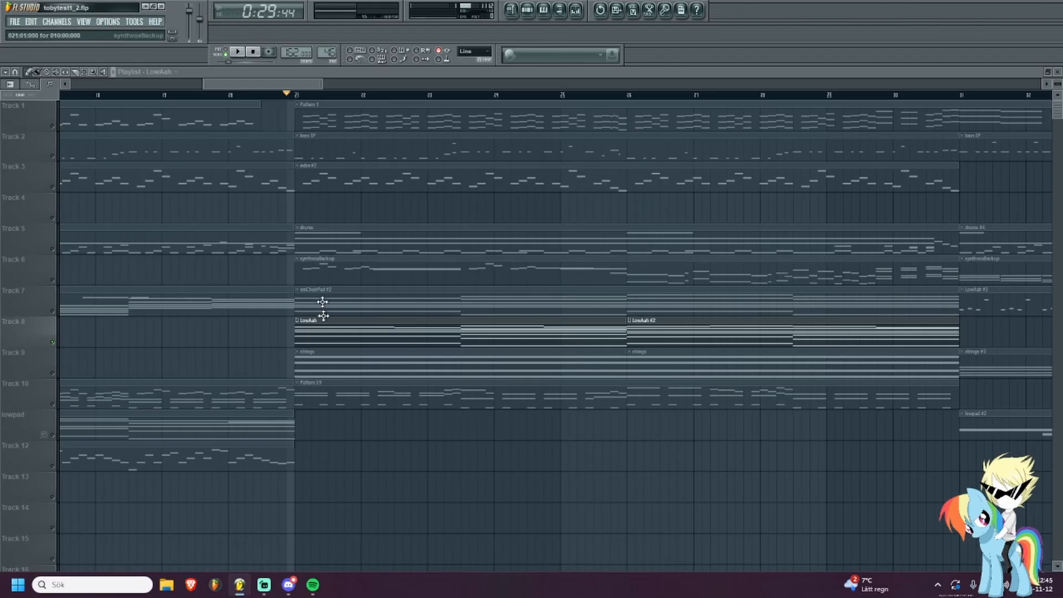
double_click(337, 332)
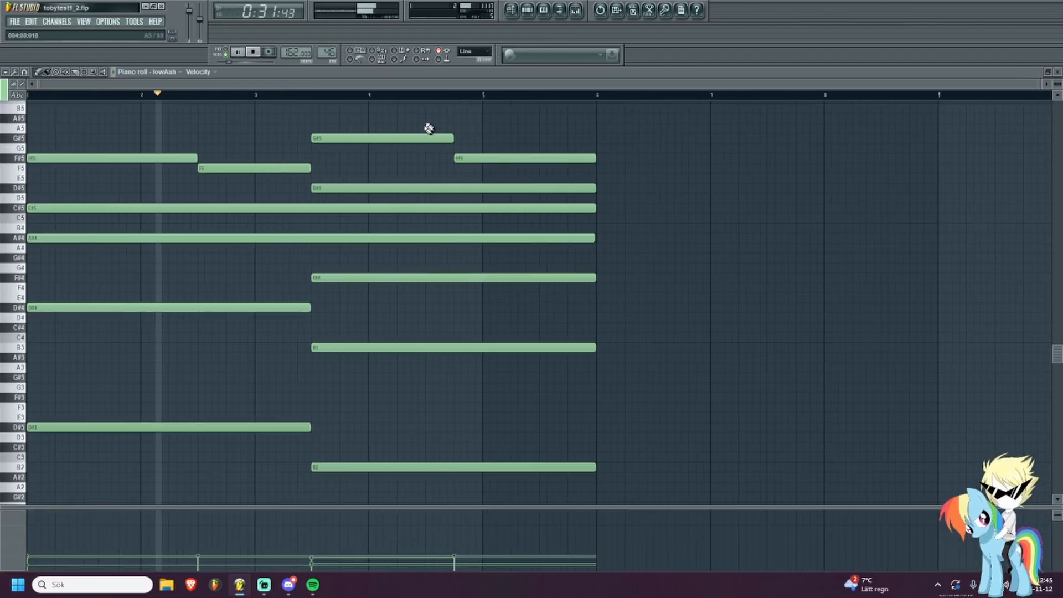
Inspect the lowAah instrument's channel settings during playback, close them, and return to the playlist.
key(F6)
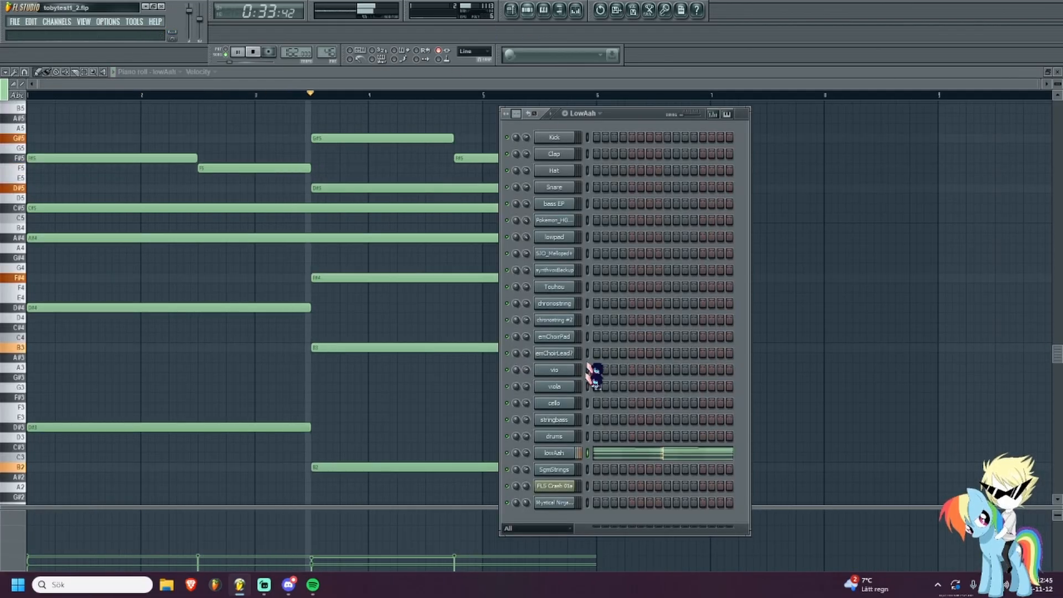
click(556, 454)
click(686, 173)
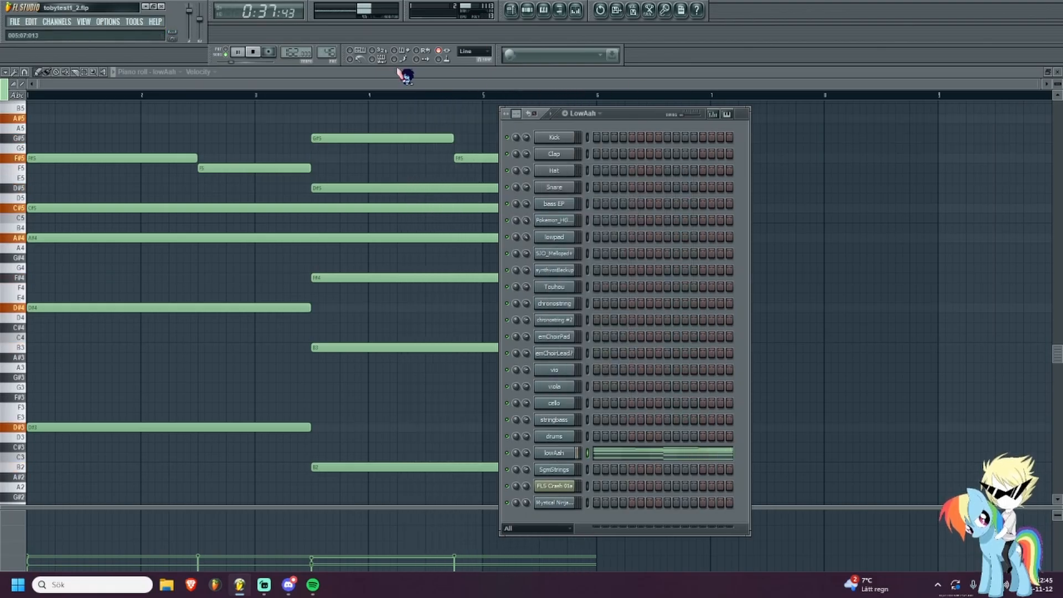
click(512, 12)
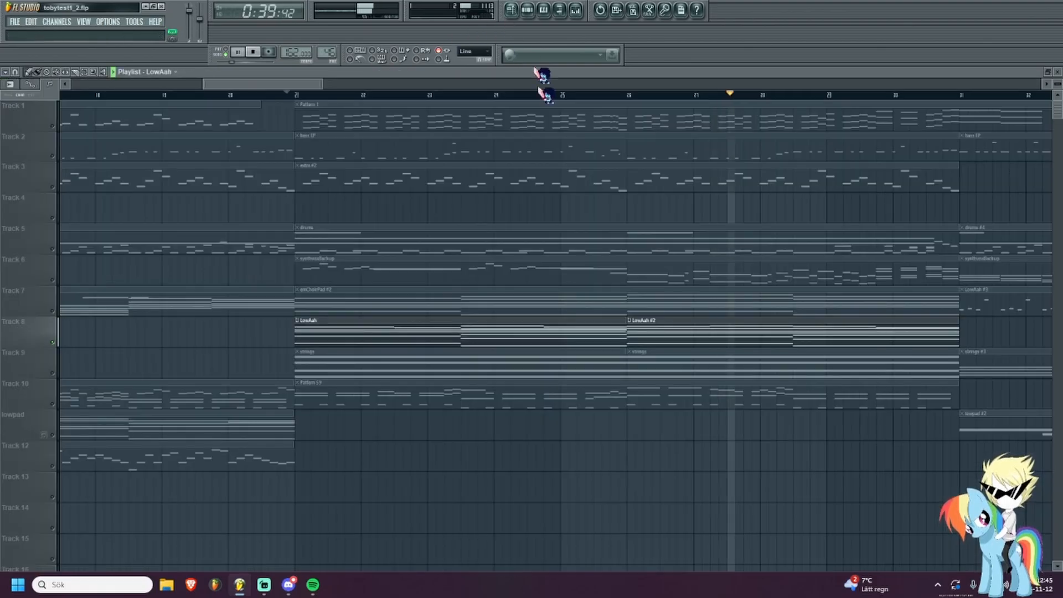
Open the LowAah #2 clip in the piano roll, follow its chords into bar 5, and stop playback.
double_click(669, 332)
scroll(517, 315, up, 3)
scroll(509, 311, down, 4)
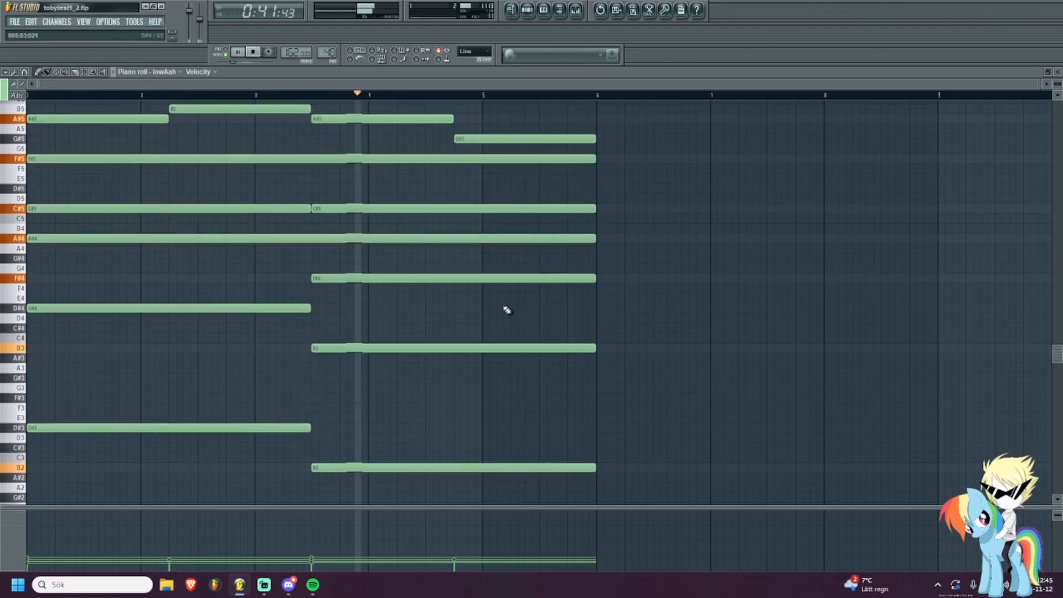
scroll(503, 307, up, 1)
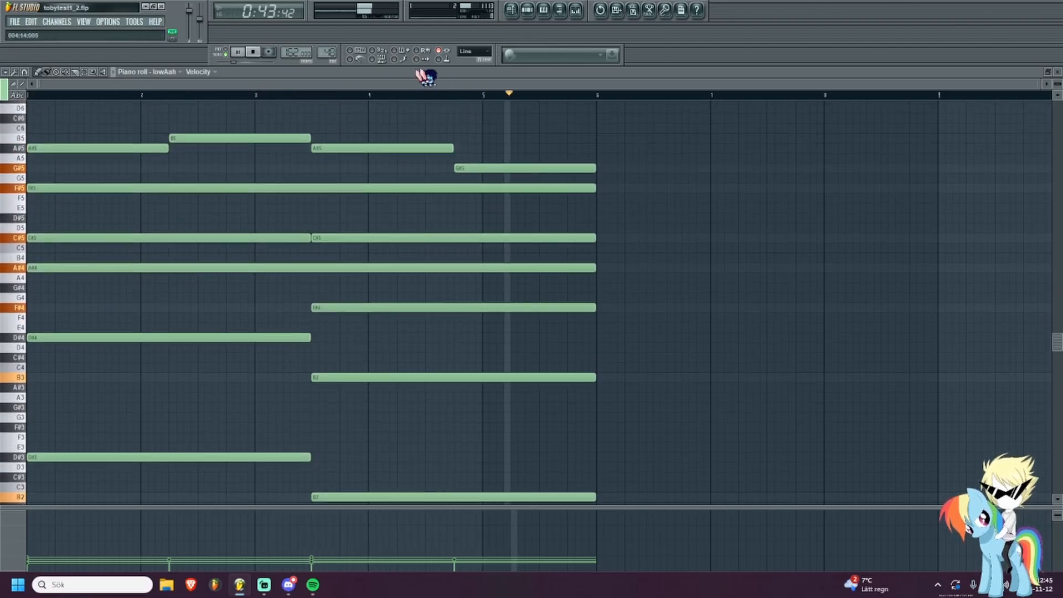
key(space)
Return to the playlist, mute Track 8 so only Track 9's strings are active, and set the playback position at bar 21.
click(526, 12)
click(513, 11)
scroll(558, 332, down, 2)
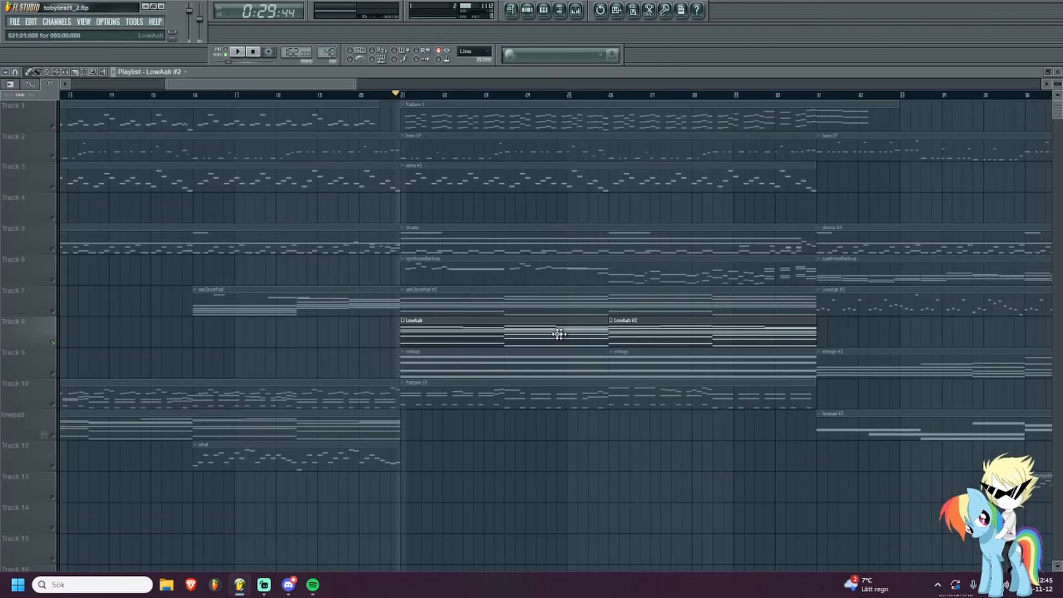
double_click(558, 332)
scroll(443, 335, up, 2)
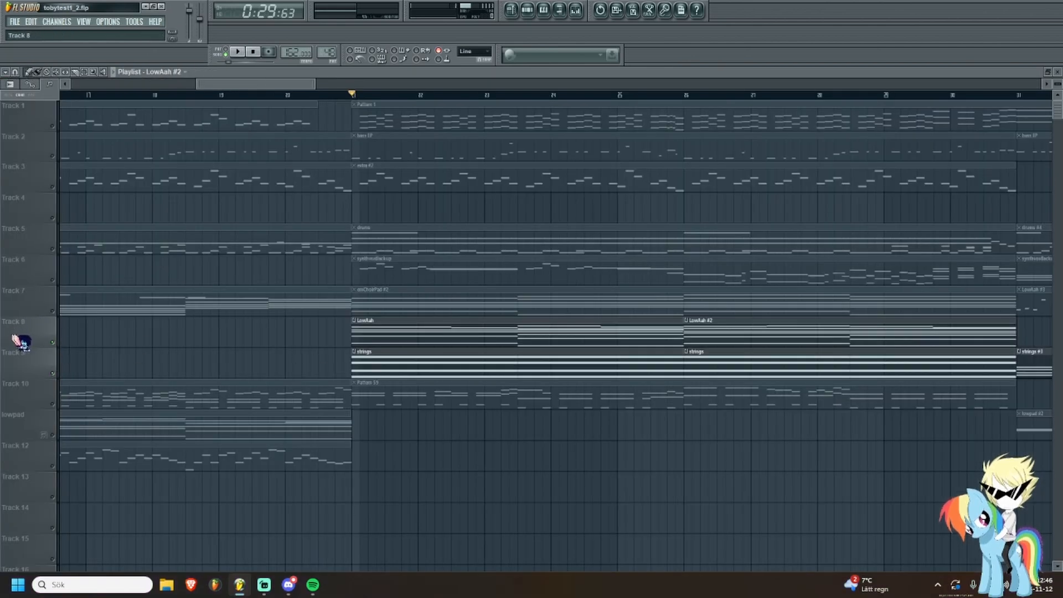
click(52, 343)
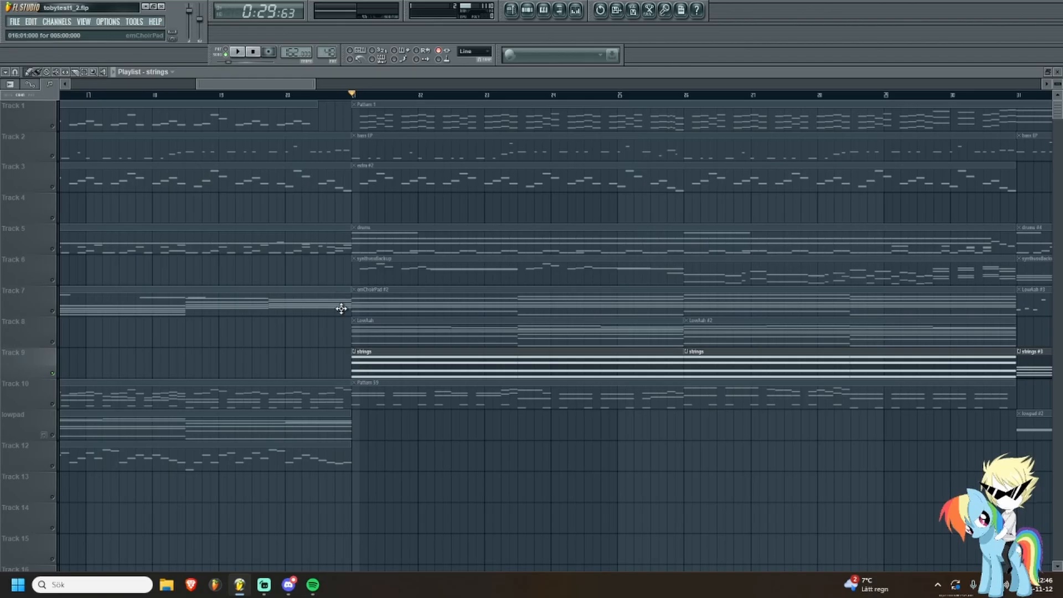
scroll(341, 308, down, 2)
scroll(289, 358, up, 2)
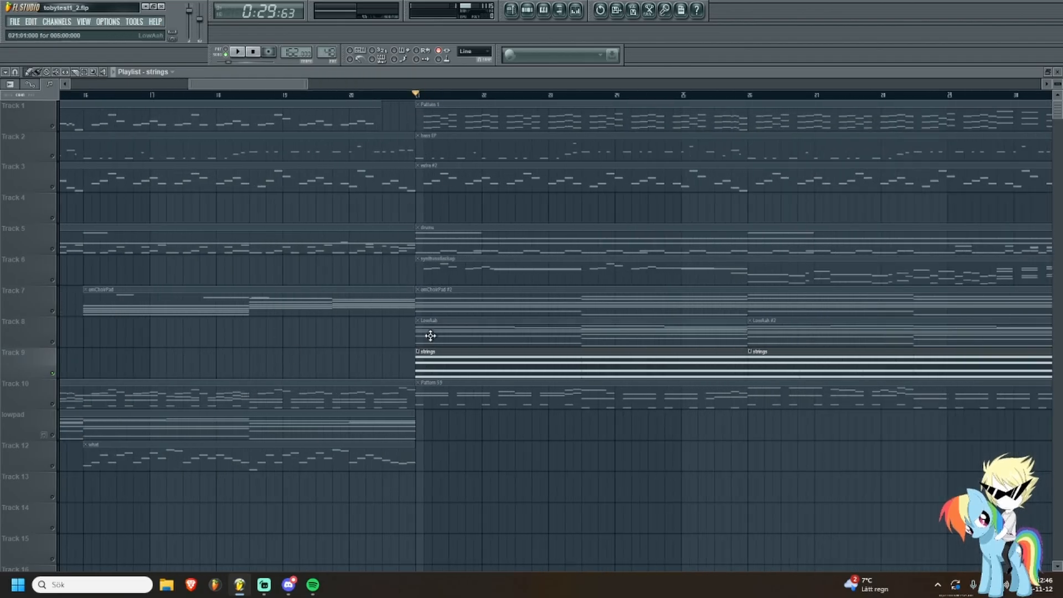
Open Track 9's first strings clip in the piano roll and inspect the SgmStrings channel's soundfont settings.
double_click(429, 369)
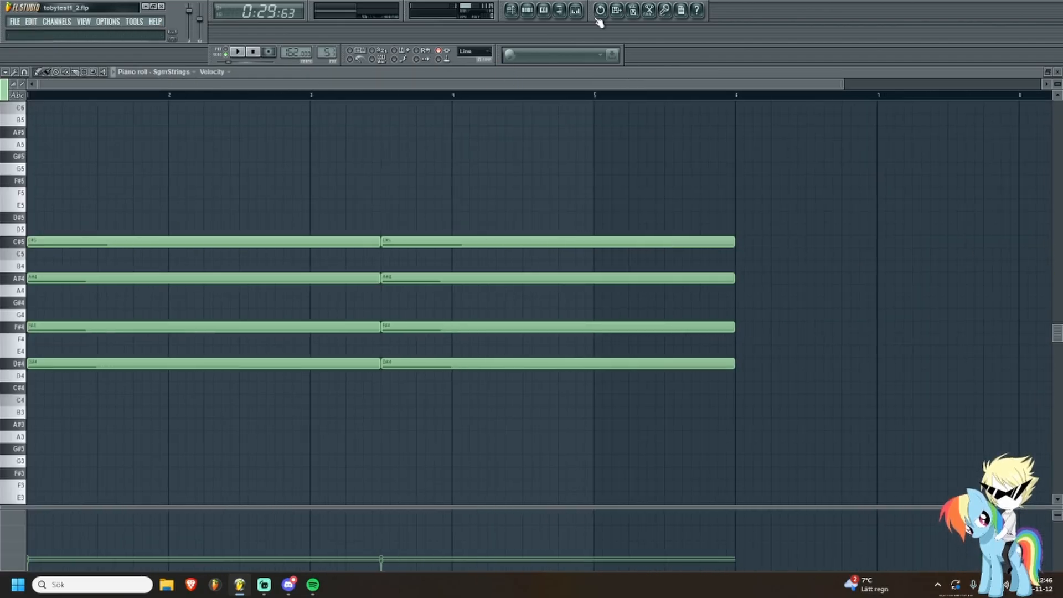
click(527, 11)
click(574, 472)
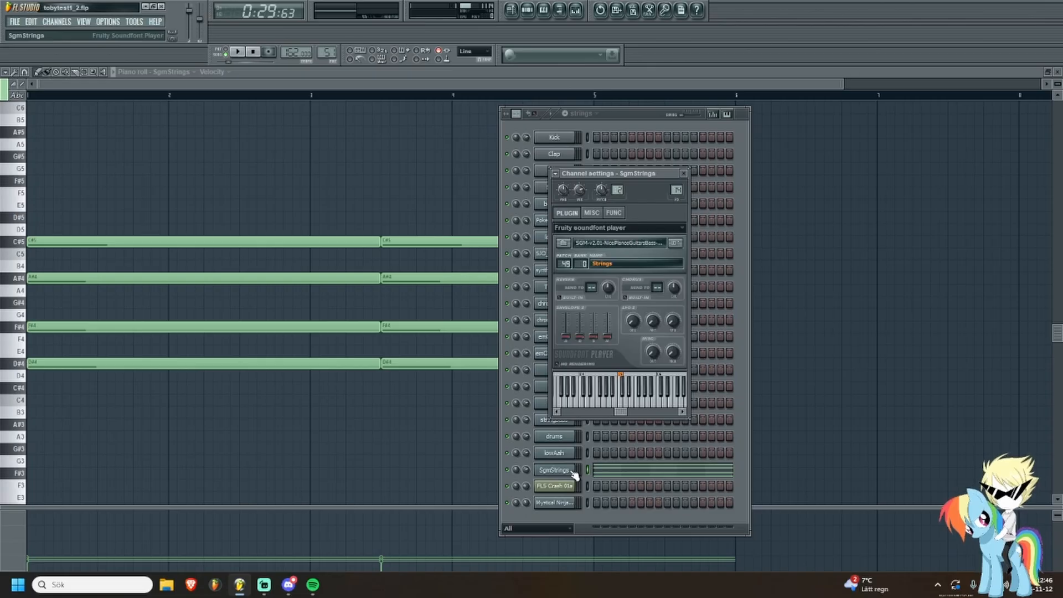
click(573, 472)
Play the strings chords, hide the step sequencer to follow the sustained notes, and stop playback.
key(space)
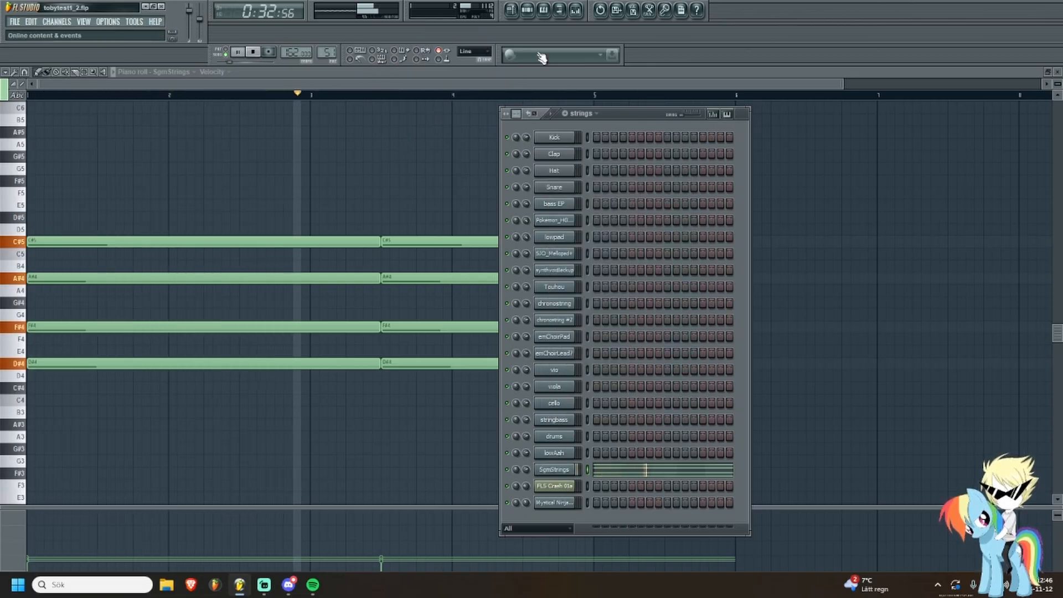
click(531, 16)
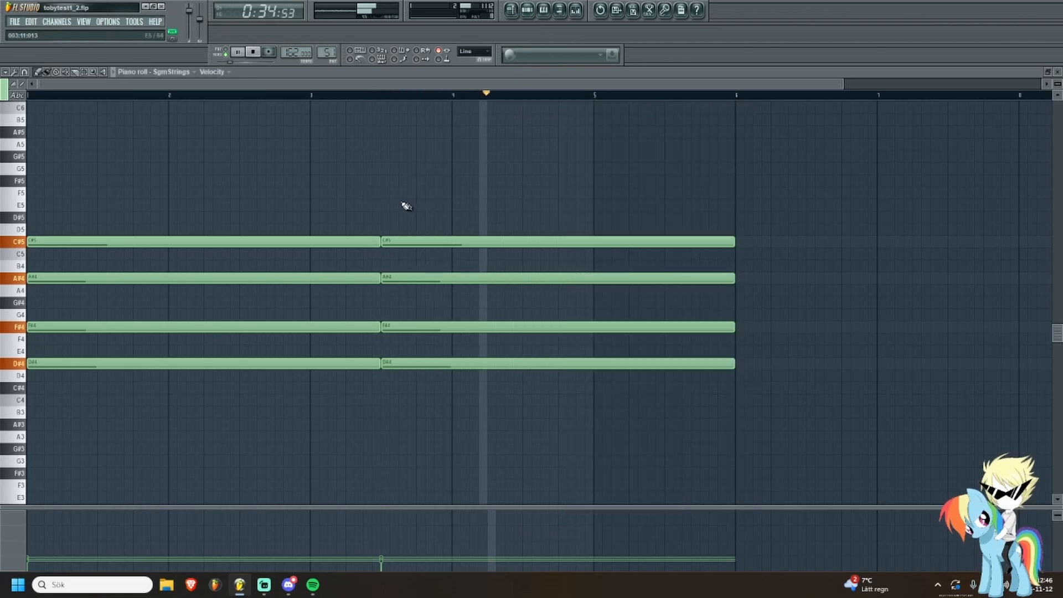
key(space)
scroll(199, 290, down, 2)
scroll(200, 290, down, 1)
scroll(119, 360, up, 3)
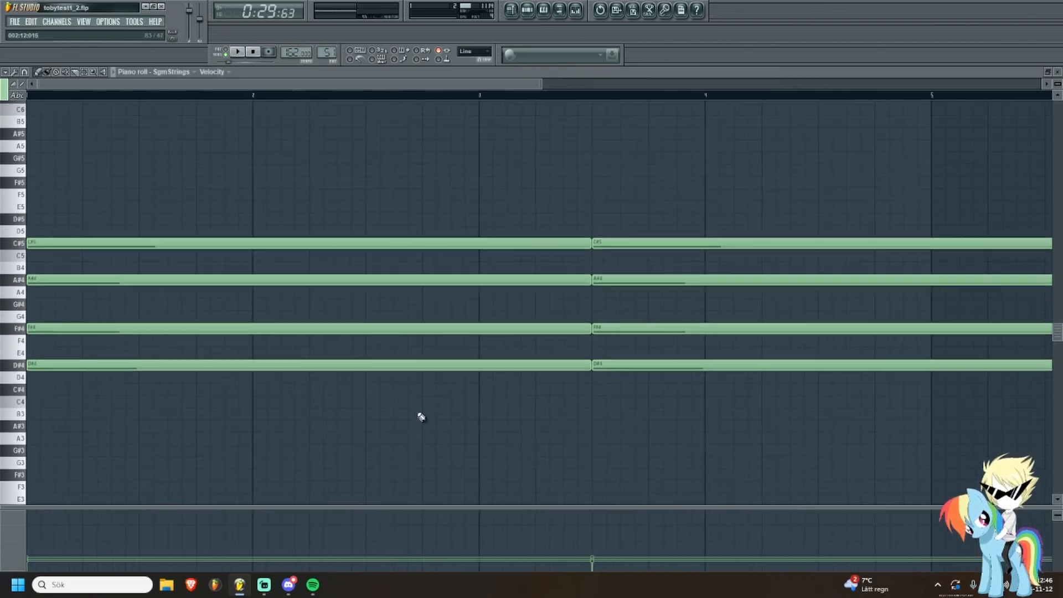
scroll(421, 415, down, 1)
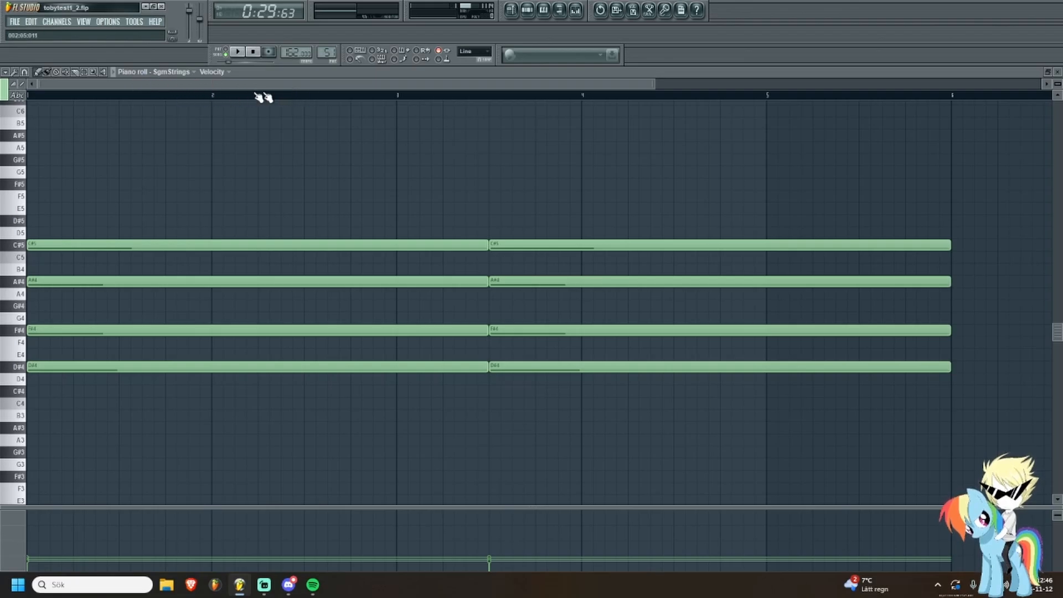
Play the strings pattern briefly on its own, pause it, return to the playlist, and close the reference manual.
click(119, 75)
click(117, 74)
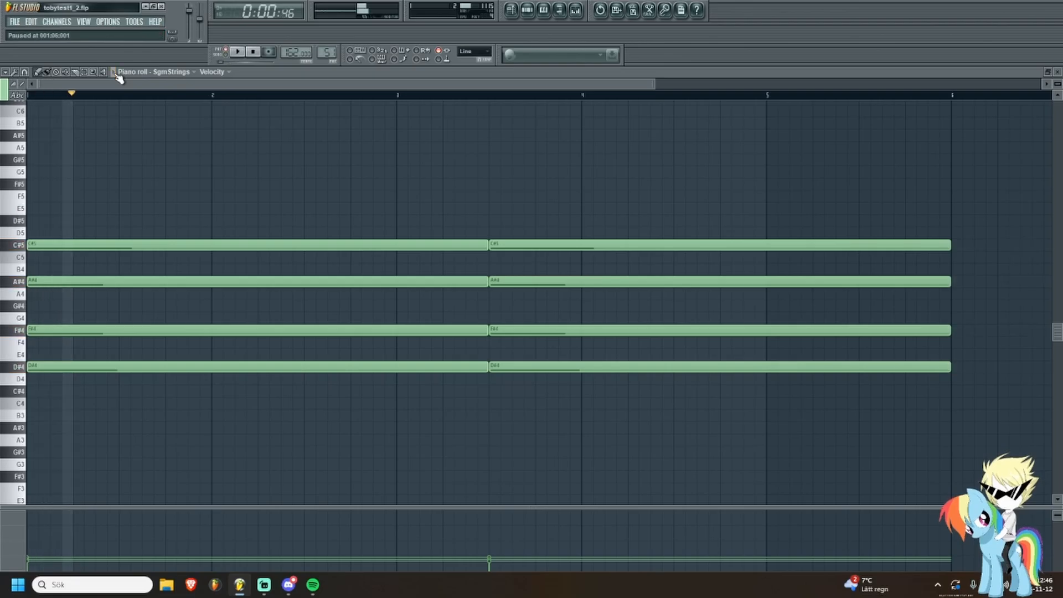
click(517, 14)
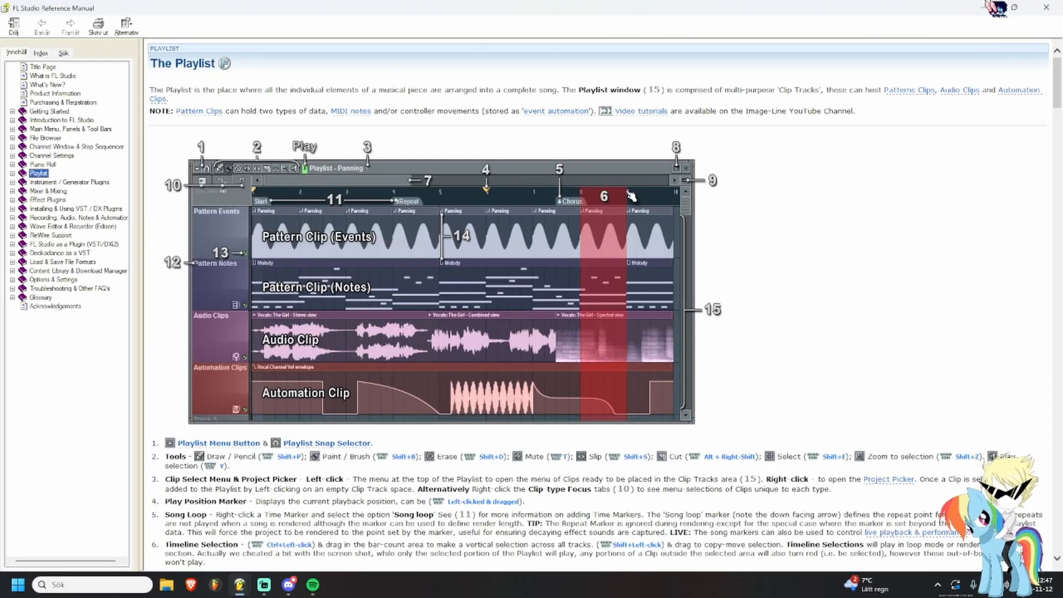
click(1045, 7)
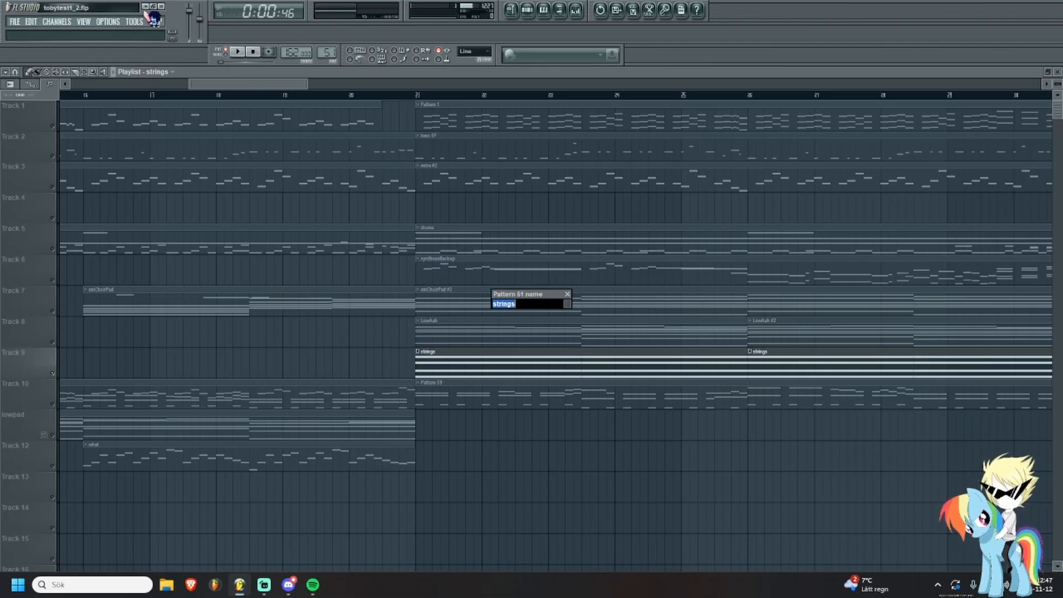
Rename the strings pattern as test and reopen its notes in the piano roll.
text(test)
key(Return)
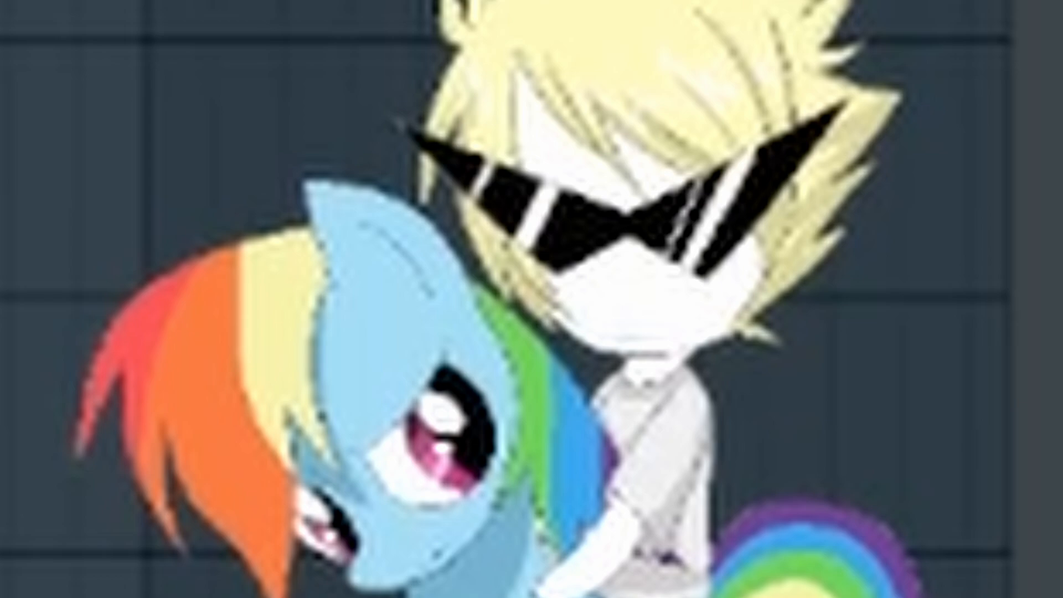
key(F7)
Add a D#4, F#4, A#4 and C#5 chord about two and a half bars long at bar 7, and position playback there.
scroll(348, 266, down, 2)
scroll(716, 344, up, 4)
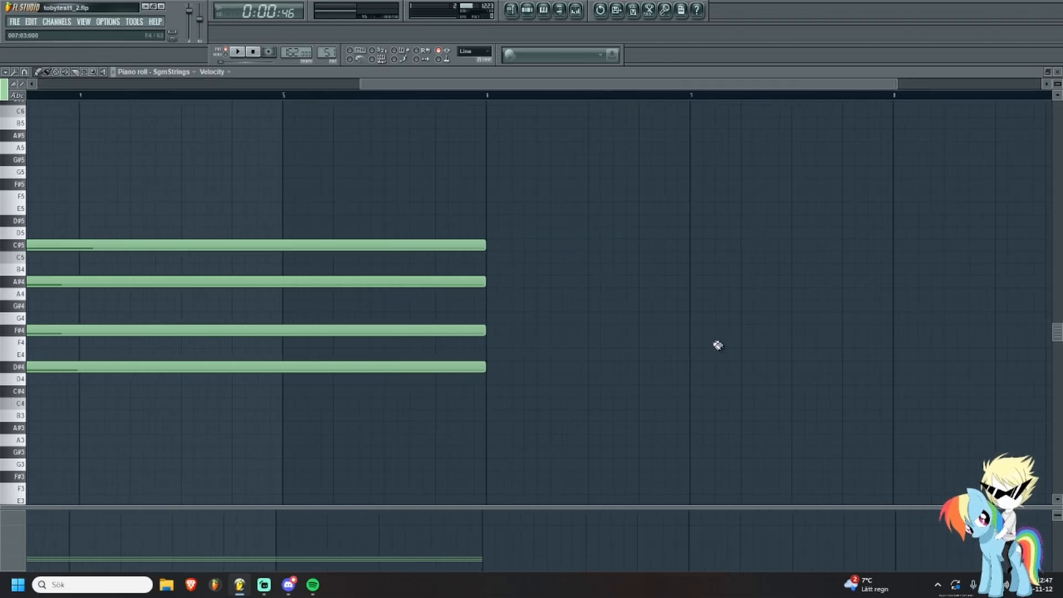
scroll(267, 308, down, 2)
scroll(237, 332, down, 3)
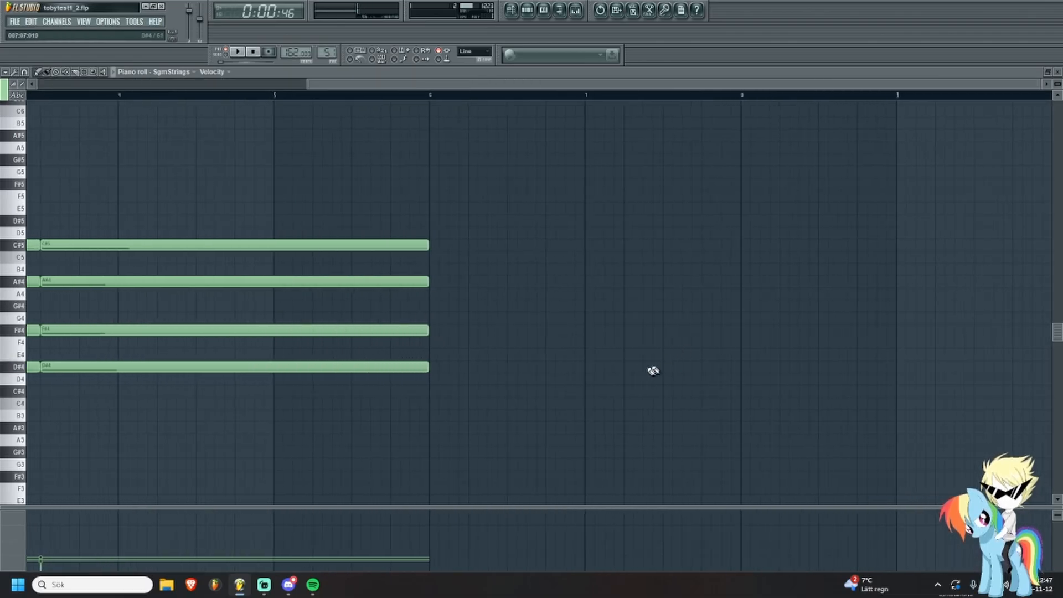
scroll(676, 349, up, 4)
drag(695, 330, 467, 337)
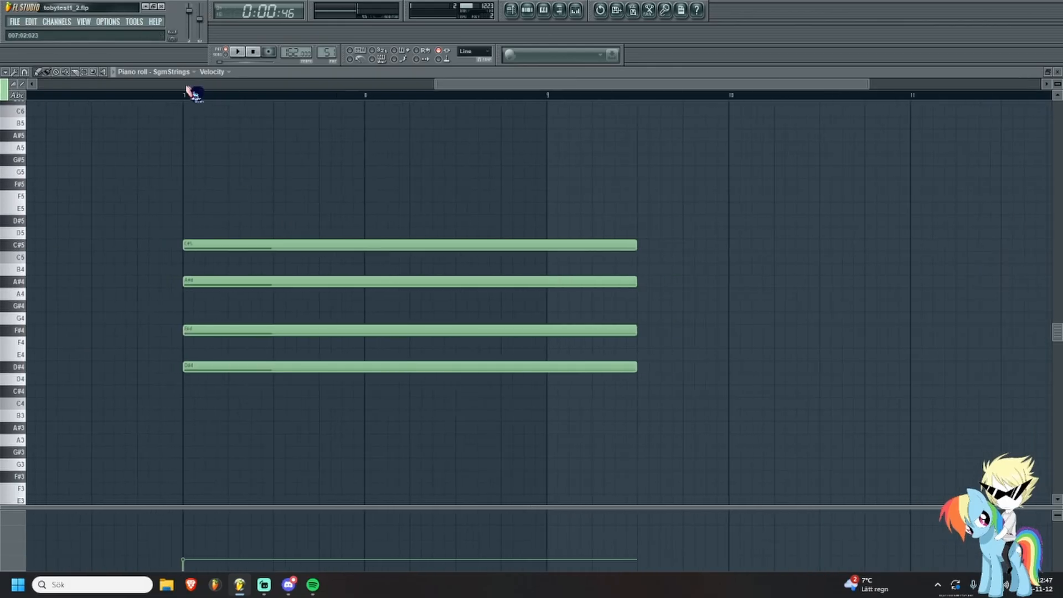
click(185, 94)
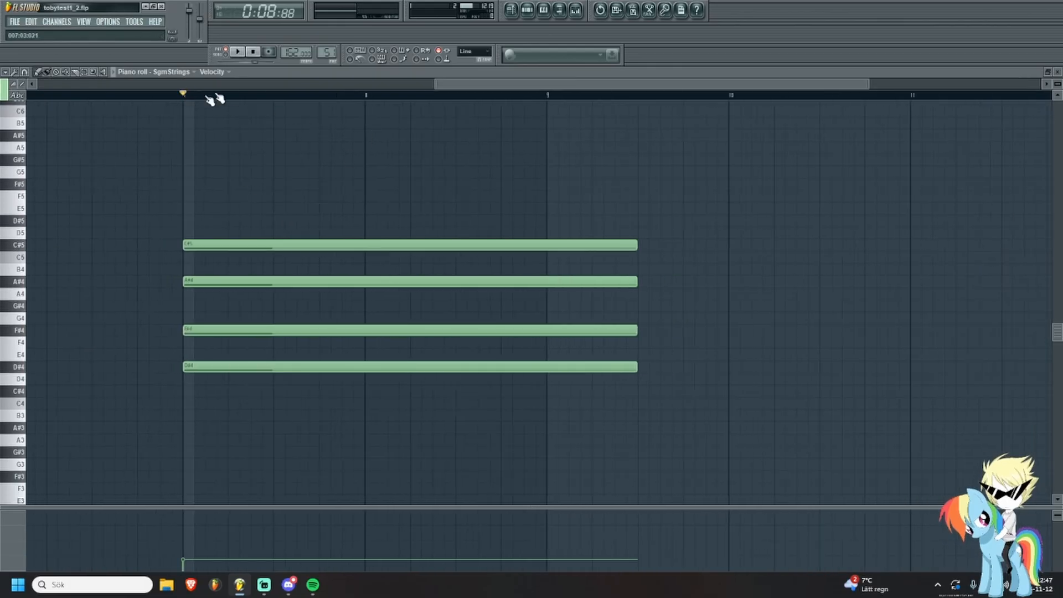
scroll(216, 113, up, 1)
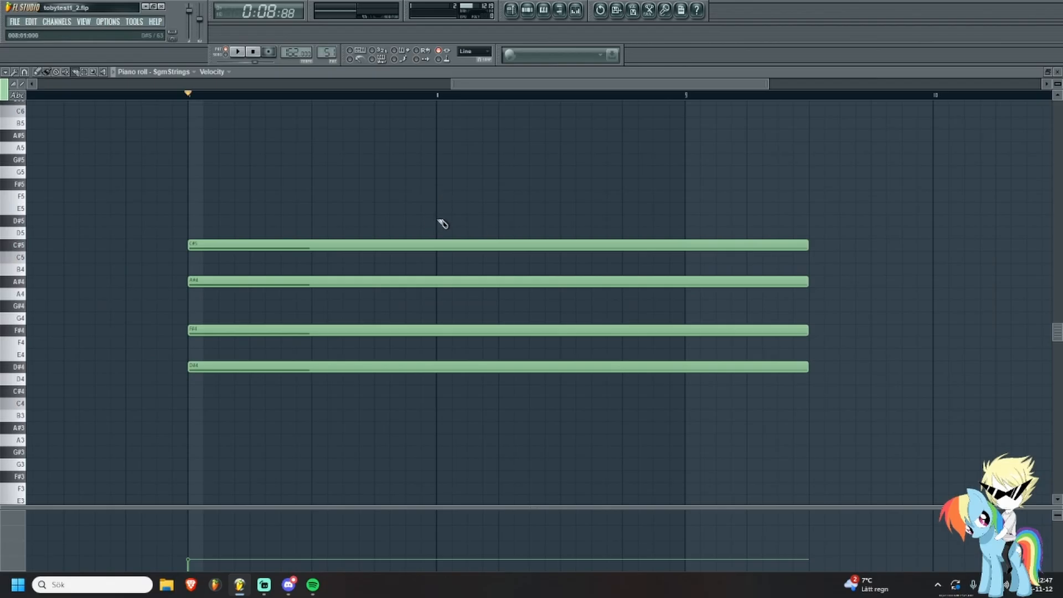
Shorten all four notes of the bar 7 chord to one bar each.
scroll(193, 152, down, 1)
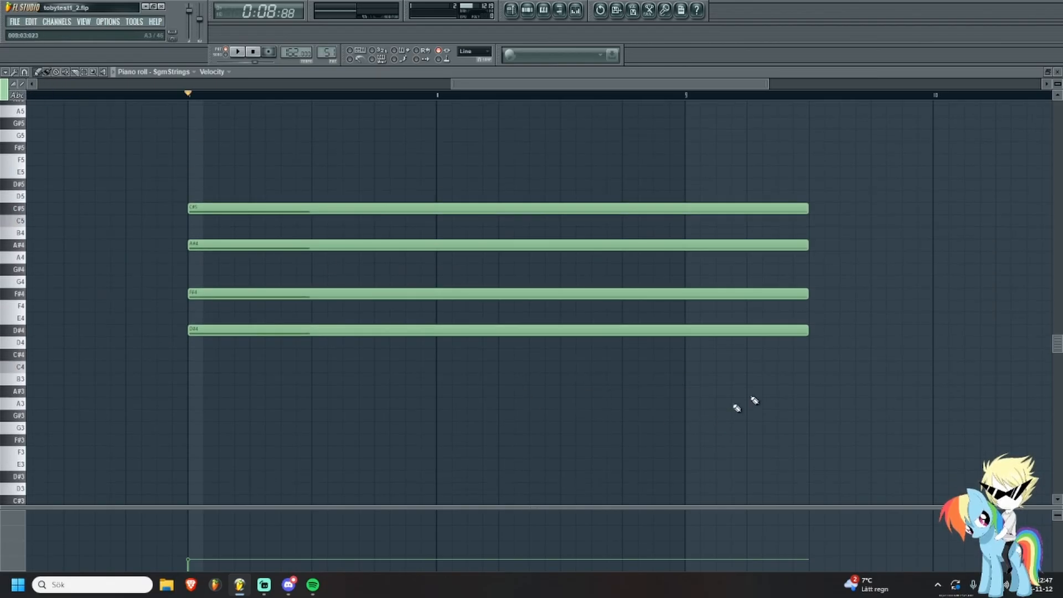
drag(807, 328, 432, 368)
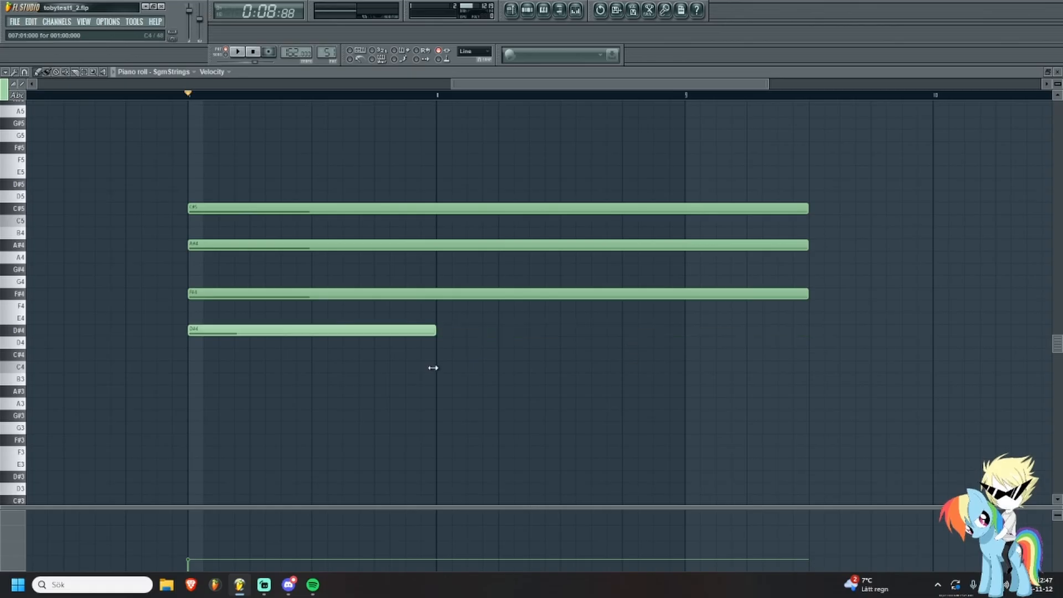
right_click(221, 294)
click(192, 294)
right_click(191, 244)
click(190, 245)
right_click(195, 209)
click(195, 208)
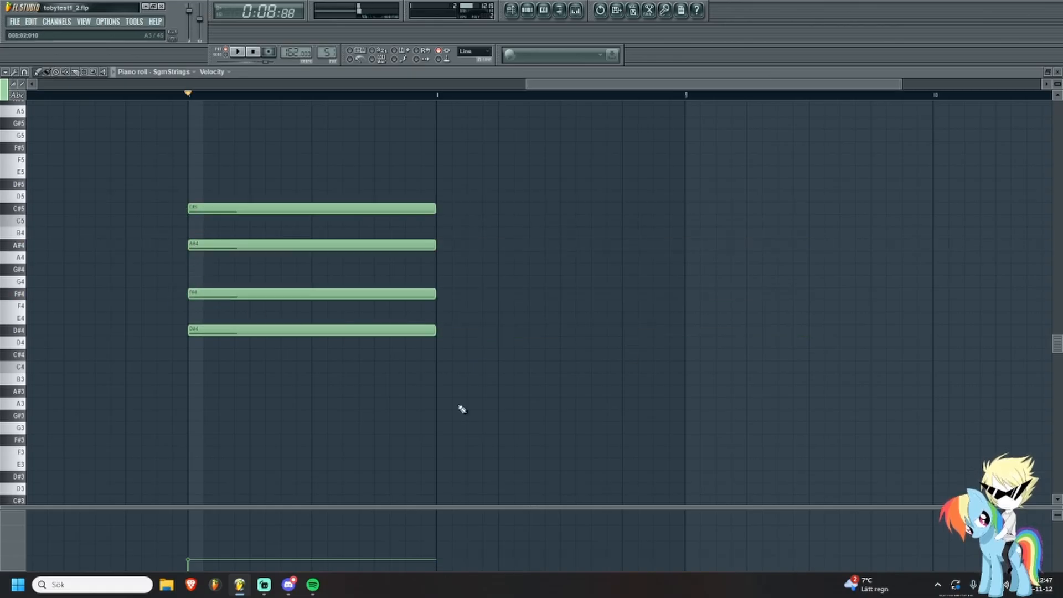
Add a one-bar chord of B3, D#4, F#4 and A#4 at bar 8.
drag(438, 364, 435, 378)
click(440, 330)
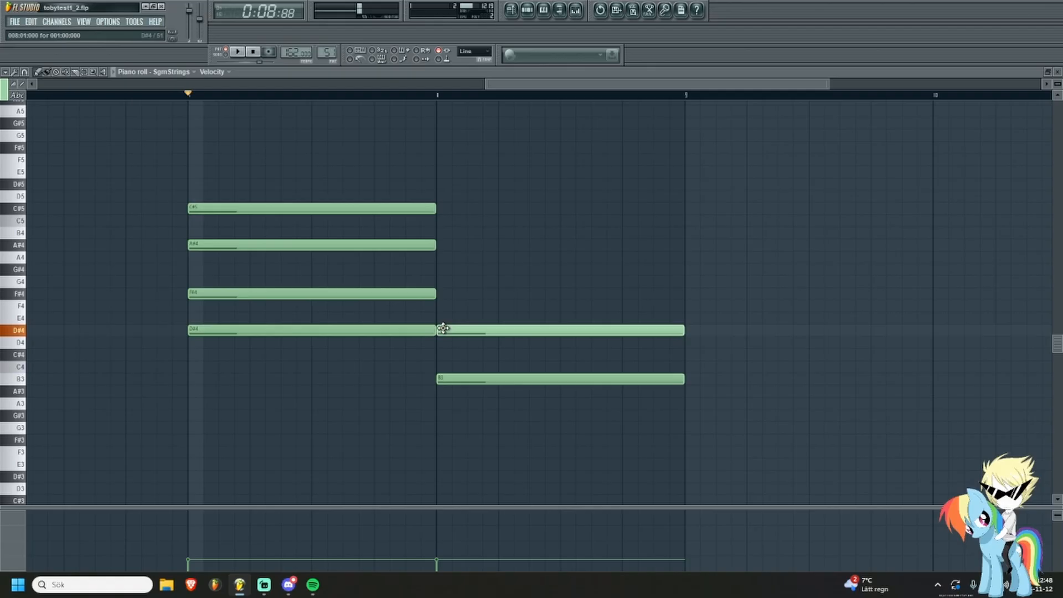
double_click(436, 293)
click(437, 293)
click(439, 293)
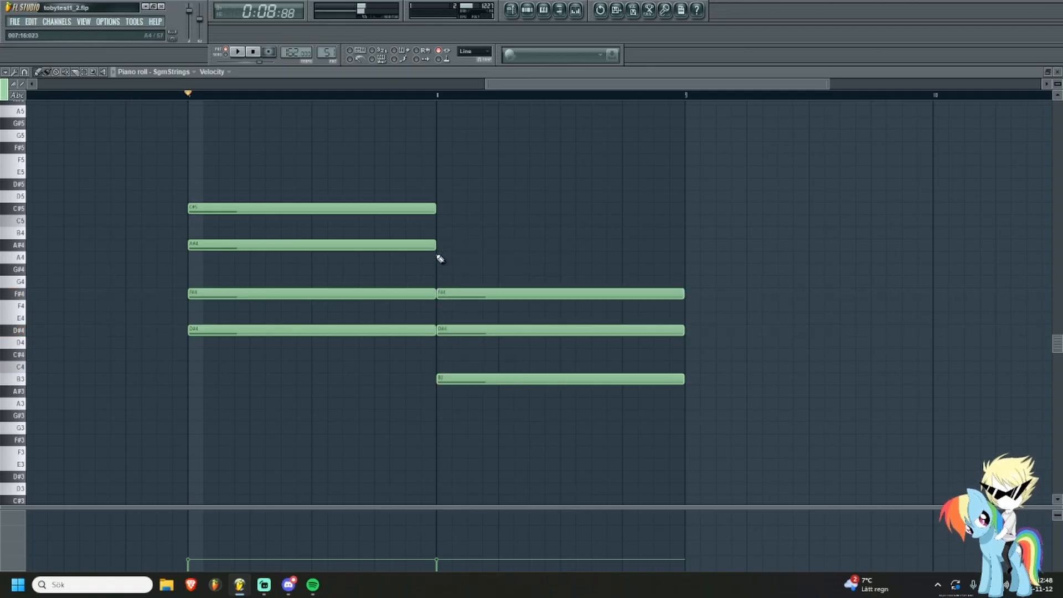
click(438, 245)
Select and play bars 7 and 8, stop playback, and add a one-bar C#5 to the bar 8 chord.
drag(191, 98, 690, 138)
key(space)
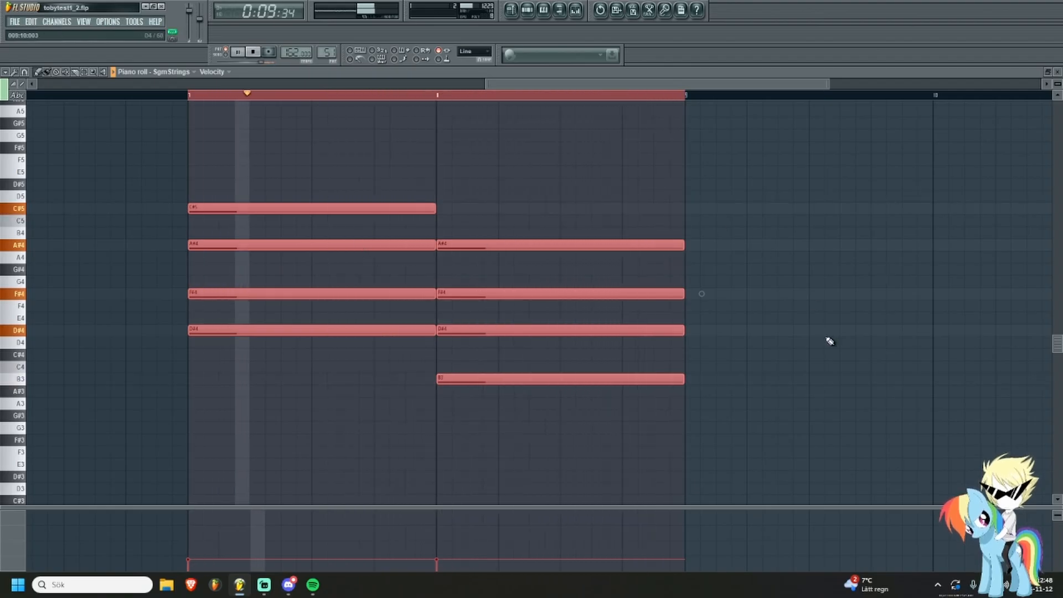
key(space)
click(375, 392)
right_click(376, 392)
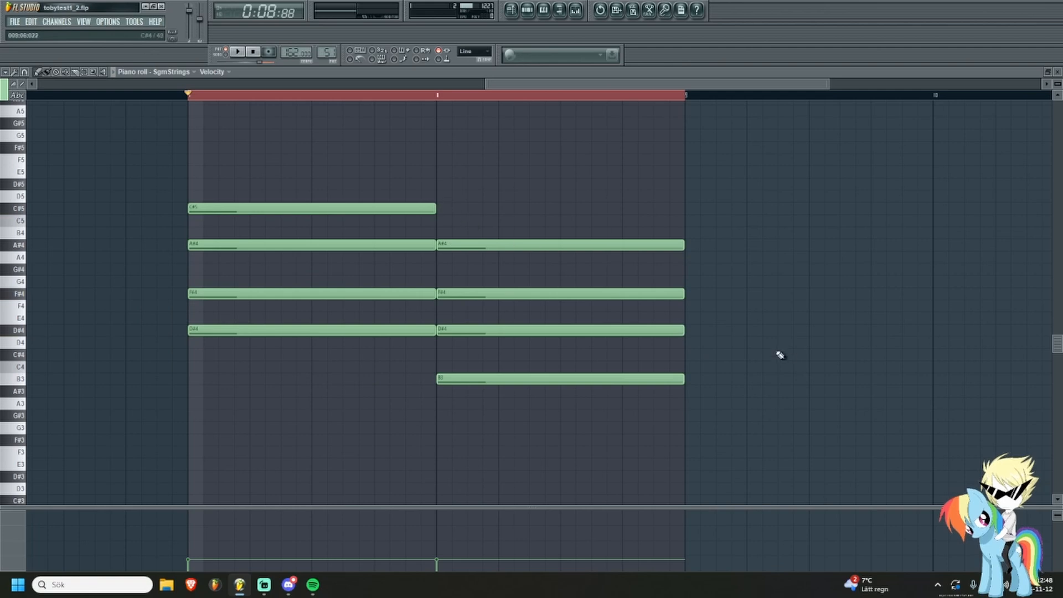
click(445, 210)
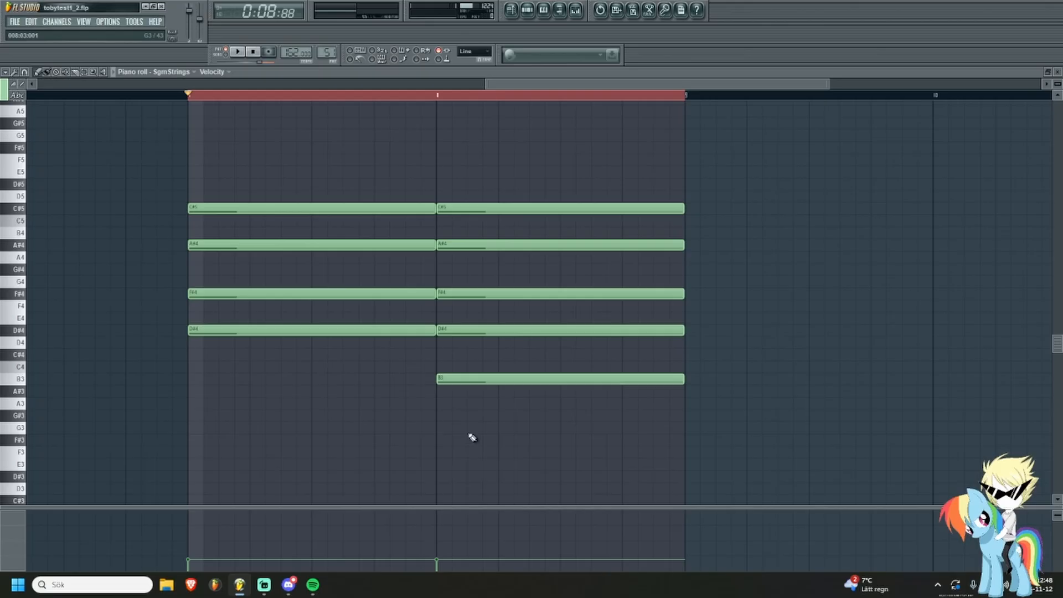
scroll(472, 396, down, 4)
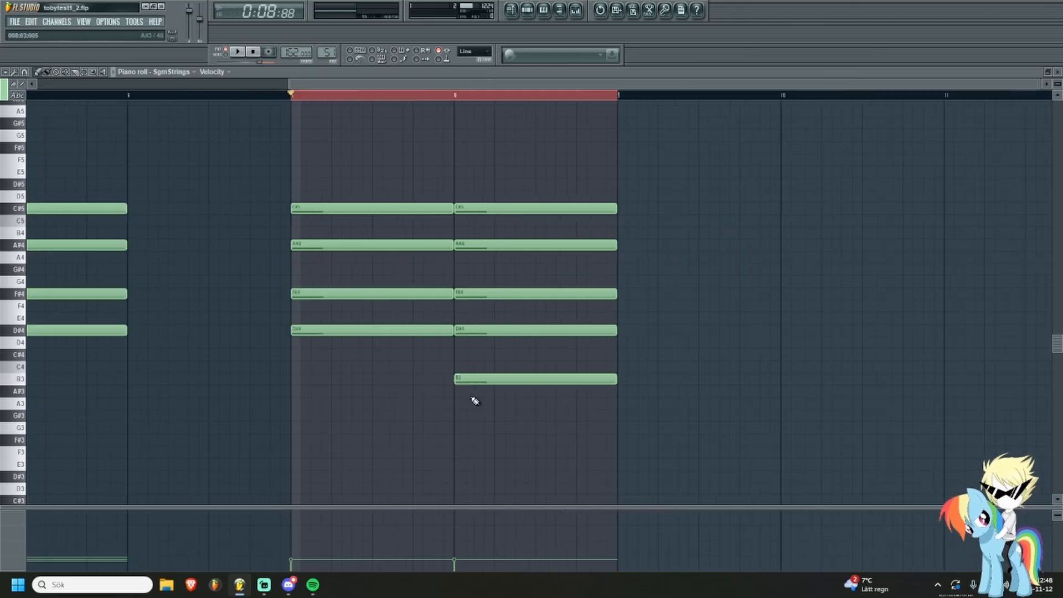
Select bars 1 to 5 in the timeline, try a long B3 beneath the second chord, and delete the added note.
drag(440, 97, 28, 142)
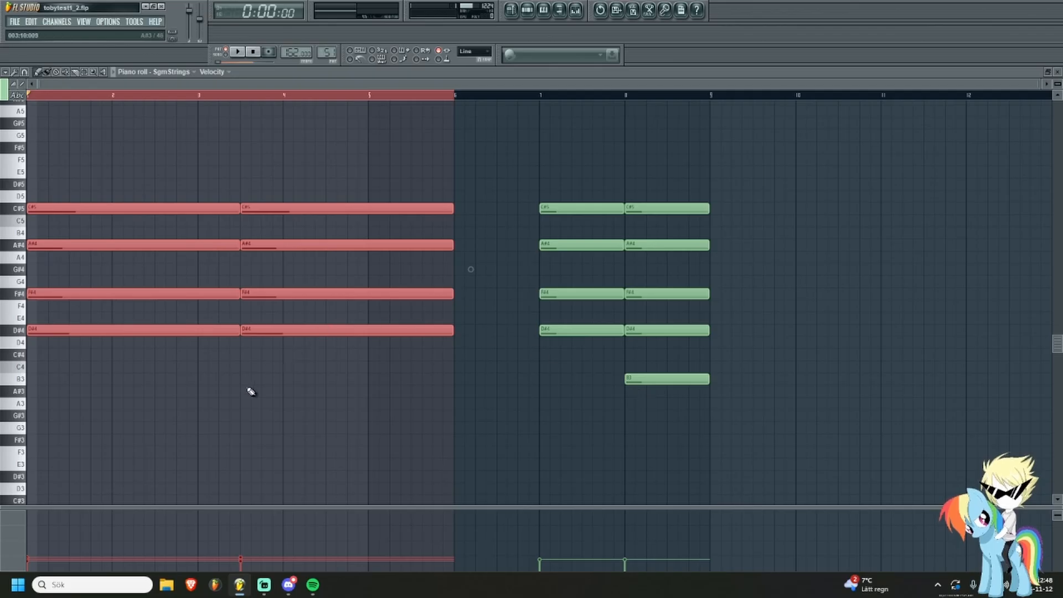
click(237, 378)
drag(325, 379, 456, 399)
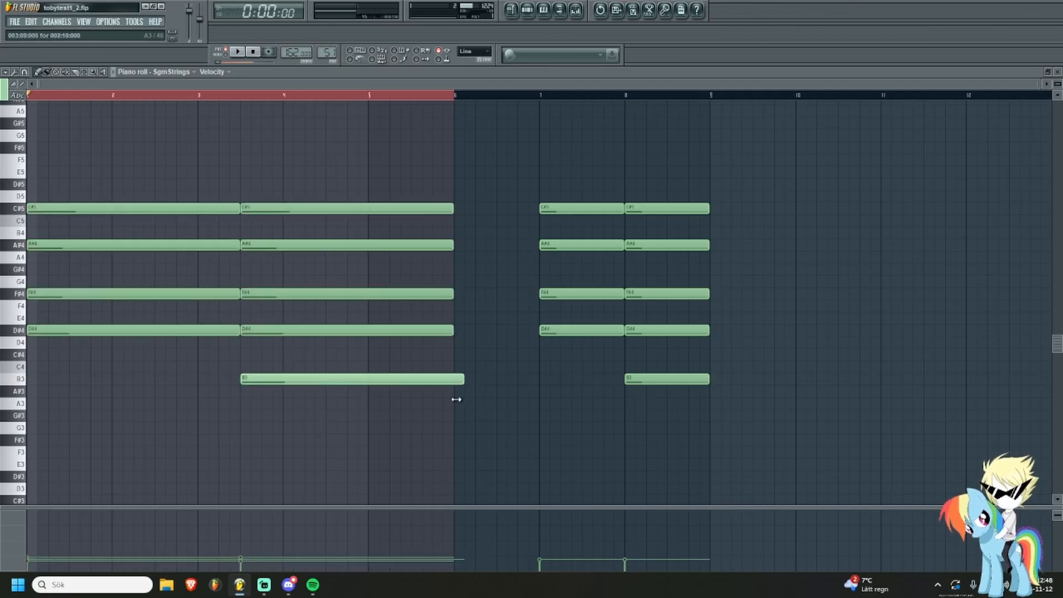
right_click(424, 379)
drag(321, 154, 324, 476)
click(329, 160)
right_click(329, 161)
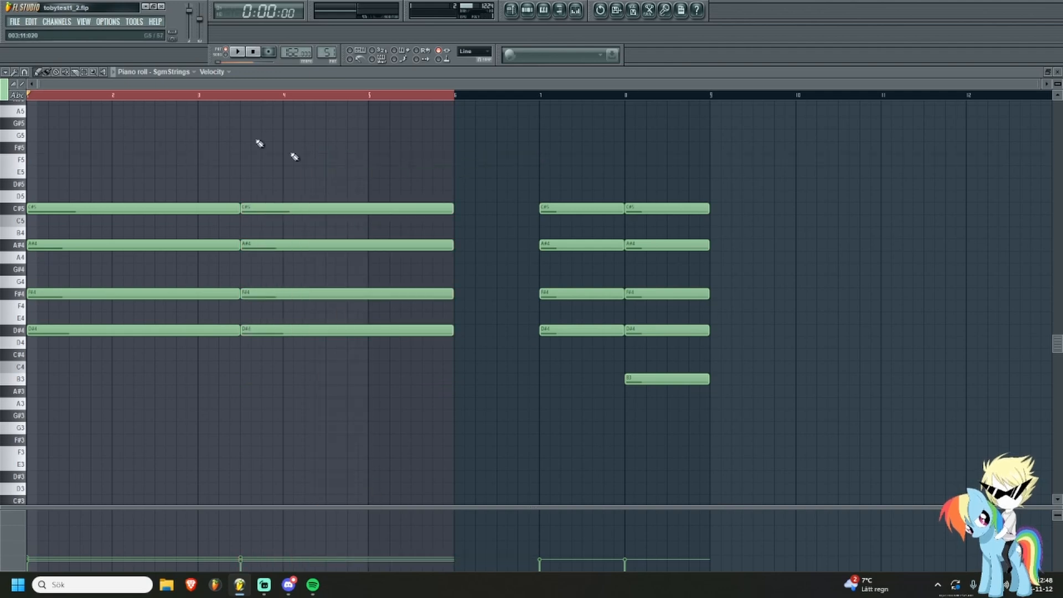
Delete the example chords from bars 7 and 8 and clear the timeline selection.
right_click(634, 208)
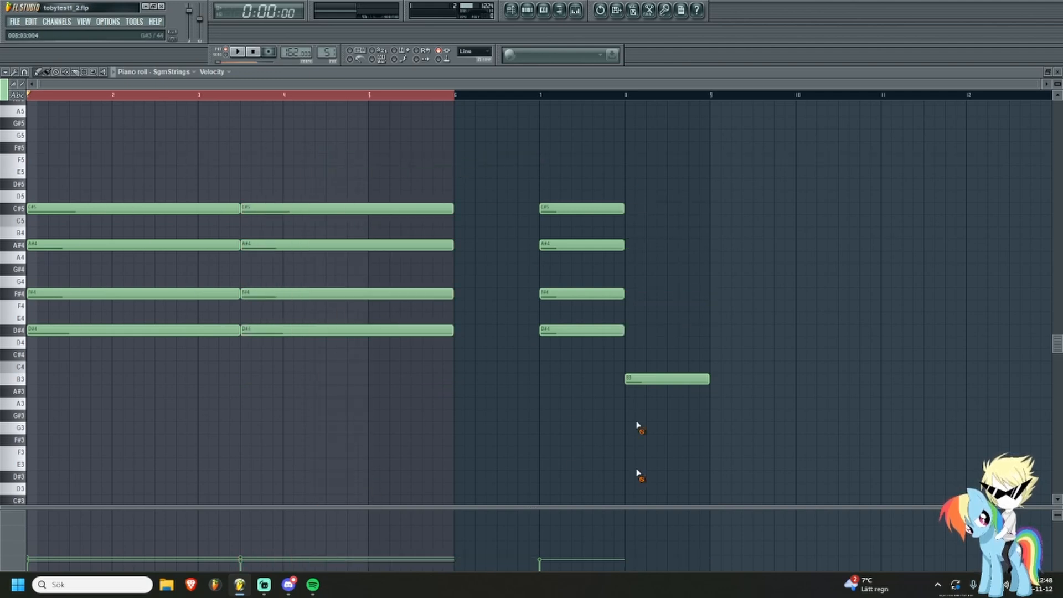
scroll(338, 214, up, 3)
scroll(332, 221, down, 3)
ctrl+click(230, 168)
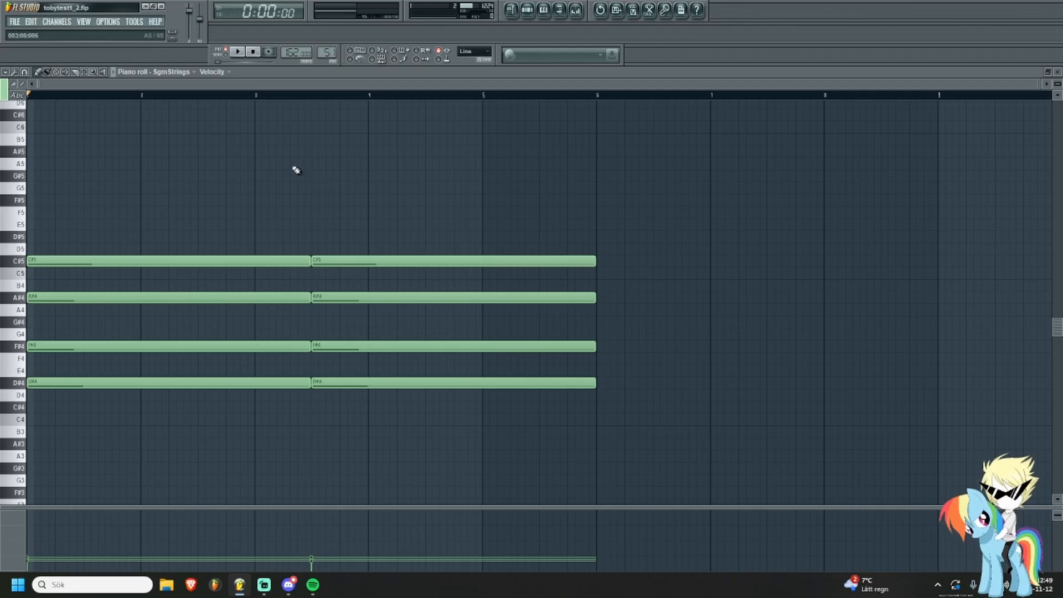
Examine the second strings chord starting in bar 3 and the empty pitch range above and below its notes.
scroll(288, 228, up, 3)
drag(321, 216, 360, 197)
scroll(380, 221, up, 3)
drag(385, 355, 384, 320)
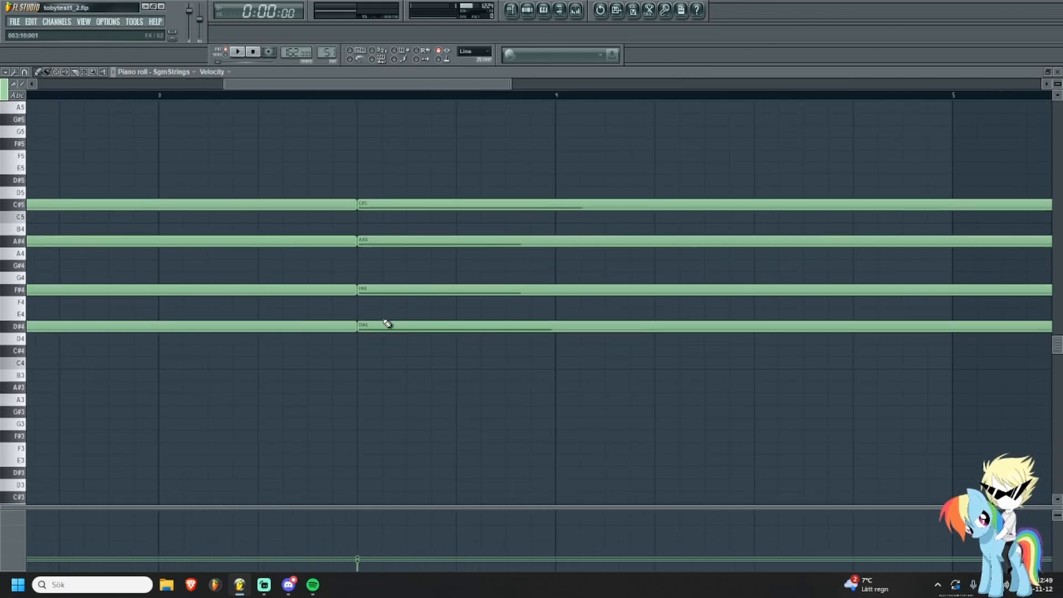
scroll(382, 323, up, 2)
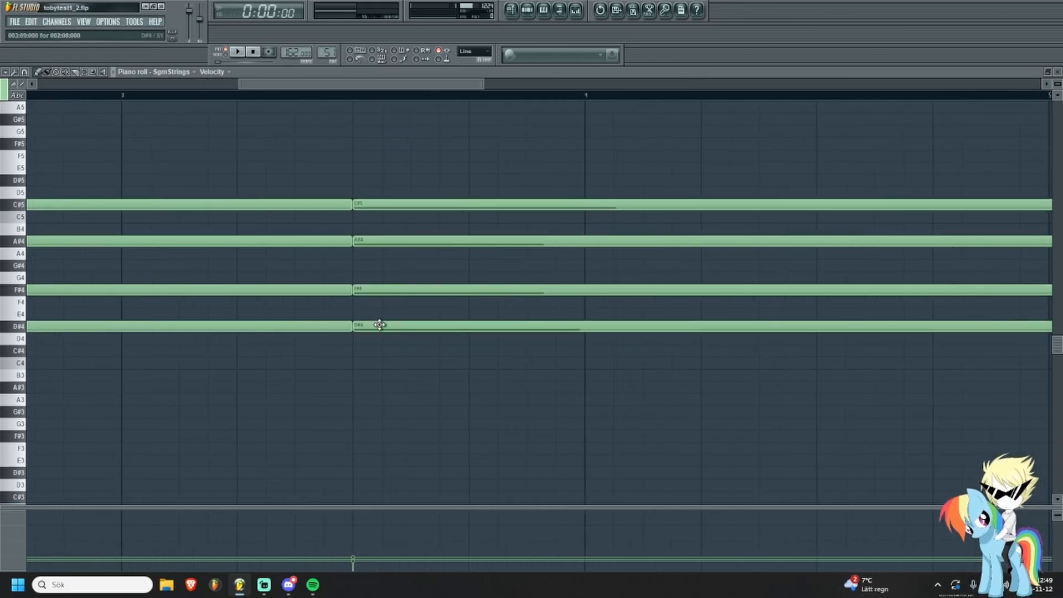
drag(351, 363, 351, 386)
scroll(359, 393, up, 1)
scroll(359, 392, down, 1)
right_click(364, 380)
scroll(358, 424, up, 2)
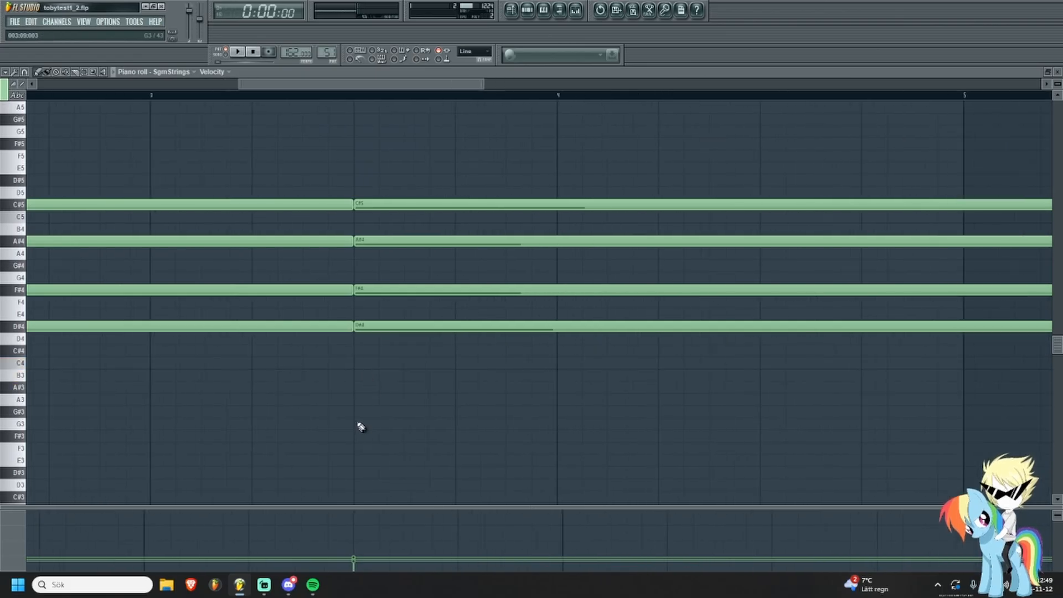
scroll(371, 400, up, 2)
scroll(385, 403, down, 1)
scroll(391, 401, down, 3)
scroll(382, 371, up, 2)
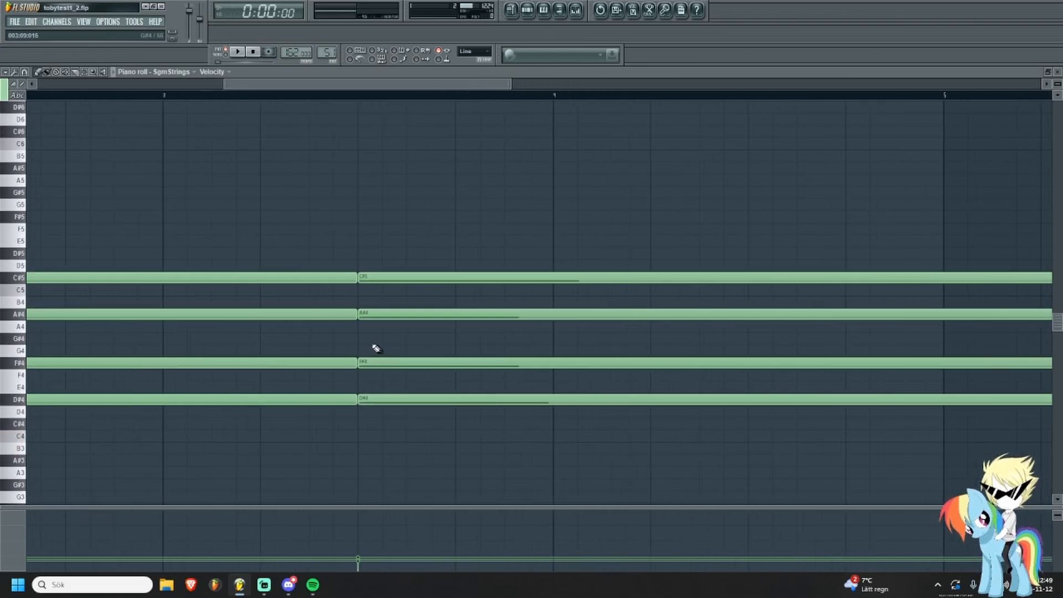
scroll(401, 335, down, 3)
scroll(407, 260, down, 3)
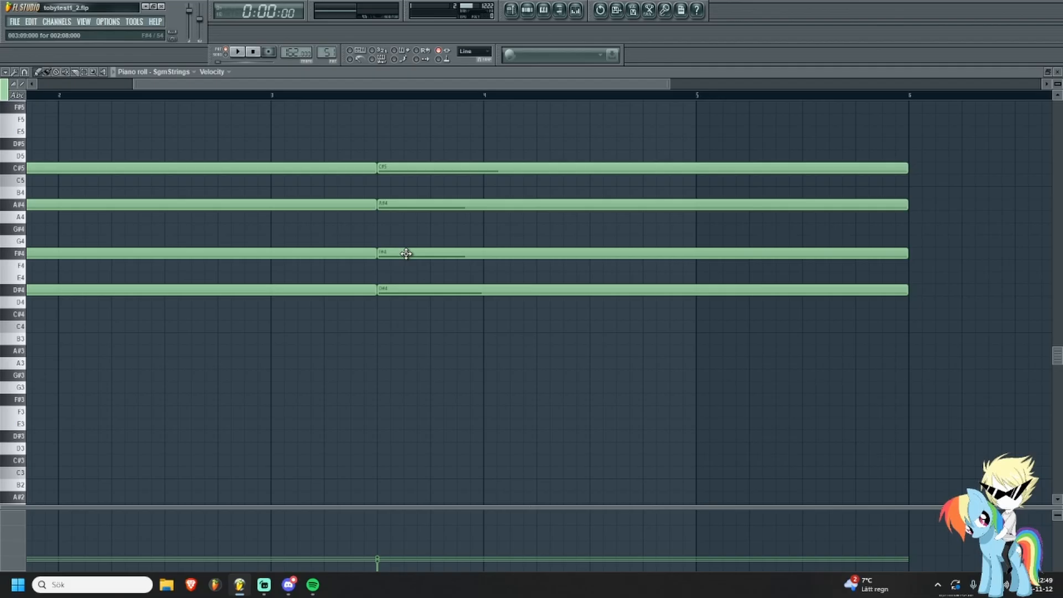
scroll(308, 301, down, 2)
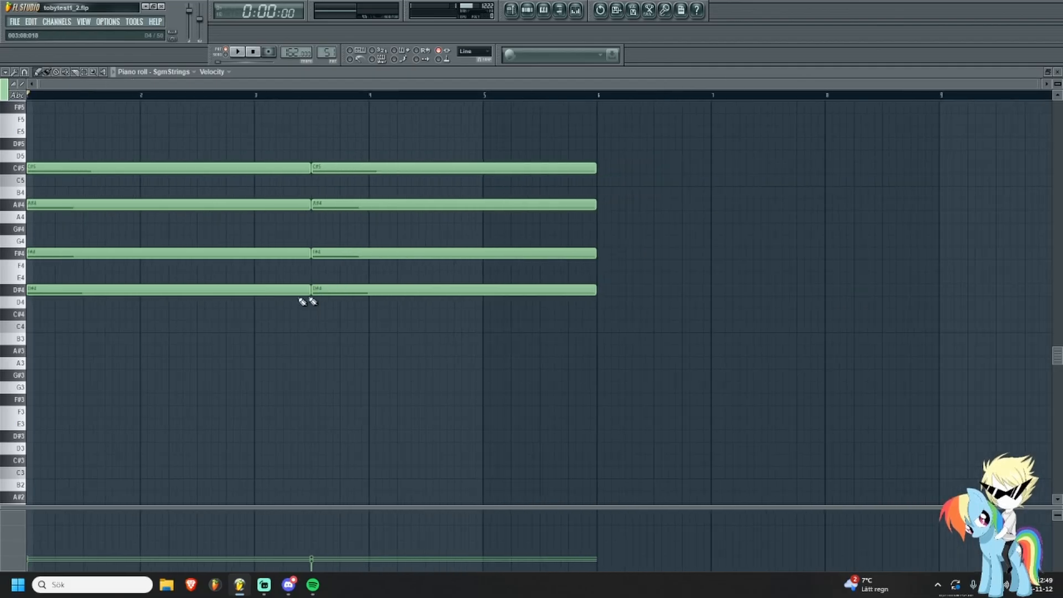
Add long F#4 and C#5 notes starting at bar 9 in the strings piano roll as a two-note example.
scroll(897, 306, up, 2)
drag(814, 270, 445, 319)
scroll(526, 340, up, 2)
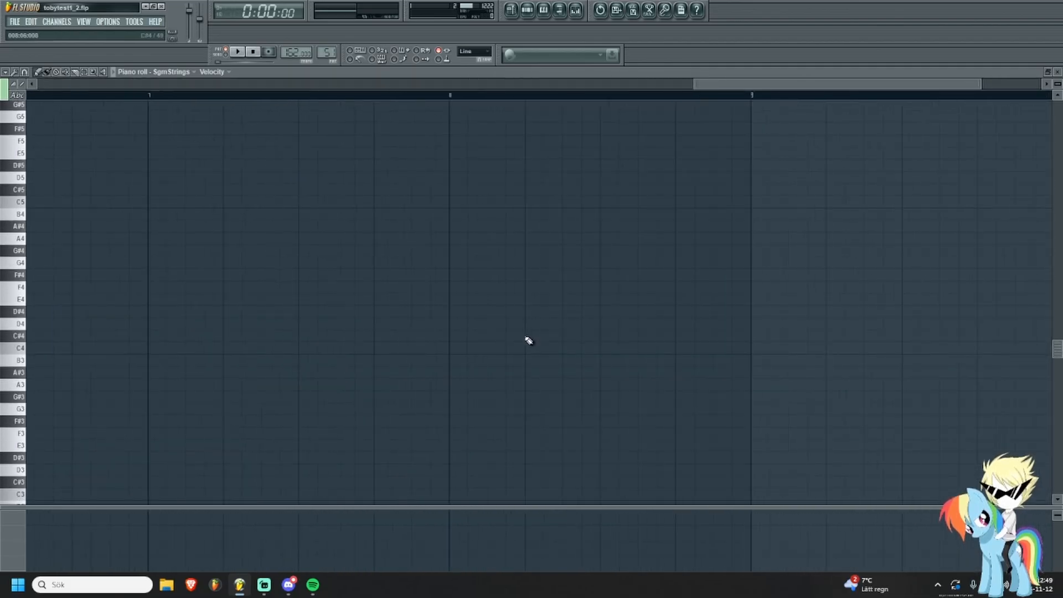
drag(506, 343, 279, 349)
drag(623, 327, 448, 324)
click(455, 299)
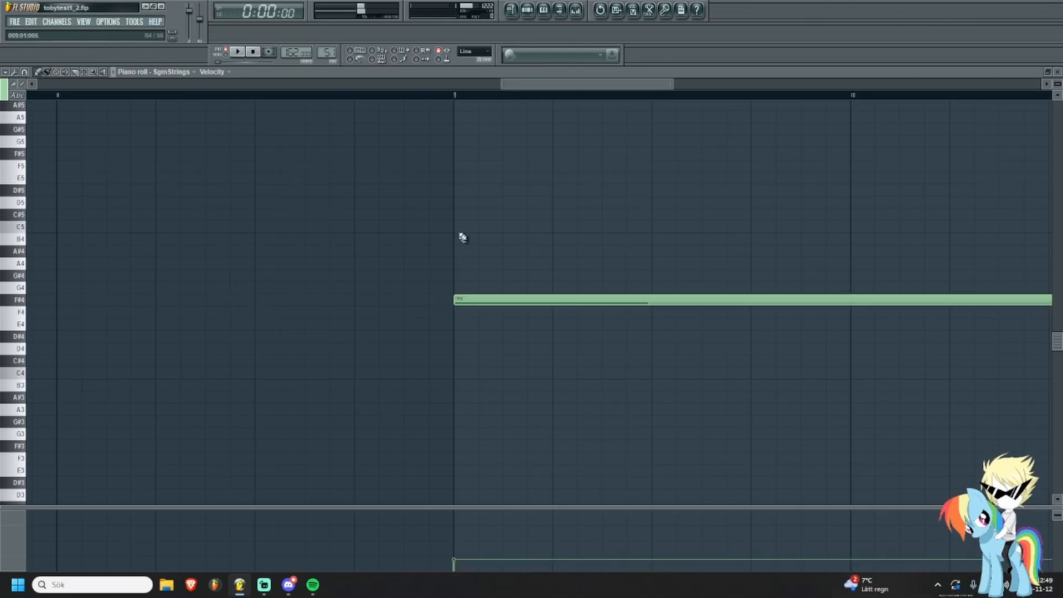
click(455, 214)
scroll(553, 297, up, 2)
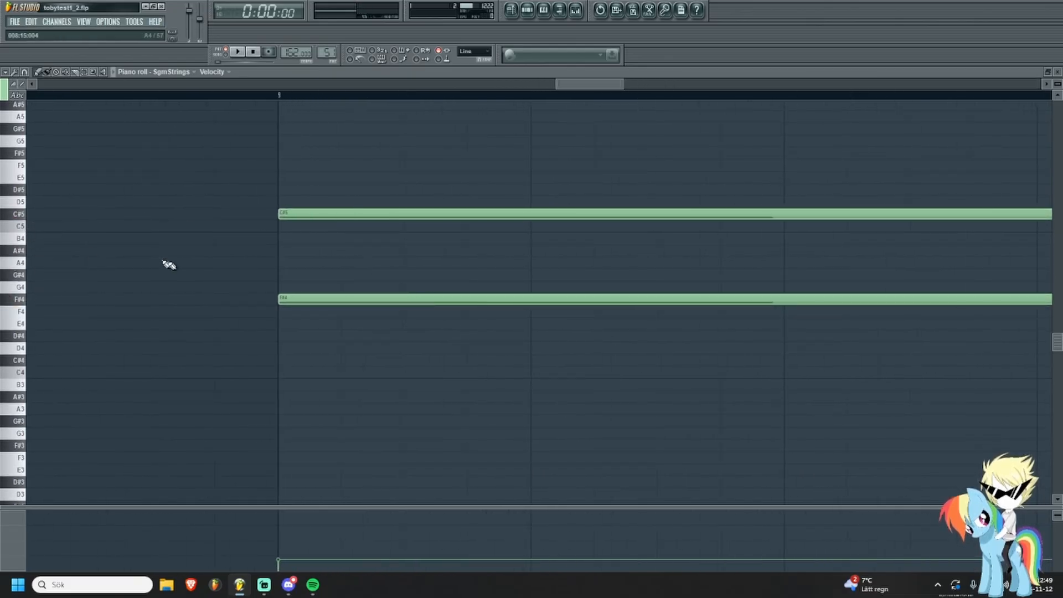
scroll(902, 356, up, 2)
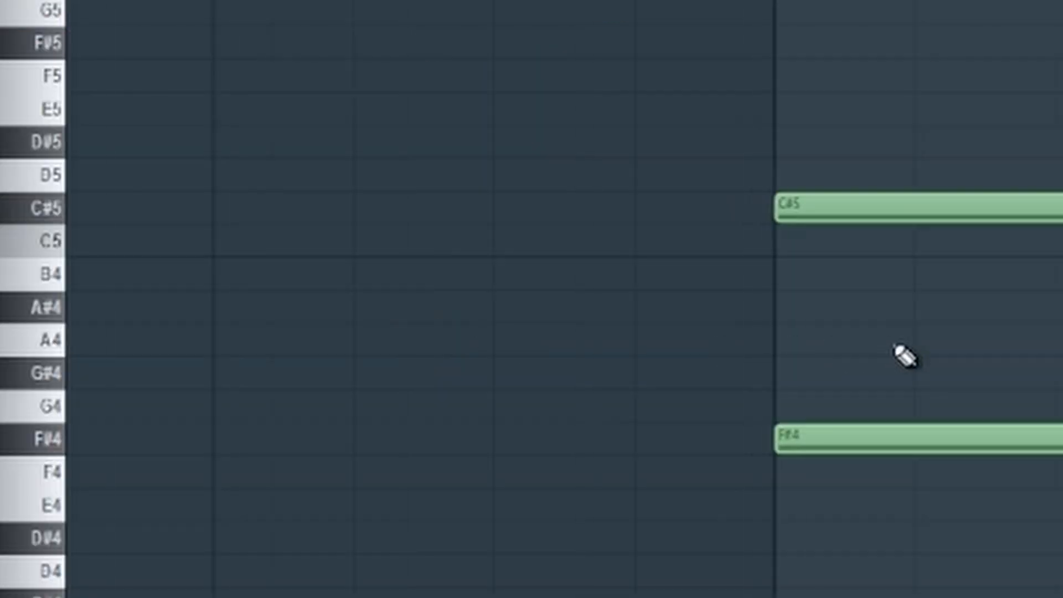
Play the two-note example from bar 9, add an equally long D#3 beneath it, and replay the three-note chord.
drag(319, 161, 457, 365)
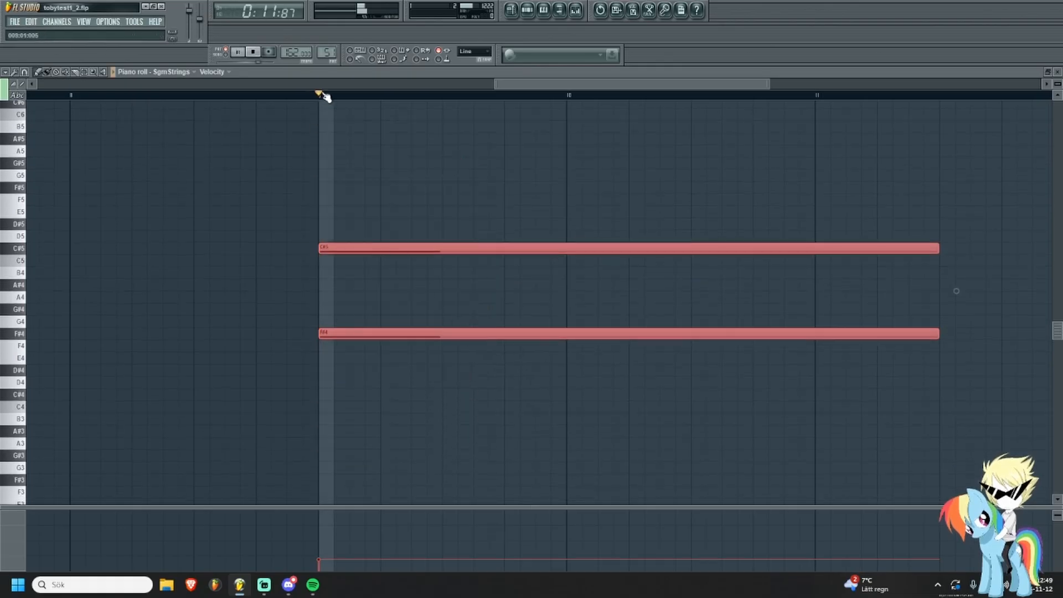
key(space)
key(space)
scroll(361, 216, down, 2)
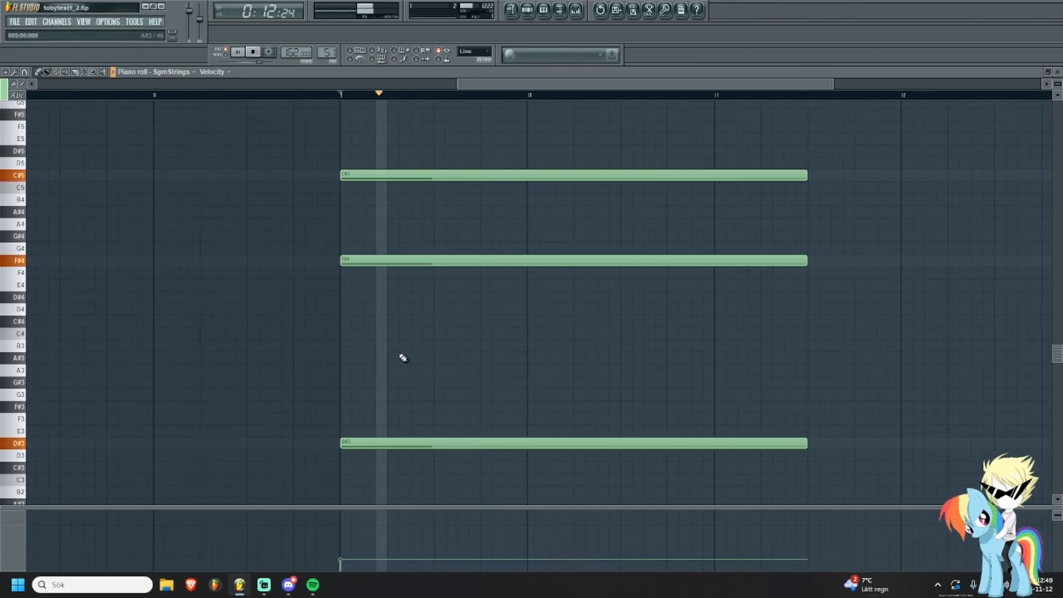
key(space)
key(space)
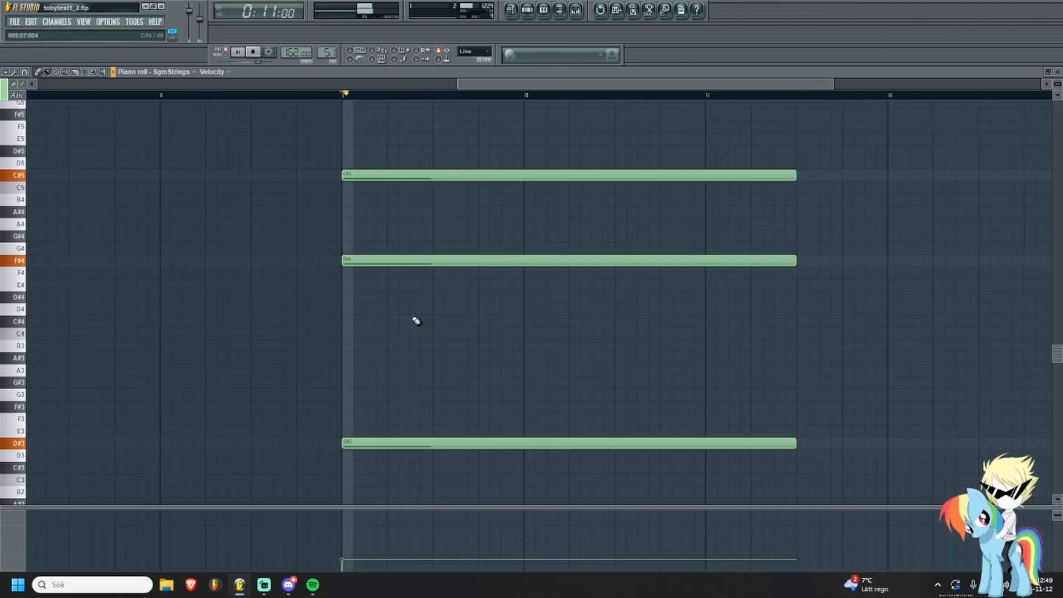
key(space)
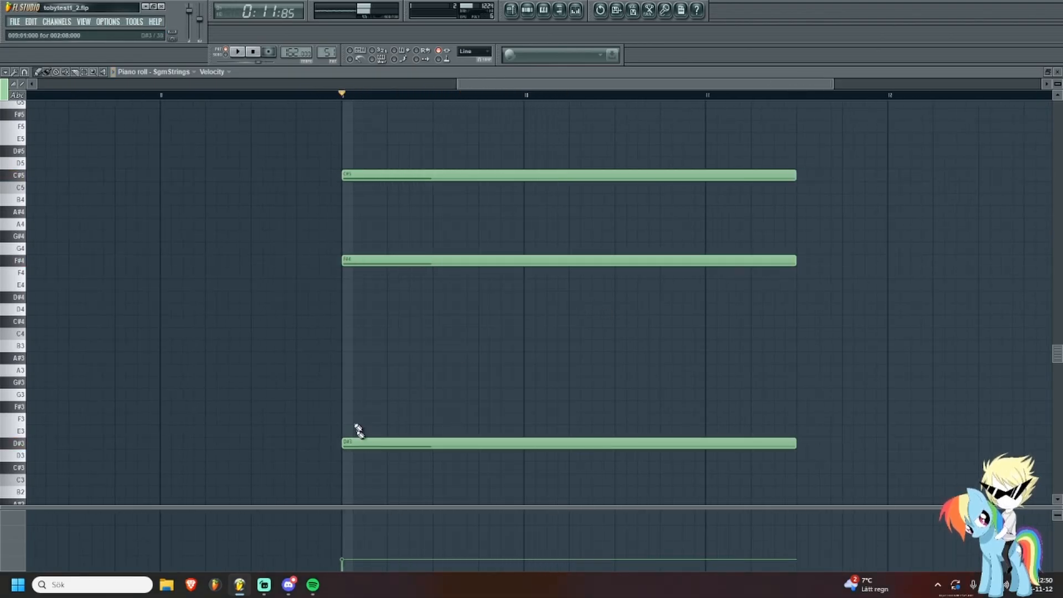
Delete the D#3 from the bar 9 example and play the remaining F#4 and C#5.
right_click(344, 443)
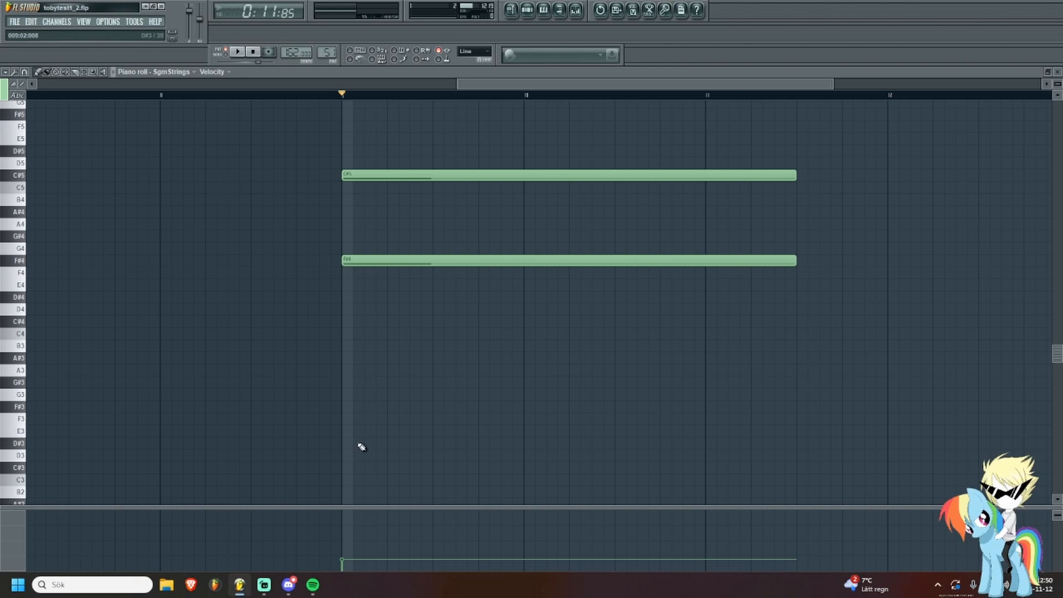
key(space)
scroll(648, 333, up, 3)
key(space)
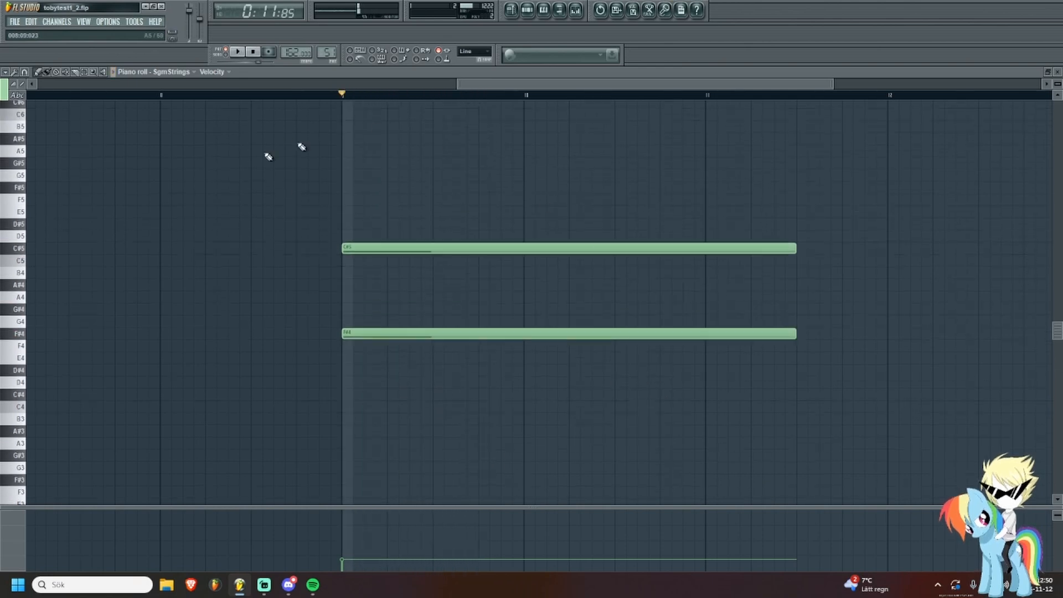
scroll(476, 431, down, 3)
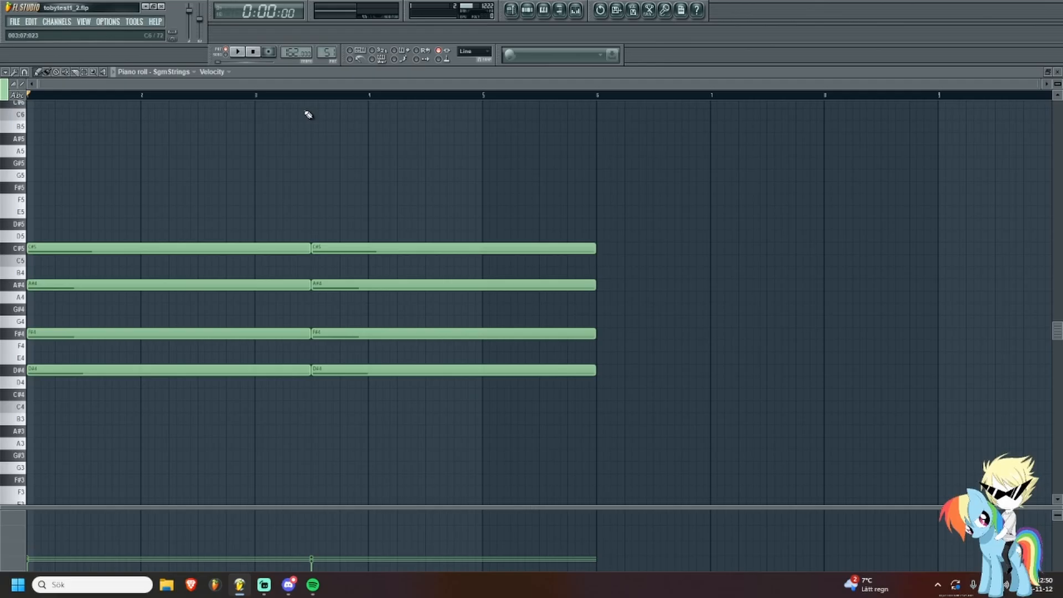
Return to the playlist, unmute Track 8, and open its LowAah pattern at bar 21 to examine the notes.
key(F5)
scroll(428, 419, down, 3)
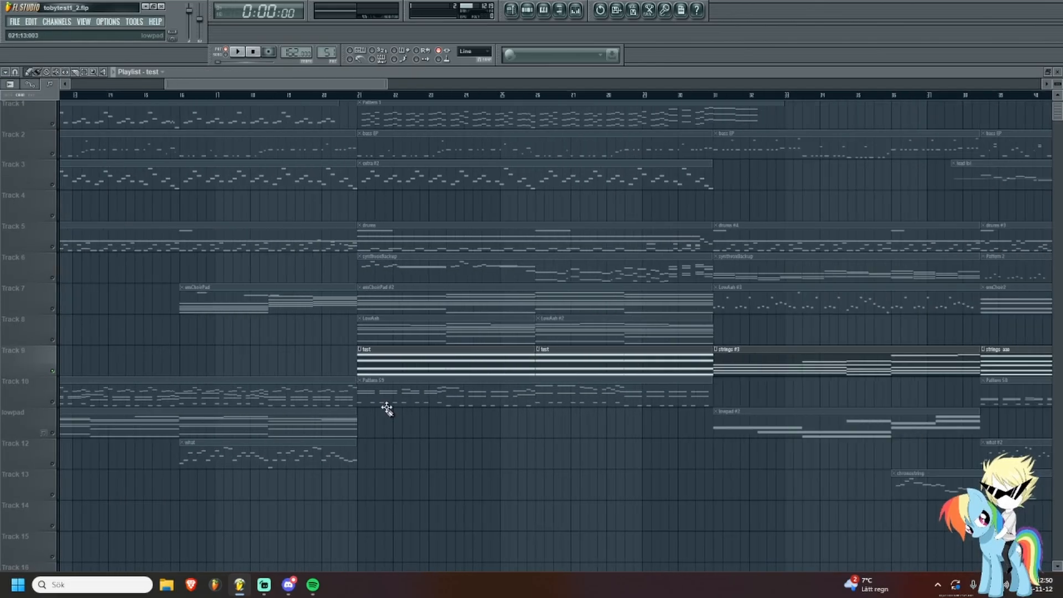
scroll(426, 387, up, 4)
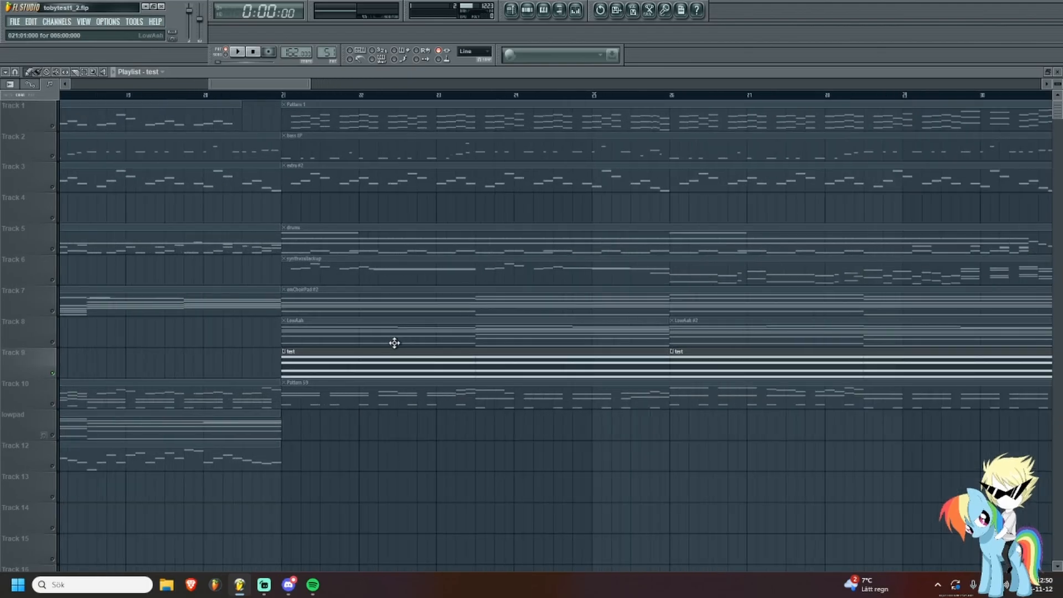
scroll(260, 262, down, 2)
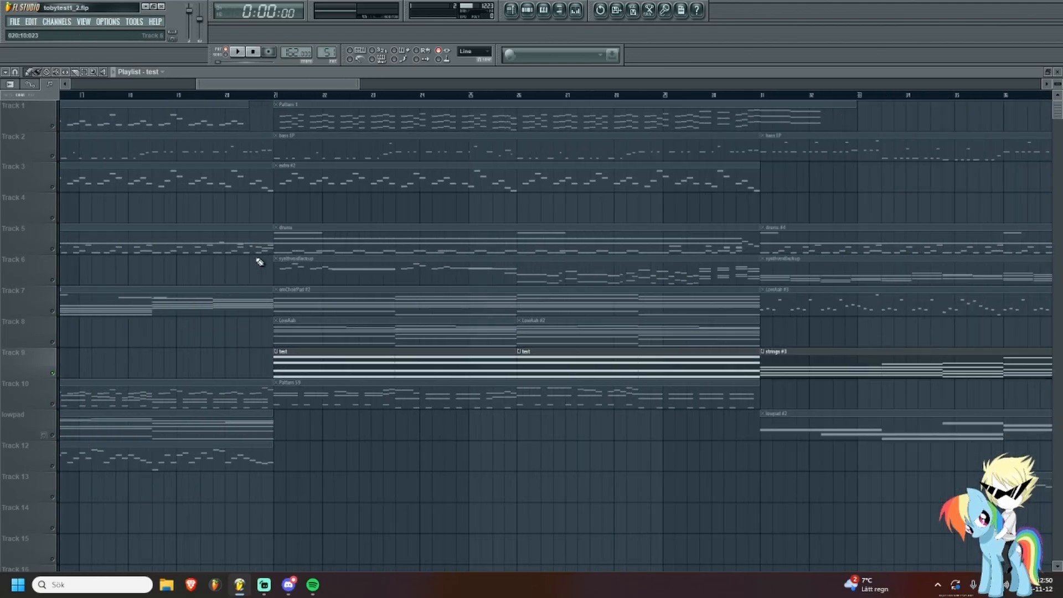
scroll(293, 327, up, 5)
scroll(252, 334, down, 2)
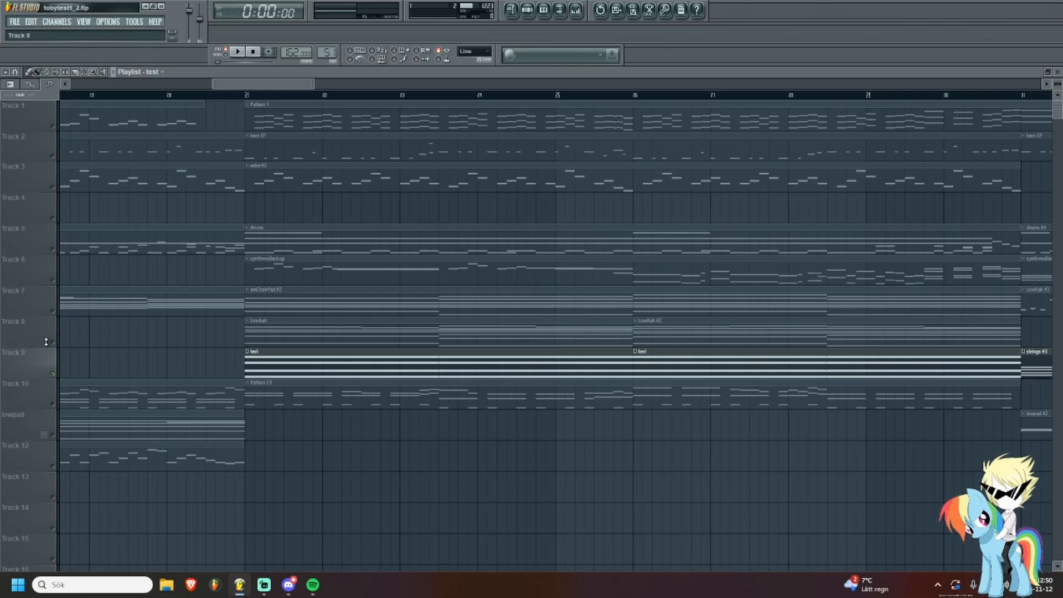
click(52, 342)
scroll(273, 327, up, 2)
double_click(305, 327)
scroll(277, 316, down, 2)
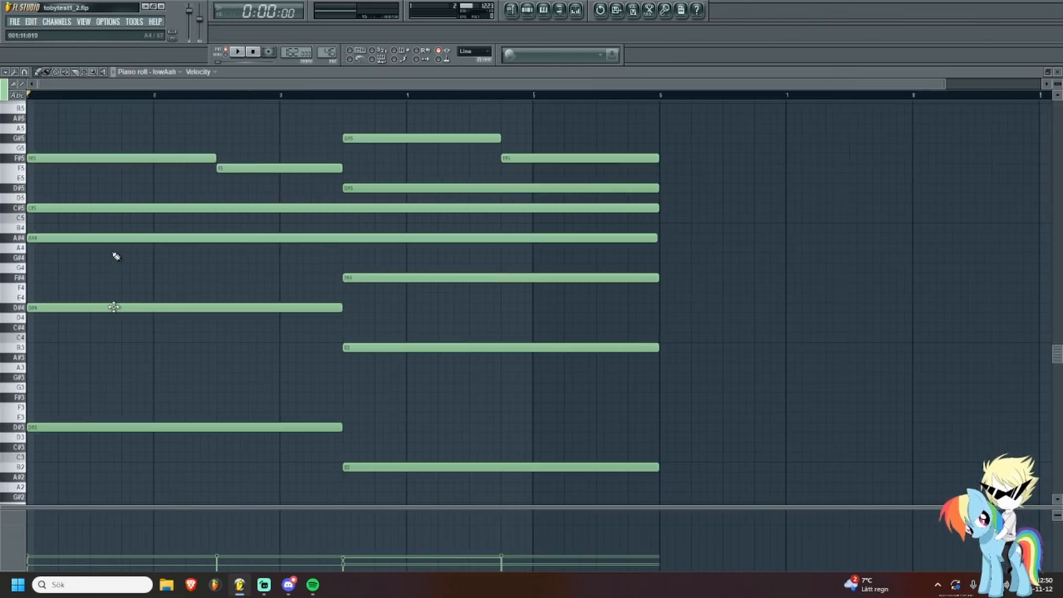
scroll(150, 351, up, 1)
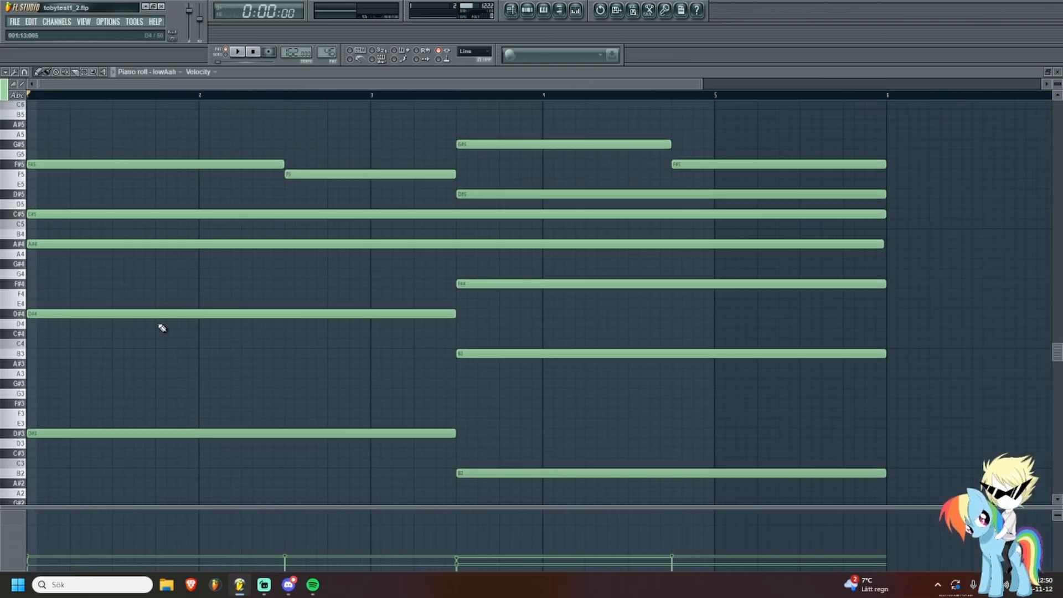
Go back to the playlist and view the strings chords of the Track 9 pattern at bar 21 for comparison, then close them.
key(Escape)
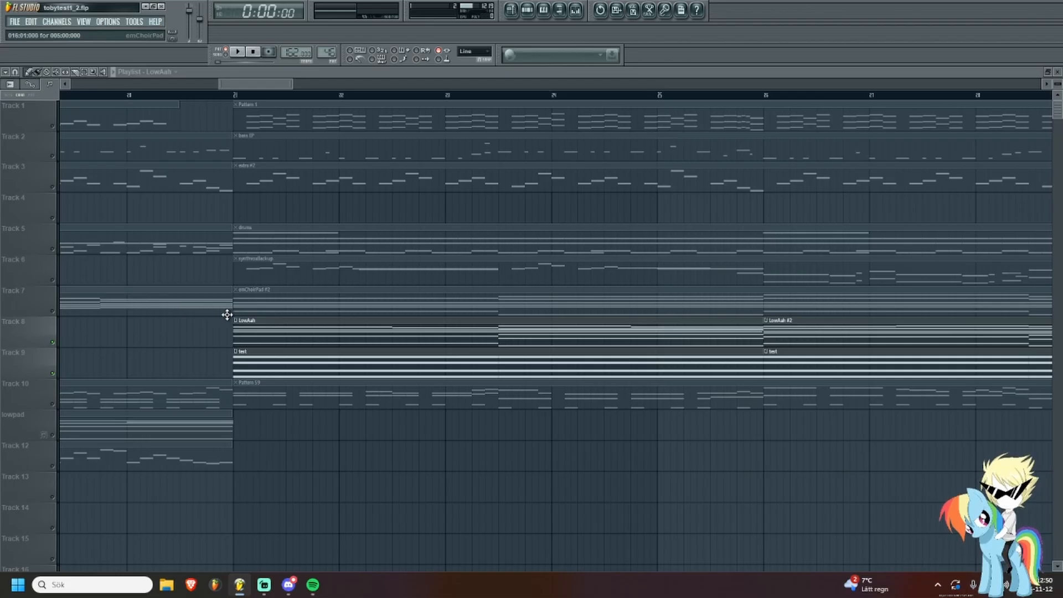
scroll(238, 372, down, 3)
scroll(346, 372, up, 1)
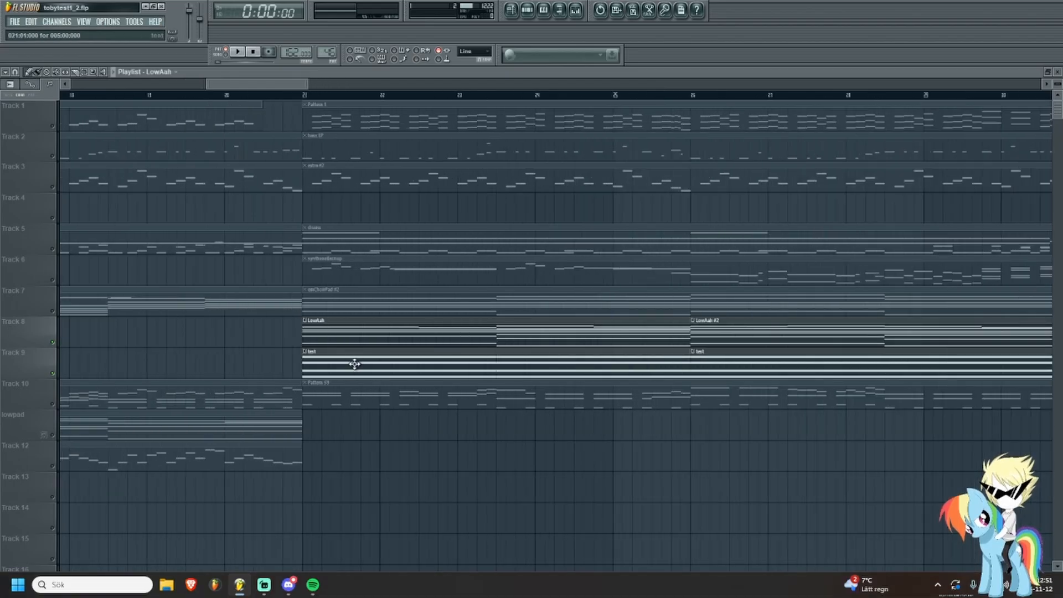
double_click(347, 363)
scroll(285, 358, down, 2)
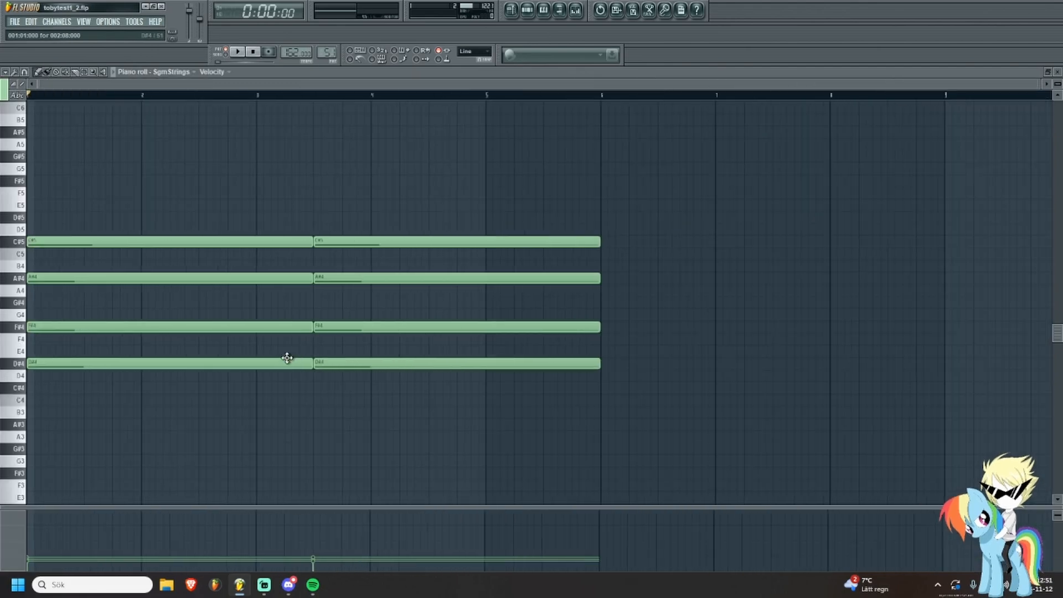
key(Escape)
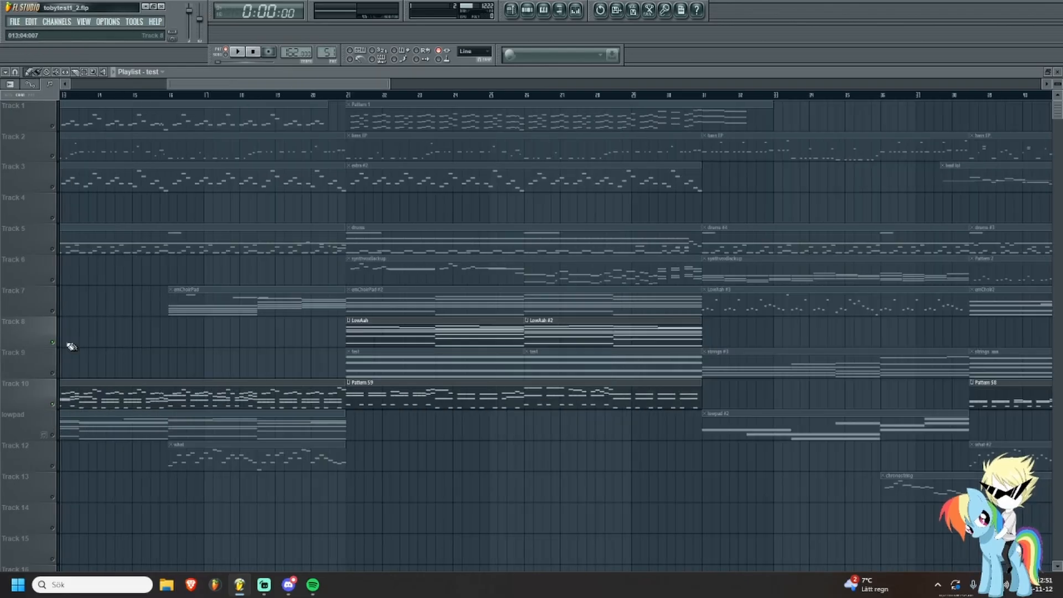
Play the start of Track 10's Pattern 56 on its own from bar 11, then stop playback.
scroll(336, 316, up, 3)
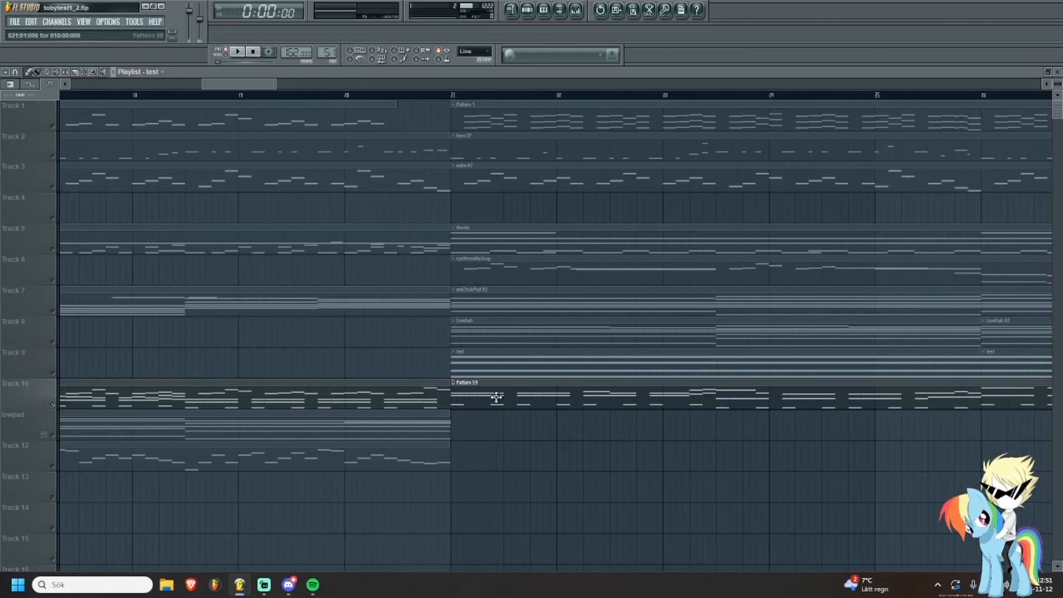
scroll(490, 393, down, 3)
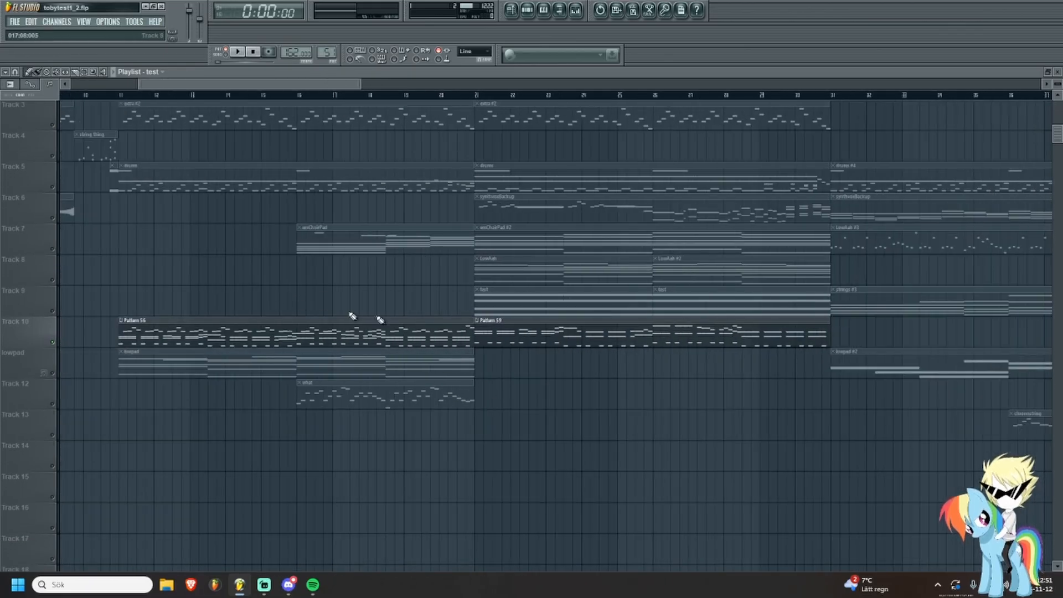
scroll(380, 320, up, 3)
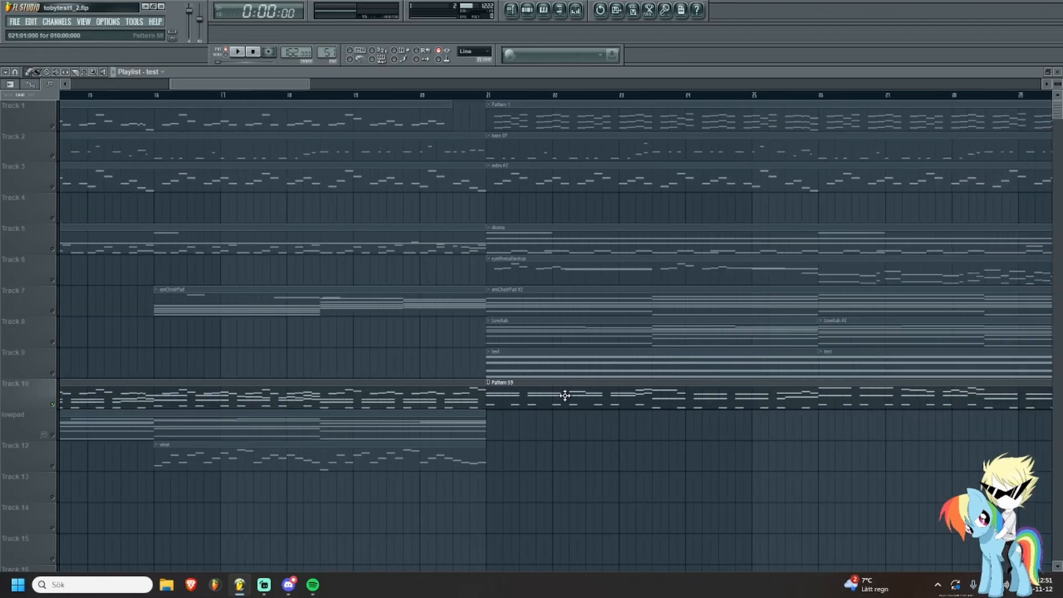
scroll(564, 395, down, 2)
click(167, 96)
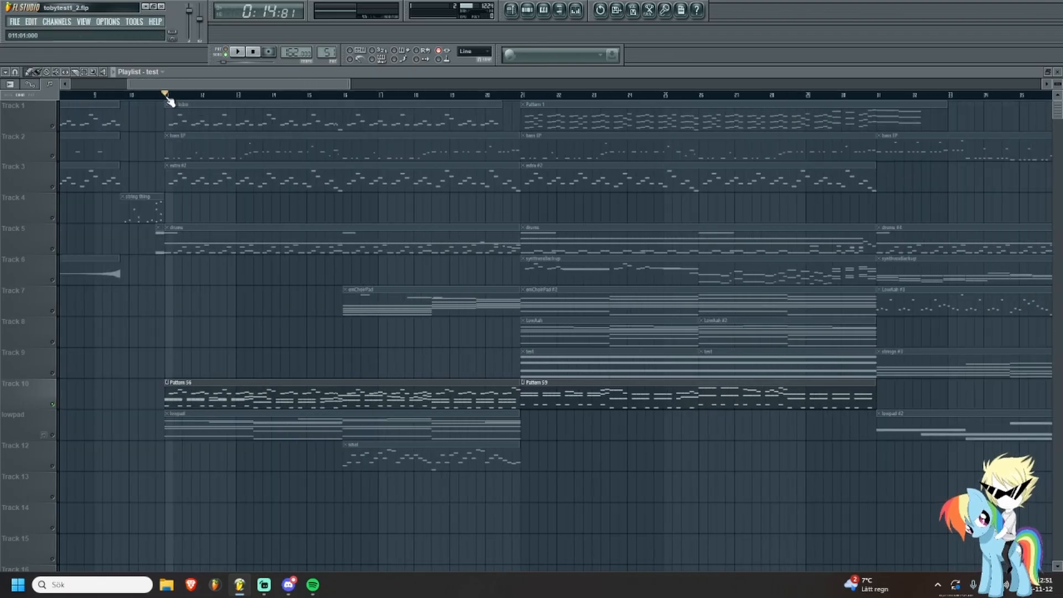
scroll(225, 327, up, 2)
key(space)
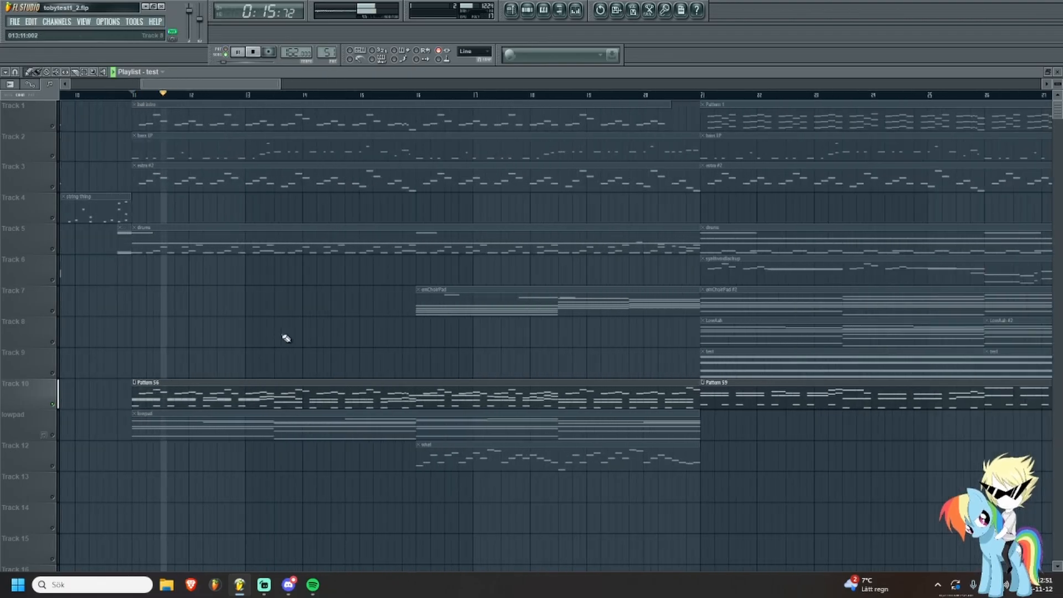
key(space)
Play the start of Track 10's Pattern 59 on its own from bar 21, then stop playback.
drag(385, 332, 227, 306)
drag(535, 265, 397, 258)
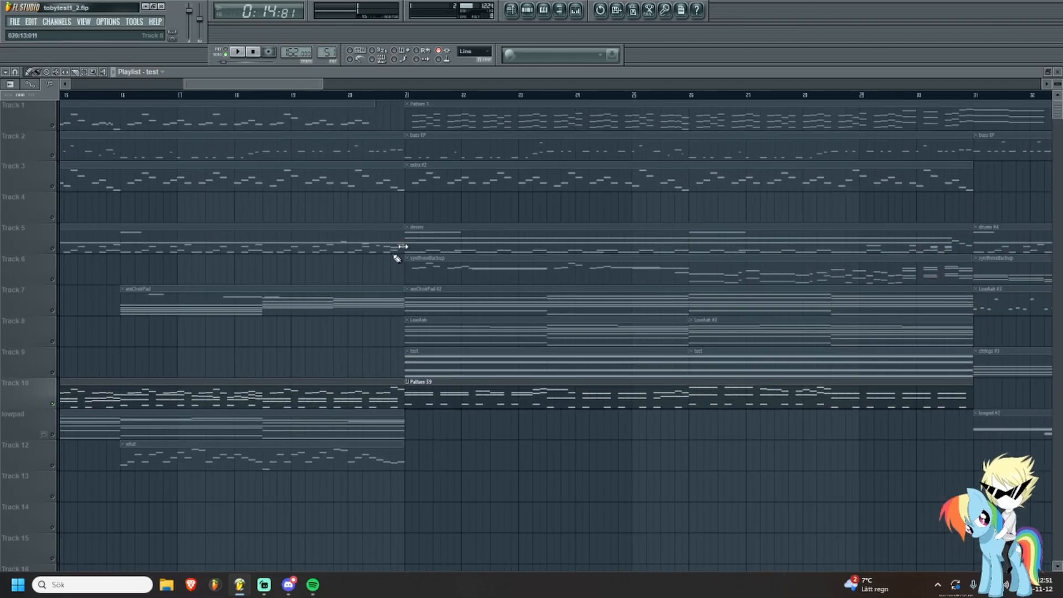
scroll(398, 259, up, 2)
click(392, 91)
key(space)
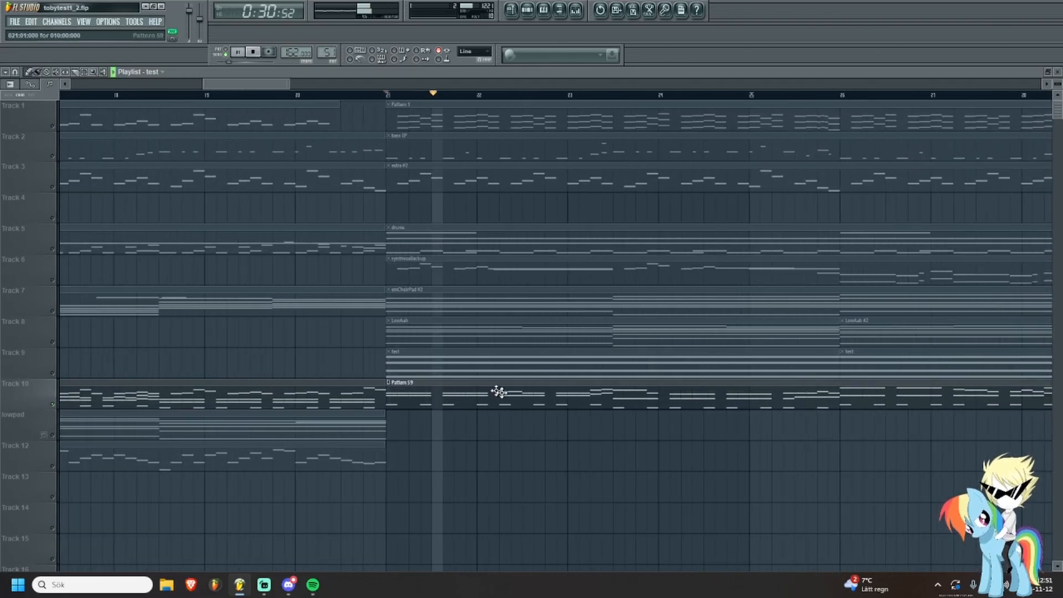
scroll(503, 432, up, 1)
scroll(468, 425, down, 2)
key(space)
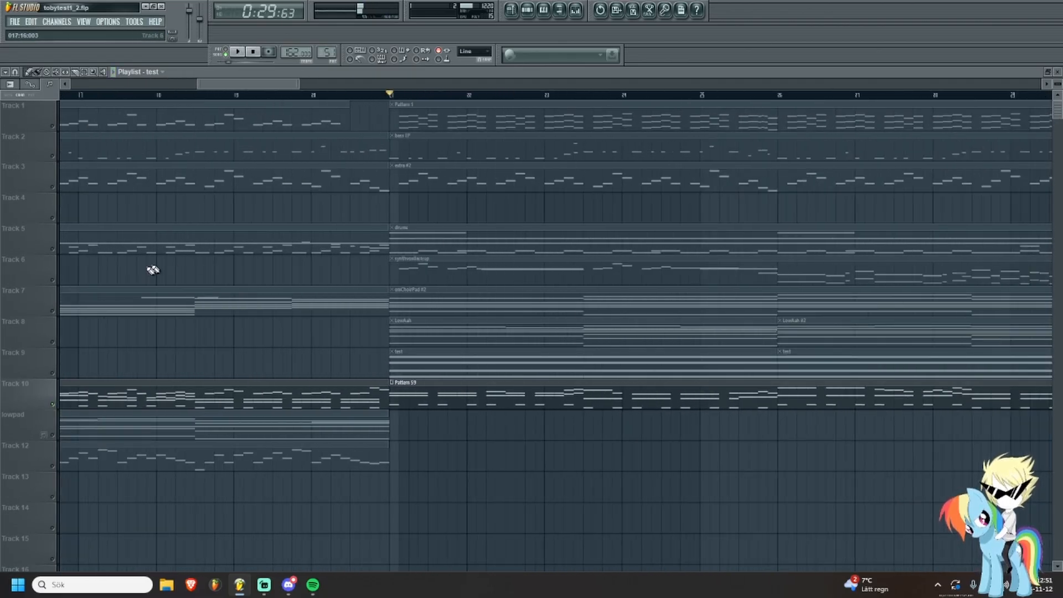
Unmute Track 6 and play it together with Track 10 from bar 21, then stop playback.
click(52, 280)
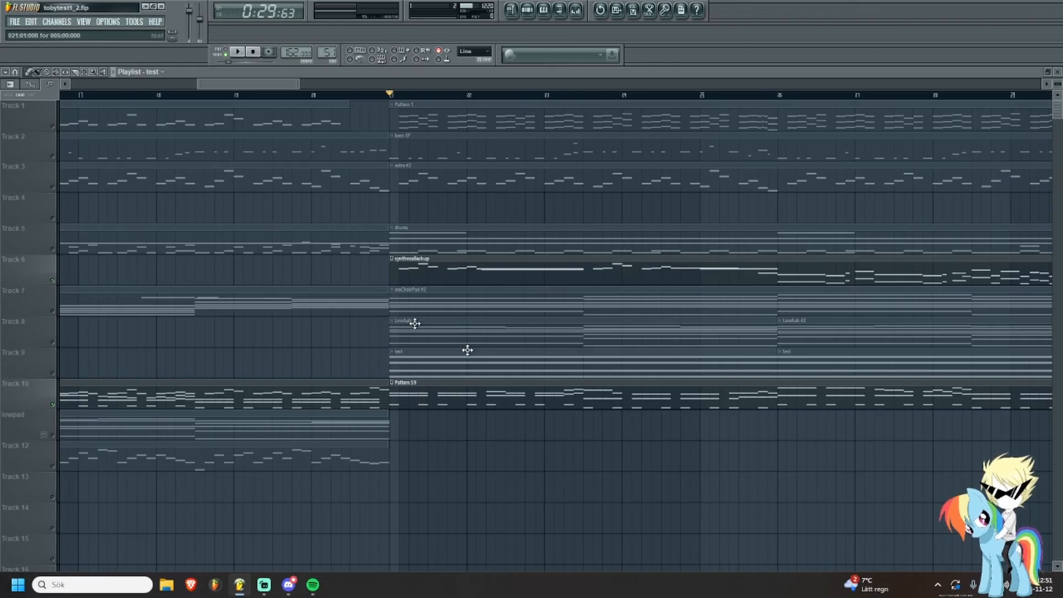
scroll(467, 350, down, 3)
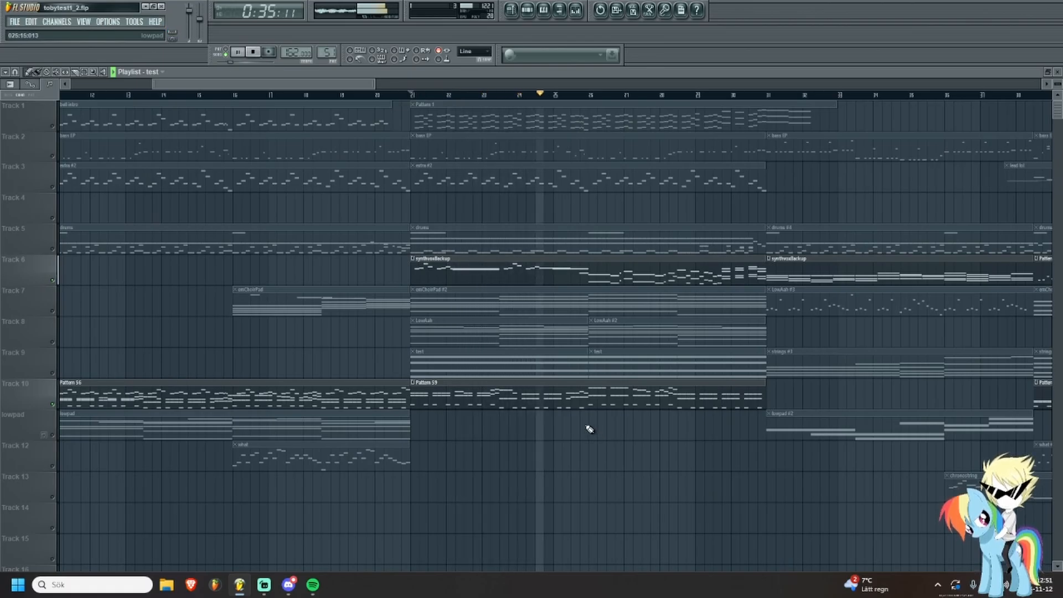
scroll(557, 446, up, 6)
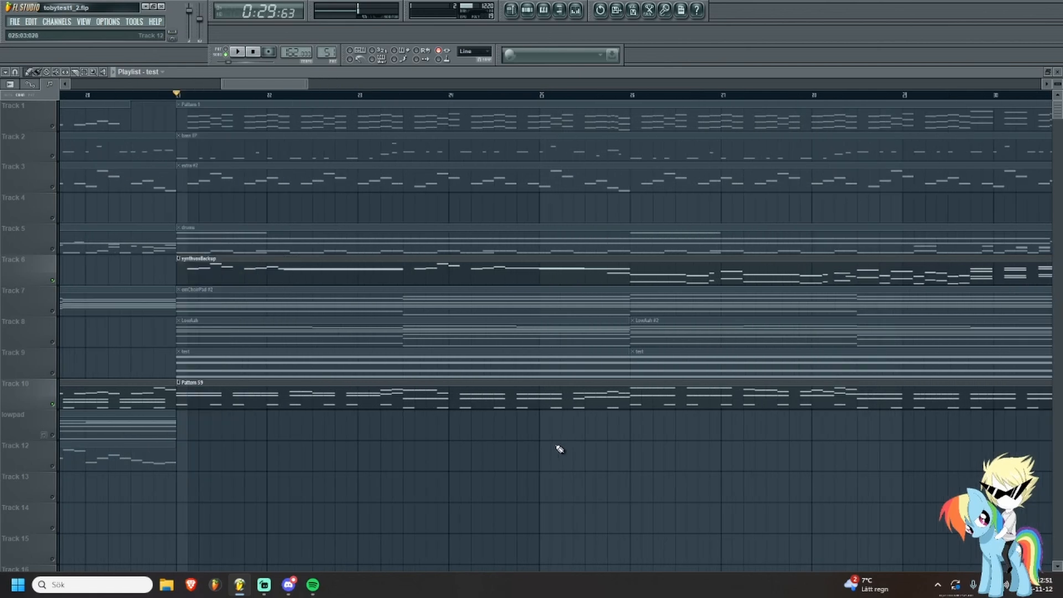
Unmute Tracks 3 and 1, play them together with Tracks 6 and 10 from bar 21, then stop playback.
scroll(554, 443, down, 7)
scroll(493, 397, up, 5)
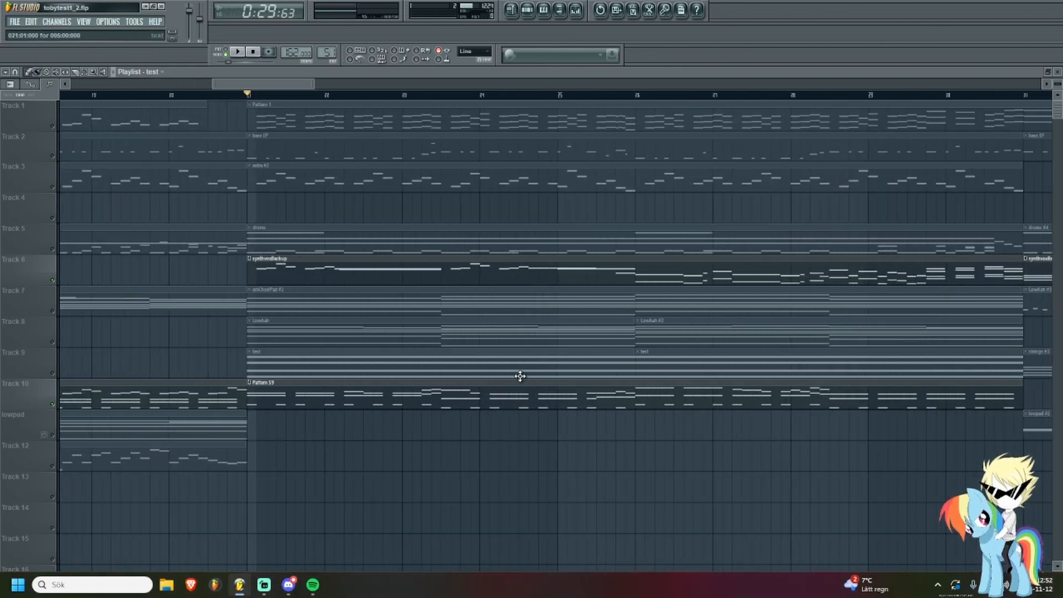
scroll(519, 376, down, 3)
scroll(404, 221, up, 3)
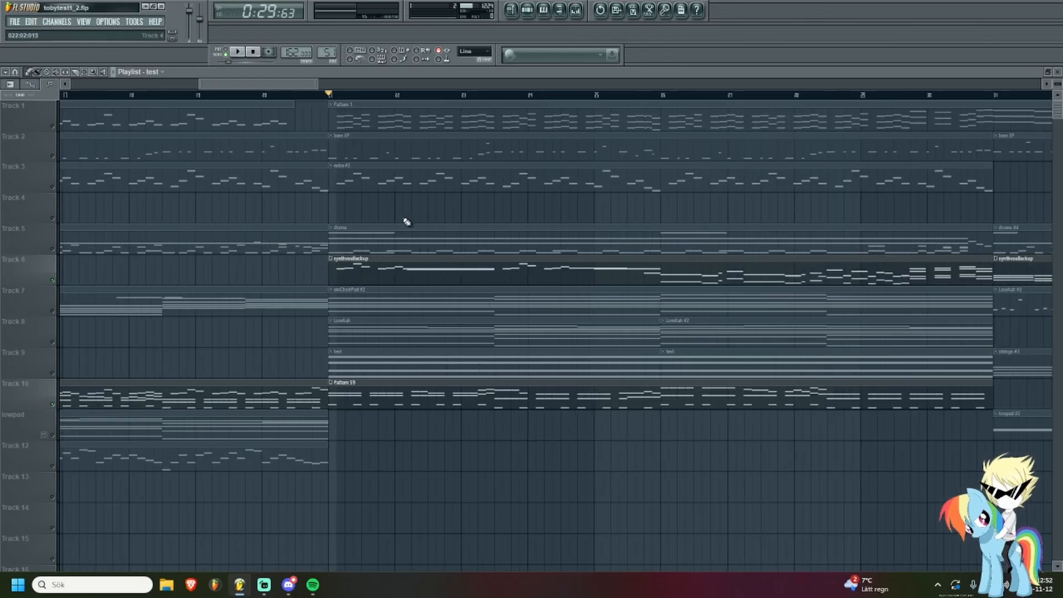
click(52, 187)
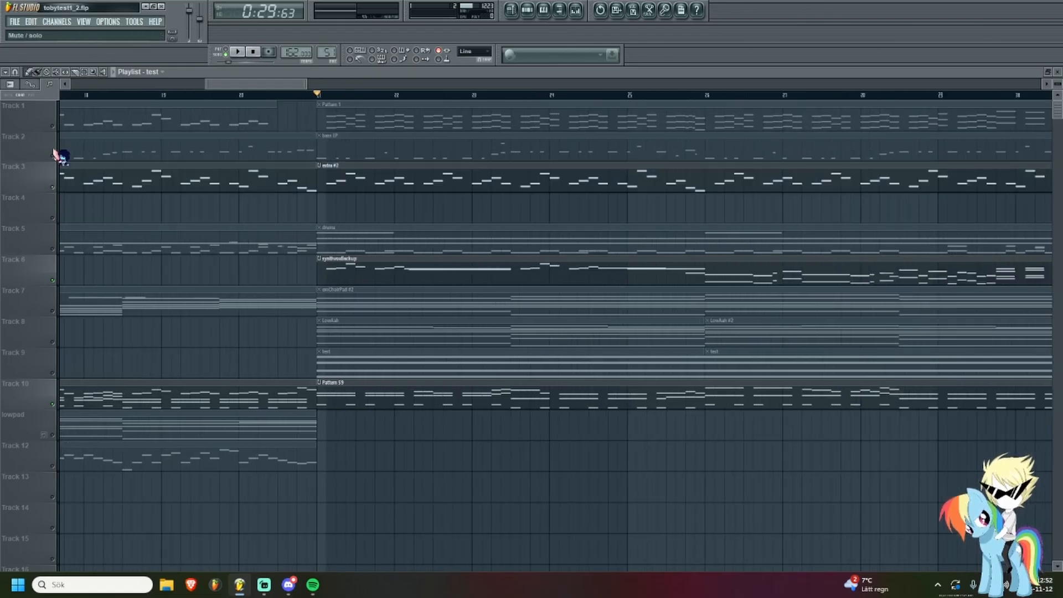
click(52, 127)
scroll(310, 225, down, 1)
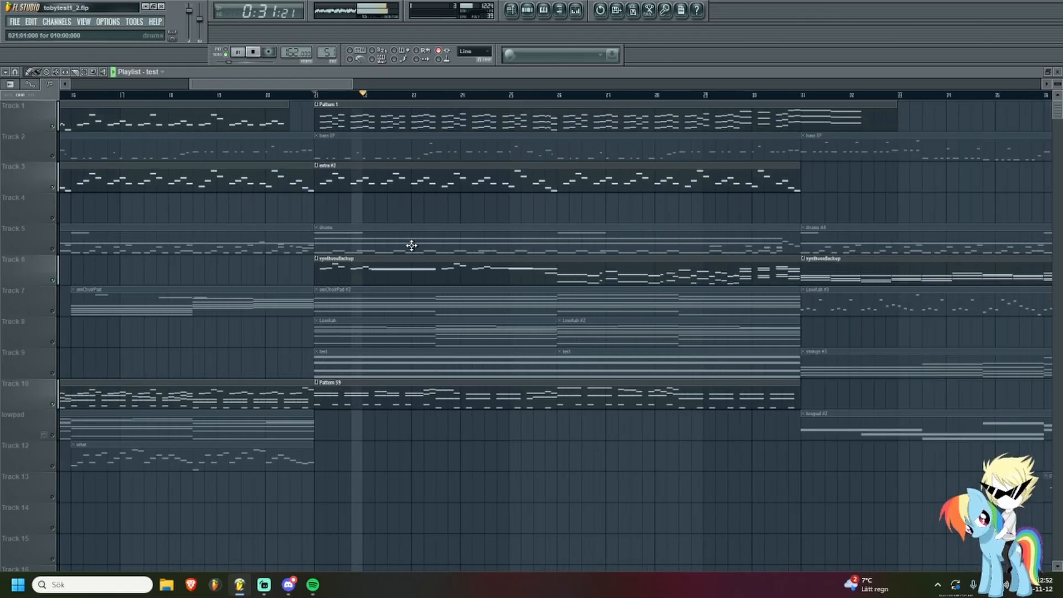
scroll(412, 244, down, 1)
scroll(534, 385, up, 4)
key(space)
scroll(442, 302, up, 3)
scroll(59, 344, down, 2)
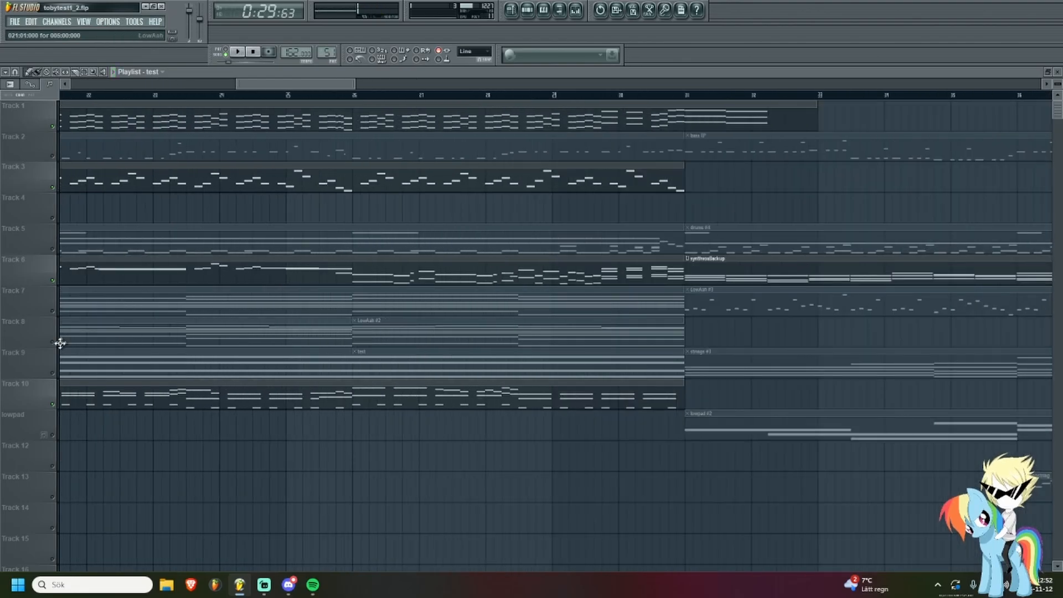
Play the full arrangement from bar 29 through the section starting at bar 31, then stop playback.
click(458, 97)
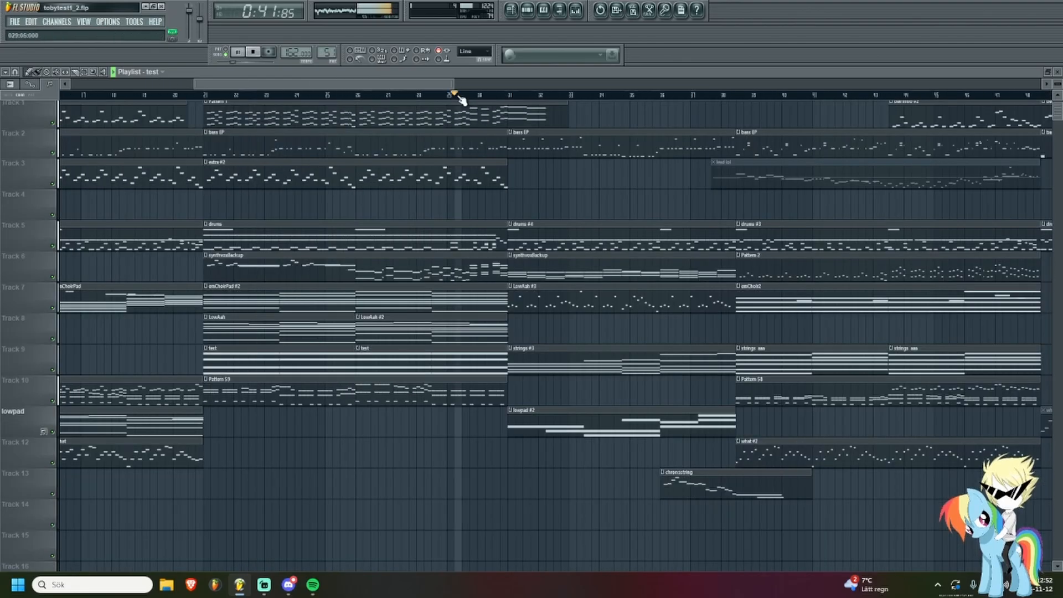
scroll(468, 225, up, 2)
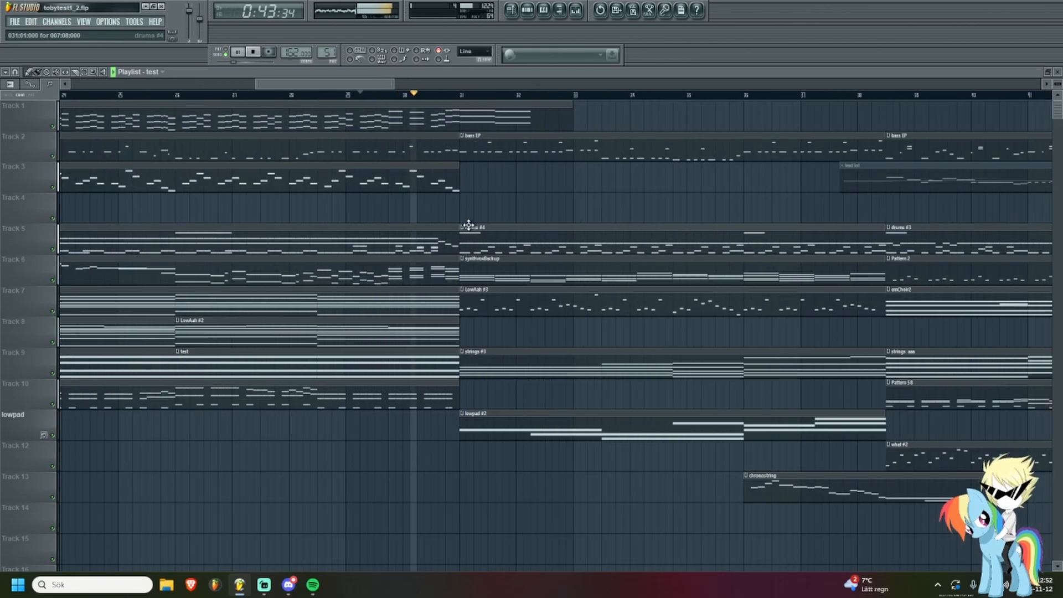
scroll(469, 225, right, 4)
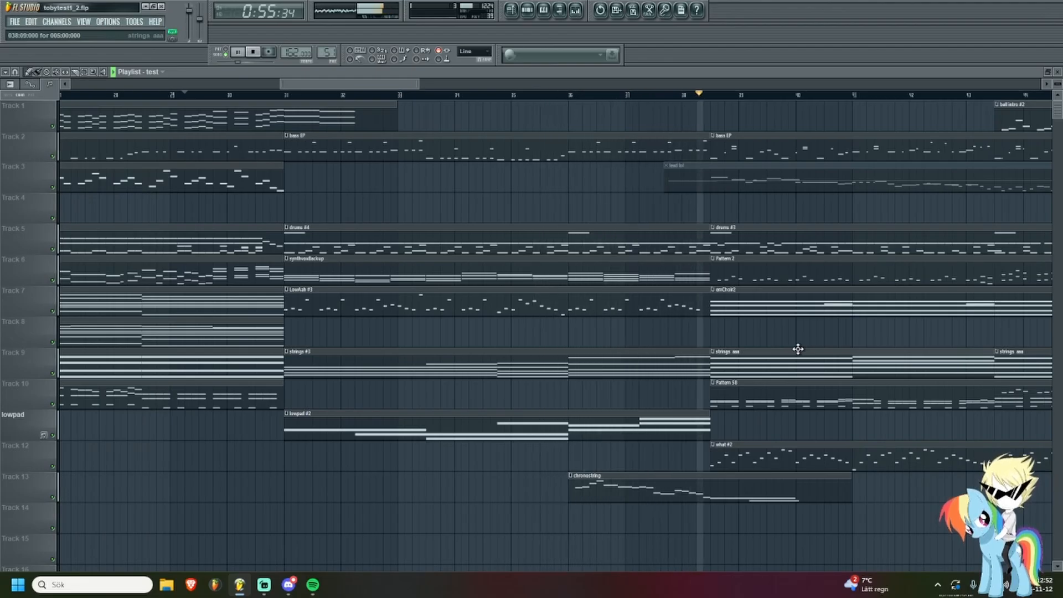
scroll(332, 157, up, 5)
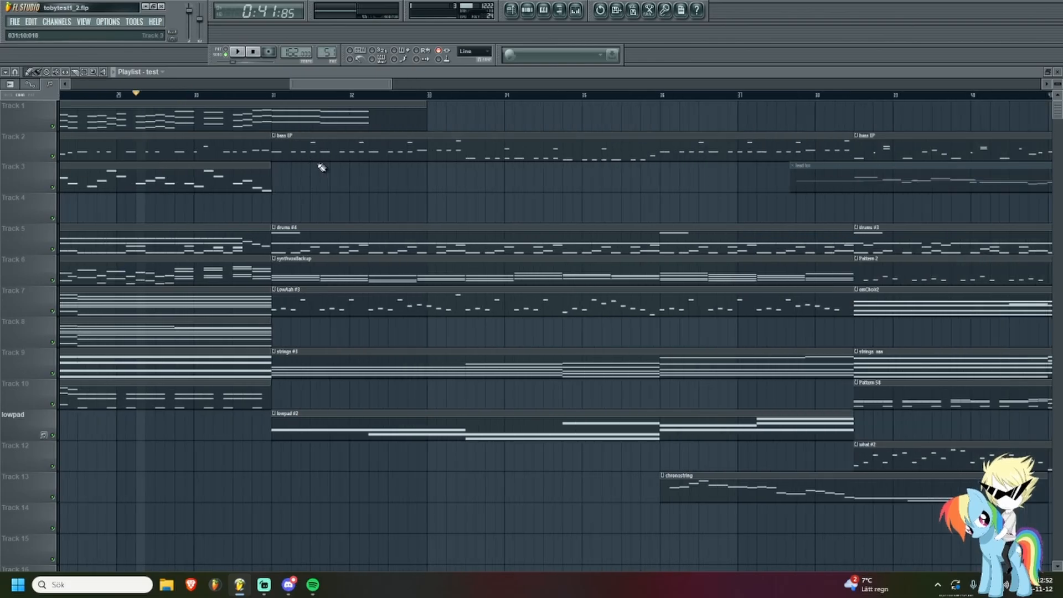
Solo Track 2 and open the notes of its bass EP clip at bar 31.
right_click(53, 156)
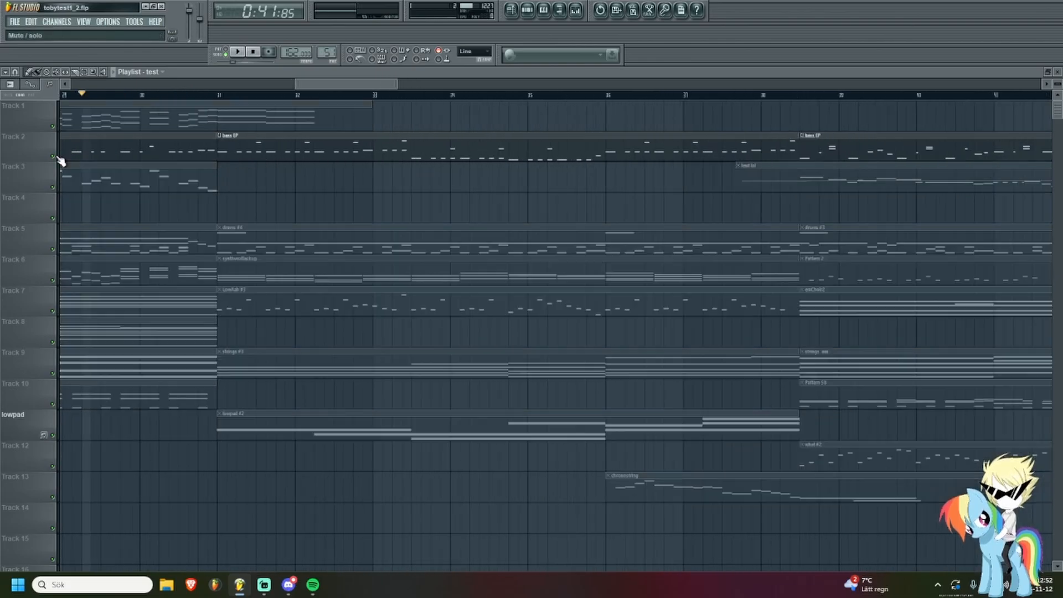
scroll(293, 171, up, 1)
scroll(241, 130, down, 1)
double_click(248, 142)
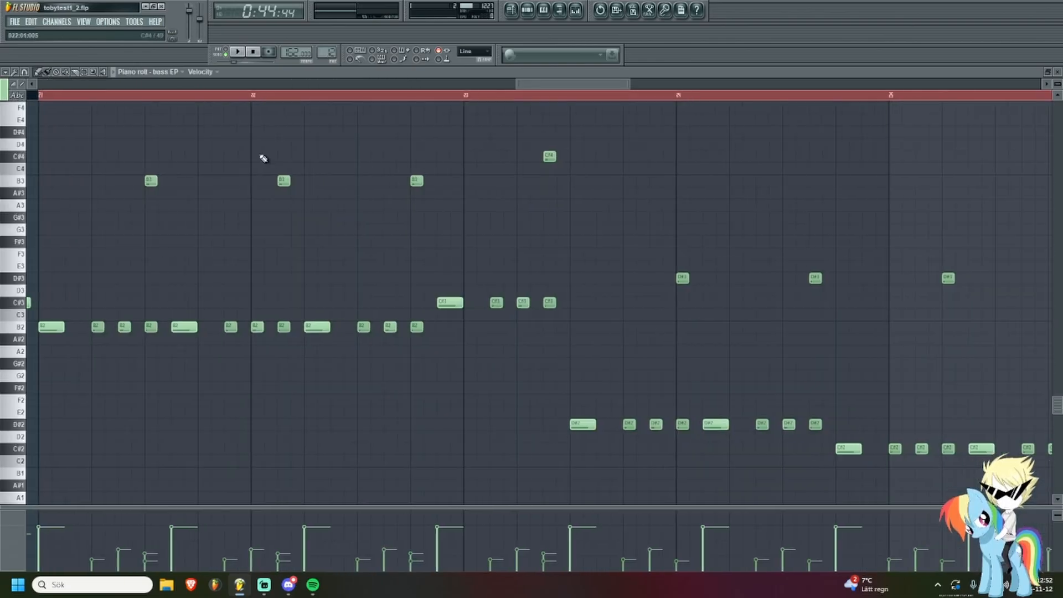
scroll(308, 232, down, 2)
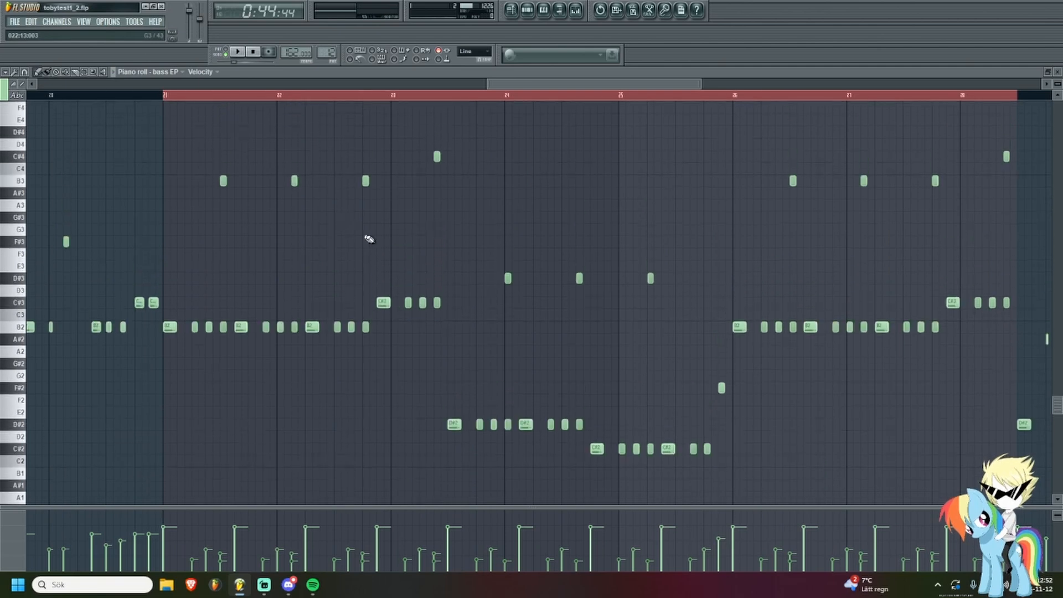
Play the bass EP part on its own while following its notes, then stop playback and return to the playlist.
key(space)
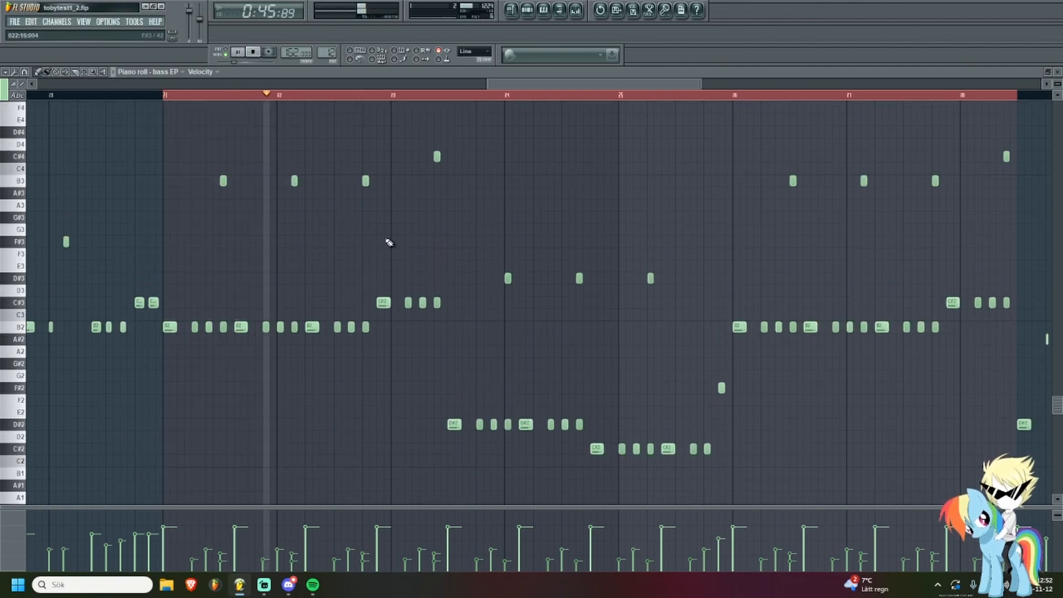
drag(443, 249, 368, 251)
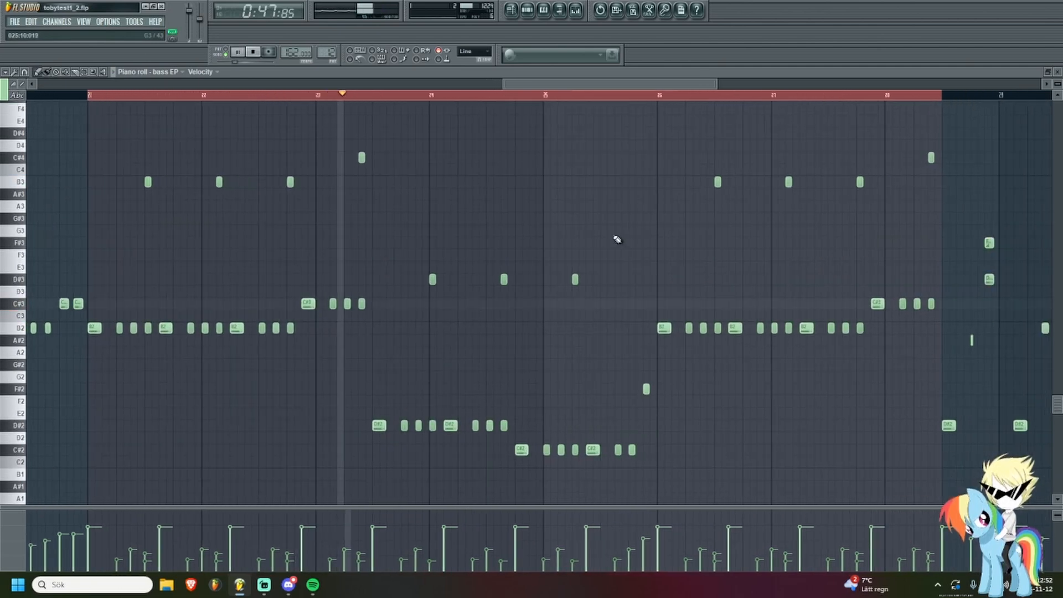
drag(596, 234, 458, 218)
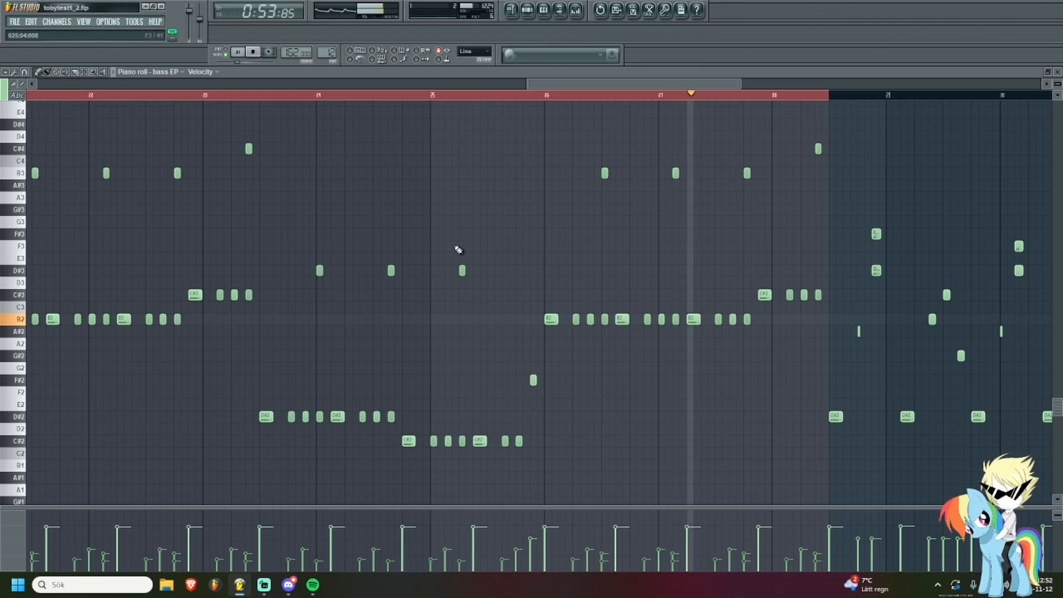
key(space)
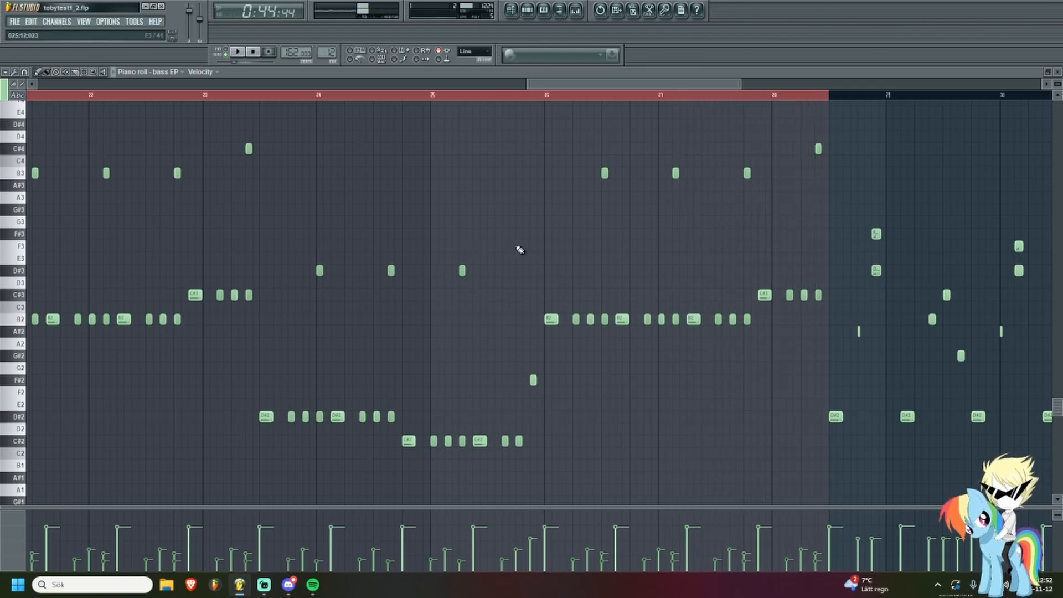
key(Escape)
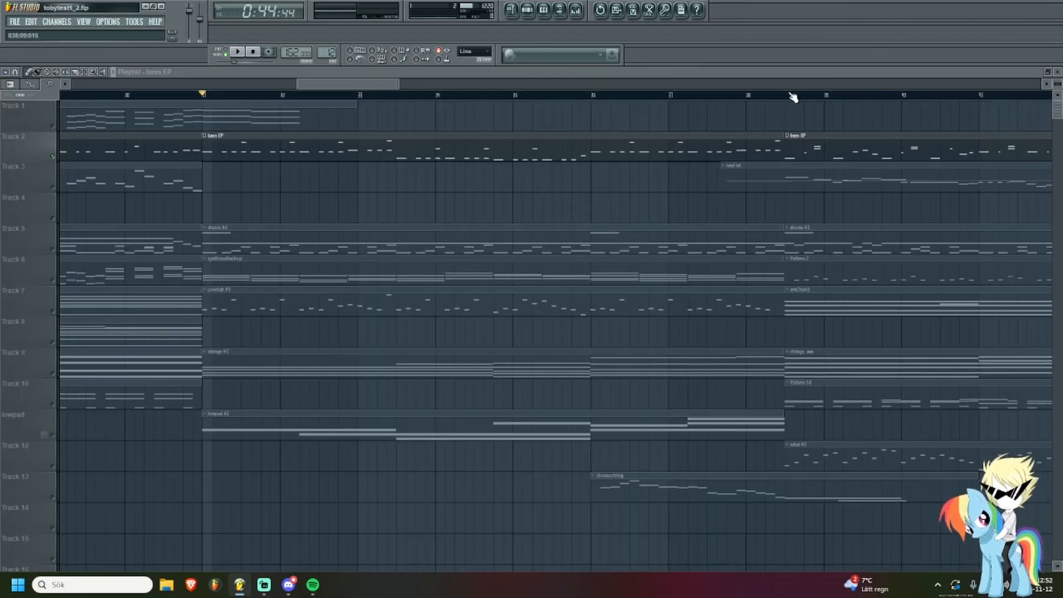
Move the playback position to the bass EP clip in bar 38, view the bass EP notes again, and return to the playlist.
scroll(685, 154, down, 2)
scroll(791, 141, up, 2)
scroll(681, 149, down, 4)
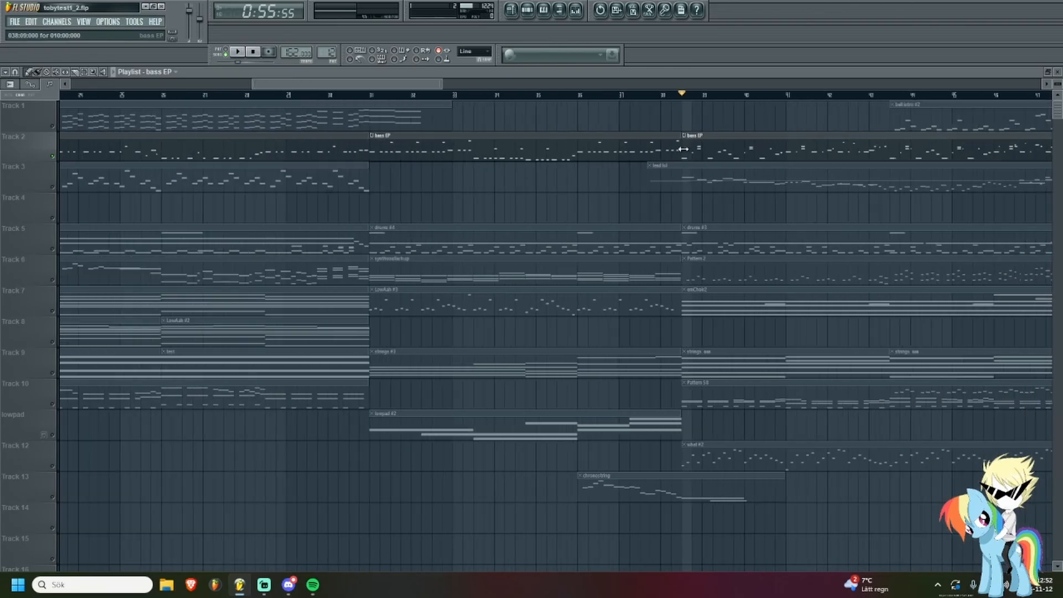
scroll(537, 155, up, 3)
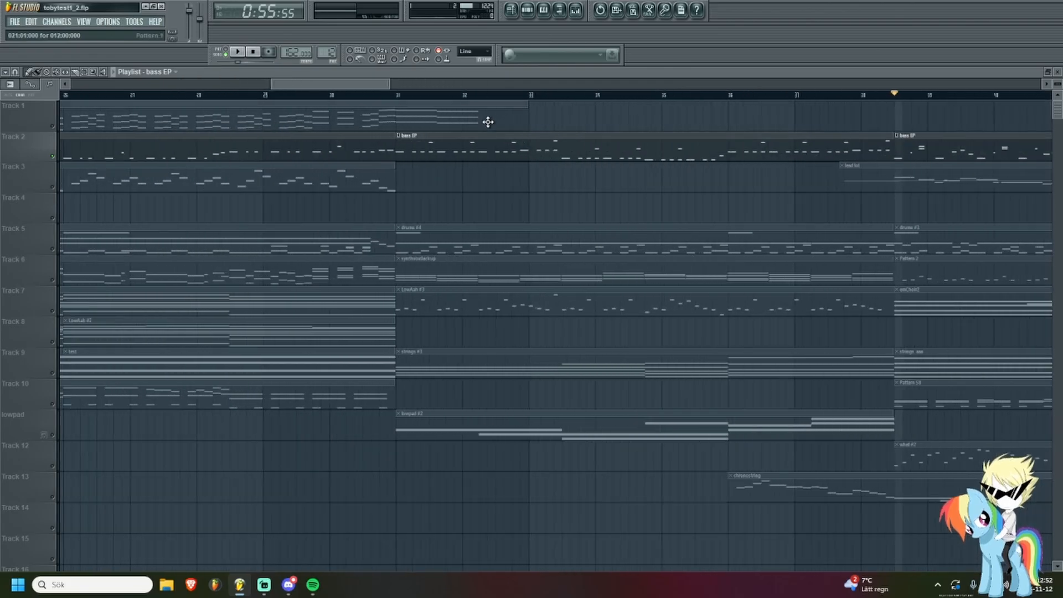
scroll(499, 136, down, 3)
double_click(498, 140)
scroll(506, 176, down, 4)
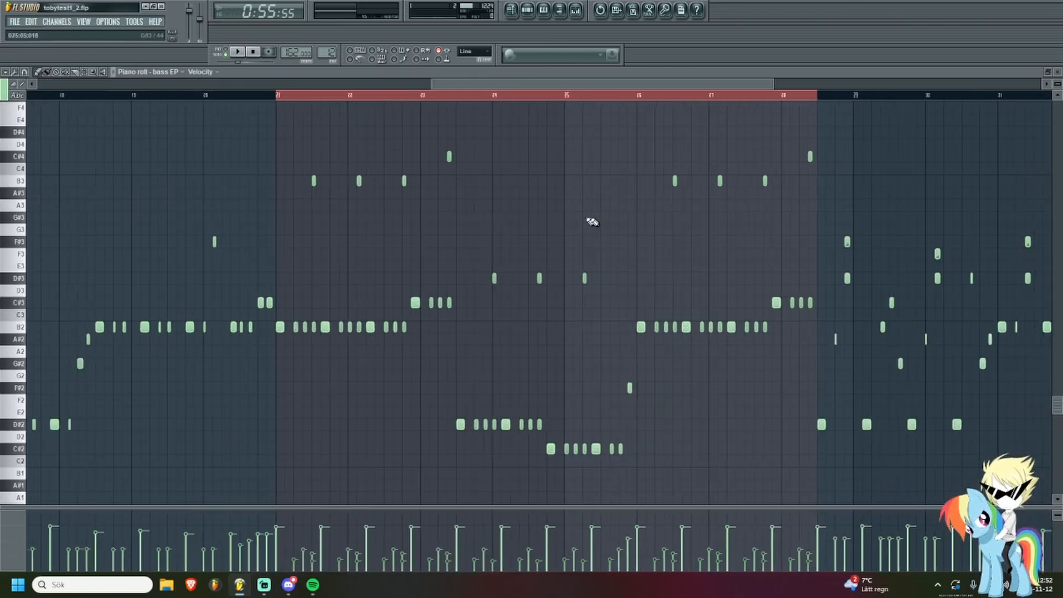
scroll(592, 221, down, 2)
key(F5)
Audition Track 5's drums from bar 31, soloing the track, then stop playback.
click(54, 253)
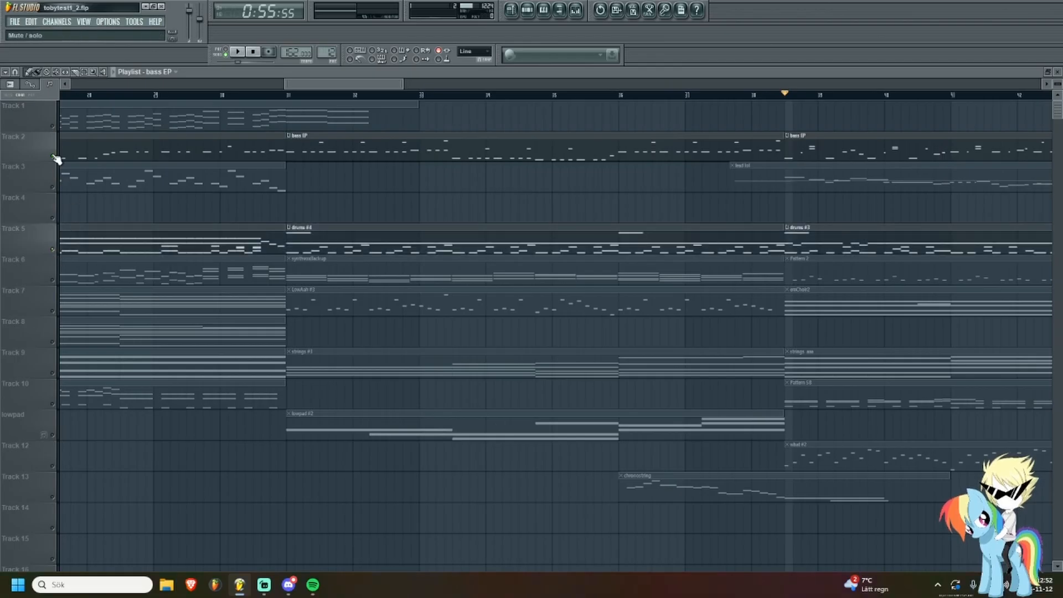
click(288, 95)
key(space)
scroll(524, 240, down, 6)
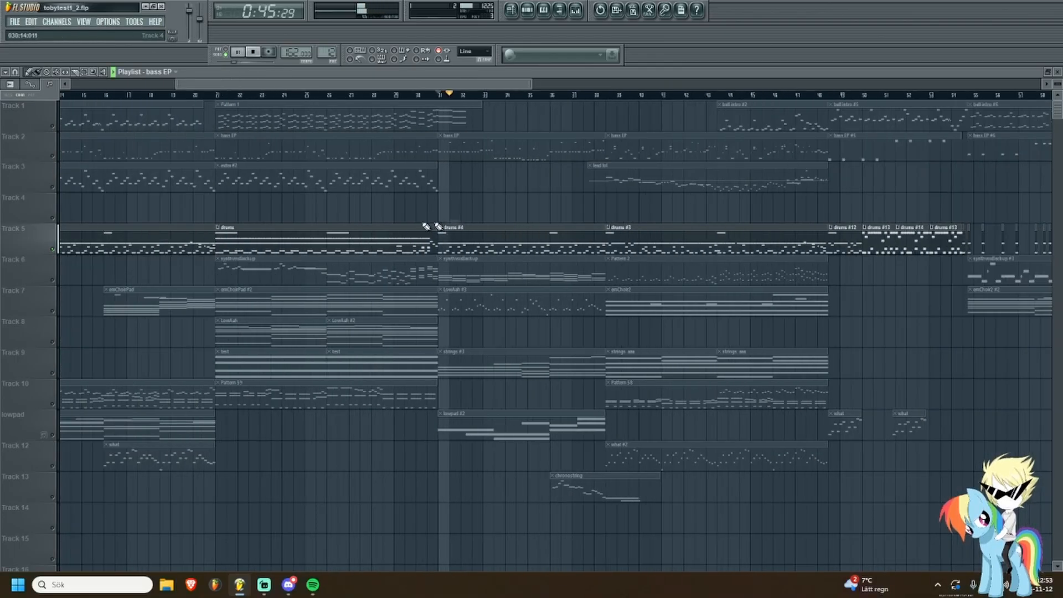
scroll(173, 205, up, 4)
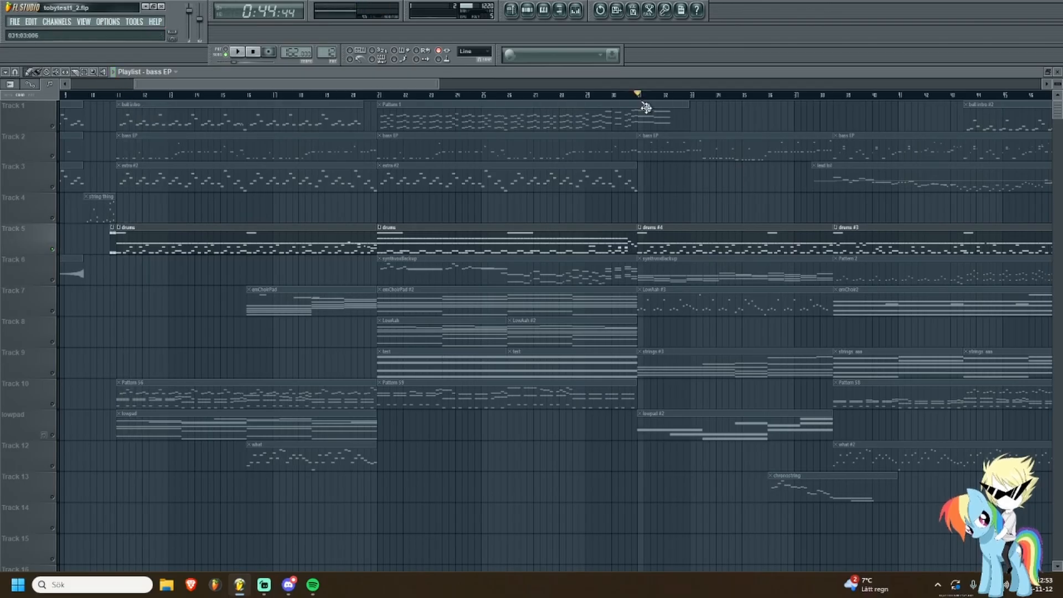
scroll(716, 194, up, 5)
key(space)
key(space)
Open Track 6's synthvoxBackup clip at bar 31 and compare its earlier melody with the chords starting at bar 11 of the pattern.
double_click(532, 271)
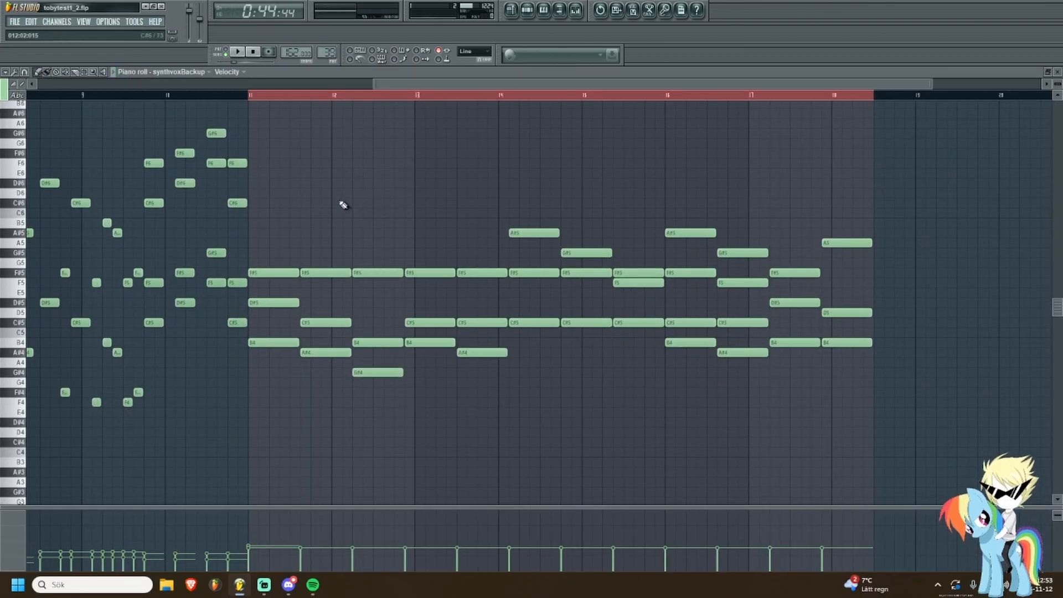
scroll(354, 204, down, 2)
scroll(260, 172, up, 3)
drag(299, 224, 567, 244)
scroll(562, 240, down, 2)
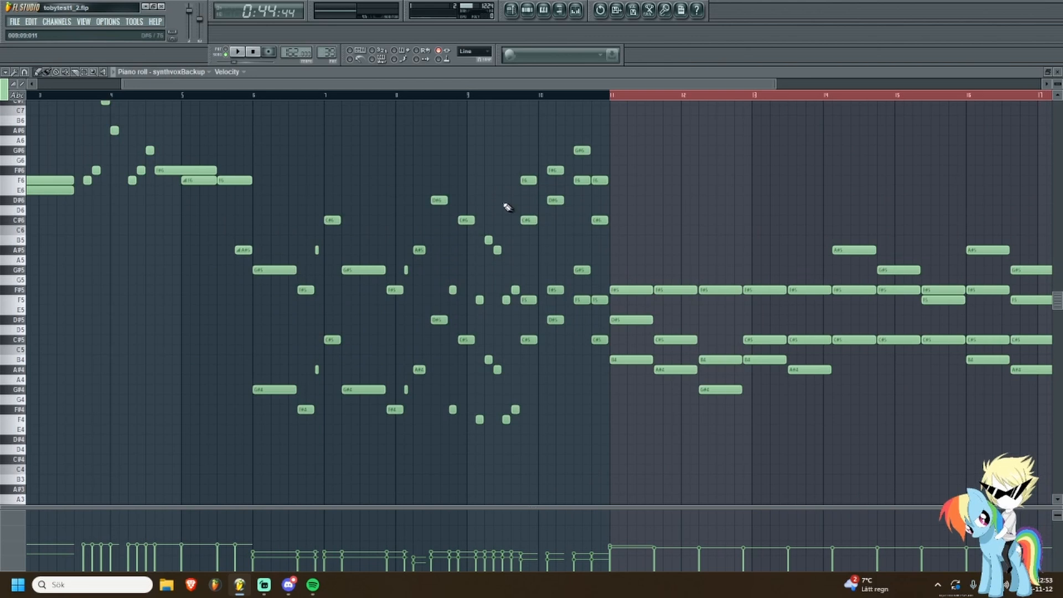
drag(405, 211, 536, 308)
drag(396, 295, 126, 207)
scroll(541, 242, up, 2)
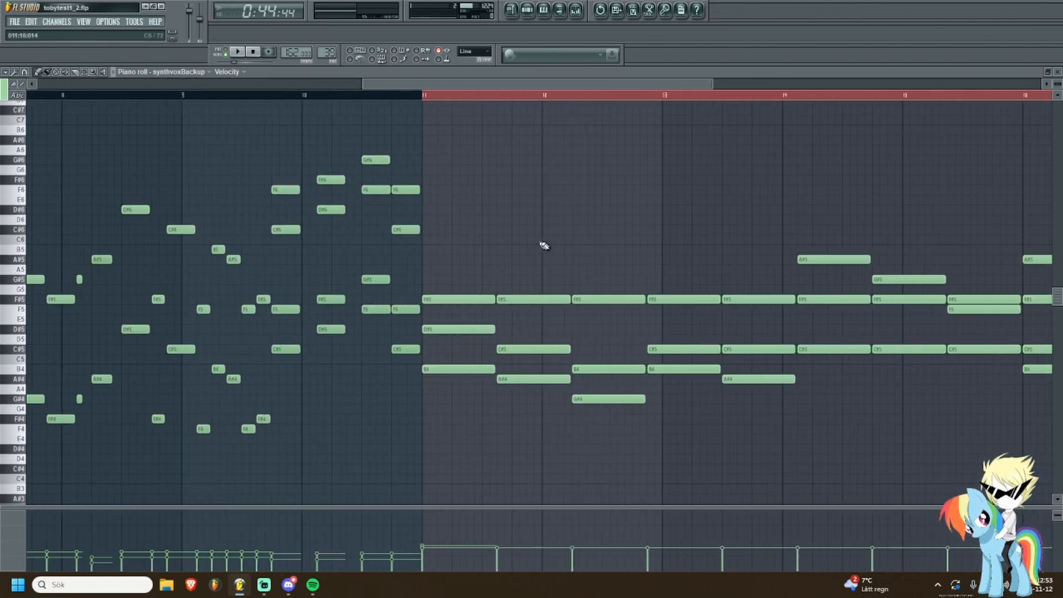
scroll(334, 233, up, 2)
drag(540, 242, 244, 162)
Play the synthvoxBackup chords while following the notes, then stop playback and return to the playlist.
scroll(271, 171, down, 1)
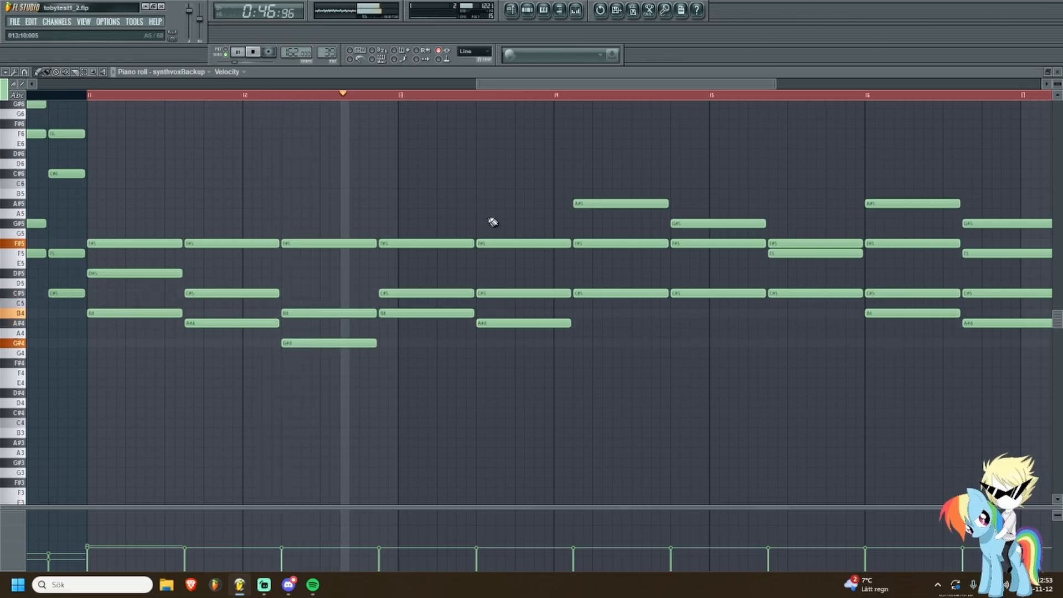
drag(538, 217, 300, 218)
scroll(299, 219, down, 1)
scroll(298, 220, down, 1)
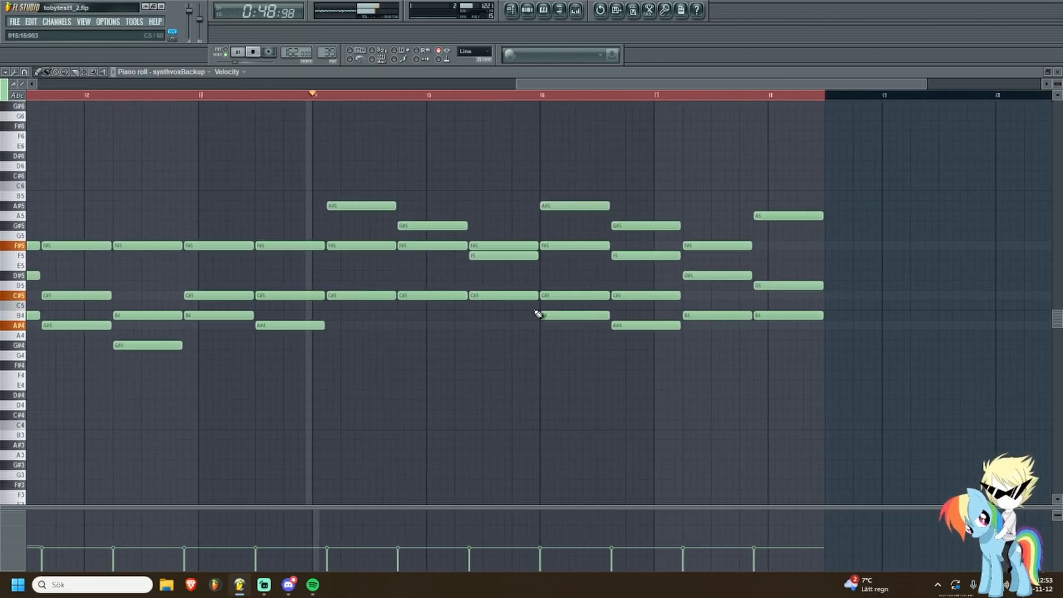
scroll(490, 376, up, 1)
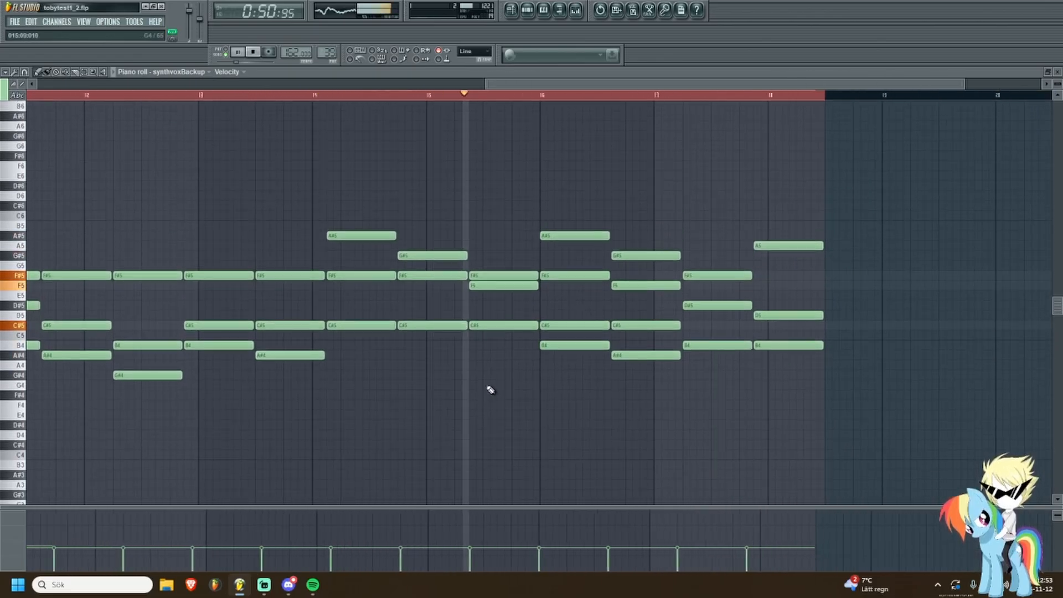
scroll(496, 371, down, 1)
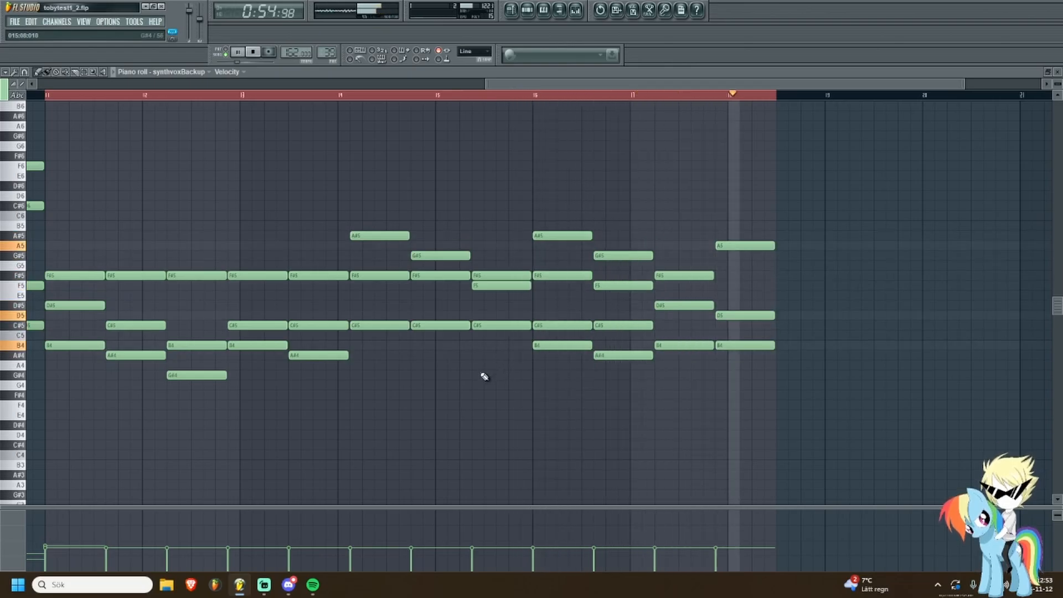
key(space)
key(F5)
Reopen the synthvoxBackup clip at bar 31 and highlight its chords from bar 11 into bar 14, then clear the selection.
scroll(310, 210, up, 3)
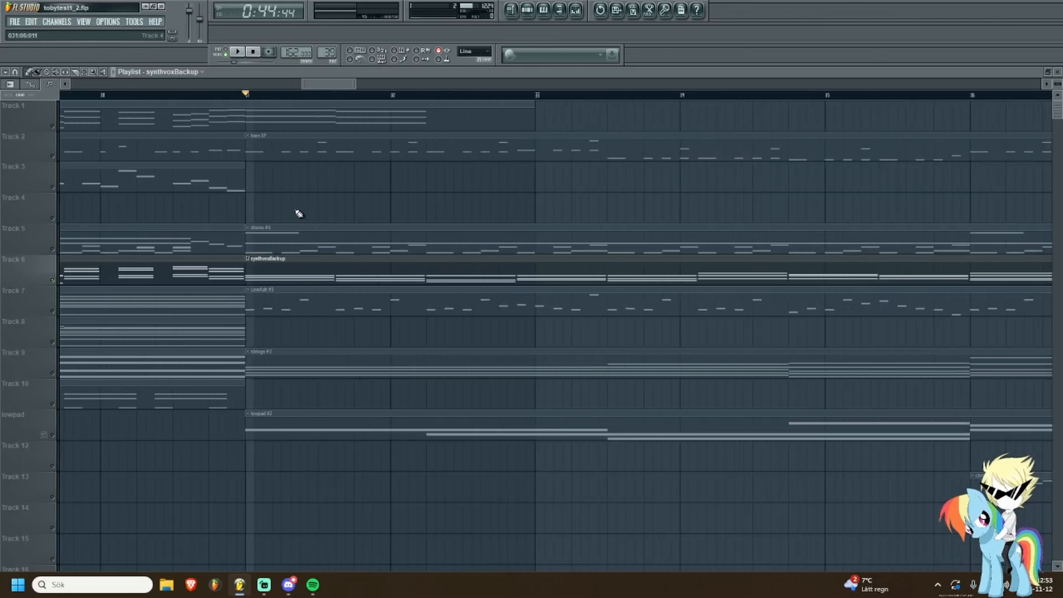
double_click(283, 273)
scroll(284, 275, down, 2)
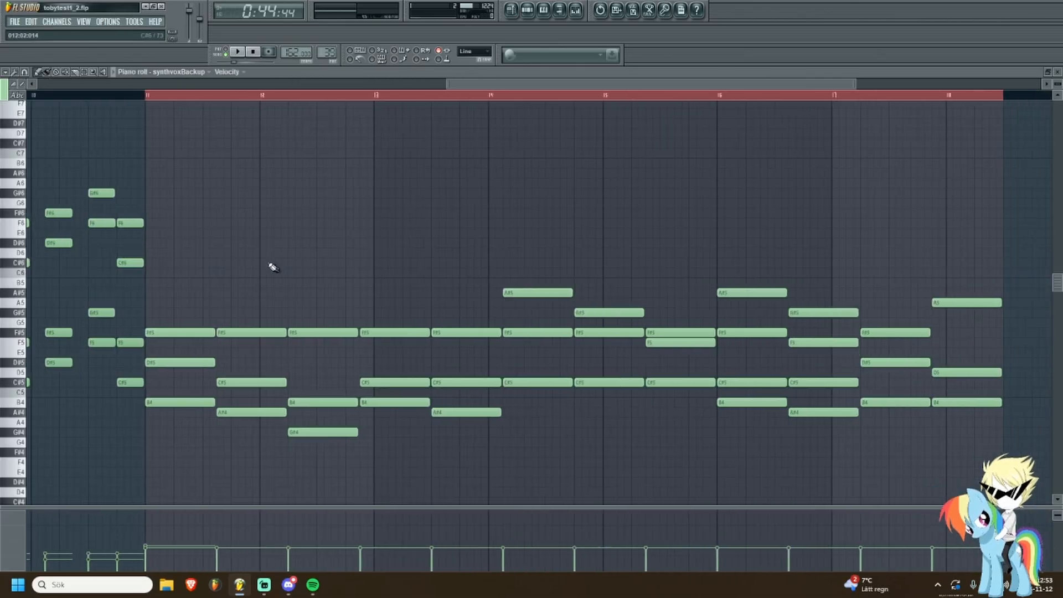
scroll(268, 263, down, 1)
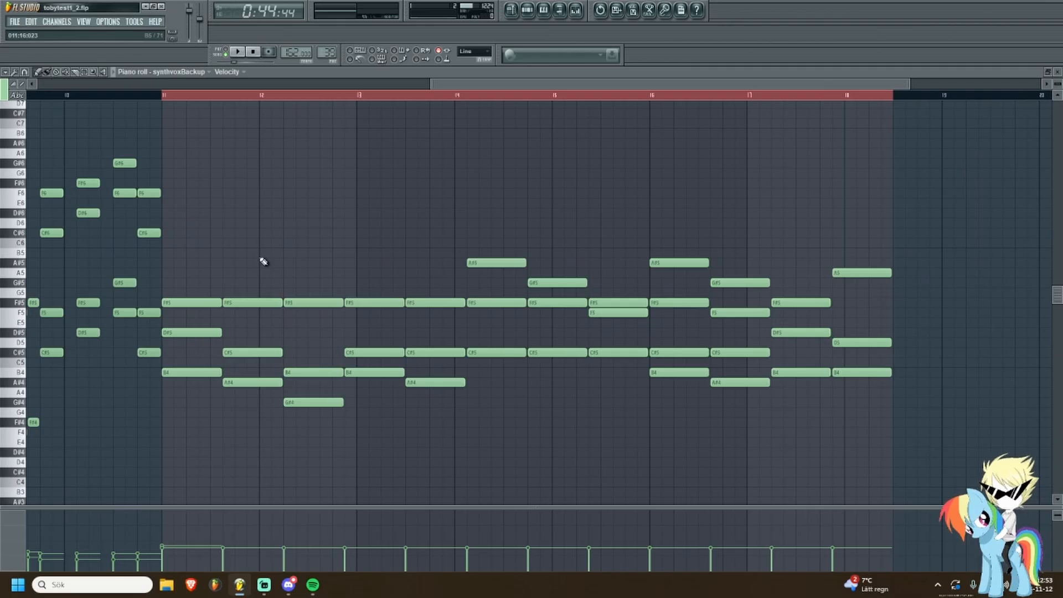
scroll(192, 248, up, 3)
drag(192, 248, 800, 488)
scroll(379, 369, down, 1)
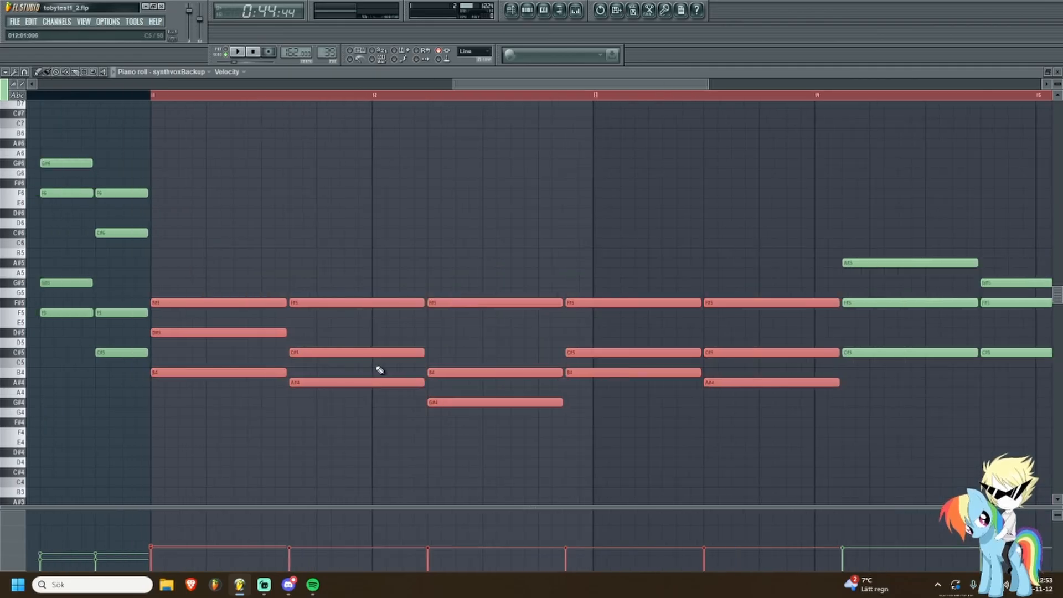
scroll(517, 308, down, 3)
click(500, 214)
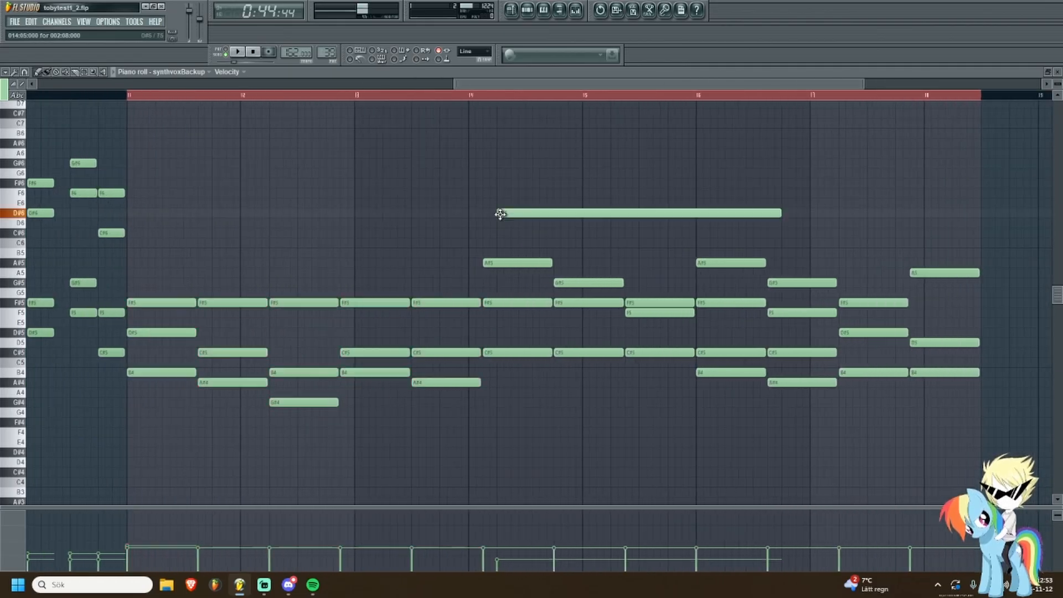
right_click(500, 213)
scroll(323, 203, up, 3)
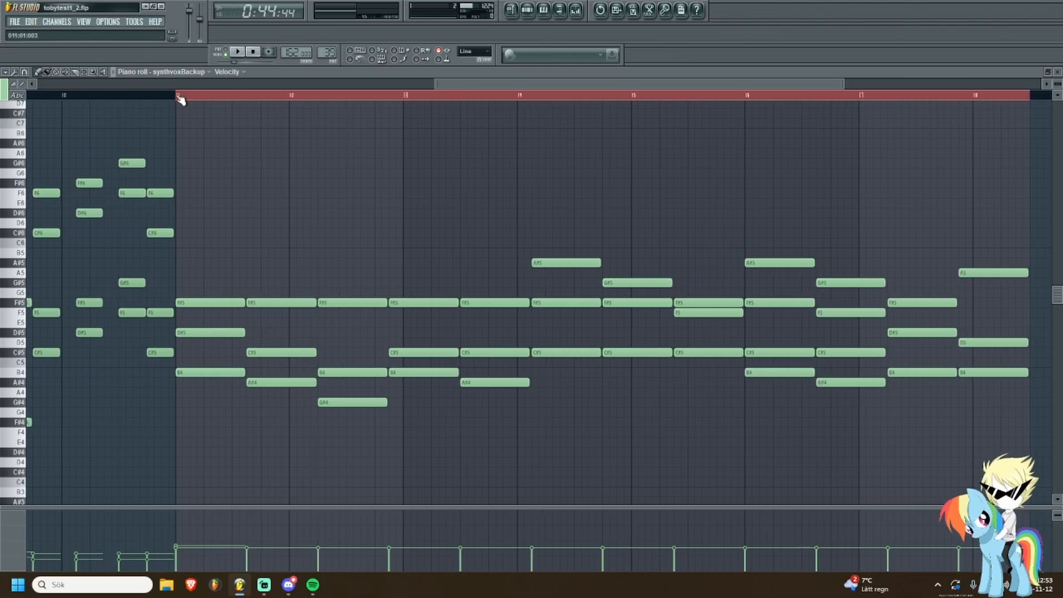
Play the synthvoxBackup section starting at bar 11 in the piano roll, stop playback and return to the playlist.
key(space)
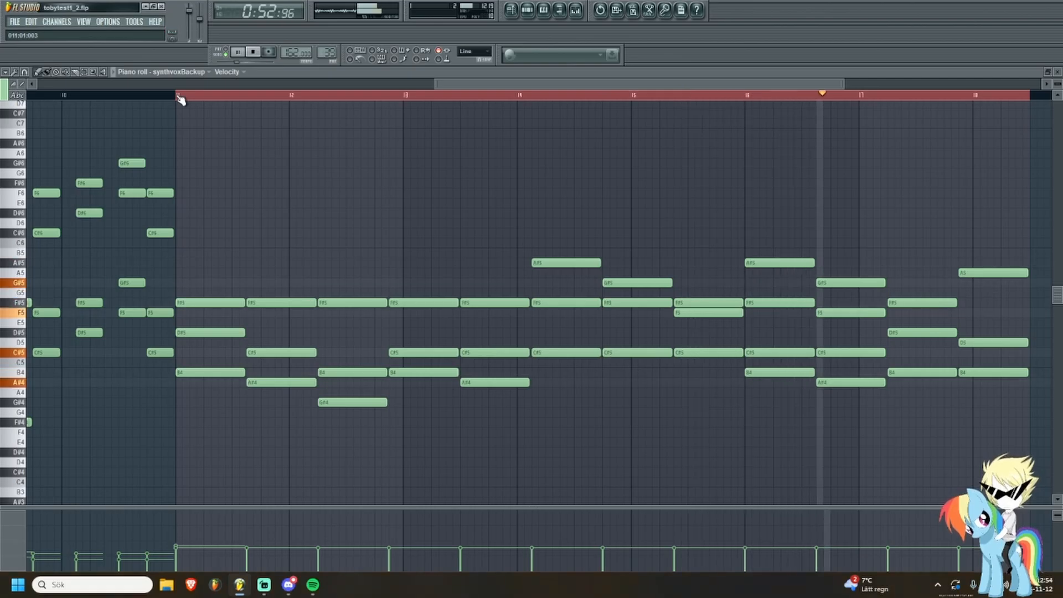
scroll(310, 157, down, 2)
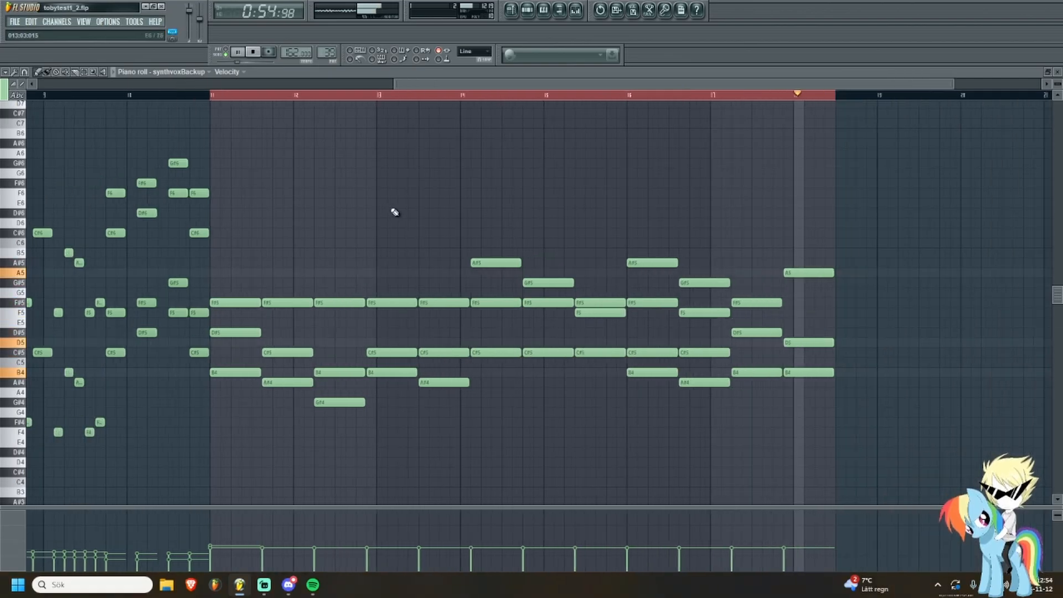
key(space)
key(F5)
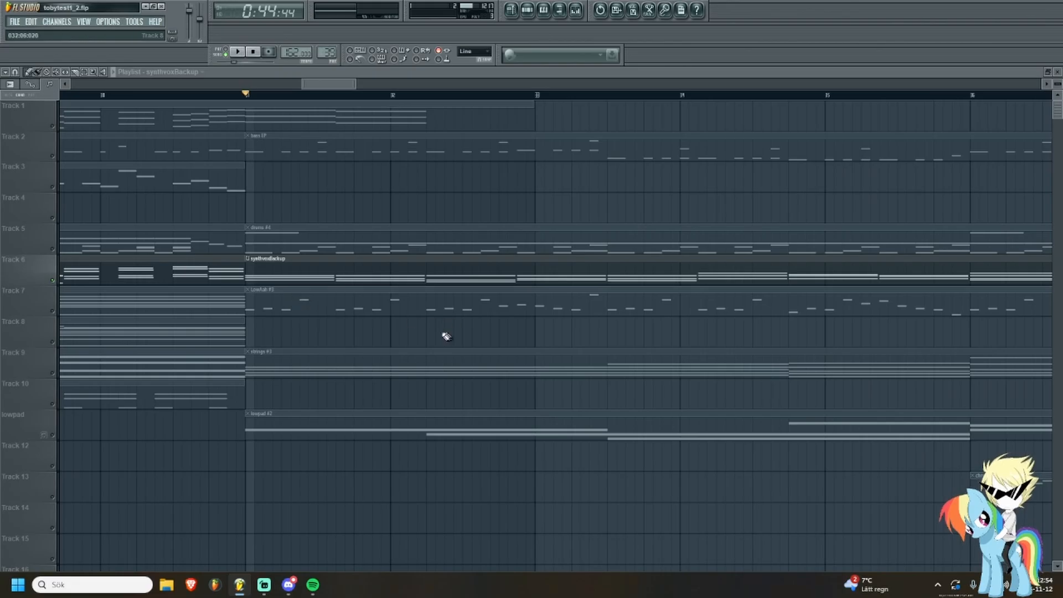
Open the LowAah #3 clip on Track 7 in the piano roll to view its notes.
scroll(417, 346, down, 4)
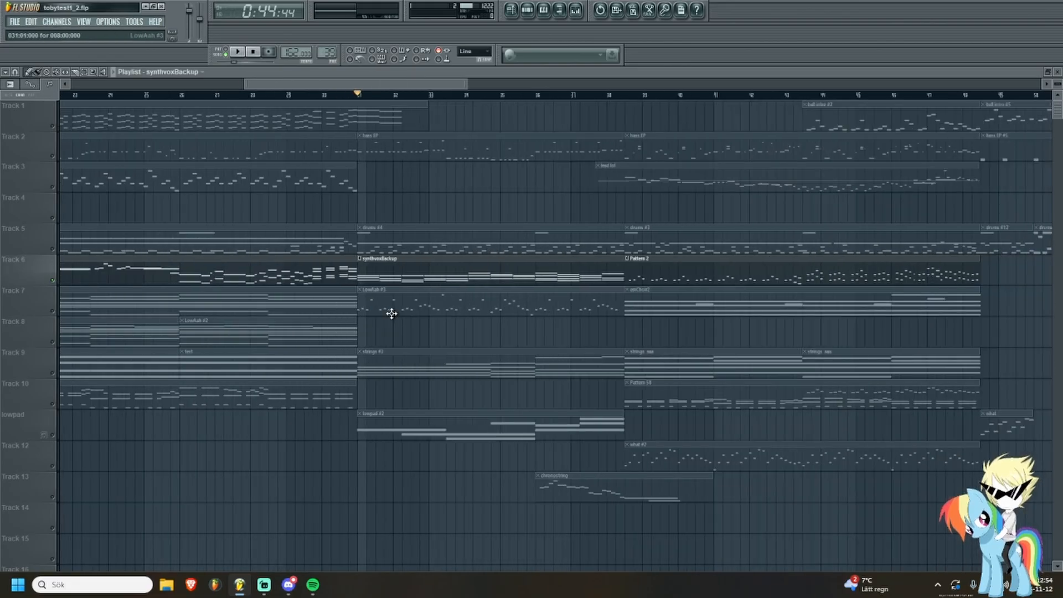
scroll(392, 313, down, 3)
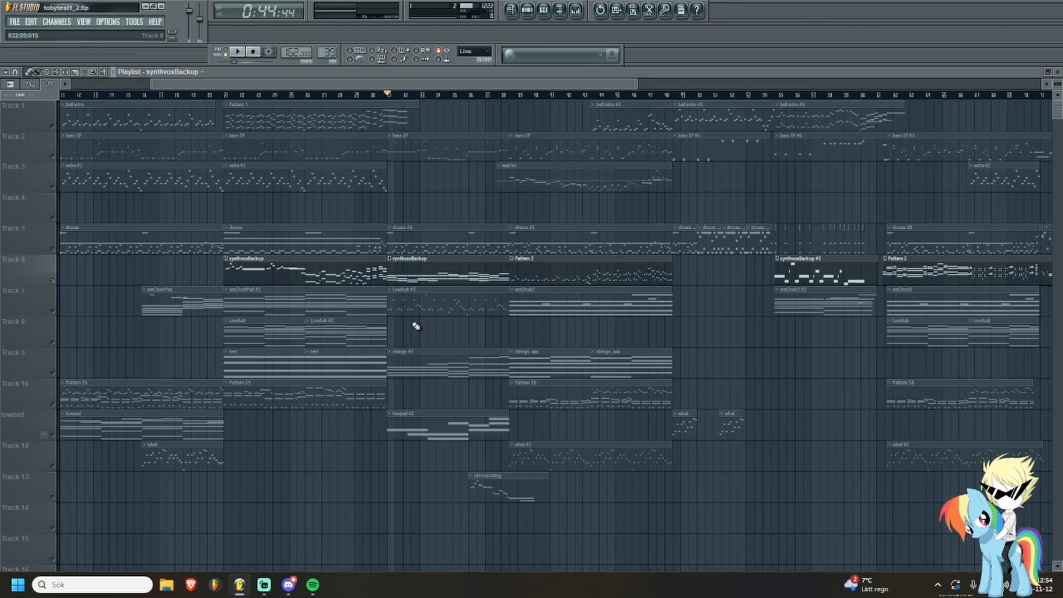
scroll(408, 301, up, 5)
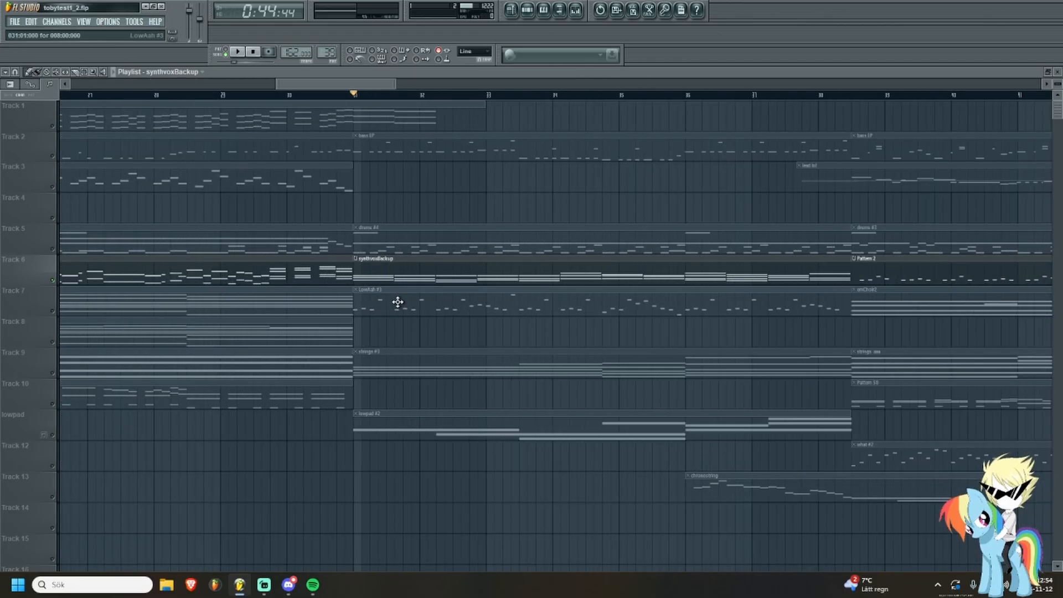
double_click(346, 307)
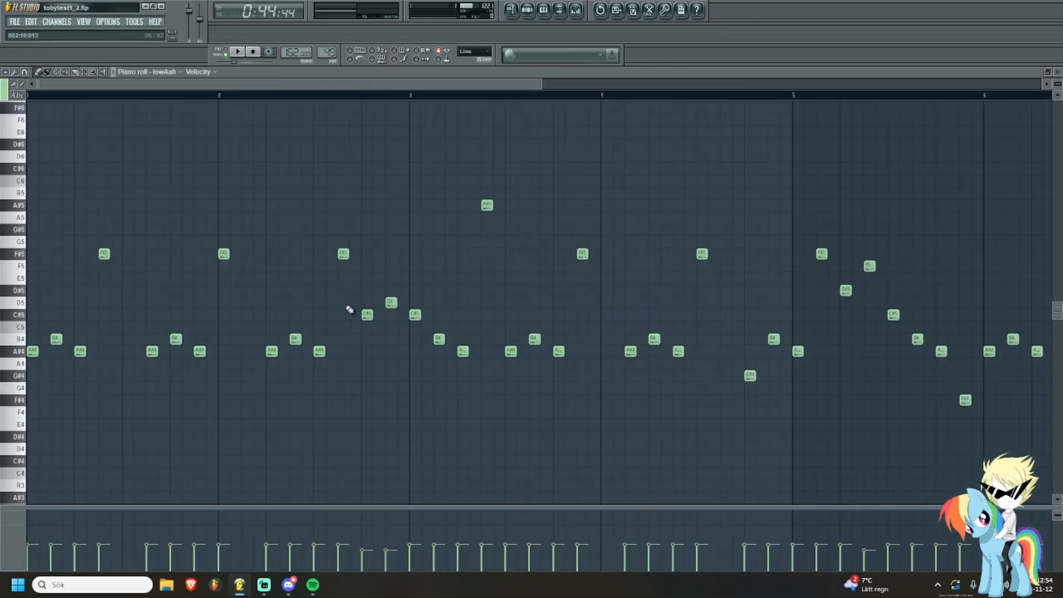
scroll(347, 307, down, 2)
Display the lowAah channel's soundfont player settings in the step sequencer, then close them.
key(F6)
click(617, 460)
click(564, 455)
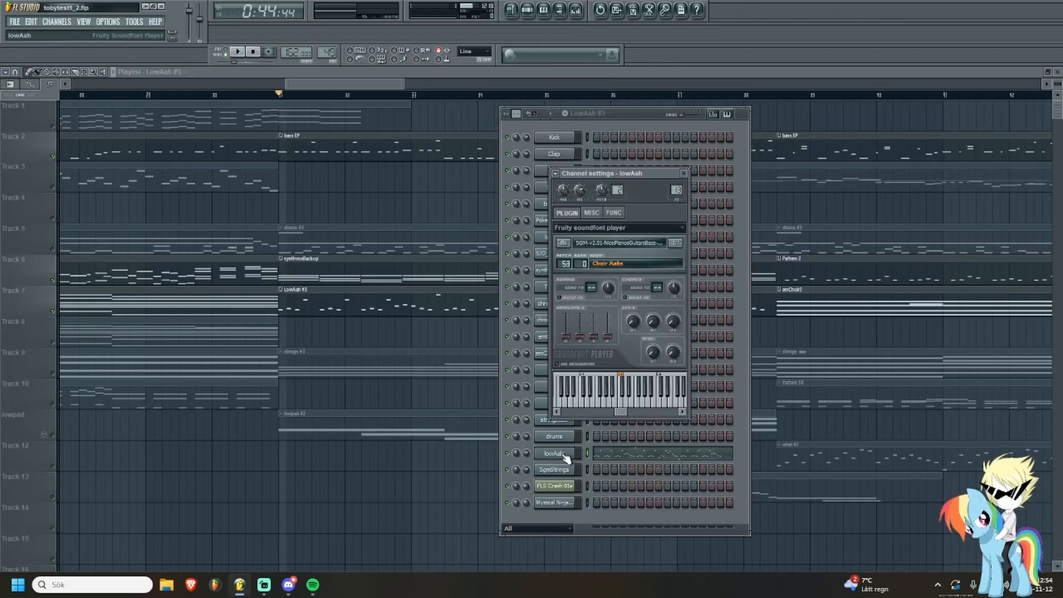
click(563, 455)
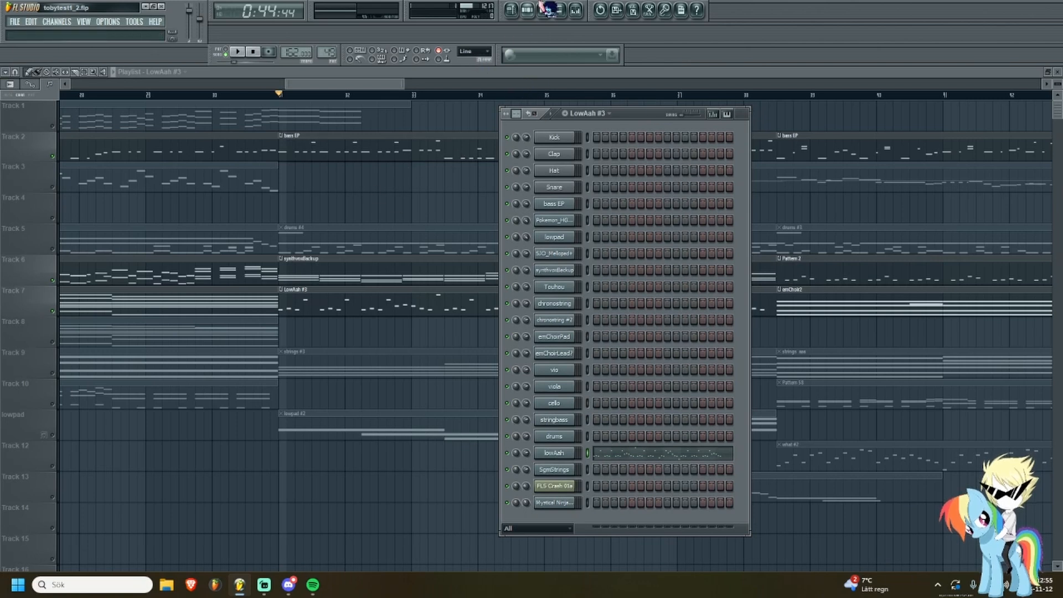
Play the song from bar 31 and follow the LowAah #3 notes in the piano roll to the end of the pattern.
click(524, 11)
key(space)
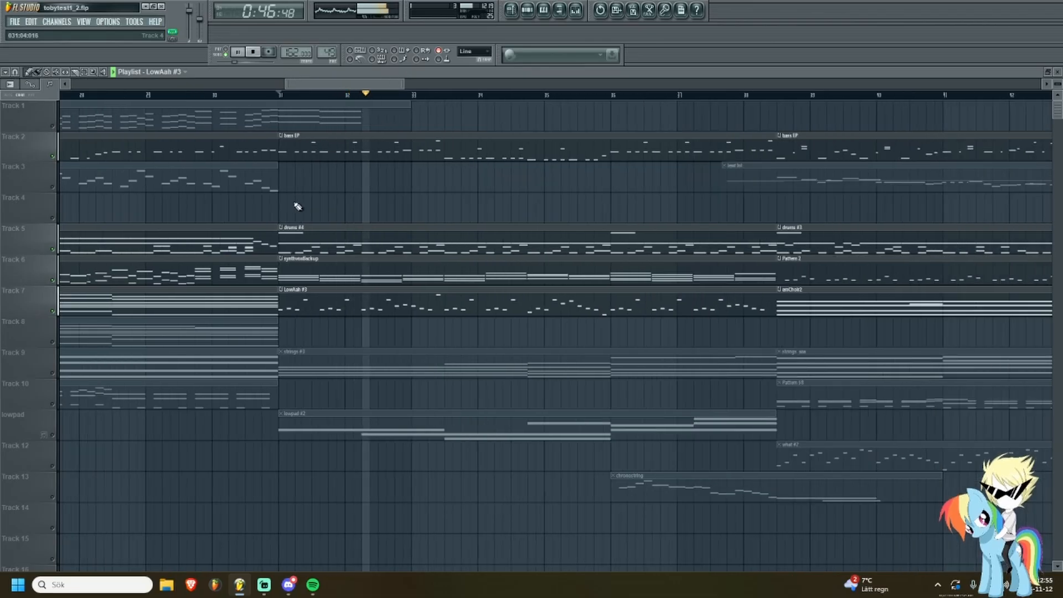
double_click(349, 308)
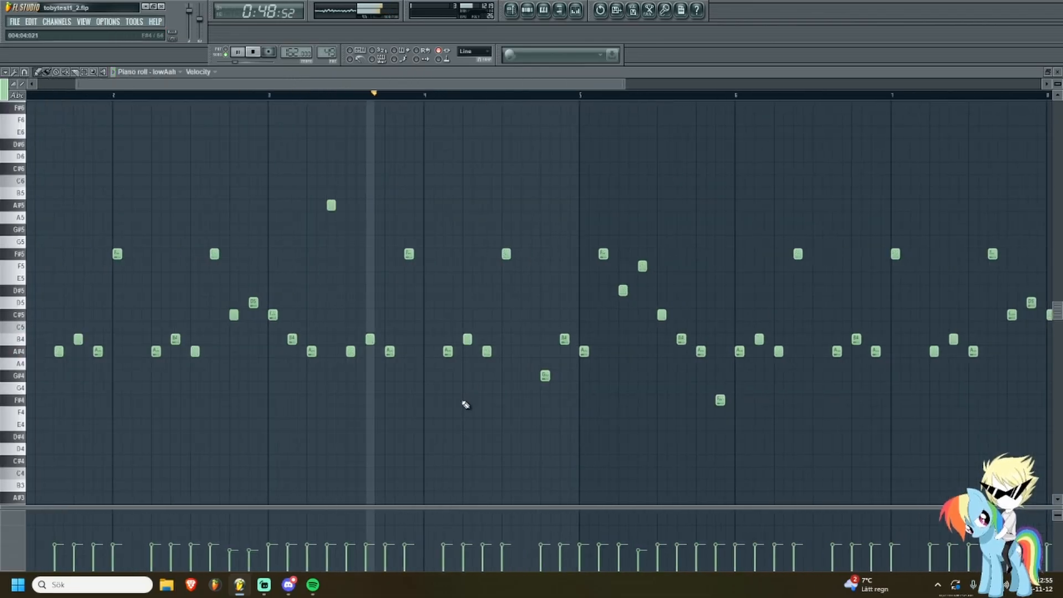
drag(420, 397, 257, 381)
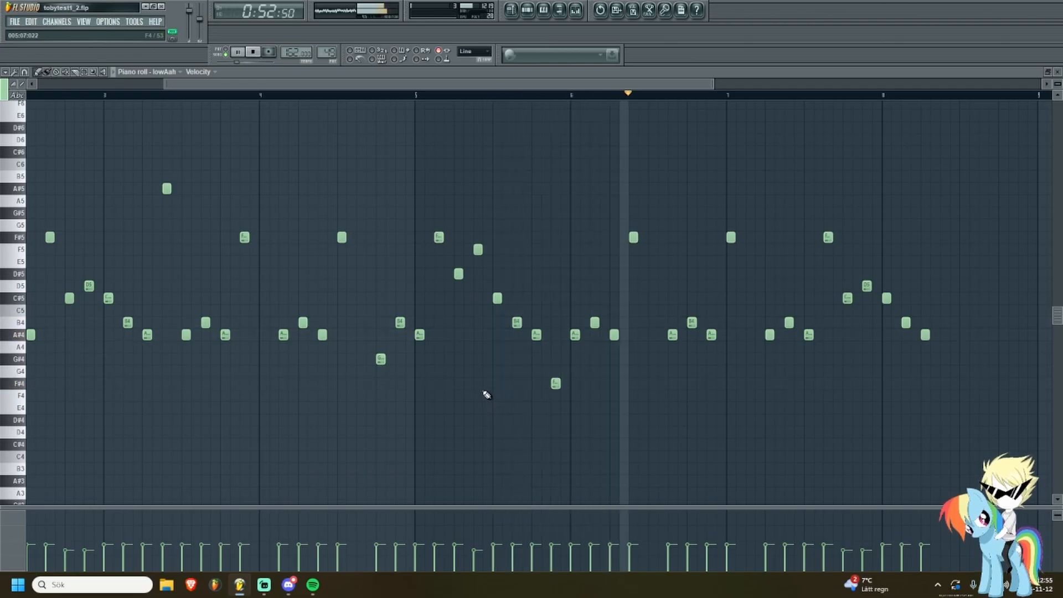
drag(485, 394, 427, 377)
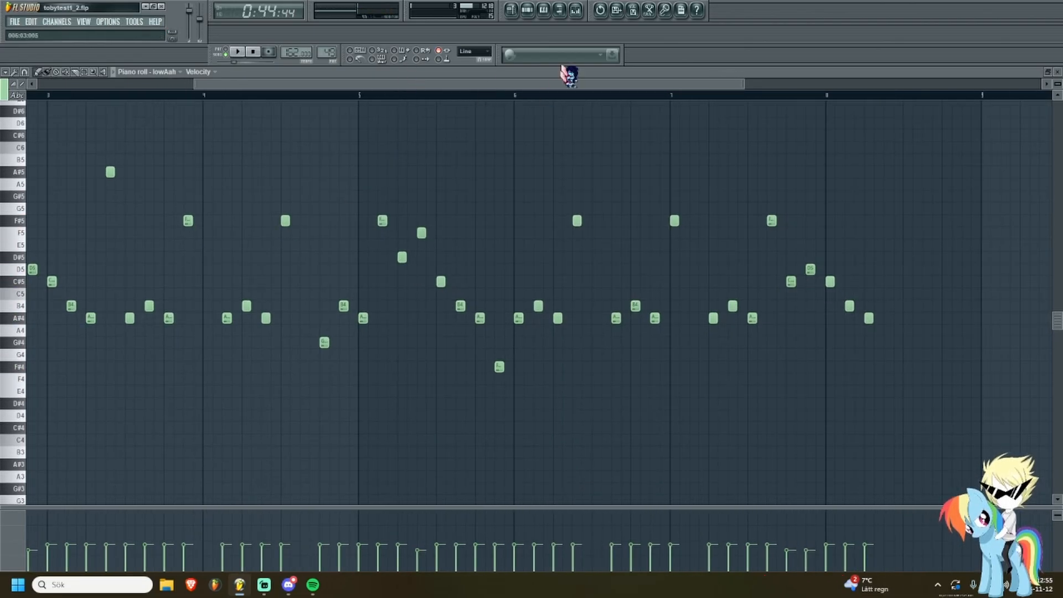
Open the strings #3 clip from Track 9 in the piano roll and play its whole section.
click(518, 15)
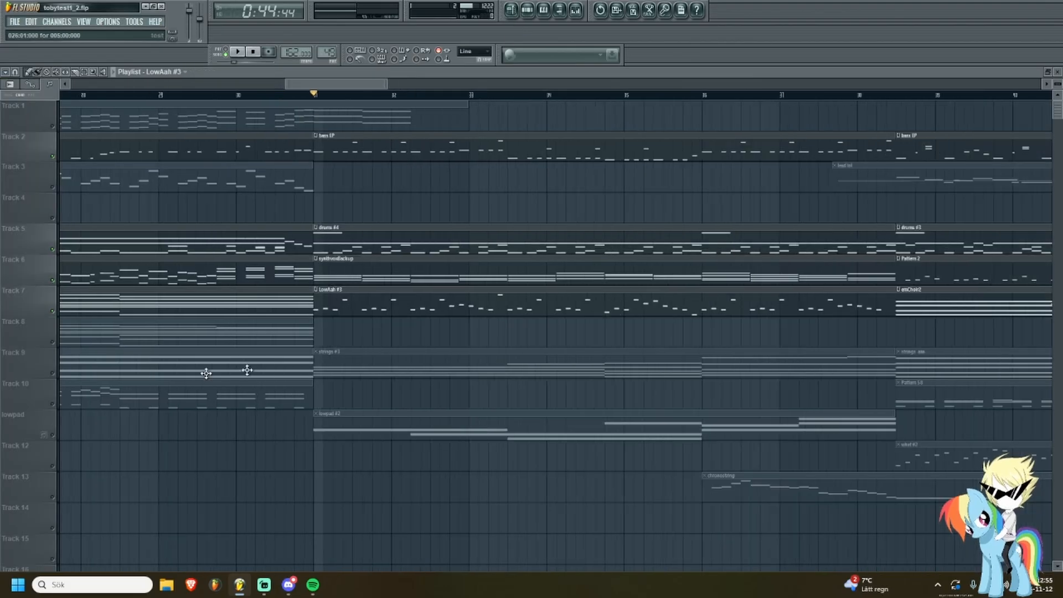
double_click(346, 366)
scroll(332, 362, down, 3)
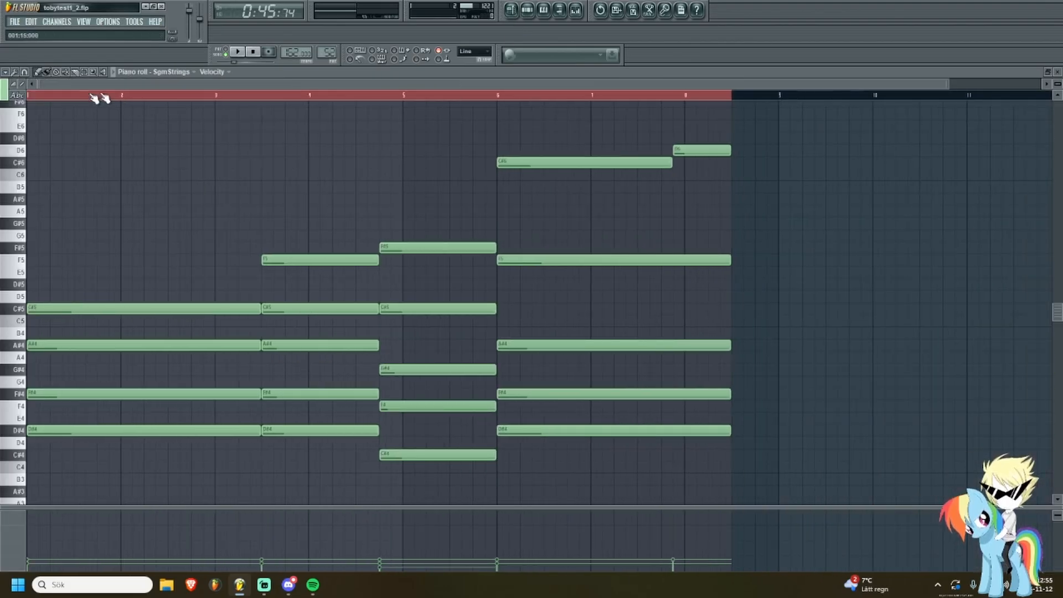
scroll(195, 219, down, 2)
key(space)
scroll(216, 224, up, 2)
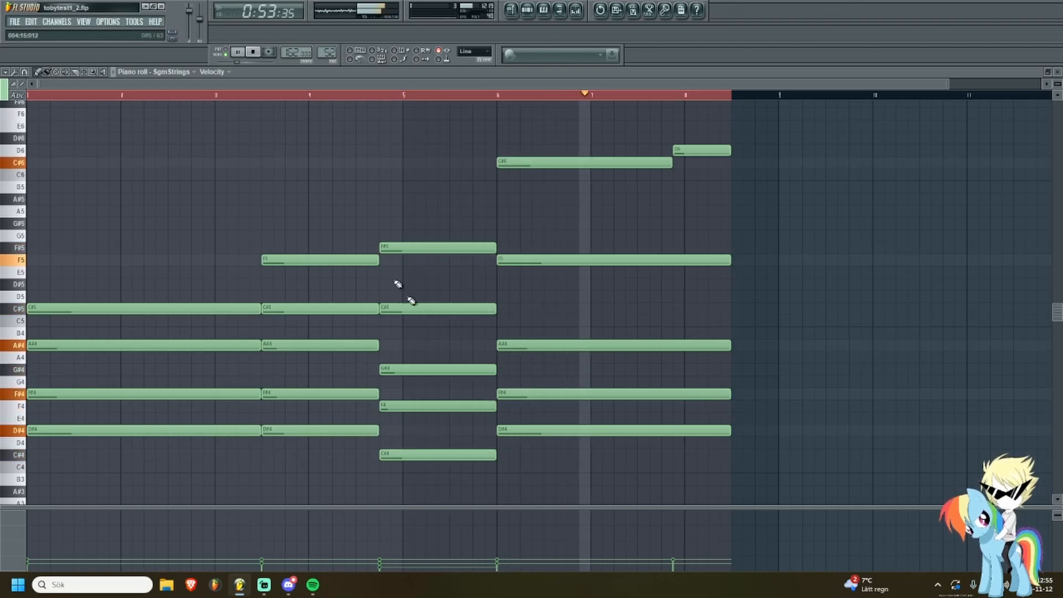
ctrl+scroll(671, 244, up, 2)
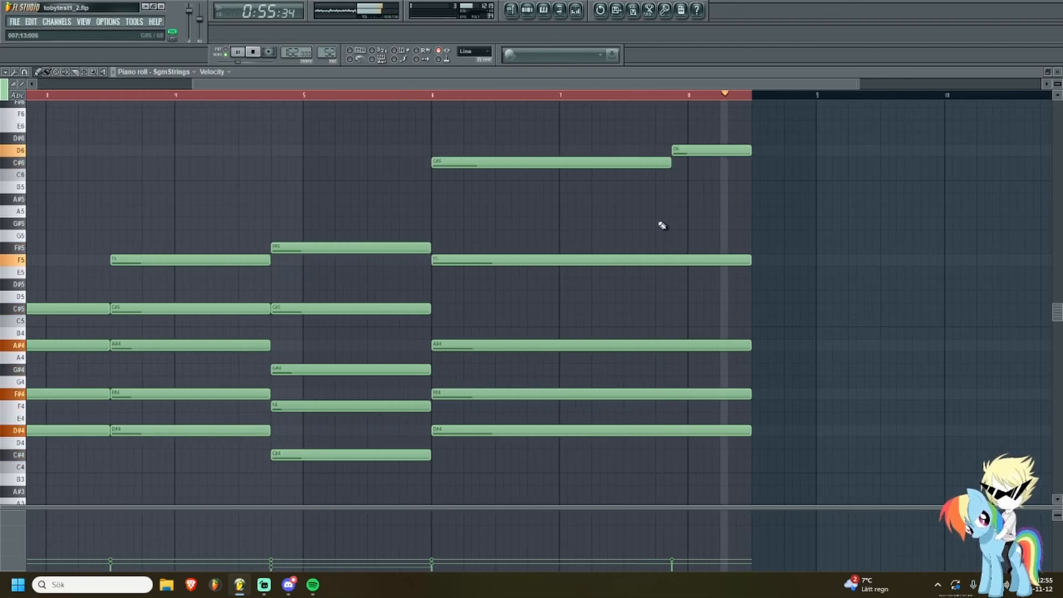
Return to the playlist, select the lowpad #2 clip and show its SJO_Mellopad+ channel in the step sequencer.
key(F5)
double_click(332, 385)
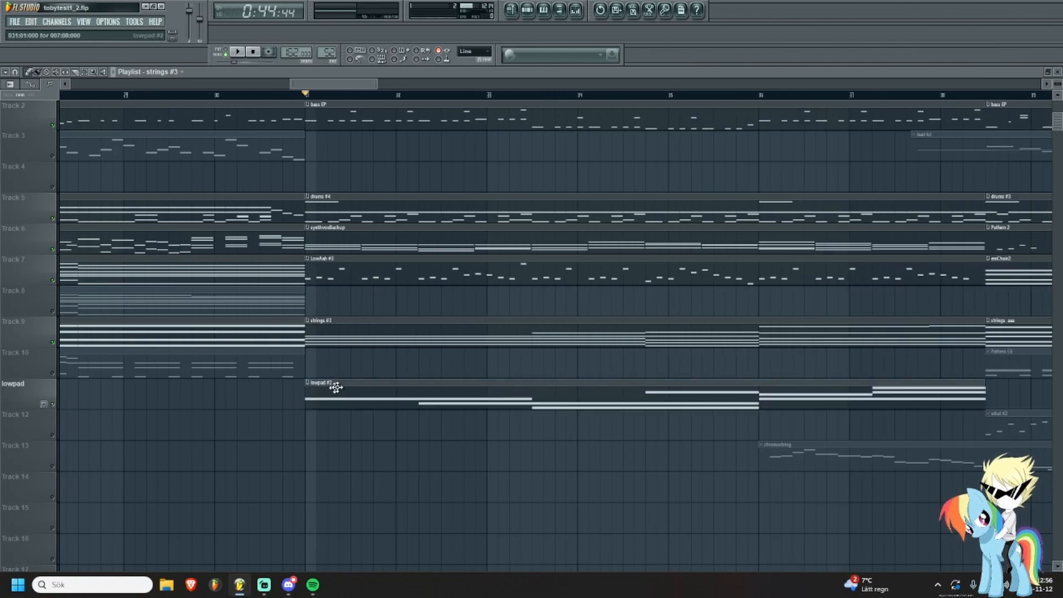
click(531, 12)
click(560, 255)
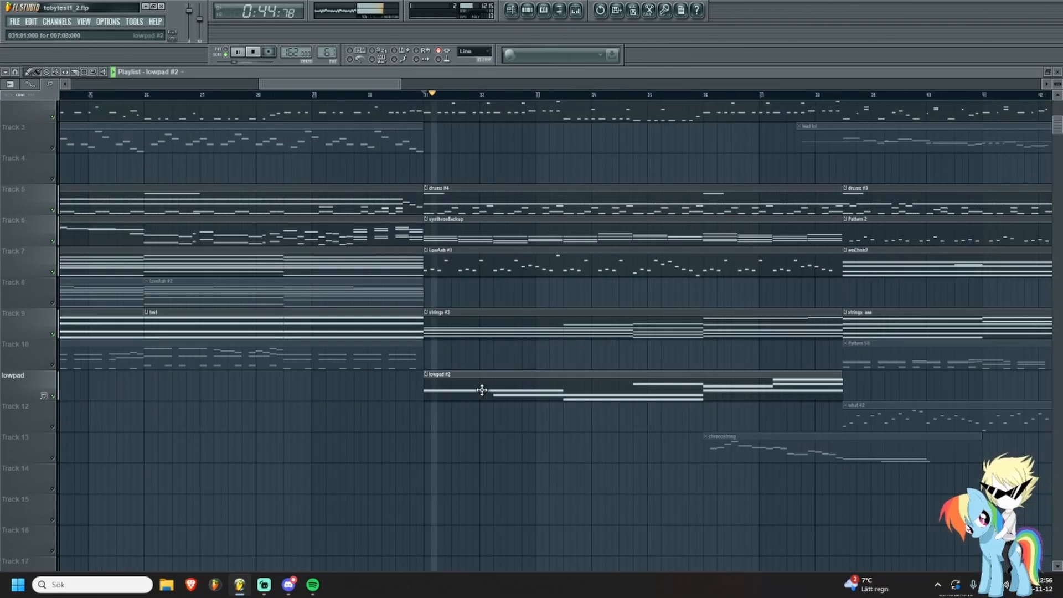
Open the lowpad #2 clip in the piano roll, switch playback to pattern mode and listen to its notes alone.
double_click(482, 390)
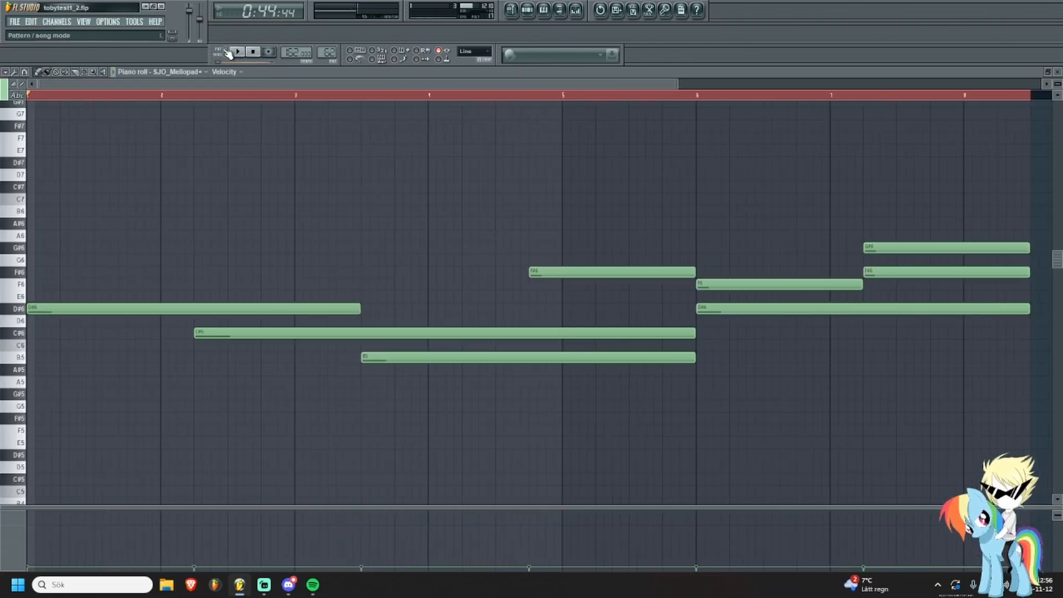
click(228, 54)
scroll(261, 189, down, 2)
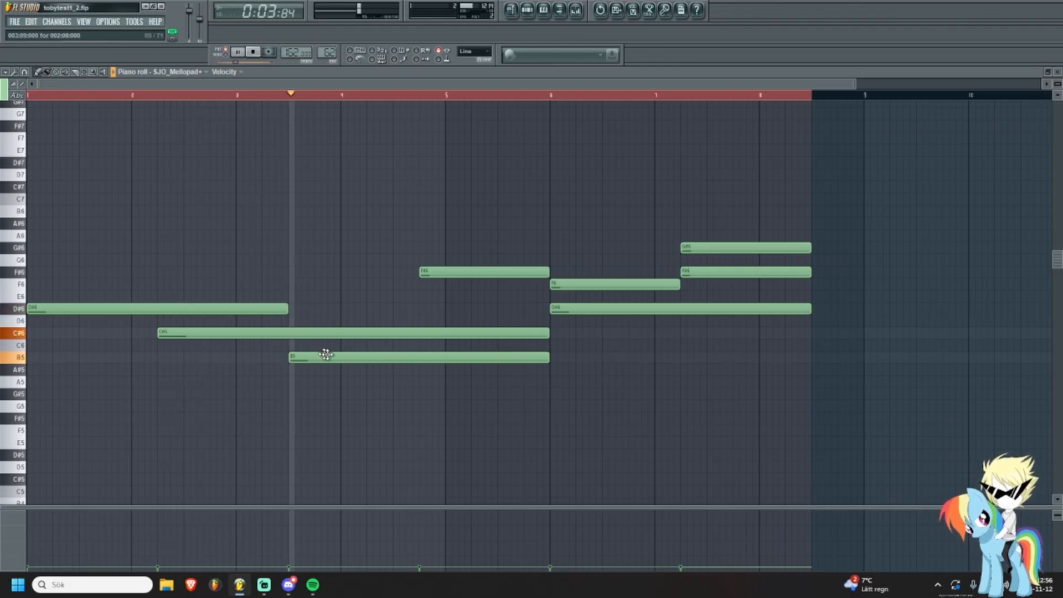
drag(397, 303, 279, 299)
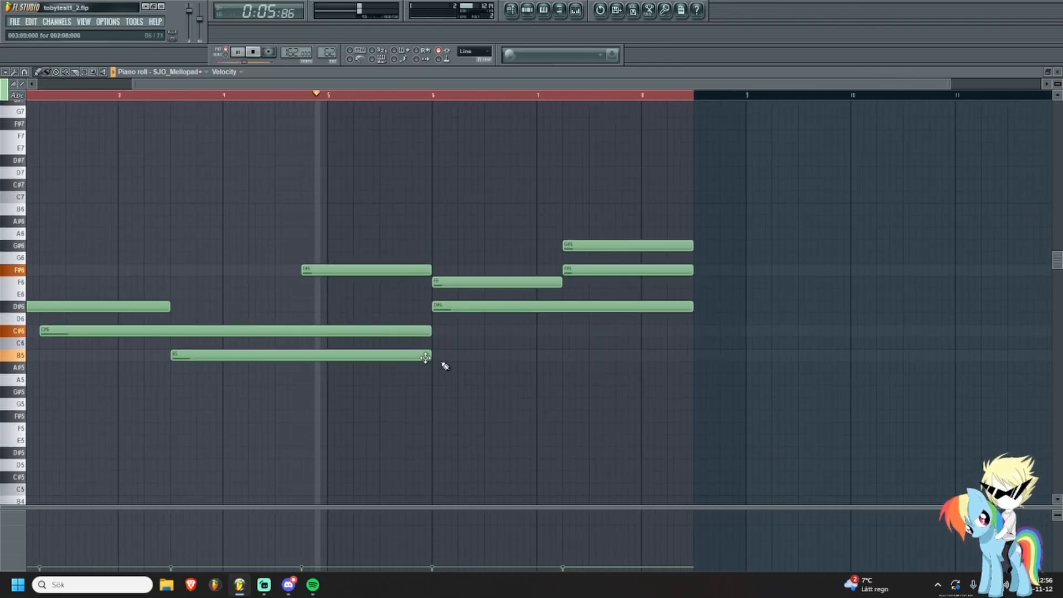
drag(523, 364, 469, 361)
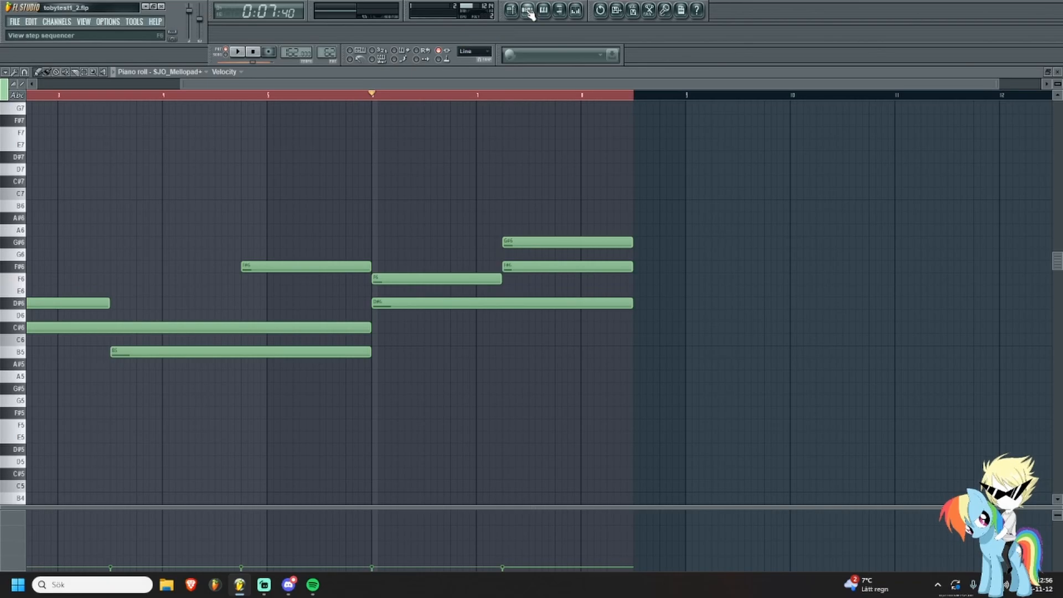
Open the chronostring clip on Track 13 in the piano roll and move the playback position to the pattern's start.
click(527, 9)
click(510, 10)
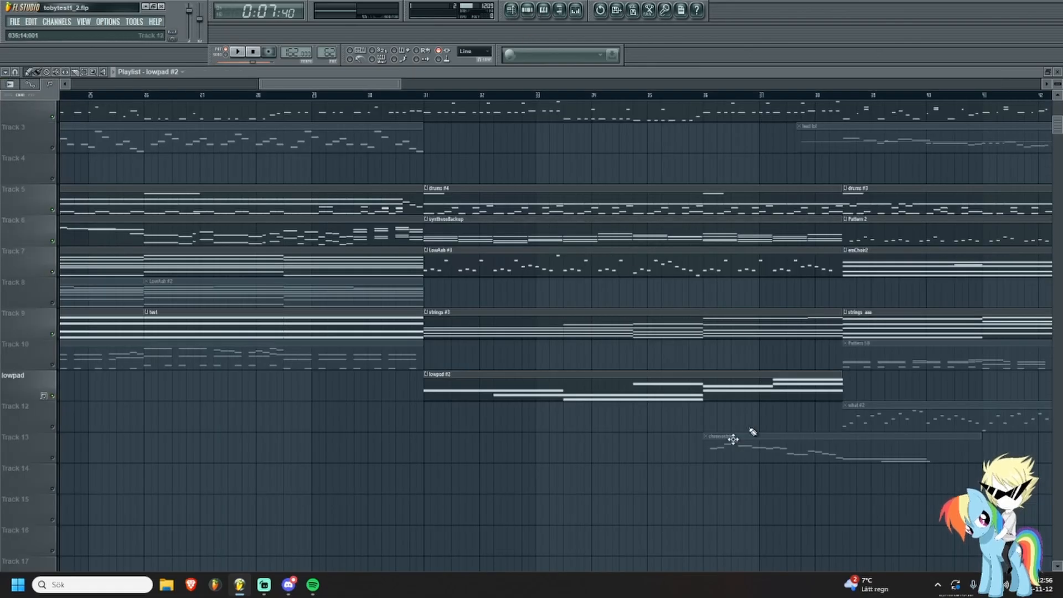
scroll(733, 439, up, 4)
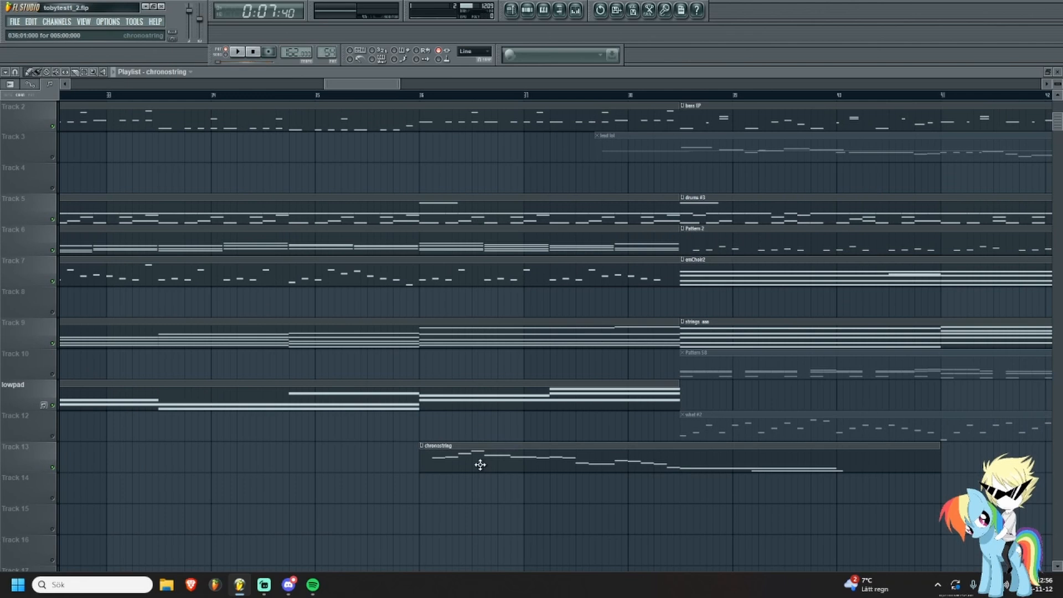
double_click(480, 464)
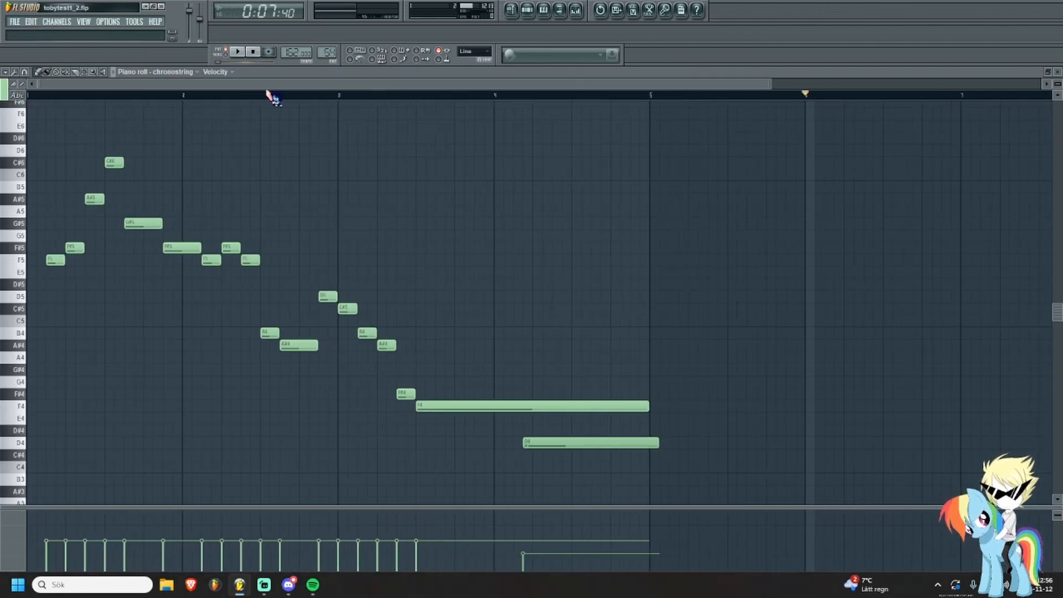
drag(271, 97, 28, 96)
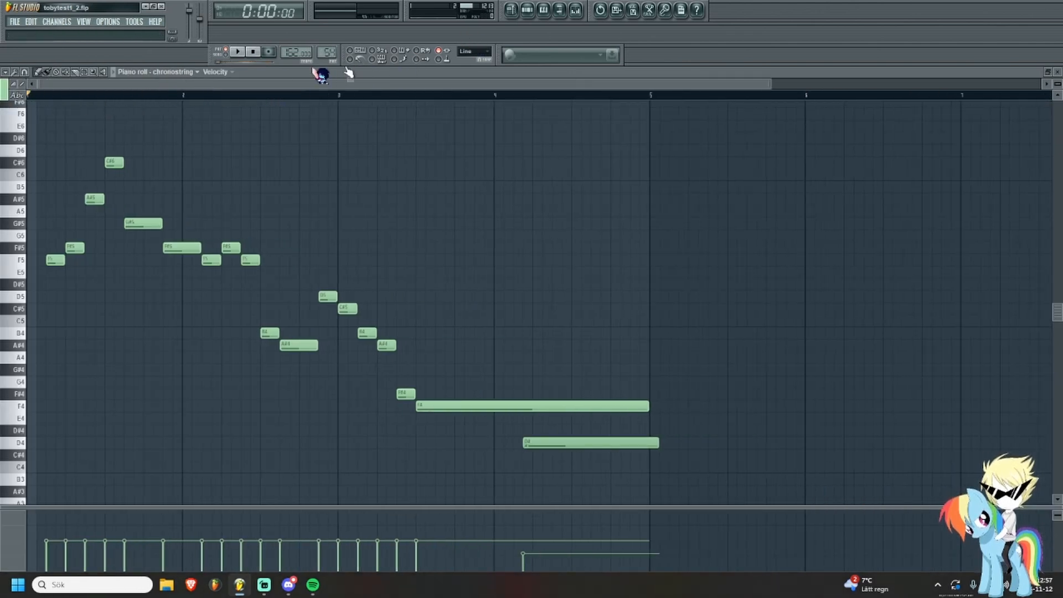
Check the chronostring channel in the step sequencer and play the song from bar 36 to hear the part in context.
click(514, 12)
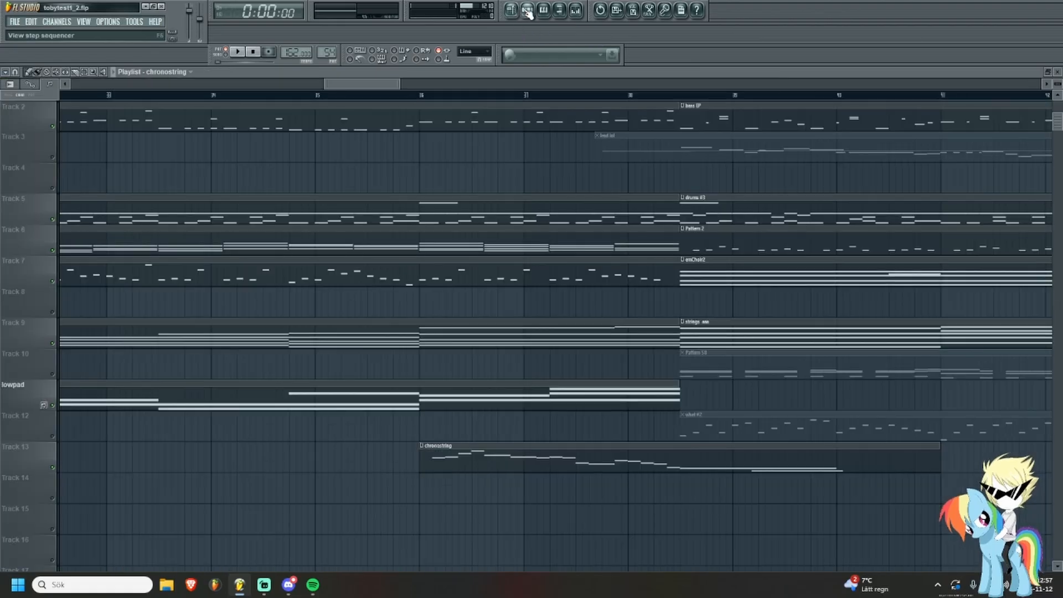
click(513, 11)
click(527, 11)
click(565, 306)
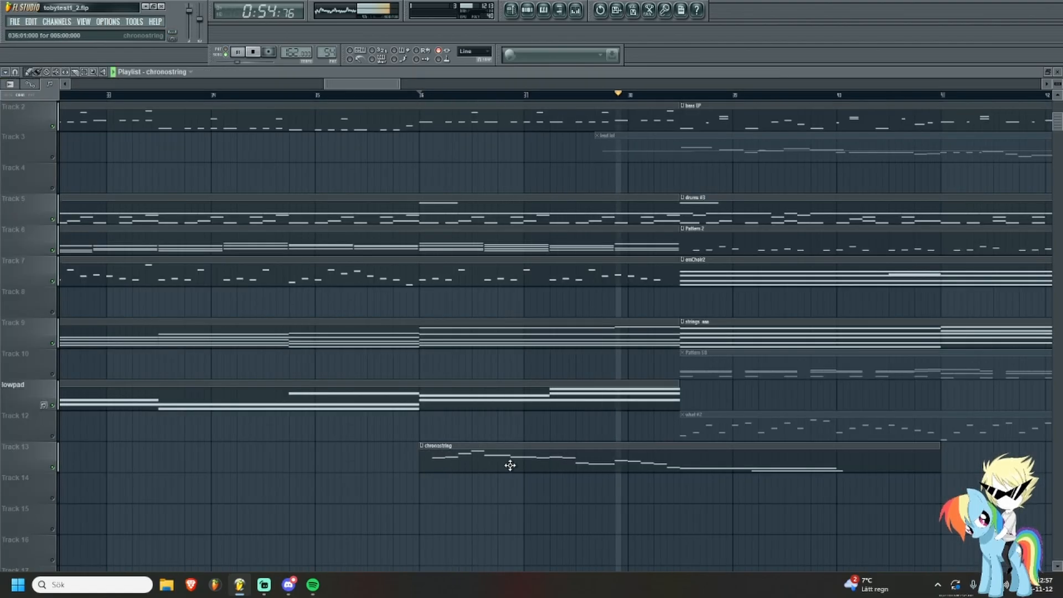
ctrl+scroll(531, 453, down, 3)
key(space)
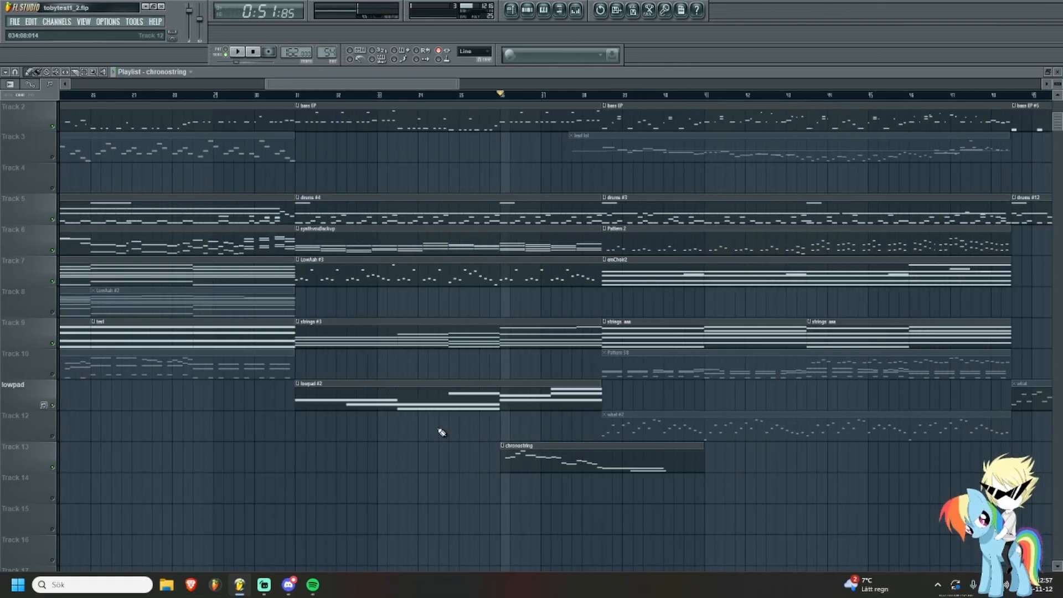
Unmute the remaining muted playlist tracks, including Track 10 and Track 12.
drag(412, 423, 464, 453)
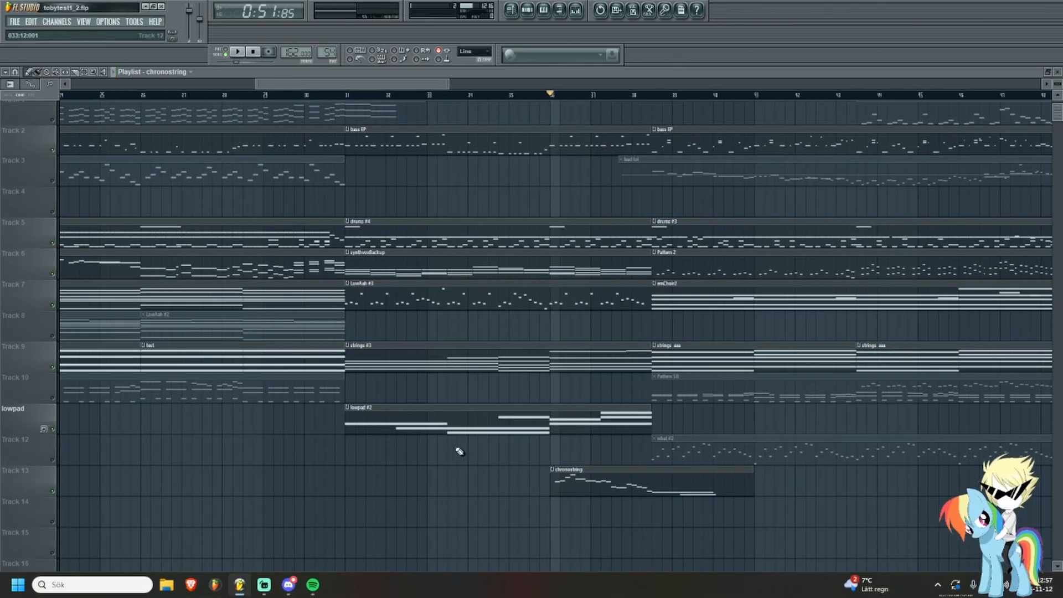
ctrl+scroll(515, 344, up, 2)
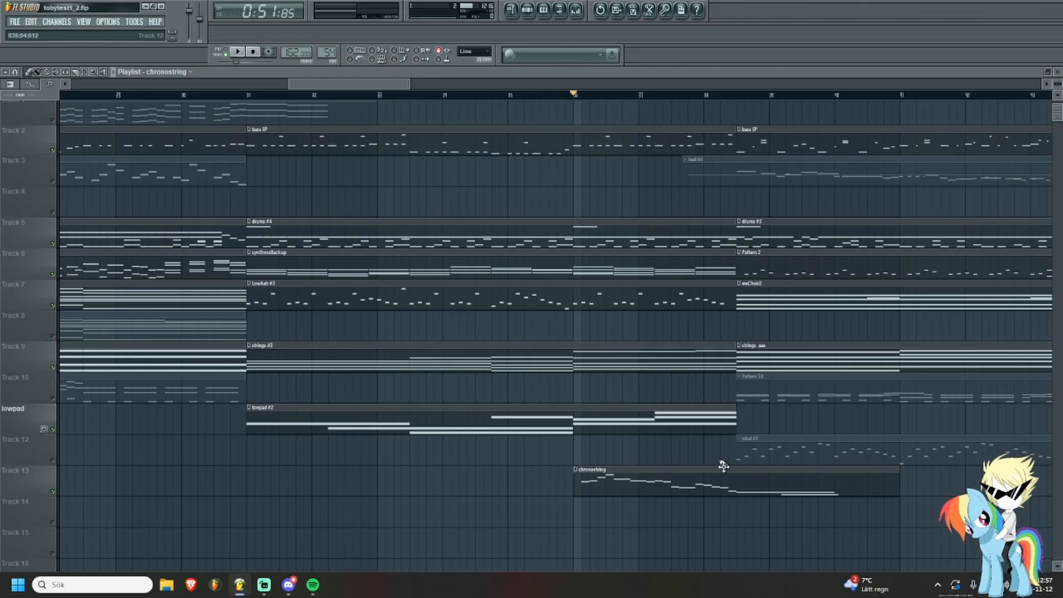
ctrl+scroll(459, 449, down, 2)
right_click(58, 402)
right_click(54, 399)
Play the full arrangement from bar 36 through the following drums #3 section, then stop playback.
key(space)
ctrl+scroll(665, 285, up, 2)
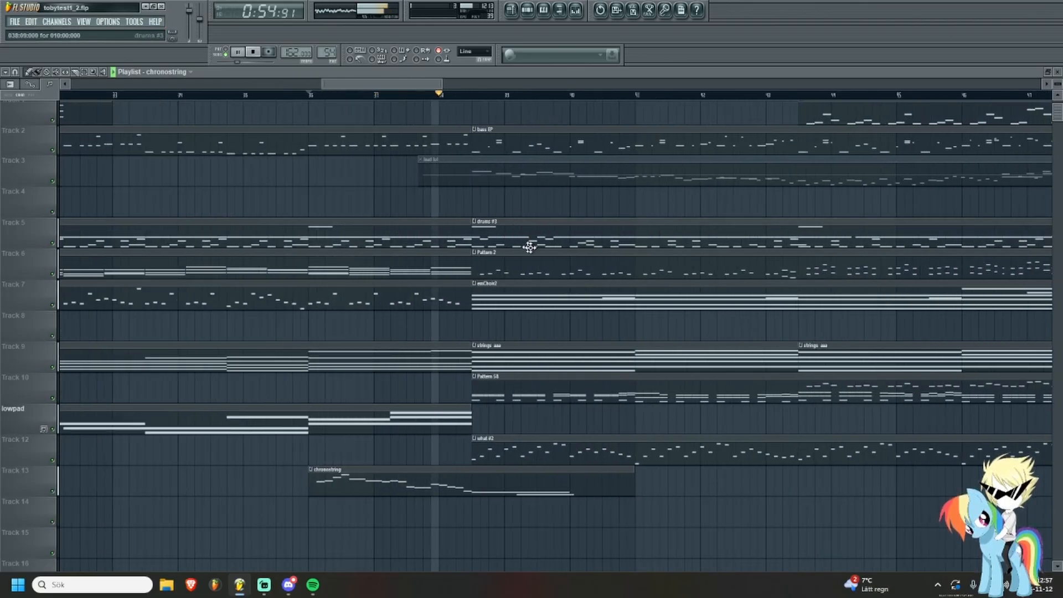
drag(535, 209, 429, 217)
ctrl+scroll(390, 211, down, 2)
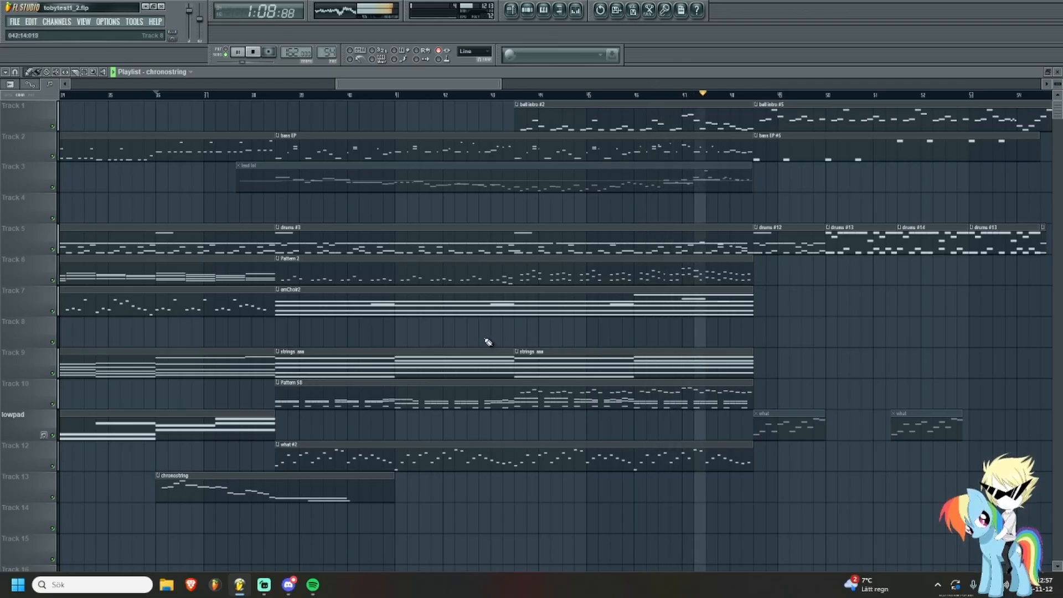
key(space)
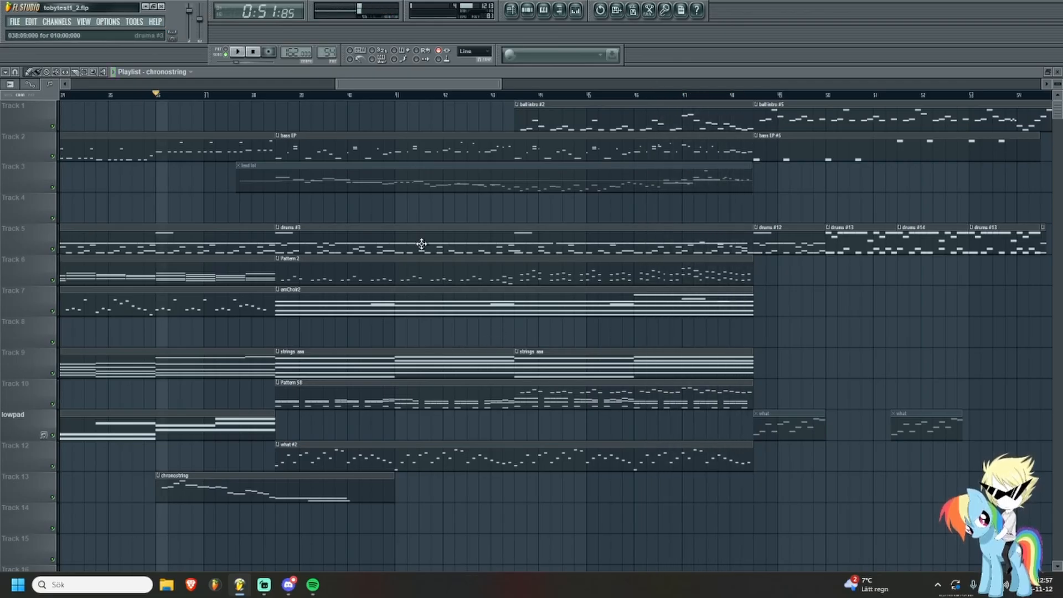
Solo Track 2 in the playlist and look over its bass EP clips across the whole arrangement.
scroll(421, 244, up, 1)
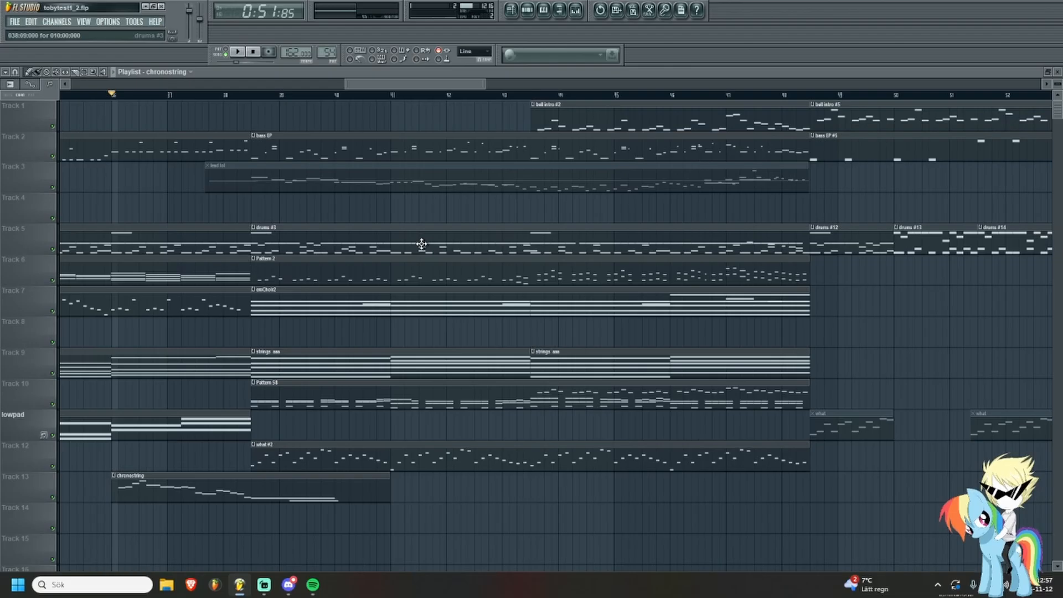
scroll(417, 243, down, 4)
scroll(481, 228, up, 4)
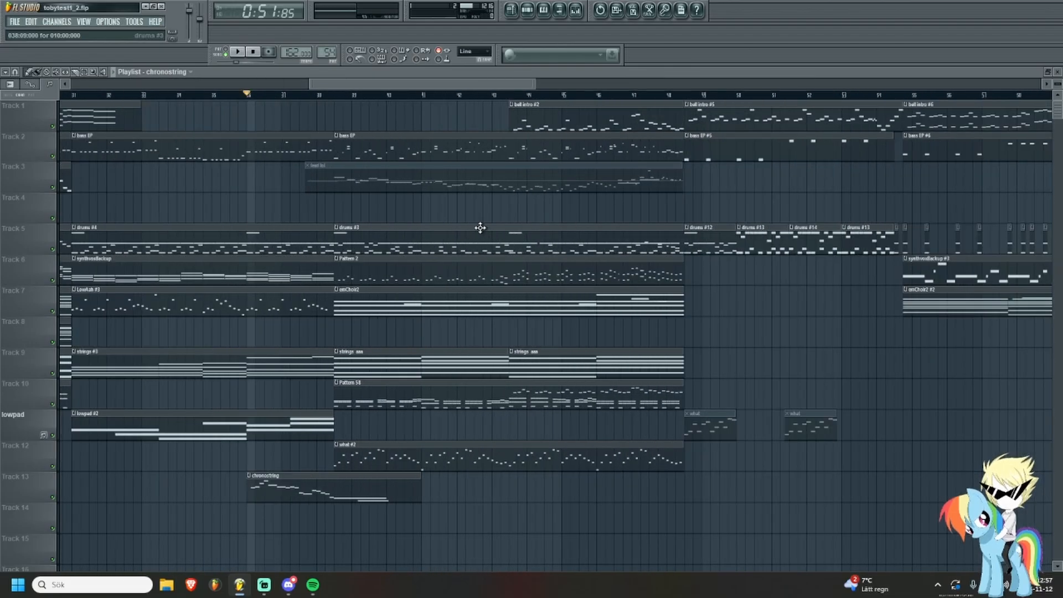
scroll(340, 233, down, 2)
scroll(388, 243, up, 4)
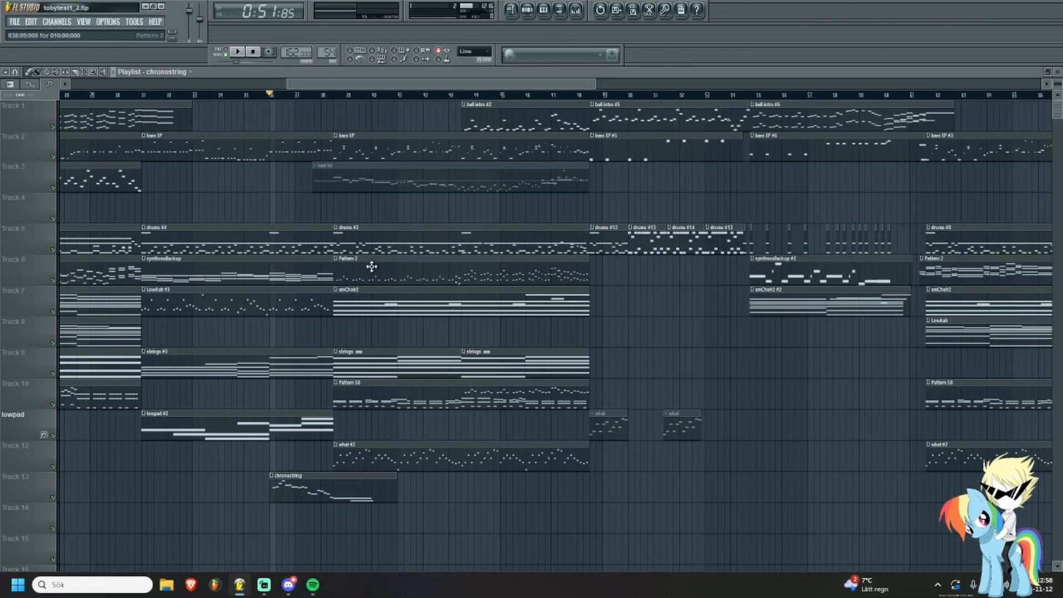
scroll(299, 114, down, 4)
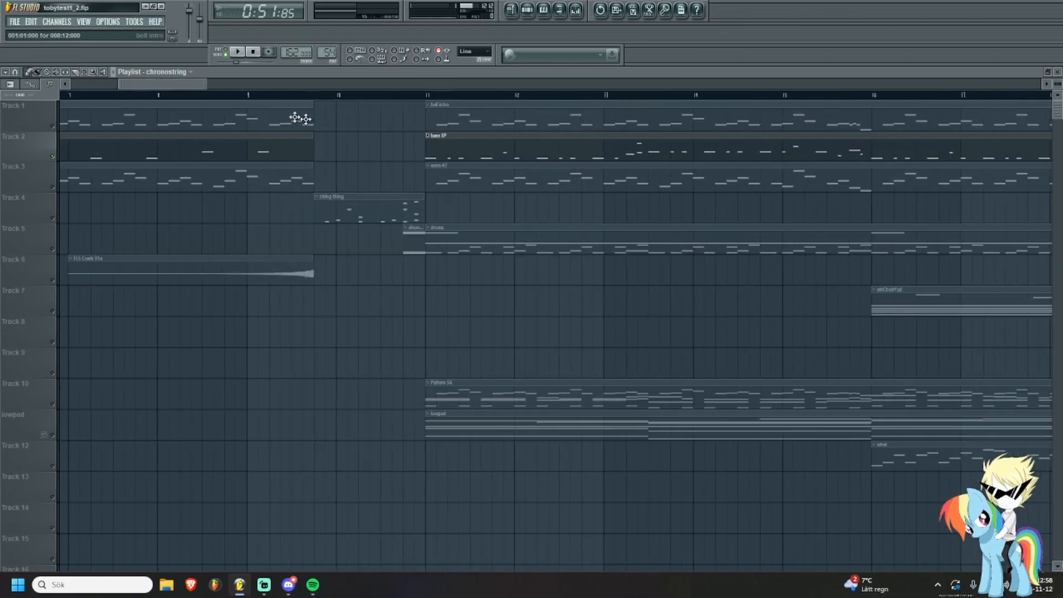
scroll(418, 176, up, 3)
scroll(418, 177, down, 4)
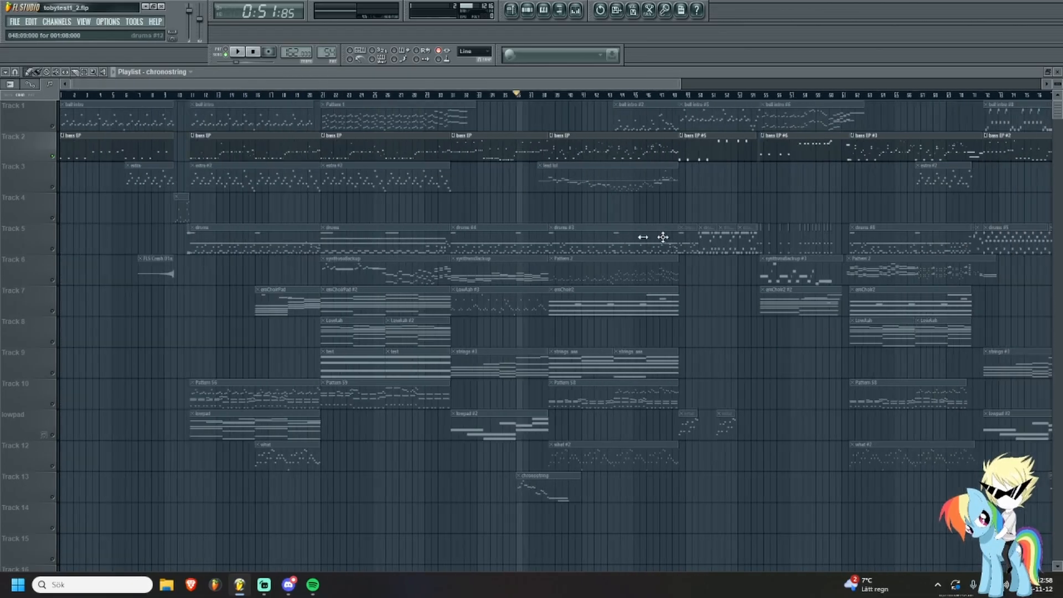
Play the soloed bass EP part from bar 11, then stop playback.
scroll(216, 105, up, 3)
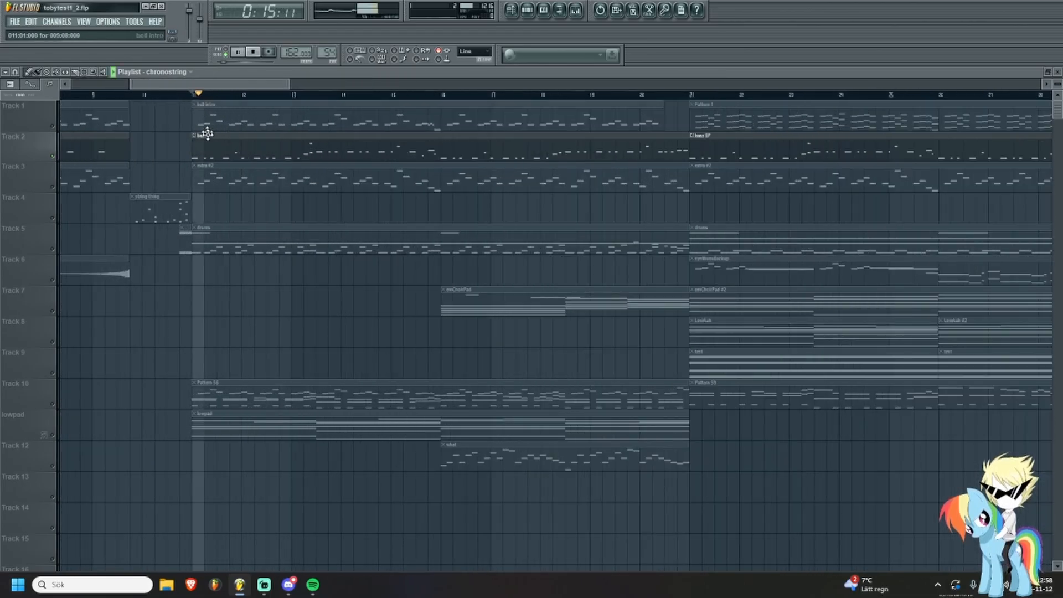
scroll(242, 225, down, 4)
scroll(608, 221, up, 2)
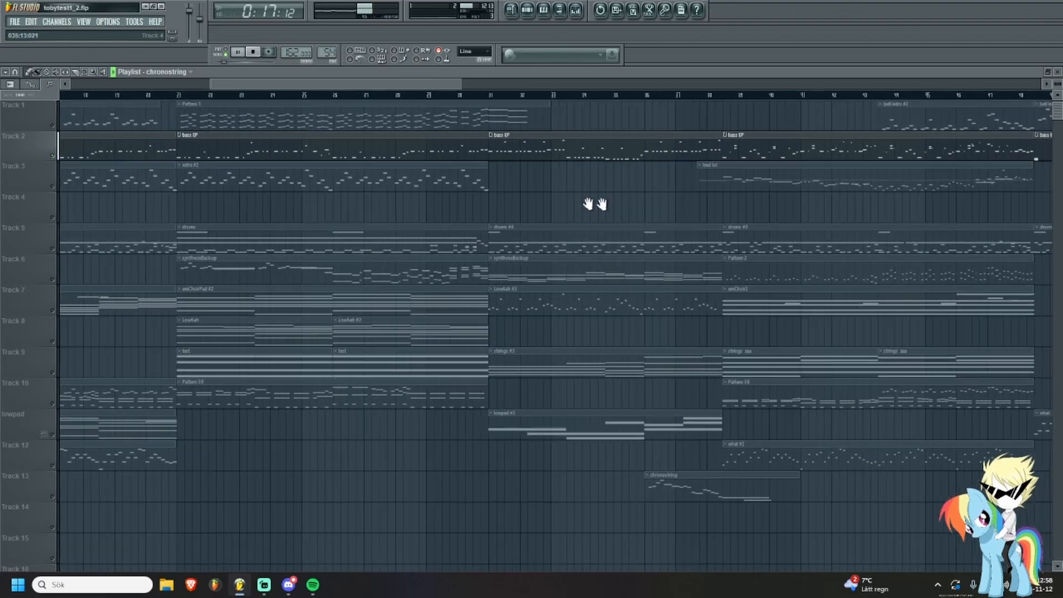
drag(595, 204, 460, 240)
key(space)
Open the bass EP clip above drums #3 in the piano roll and play it, following the notes through the pattern.
scroll(576, 226, up, 4)
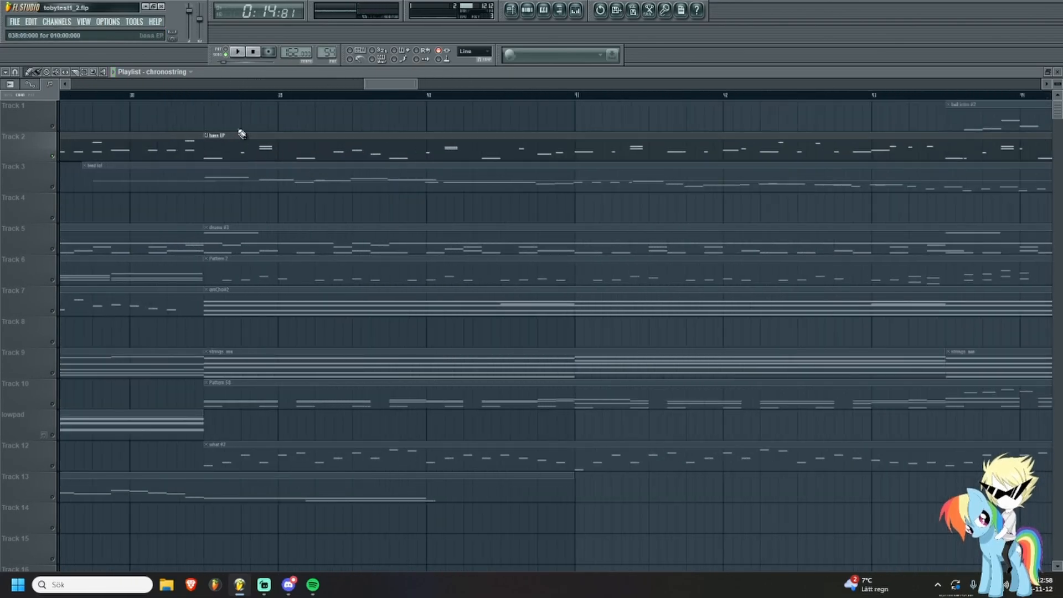
double_click(256, 154)
key(space)
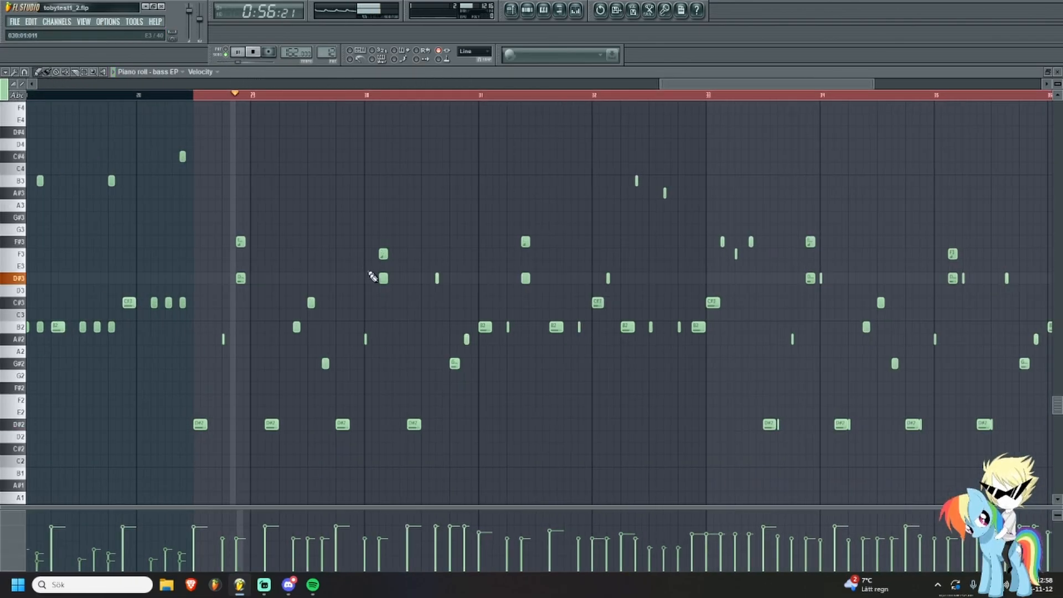
drag(384, 297, 243, 295)
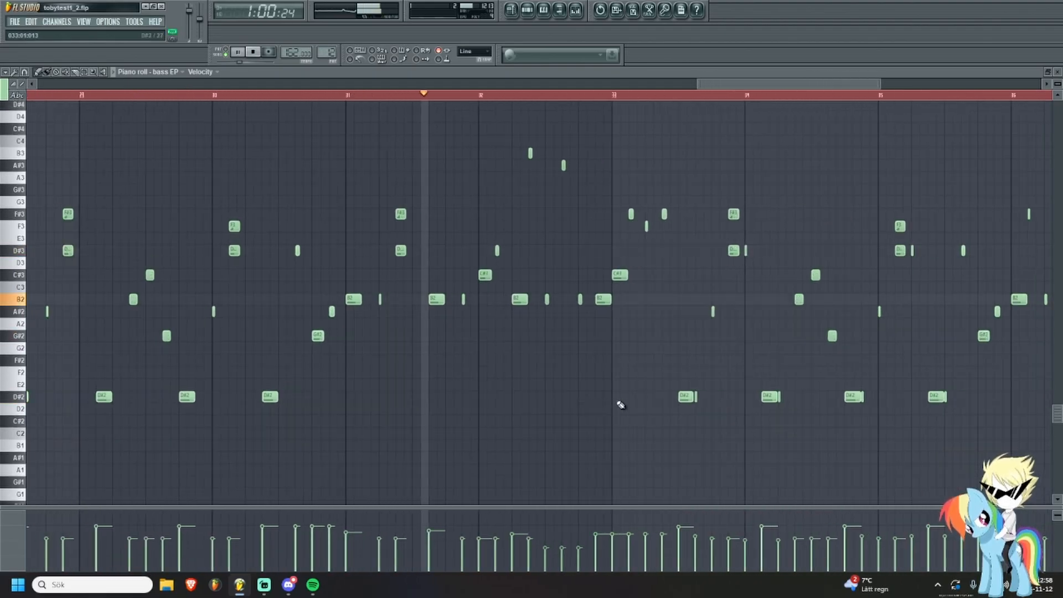
ctrl+scroll(386, 415, down, 2)
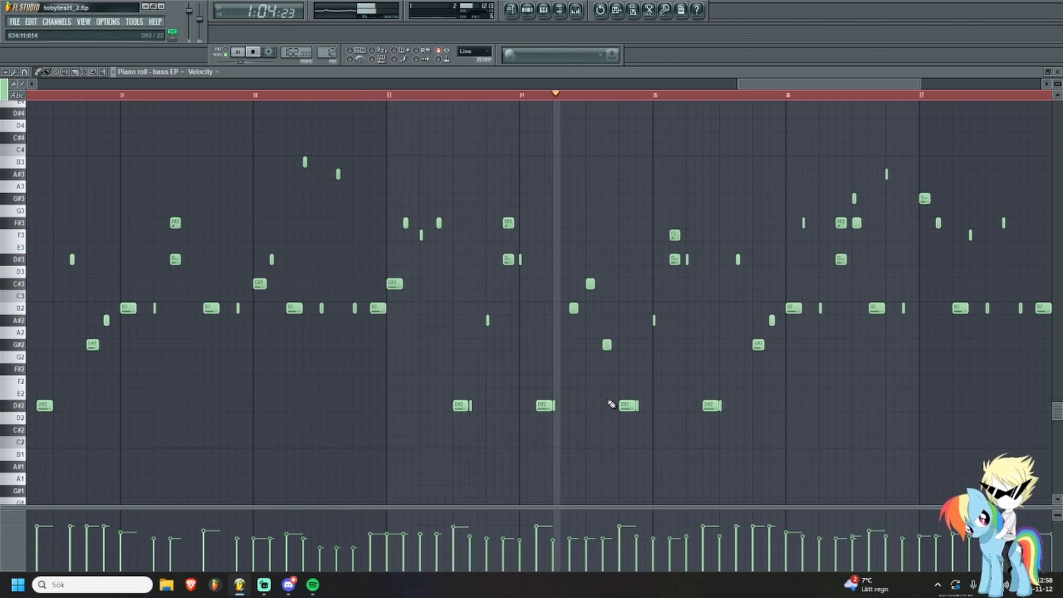
drag(426, 411, 183, 401)
drag(597, 392, 584, 416)
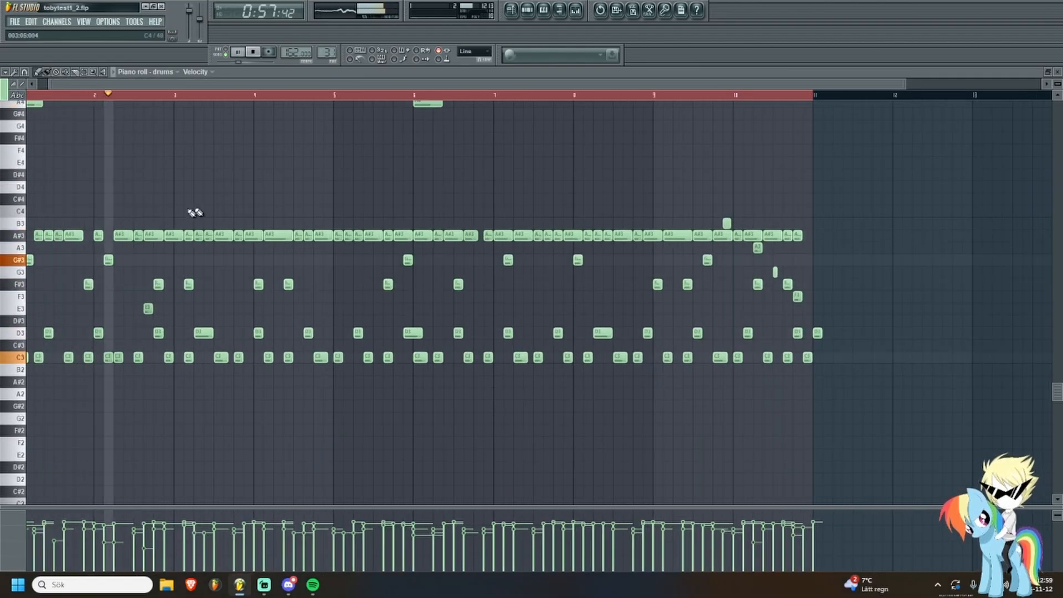
Stop playback and examine the drum notes in the opening bars of the drums #3 pattern.
scroll(177, 217, up, 2)
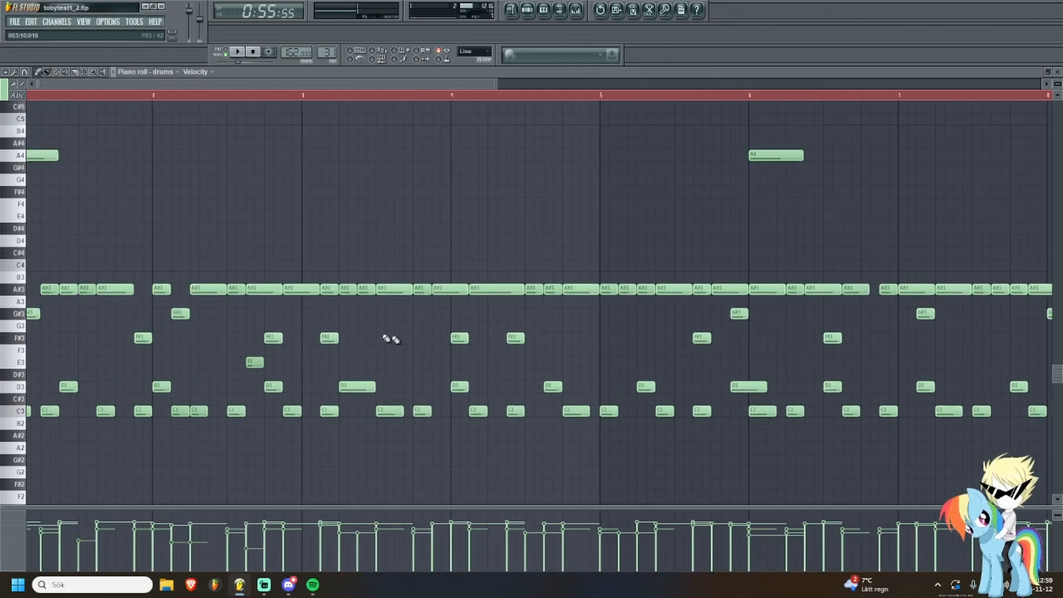
scroll(210, 337, up, 2)
scroll(356, 330, down, 3)
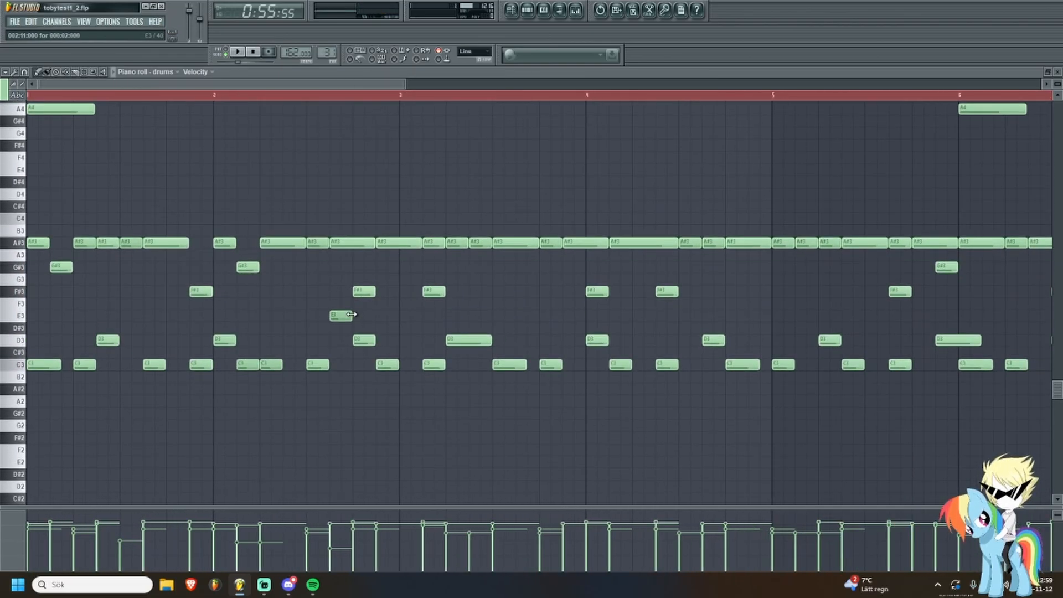
scroll(352, 314, down, 3)
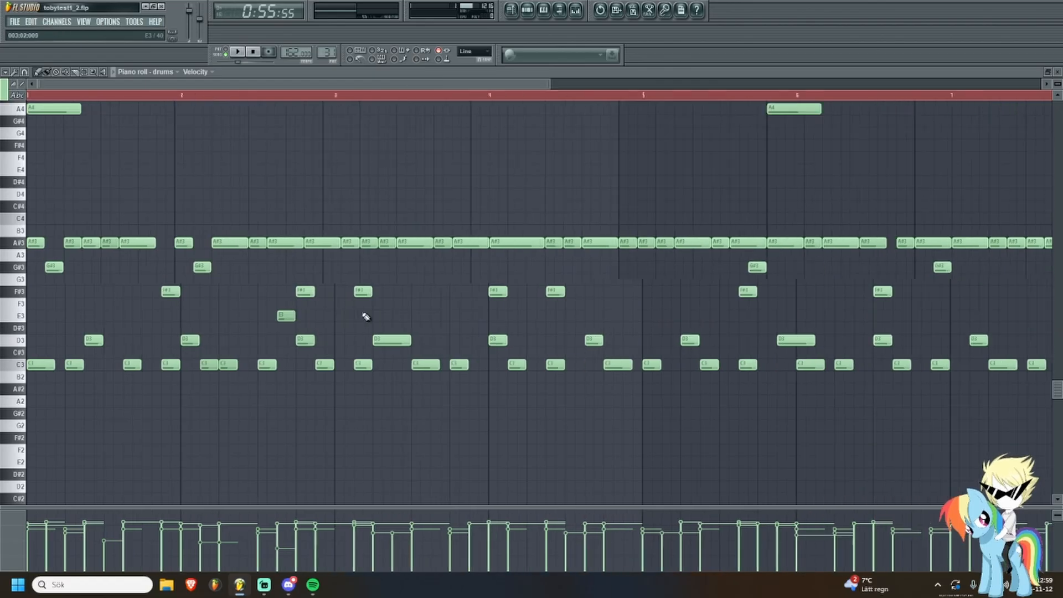
scroll(404, 320, down, 3)
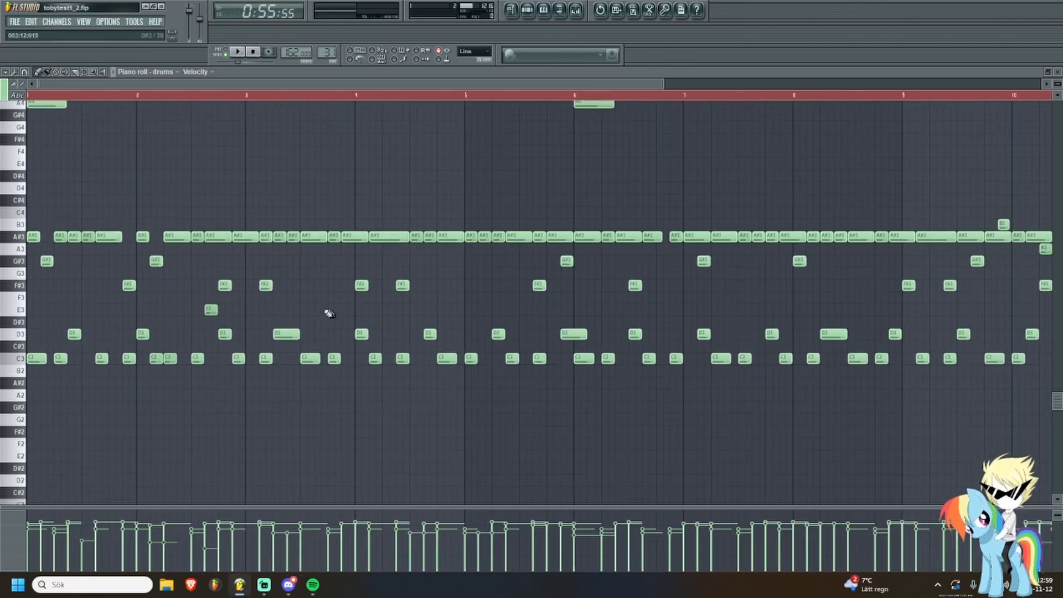
scroll(310, 307, down, 1)
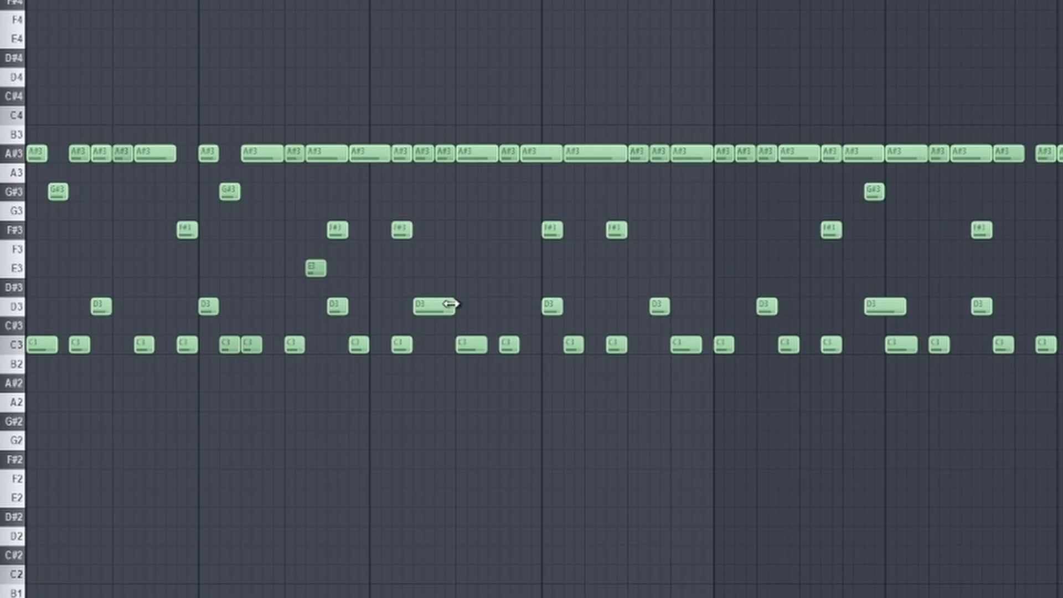
scroll(189, 315, up, 5)
ctrl+click(280, 301)
click(301, 289)
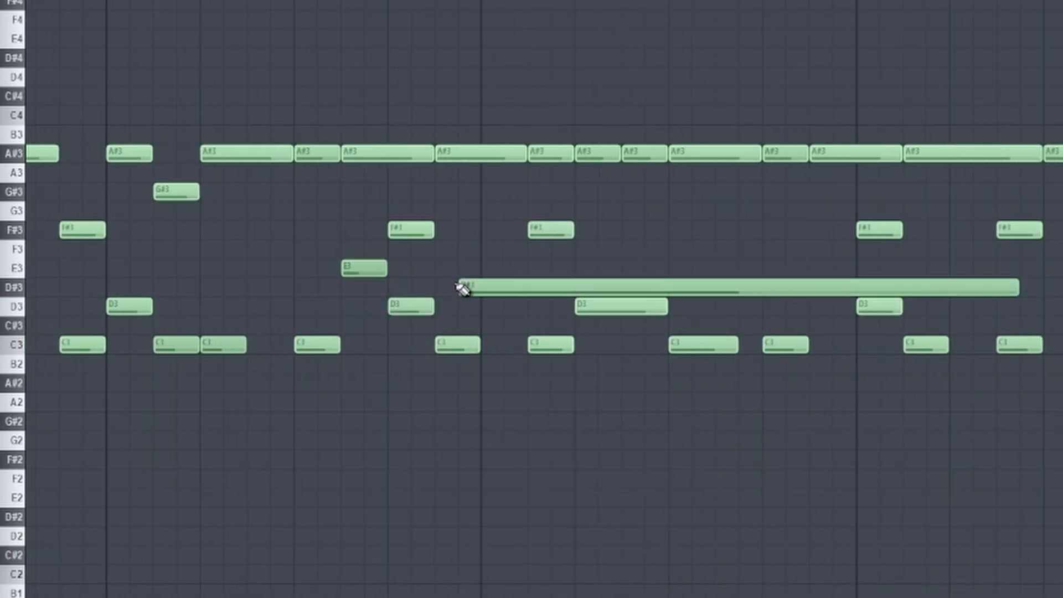
right_click(462, 288)
scroll(498, 271, down, 4)
Play the drums with the second D3 note of bar 2 one step earlier, then move that note back beneath the F#3.
key(space)
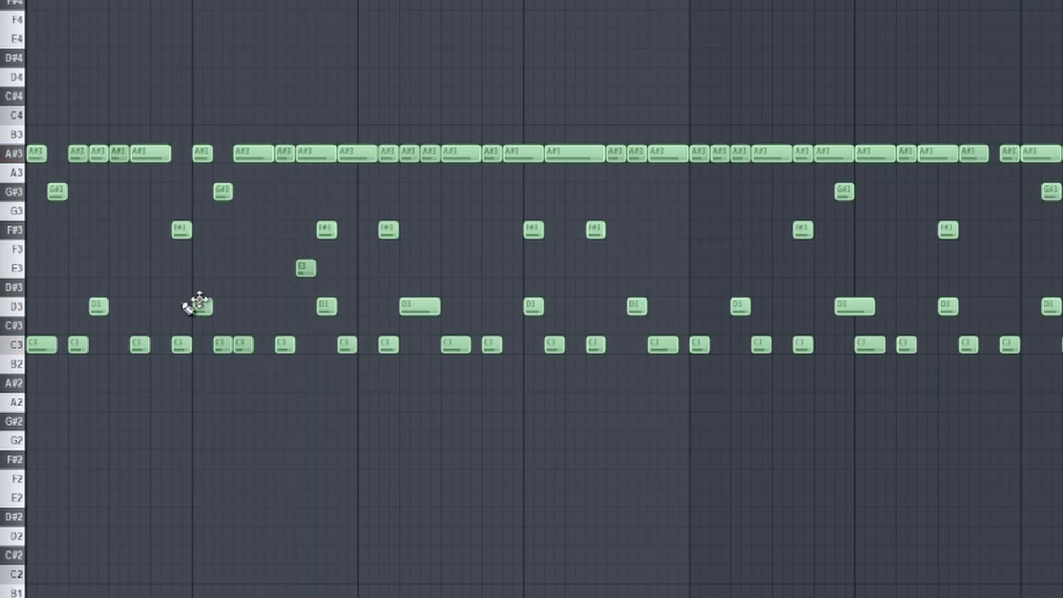
scroll(198, 302, up, 4)
scroll(576, 317, down, 3)
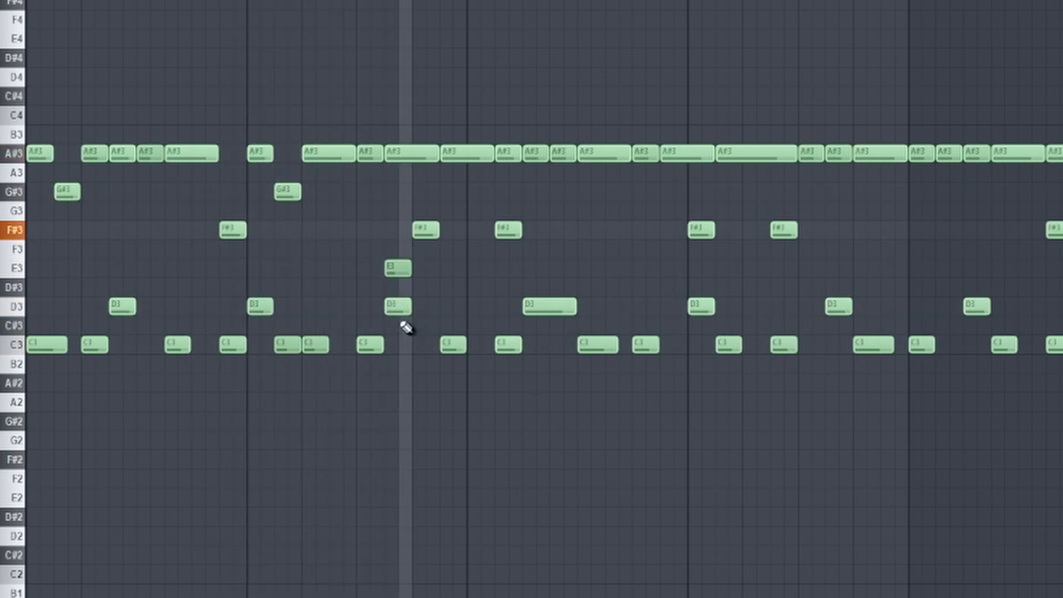
drag(404, 306, 424, 308)
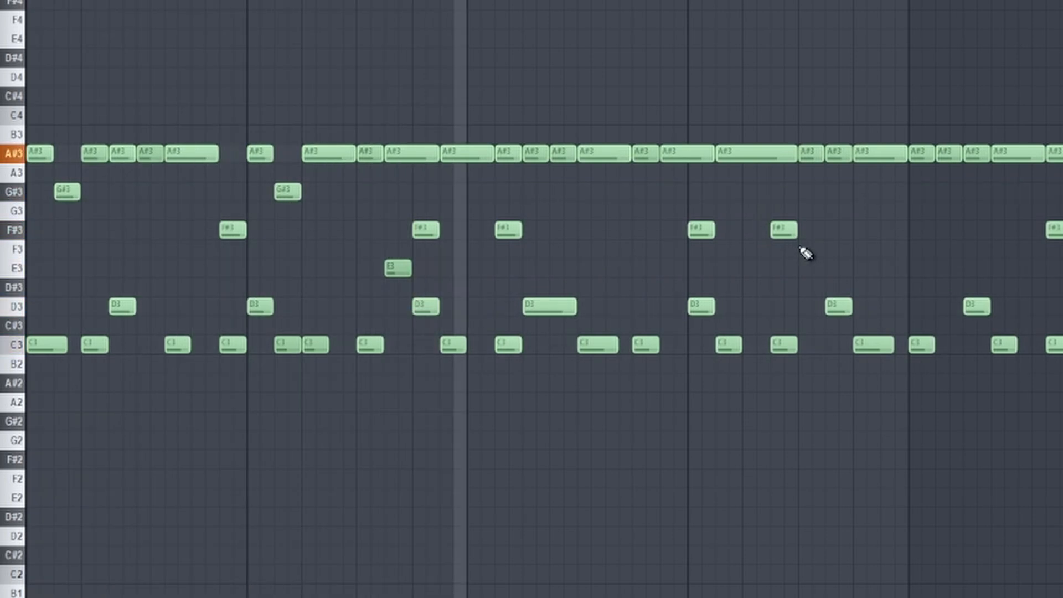
scroll(802, 249, down, 2)
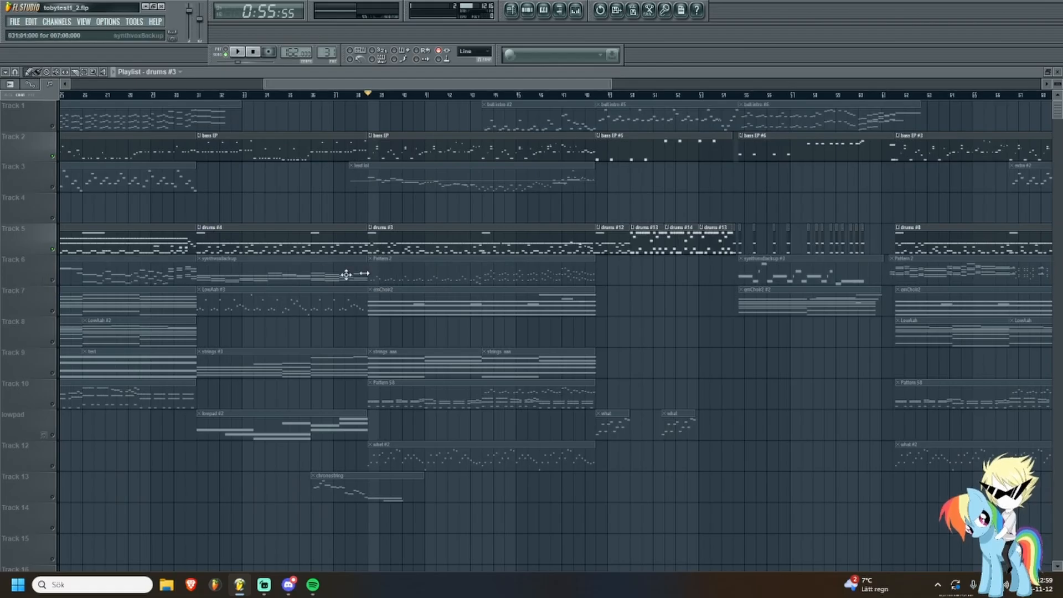
Open the Pattern 2 clip on Track 6 in the piano roll and play its synthvoxBackup notes.
double_click(404, 280)
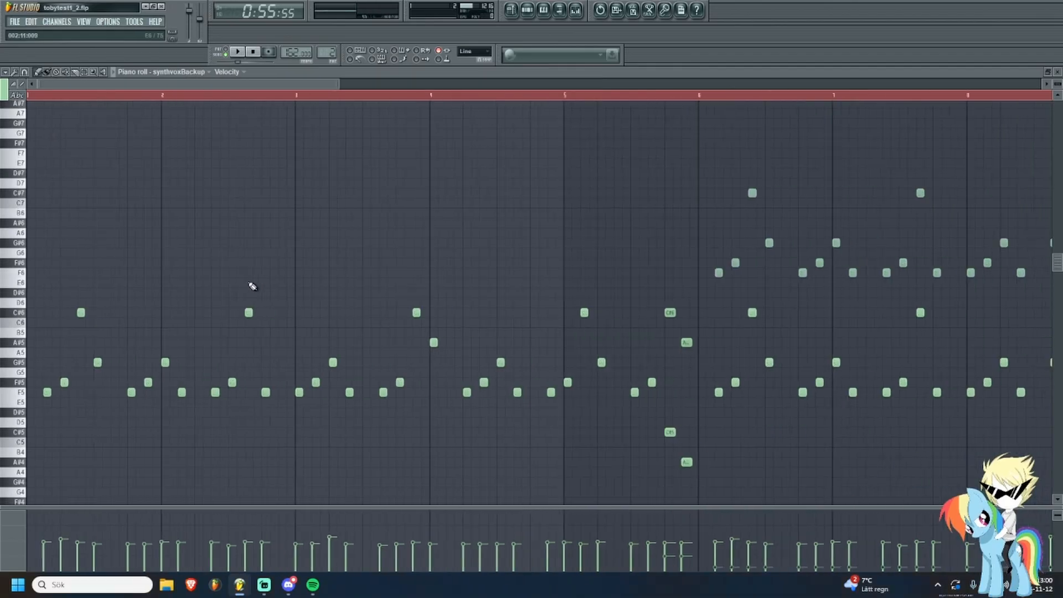
scroll(304, 285, down, 2)
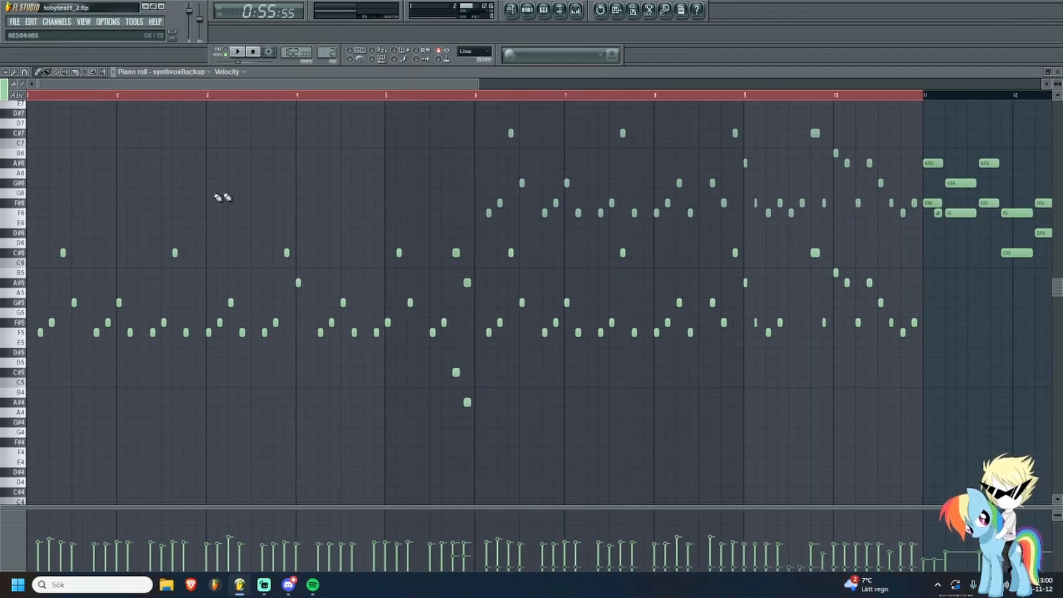
key(space)
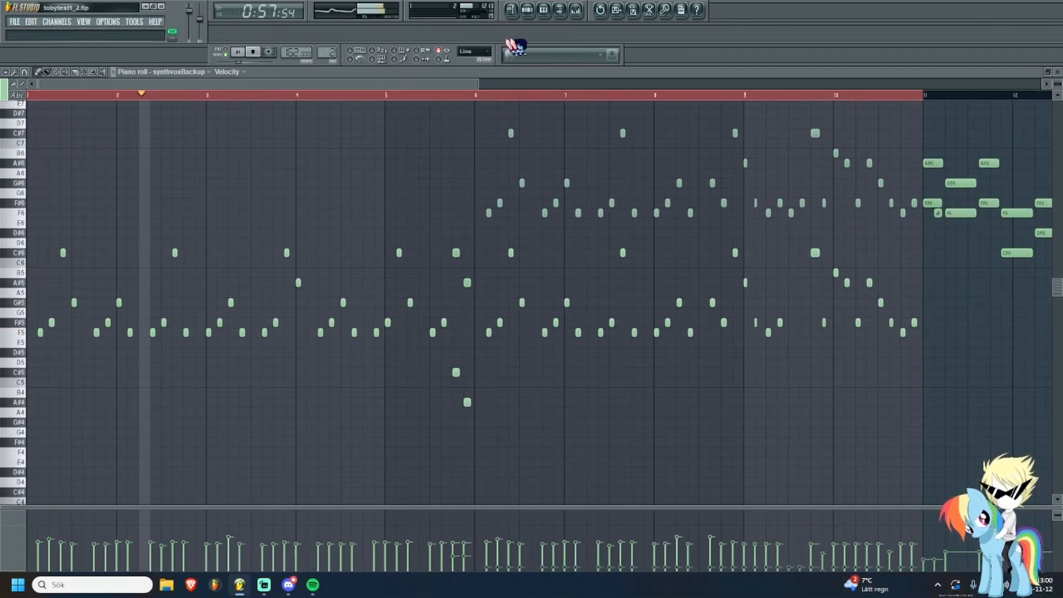
Check the SJO_Mellopad+ channel's notes in Pattern 2 through the step sequencer, then return to the playlist.
key(F6)
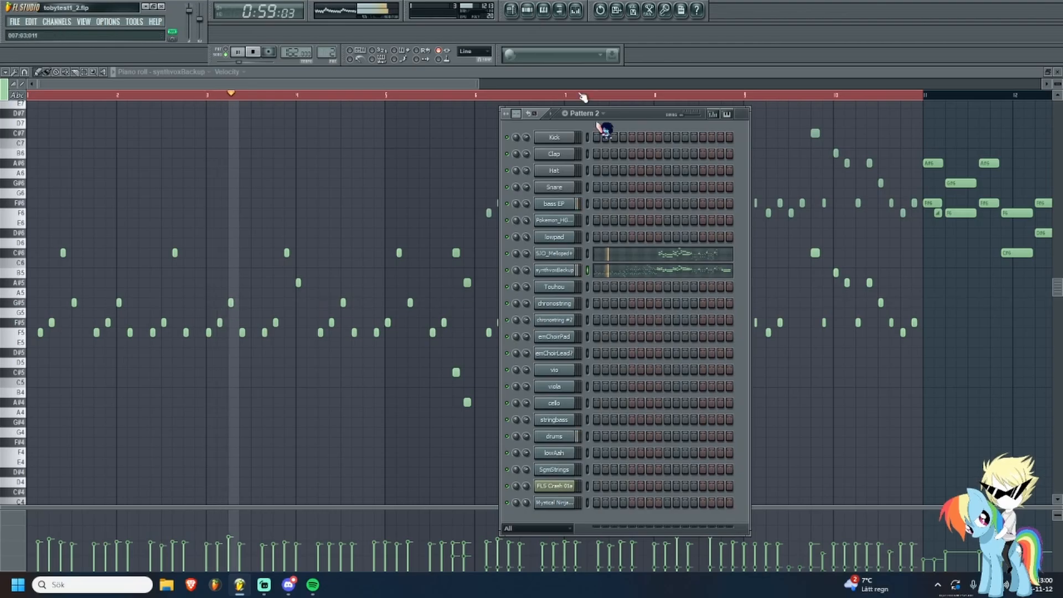
click(634, 256)
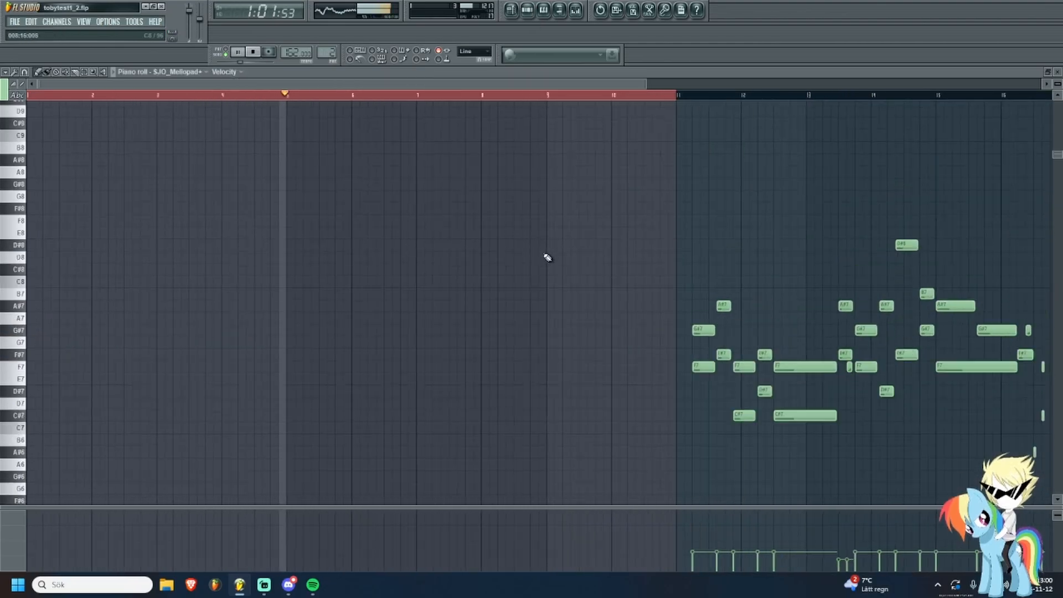
scroll(547, 257, up, 5)
key(F5)
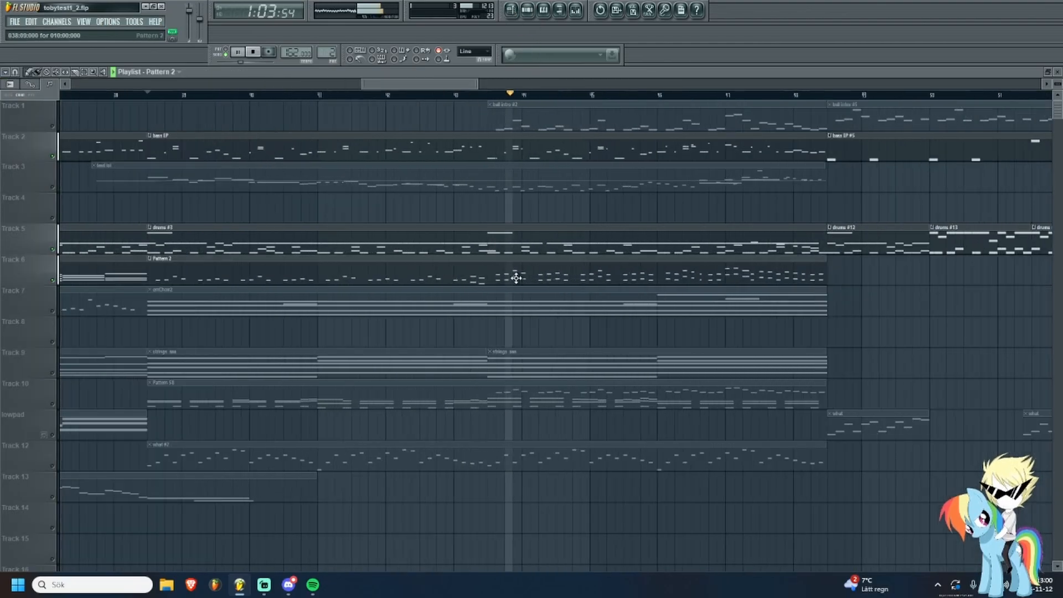
Reopen the Pattern 2 clip and bring up its synthvoxBackup channel's notes through the step sequencer.
double_click(516, 278)
scroll(517, 280, down, 2)
scroll(441, 259, down, 4)
click(531, 12)
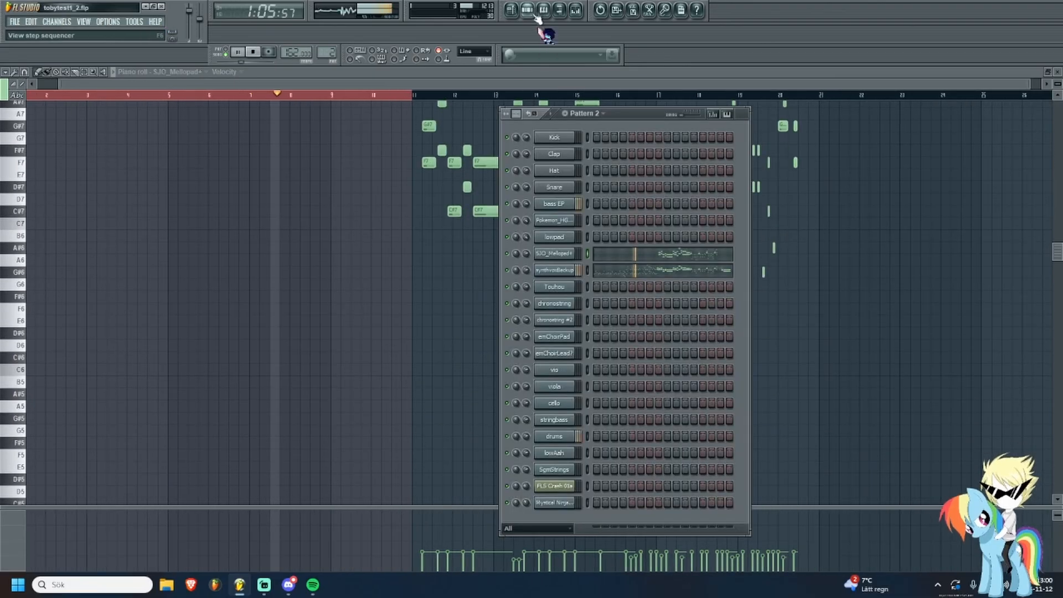
click(636, 272)
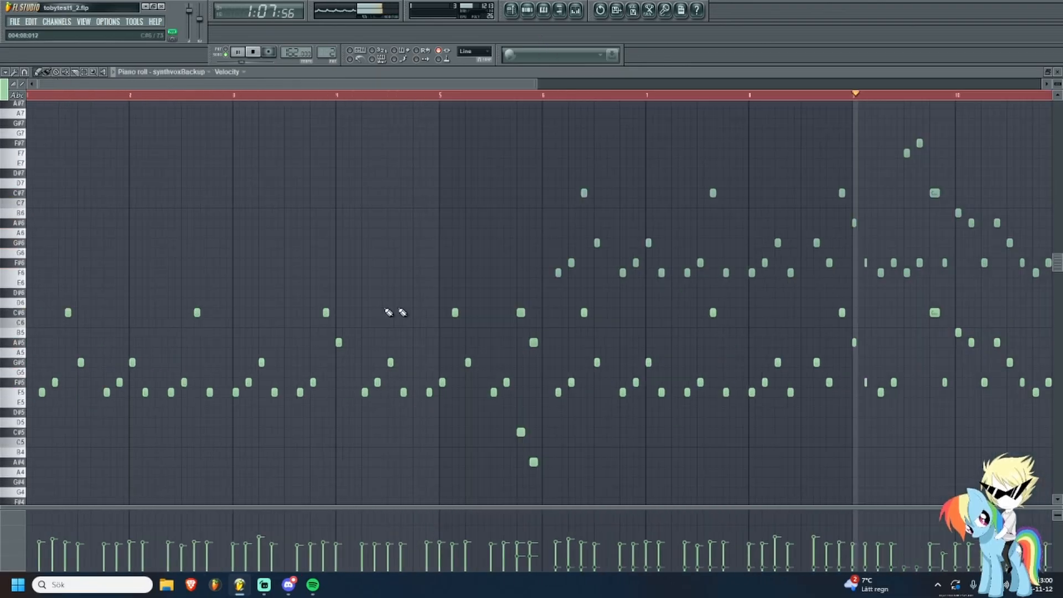
Stop playback and examine the synthvoxBackup notes around bar 9, including the high F7 and F#7 notes.
scroll(688, 301, up, 4)
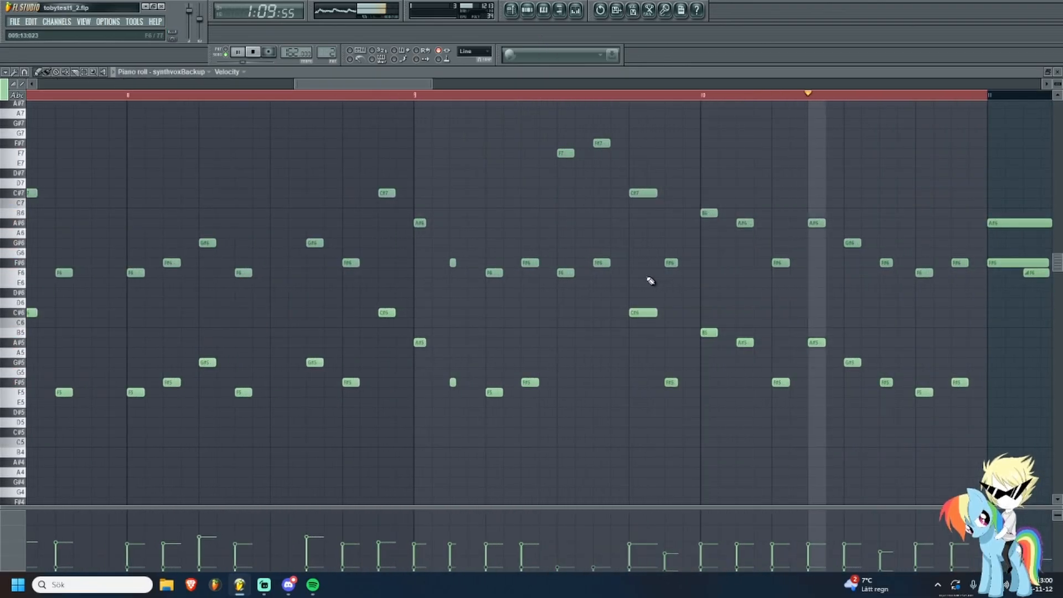
key(space)
scroll(548, 332, up, 3)
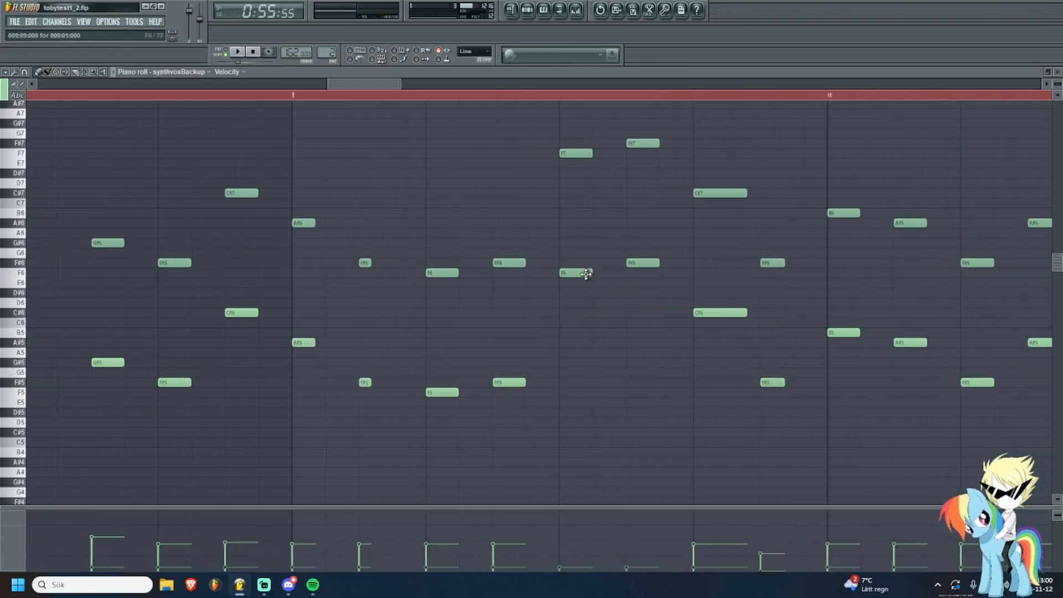
scroll(545, 369, down, 2)
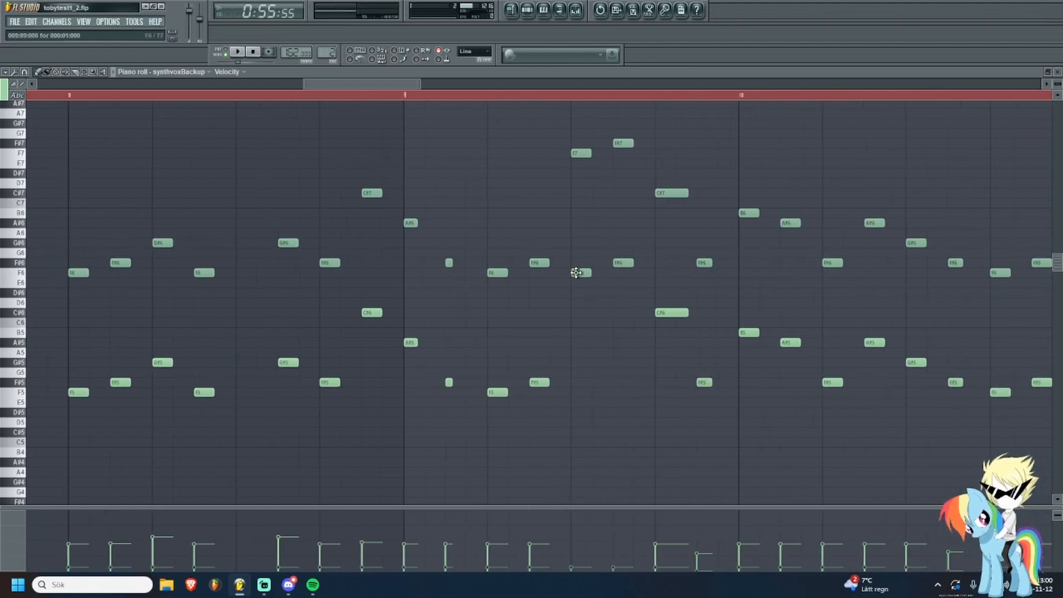
scroll(530, 335, down, 3)
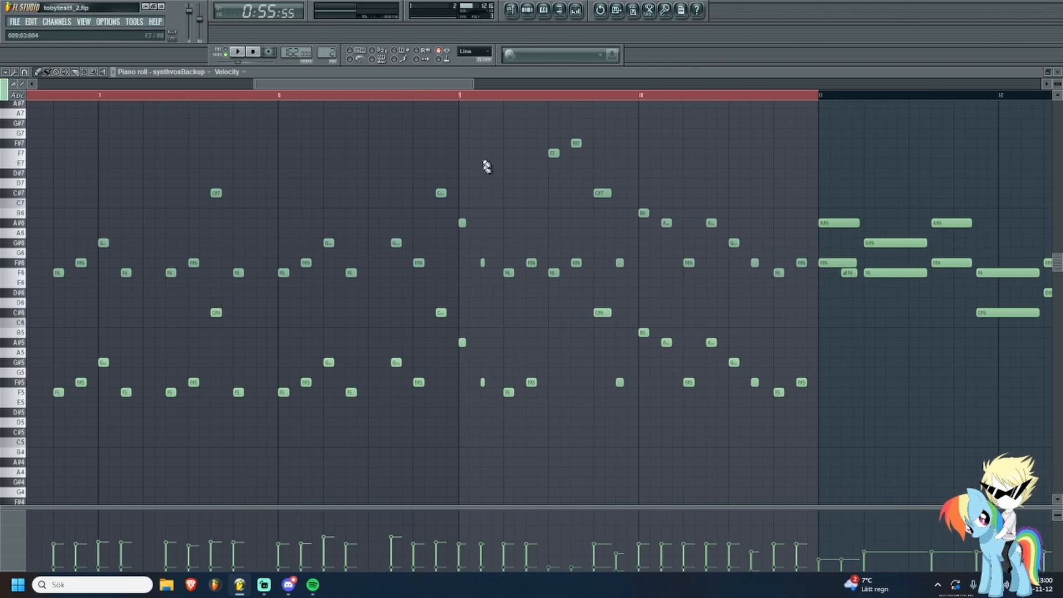
Play synthvoxBackup from bar 9 and delete the F6 and F#6 notes directly beneath the high F7 and F#7 notes.
click(474, 97)
key(space)
scroll(500, 391, up, 3)
key(space)
scroll(516, 383, up, 1)
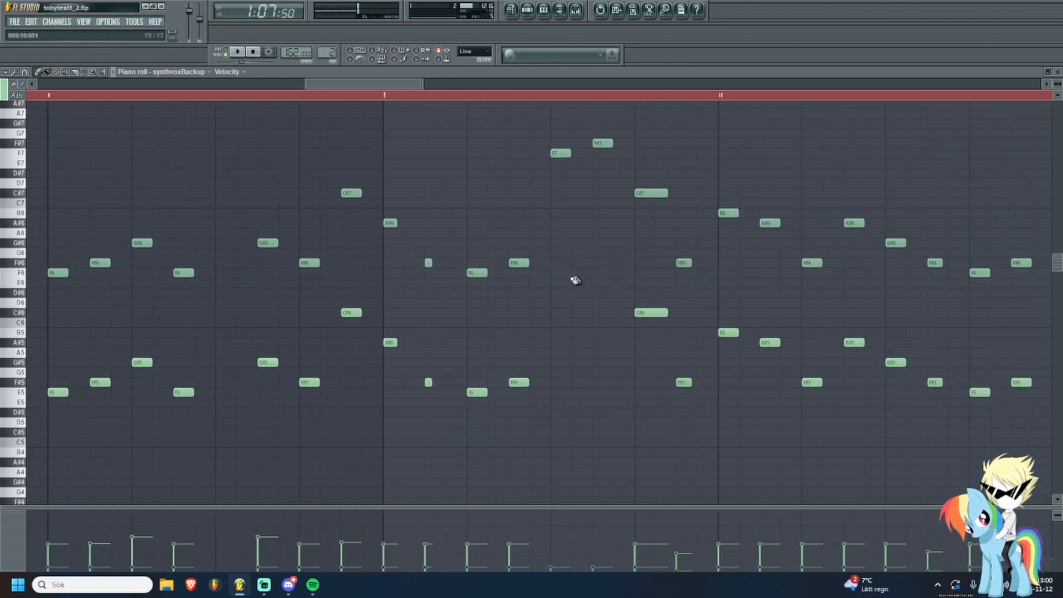
Replay the synthvoxBackup passage around bar 9 and undo the deletion of its F6 and F#6 notes.
key(space)
scroll(579, 381, down, 2)
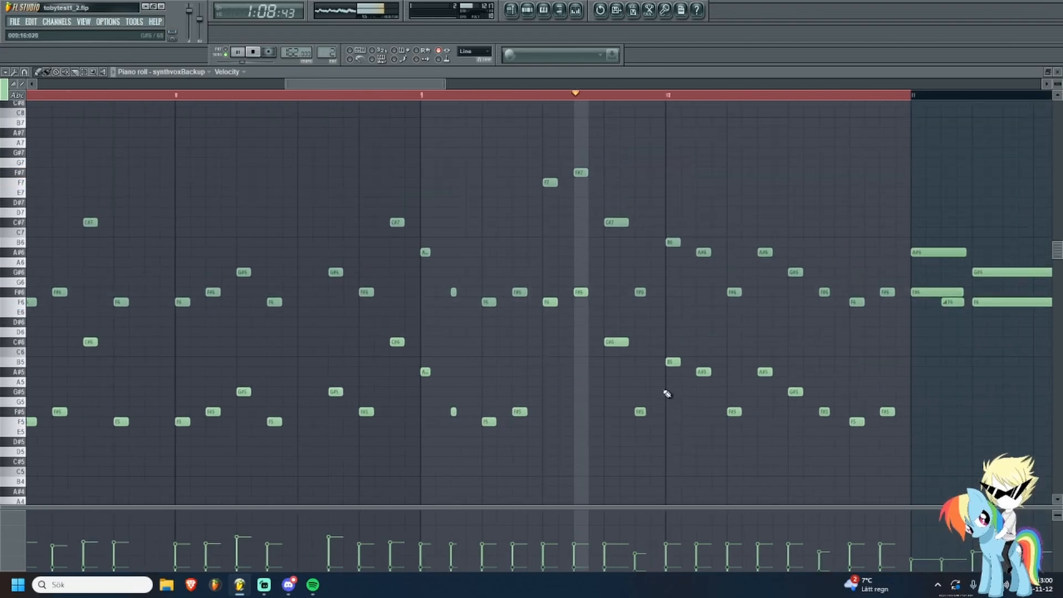
key(space)
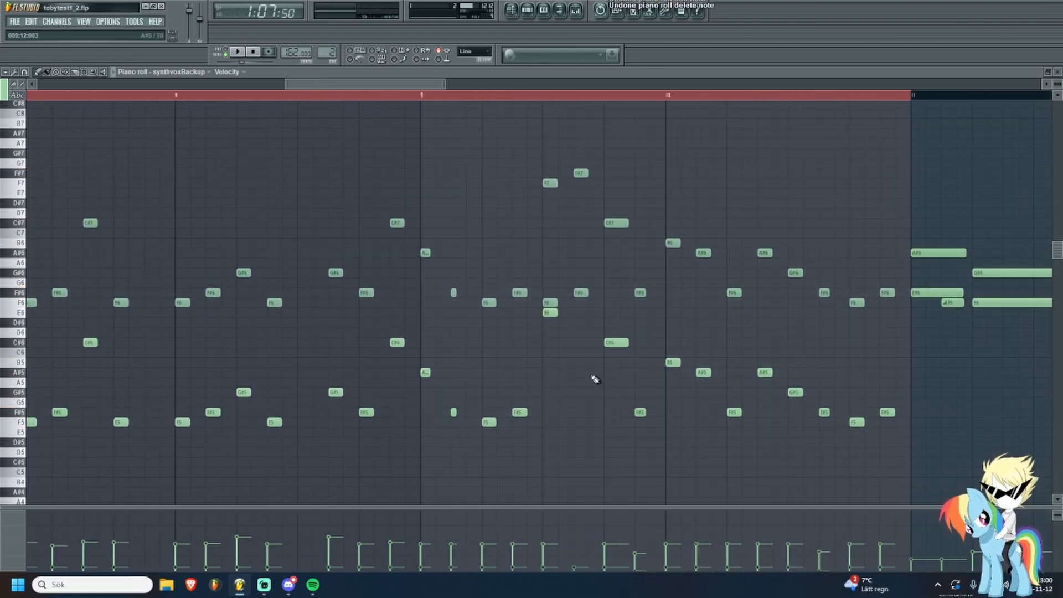
Return to the playlist, unmute Track 1, and open the bell intro #2 clip's notes.
click(509, 9)
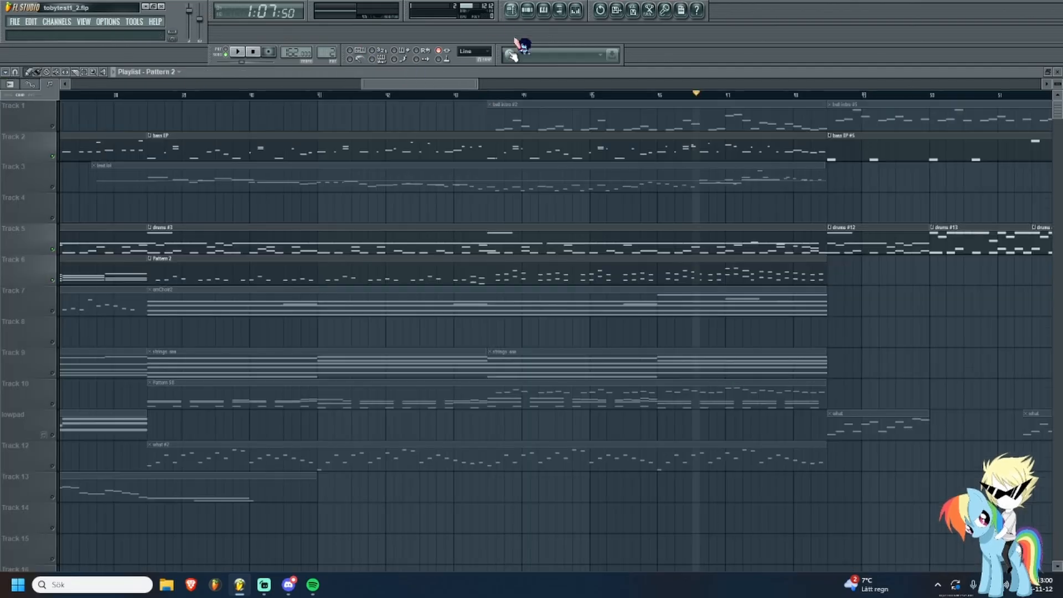
scroll(460, 230, down, 3)
scroll(318, 166, up, 4)
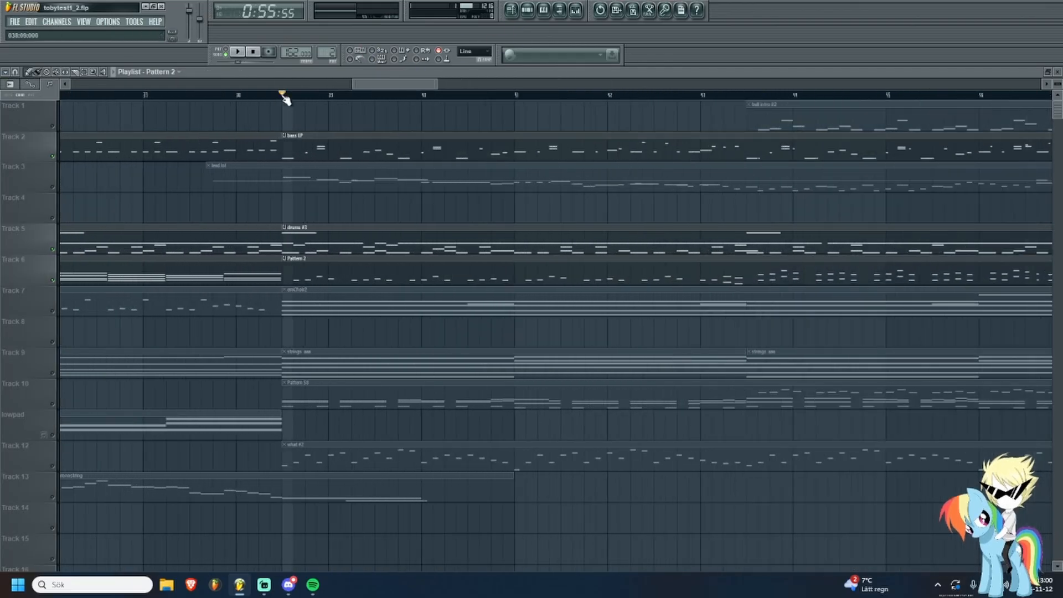
scroll(484, 159, down, 2)
click(52, 127)
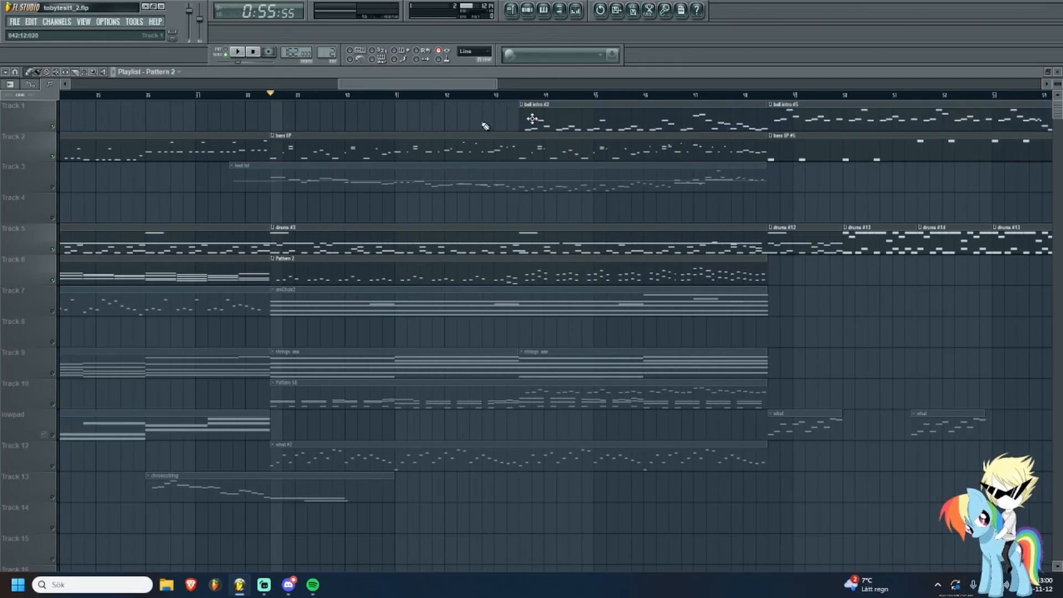
double_click(539, 120)
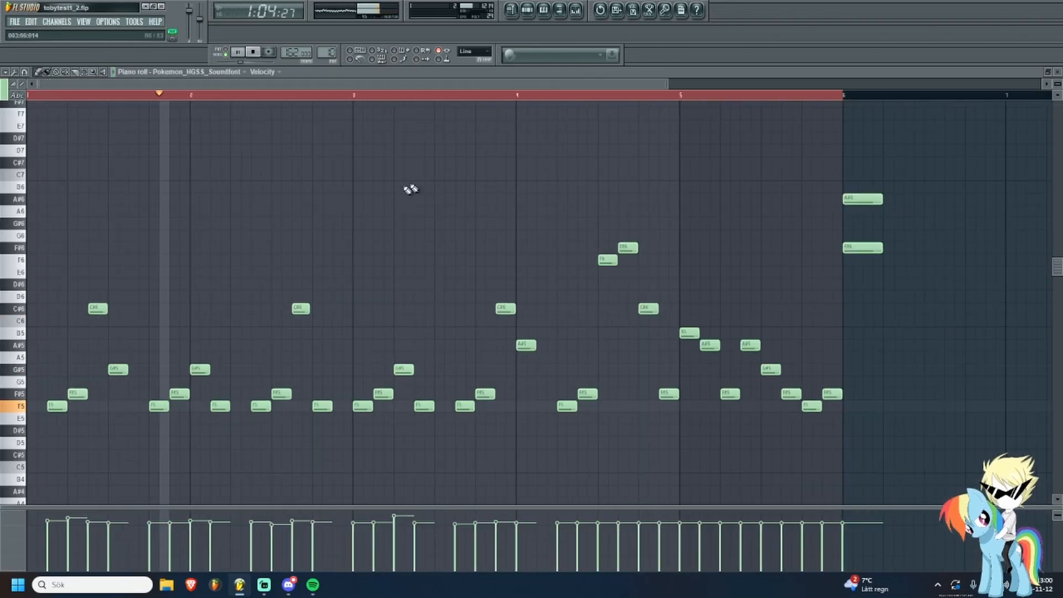
Unmute Track 7 in the playlist and play its emChoir2 clip with the emChoirPad notes open.
click(510, 10)
scroll(498, 194, down, 1)
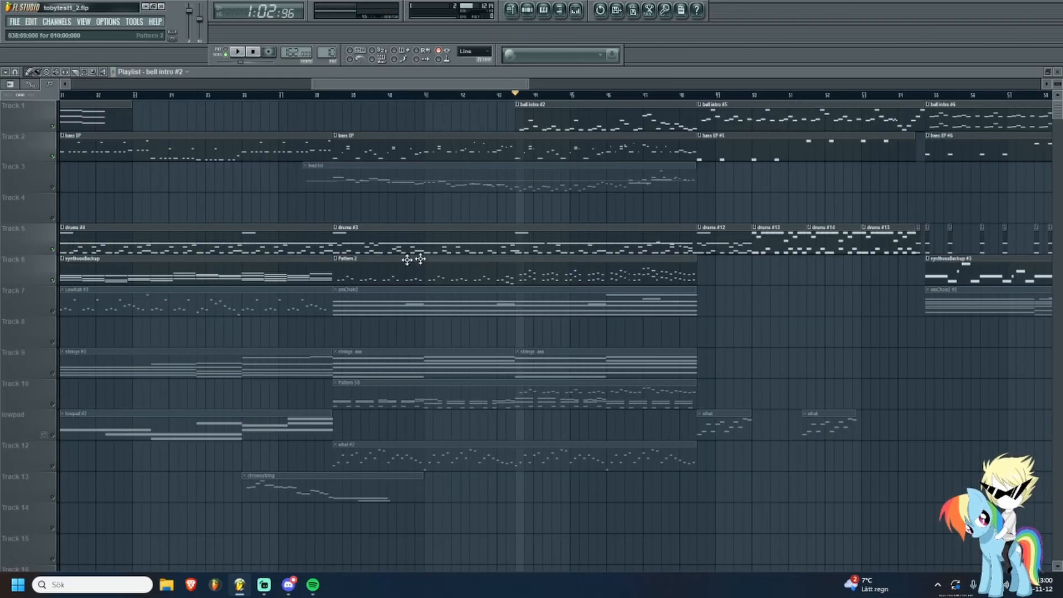
scroll(457, 252, up, 1)
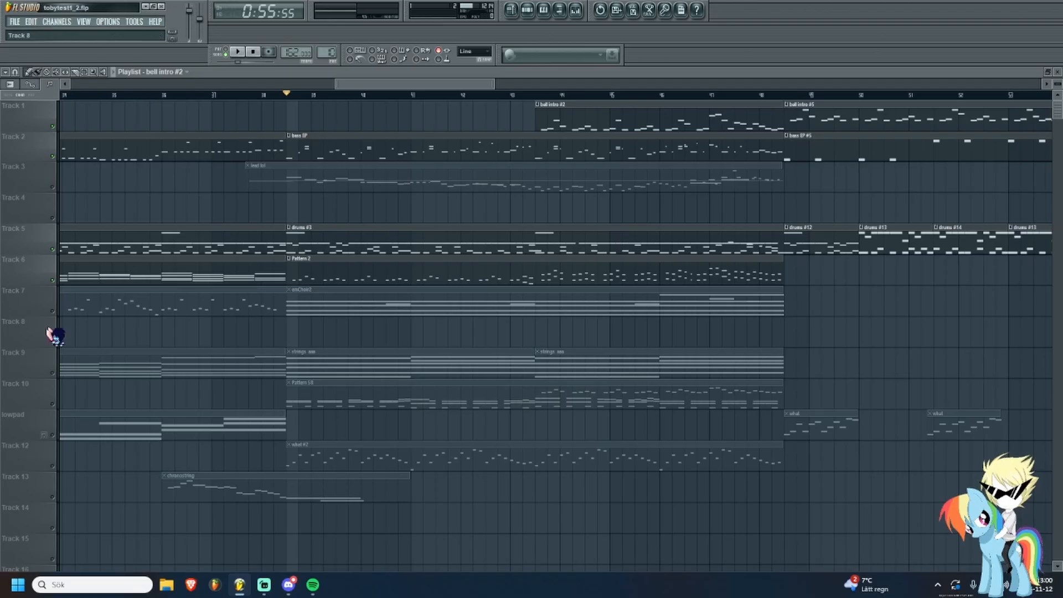
click(53, 311)
click(510, 10)
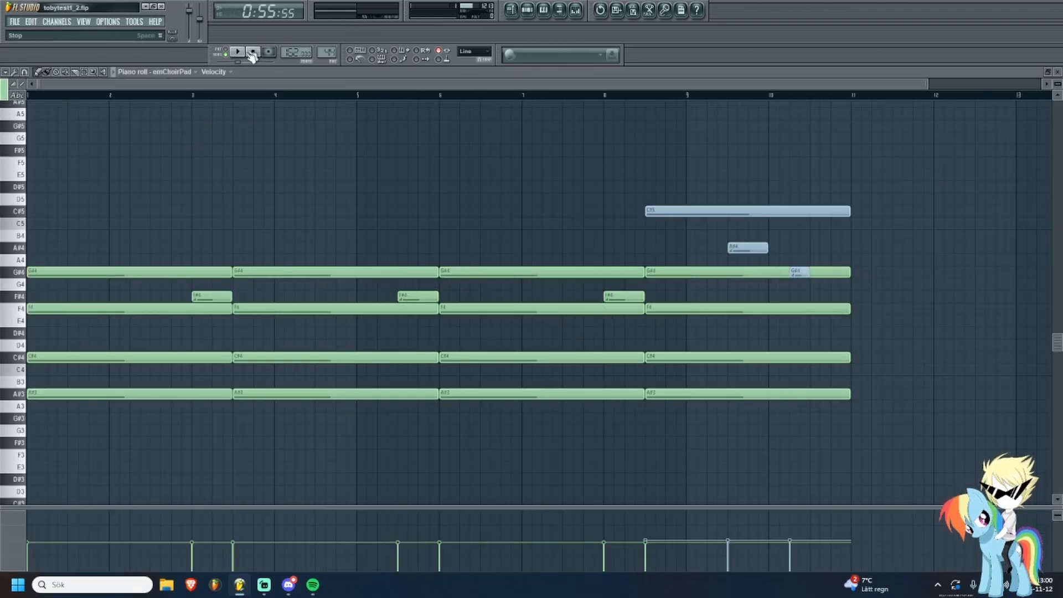
key(space)
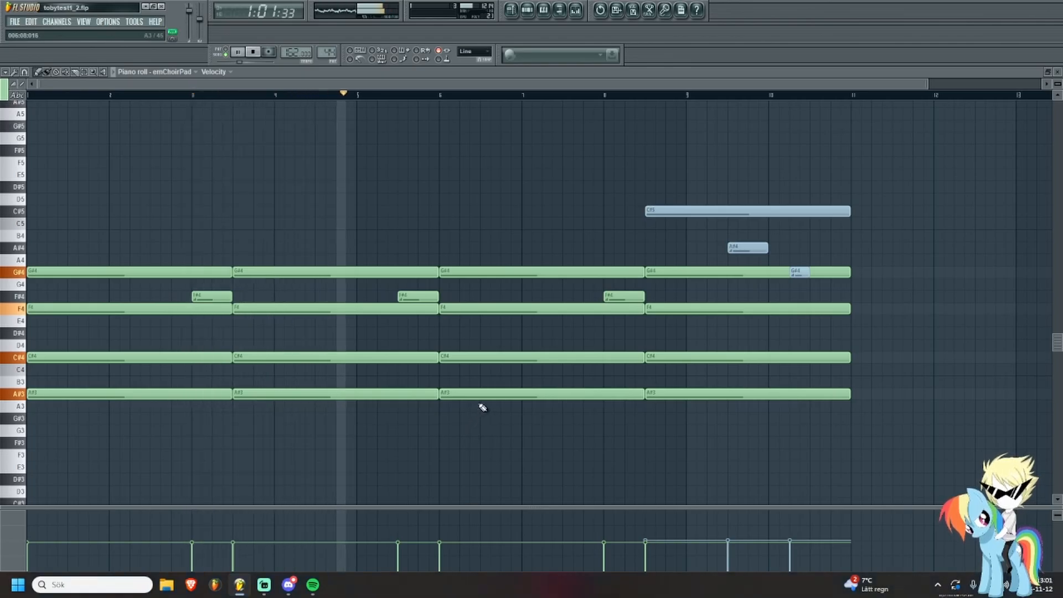
key(space)
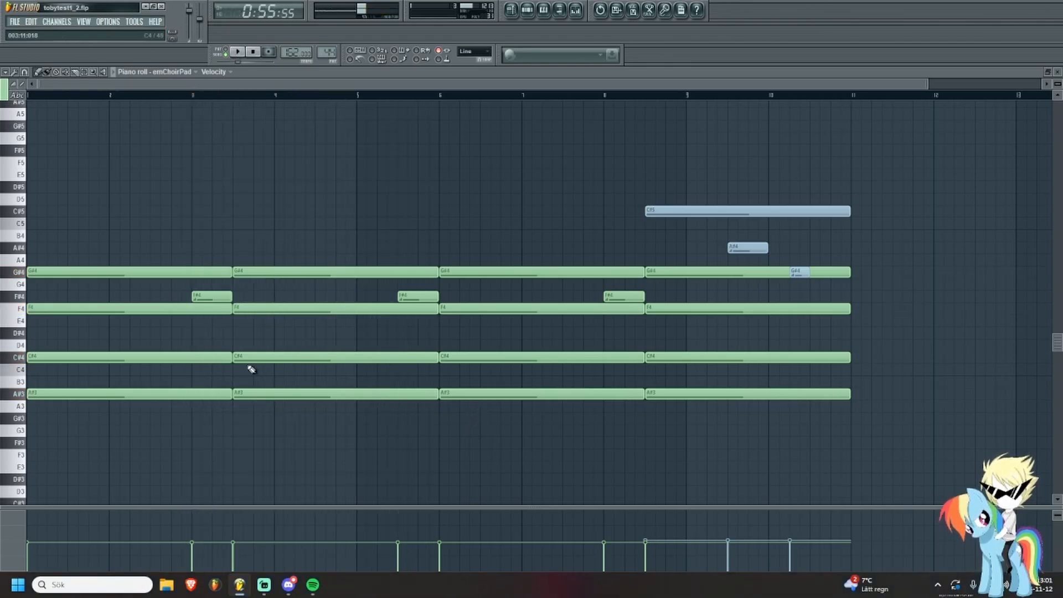
Examine the emChoirPad chords and inspect the note properties of several notes, including the F4 starting in bar 8.
scroll(135, 384, up, 3)
scroll(273, 382, up, 1)
scroll(273, 382, down, 2)
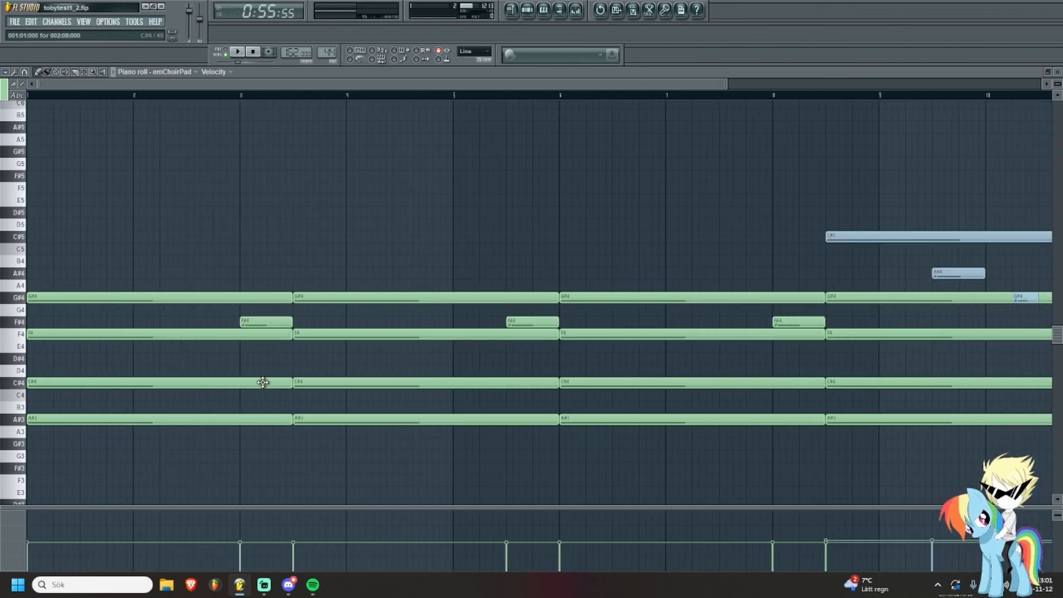
scroll(262, 382, down, 1)
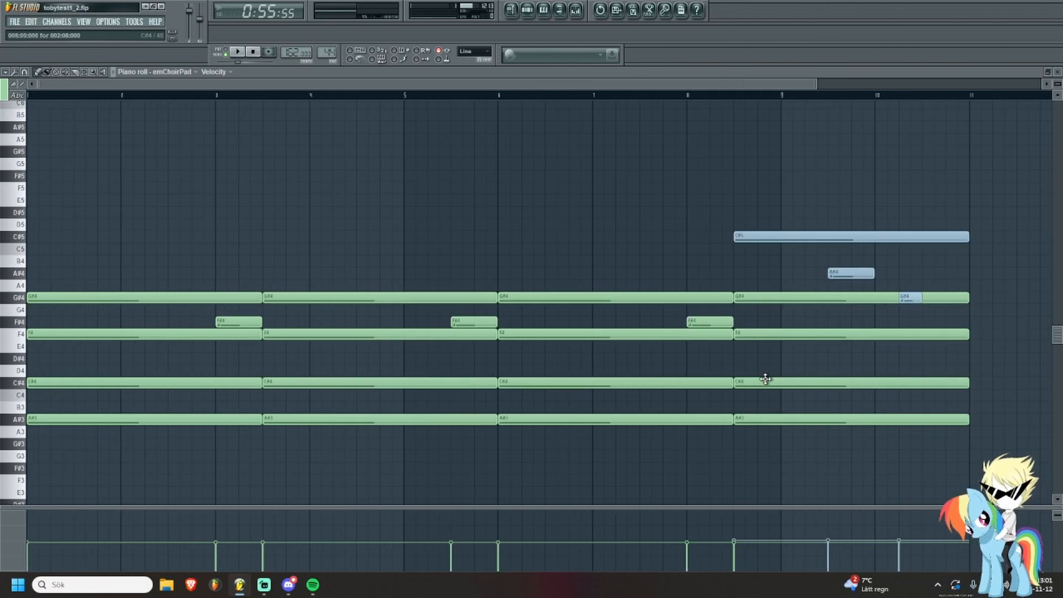
double_click(756, 332)
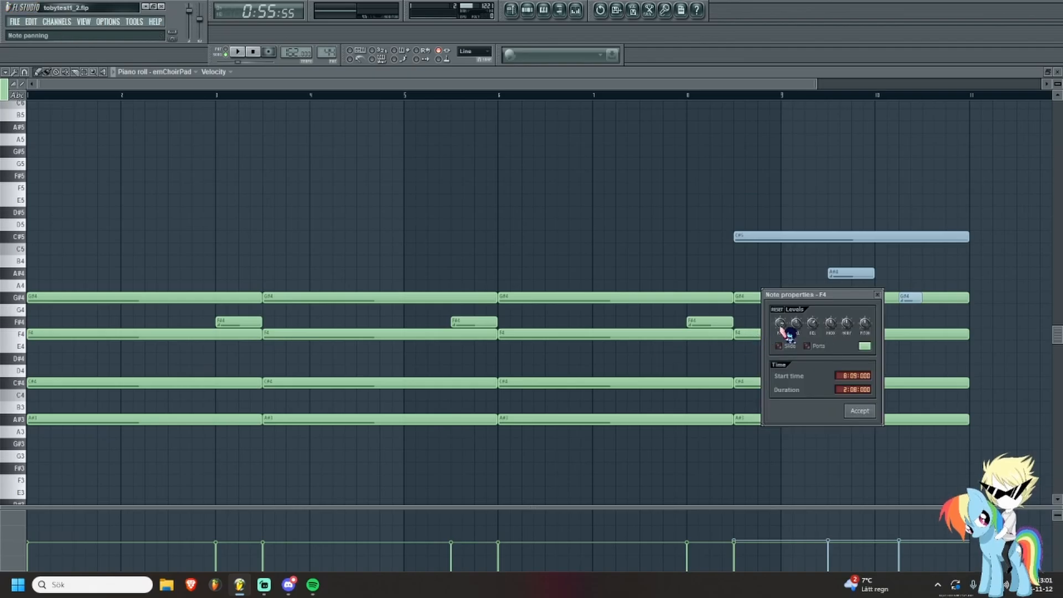
click(879, 295)
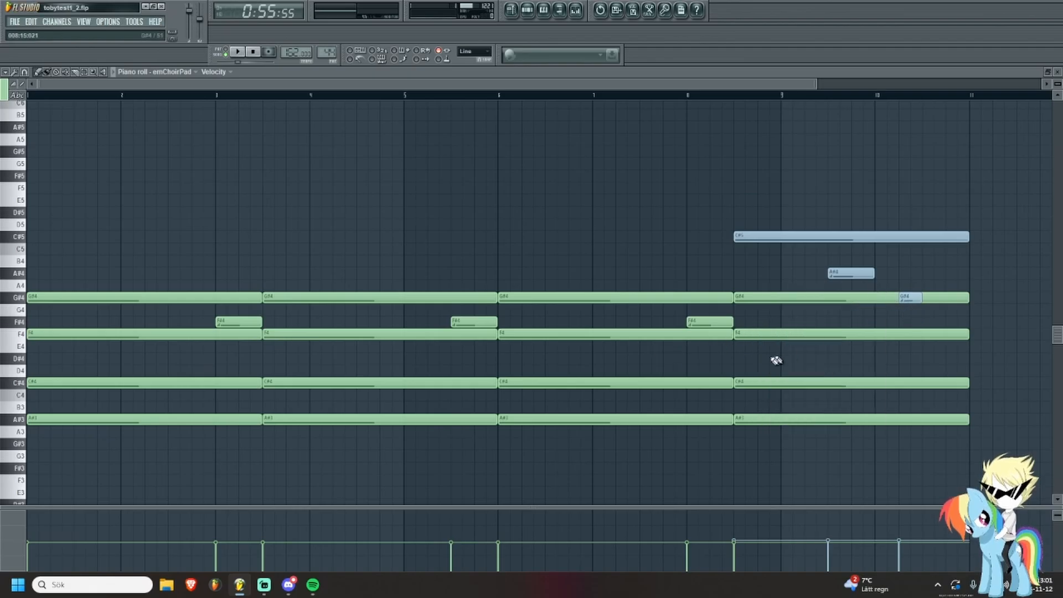
double_click(715, 382)
click(836, 345)
double_click(239, 323)
key(Escape)
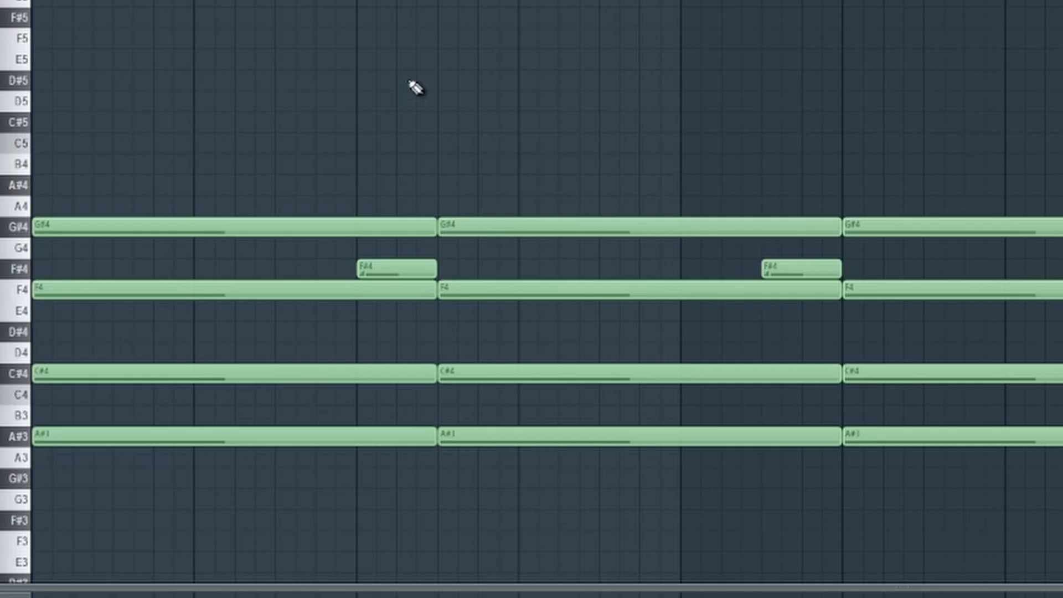
Unmute Track 9 in the playlist and play its first strings clip in the drums #3 section with its notes open.
key(space)
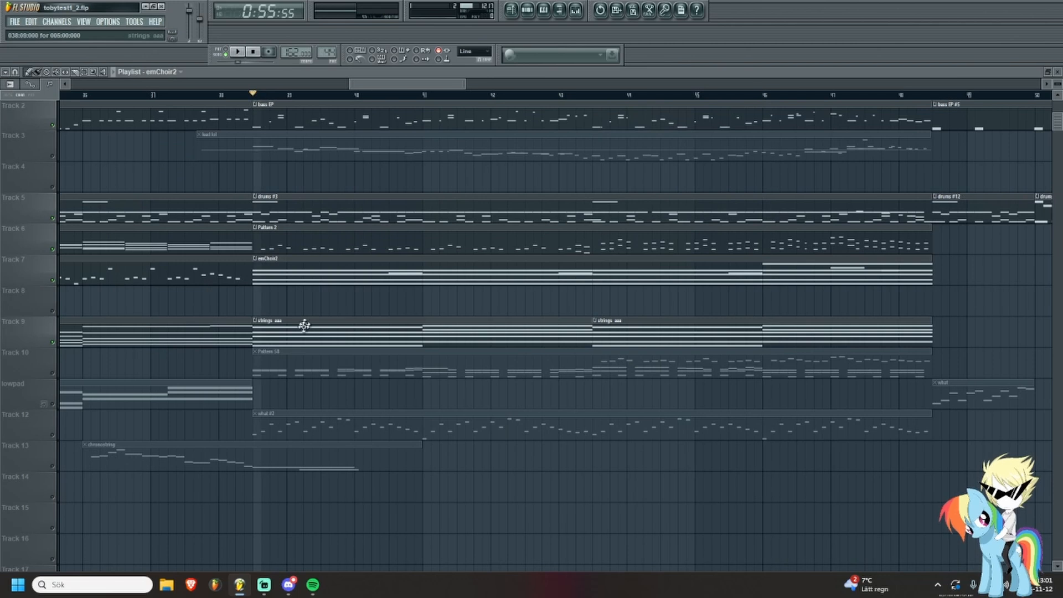
double_click(304, 325)
scroll(297, 338, down, 3)
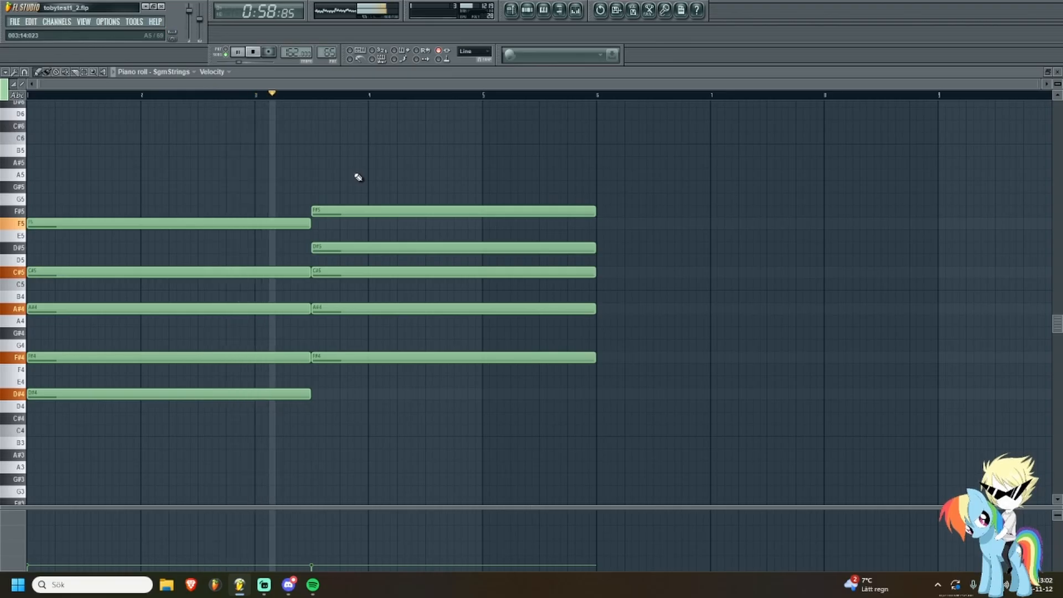
Unmute Track 10 in the playlist, open Pattern 58's vio notes, and play them from bar 6.
click(516, 15)
double_click(344, 371)
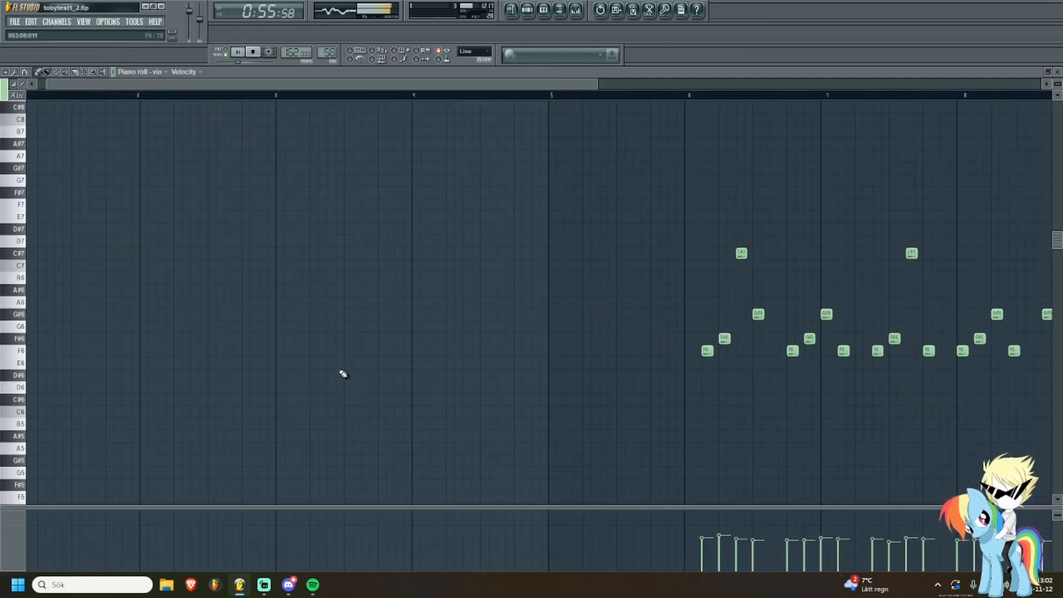
scroll(360, 365, down, 5)
scroll(391, 302, down, 2)
scroll(395, 277, up, 3)
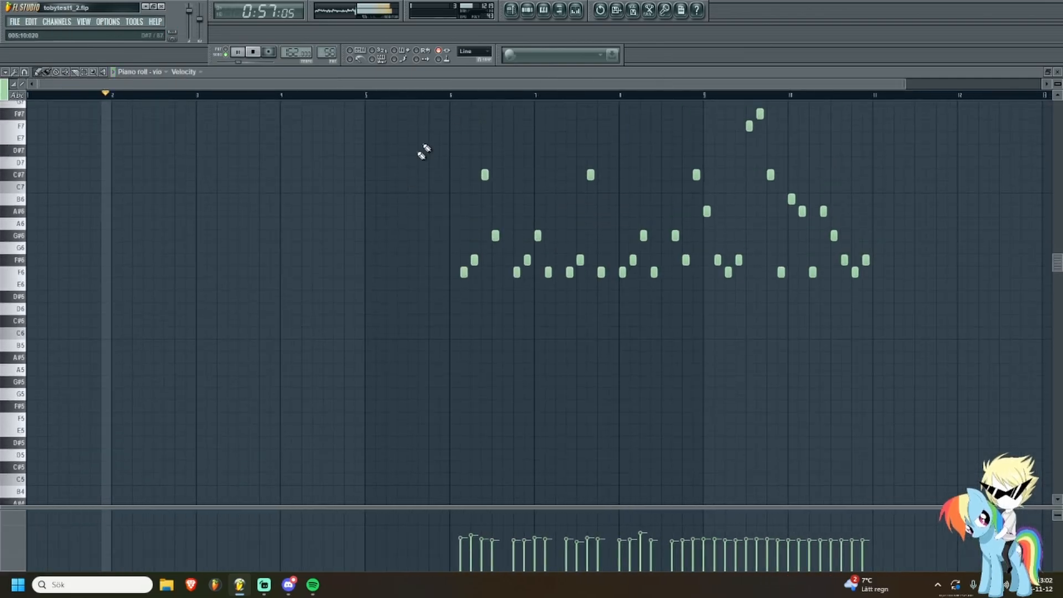
click(466, 95)
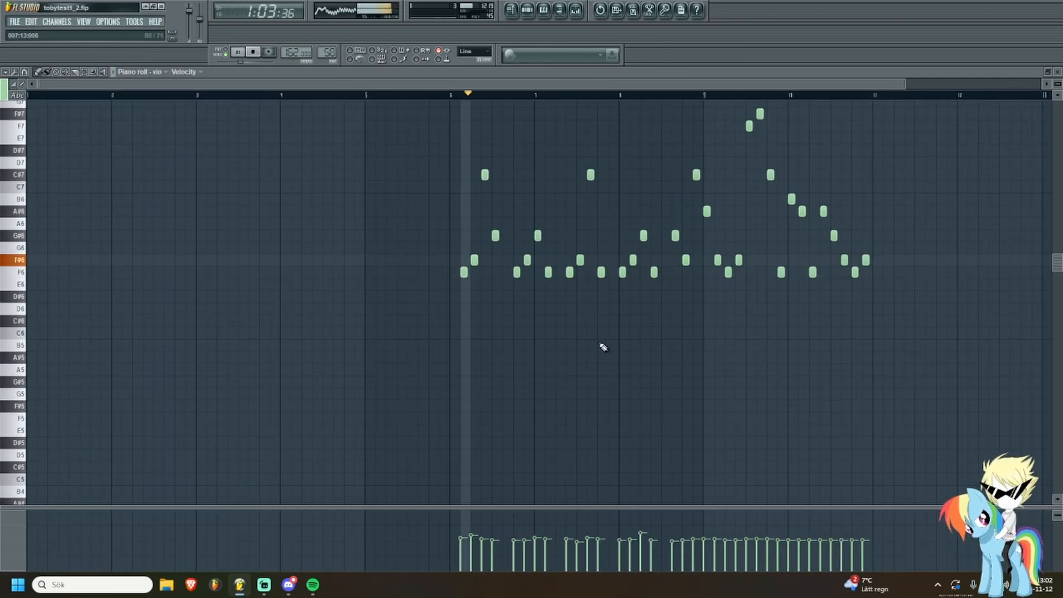
Return to the playlist and solo Track 12, which holds the what #2 clips.
click(516, 16)
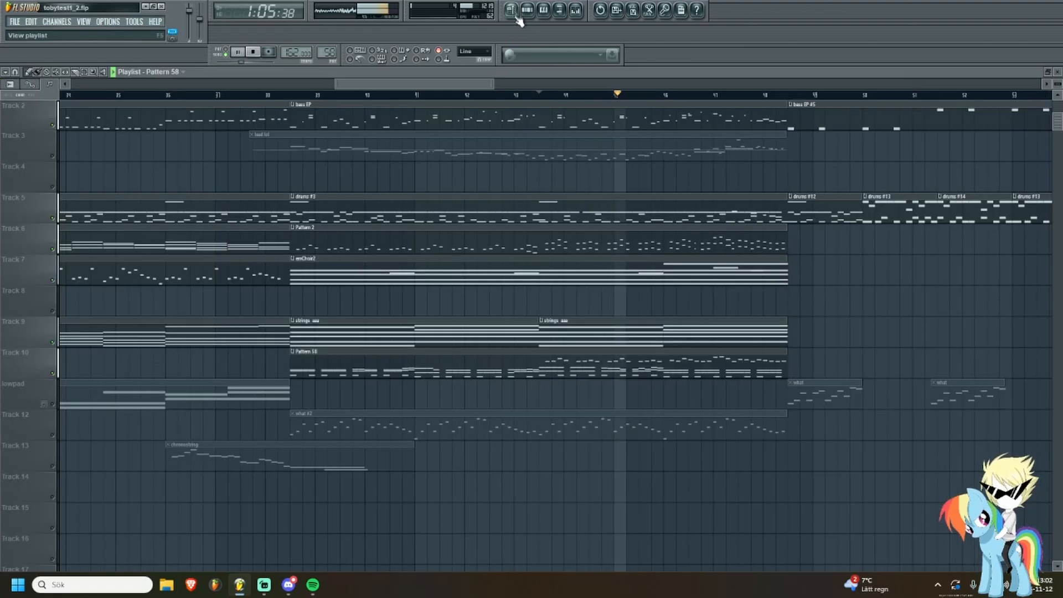
scroll(581, 352, up, 2)
right_click(56, 437)
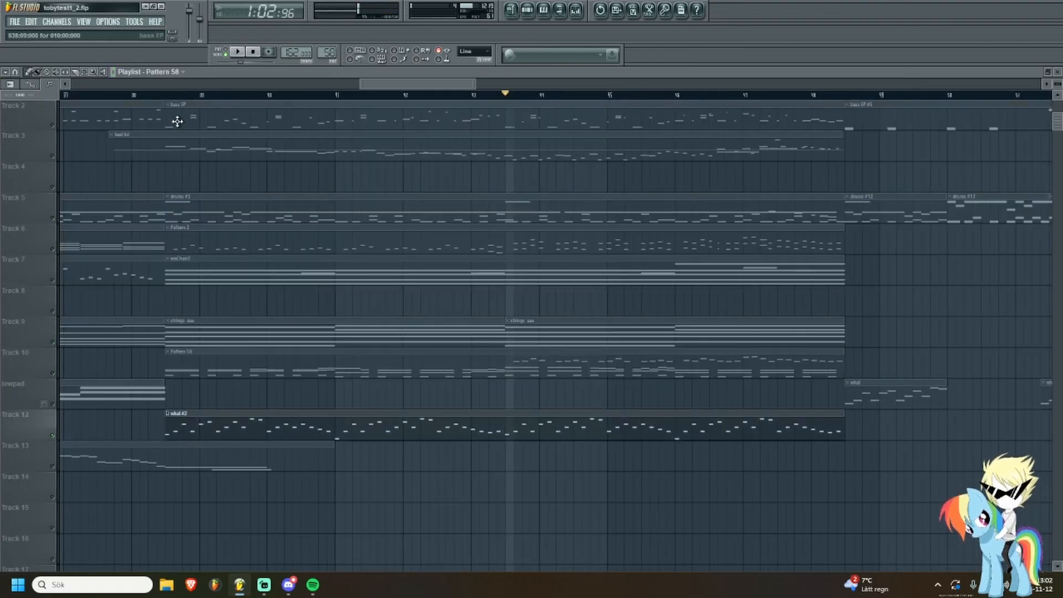
scroll(178, 223, down, 6)
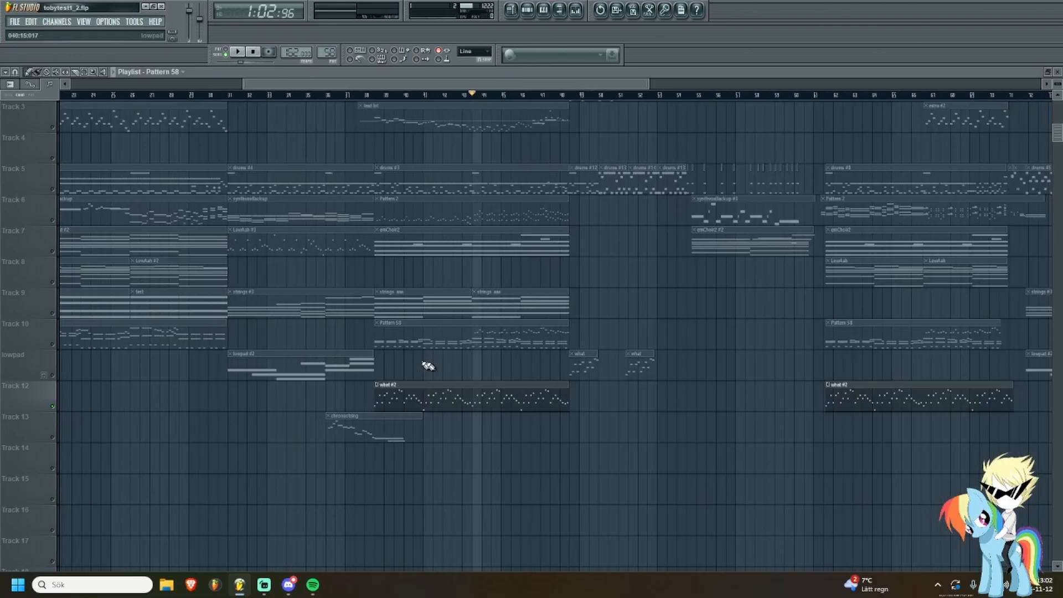
scroll(200, 398, up, 6)
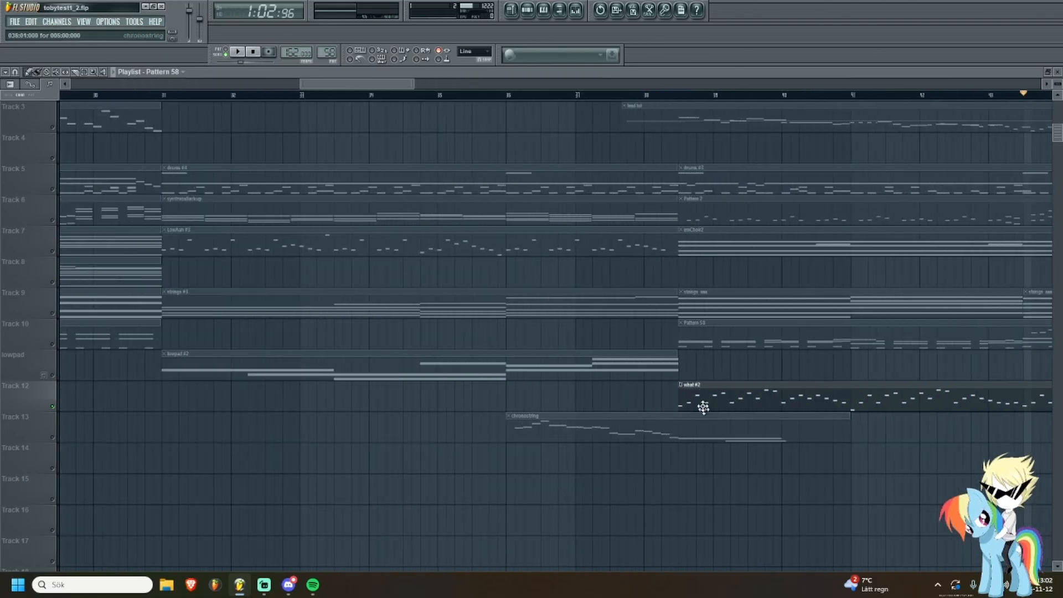
Check the SJO_Mellopad+ and emChoirLead? notes of the what #2 clip.
click(711, 396)
double_click(710, 396)
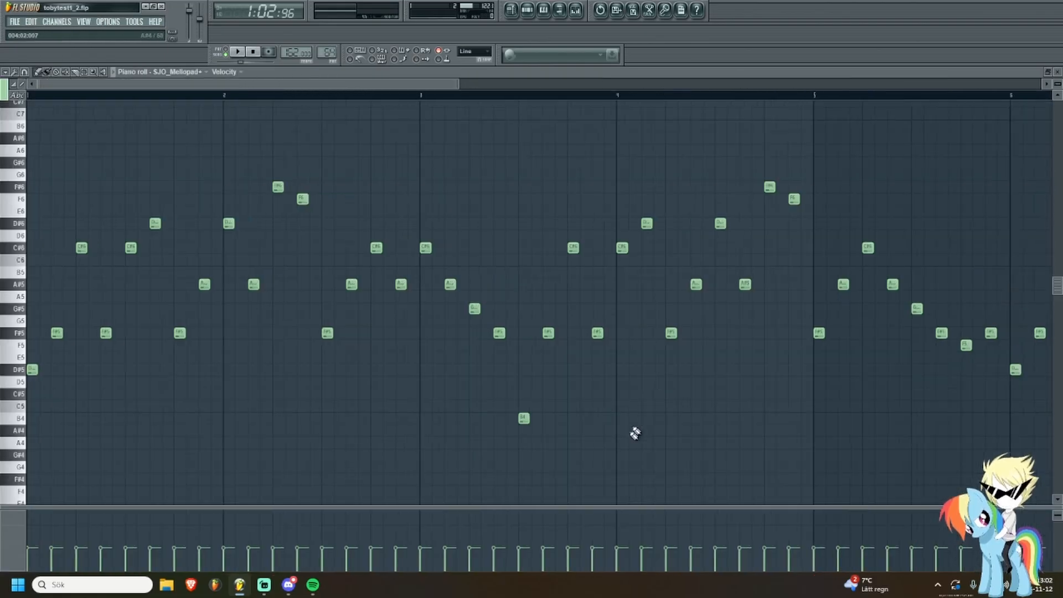
click(519, 11)
double_click(323, 394)
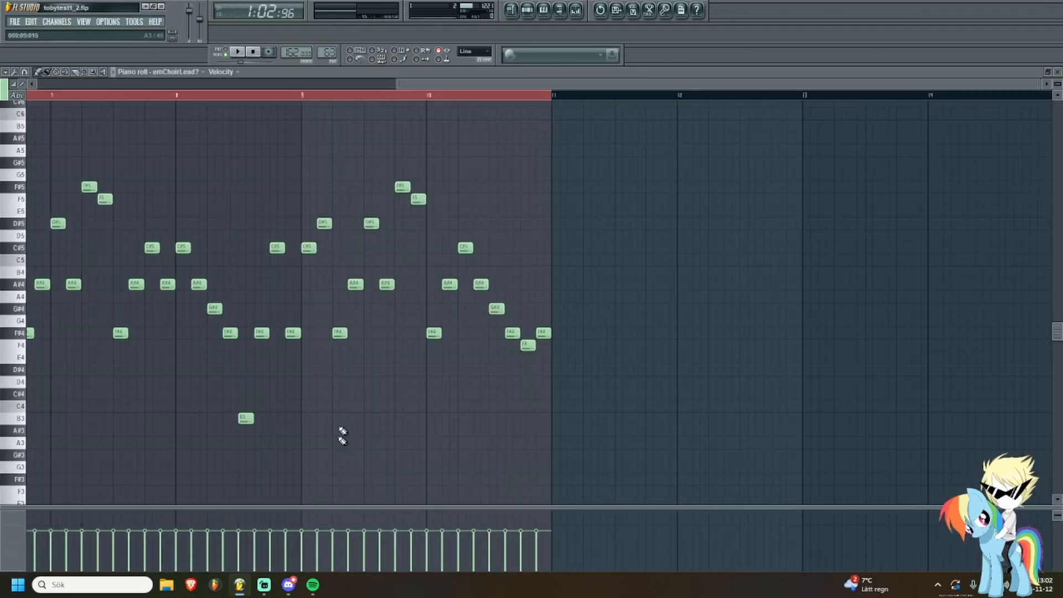
Play the soloed what #2 clip from its start and follow its SJO_Mellopad+ notes through the piano roll.
click(518, 10)
scroll(652, 361, up, 5)
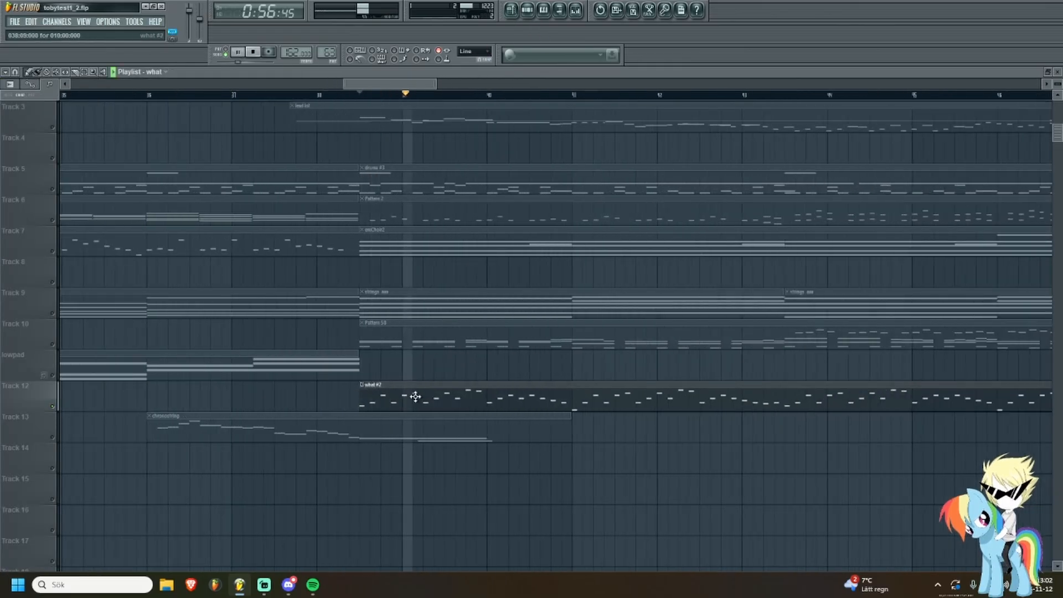
double_click(475, 396)
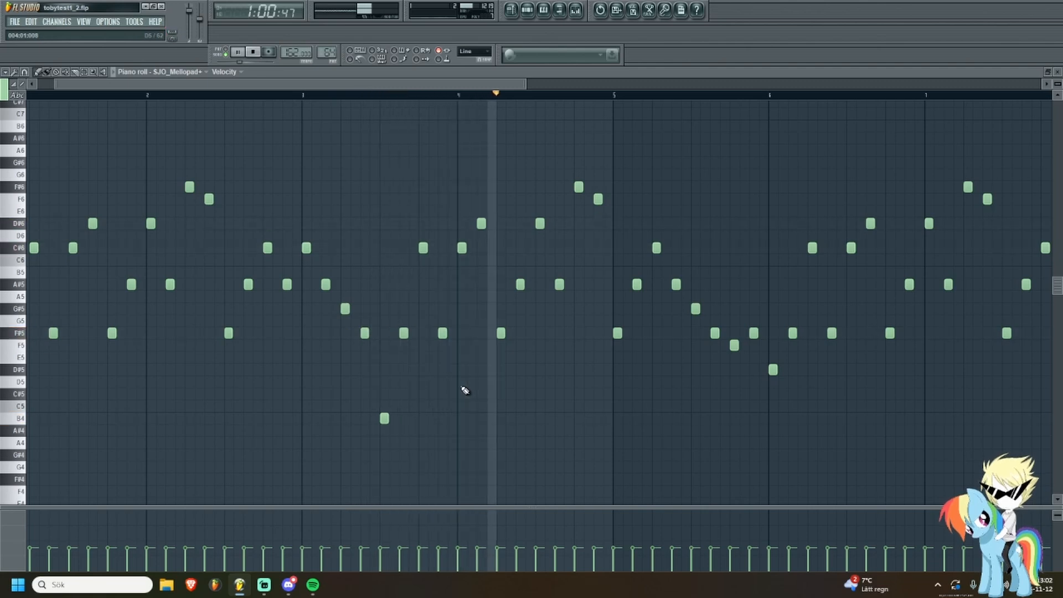
drag(649, 485, 430, 458)
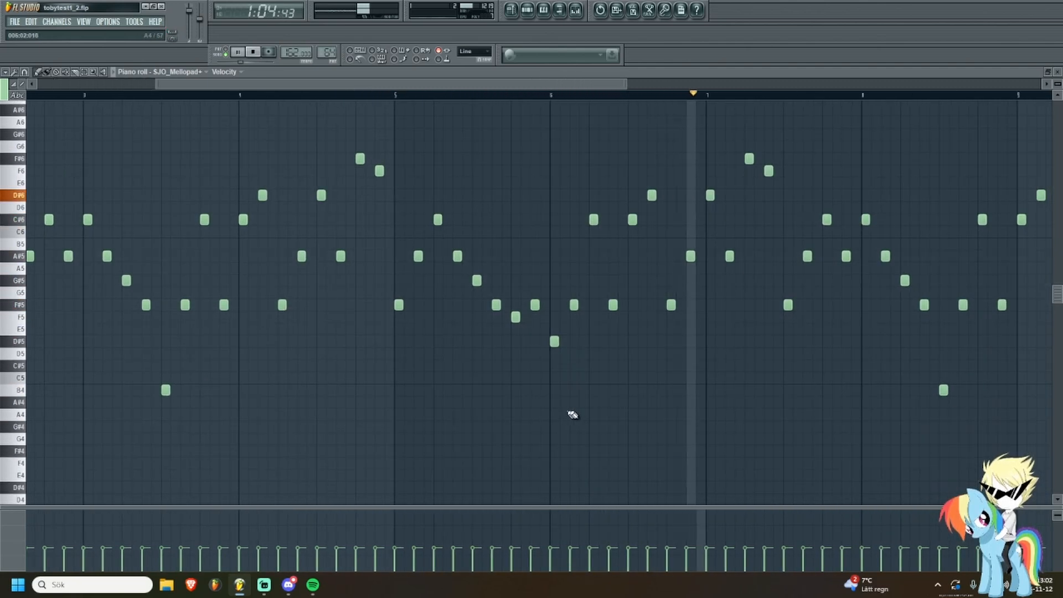
drag(692, 353, 519, 365)
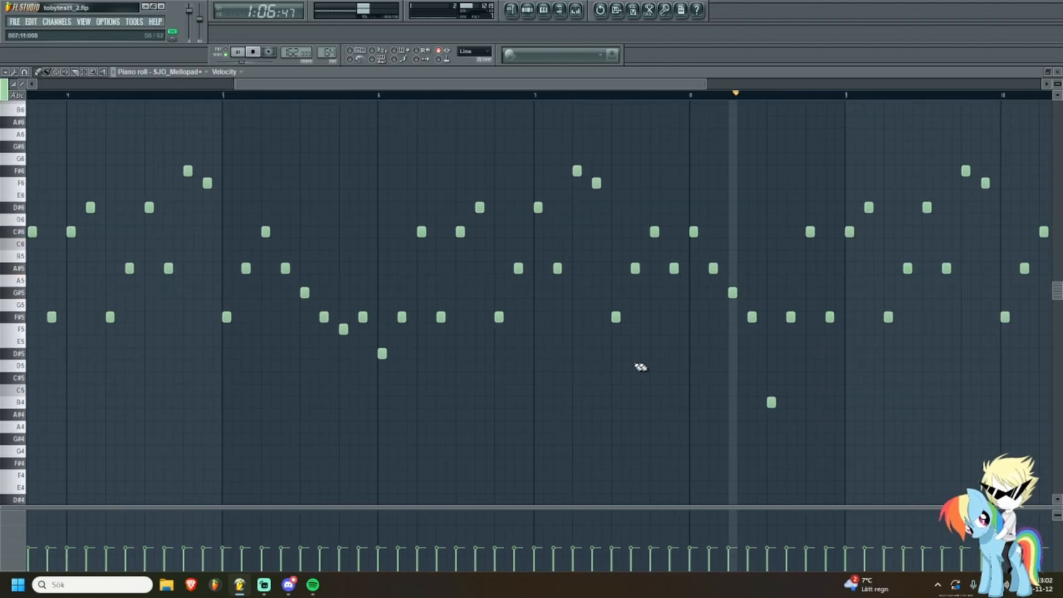
scroll(702, 372, down, 5)
scroll(52, 364, up, 1)
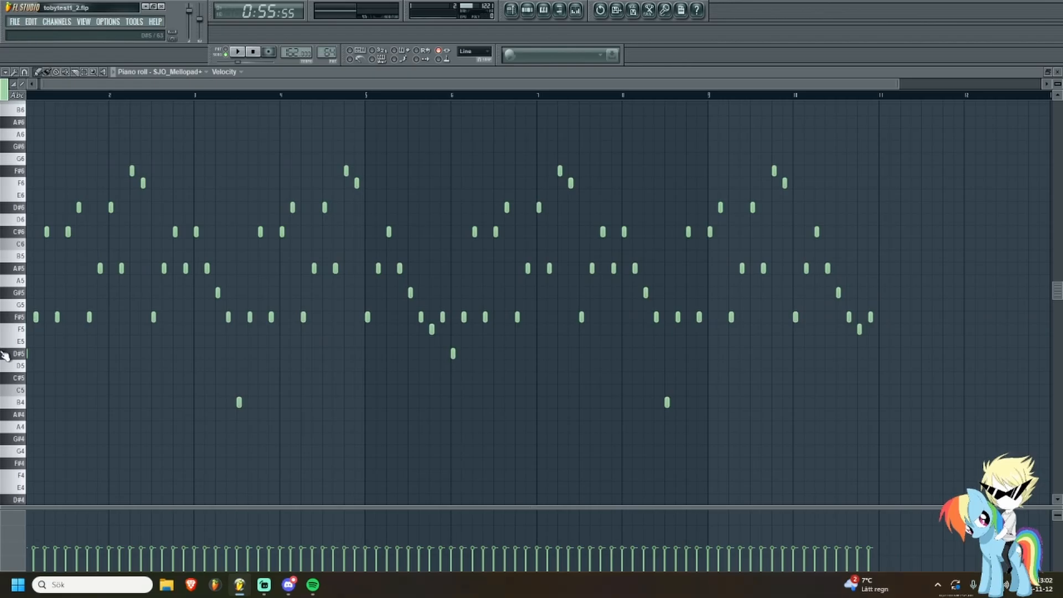
Replay the SJO_Mellopad+ melody from its beginning and review the full note sequence.
scroll(28, 354, up, 4)
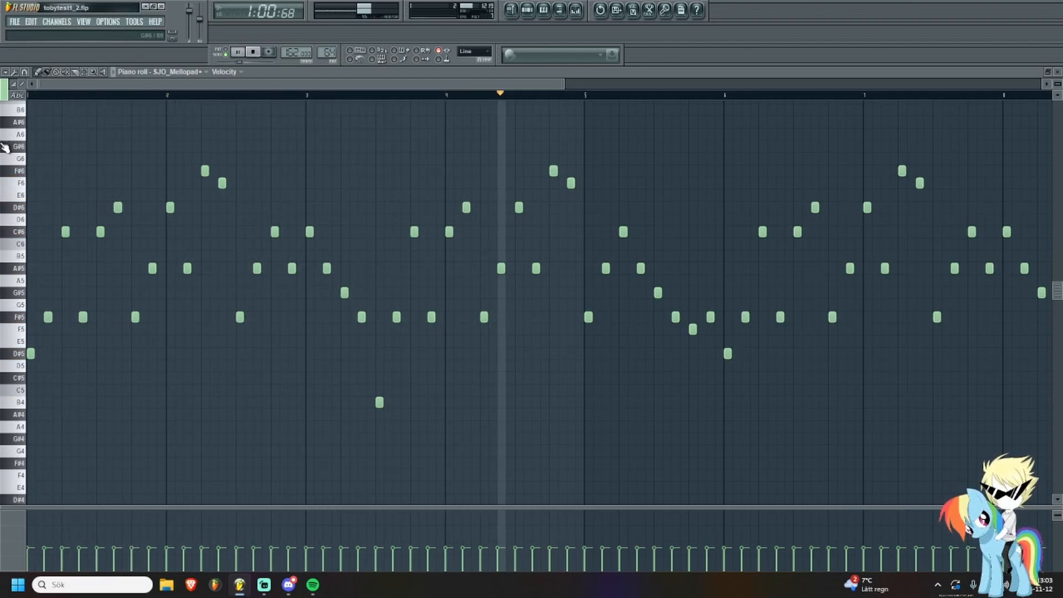
drag(651, 364, 426, 362)
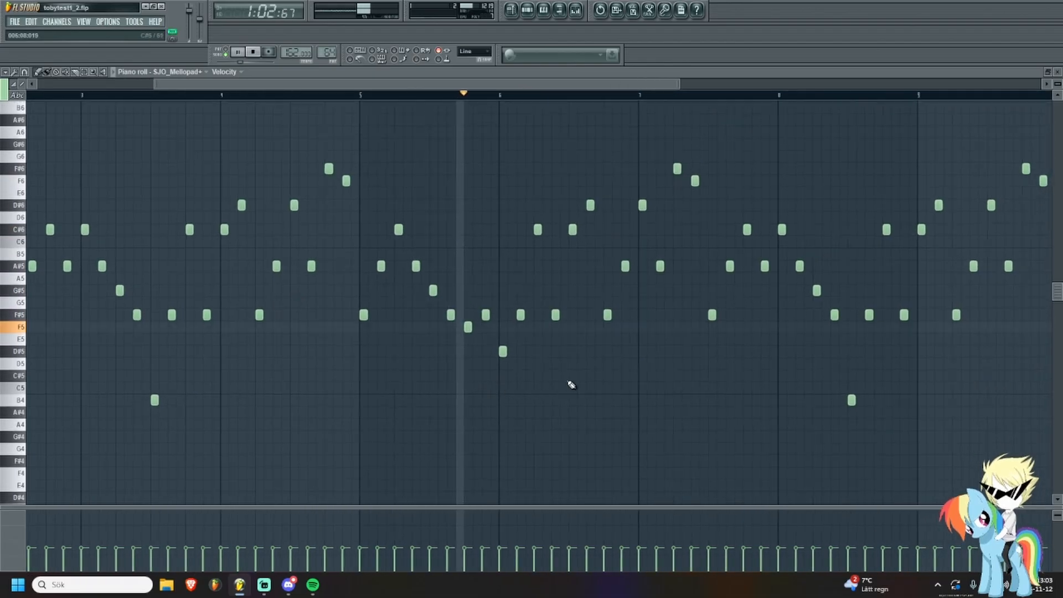
drag(569, 382, 516, 388)
scroll(477, 388, down, 5)
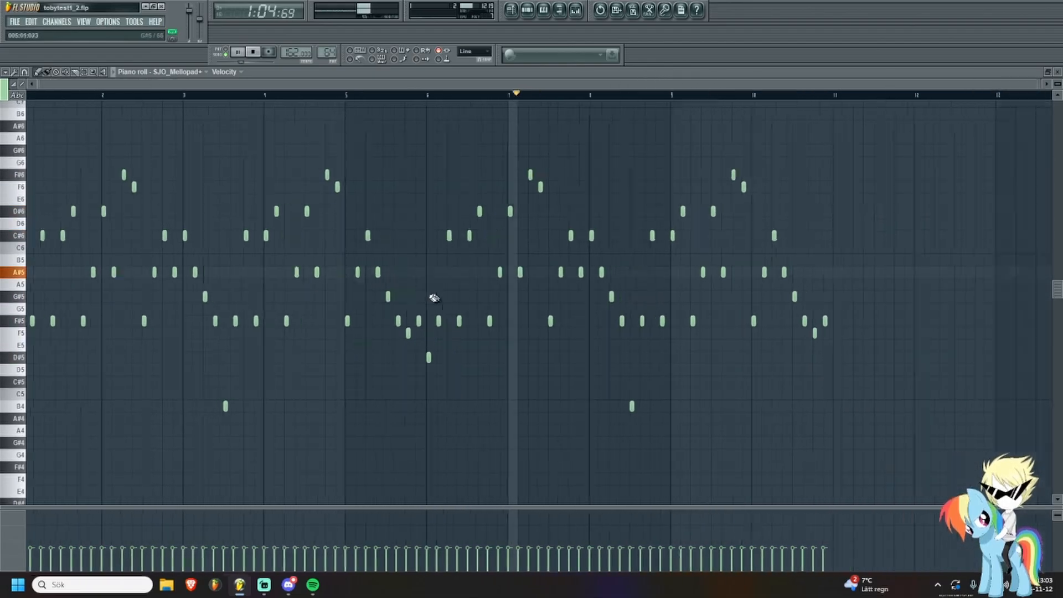
Return to the playlist and re-enable all tracks around the drums #3 section.
click(510, 9)
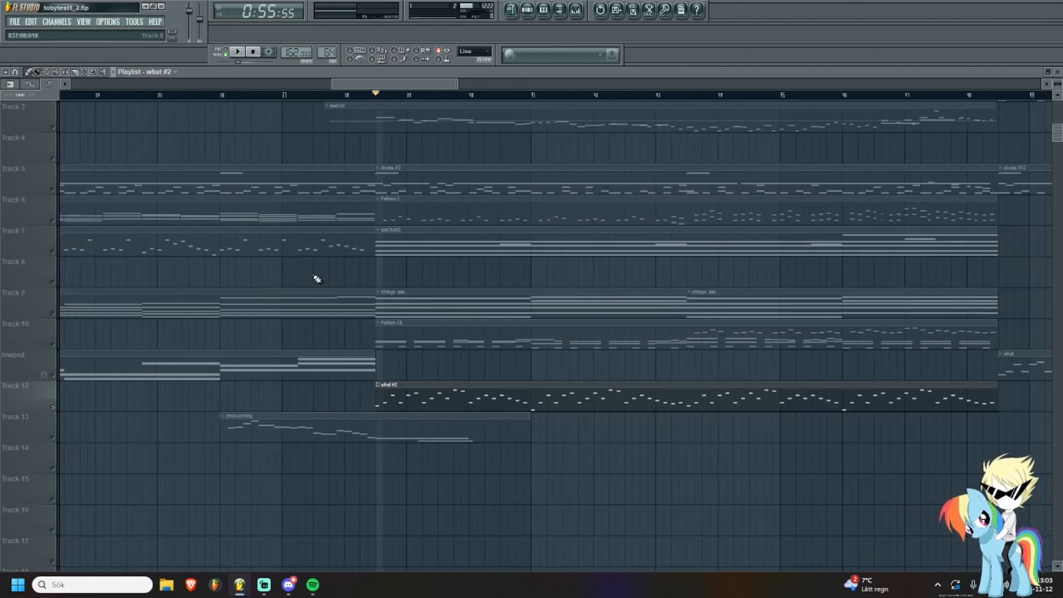
scroll(437, 332, up, 3)
scroll(67, 196, down, 3)
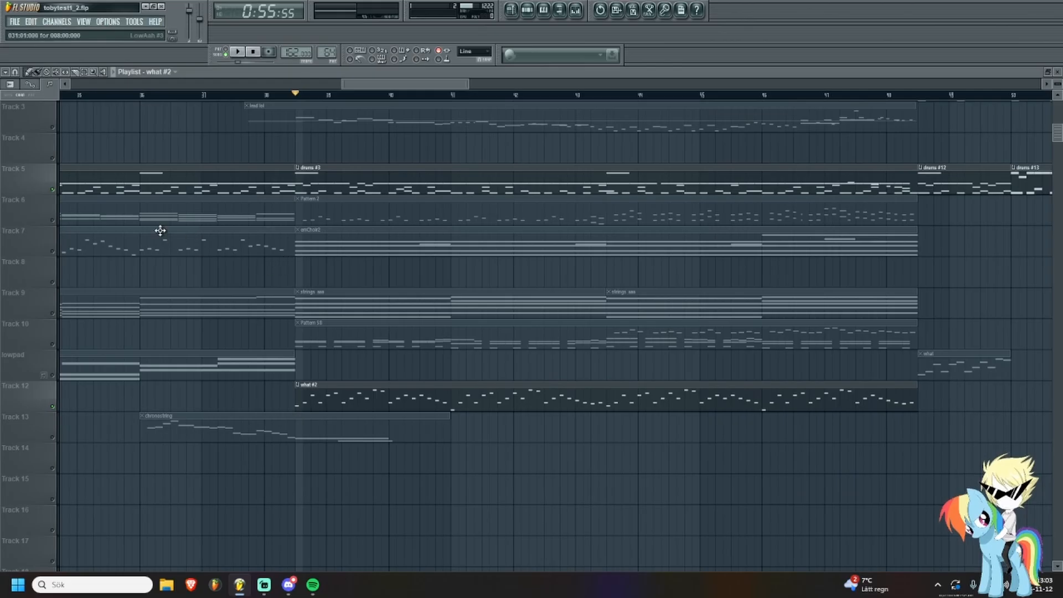
scroll(231, 242, down, 2)
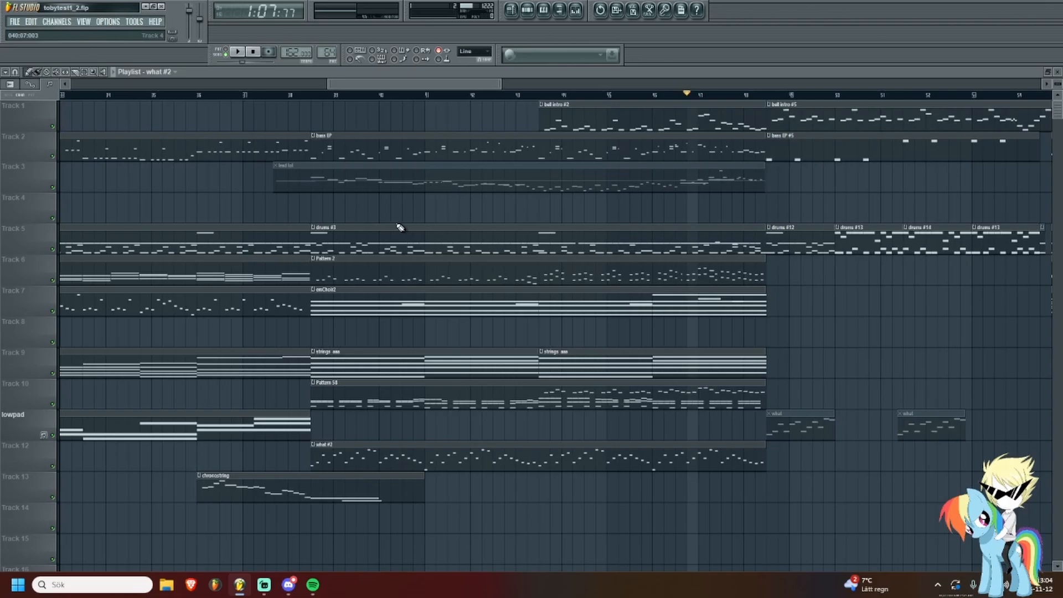
scroll(397, 227, up, 1)
Play the song from bar 36 with the lead lol clip unmuted and follow its Mystical Ninja Starring Goemon notes.
drag(386, 225, 337, 225)
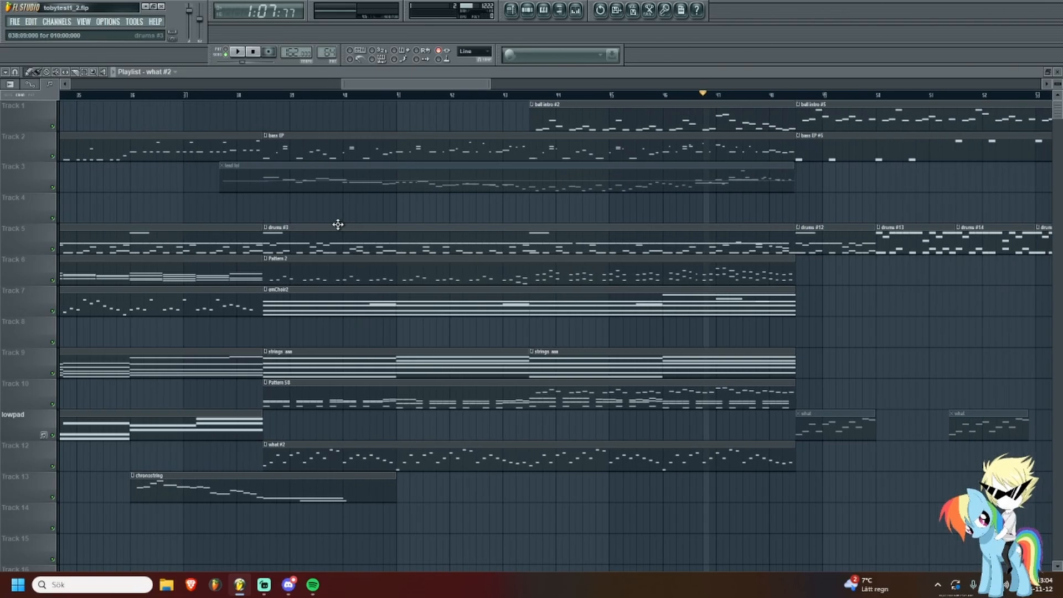
scroll(337, 225, down, 1)
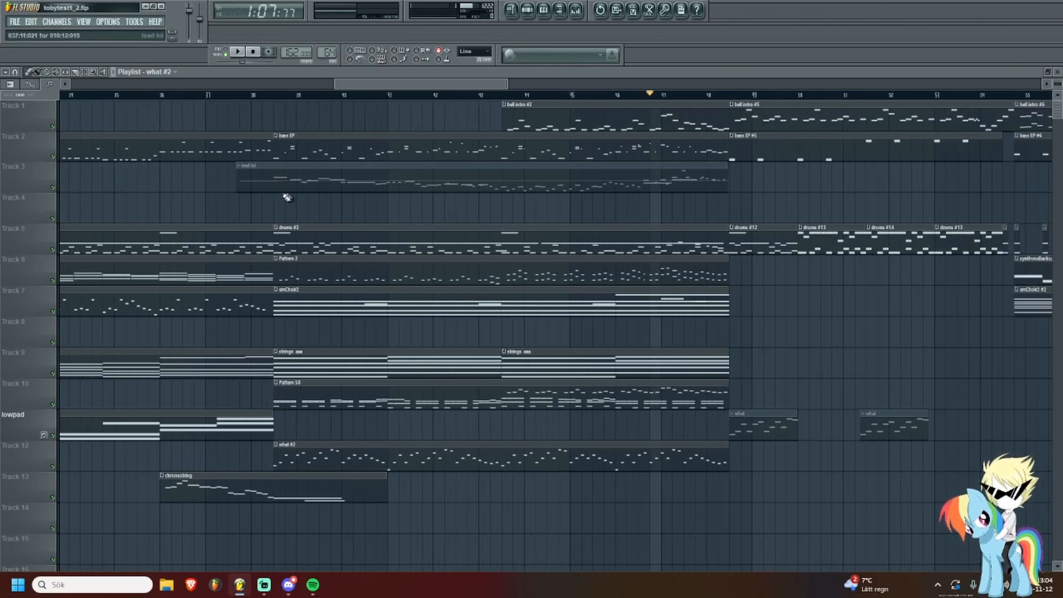
scroll(480, 166, down, 1)
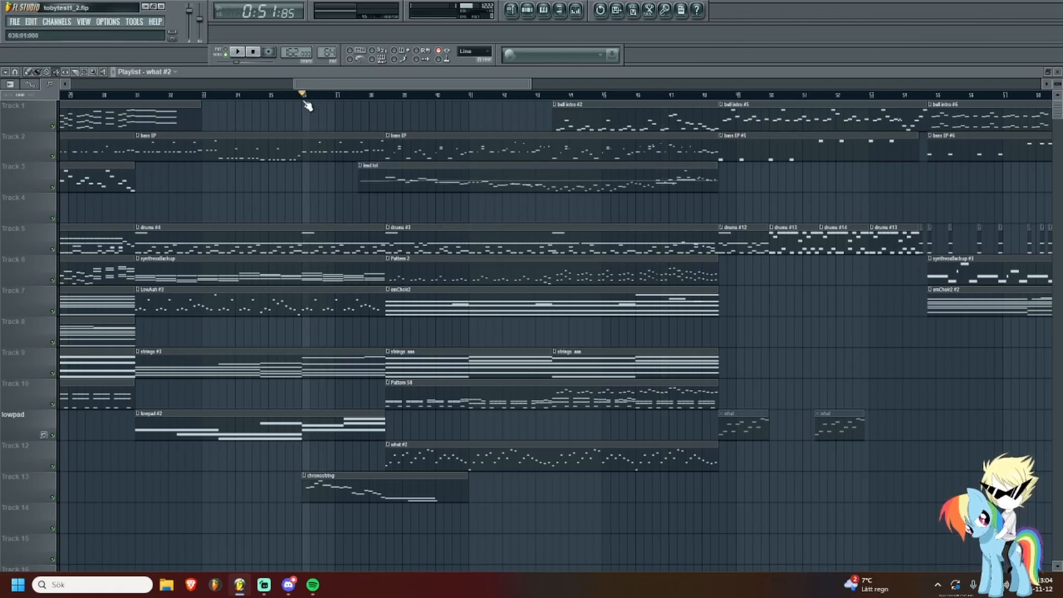
key(space)
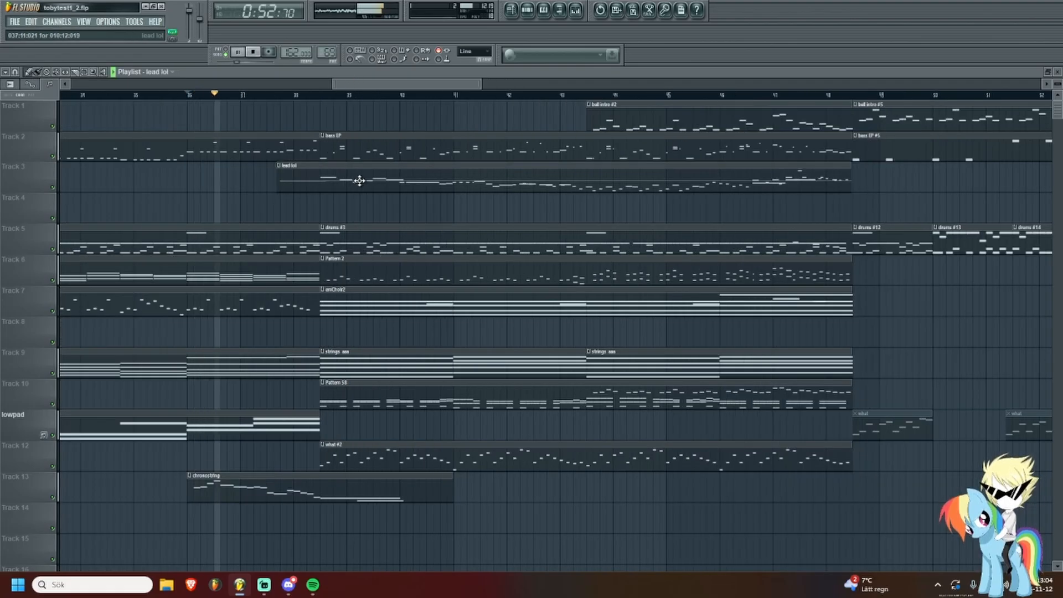
double_click(360, 181)
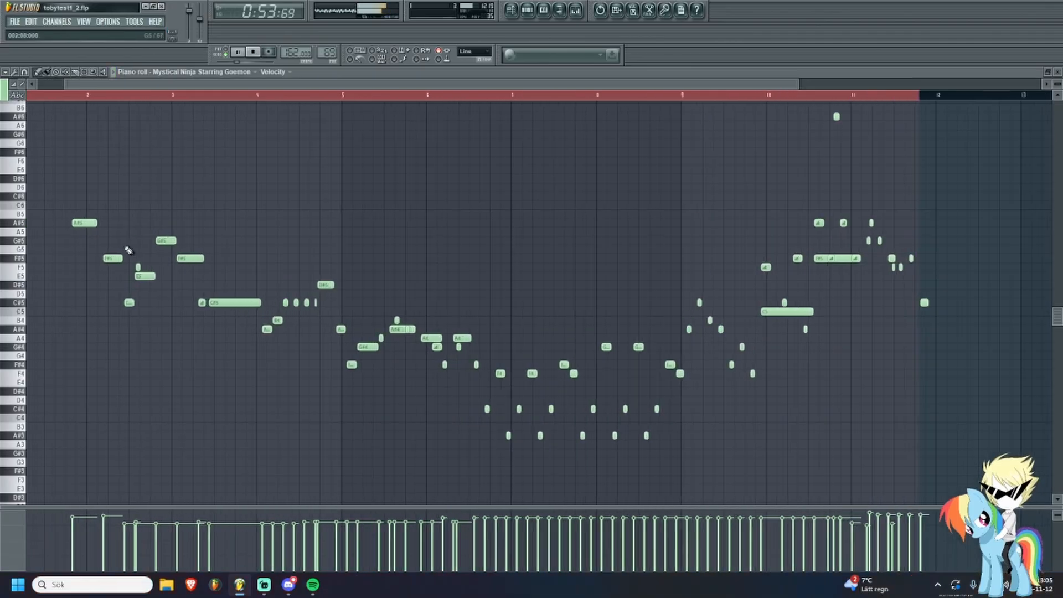
scroll(91, 268, up, 1)
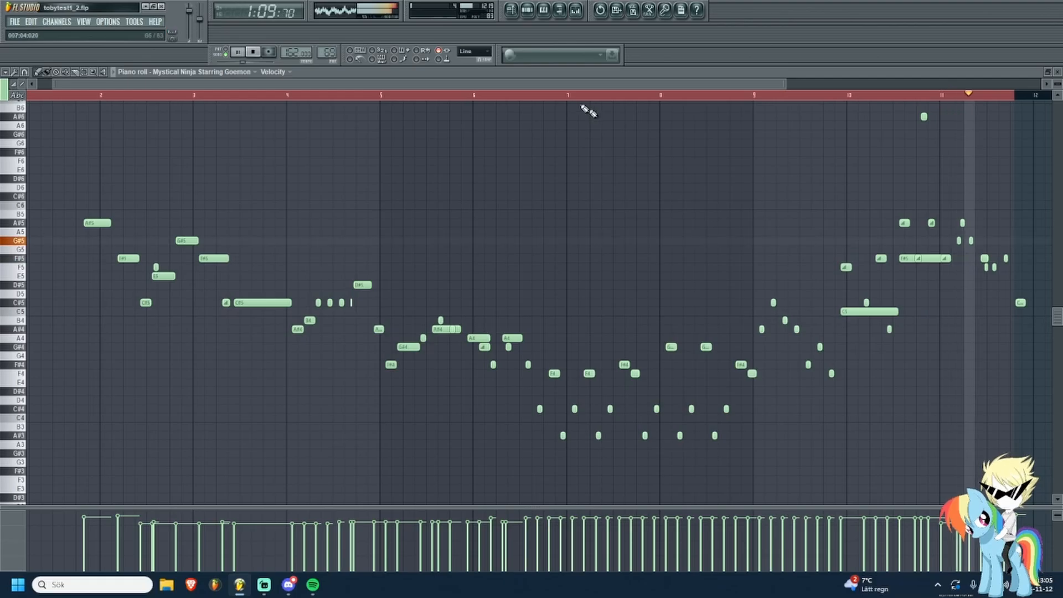
Return to the playlist and mute the lead lol clip on Track 3.
click(510, 10)
scroll(521, 193, down, 4)
scroll(545, 230, up, 1)
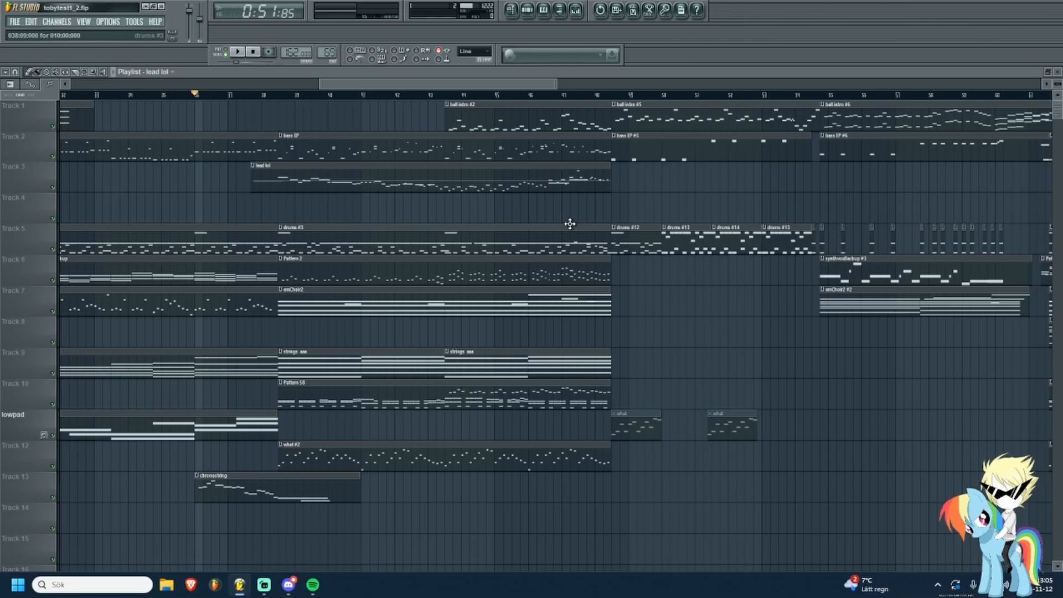
scroll(539, 216, down, 2)
scroll(558, 209, up, 3)
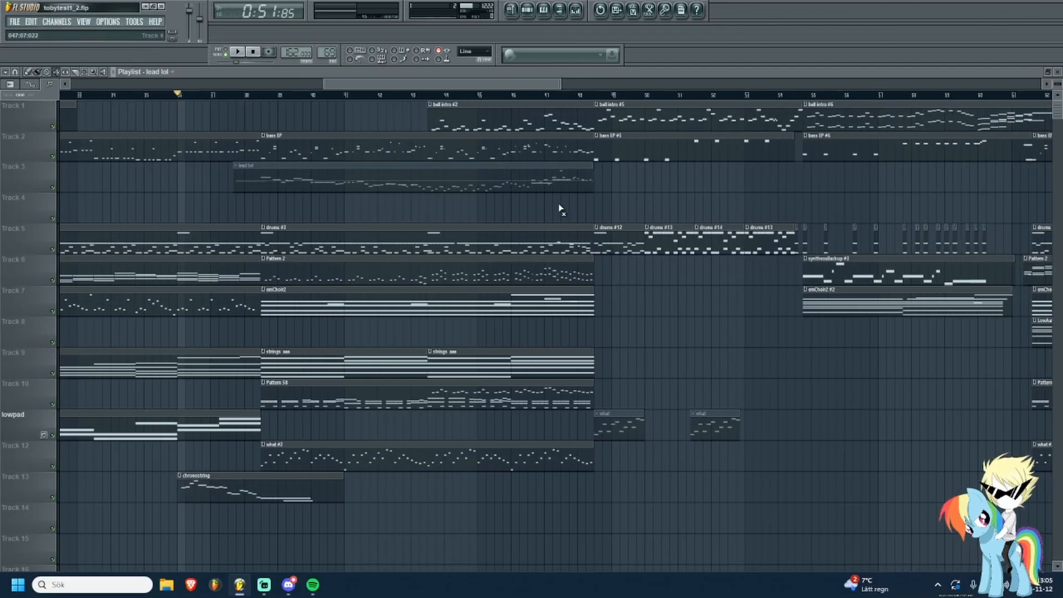
drag(387, 232, 347, 232)
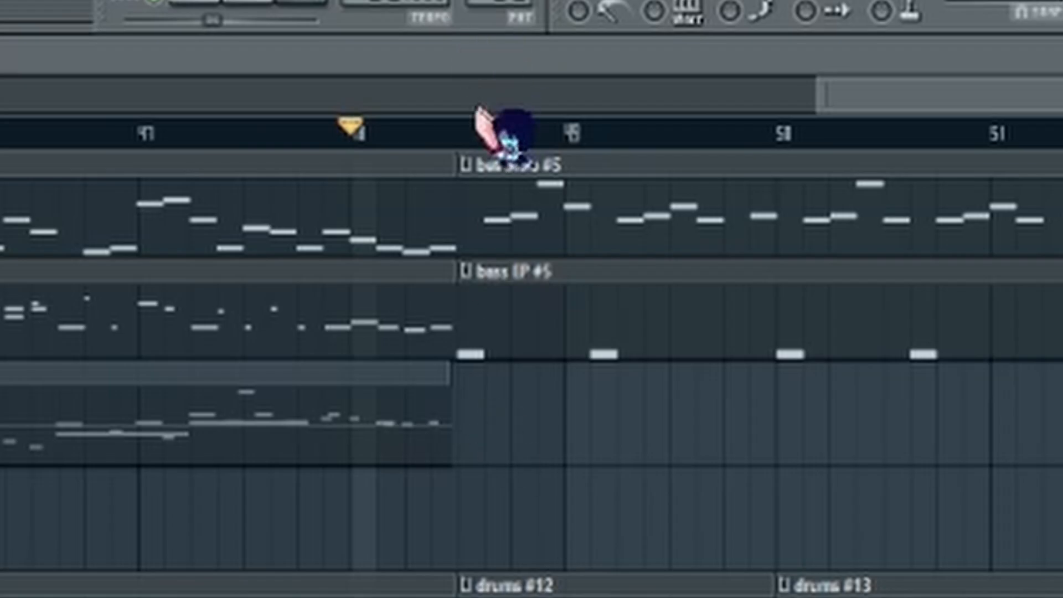
Move the playback position to the start of the bell intro #5 and drums #12 clips and examine that section's layout.
drag(478, 109, 470, 130)
scroll(553, 265, down, 4)
drag(620, 95, 1056, 95)
scroll(920, 485, up, 6)
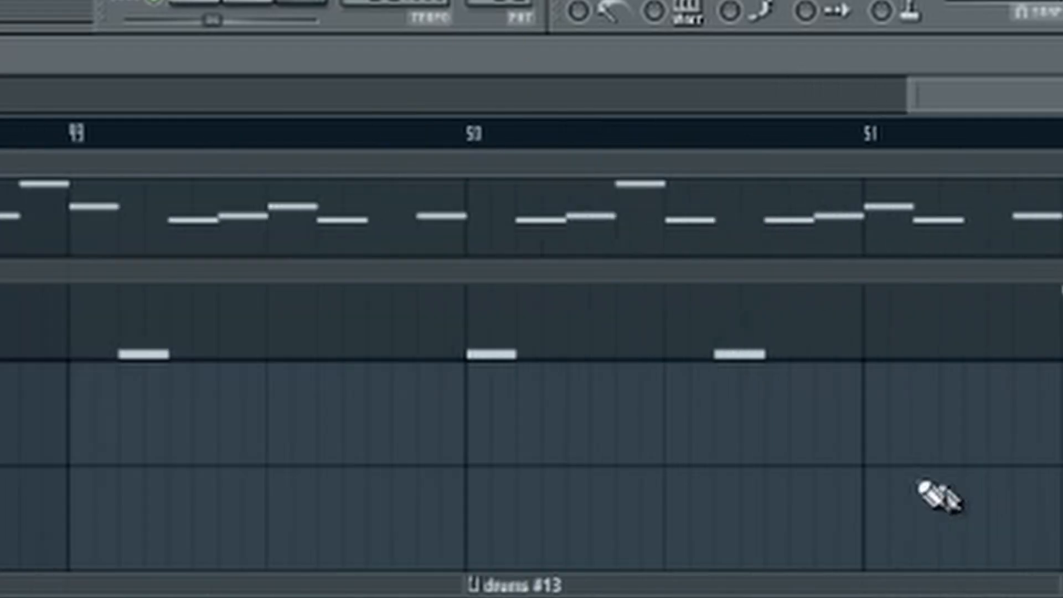
scroll(709, 421, down, 2)
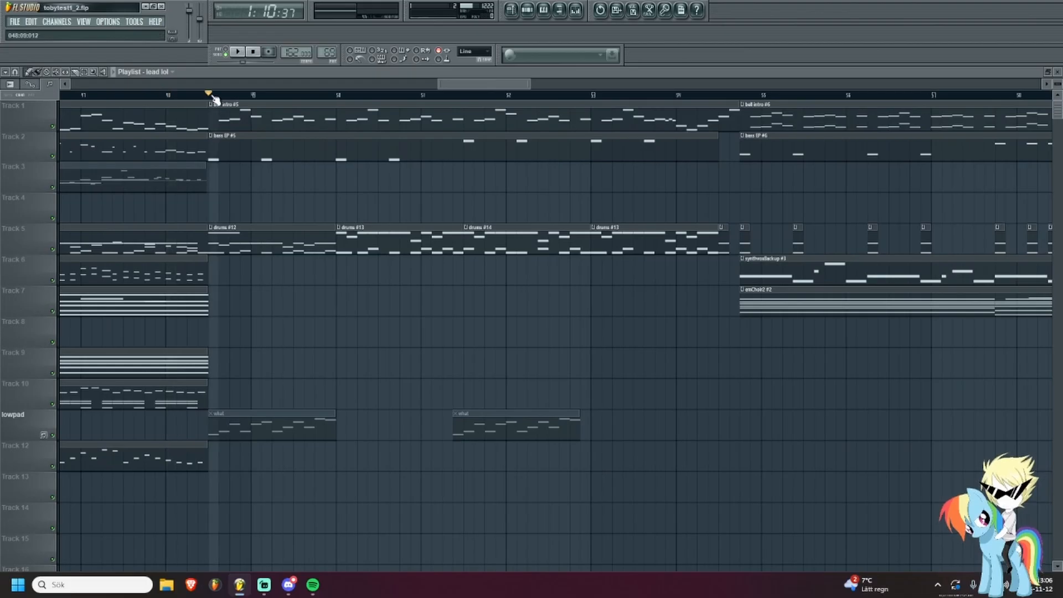
scroll(214, 100, down, 1)
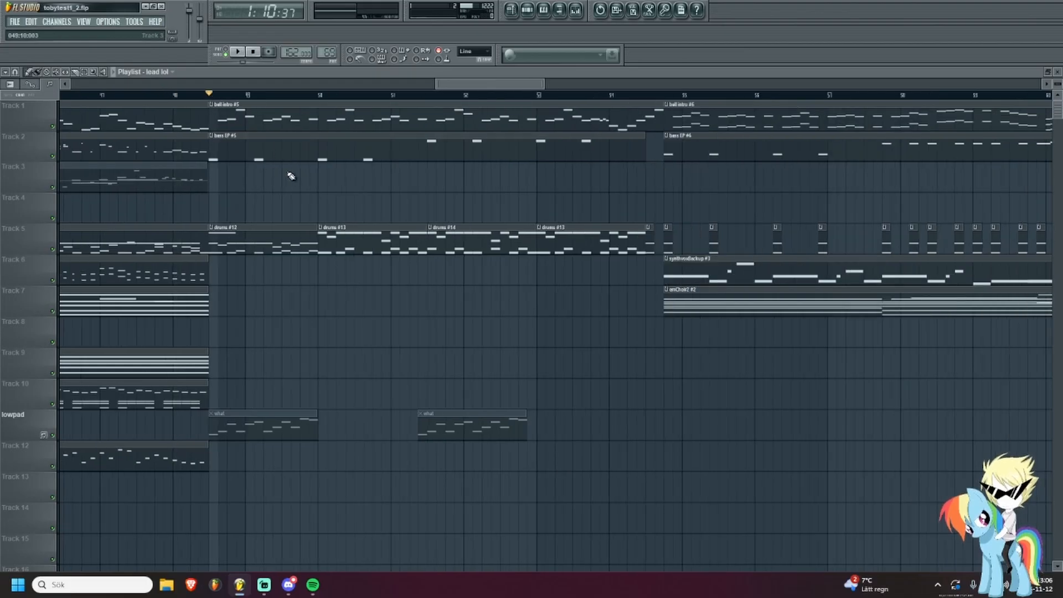
scroll(287, 172, up, 3)
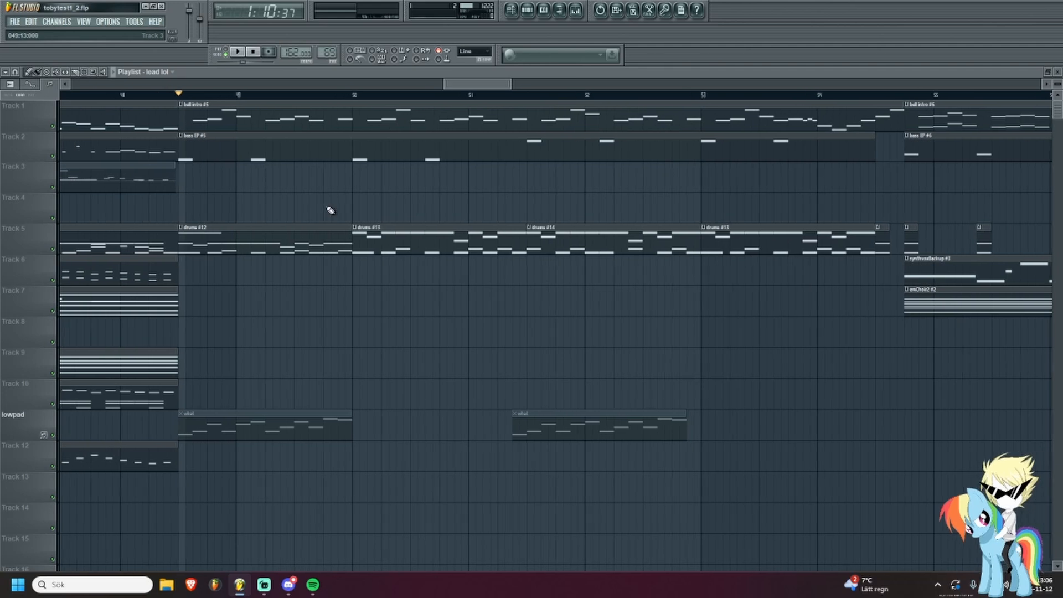
scroll(326, 208, down, 1)
scroll(326, 209, up, 4)
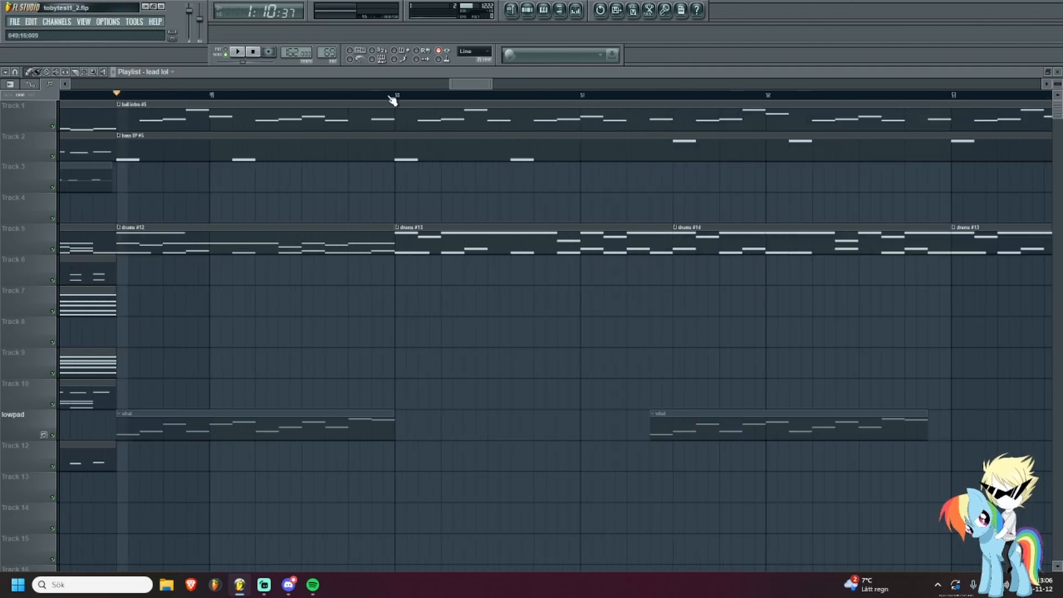
Select the time range from the start of drums #12 to just before bar 50 and play it as a loop.
click(396, 97)
drag(396, 98, 349, 101)
ctrl+click(354, 99)
scroll(355, 99, down, 2)
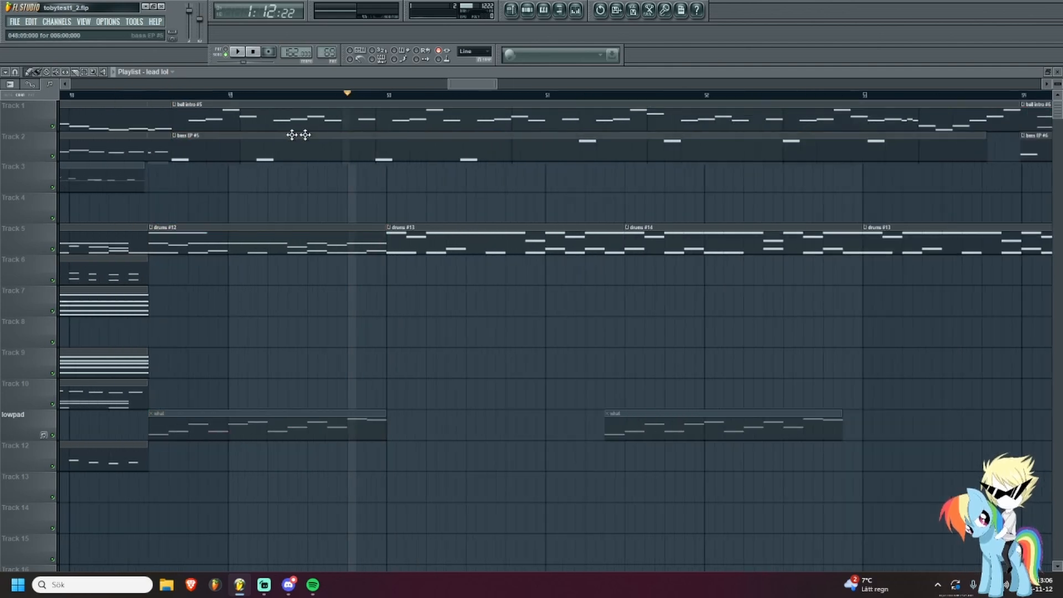
scroll(342, 101, down, 1)
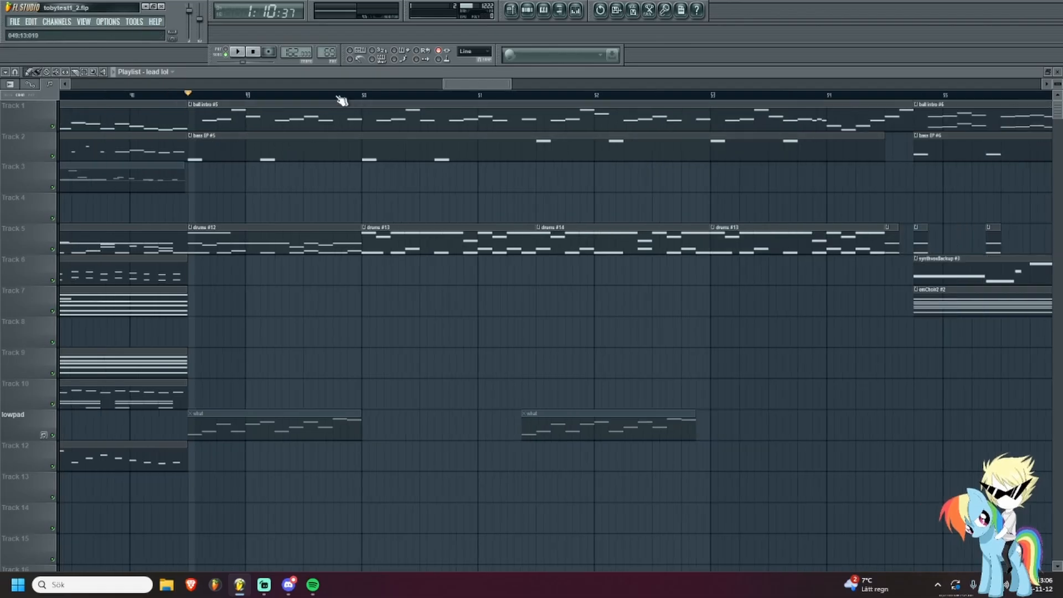
drag(332, 98, 189, 116)
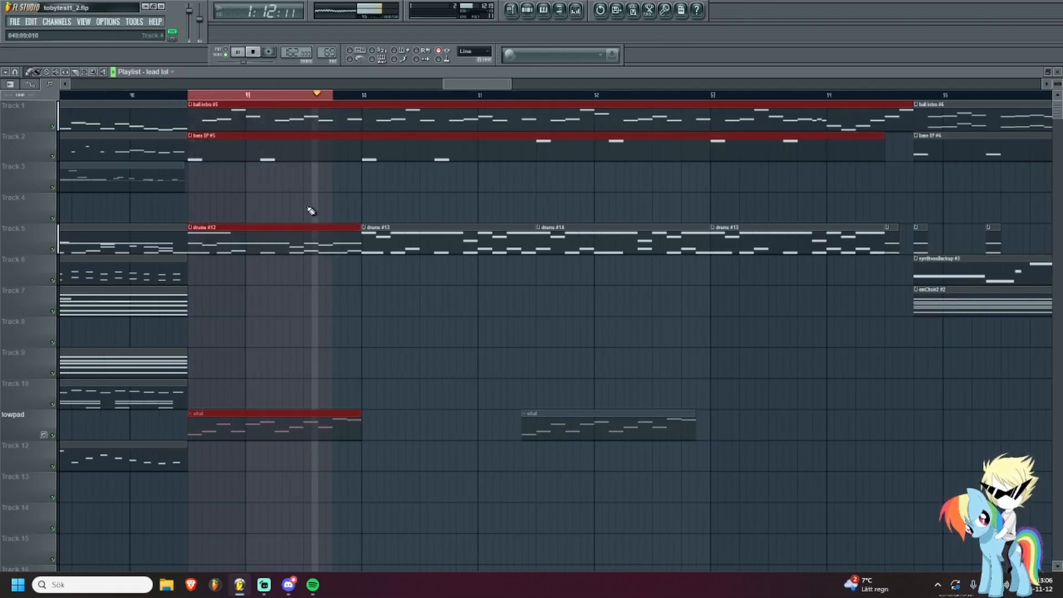
key(space)
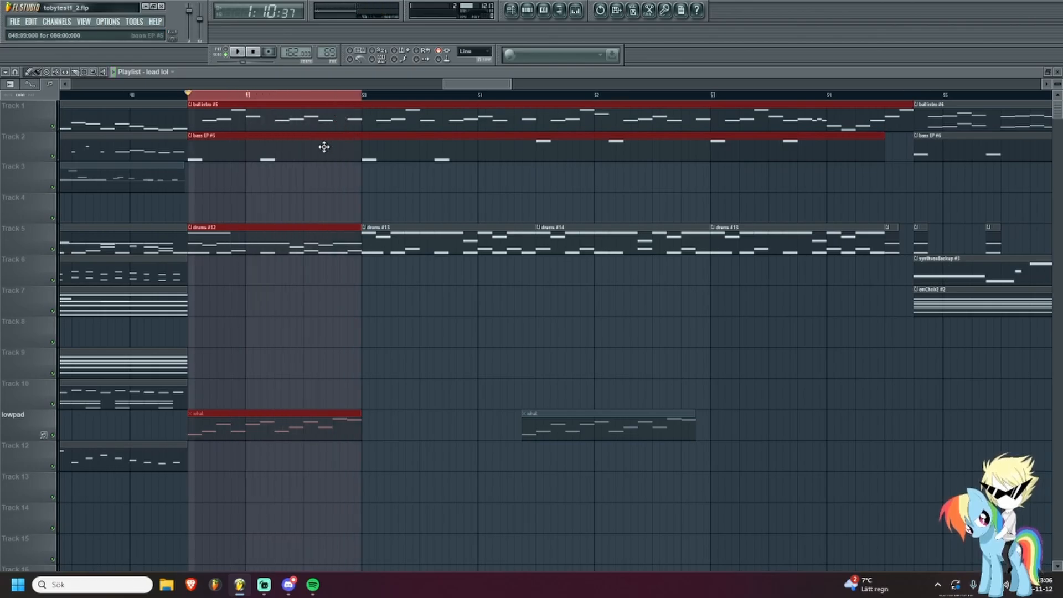
Play the time range extended to the full drums #12 clip, ending at bar 50, and clear the selection.
scroll(324, 147, up, 2)
key(space)
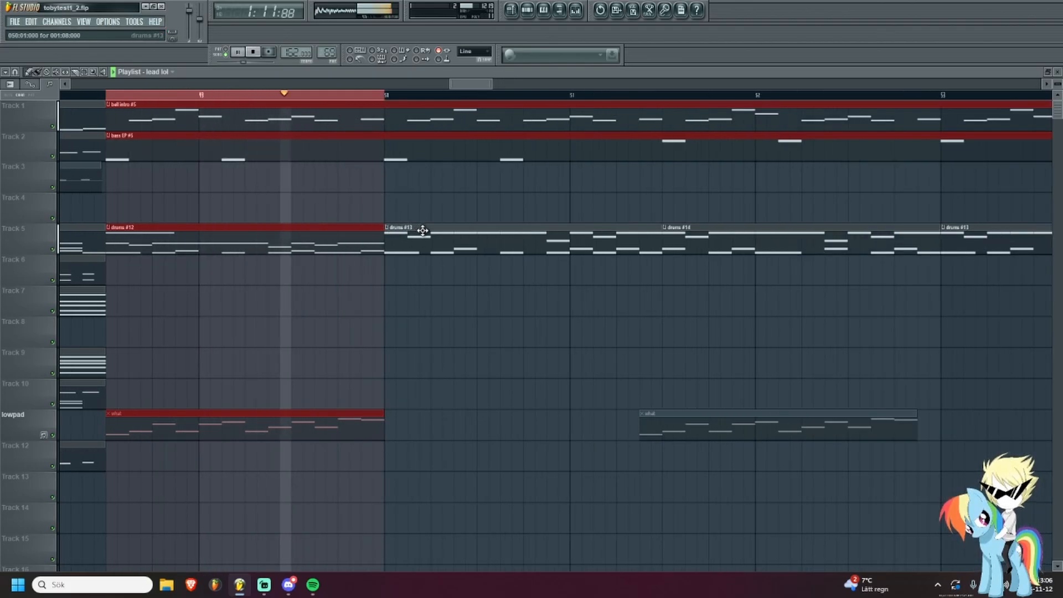
scroll(426, 234, down, 1)
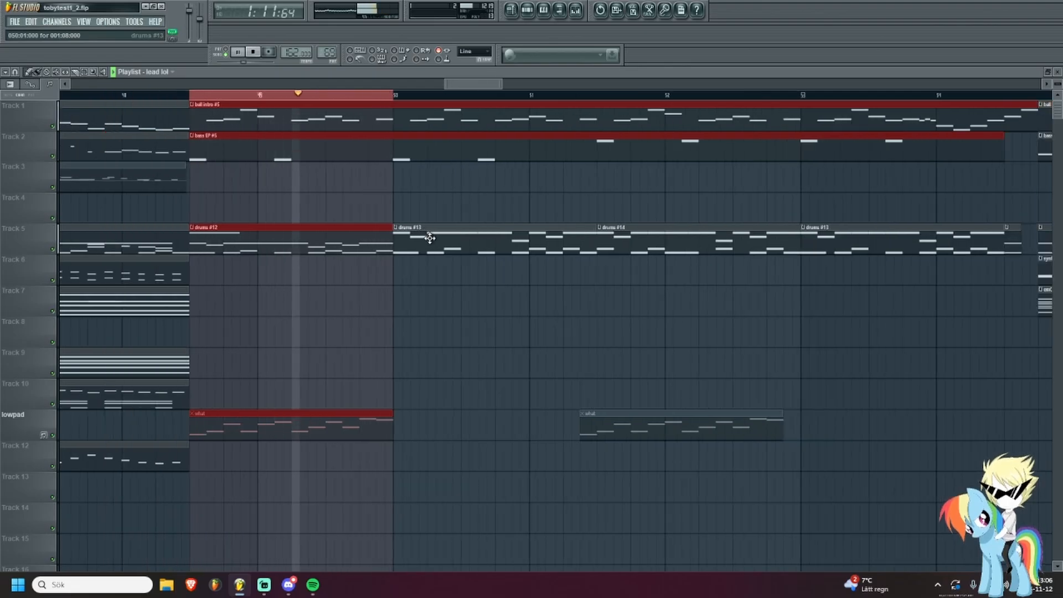
key(space)
ctrl+click(386, 187)
Compare the drums #12 and drums #13 bars and reselect the time range covering the drums #12 clip.
scroll(385, 187, down, 1)
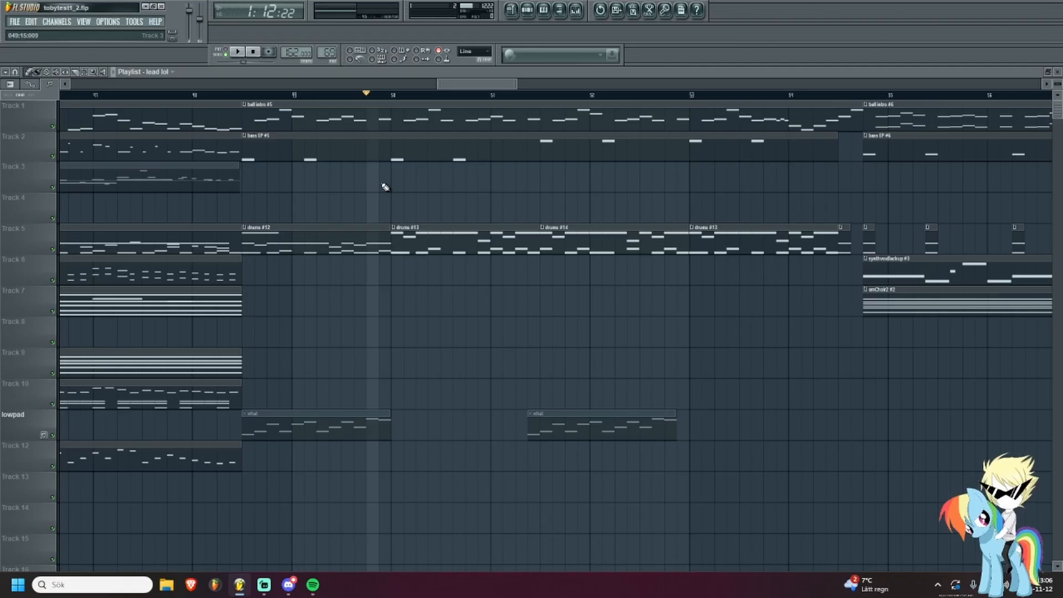
scroll(405, 183, down, 2)
scroll(407, 172, up, 4)
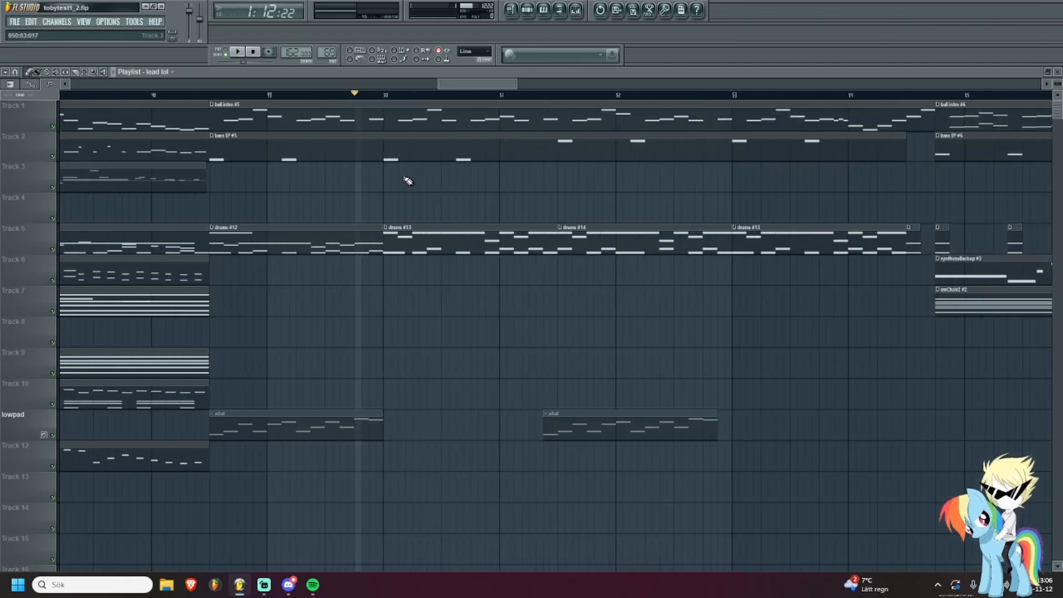
scroll(396, 202, down, 1)
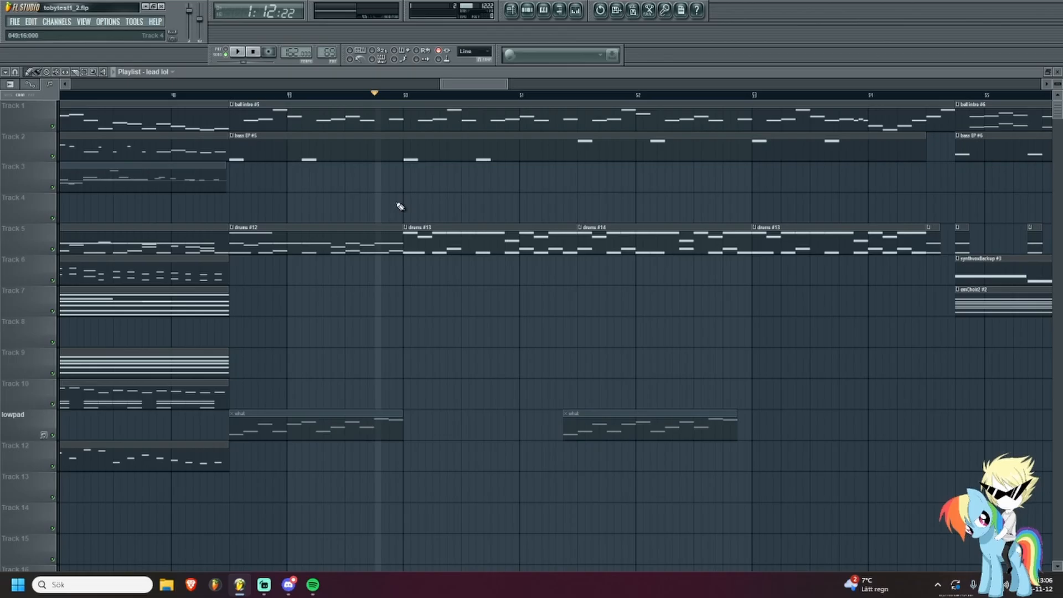
scroll(405, 189, up, 4)
scroll(427, 130, down, 4)
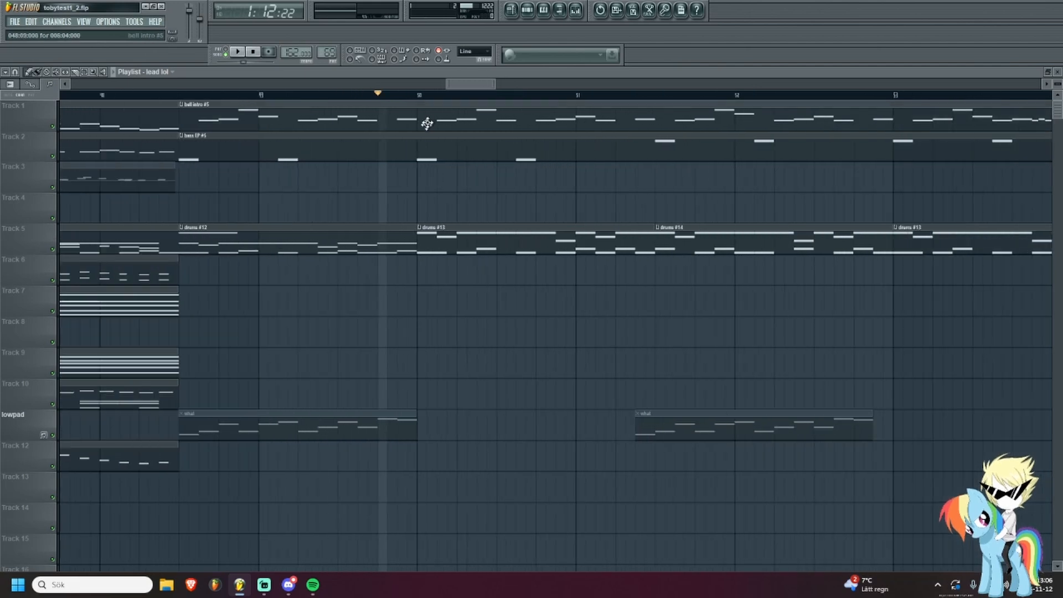
drag(420, 97, 255, 108)
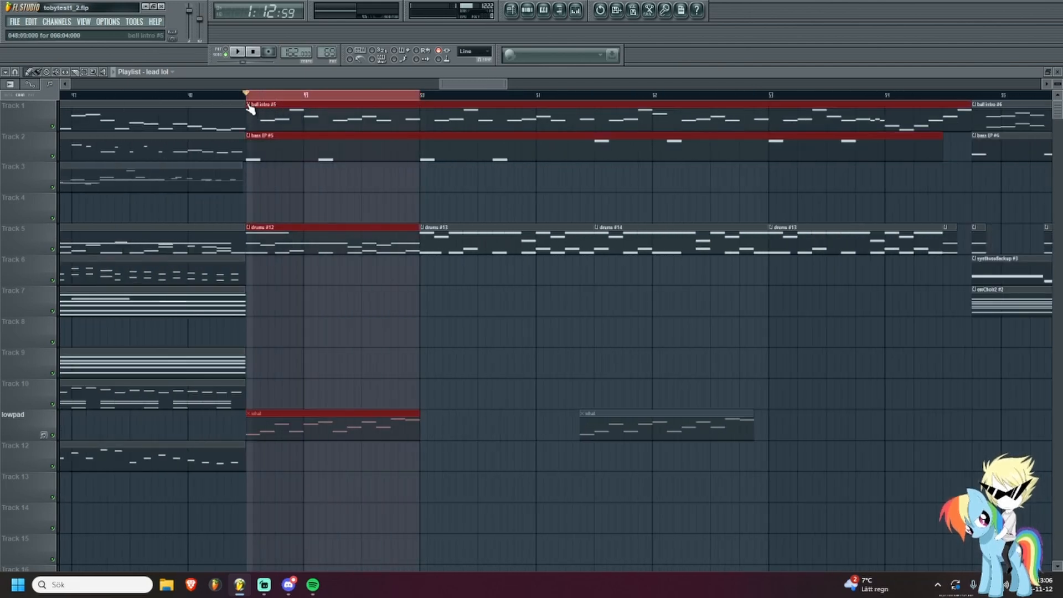
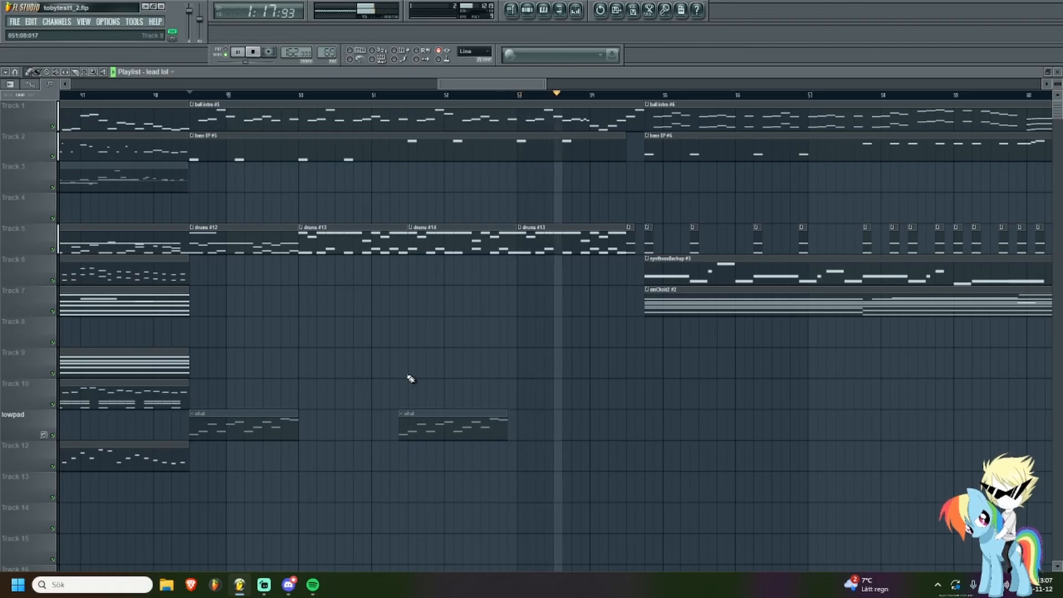
Stop playback and examine the closing Pokemon_HGSS_Soundfont notes of the bell intro #5 clip.
scroll(719, 363, up, 2)
key(space)
scroll(561, 219, down, 1)
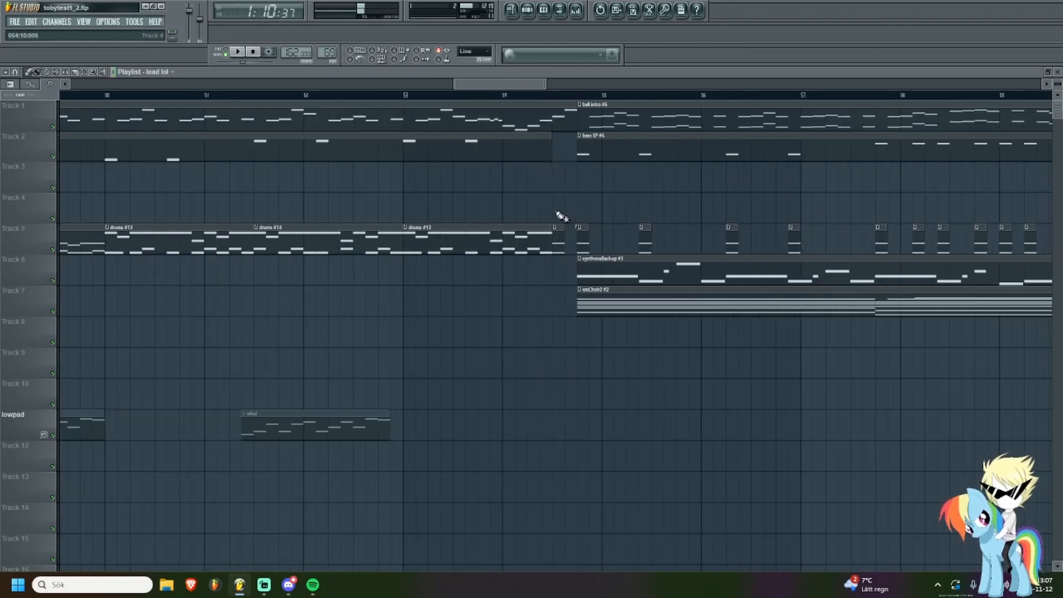
scroll(525, 149, up, 1)
scroll(536, 118, up, 1)
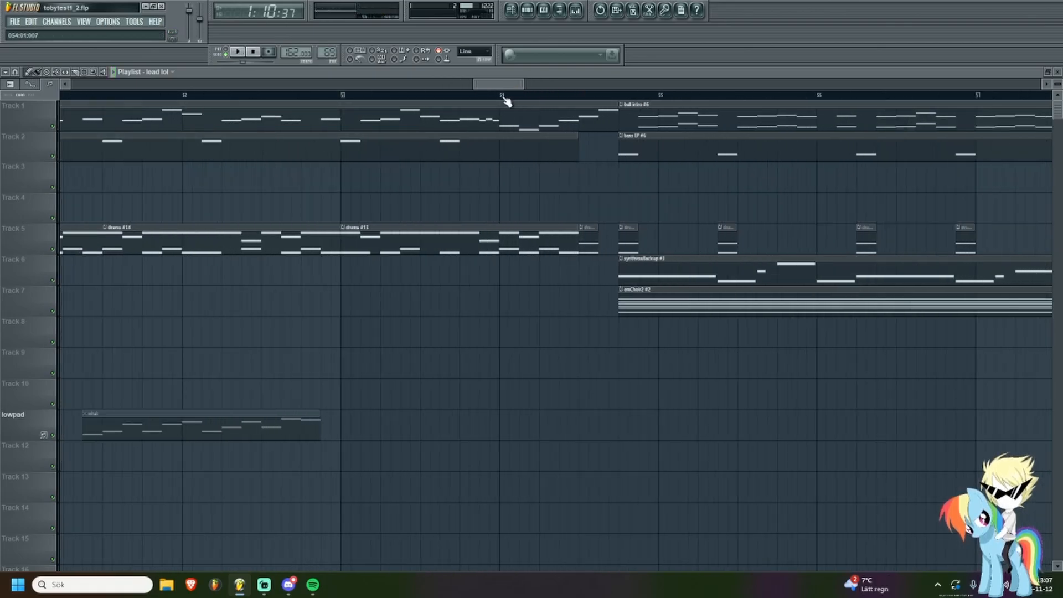
double_click(445, 125)
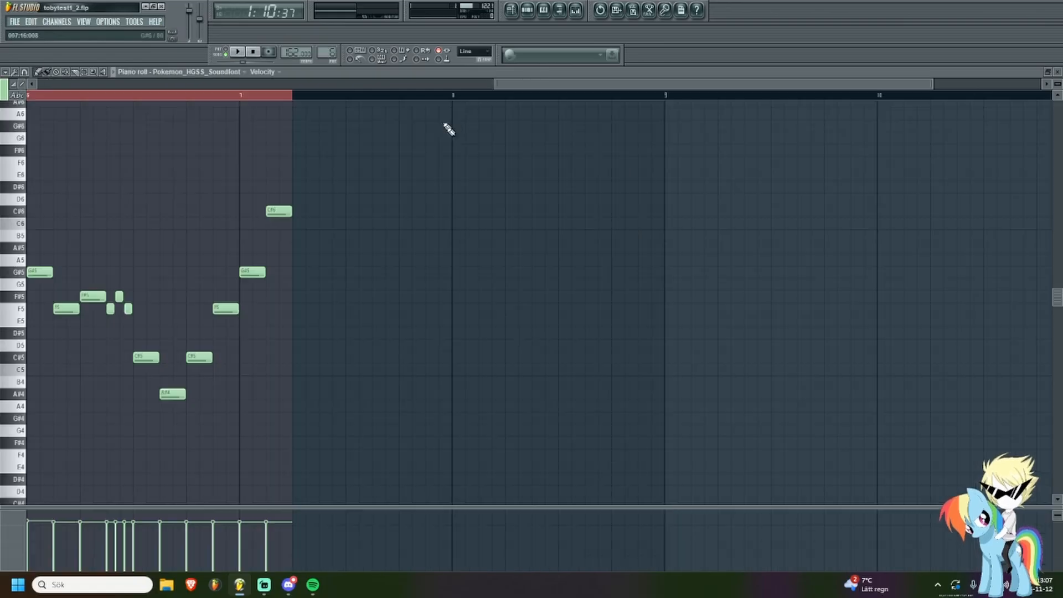
scroll(431, 149, down, 2)
scroll(363, 234, up, 4)
drag(494, 289, 456, 341)
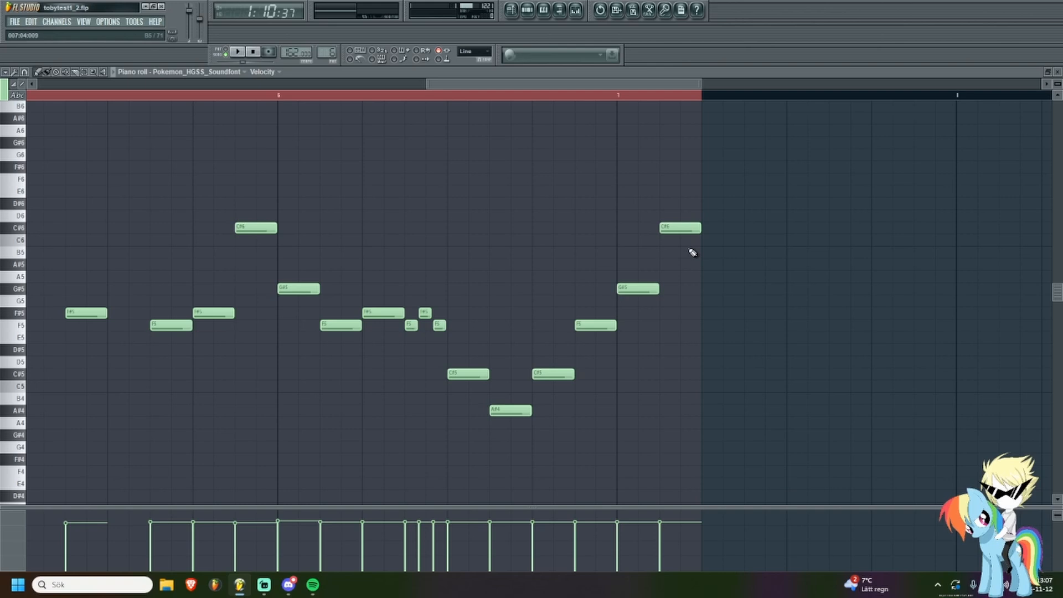
scroll(365, 293, up, 2)
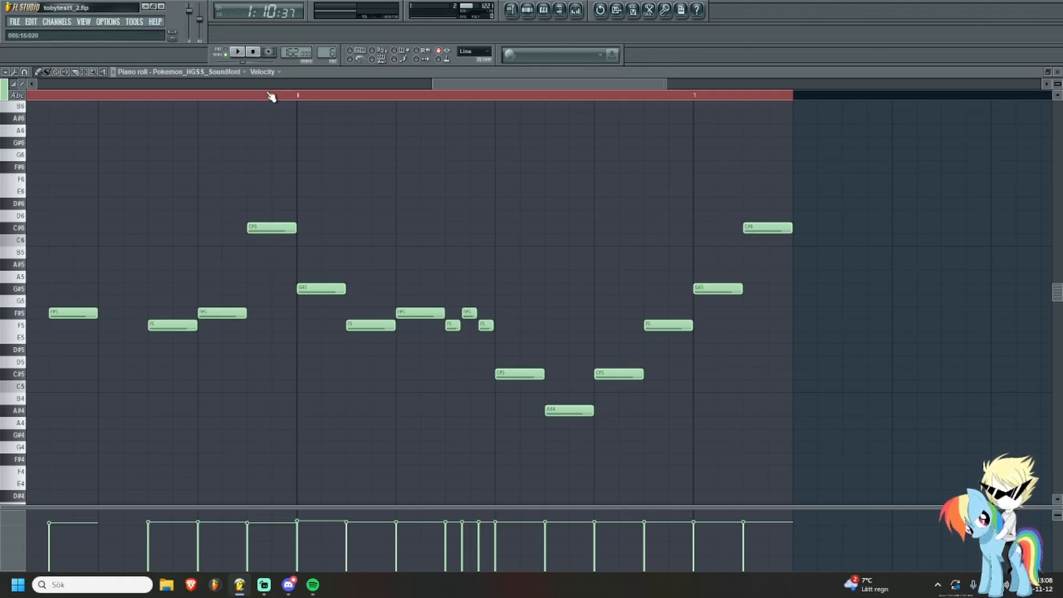
Return to the playlist and play the end of the bell intro #5 clip leading into bell intro #6.
key(F5)
key(space)
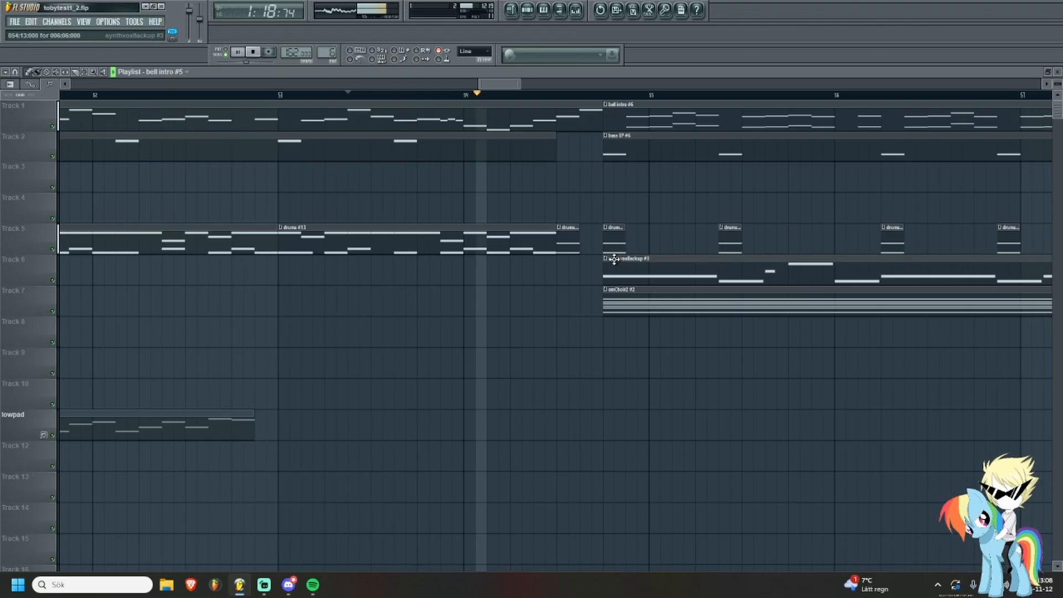
Play the song from the start of bell intro #6, following its bass EP #6 and drum hits, and stop the playback.
key(space)
scroll(355, 224, down, 3)
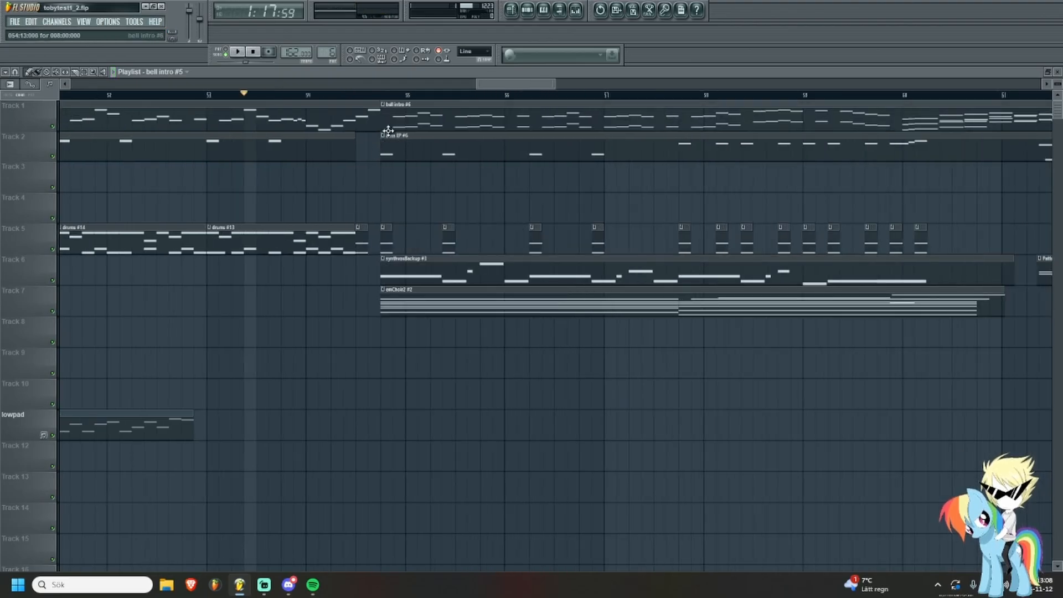
click(383, 96)
key(space)
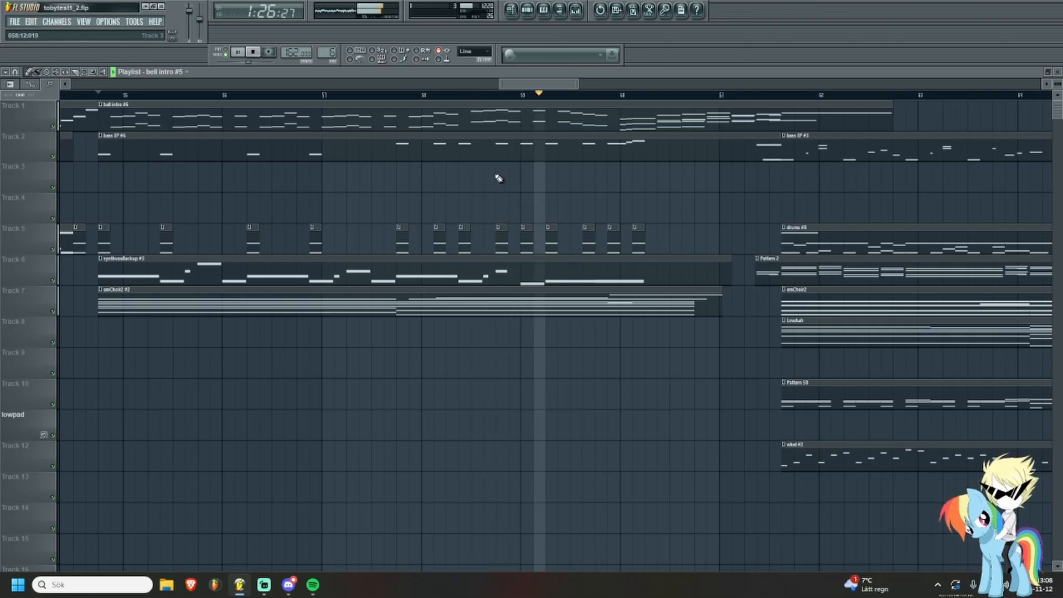
key(space)
scroll(523, 170, down, 3)
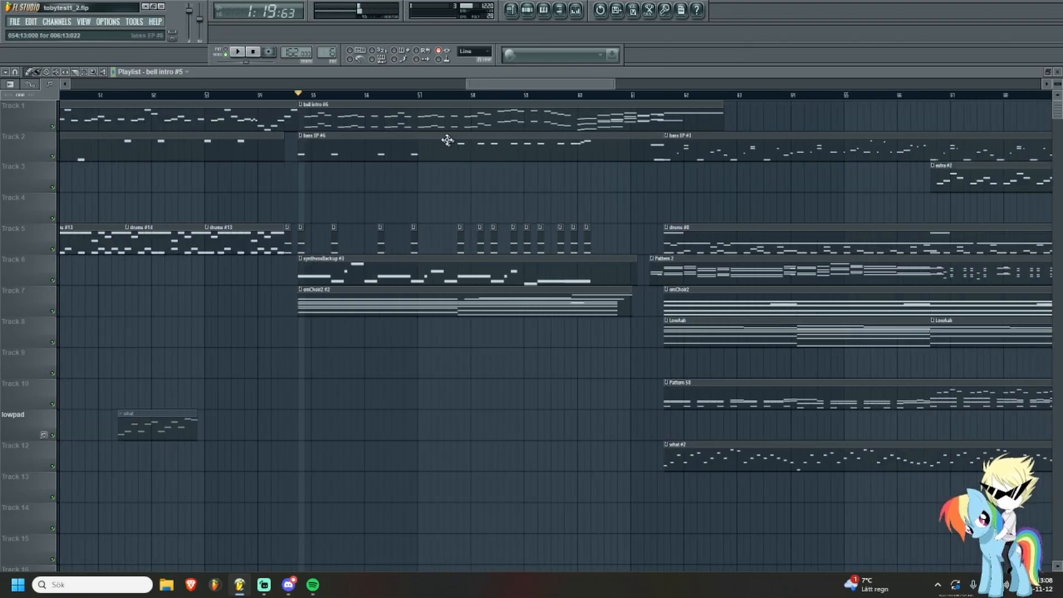
Open the notes of the bell intro #6 clip and play the pattern on its own from partway through bar 3.
double_click(471, 121)
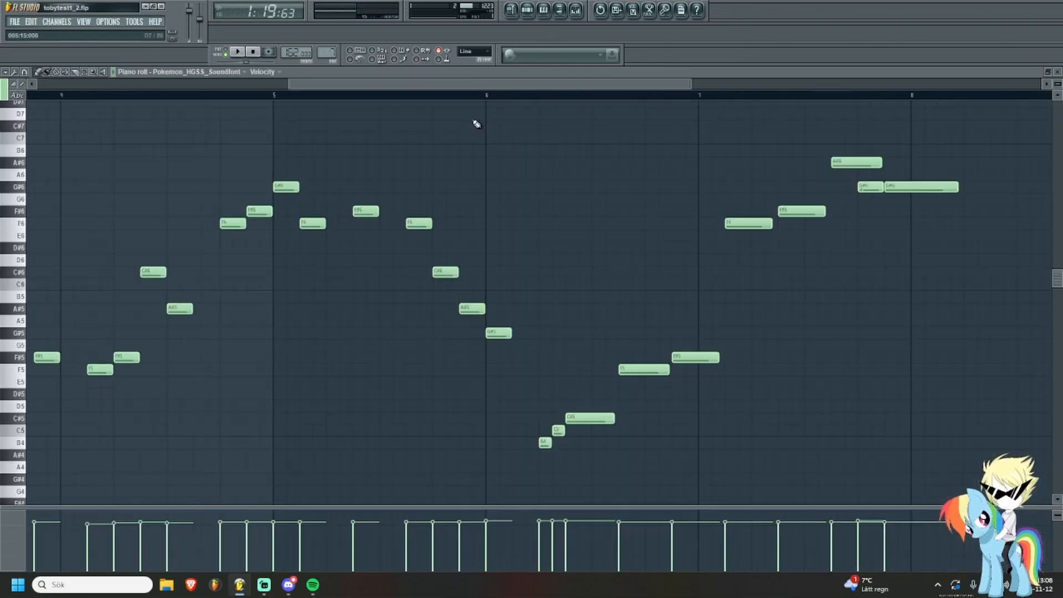
scroll(448, 161, down, 5)
scroll(307, 278, up, 5)
scroll(405, 271, down, 5)
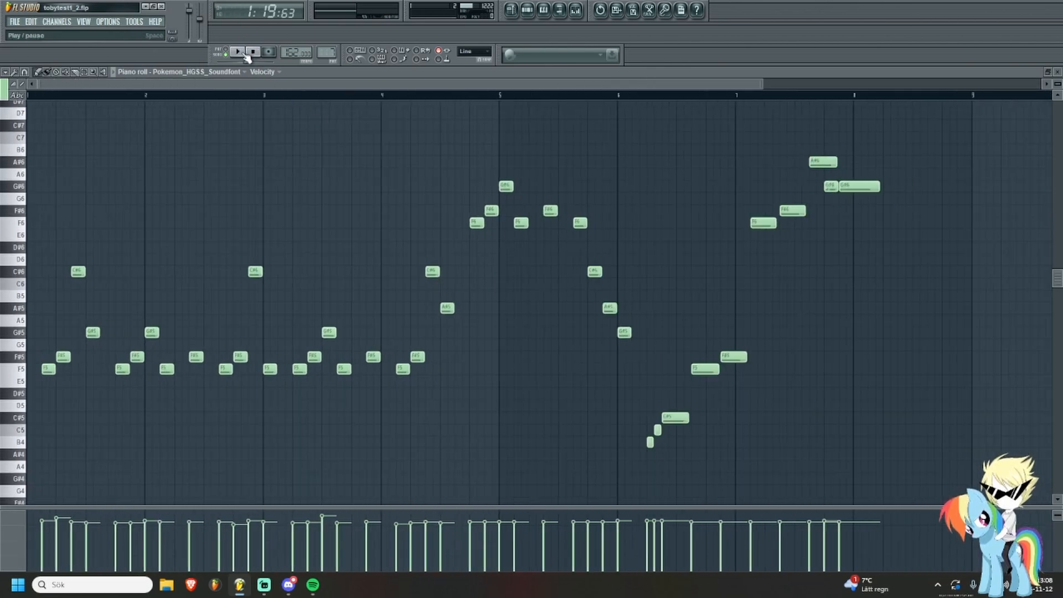
click(226, 51)
click(314, 95)
key(space)
scroll(464, 259, up, 4)
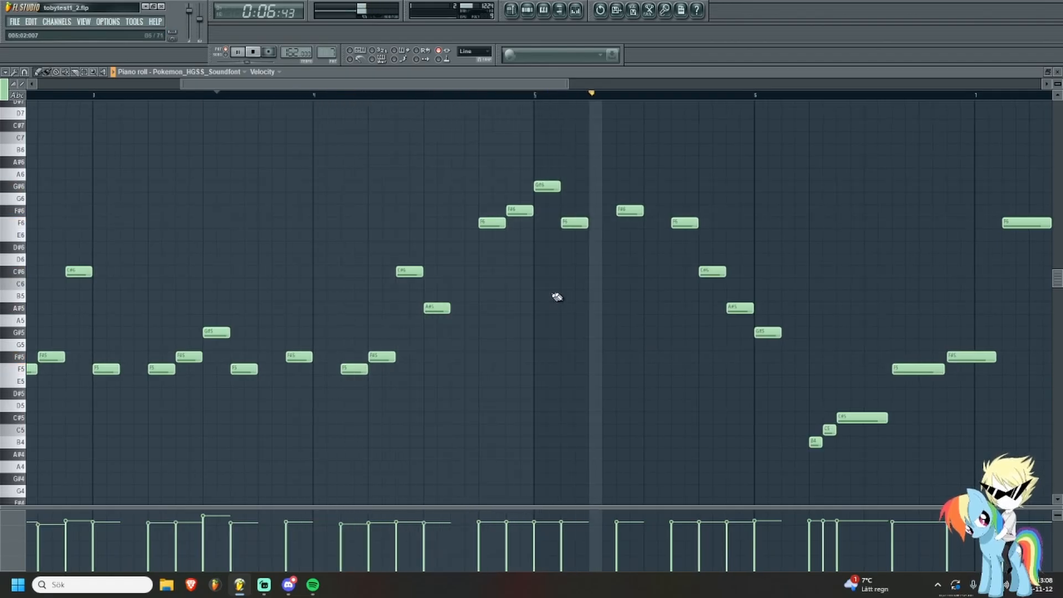
key(space)
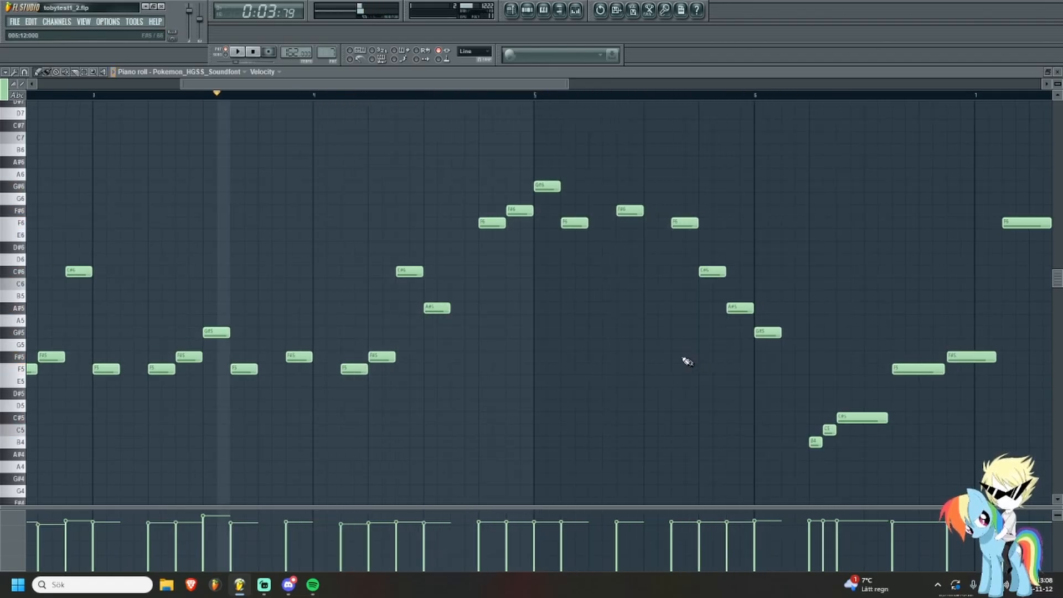
Mark the bell melody notes between bars 3 and 6 as a selection and clear it again.
scroll(686, 359, down, 2)
drag(773, 193, 368, 410)
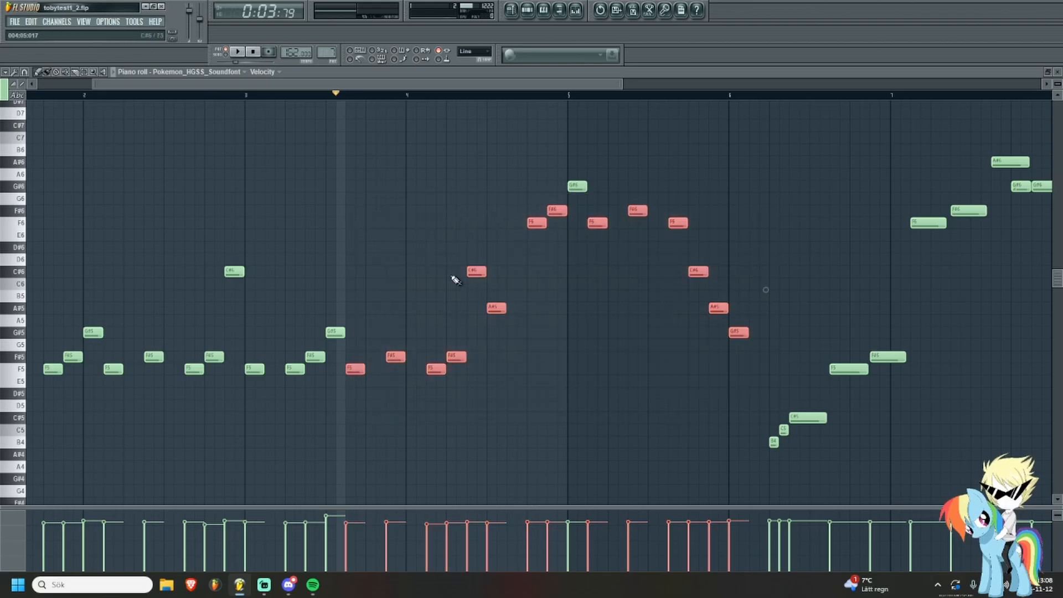
right_click(470, 255)
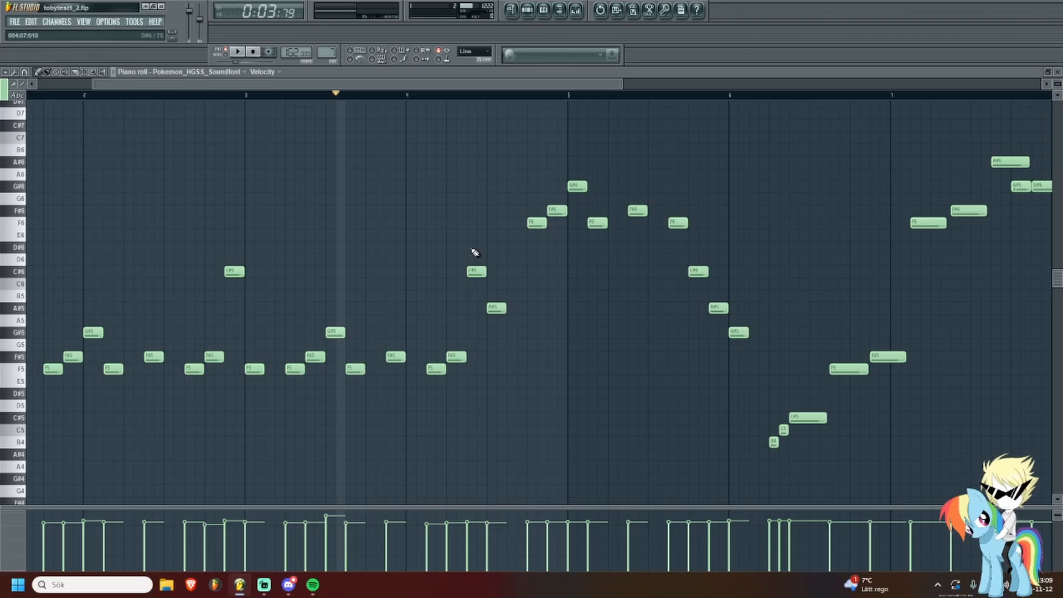
Return to the playlist, isolate Tracks 1, 2 and 5, and place the playhead just before bell intro #6.
key(F5)
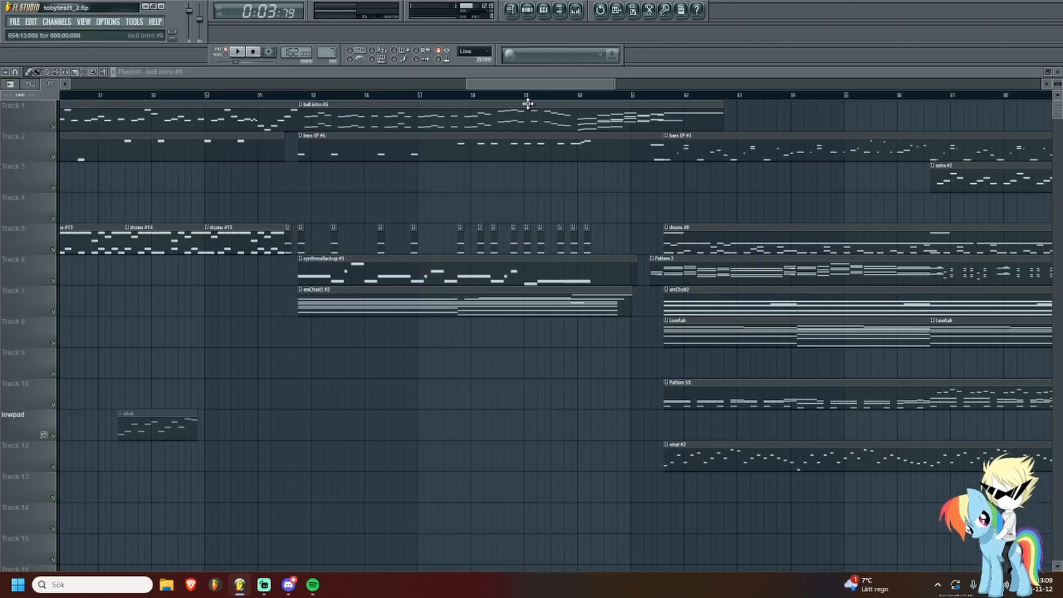
drag(527, 104, 535, 102)
key(ctrl+z)
scroll(295, 133, up, 3)
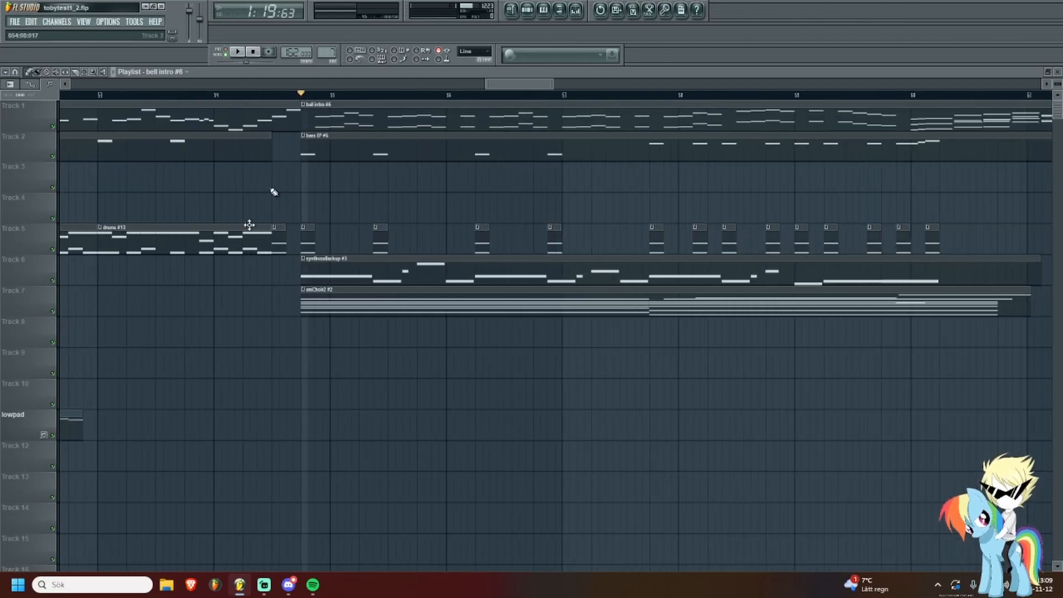
right_click(54, 247)
click(54, 158)
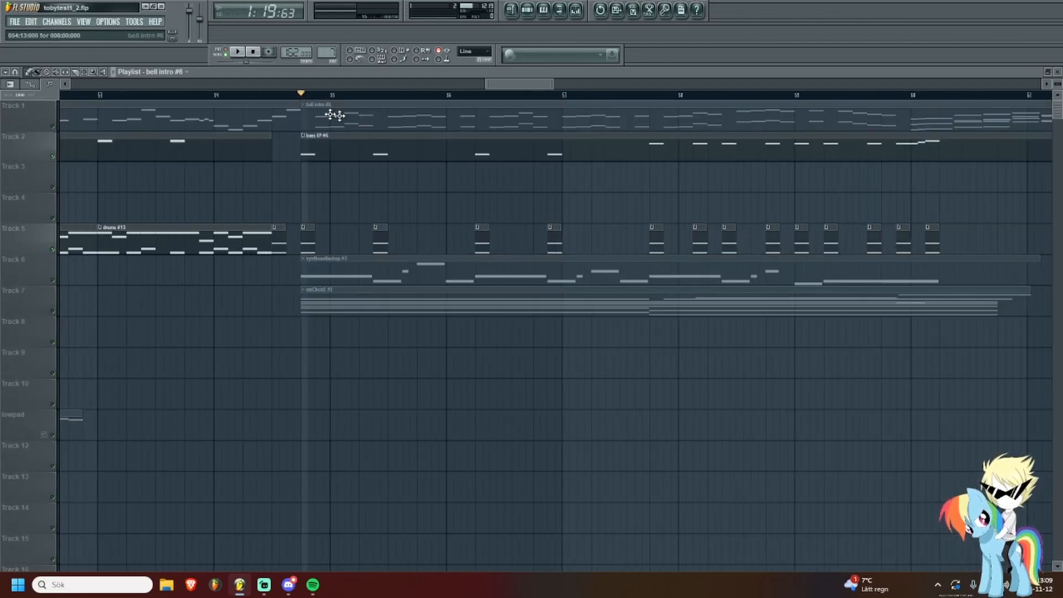
click(281, 95)
click(53, 126)
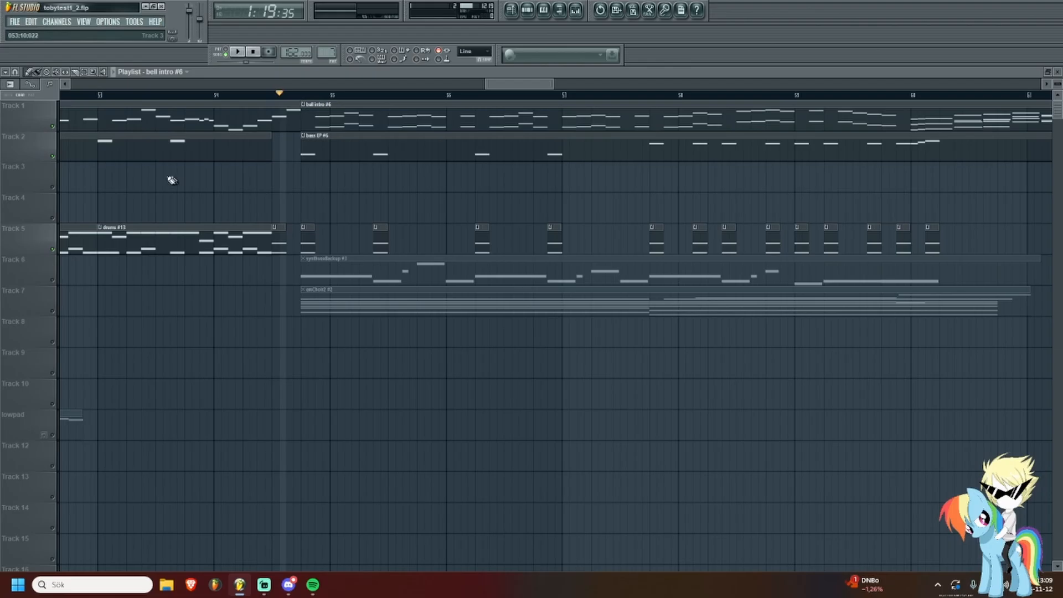
Play bell intro #6 with only the bell, bass and drums tracks audible, and stop near bar 61.
scroll(714, 265, up, 4)
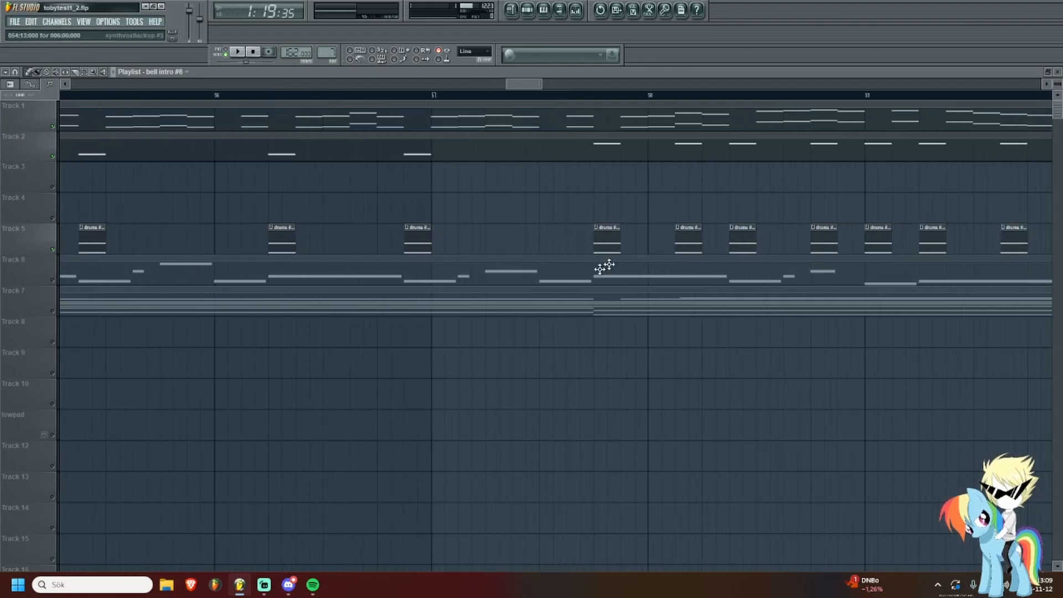
scroll(593, 265, down, 5)
key(space)
scroll(446, 244, up, 3)
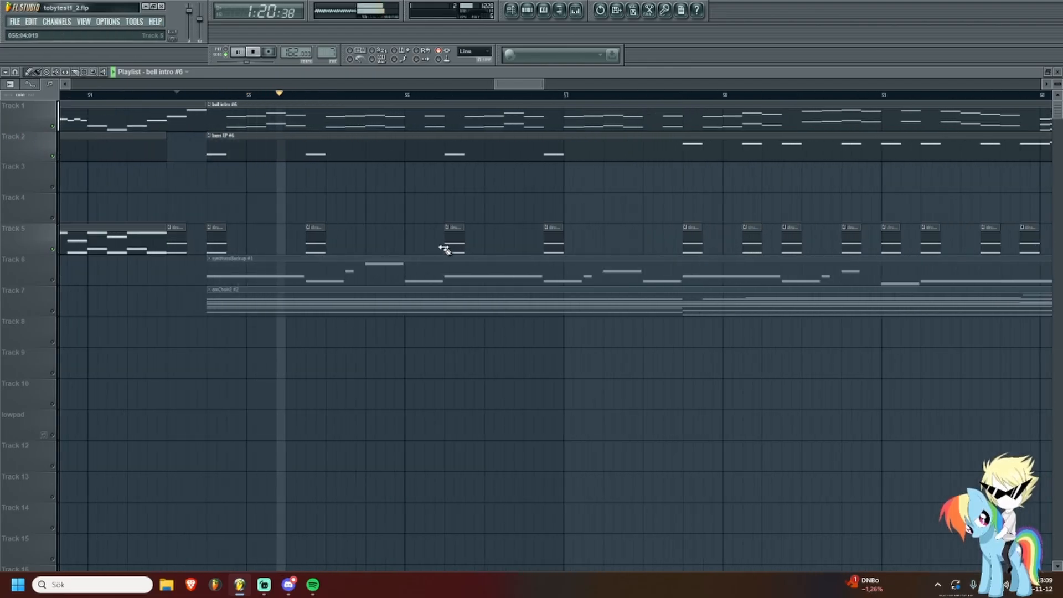
scroll(437, 343, down, 2)
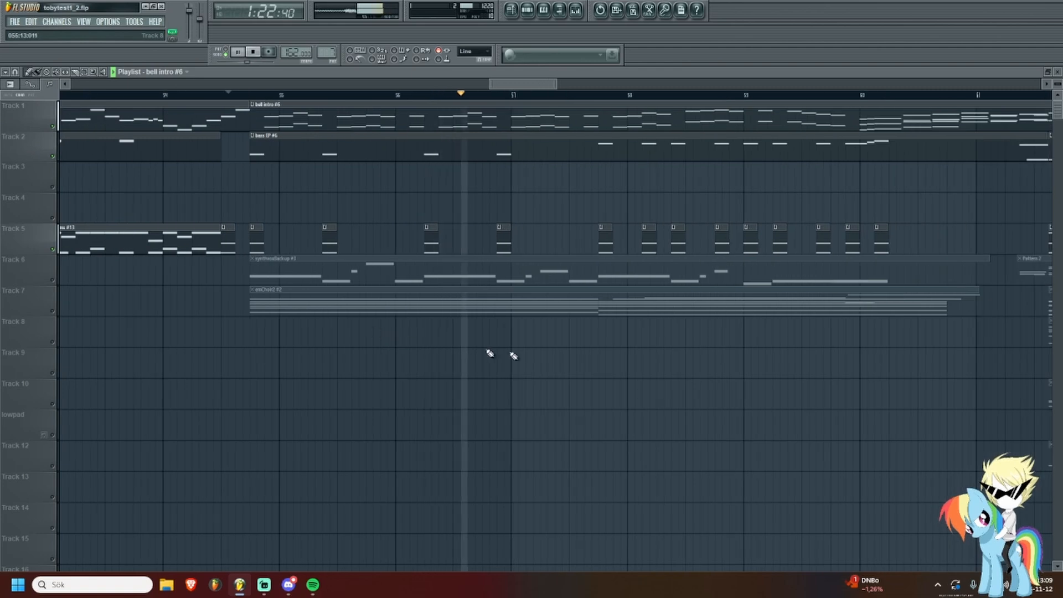
scroll(675, 387, up, 3)
mouse_move(700, 388)
mouse_down()
mouse_move(512, 382)
mouse_move(486, 396)
mouse_up()
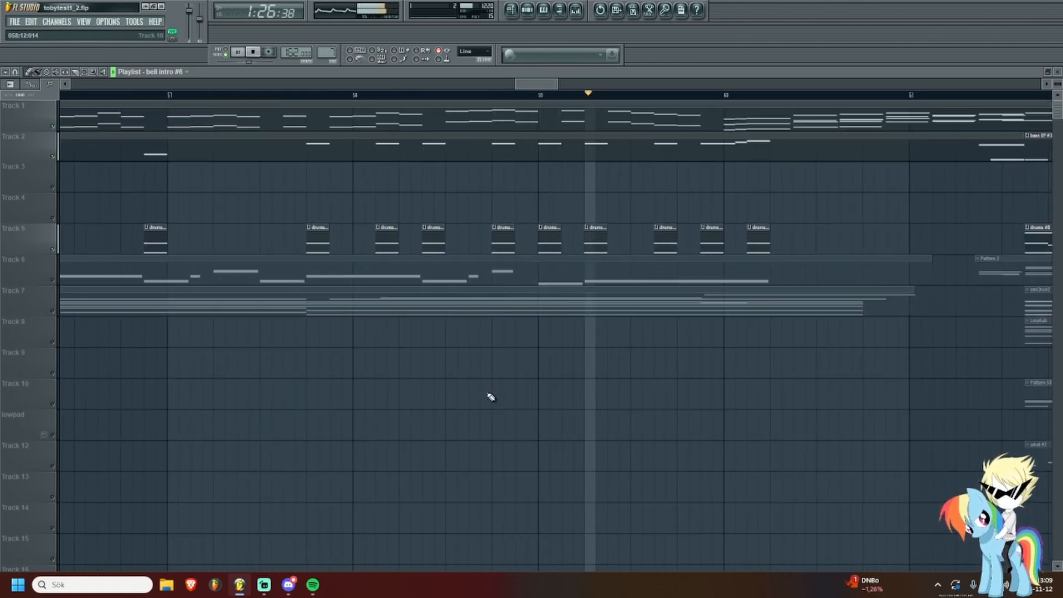
scroll(503, 391, down, 1)
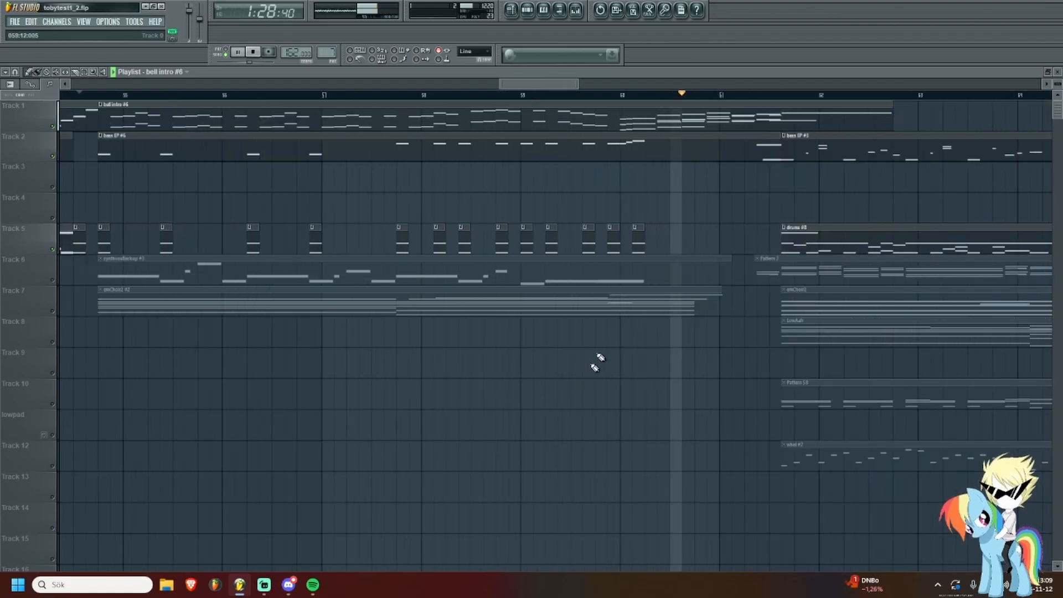
key(space)
Mute Track 1 and play the bell intro #6 section with only the bass and drum hits.
scroll(372, 239, down, 1)
drag(377, 238, 449, 239)
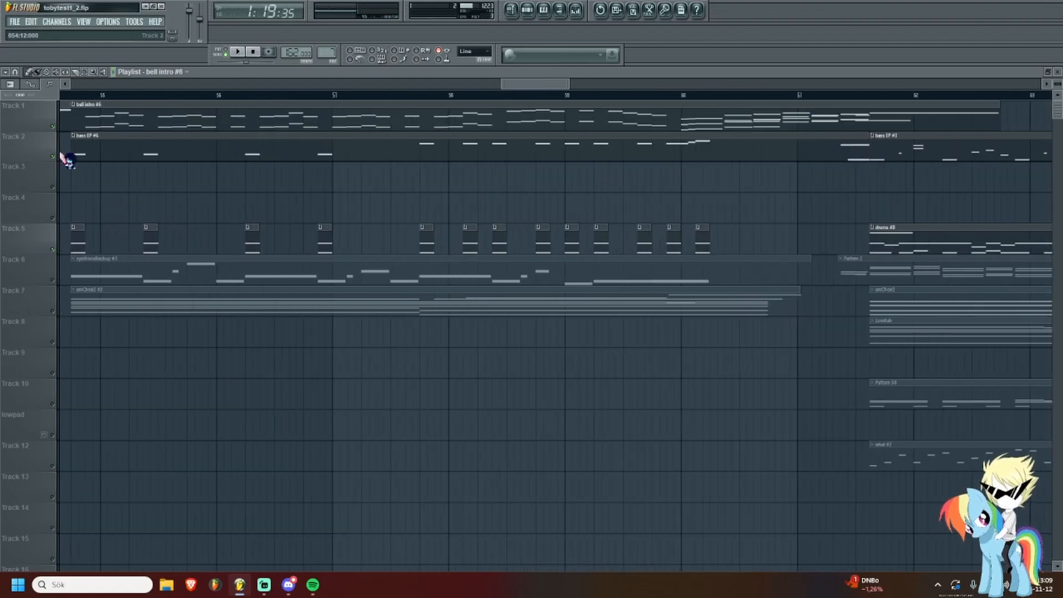
click(53, 126)
drag(237, 193, 387, 343)
key(space)
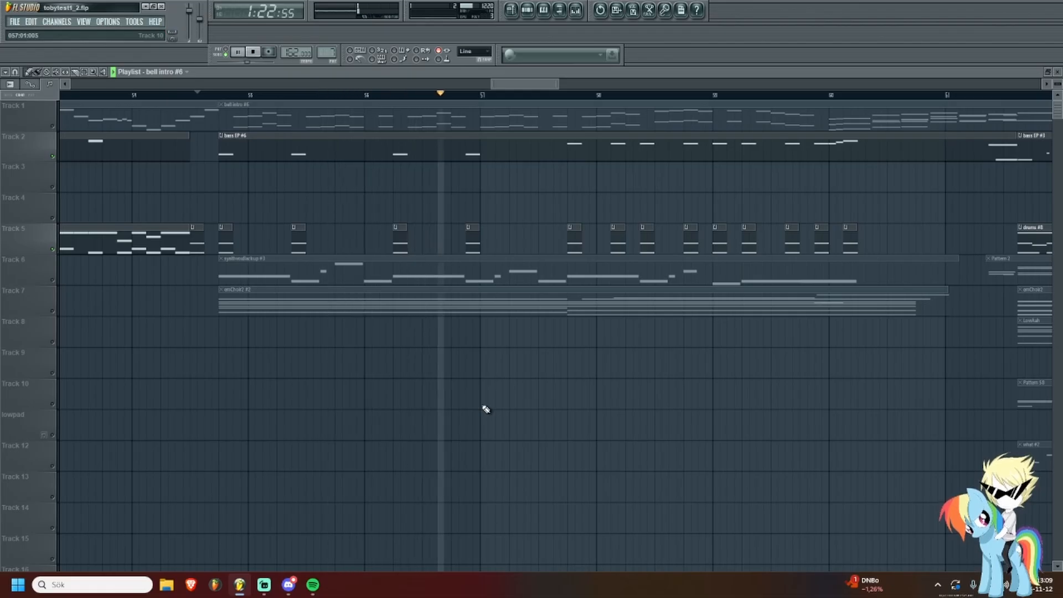
drag(465, 409, 335, 423)
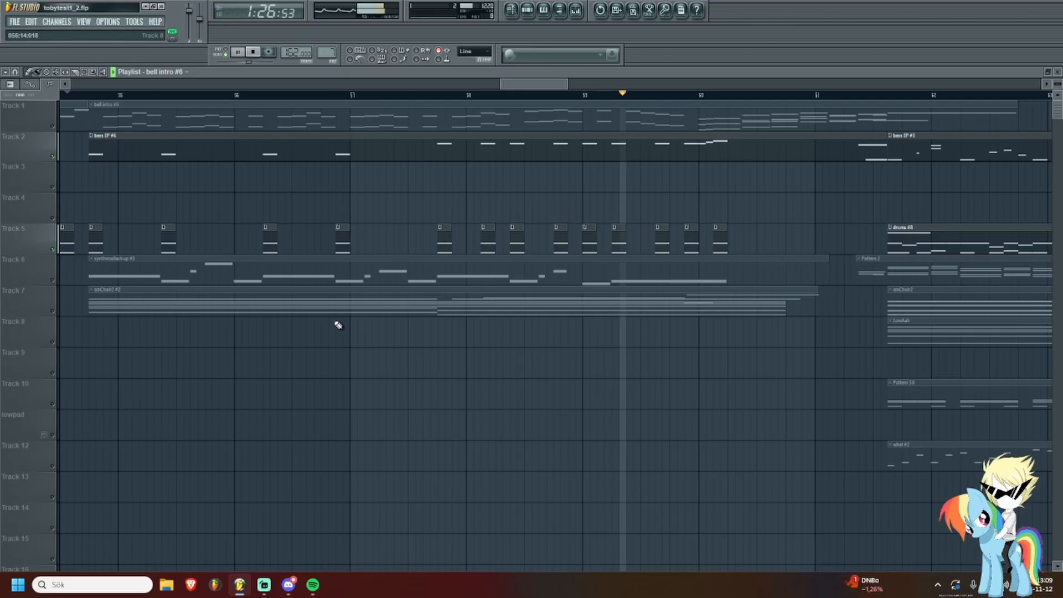
key(space)
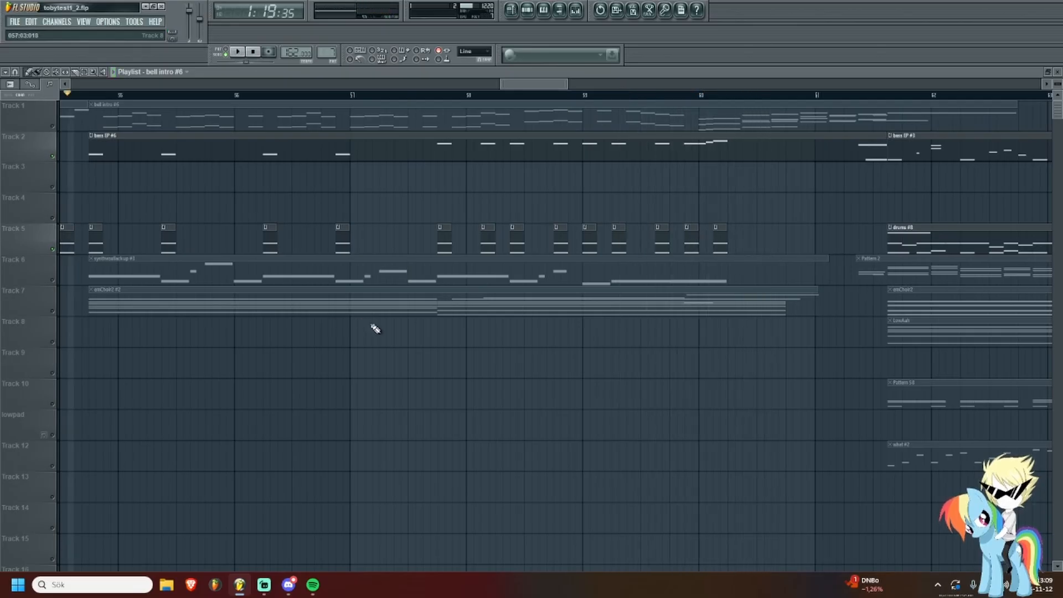
Unmute Track 1 and select the time range from the start of bell intro #6 to bar 56.
scroll(373, 328, down, 3)
scroll(98, 270, up, 2)
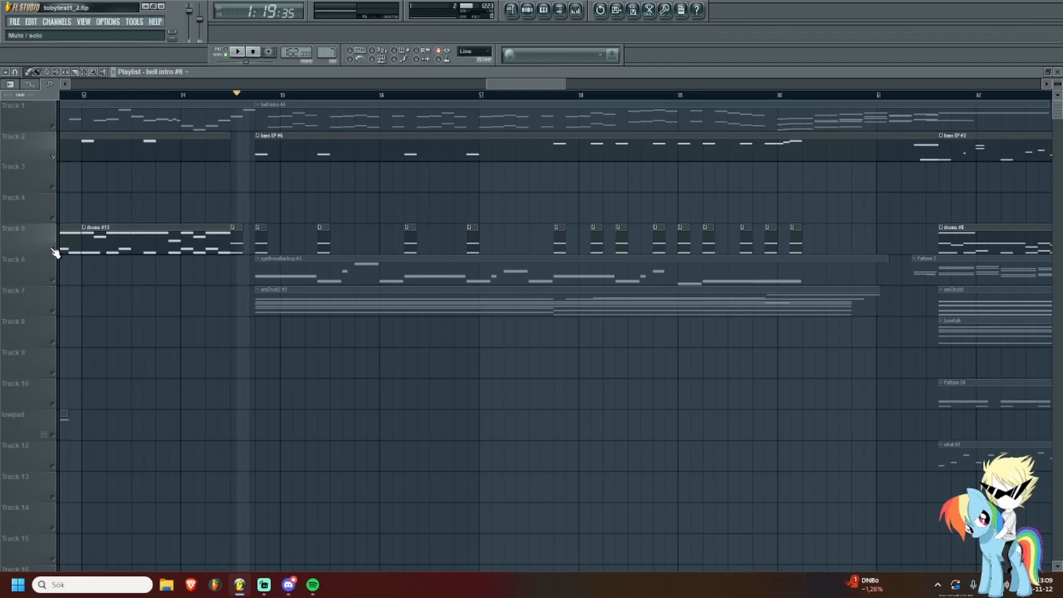
scroll(282, 180, down, 4)
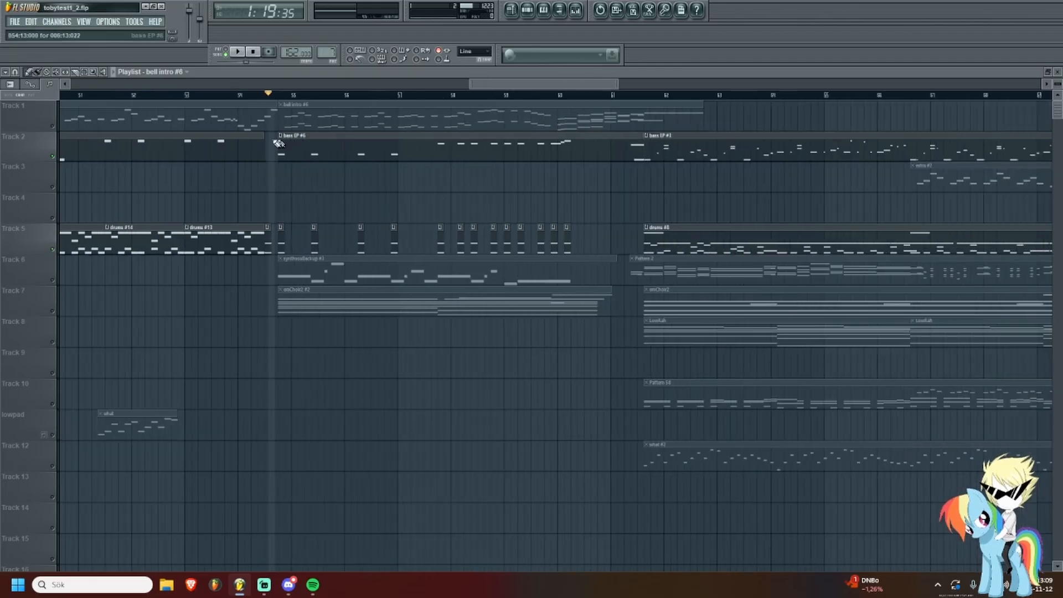
scroll(251, 182, up, 4)
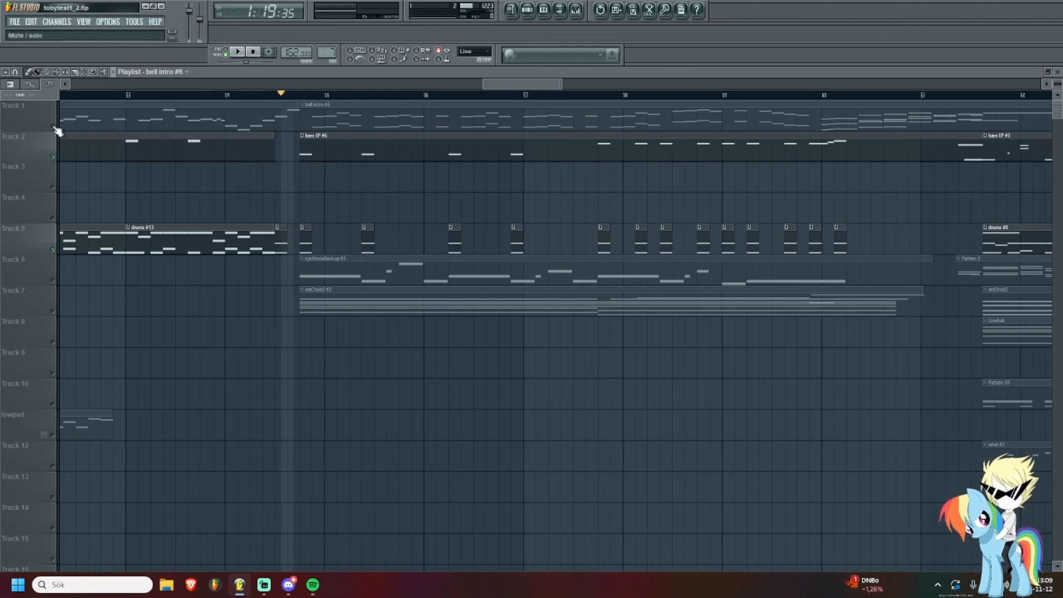
drag(300, 95, 422, 95)
scroll(311, 191, up, 2)
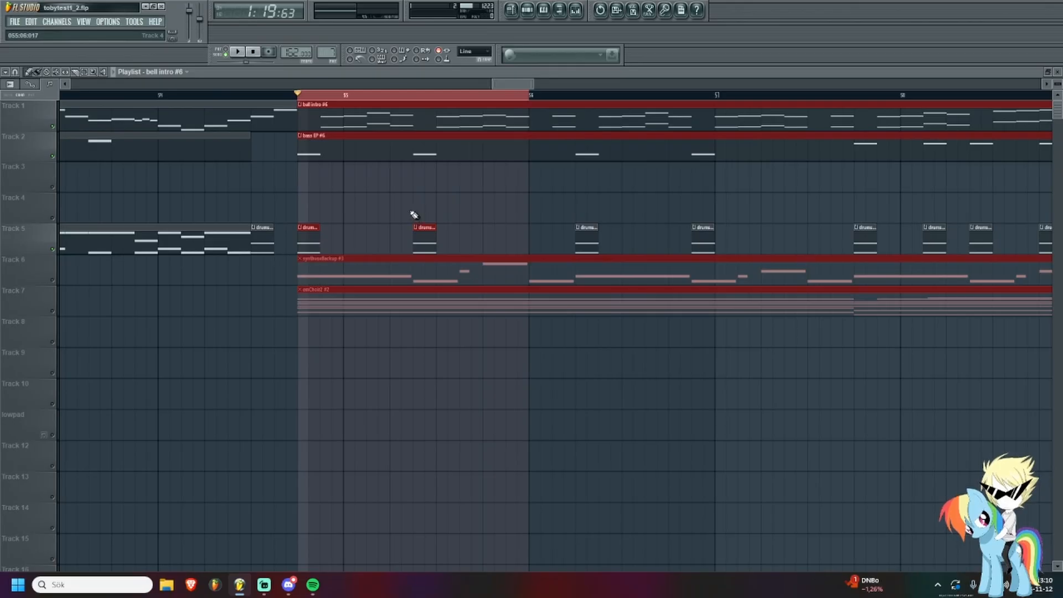
Compare the selected range with the preceding drum clips, clear the selection and place the playhead at the start of bell intro #5.
scroll(414, 215, down, 4)
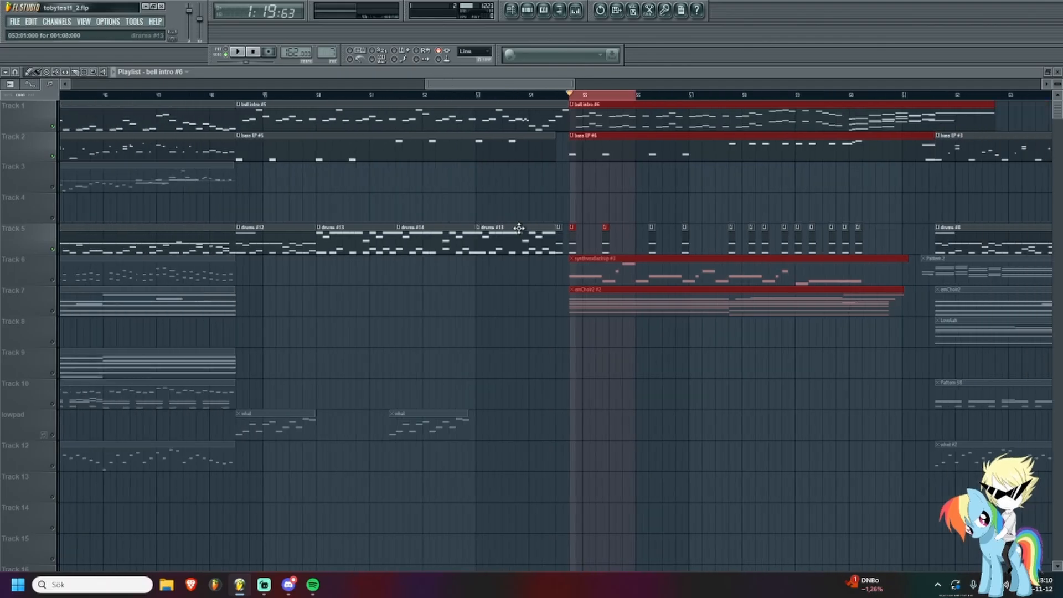
scroll(592, 304, down, 2)
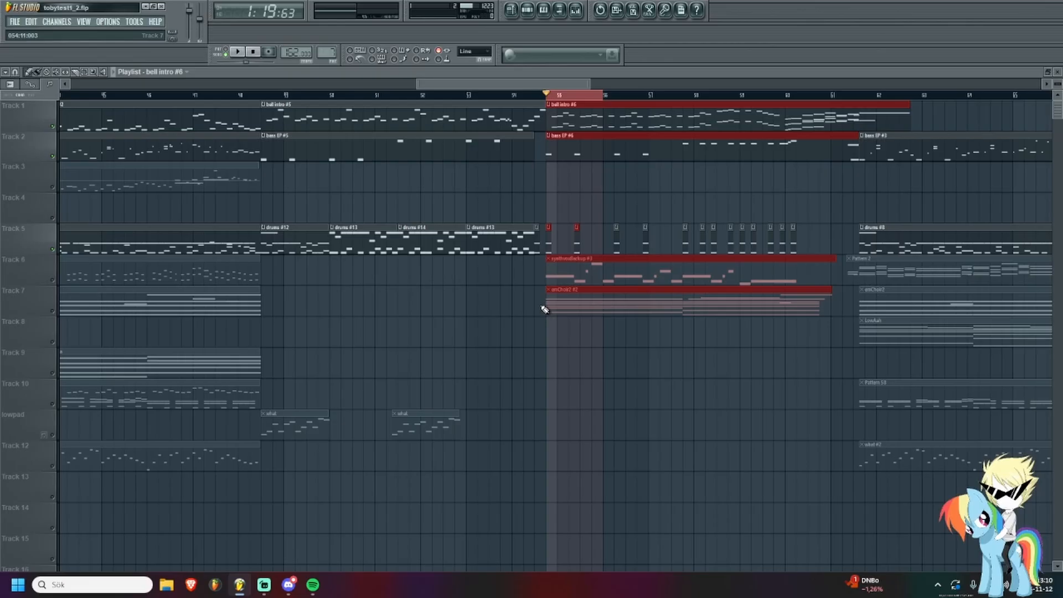
scroll(544, 309, down, 3)
click(410, 97)
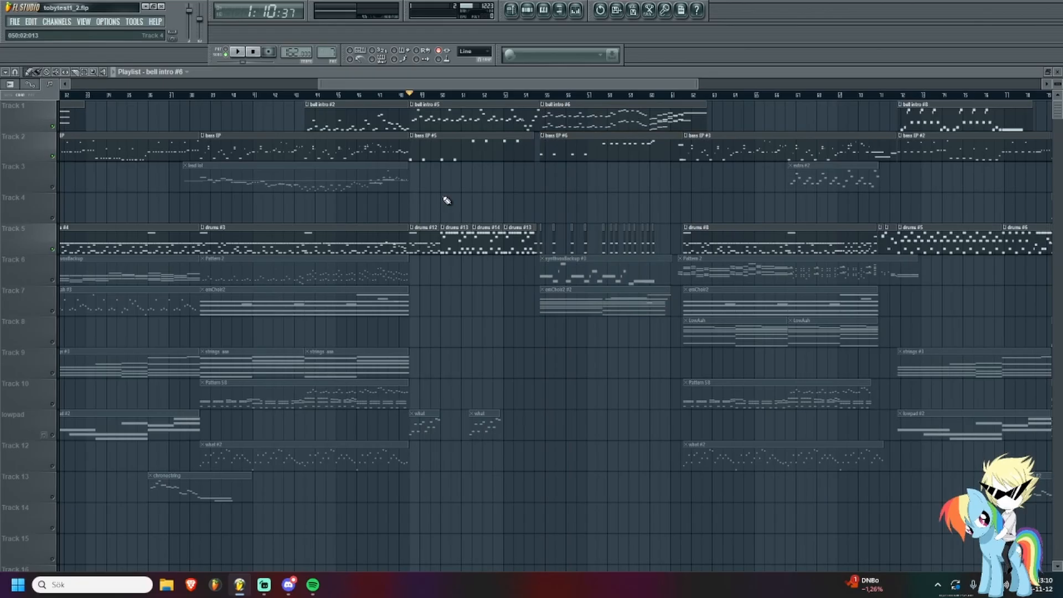
Solo Track 6 and place the playhead near the start of its backup synth clip in the bell intro #6 section.
scroll(431, 207, up, 4)
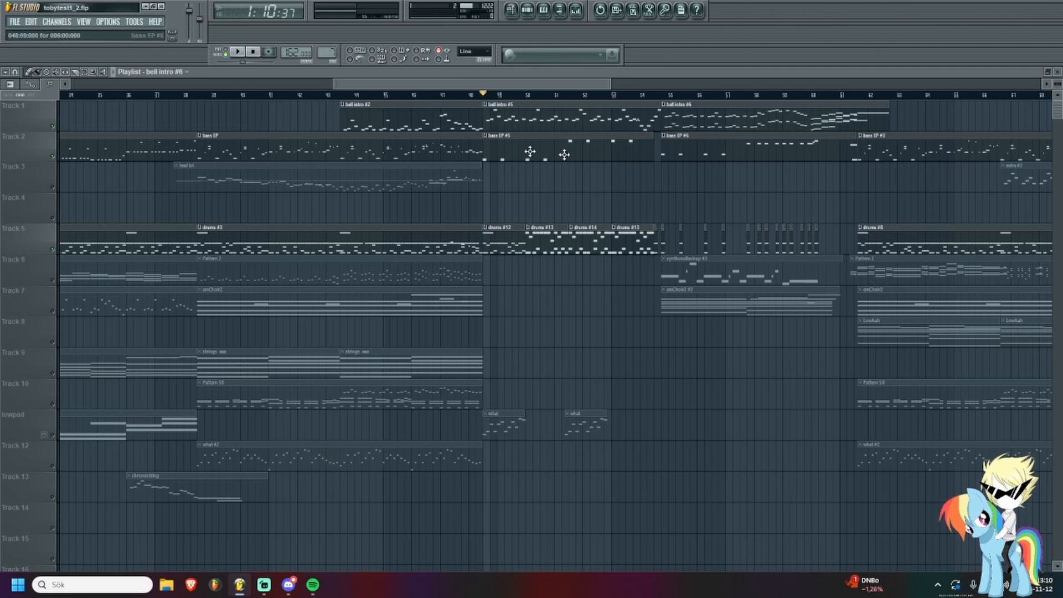
scroll(673, 217, up, 5)
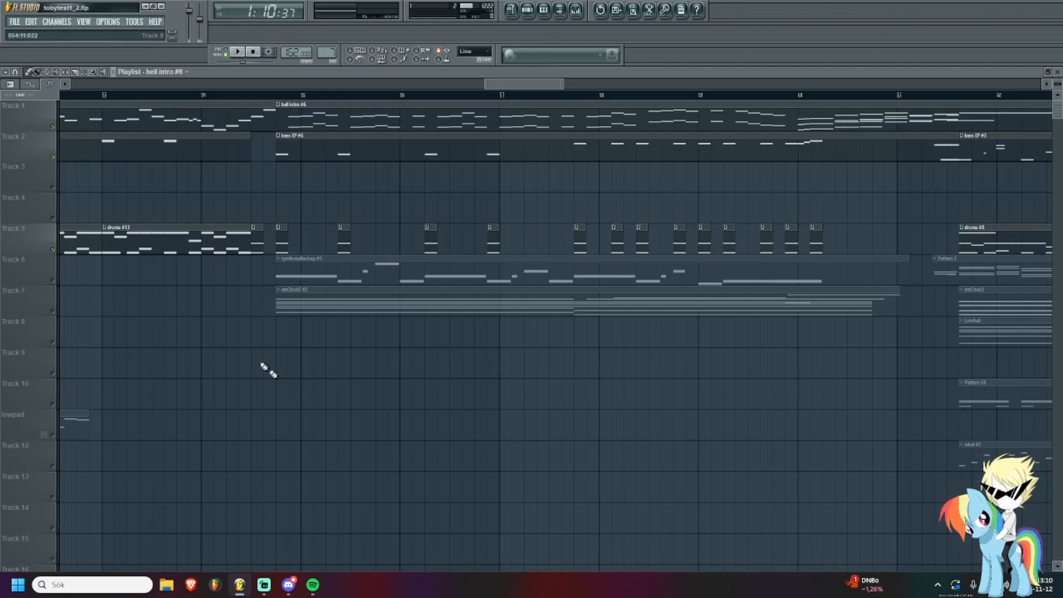
click(53, 280)
right_click(52, 280)
scroll(293, 199, down, 5)
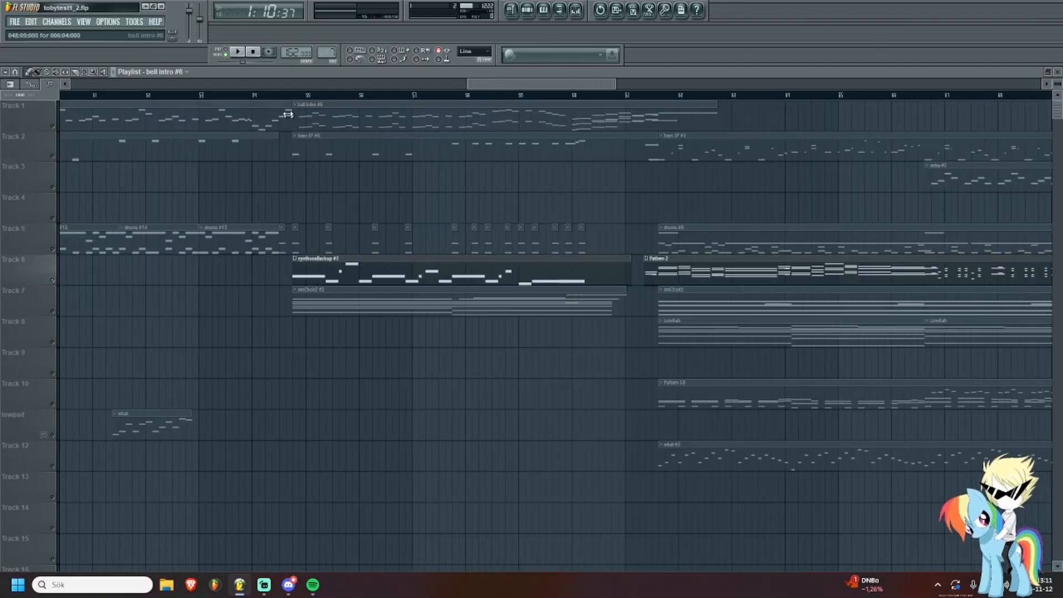
click(303, 95)
Examine the earlier backup synth clips on Track 6, place the playhead at bar 26, and return to the bell intro #6 section.
scroll(363, 202, down, 5)
scroll(360, 217, up, 3)
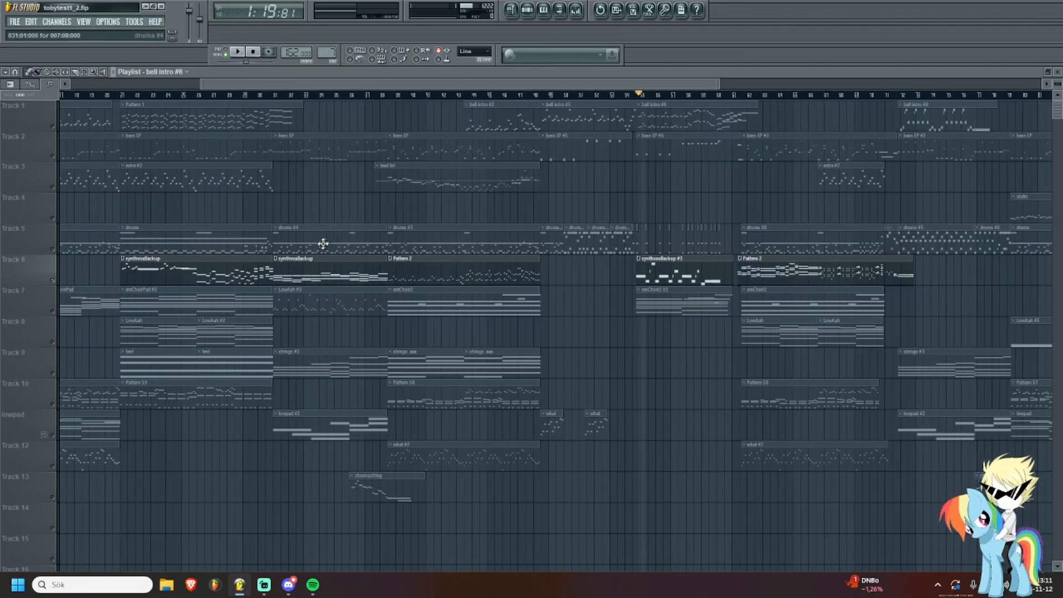
scroll(267, 238, up, 2)
scroll(289, 250, up, 2)
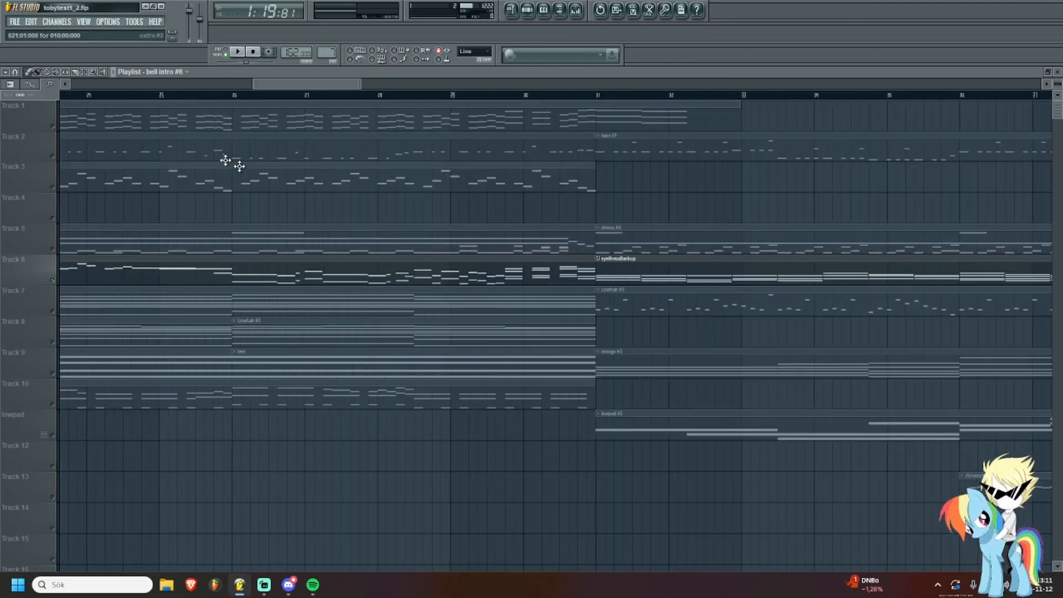
click(231, 95)
scroll(407, 187, down, 4)
scroll(288, 294, up, 2)
scroll(293, 290, down, 2)
scroll(665, 201, up, 4)
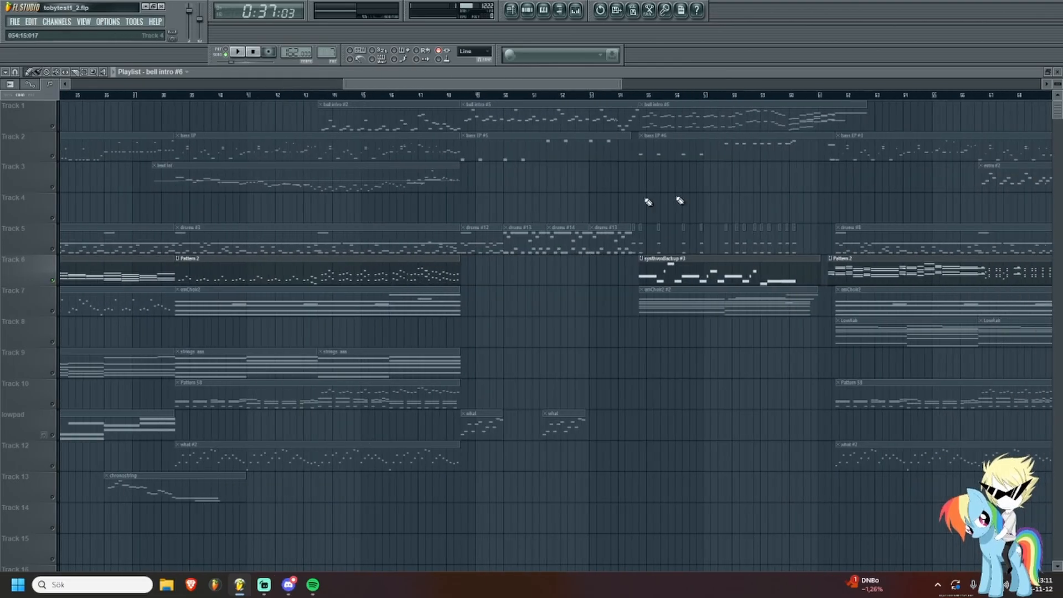
Place the playhead just before the bell intro #6 section and play the soloed backup synth clip.
scroll(685, 201, up, 2)
drag(299, 95, 263, 95)
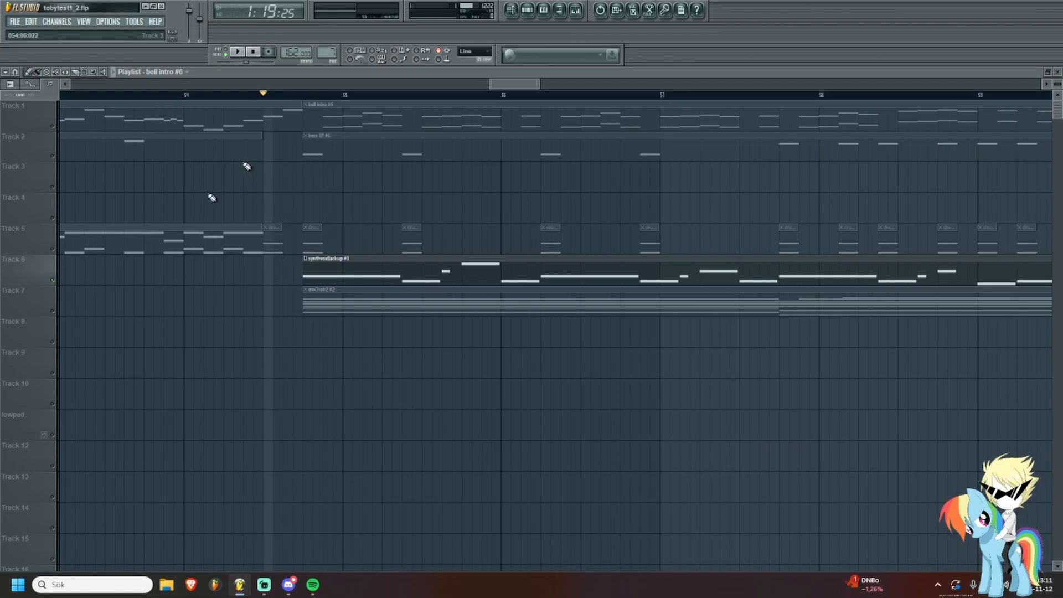
key(space)
scroll(356, 222, down, 1)
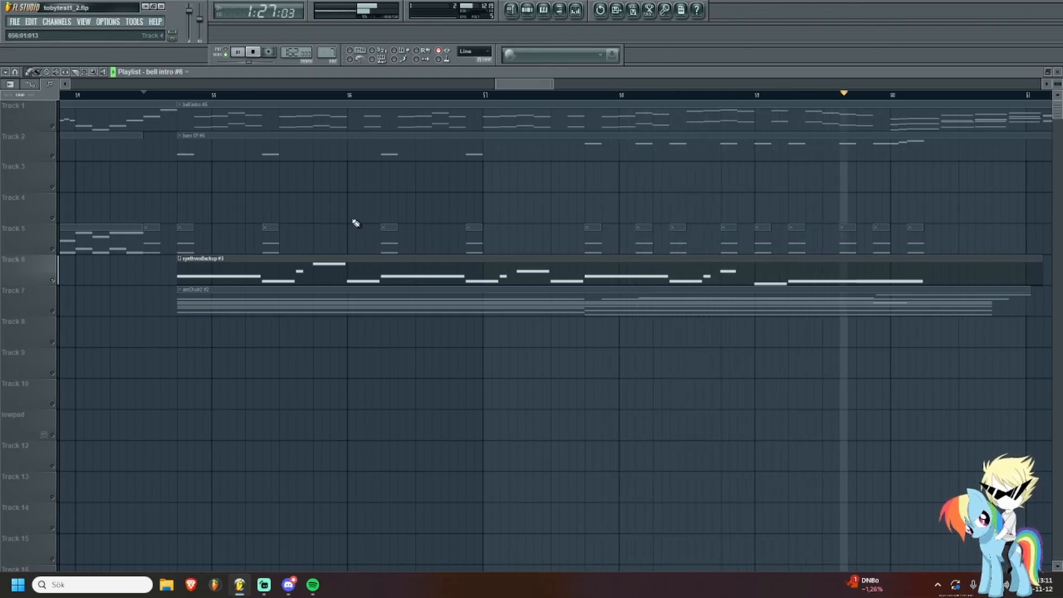
key(space)
Open the synthvoxBackup #3 clip in the piano roll, undo the stray added note and examine the melody.
double_click(308, 266)
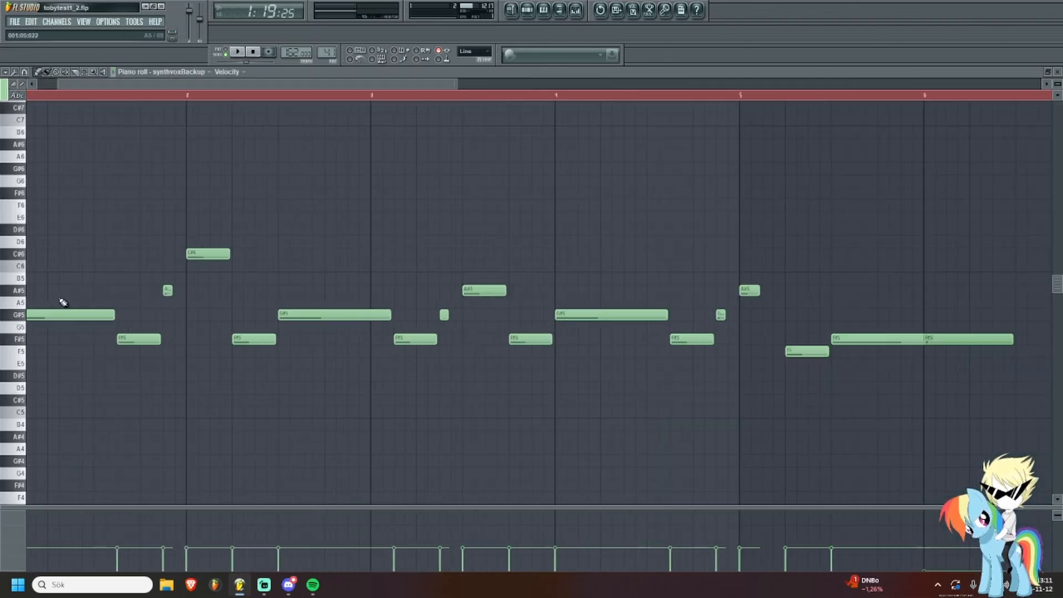
click(310, 329)
key(ctrl+z)
click(306, 337)
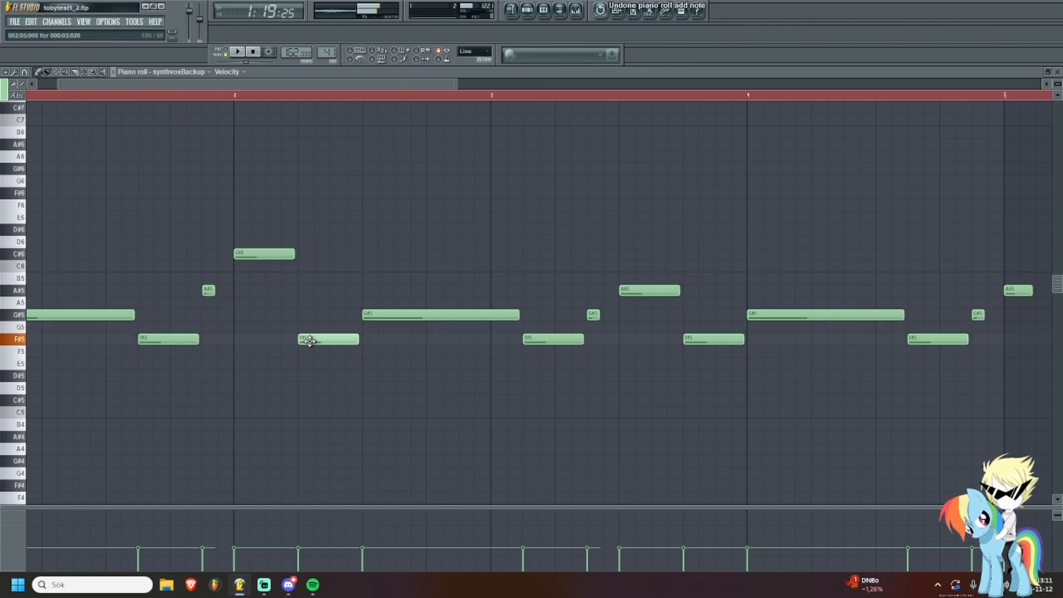
scroll(281, 284, down, 2)
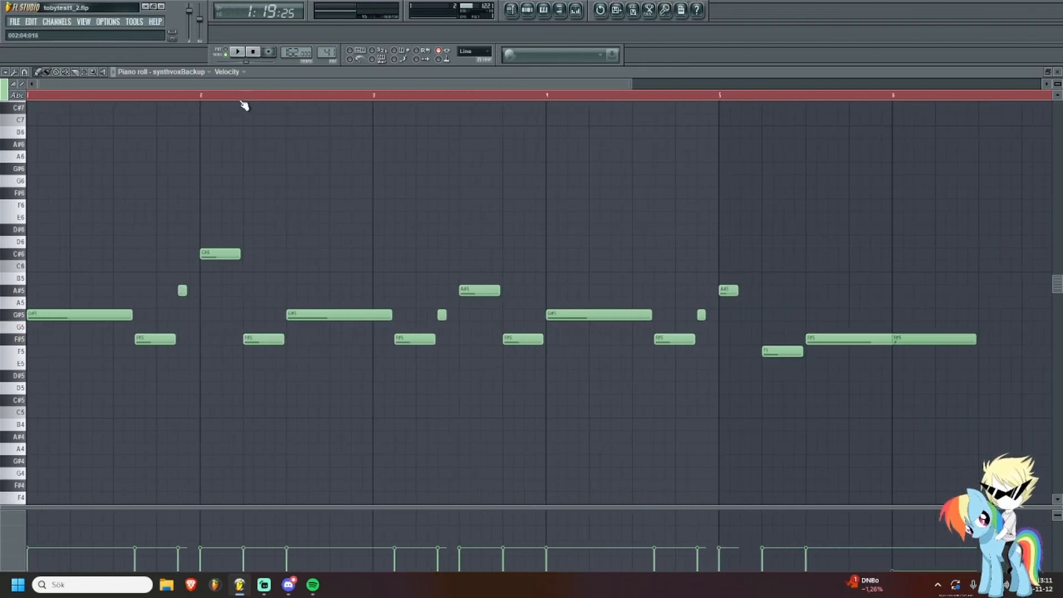
Return to the playlist and open the synthvoxBackup clip that starts at bar 21 to examine its notes from pattern bar 6.
key(F5)
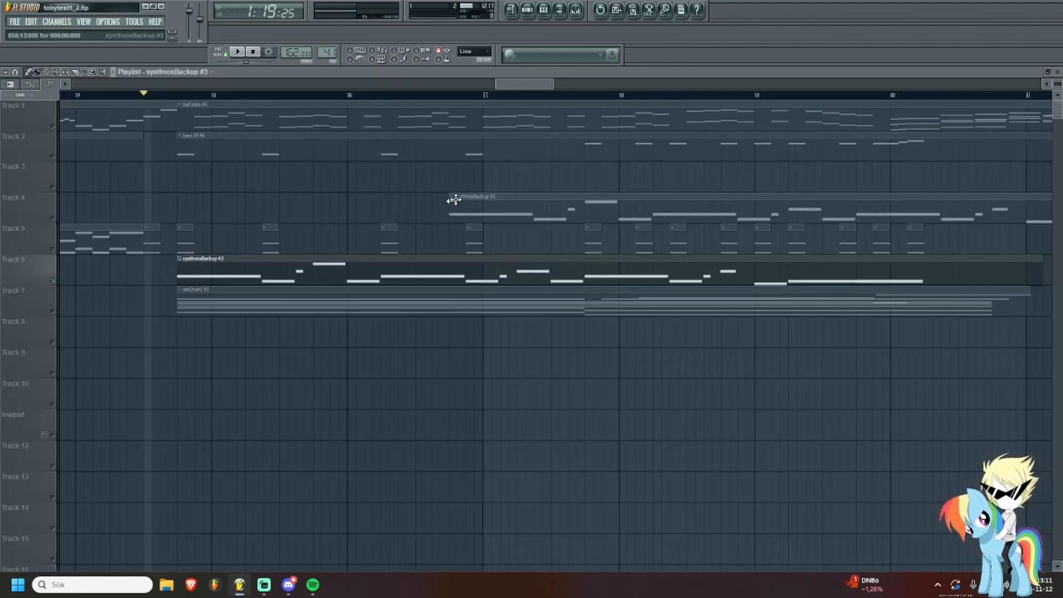
scroll(505, 203, down, 4)
drag(171, 214, 413, 264)
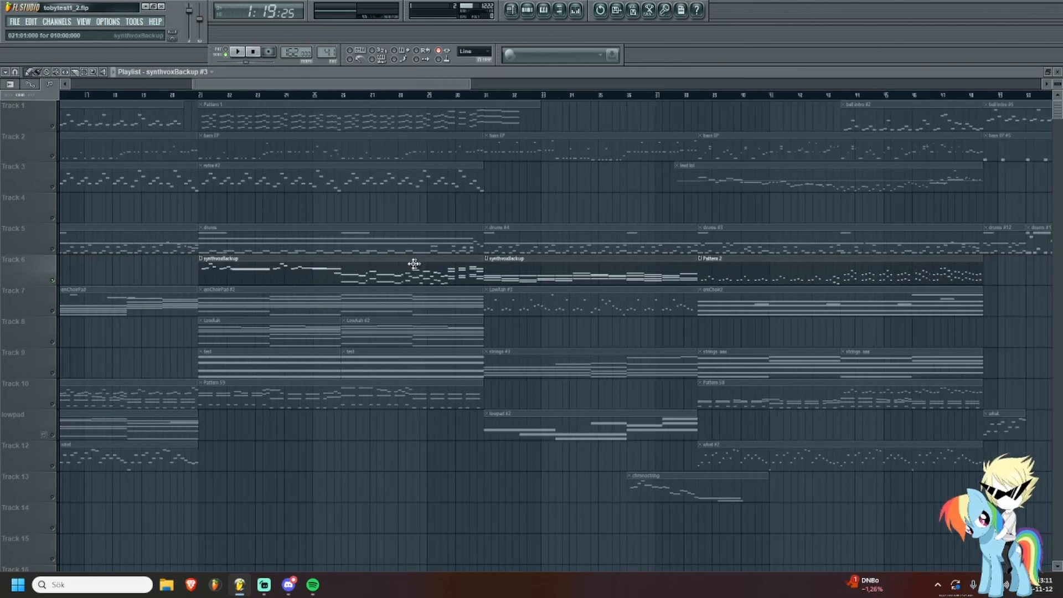
double_click(361, 270)
scroll(231, 202, down, 2)
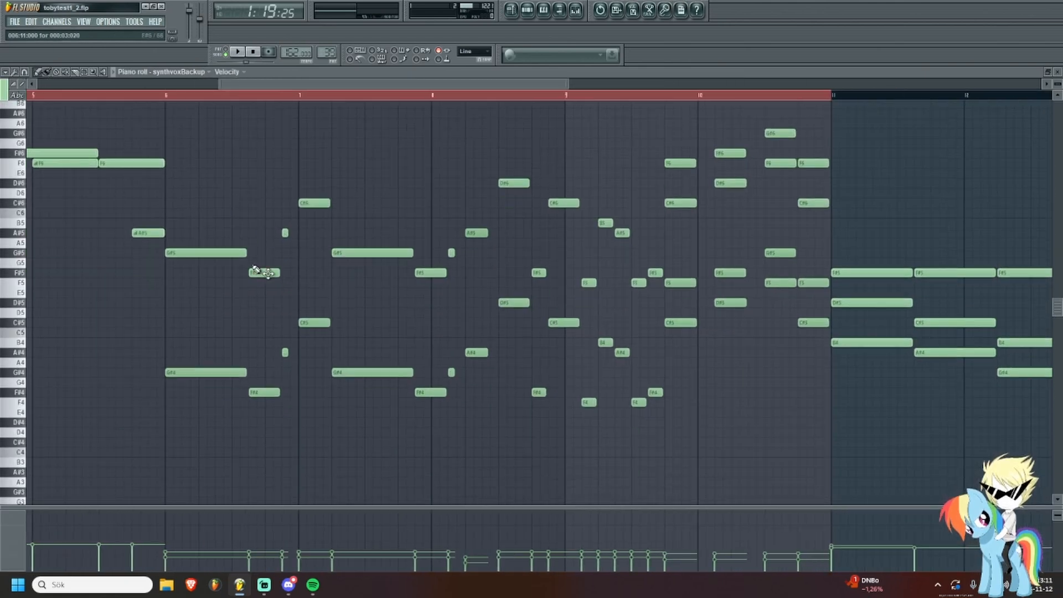
scroll(168, 176, up, 2)
scroll(166, 112, down, 1)
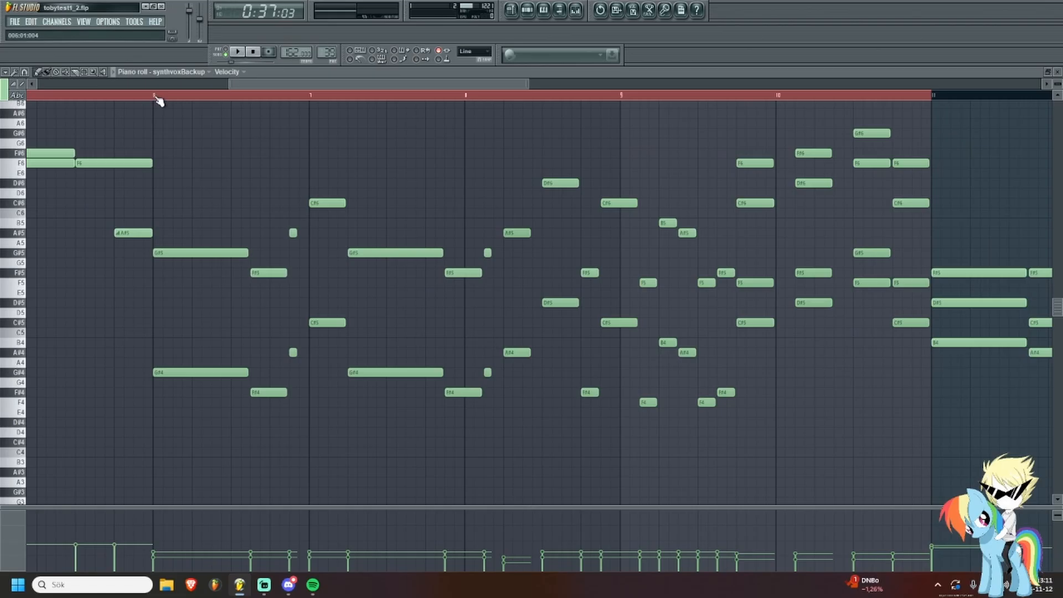
Play the synthvoxBackup pattern from bar 6, examine its closing notes and return to the playlist.
key(space)
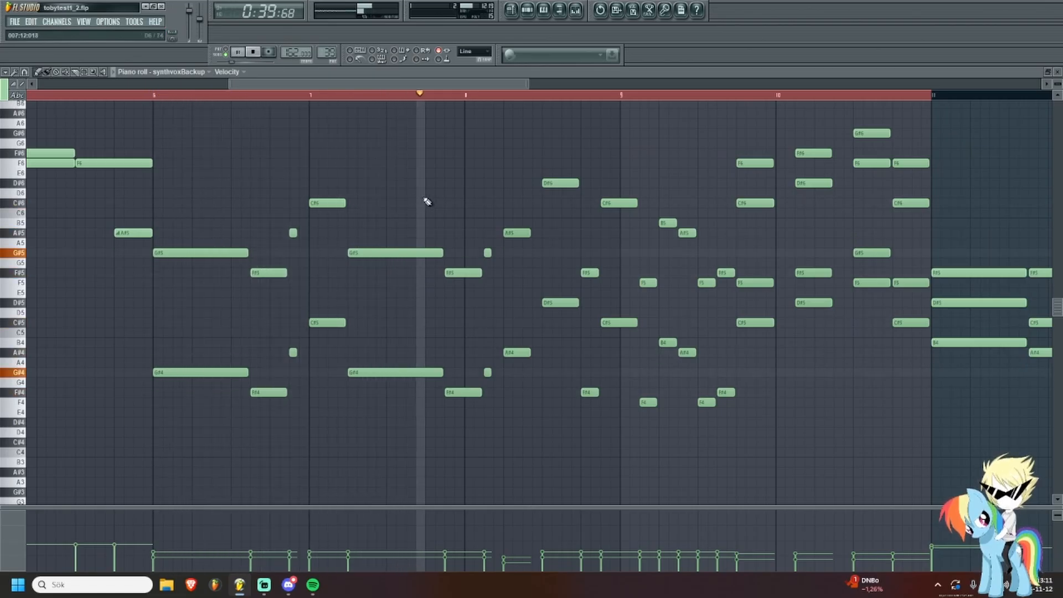
key(space)
scroll(687, 225, up, 2)
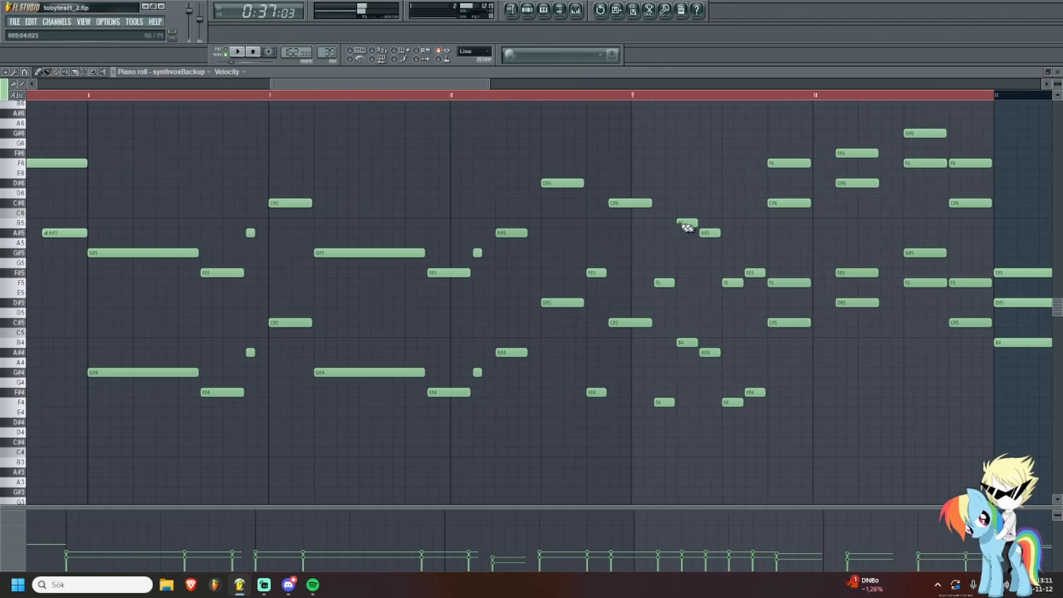
drag(561, 143, 400, 187)
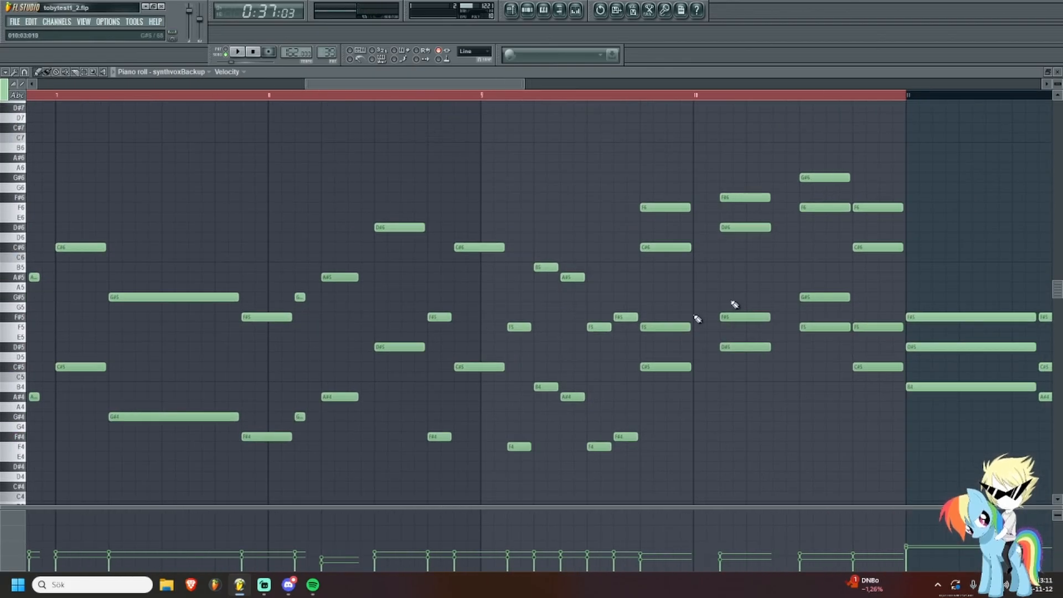
key(F5)
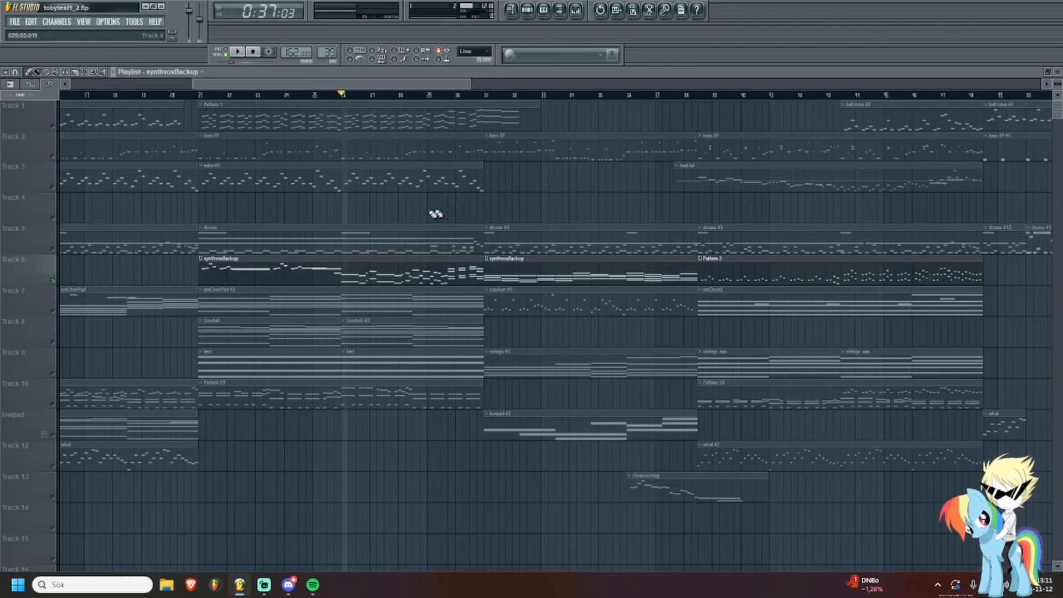
Compare the earlier backup synth clips on Track 6 with the synthvoxBackup #3 clip in the bell intro #6 section.
scroll(357, 224, down, 3)
scroll(550, 219, right, 1)
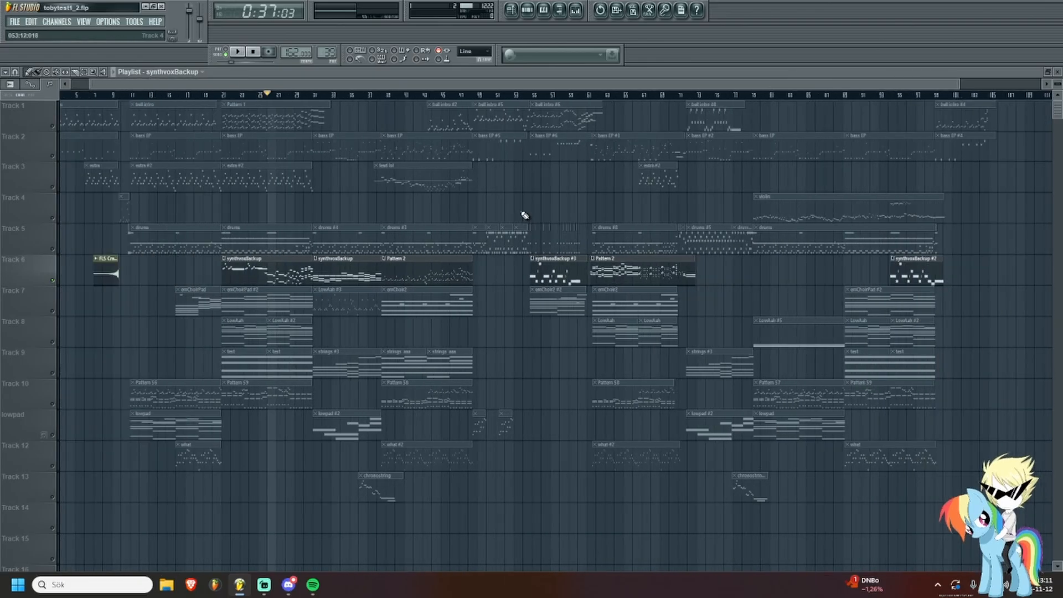
scroll(285, 277, up, 4)
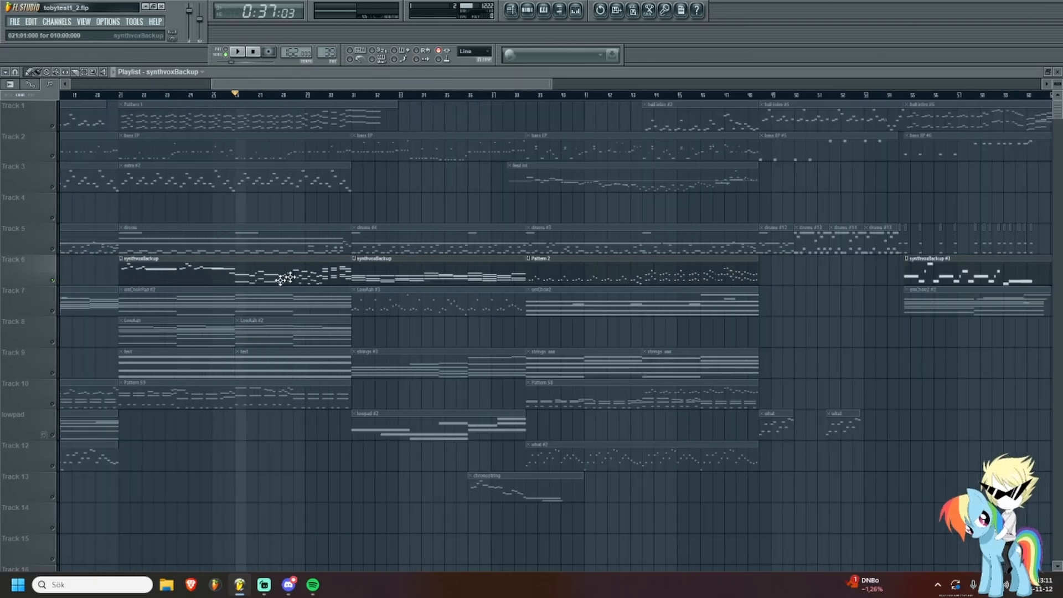
scroll(271, 232, left, 4)
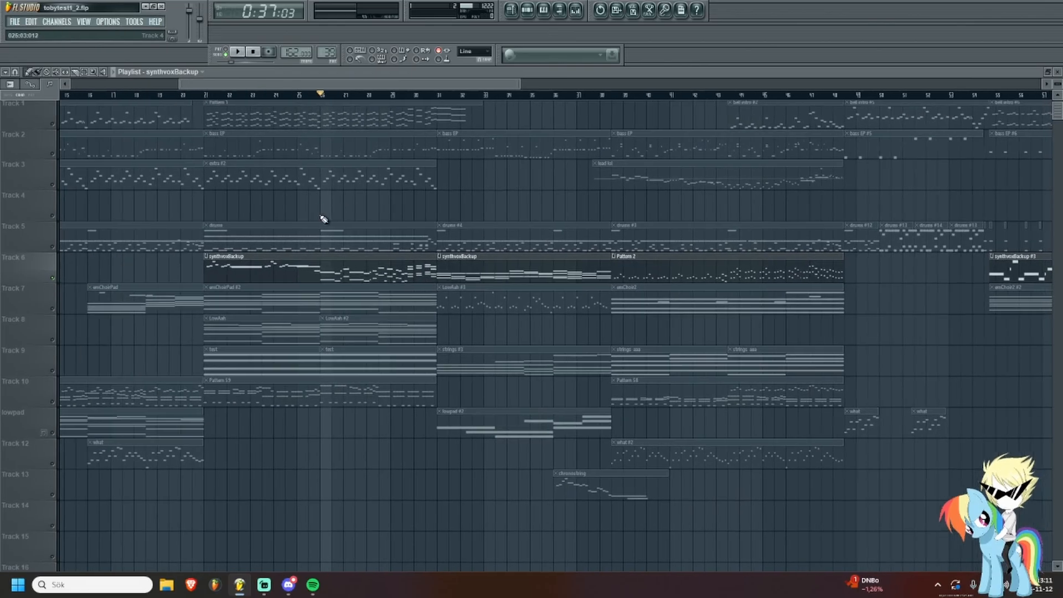
scroll(368, 246, down, 1)
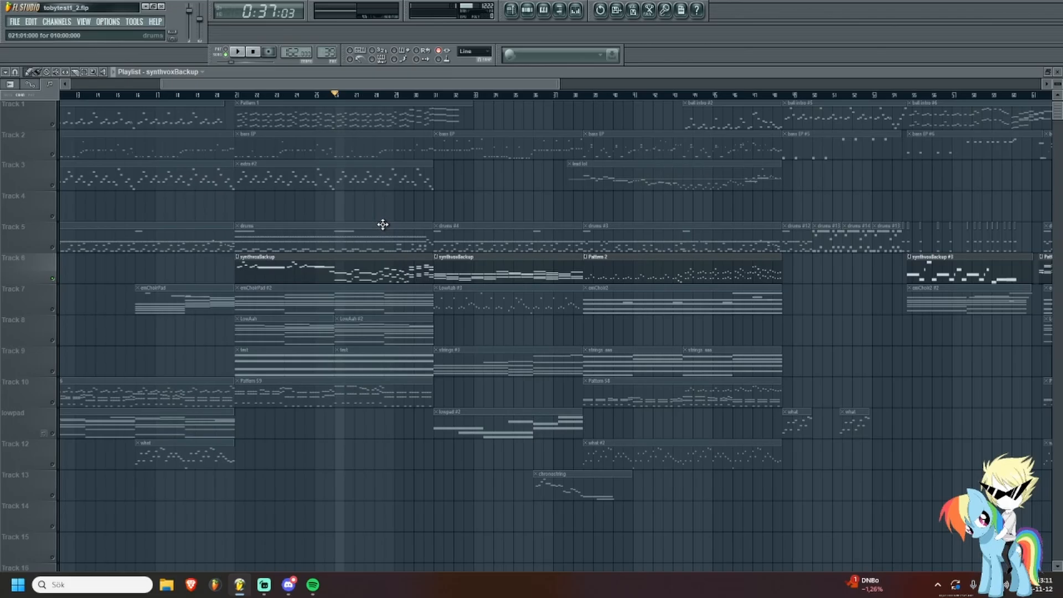
scroll(655, 255, right, 10)
scroll(547, 223, down, 1)
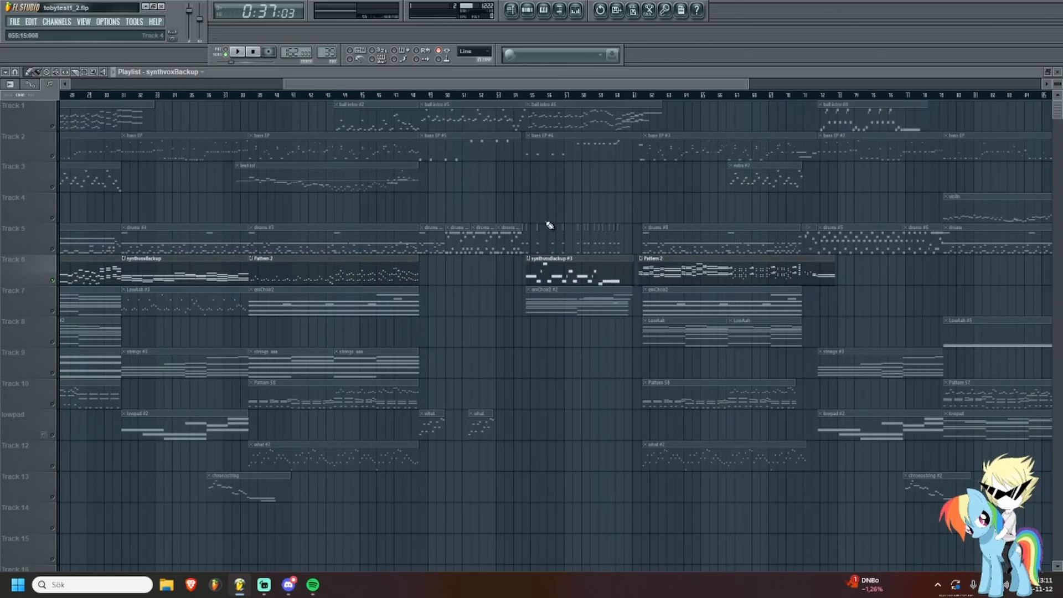
scroll(550, 225, down, 3)
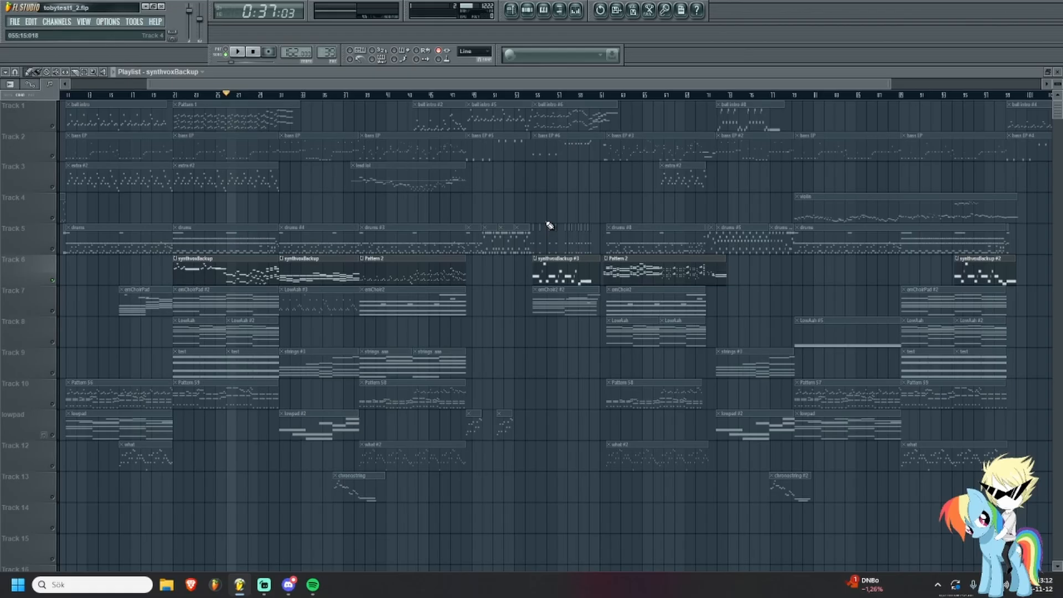
scroll(559, 225, up, 5)
scroll(572, 225, down, 4)
scroll(213, 261, up, 3)
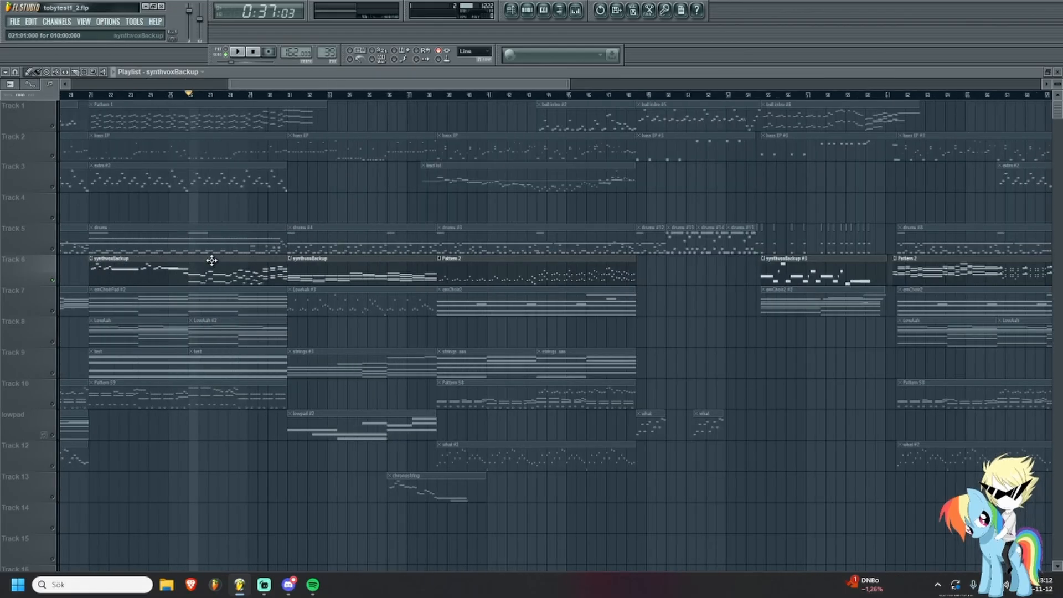
scroll(236, 284, down, 2)
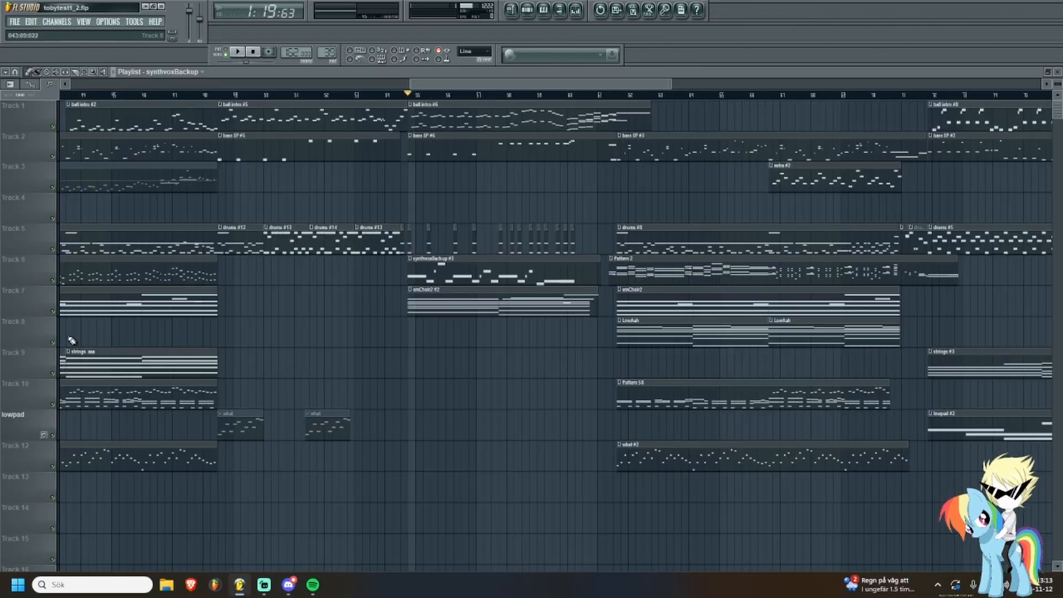
Solo Track 7, open the emChoir2 #2 clip in the piano roll and play its choir chords.
right_click(53, 311)
double_click(448, 307)
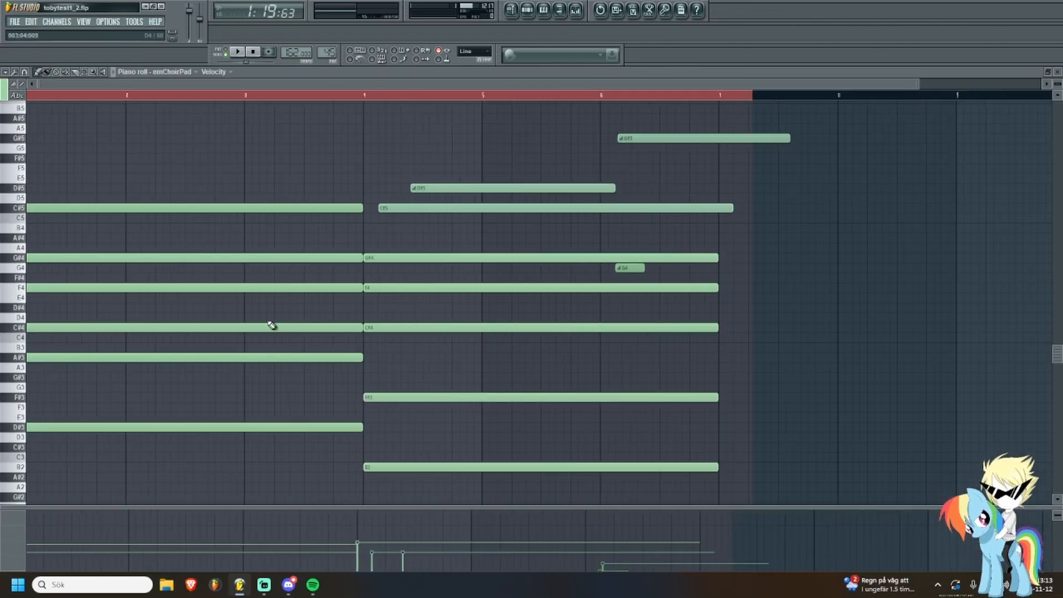
key(space)
scroll(268, 327, down, 1)
scroll(268, 304, up, 1)
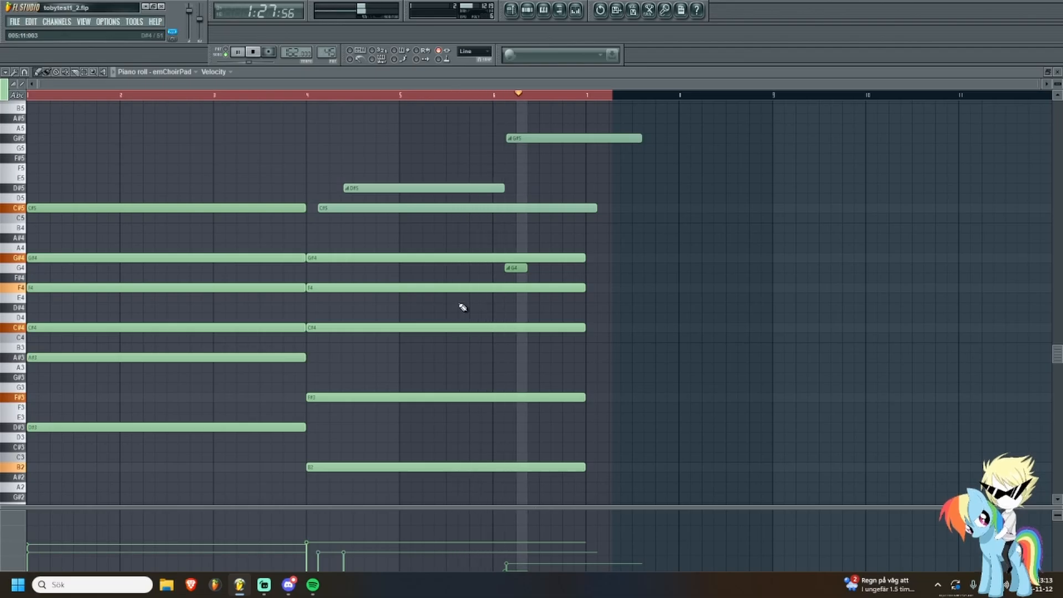
key(space)
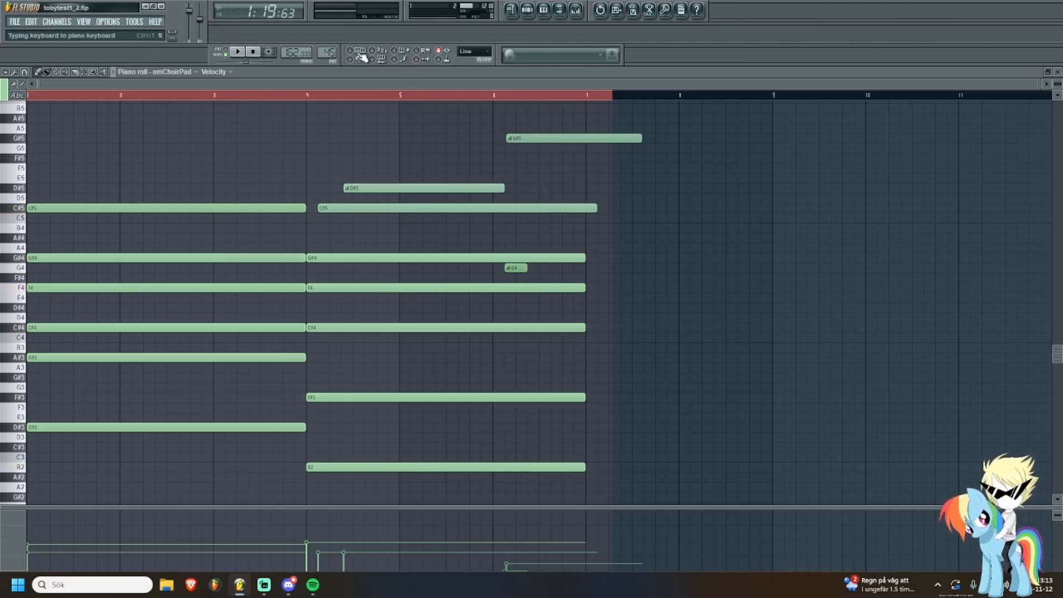
Return to the playlist, compare the choir clips on Track 7 and reopen the emChoir2 #2 clip in the piano roll.
click(511, 16)
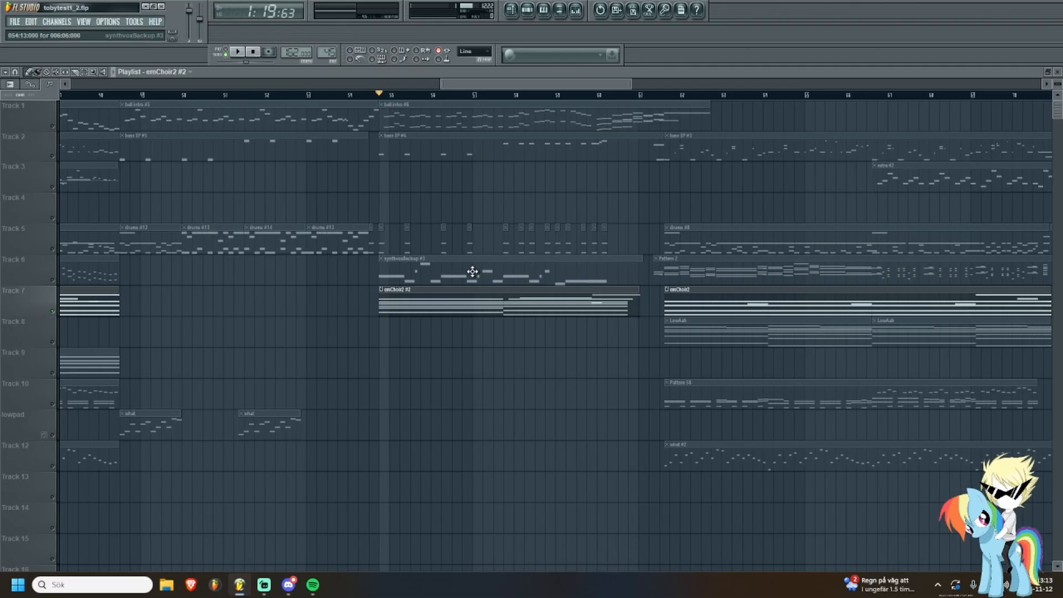
scroll(521, 302, down, 5)
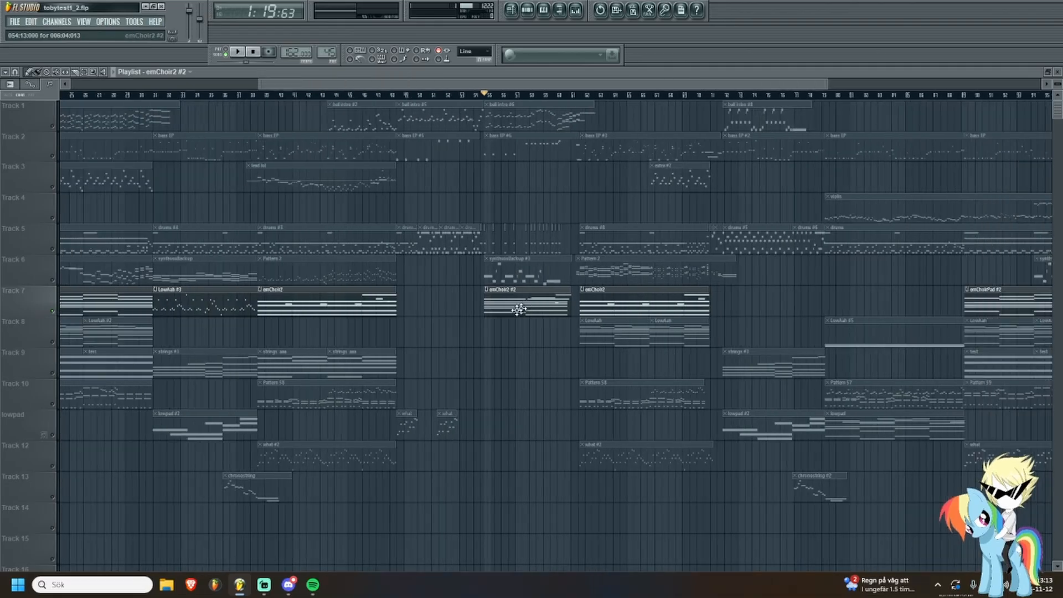
scroll(312, 217, up, 4)
drag(725, 200, 398, 181)
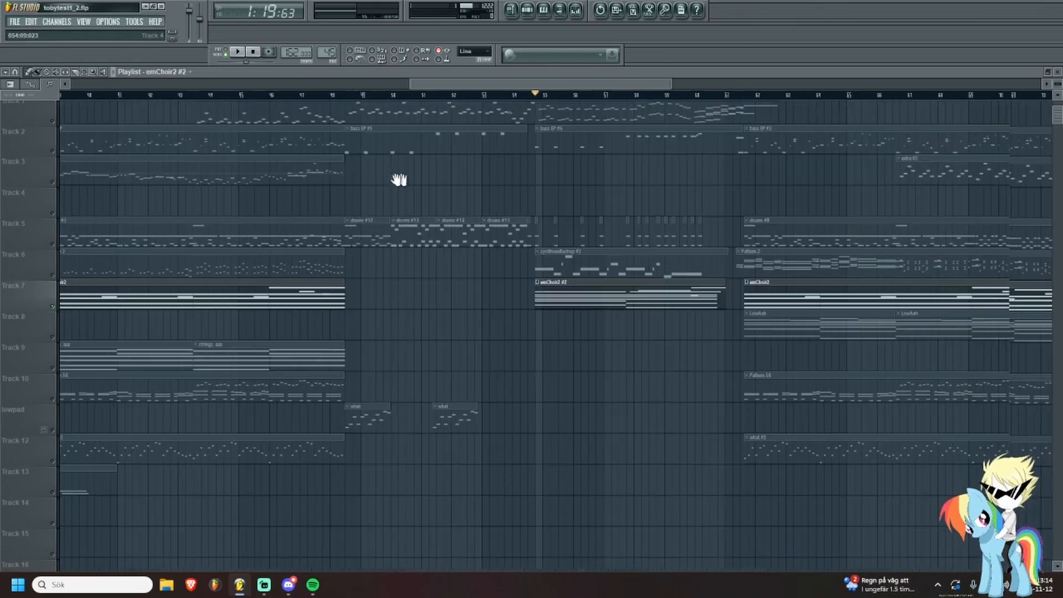
scroll(398, 185, up, 3)
double_click(491, 292)
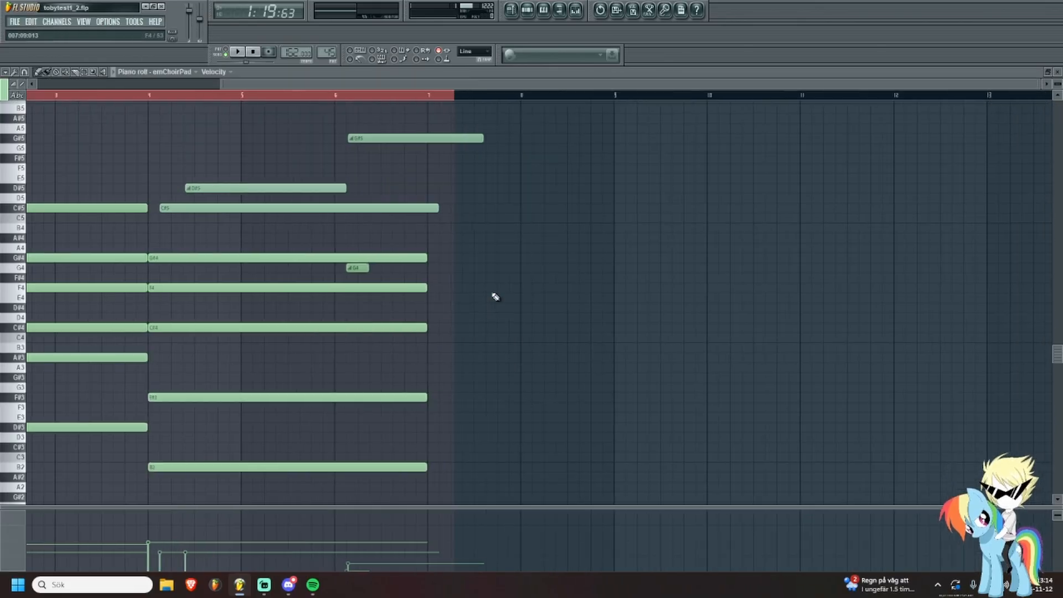
scroll(448, 272, up, 2)
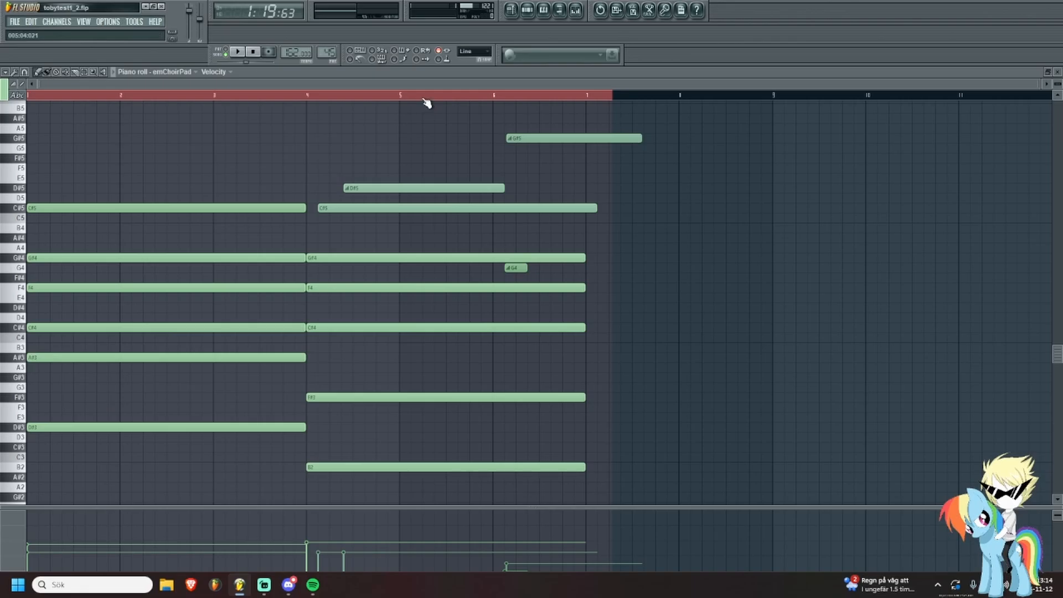
Play the choir pattern and move its playback start to bar 4, where the second chord begins.
scroll(268, 175, up, 1)
drag(386, 200, 653, 133)
ctrl+click(497, 168)
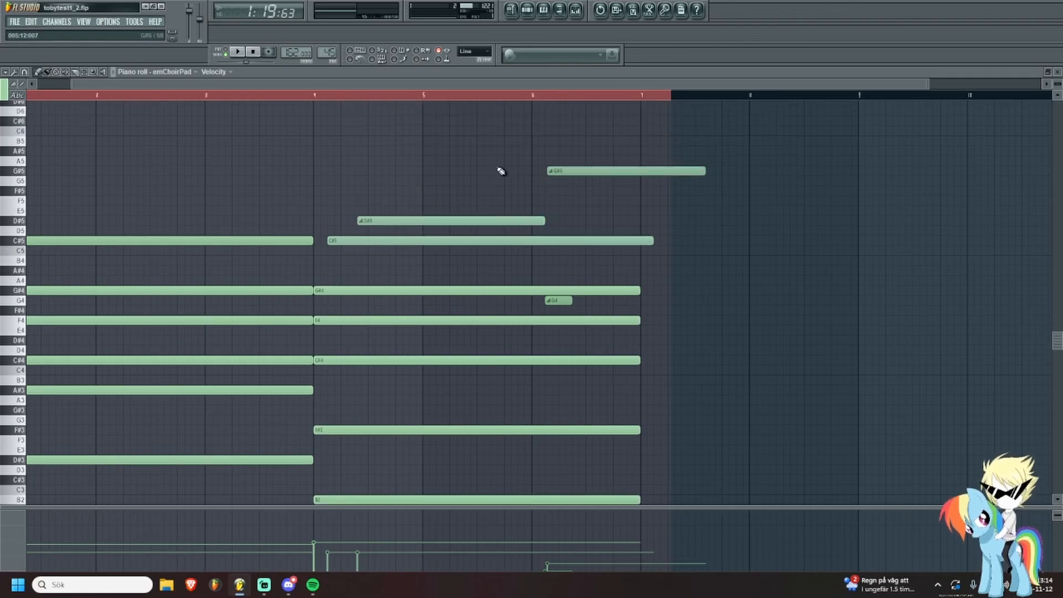
key(space)
click(311, 97)
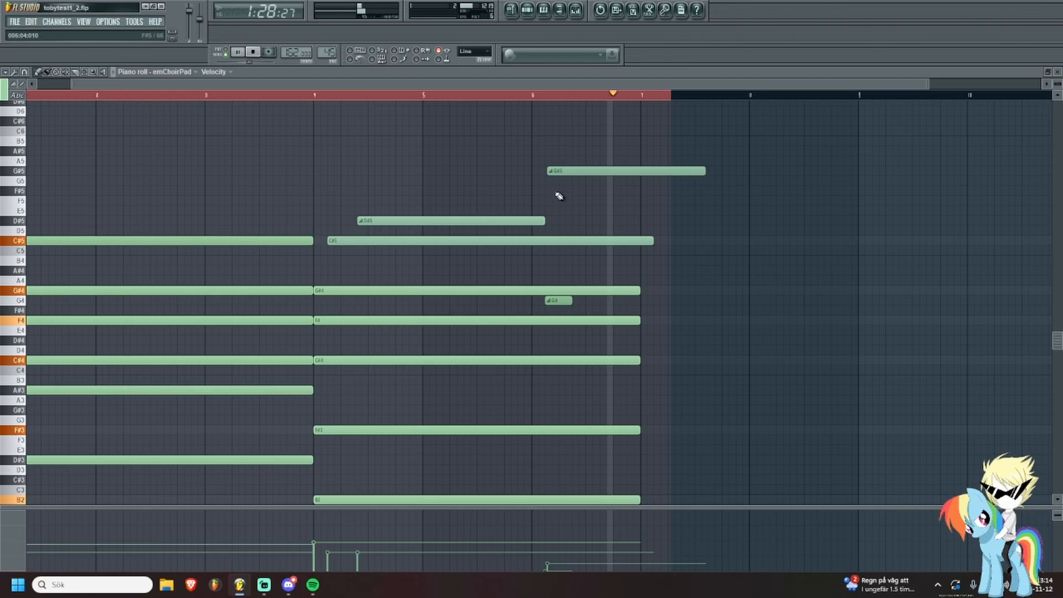
key(space)
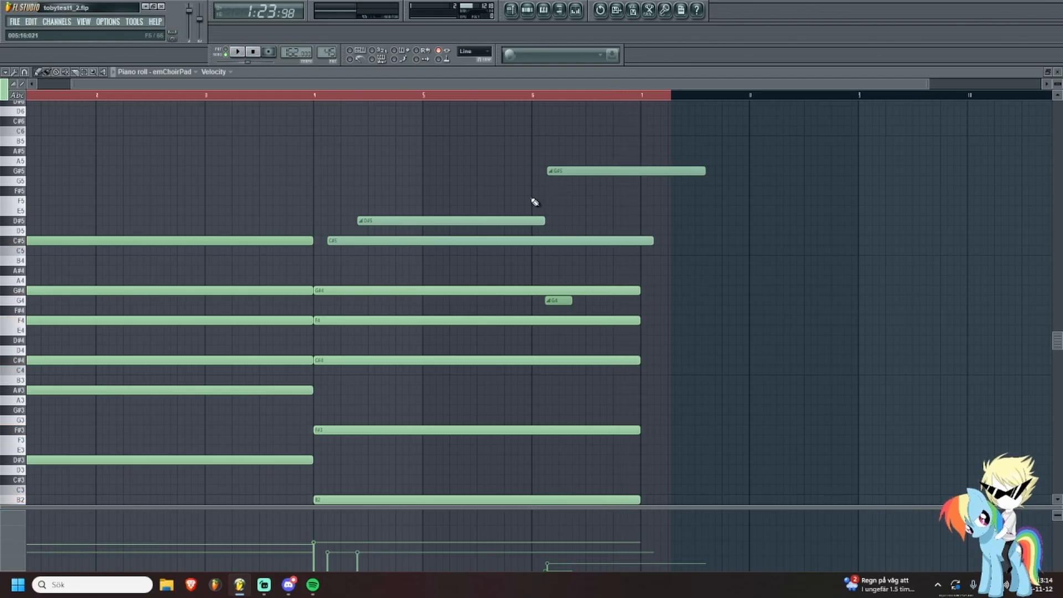
Select the three highest notes above the second choir chord, and extend the selection to all notes in the pattern.
drag(415, 255, 652, 135)
scroll(653, 135, down, 2)
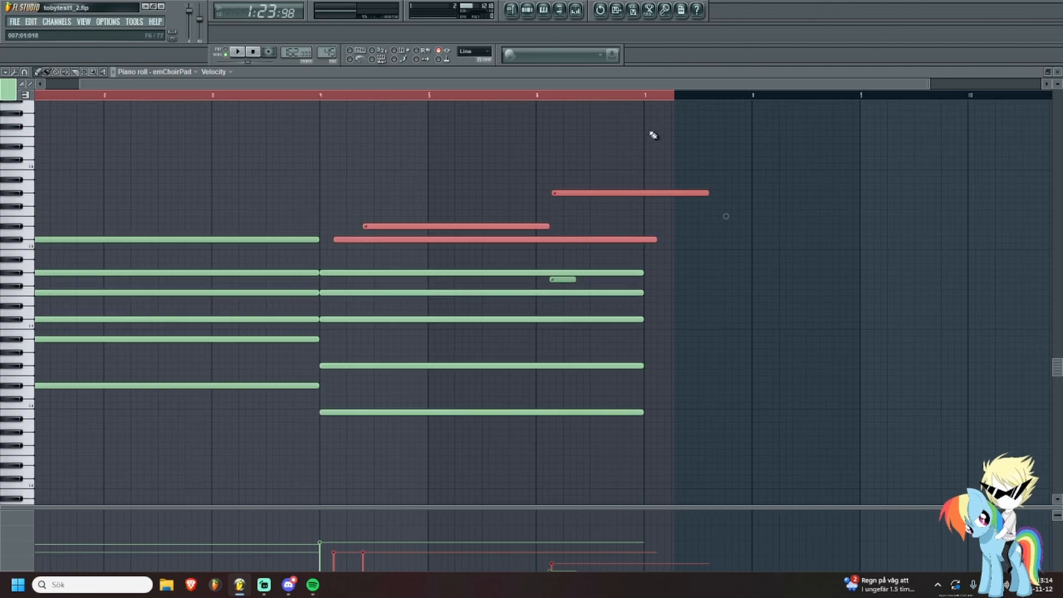
scroll(542, 169, up, 3)
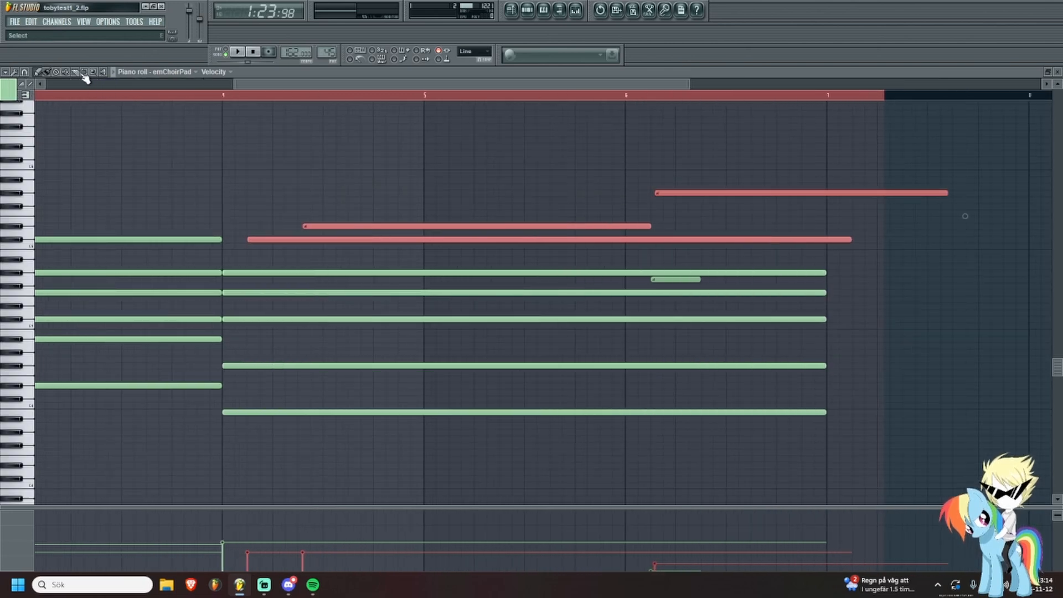
click(66, 72)
key(ctrl+a)
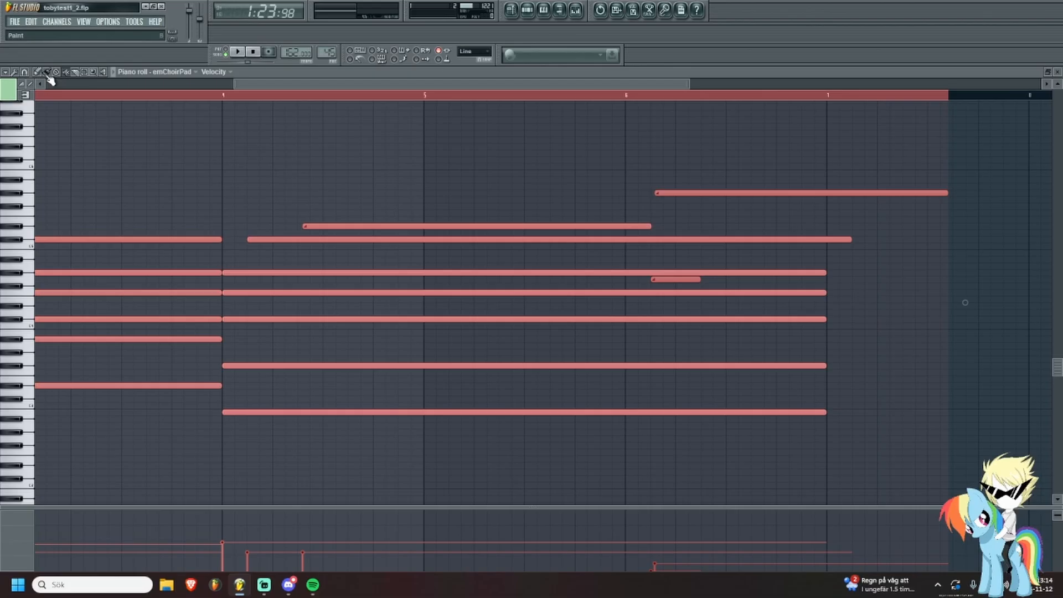
Mute the three highest notes above the second choir chord and draw a long replacement note starting just after bar 4.
click(222, 97)
click(671, 193)
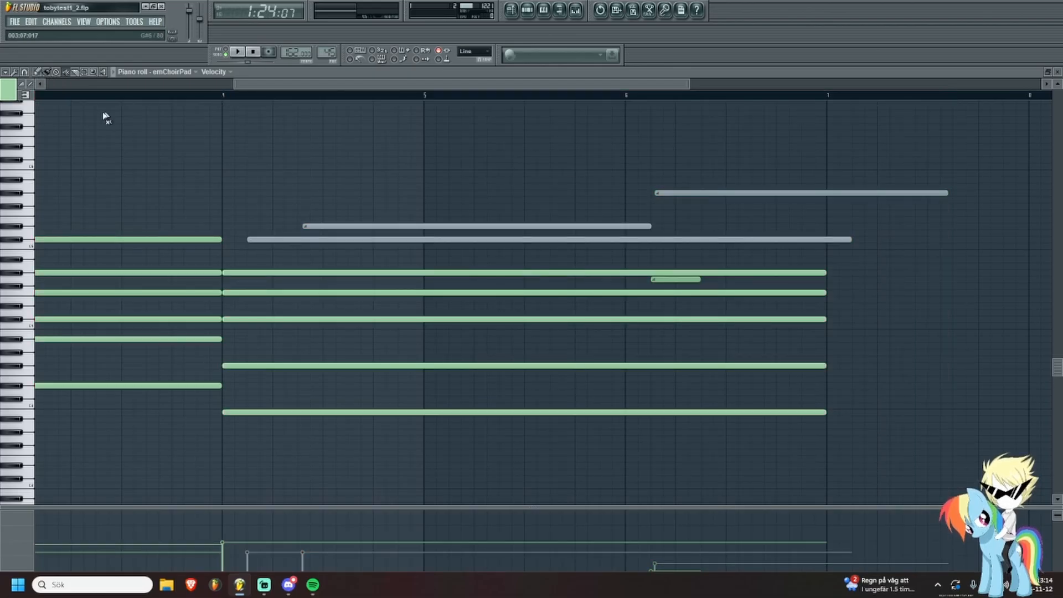
click(38, 72)
click(226, 232)
scroll(237, 159, down, 3)
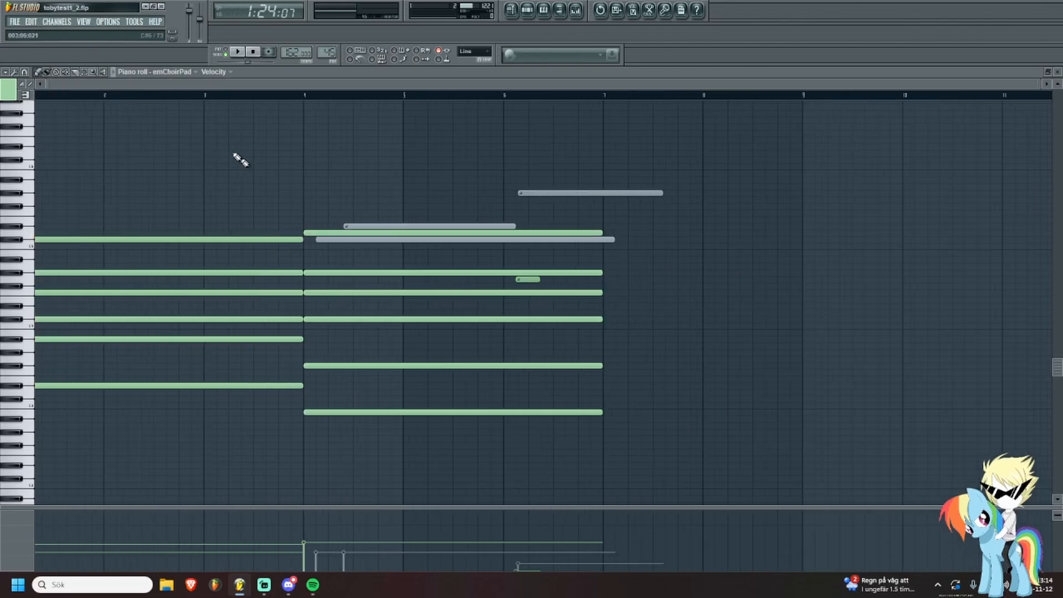
drag(321, 233, 331, 233)
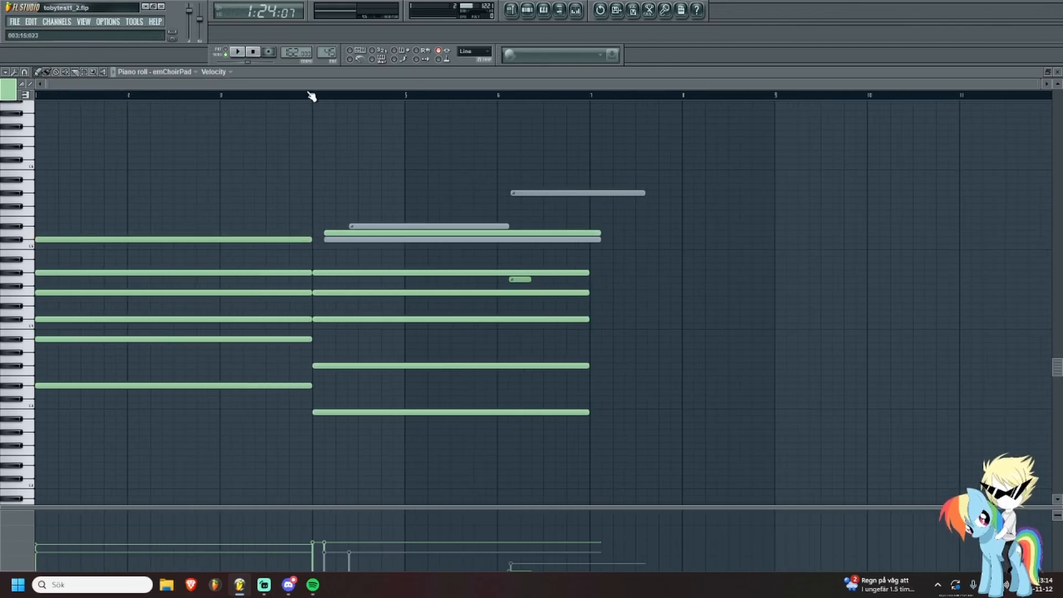
Play the second chord with the added note, and delete and redraw that note in the same spot.
key(space)
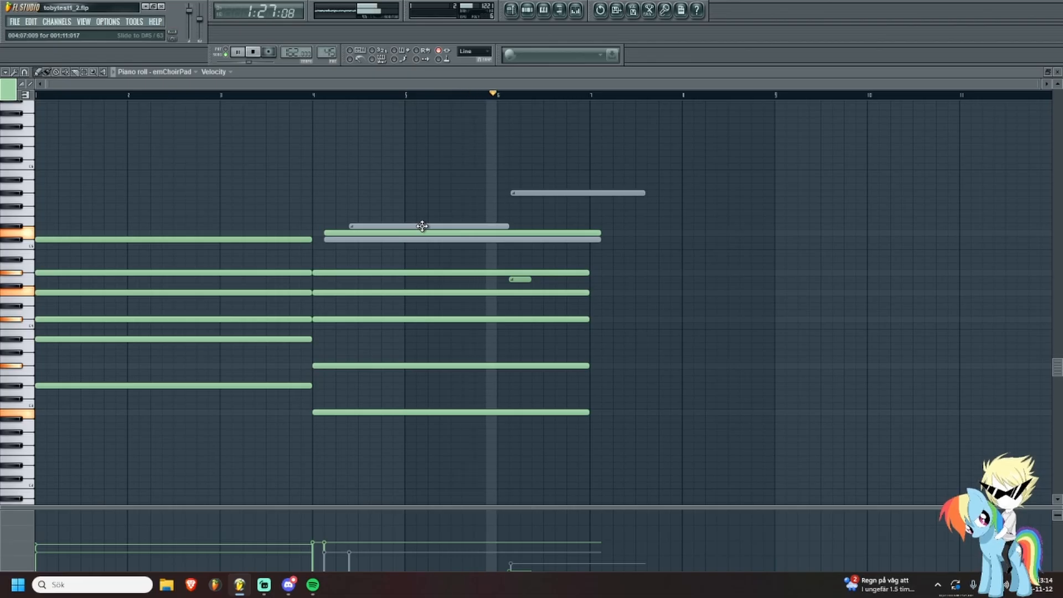
key(space)
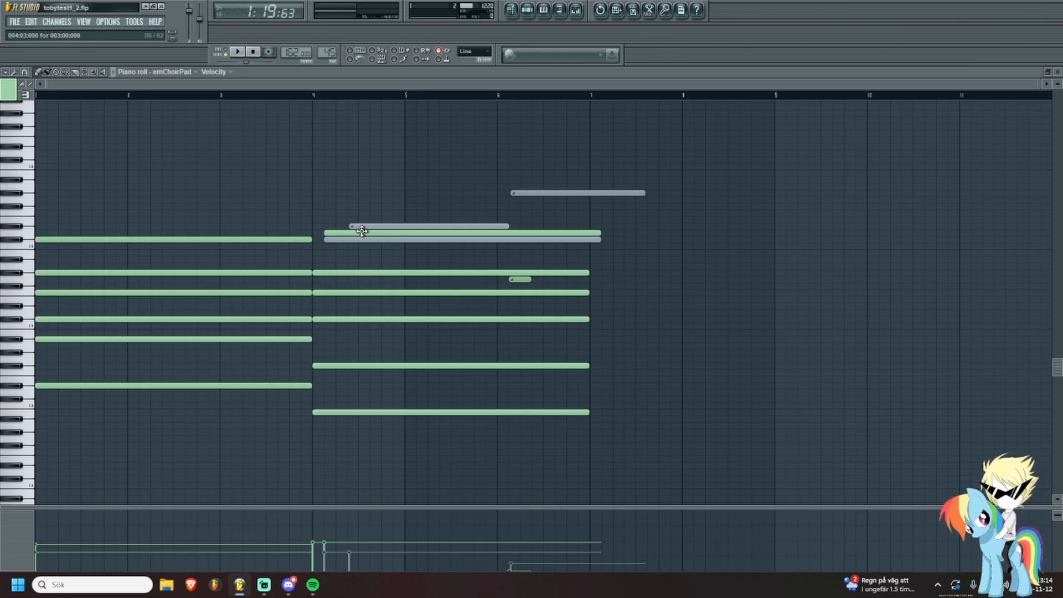
scroll(361, 231, up, 2)
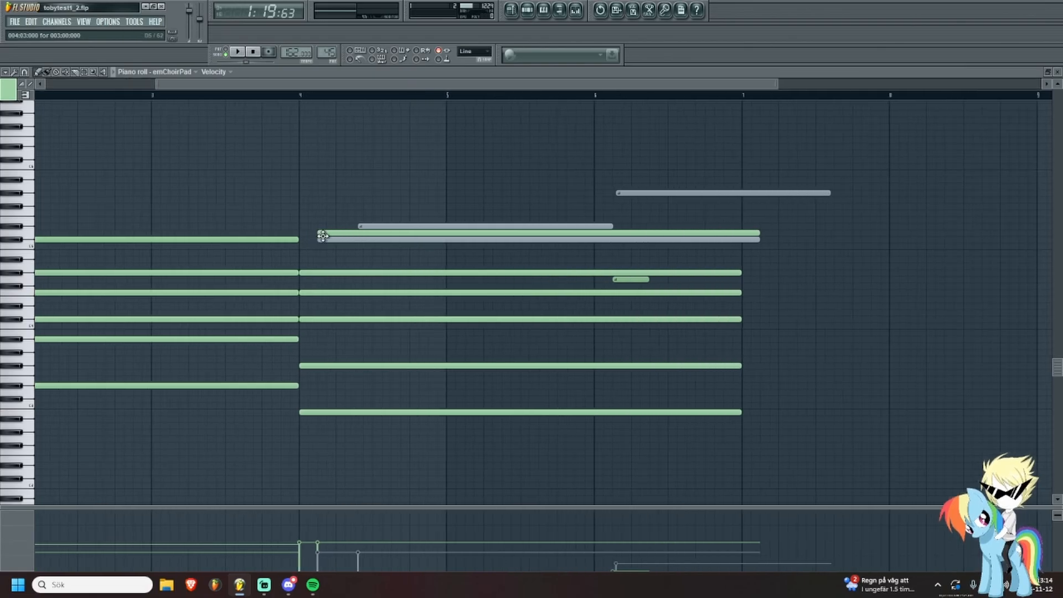
right_click(322, 234)
click(321, 234)
right_click(320, 233)
click(323, 234)
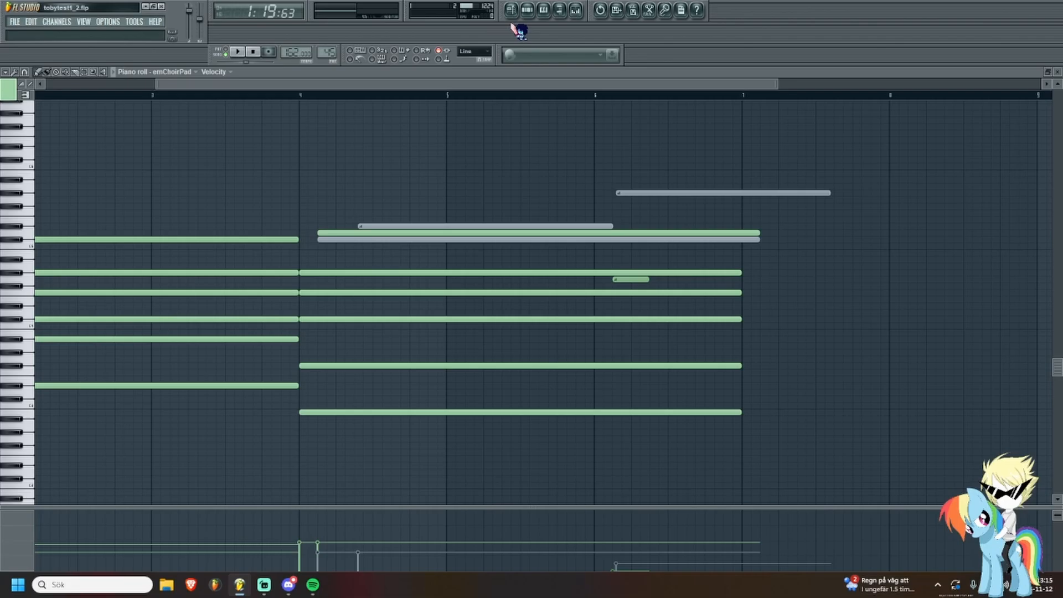
Undo the added note and unmute the three highest notes above the second choir chord.
key(ctrl+alt+z)
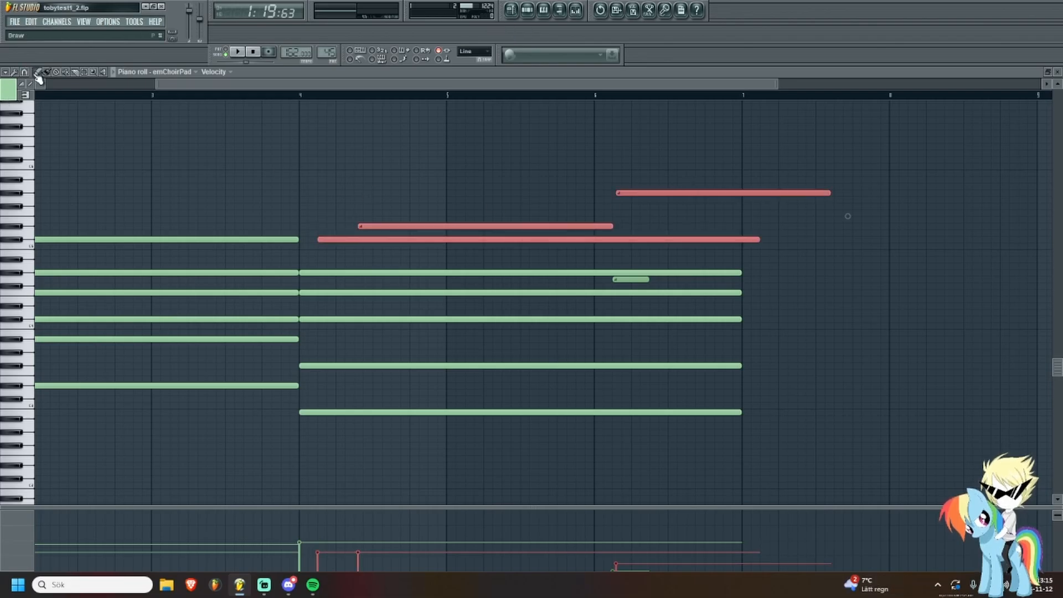
click(304, 98)
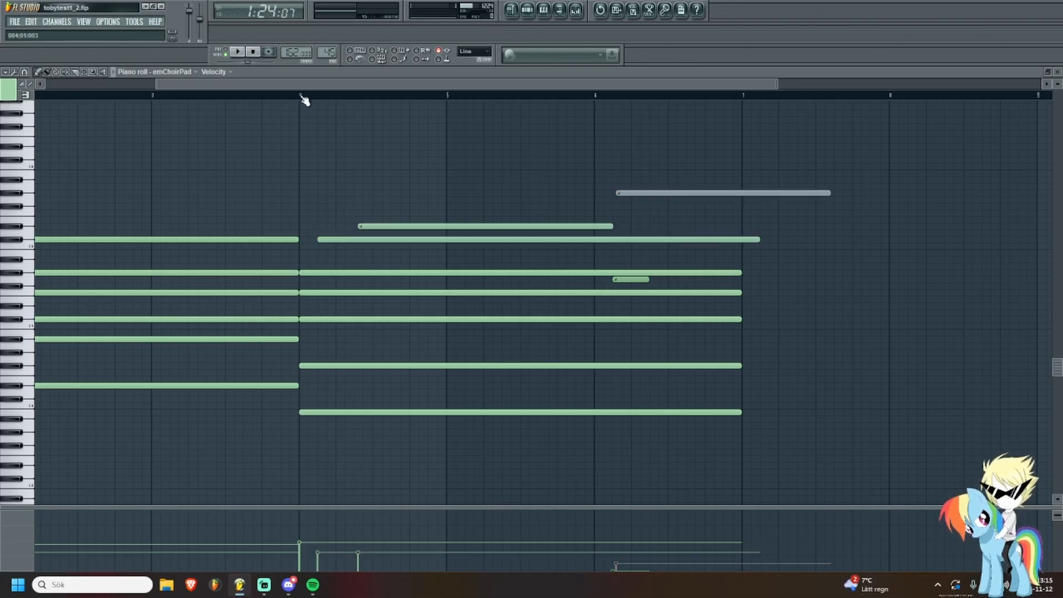
click(676, 192)
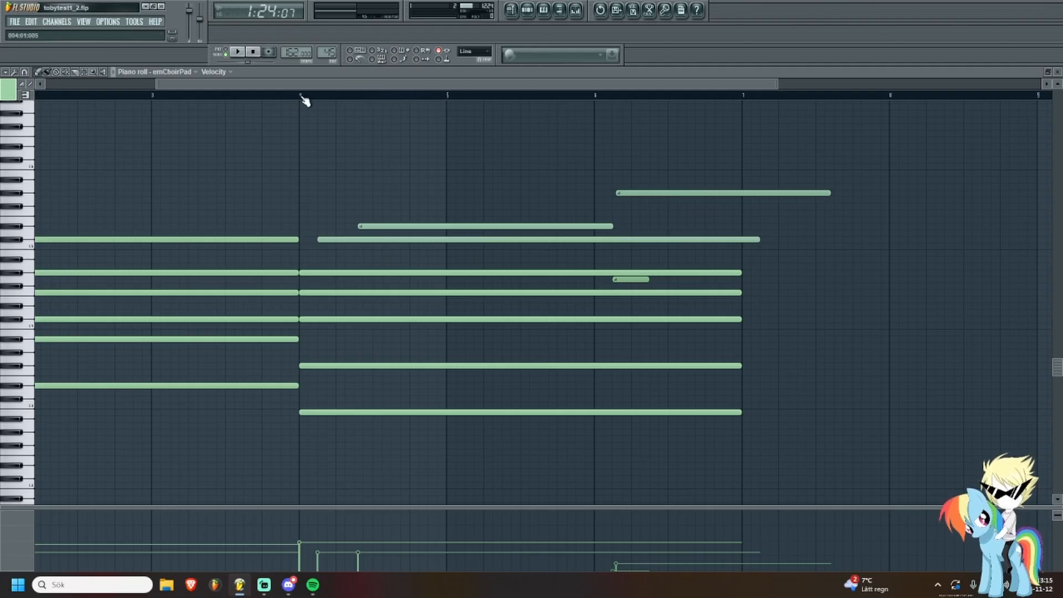
Play the choir pattern from bar 4 and return to the playlist.
key(space)
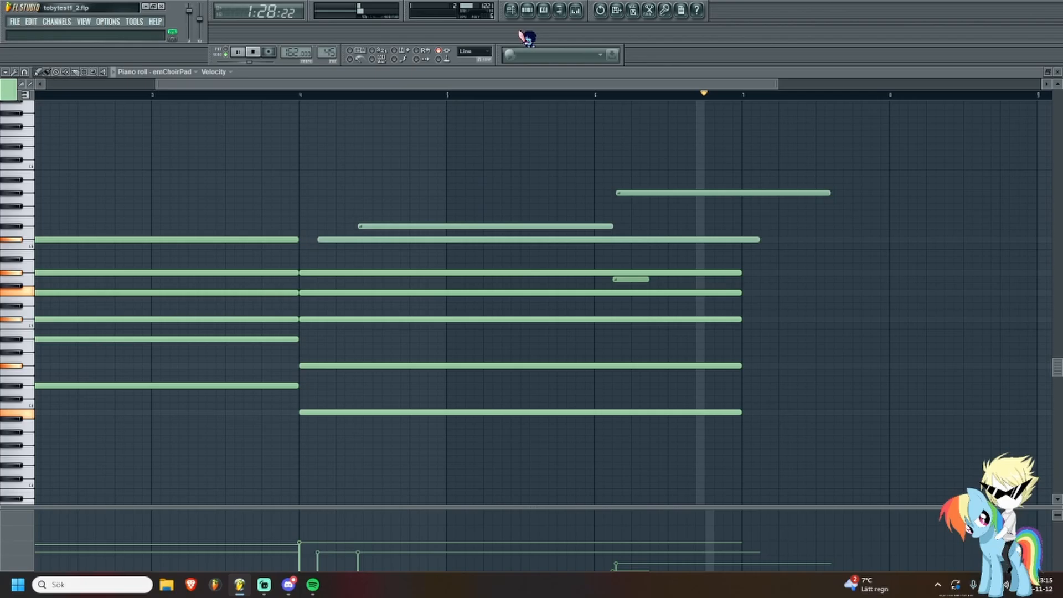
key(space)
click(512, 12)
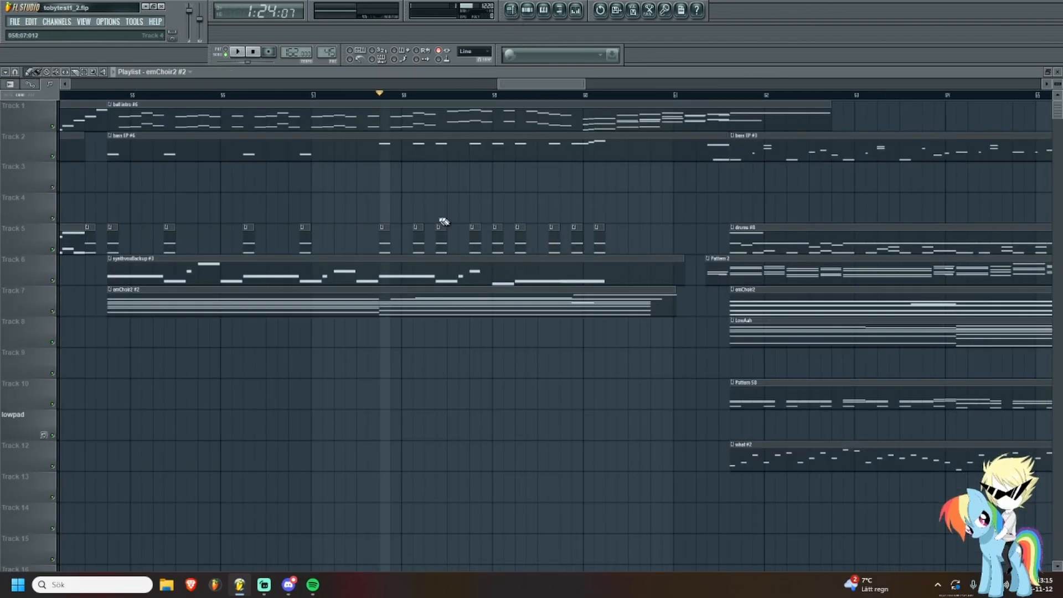
Mark the playlist range from bar 60 to the start of the bass EP #3 clip and clear the marking.
scroll(410, 202, down, 3)
scroll(413, 201, up, 4)
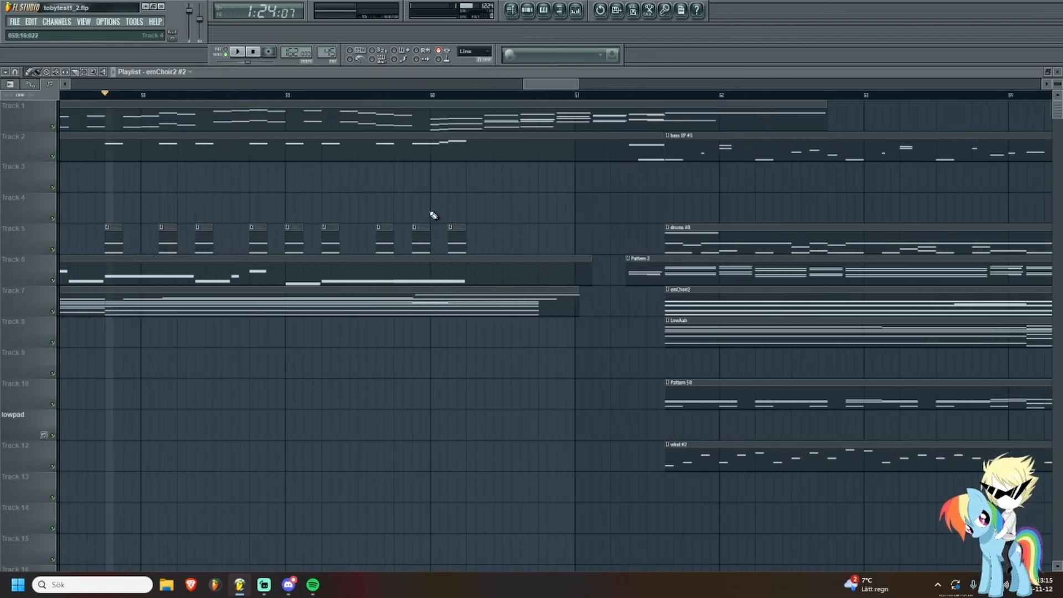
drag(320, 93, 540, 104)
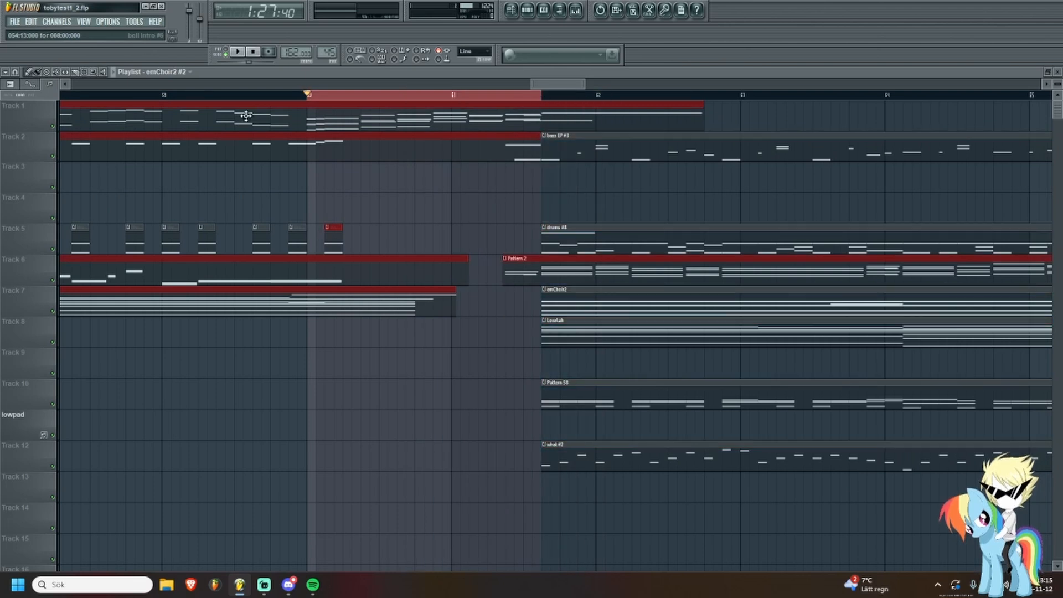
ctrl+click(312, 97)
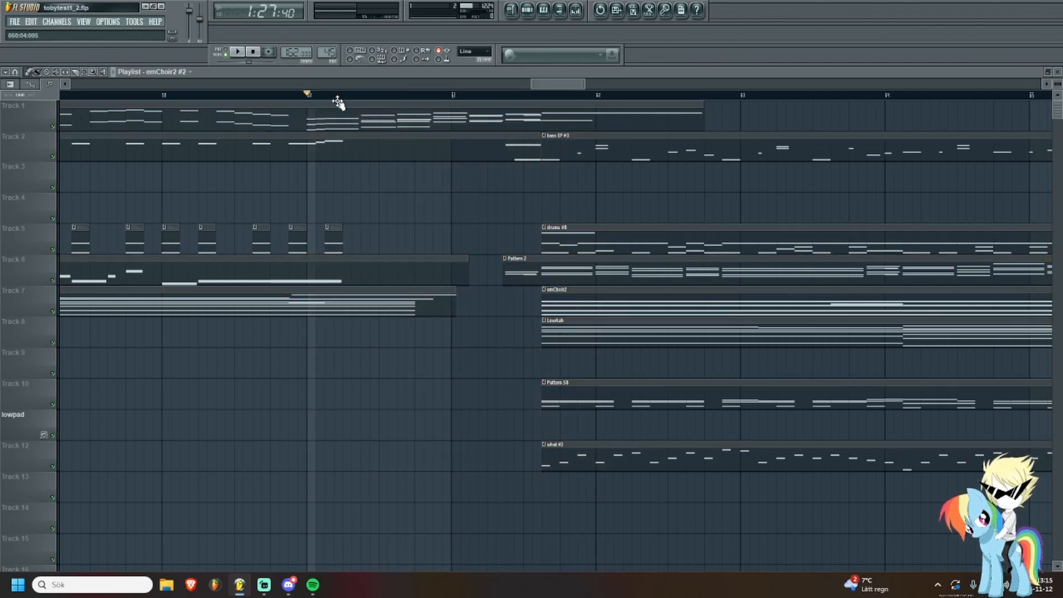
Open the bell intro #6 clip in the piano roll, examine its closing notes and return to the playlist.
double_click(390, 122)
scroll(357, 255, down, 4)
scroll(419, 379, up, 3)
scroll(443, 365, up, 1)
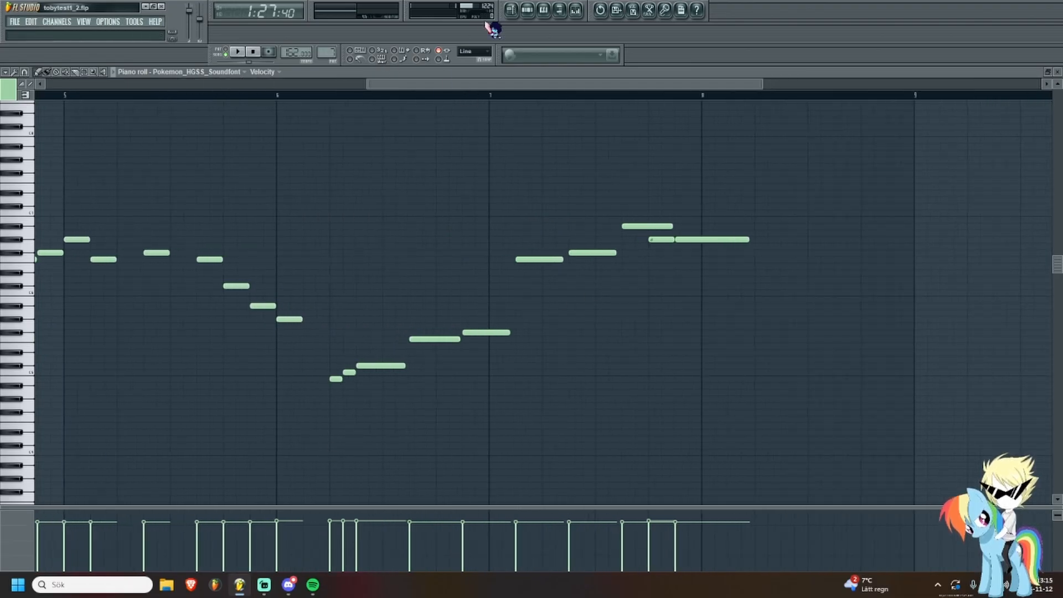
click(511, 10)
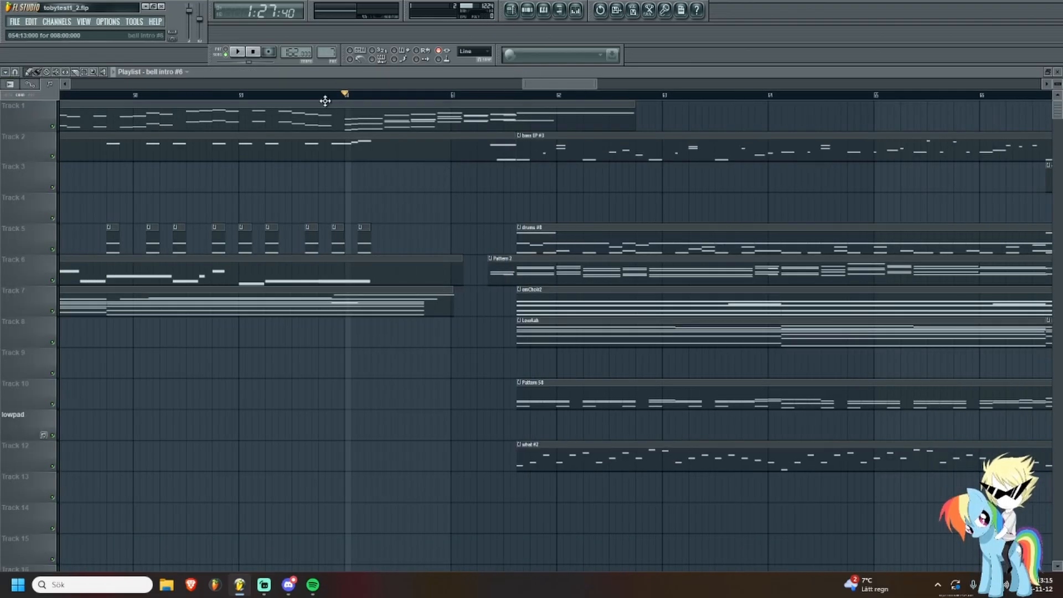
Play the arrangement from about bar 59 through the transition into the section with bass EP #3 and drums #8.
drag(317, 96, 267, 96)
key(space)
drag(461, 230, 441, 223)
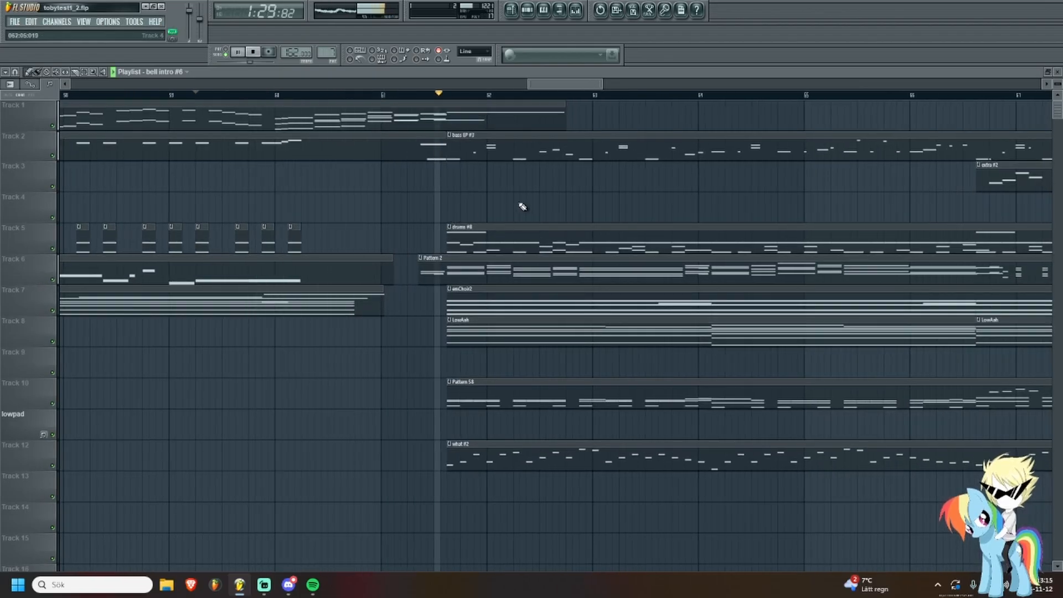
ctrl+scroll(498, 207, down, 2)
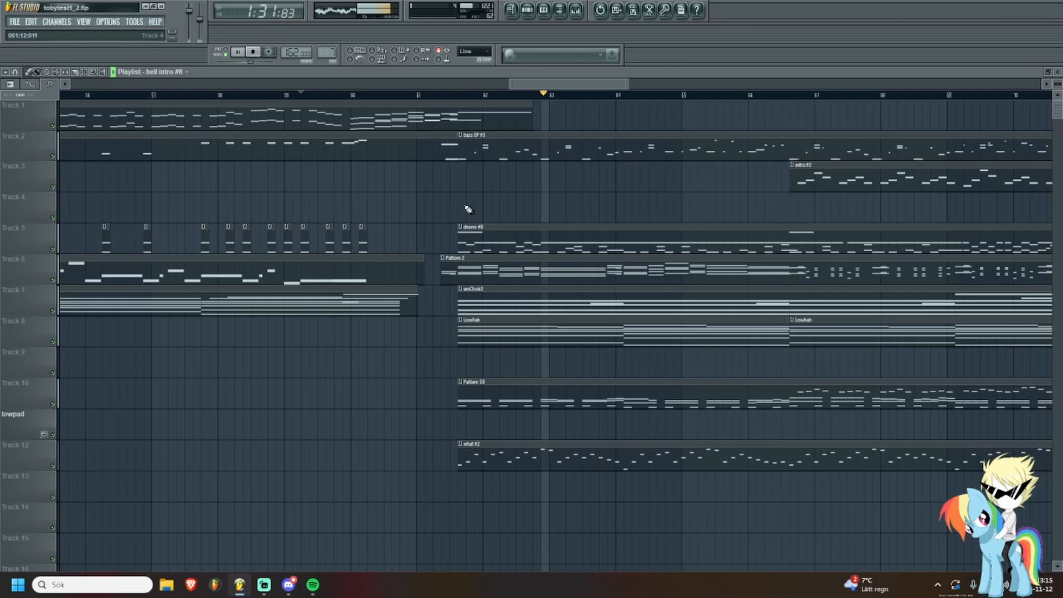
key(space)
Mark the transition from 060:01:000 to 061:13:000, and clear it by moving the playback position to just before bass EP #3.
ctrl+scroll(406, 202, up, 2)
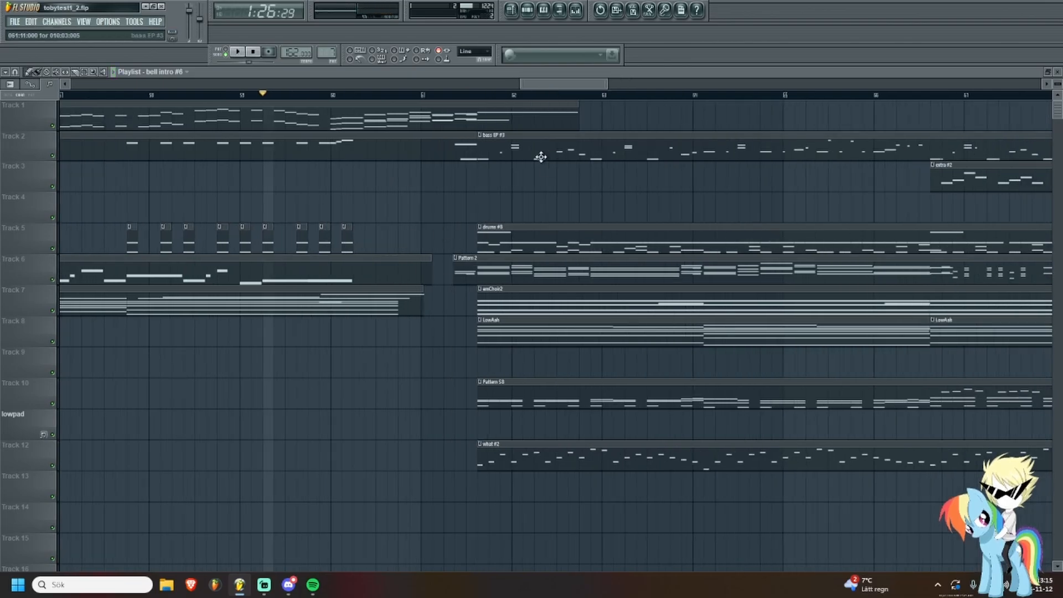
click(332, 96)
drag(332, 97, 487, 110)
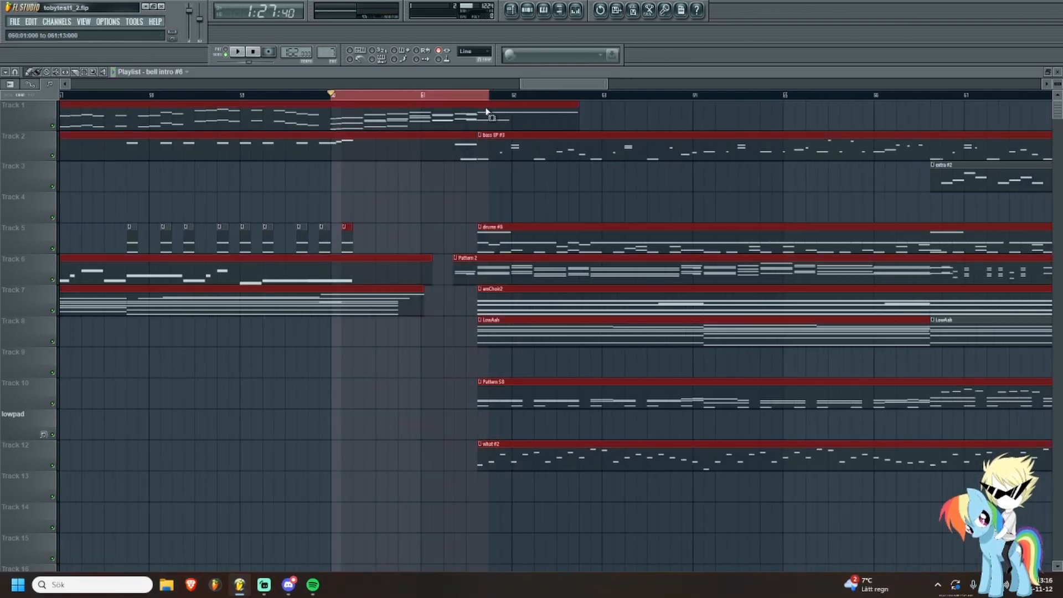
double_click(468, 96)
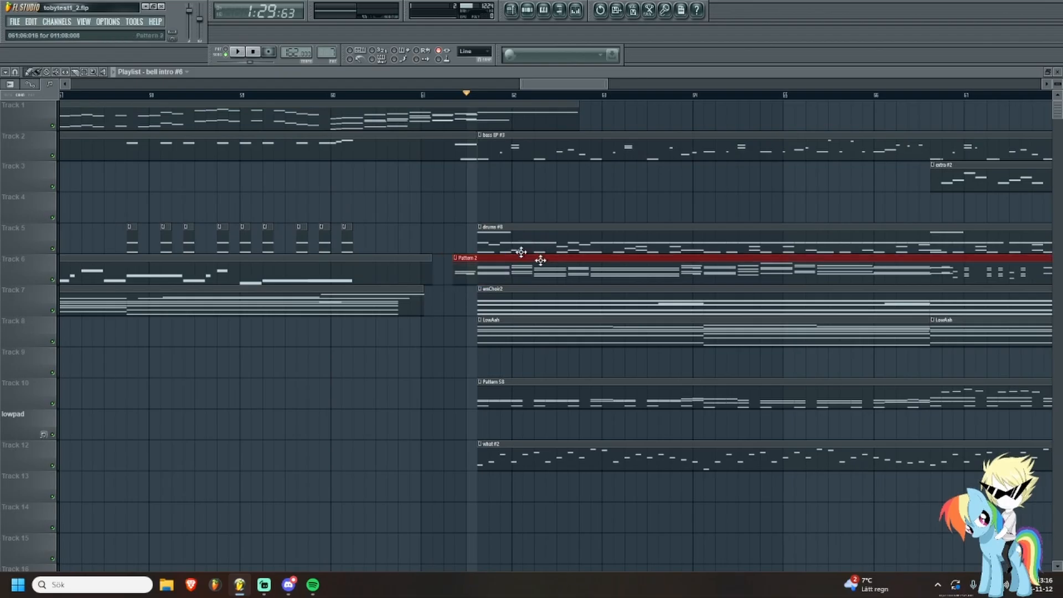
Solo Track 1 and play the bell part from about bar 59.
ctrl+scroll(474, 176, down, 2)
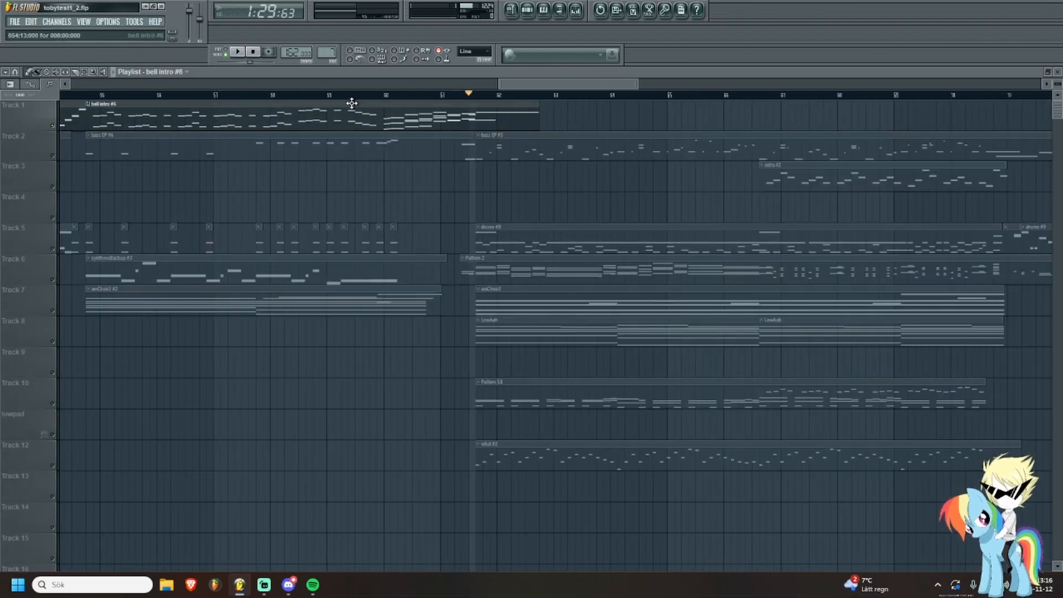
drag(380, 96, 327, 94)
ctrl+scroll(456, 213, up, 2)
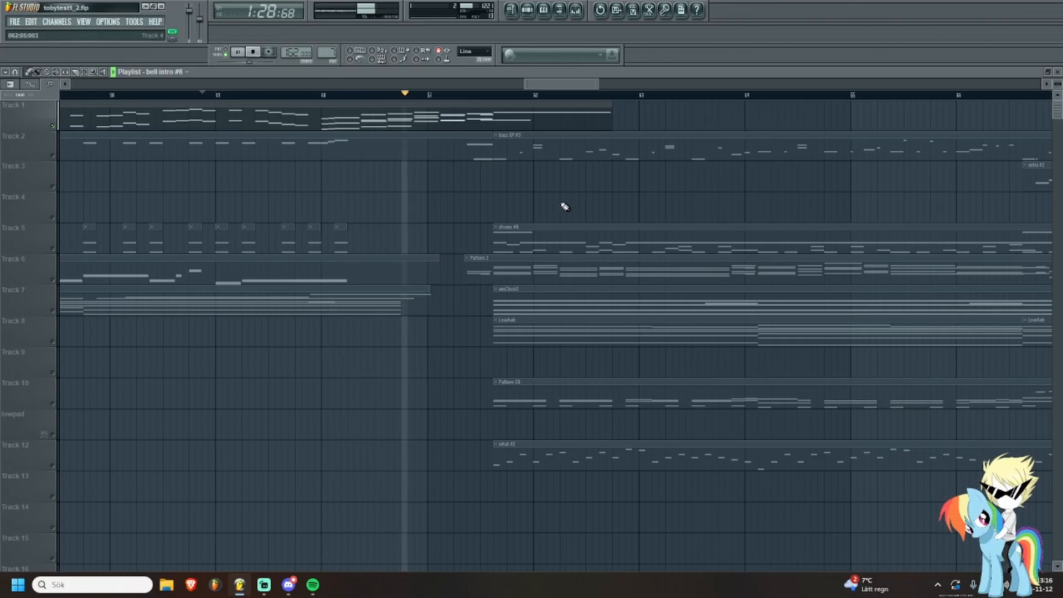
key(space)
Reopen the bell intro #6 clip in the piano roll and examine its melody from bar 4 to the end.
double_click(446, 120)
ctrl+scroll(445, 122, down, 3)
ctrl+scroll(255, 189, up, 3)
ctrl+scroll(428, 213, down, 2)
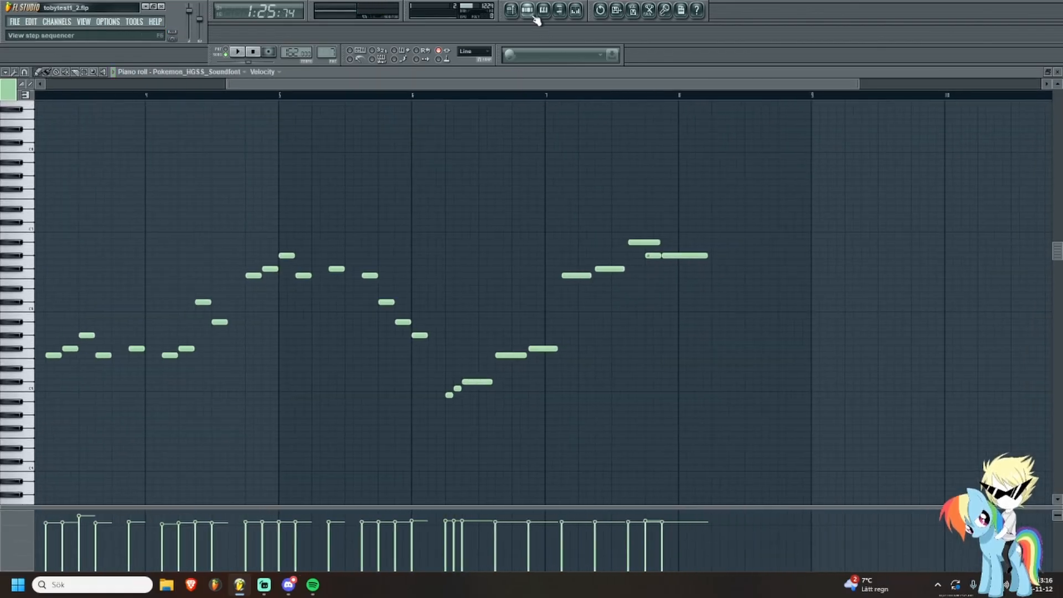
Inspect the instrument settings of the Touhou, SJO_Mellopad+ and Pokemon_HGSS soundfont channels used in bell intro #6.
key(F6)
click(549, 288)
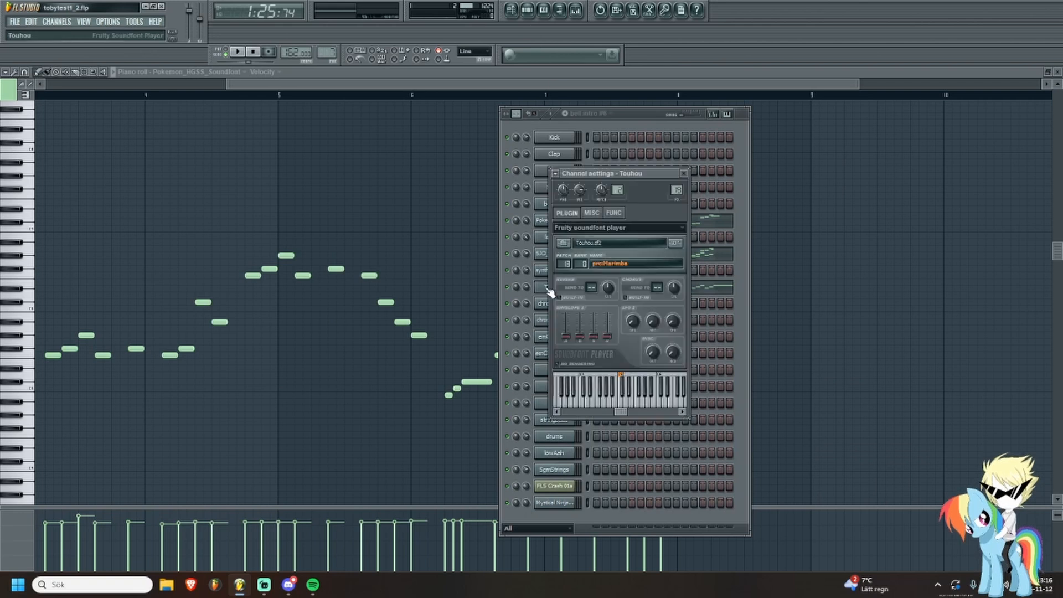
click(684, 173)
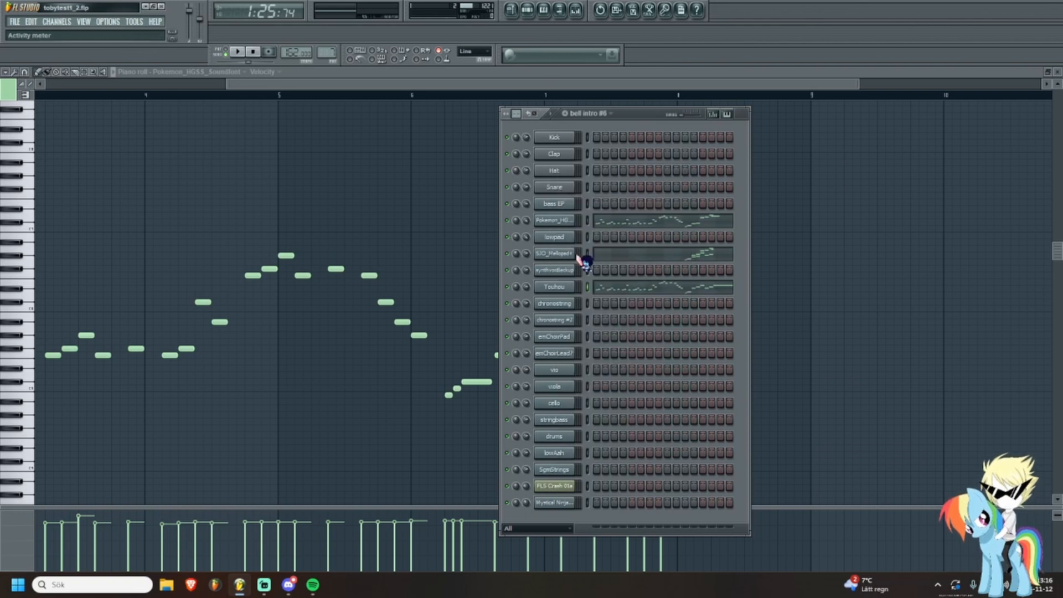
click(575, 255)
click(684, 173)
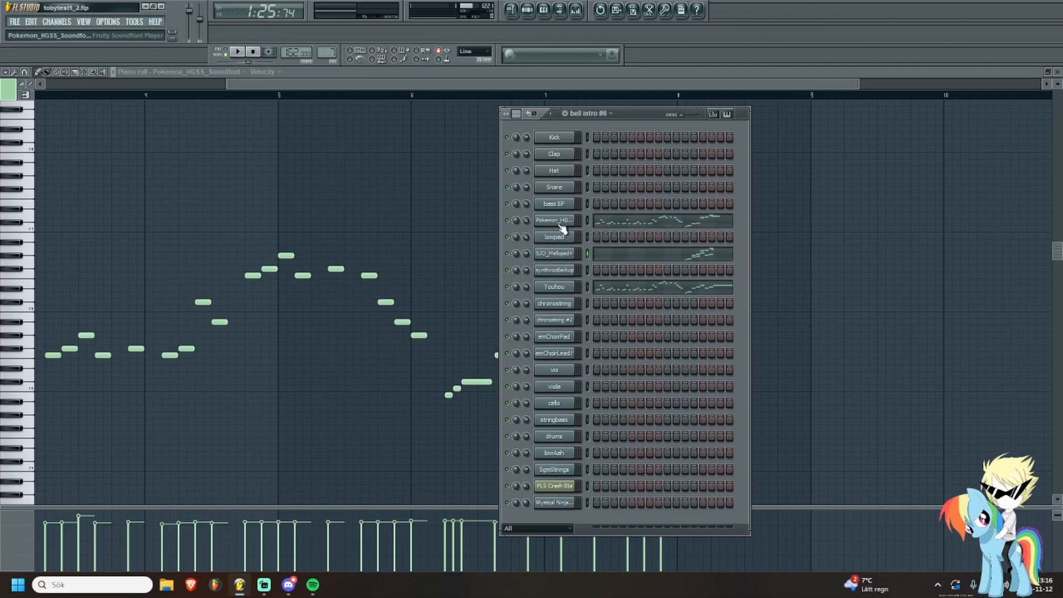
click(562, 222)
click(685, 174)
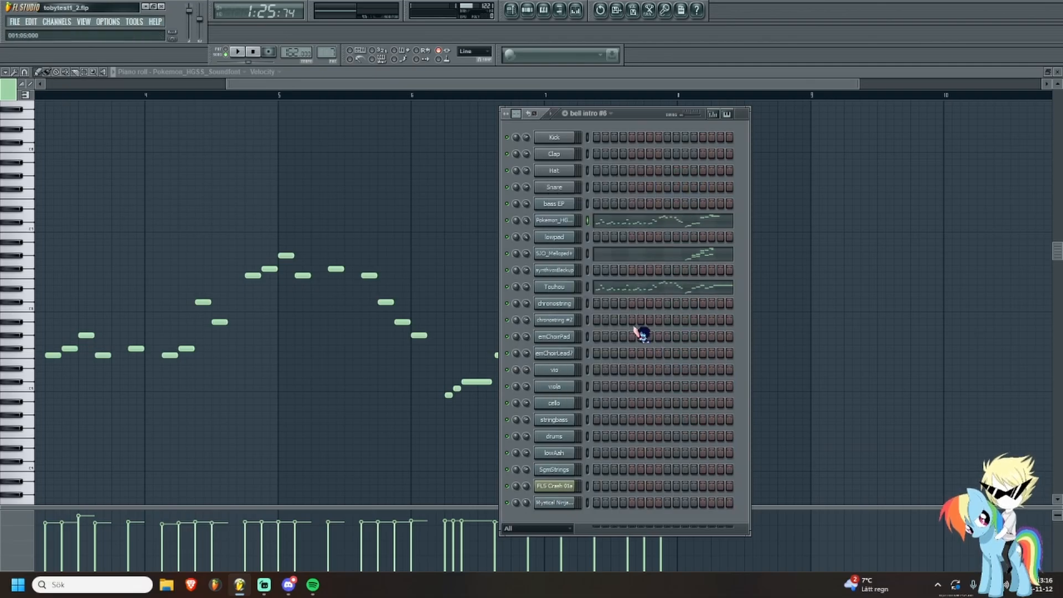
Play bell intro #6 from just before bar 6 and open the SJO_Mellopad+ notes in the piano roll during playback.
click(389, 95)
key(space)
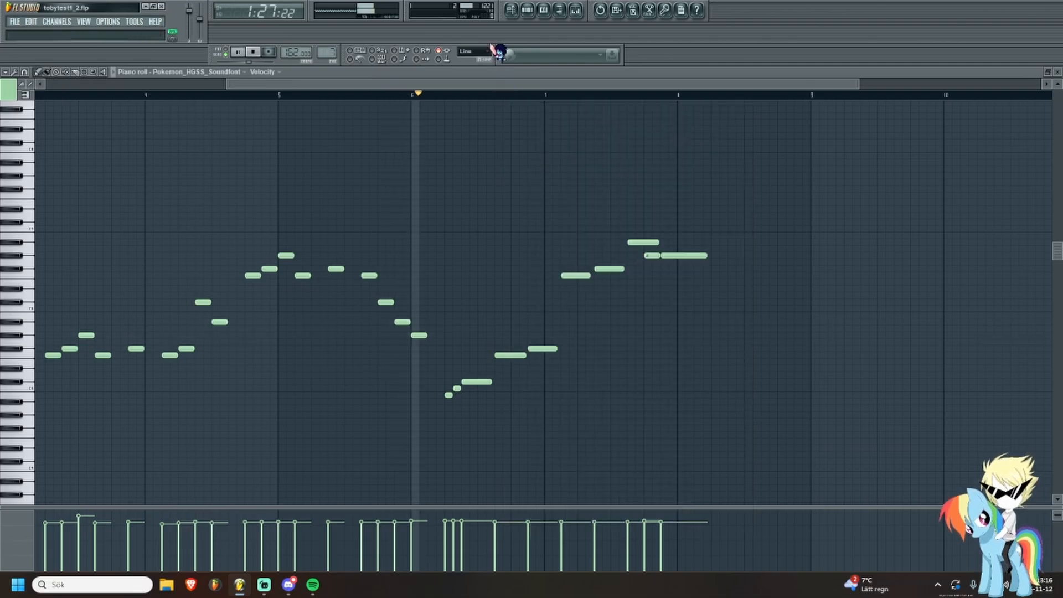
click(528, 12)
click(672, 254)
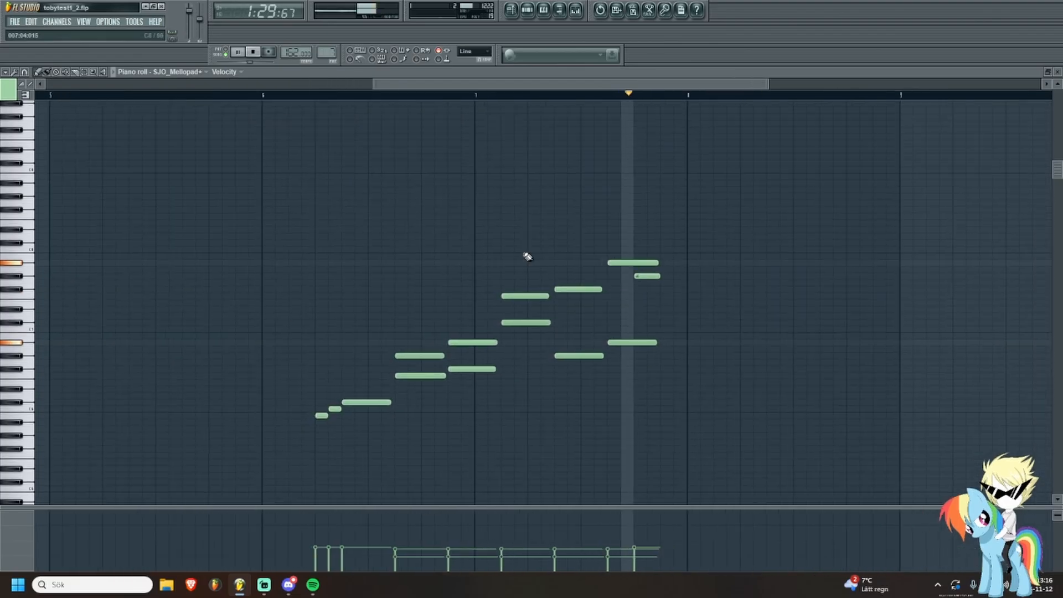
key(space)
Return to the playlist and open the Pattern 2 clip on Track 6 in the piano roll.
click(511, 11)
scroll(534, 290, up, 2)
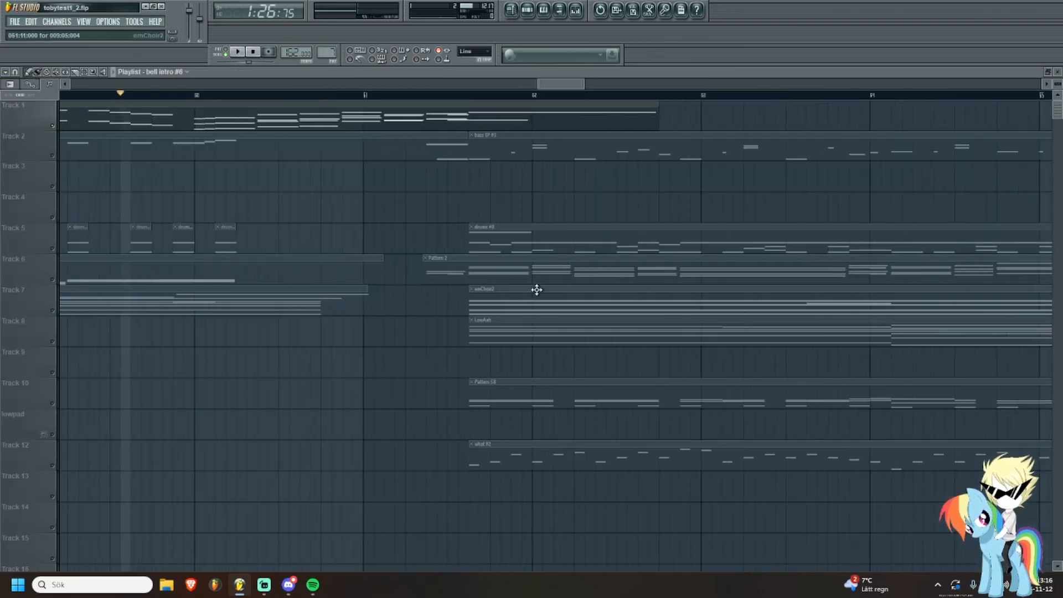
drag(431, 213, 349, 233)
double_click(64, 288)
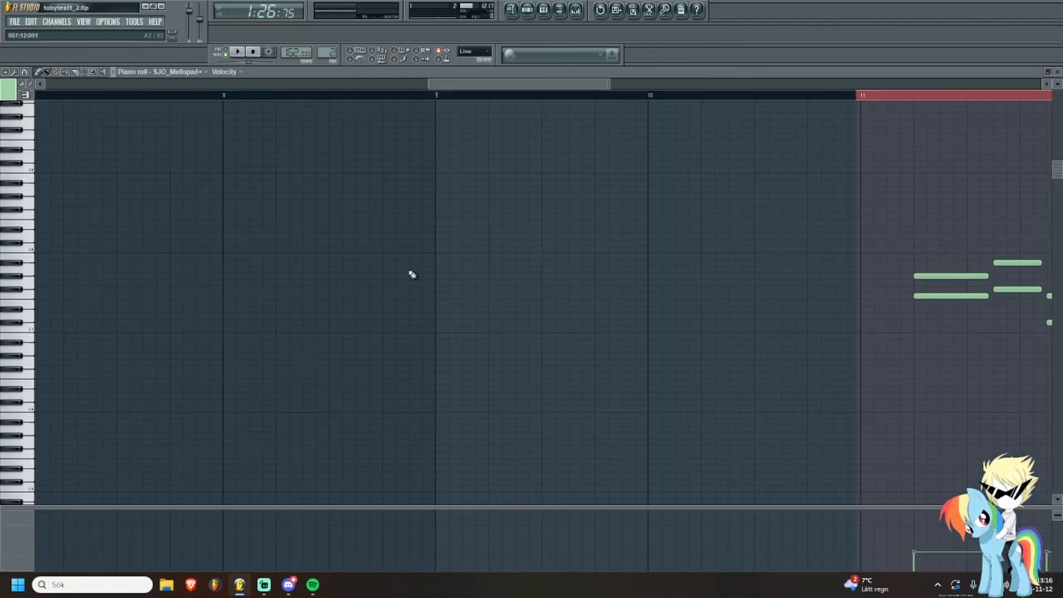
Inspect the instrument settings of the backup synth and SJO_Mellopad+ channels in Pattern 2.
click(527, 10)
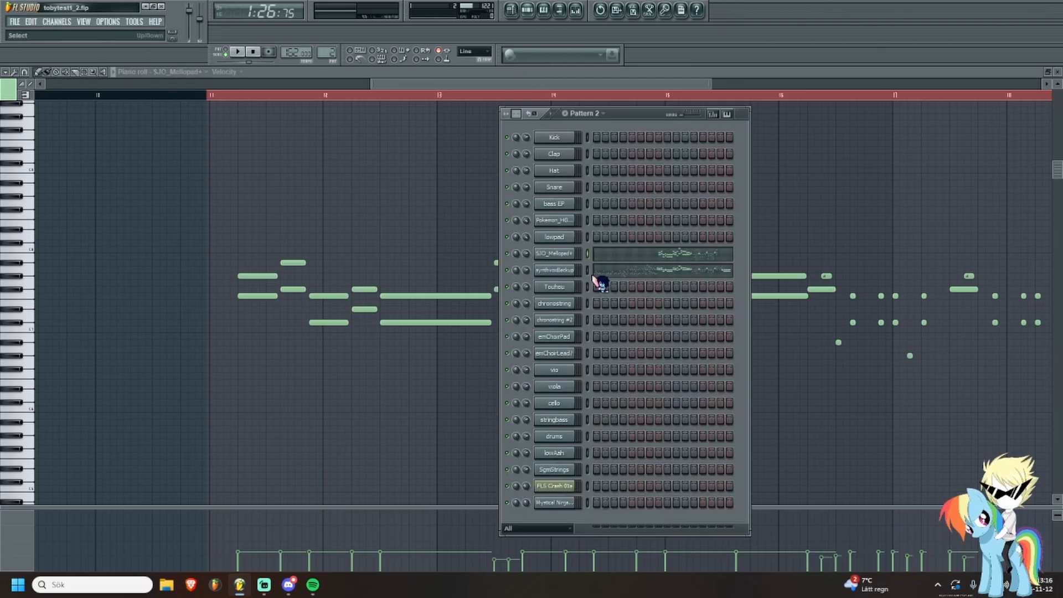
click(559, 270)
click(685, 174)
click(556, 254)
click(683, 173)
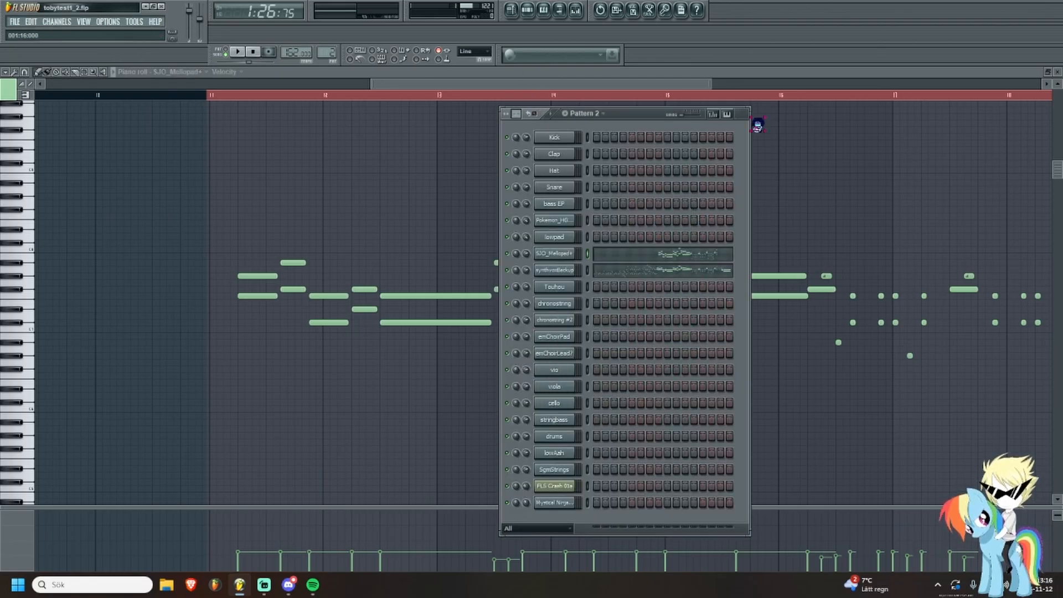
Return to the playlist and play the transition into the Pattern 2 clip with only Tracks 1 and 6 audible.
click(511, 10)
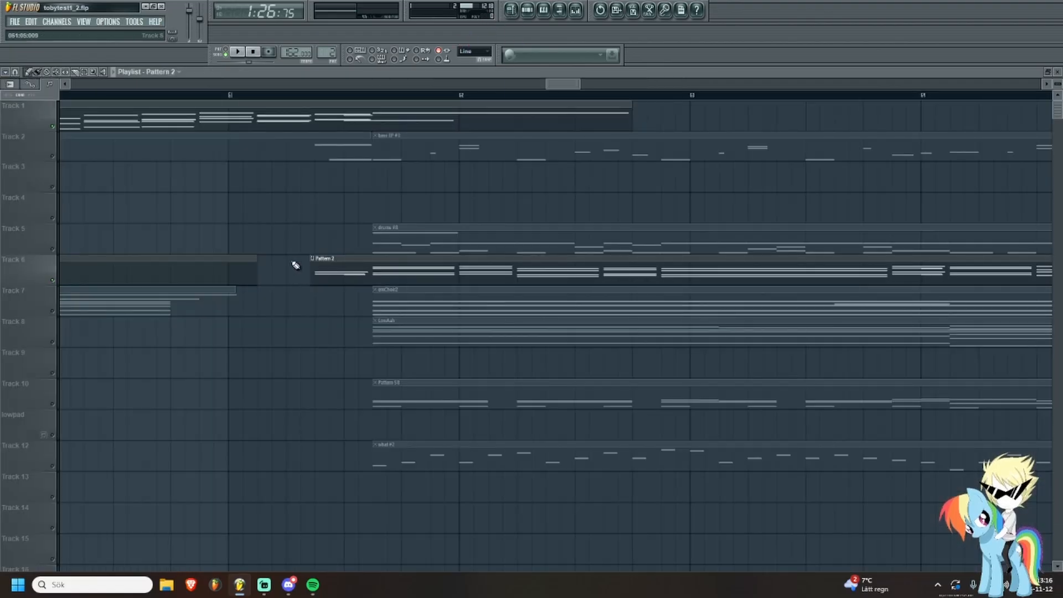
scroll(362, 174, down, 2)
drag(136, 96, 485, 105)
click(365, 95)
click(486, 96)
key(space)
scroll(355, 278, up, 1)
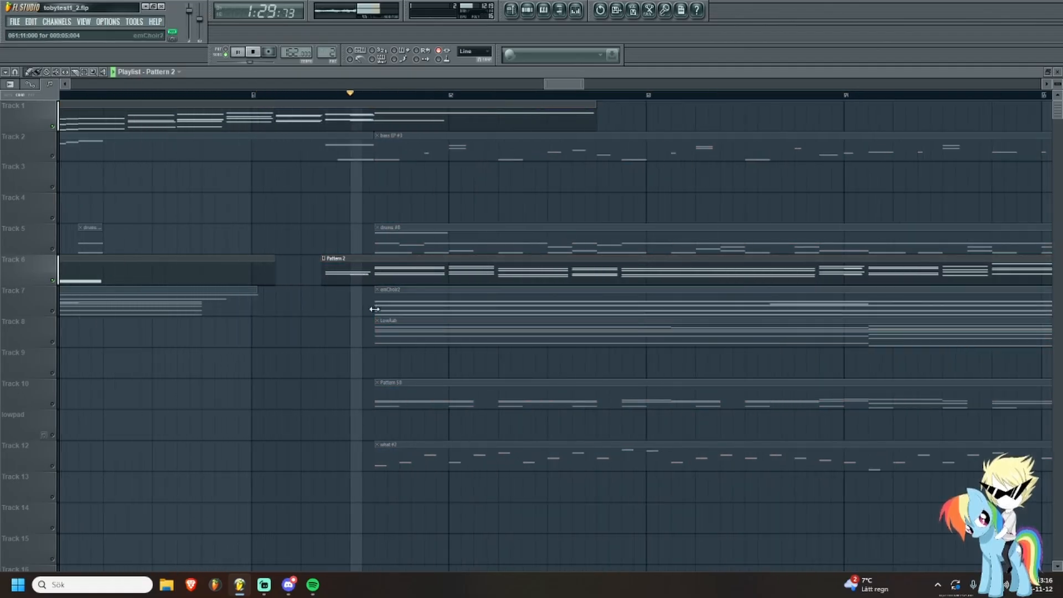
Compare the start of the Pattern 2 section with Track 1 muted and unmuted alongside Track 6.
click(322, 97)
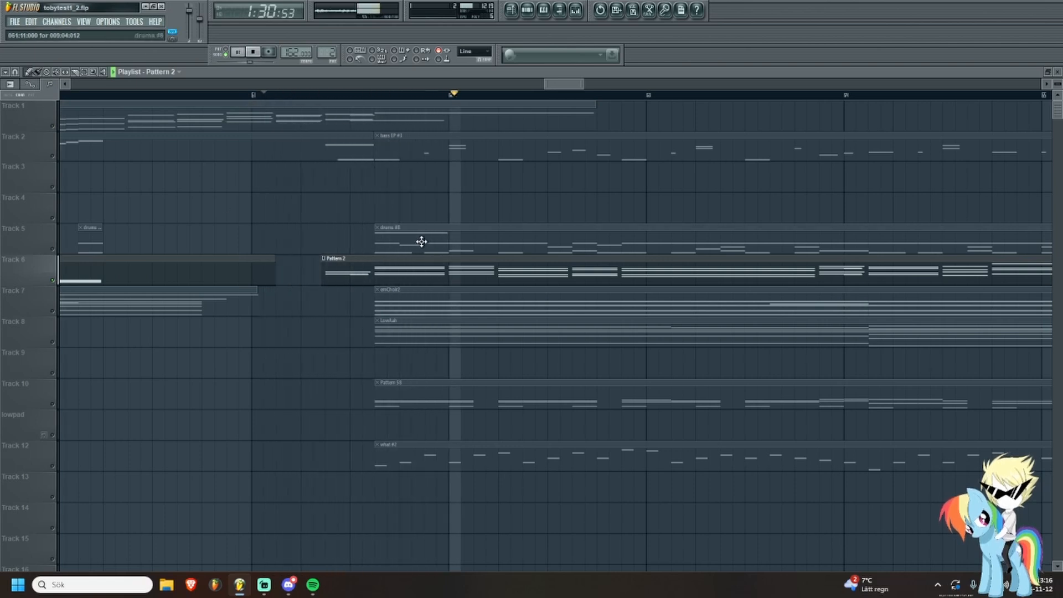
key(space)
click(53, 126)
key(space)
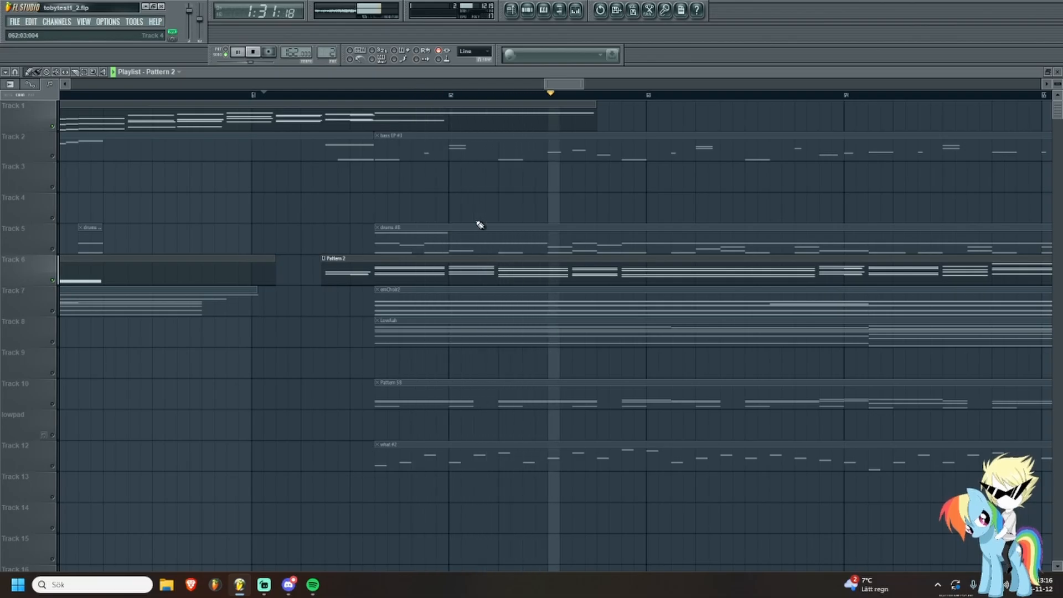
scroll(457, 262, down, 1)
scroll(458, 262, down, 2)
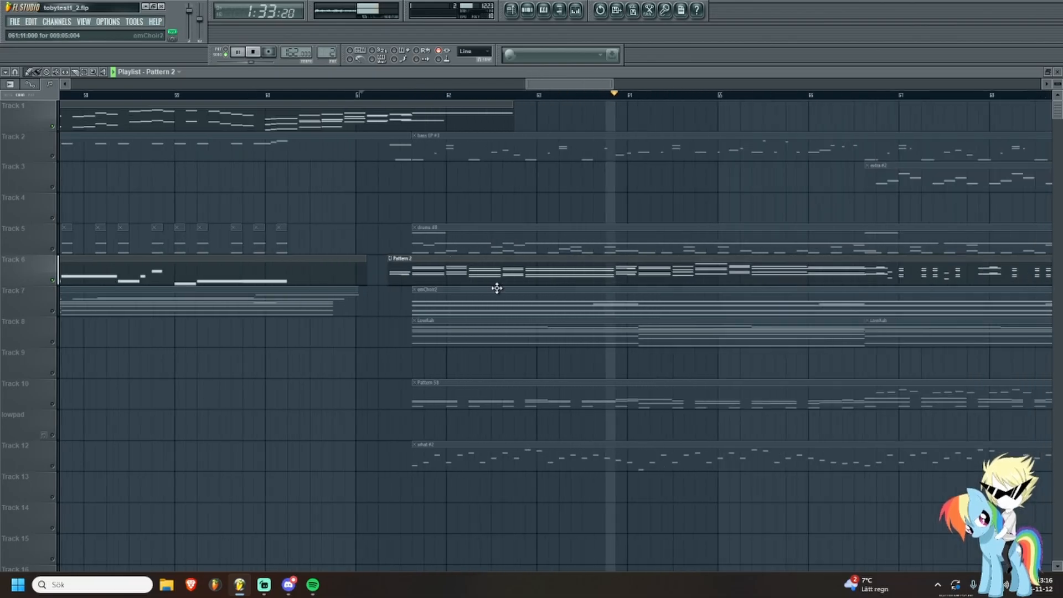
key(space)
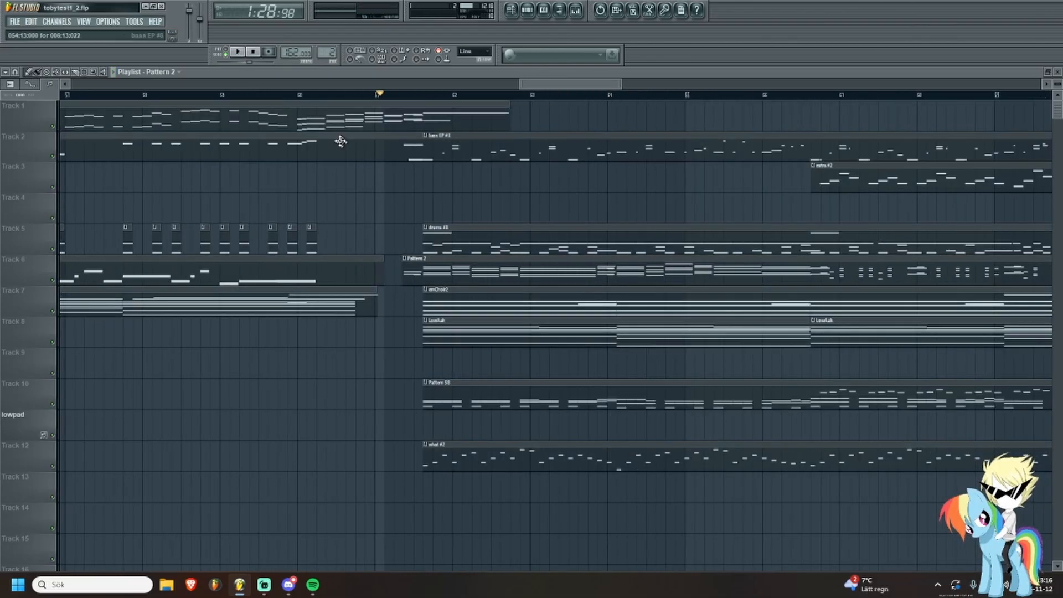
Play the whole Pattern 2 section with all tracks audible, starting just before bar 60.
click(280, 97)
drag(520, 210, 330, 233)
key(space)
scroll(330, 232, down, 3)
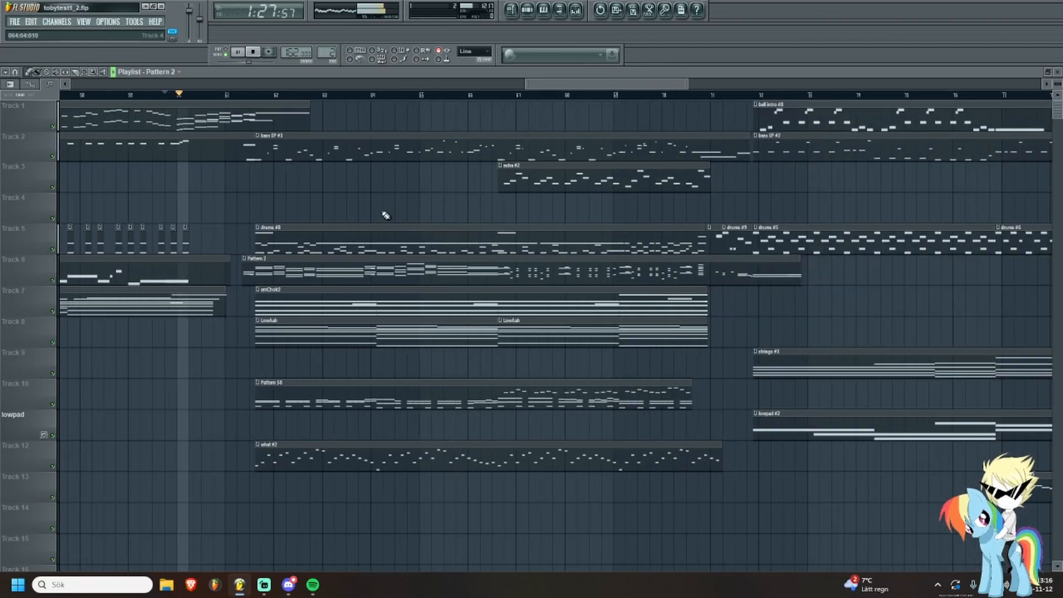
scroll(387, 213, up, 2)
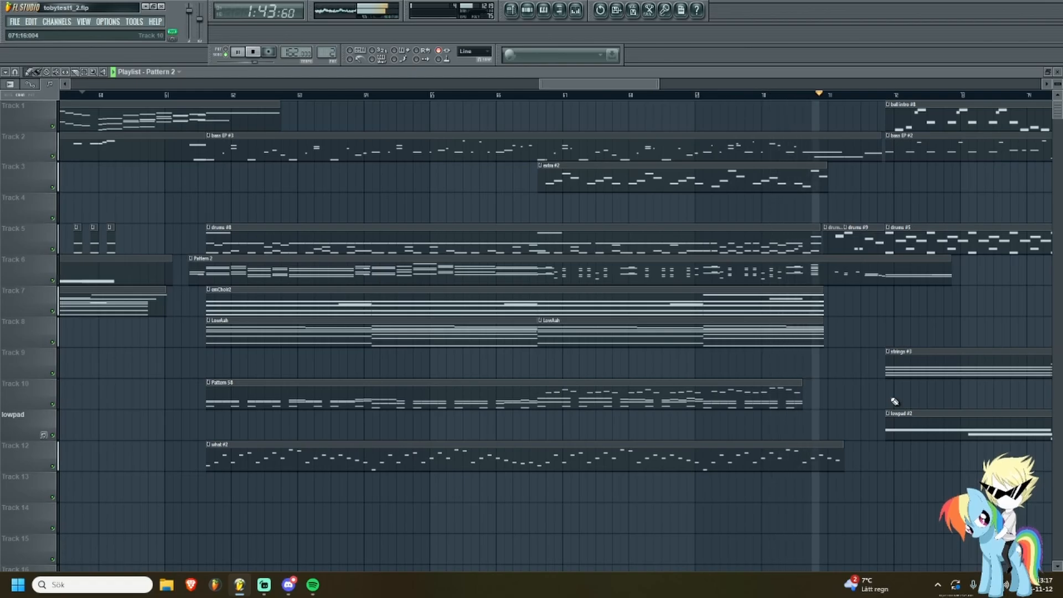
key(space)
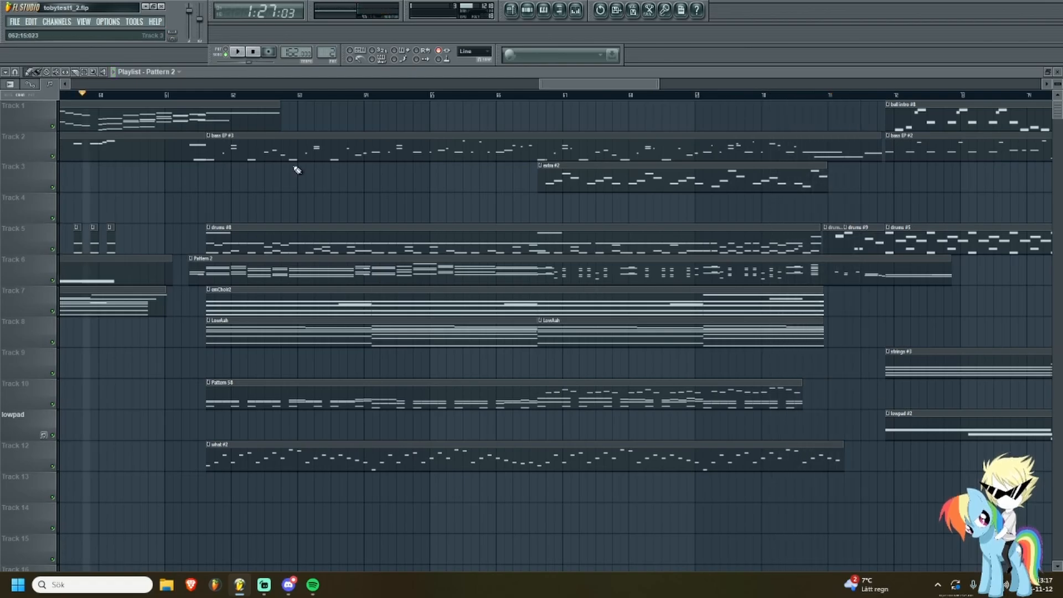
Solo Track 2 and play the bass EP #3 clip from its start.
scroll(281, 189, up, 2)
scroll(266, 204, down, 2)
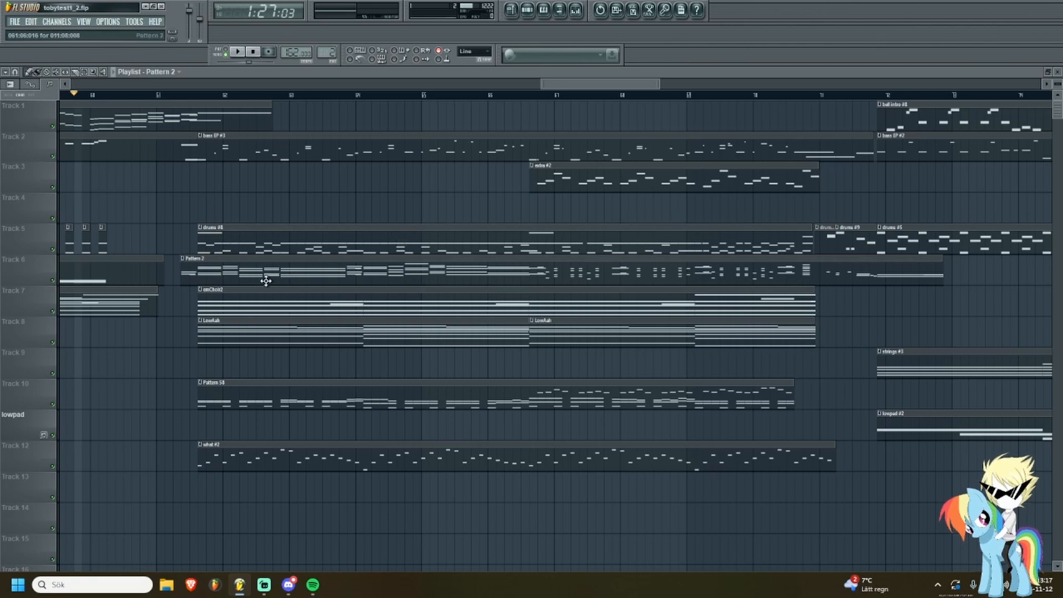
scroll(282, 225, up, 2)
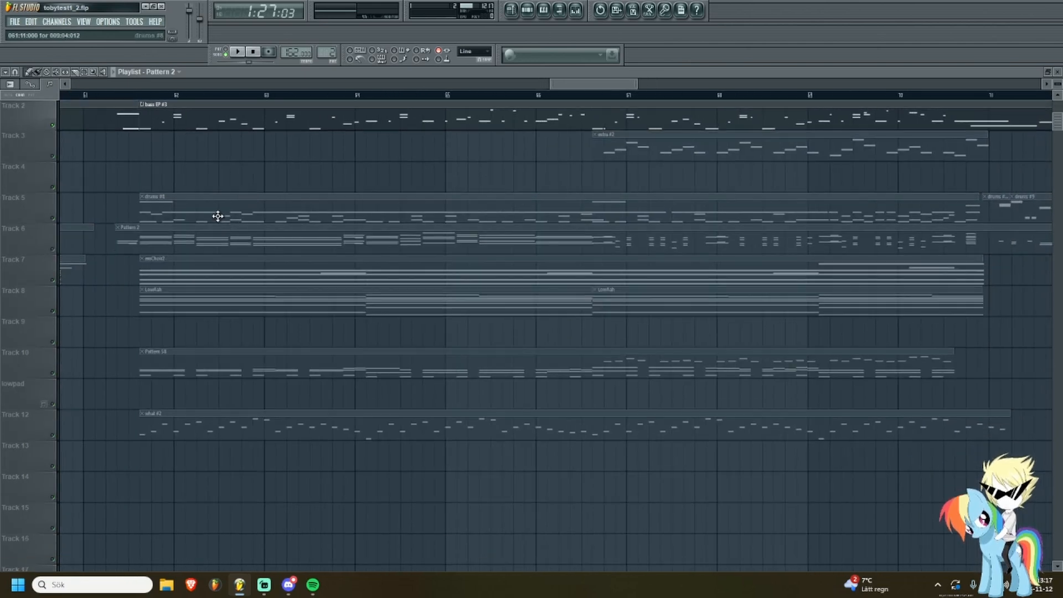
drag(212, 232, 212, 233)
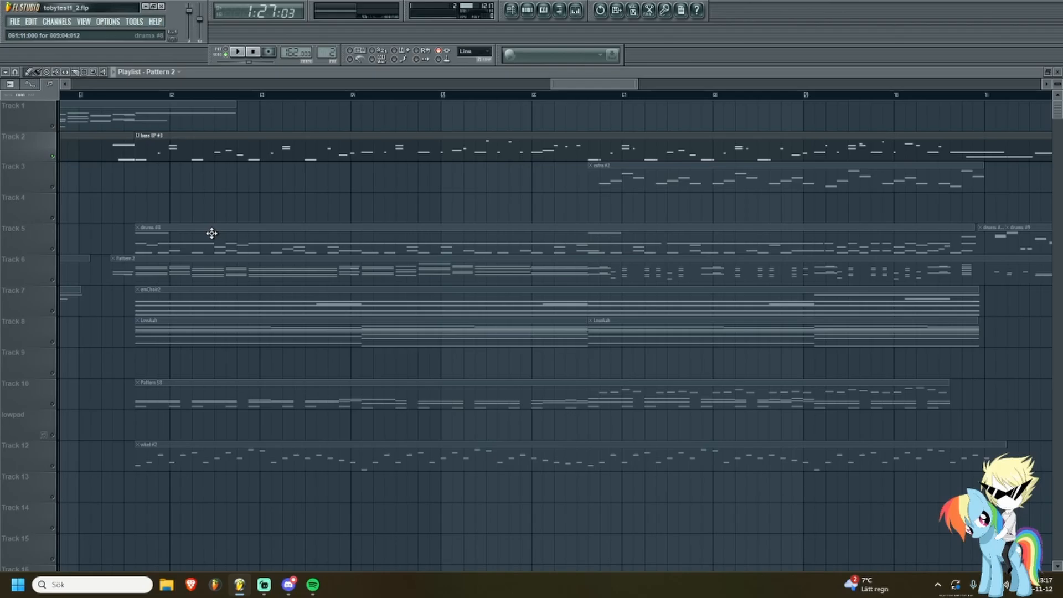
scroll(281, 206, down, 2)
scroll(265, 191, up, 2)
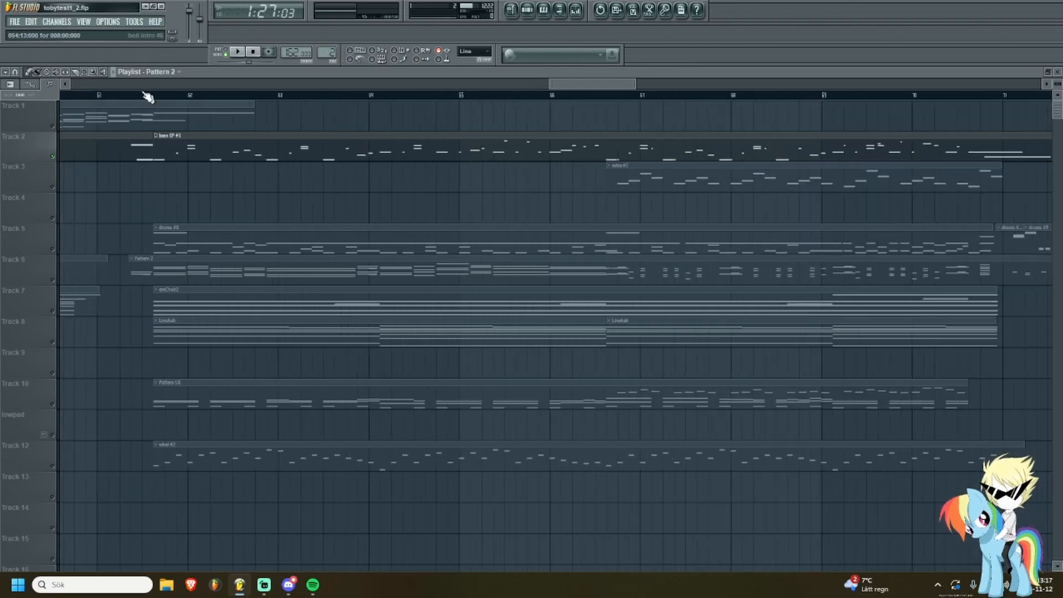
key(space)
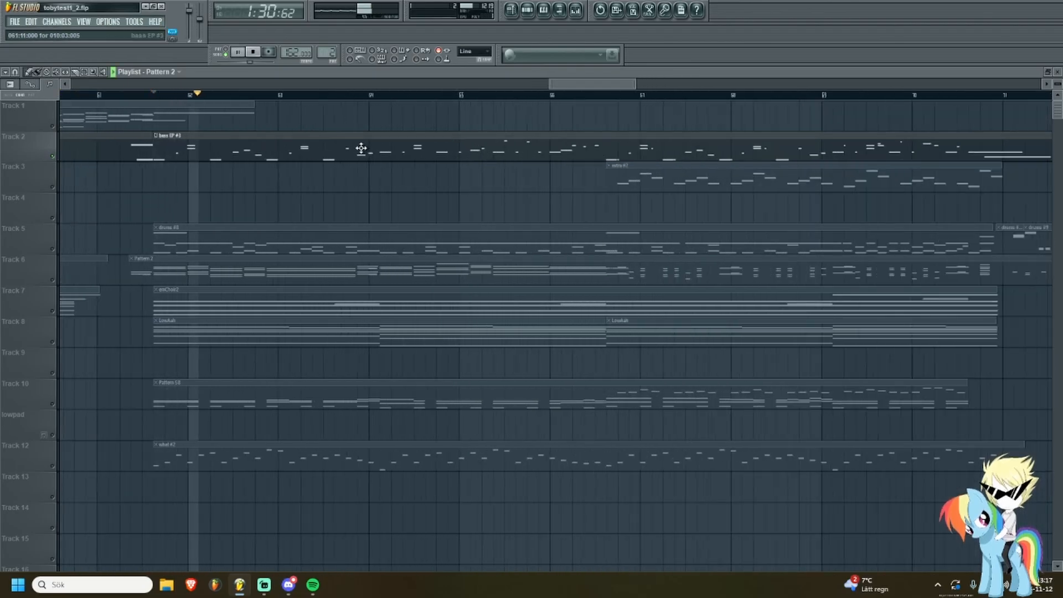
Unmute the drums on Track 5 during playback, and add the choir and LowAah clips on Tracks 7 and 8.
click(57, 252)
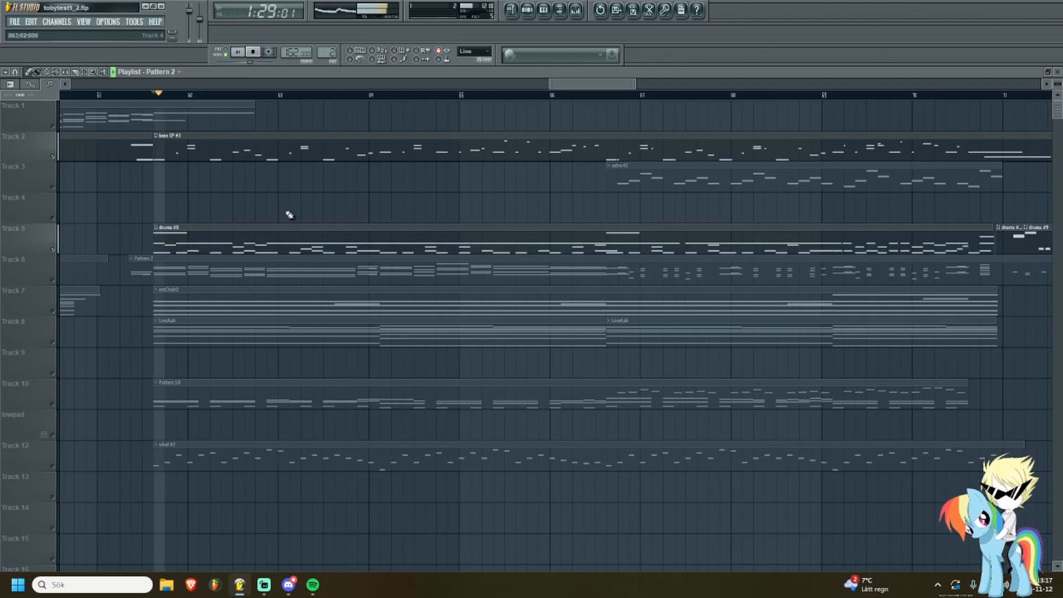
key(space)
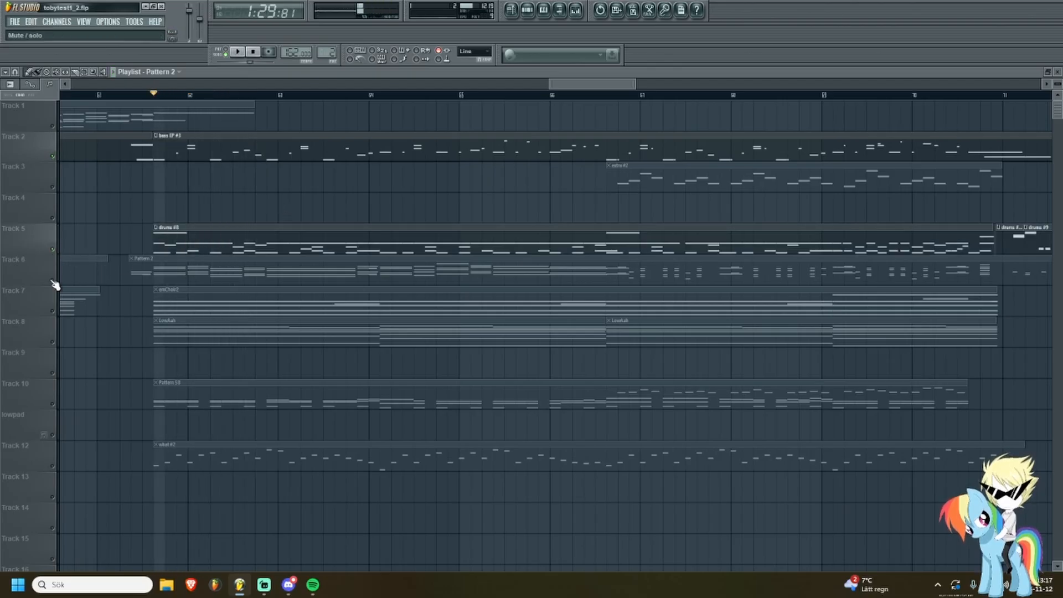
scroll(234, 308, down, 2)
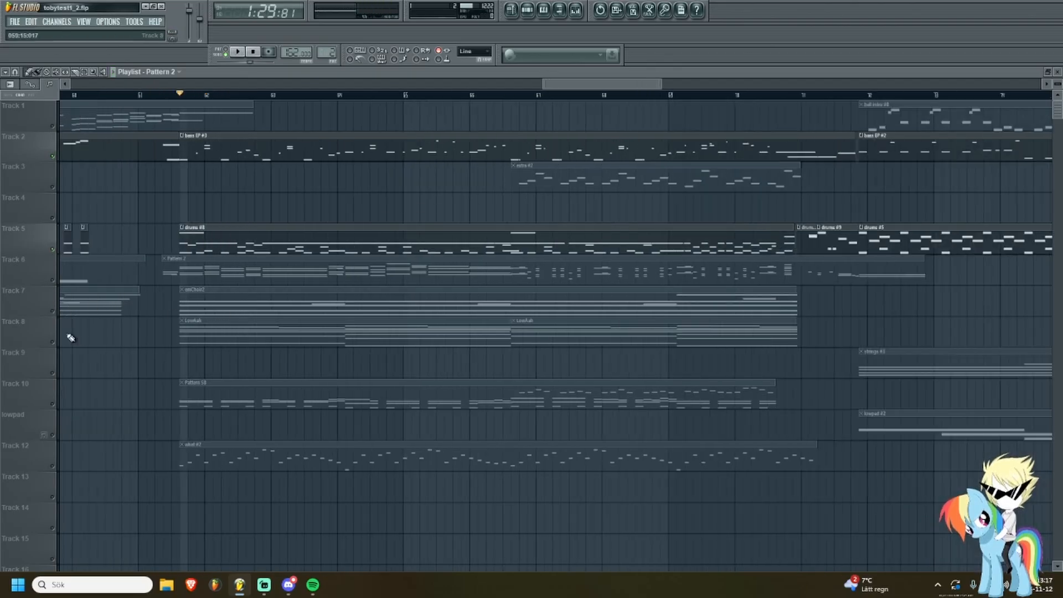
scroll(276, 342, down, 3)
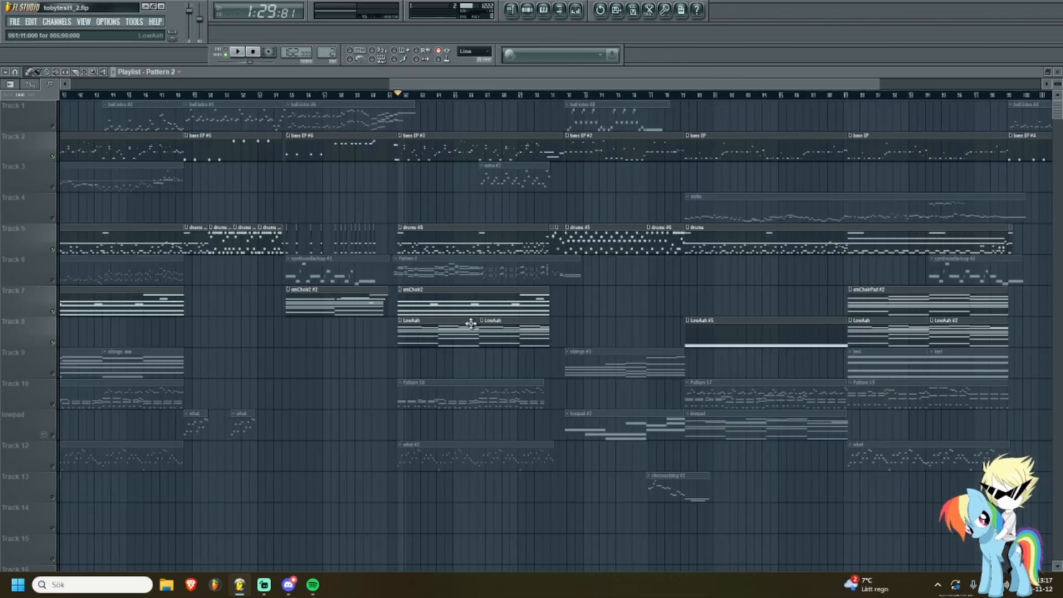
Play the earlier emChoir2 section from about bar 38 with the same tracks, and return to the Pattern 2 section.
drag(302, 371, 479, 354)
drag(294, 316, 455, 335)
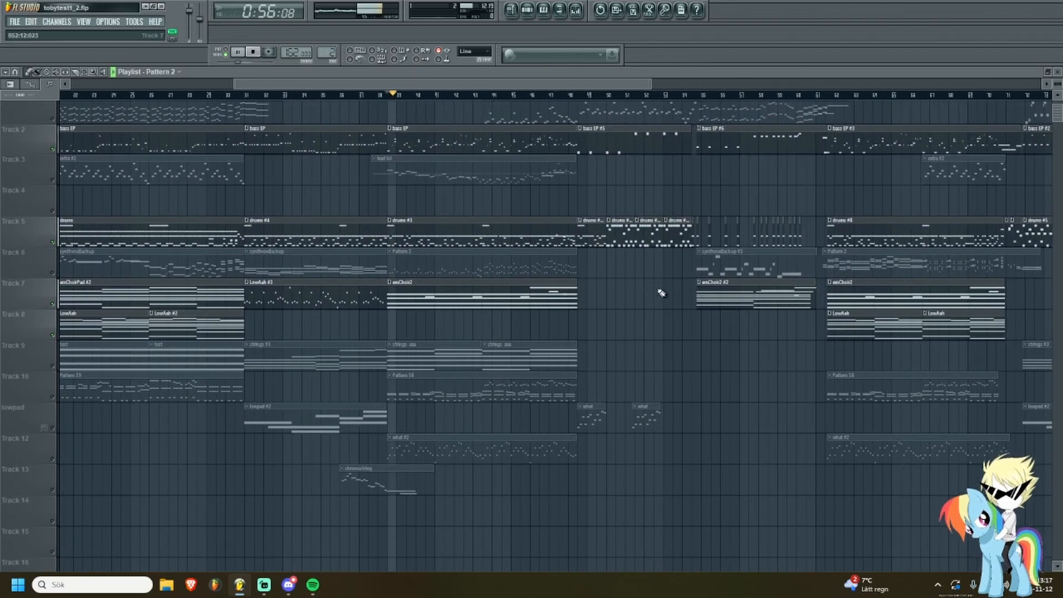
key(space)
drag(661, 293, 355, 311)
scroll(558, 310, up, 4)
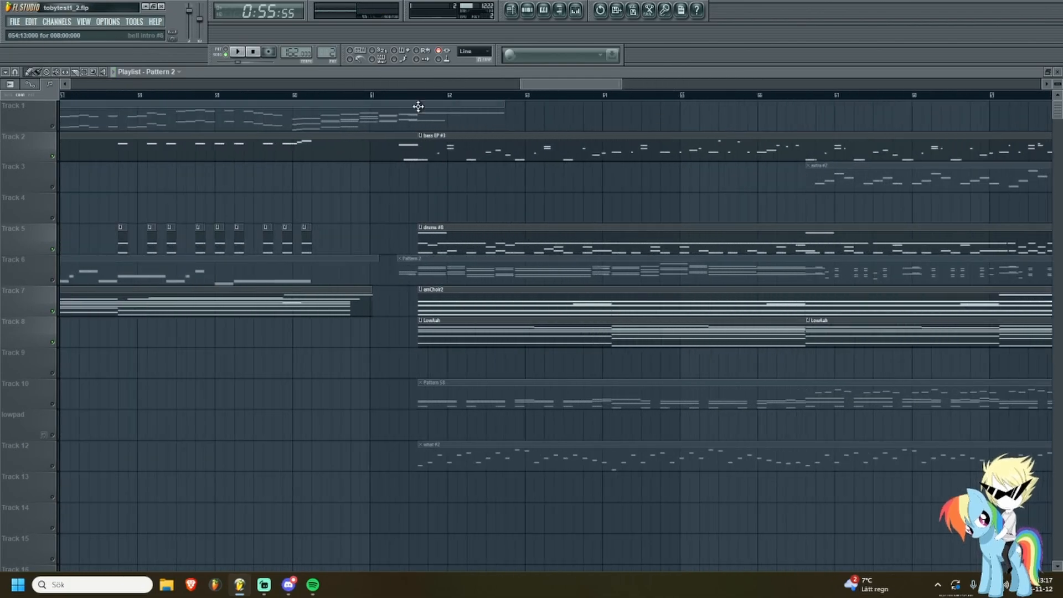
Open the LowAah clip on Track 8 in the piano roll, play it, and return to the playlist.
double_click(455, 335)
scroll(439, 327, down, 2)
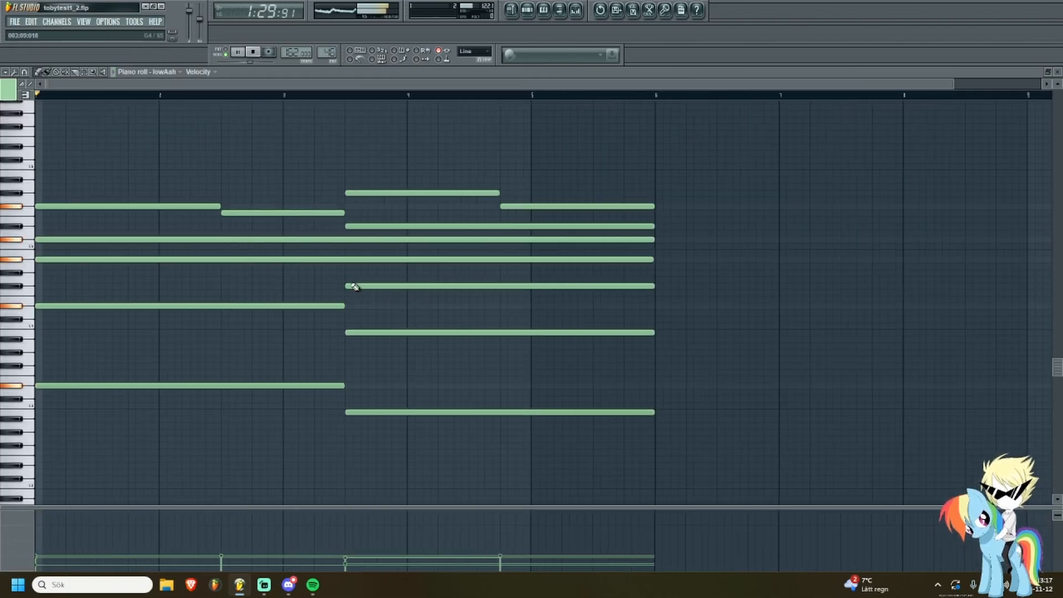
key(space)
click(510, 10)
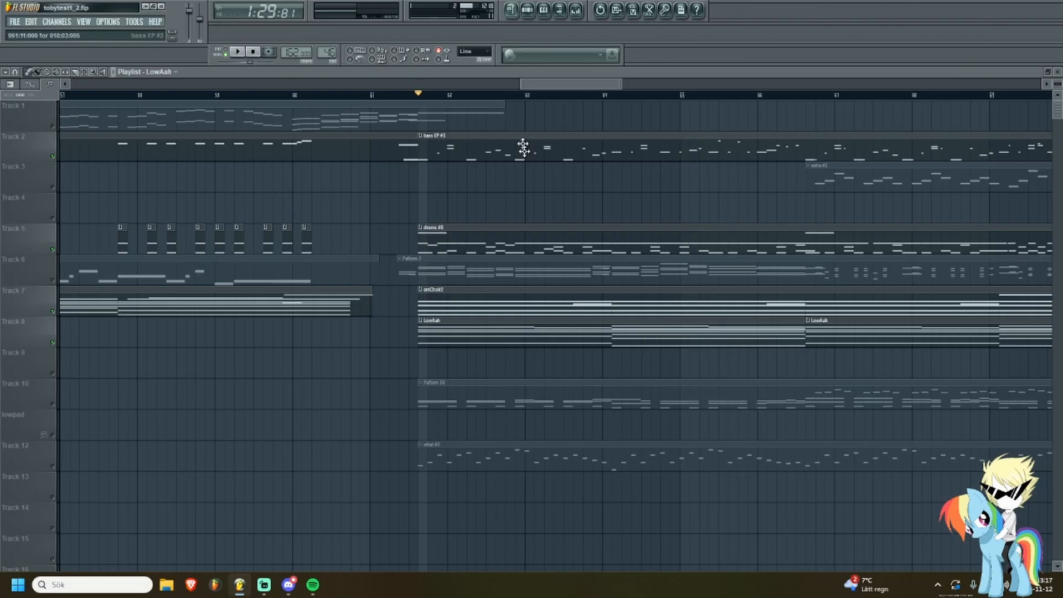
Compare the section at about bar 21 with the one from bar 61, viewing the LowAah notes in the piano roll during playback.
click(94, 95)
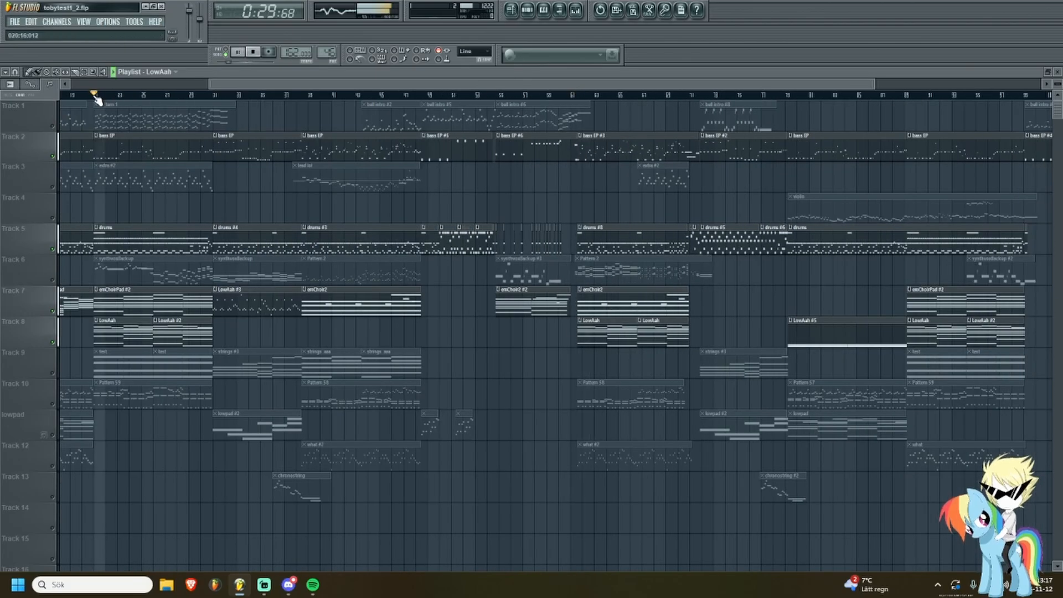
click(579, 96)
scroll(611, 339, up, 4)
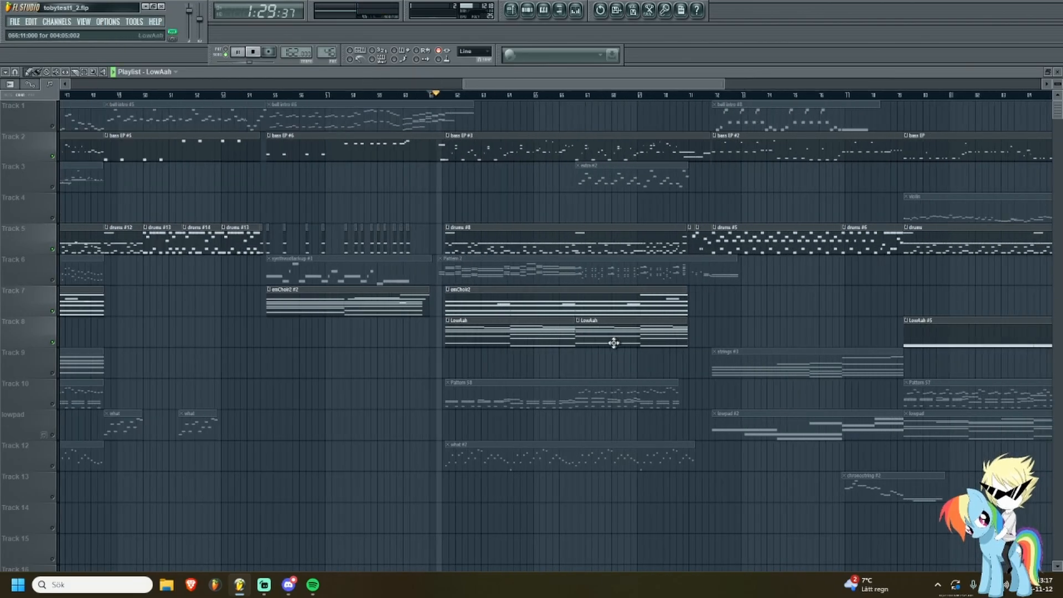
double_click(443, 338)
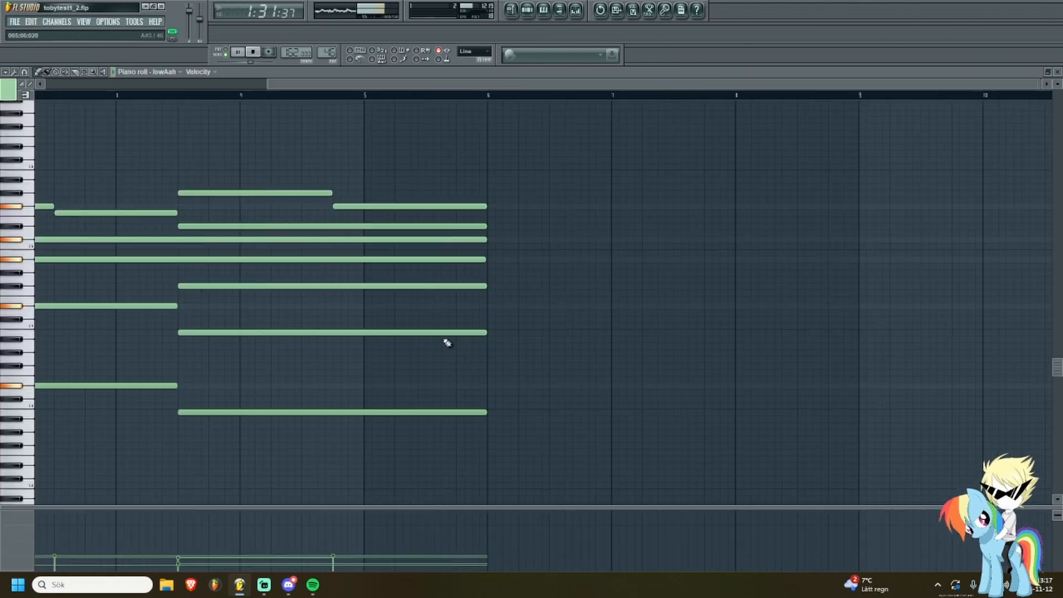
key(F5)
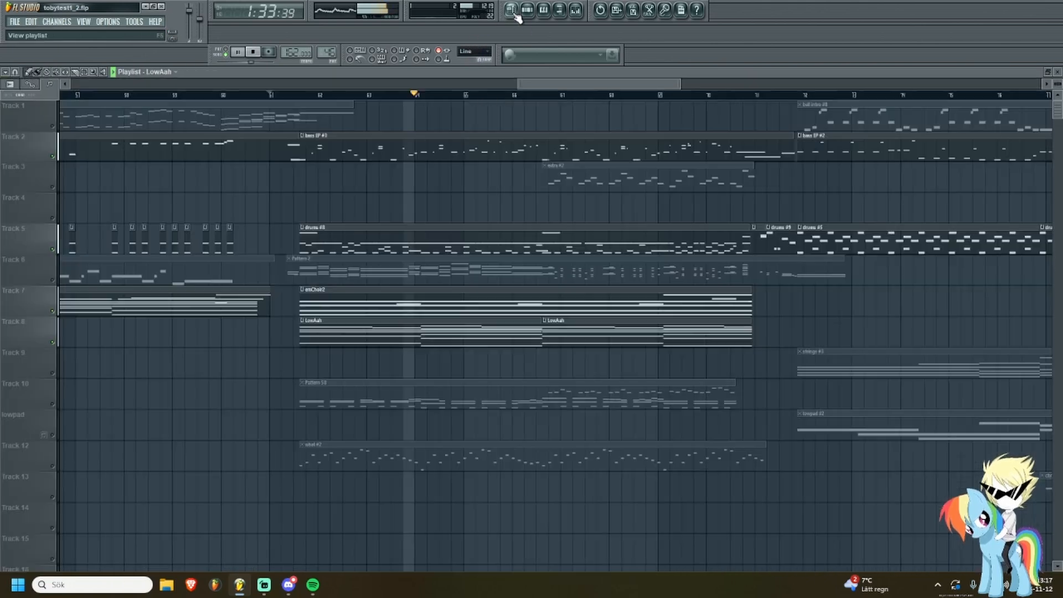
Unmute Tracks 10 and 3 and play the section with them from about bar 61, following it in the playlist.
scroll(568, 322, down, 2)
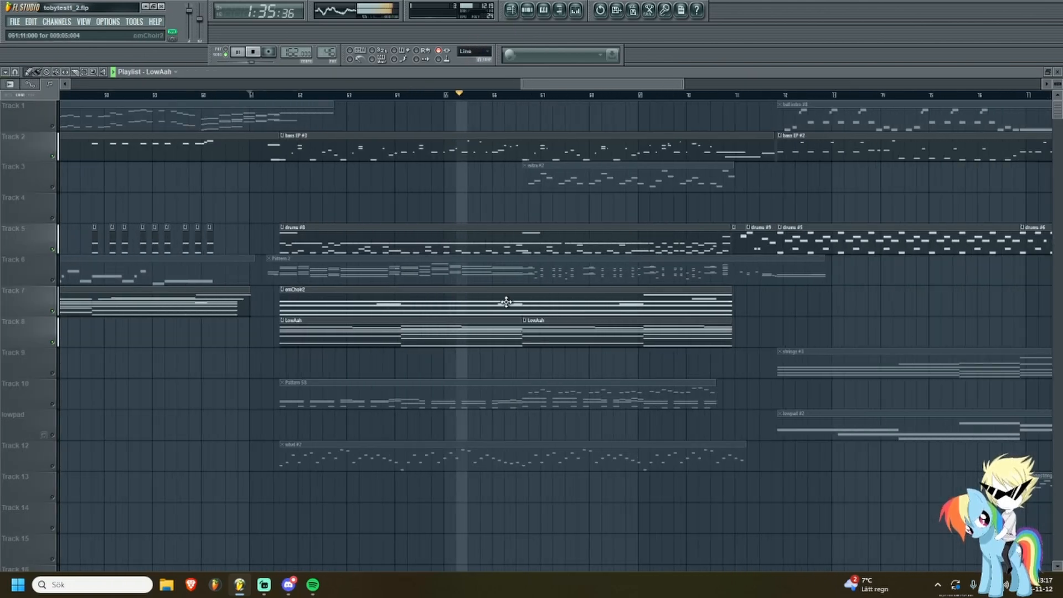
key(space)
click(56, 403)
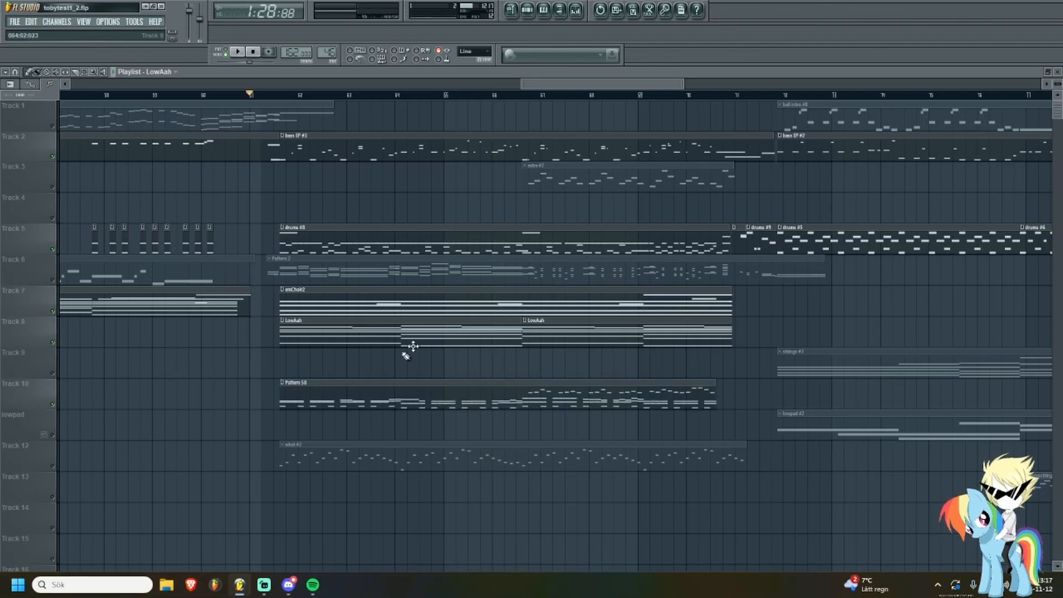
click(54, 187)
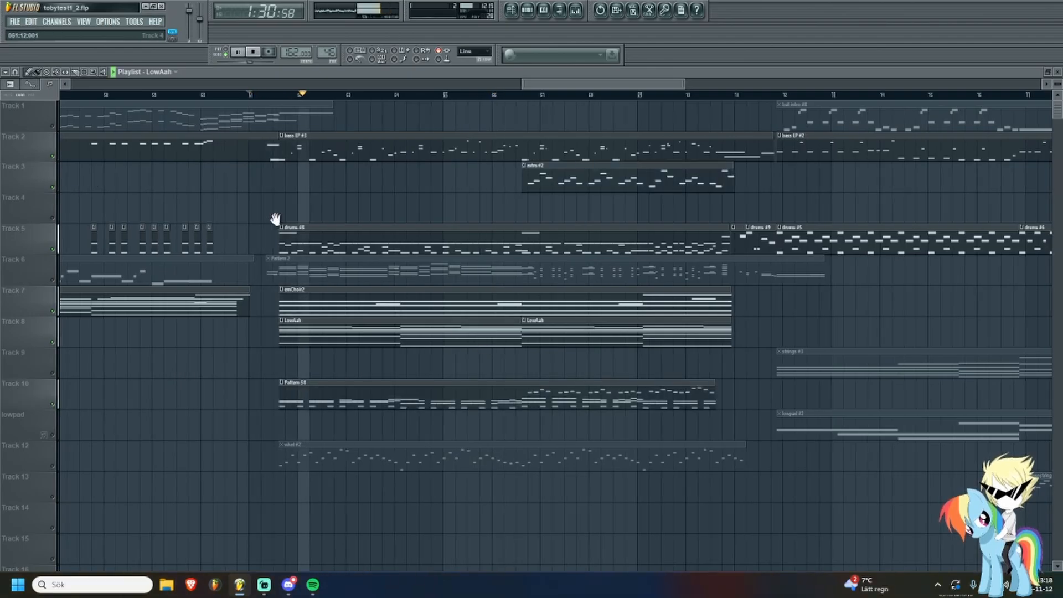
scroll(462, 201, up, 3)
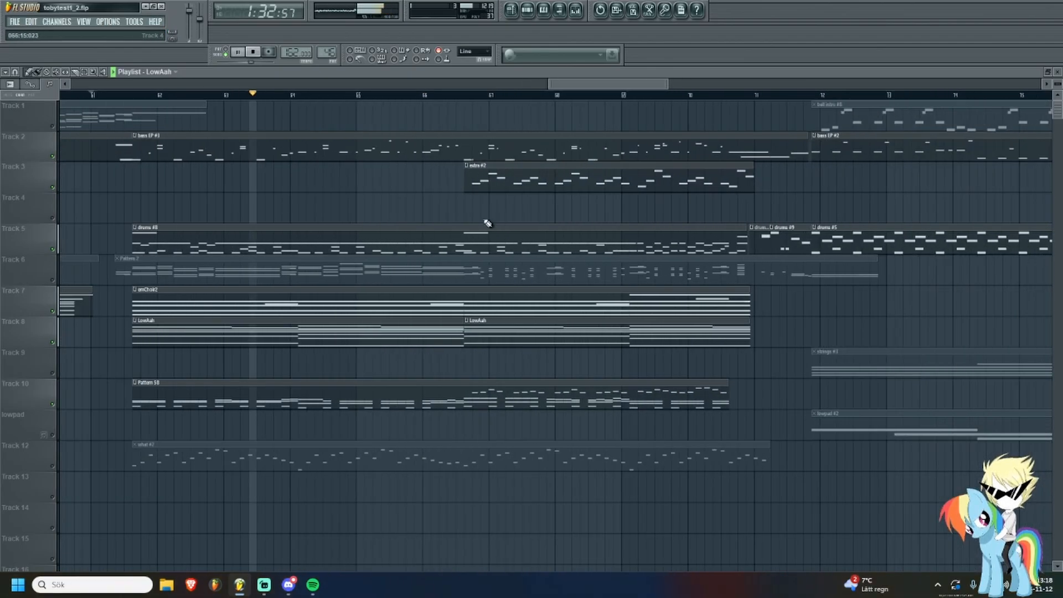
scroll(469, 231, up, 2)
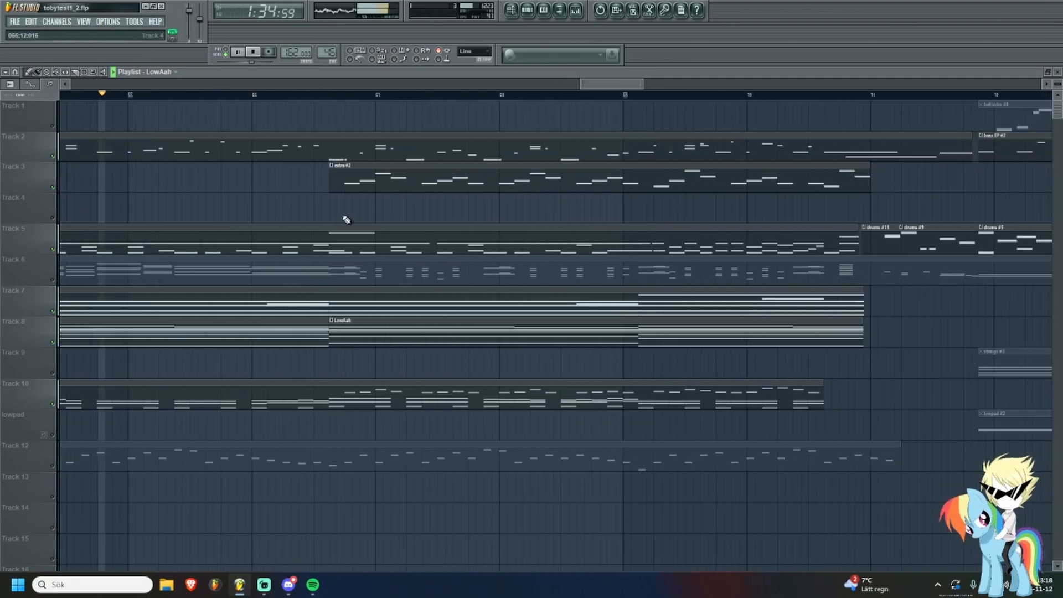
scroll(367, 216, down, 3)
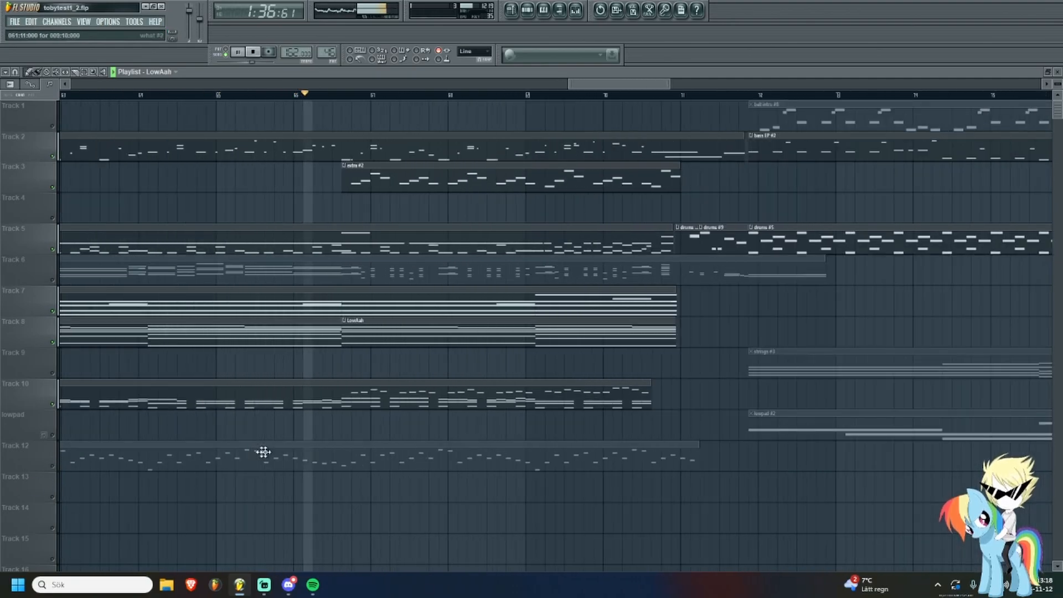
scroll(498, 407, up, 3)
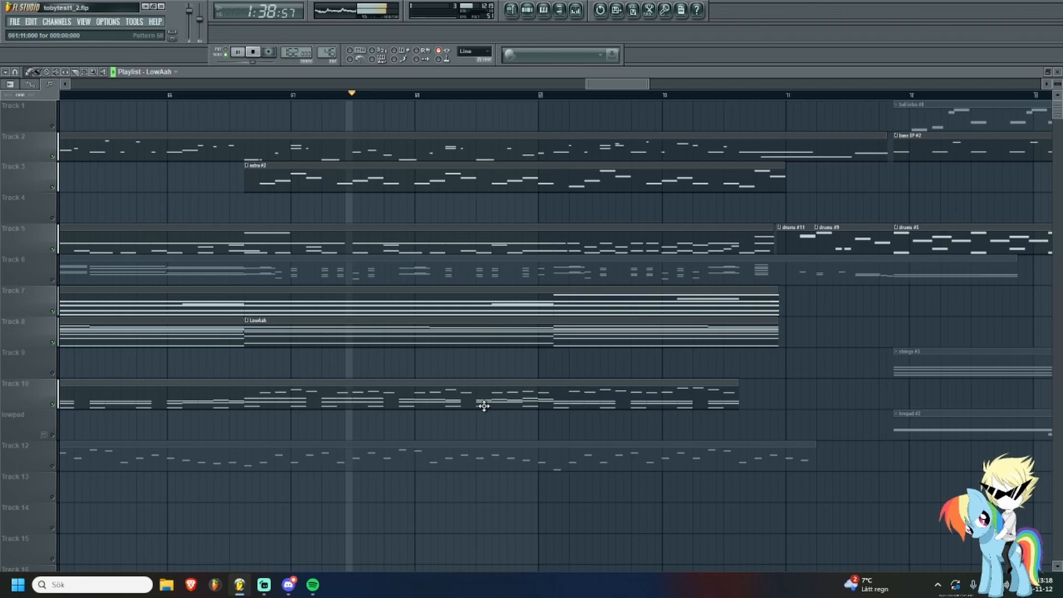
scroll(483, 406, down, 4)
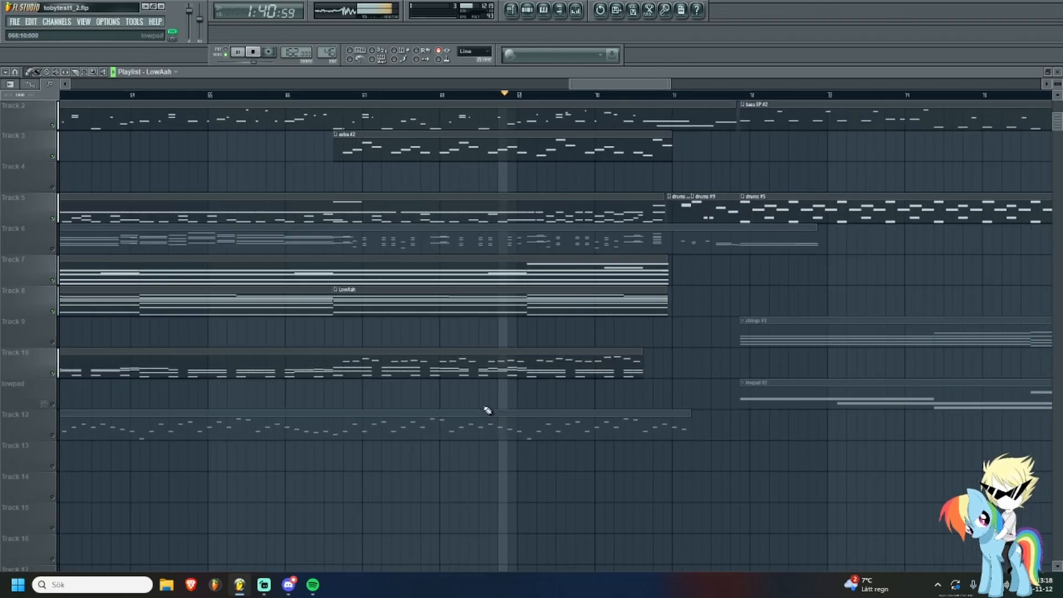
scroll(639, 424, up, 3)
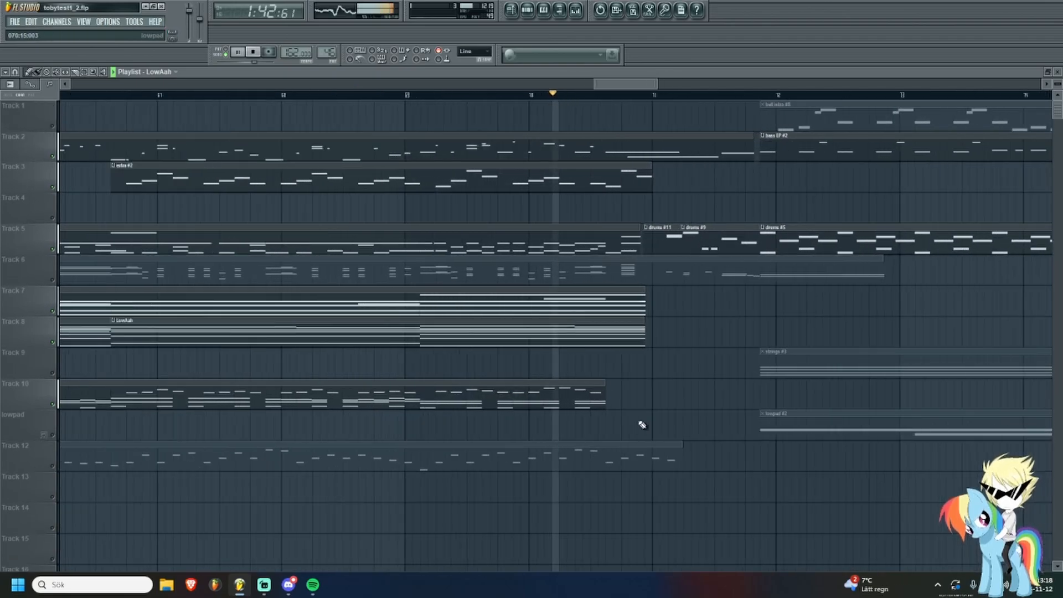
Stop playback, view the emChoir2 #2 notes from Track 7 in the piano roll, and return to the playlist.
scroll(638, 423, up, 1)
key(space)
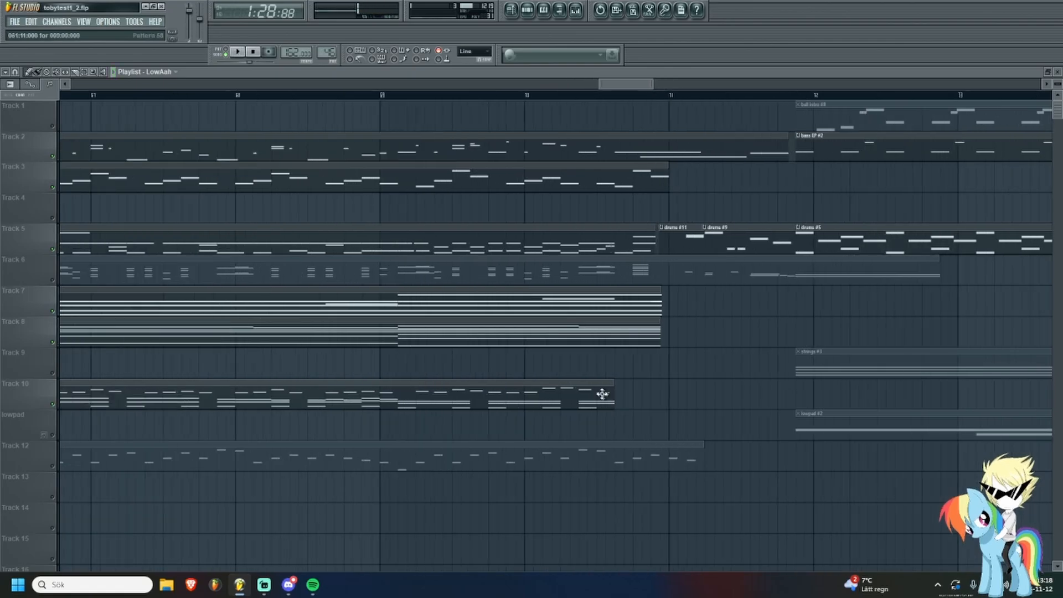
scroll(567, 382, down, 8)
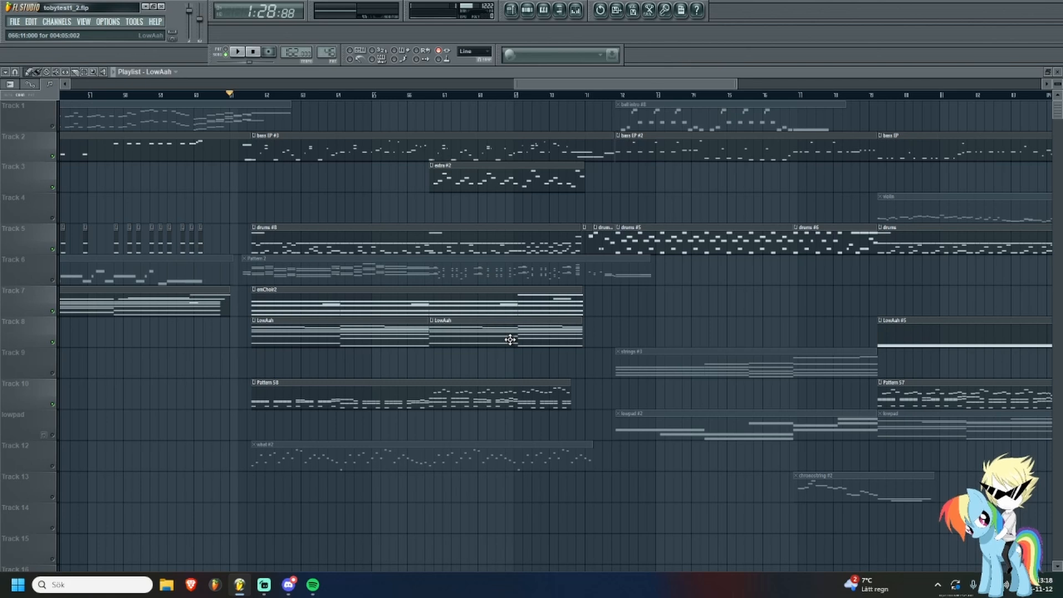
scroll(545, 167, up, 5)
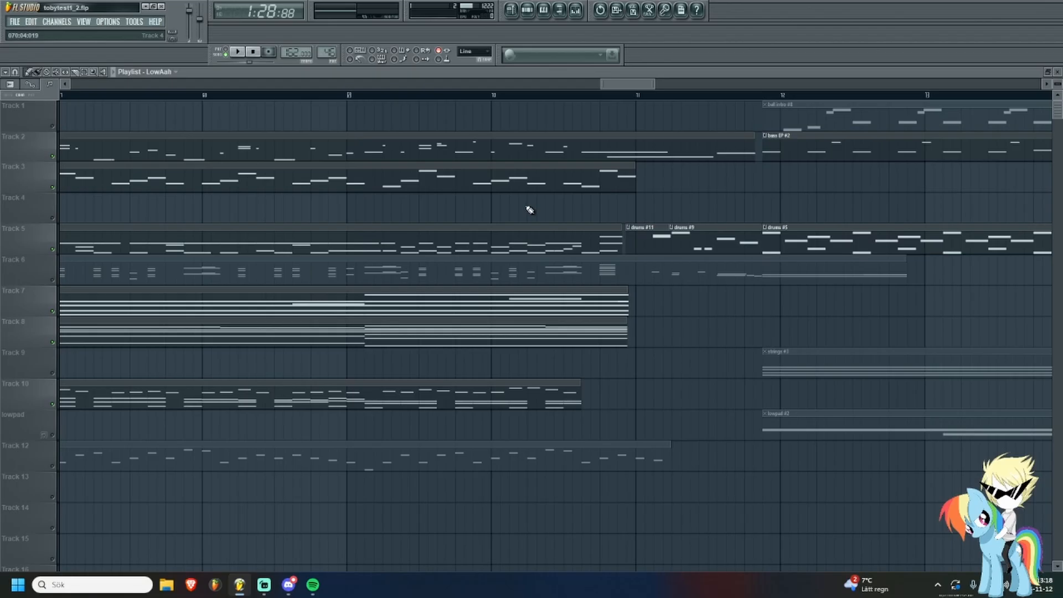
scroll(593, 209, down, 8)
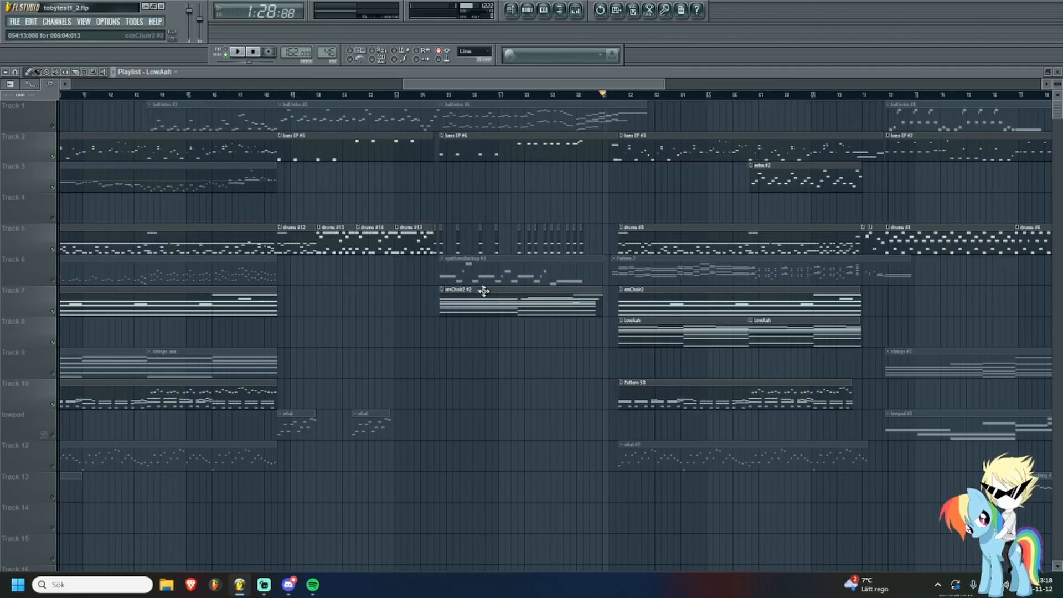
double_click(593, 316)
scroll(592, 316, down, 3)
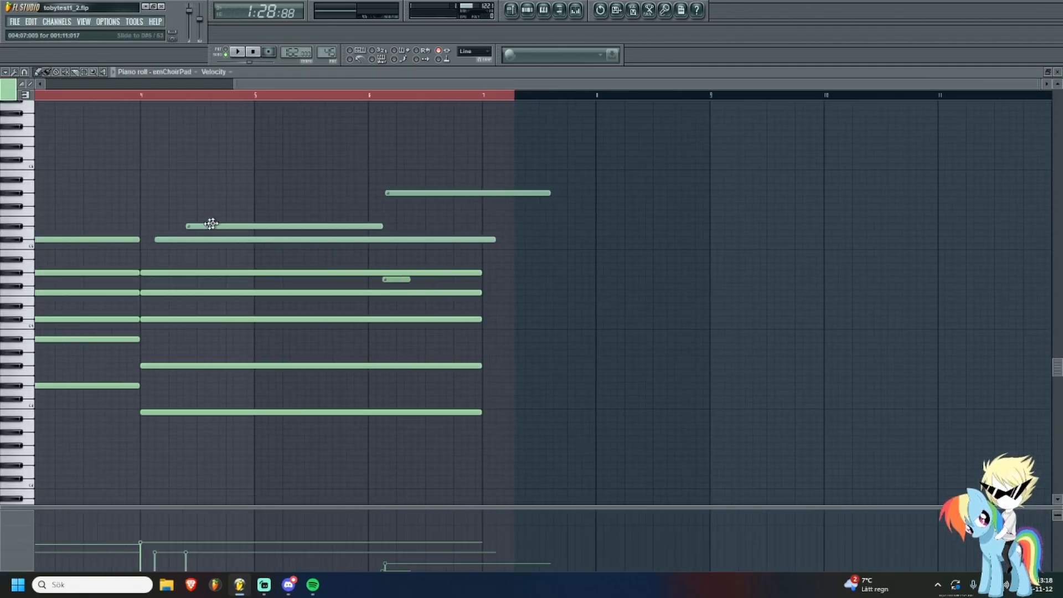
key(Escape)
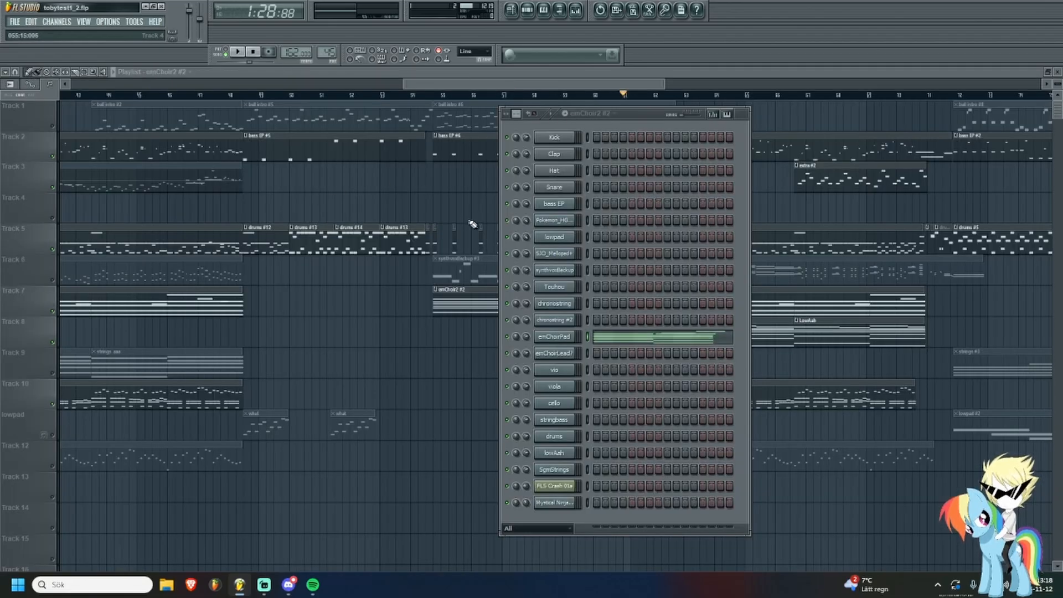
click(529, 17)
Examine how the clips are layered across the tracks in the section from about bar 61 to 71.
scroll(556, 216, up, 3)
scroll(475, 182, down, 3)
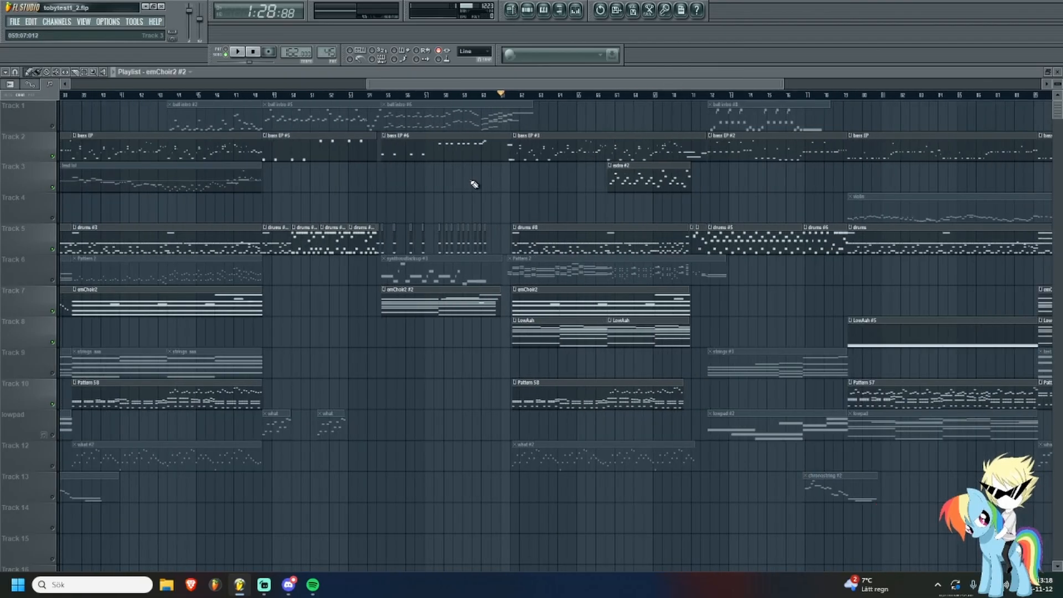
scroll(572, 219, up, 3)
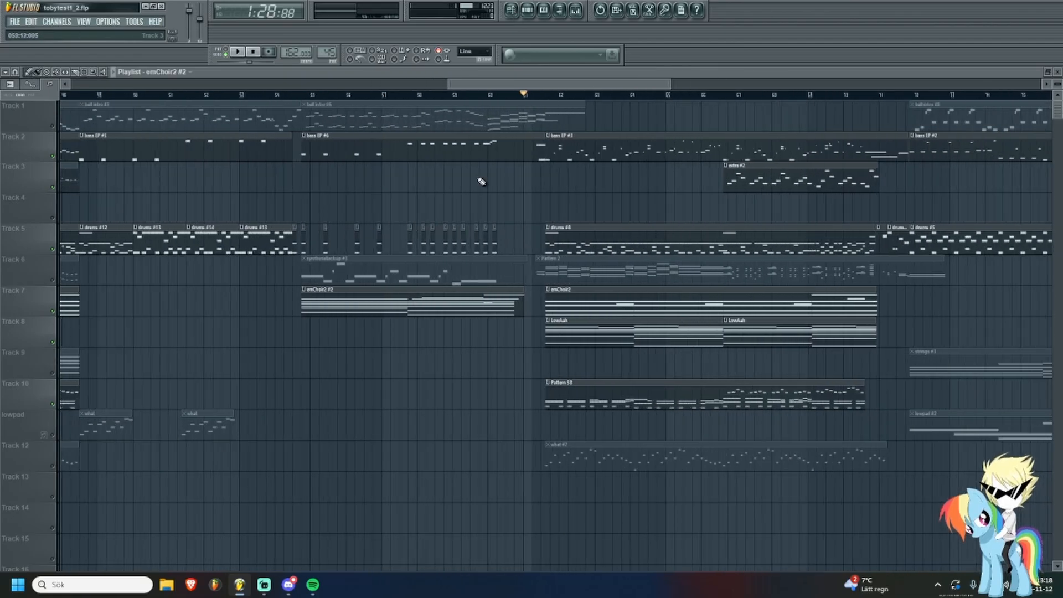
scroll(534, 419, up, 3)
drag(460, 389, 363, 384)
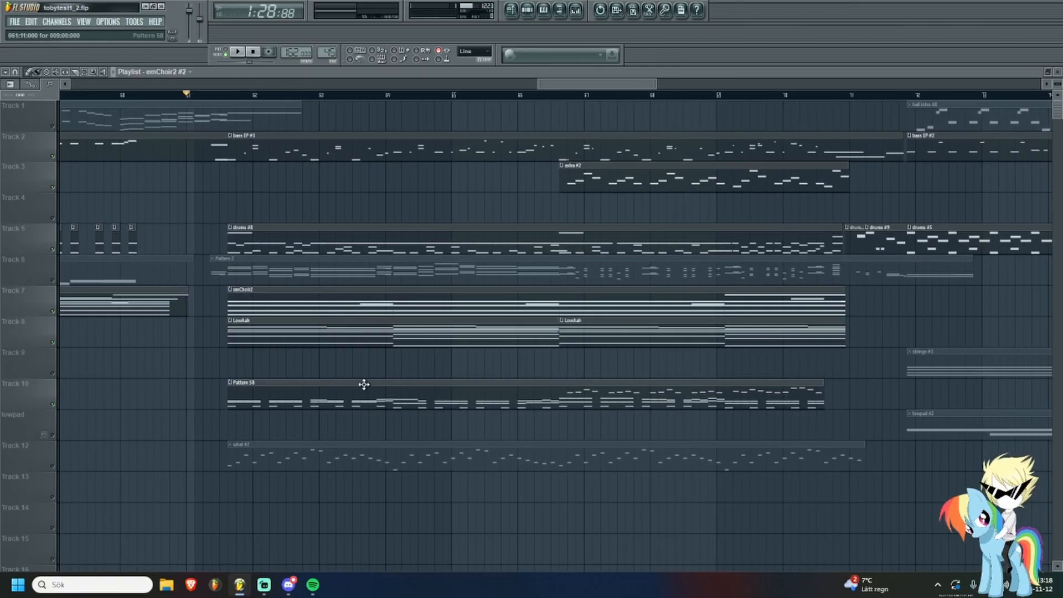
scroll(304, 349, up, 3)
scroll(256, 272, down, 4)
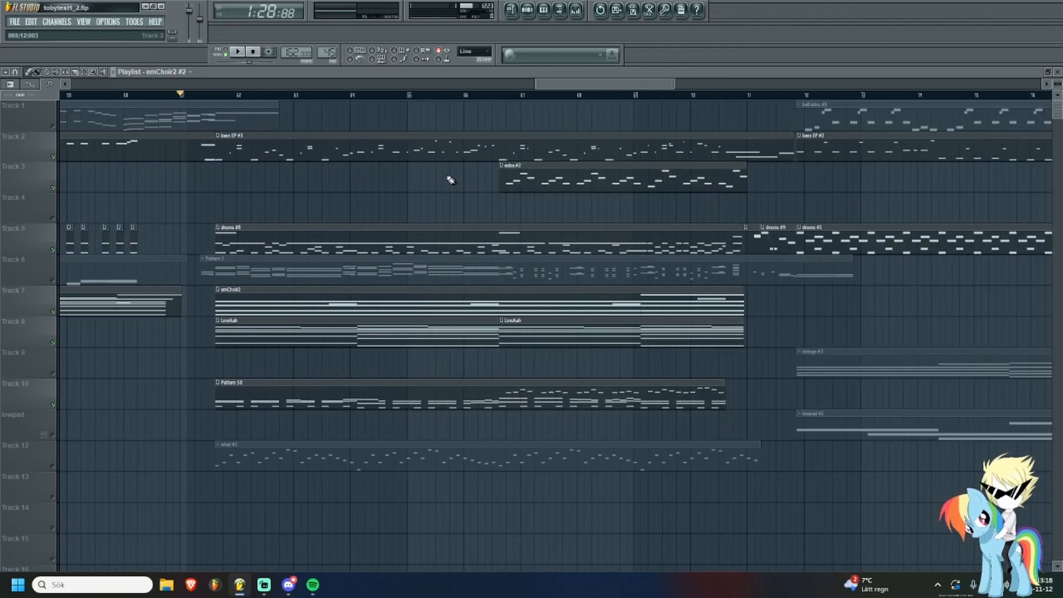
scroll(343, 241, up, 3)
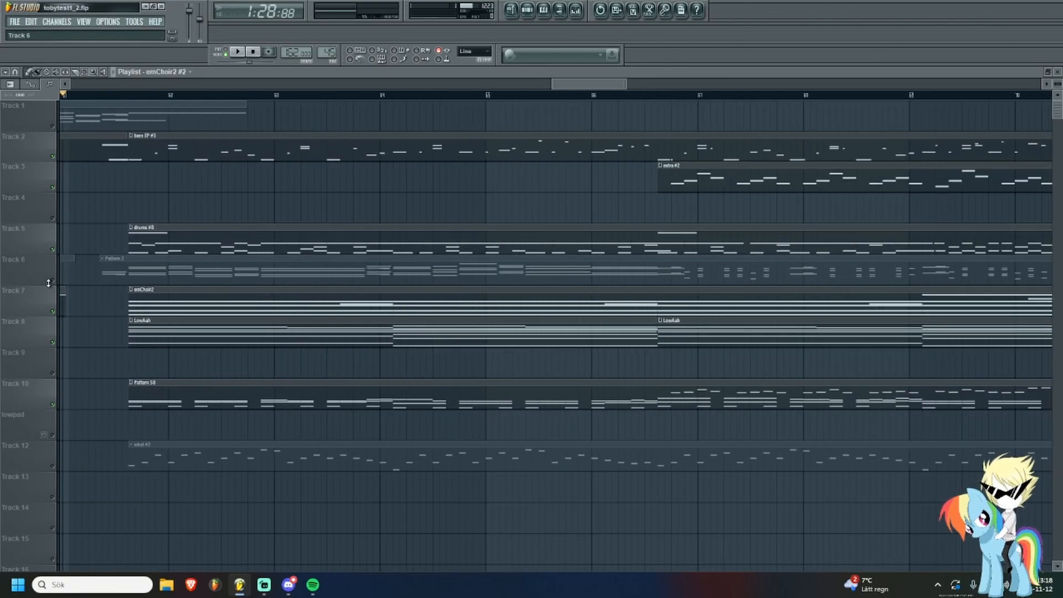
Play the $JO_Mellopad+ notes of Pattern 2 in the piano roll, following them to the section's end, and return to the playlist.
scroll(235, 232, down, 4)
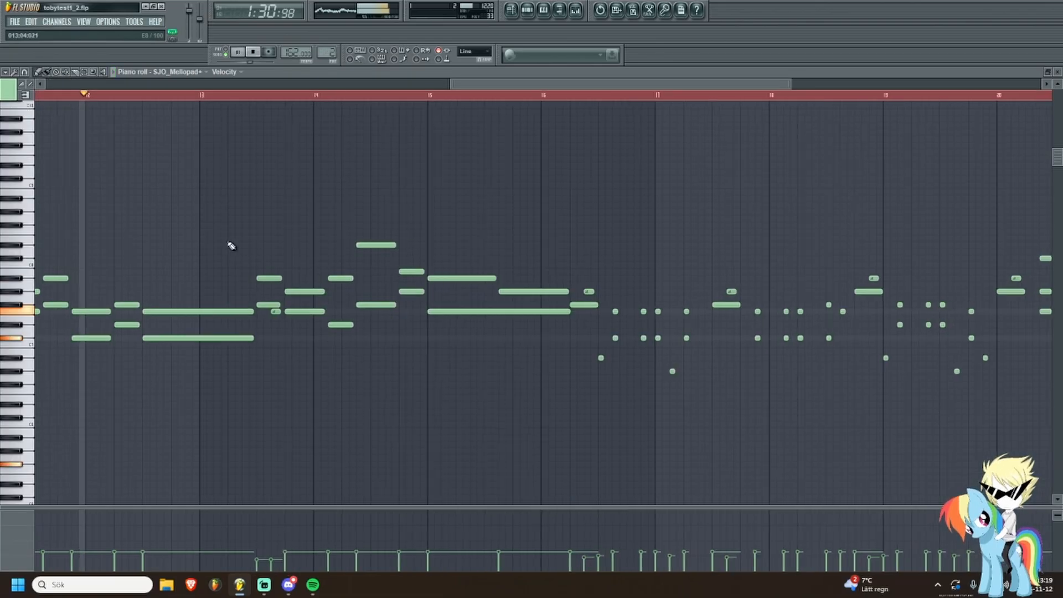
drag(284, 246, 197, 231)
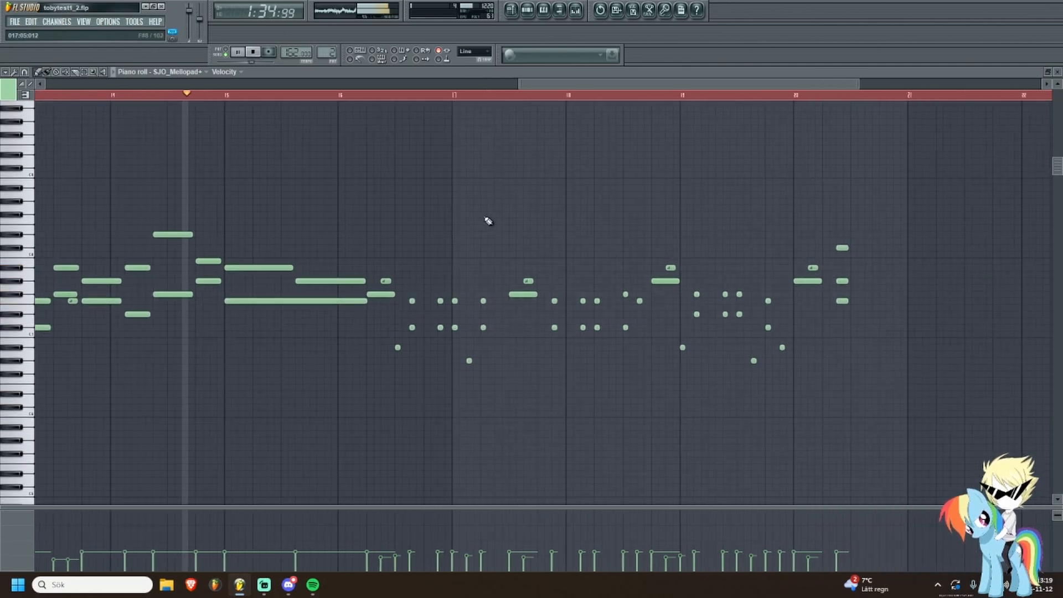
drag(548, 239, 403, 209)
scroll(292, 332, up, 9)
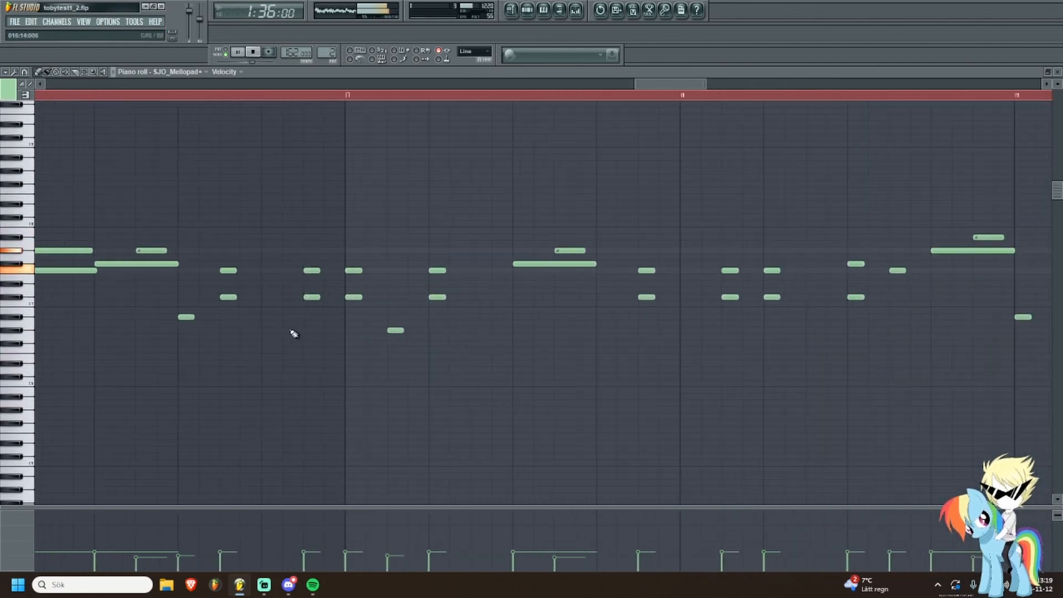
scroll(269, 333, down, 1)
drag(658, 375, 354, 349)
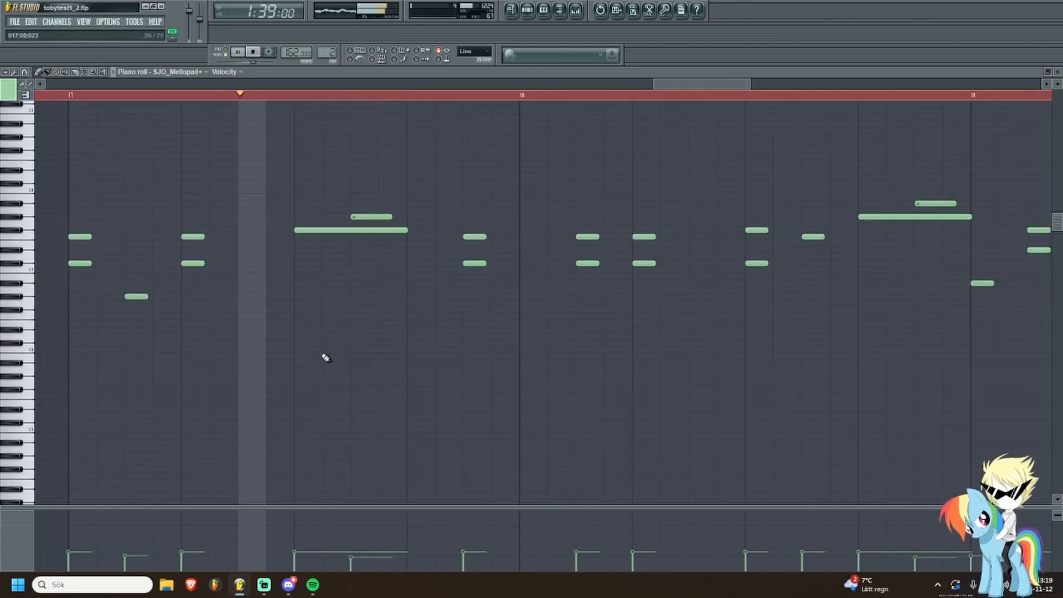
scroll(315, 354, down, 1)
drag(621, 367, 288, 354)
drag(530, 355, 297, 367)
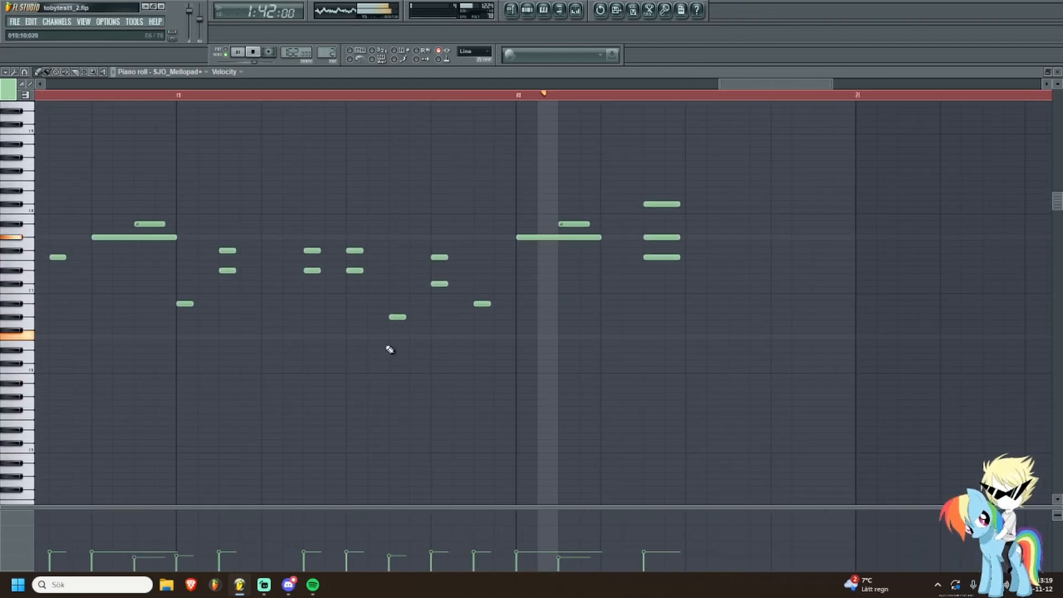
key(space)
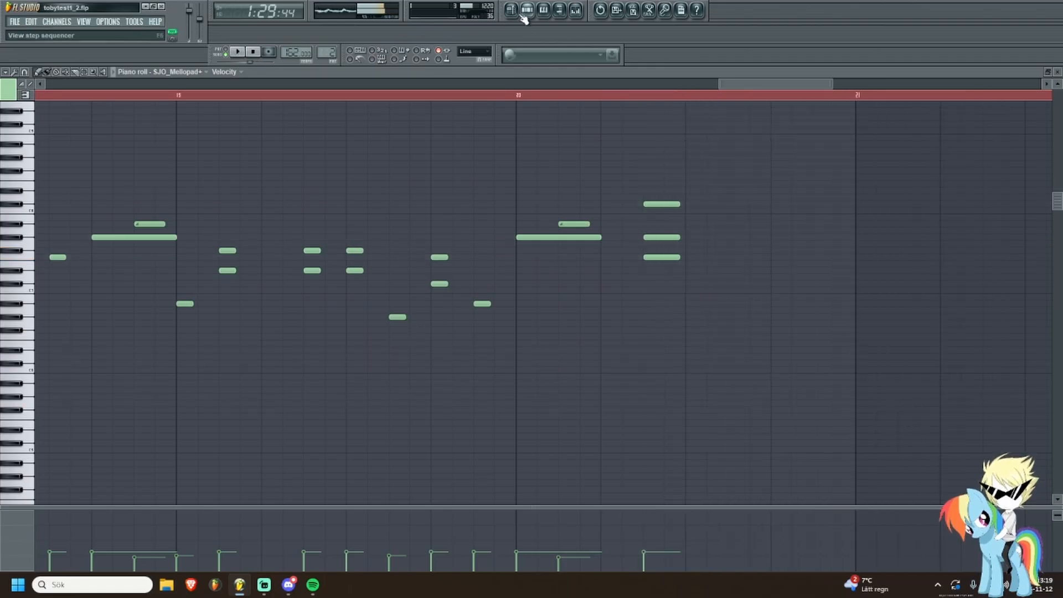
click(512, 11)
Play the end of the Pattern 2 section and its transition from about bar 69 with all tracks audible.
scroll(520, 203, up, 4)
drag(629, 184, 487, 216)
scroll(451, 202, down, 3)
scroll(544, 211, up, 3)
scroll(371, 215, down, 9)
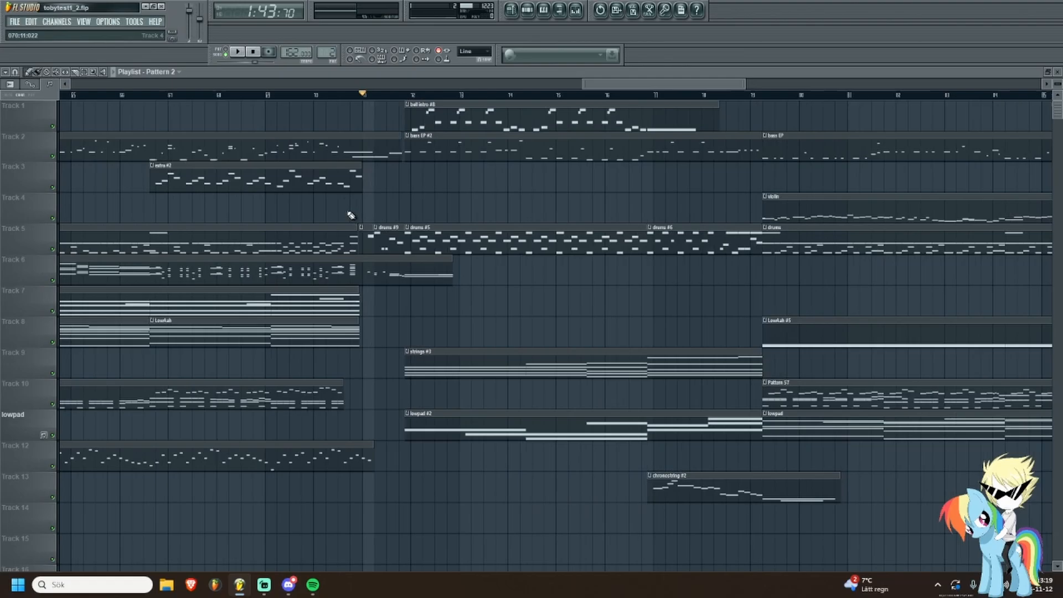
scroll(467, 217, up, 2)
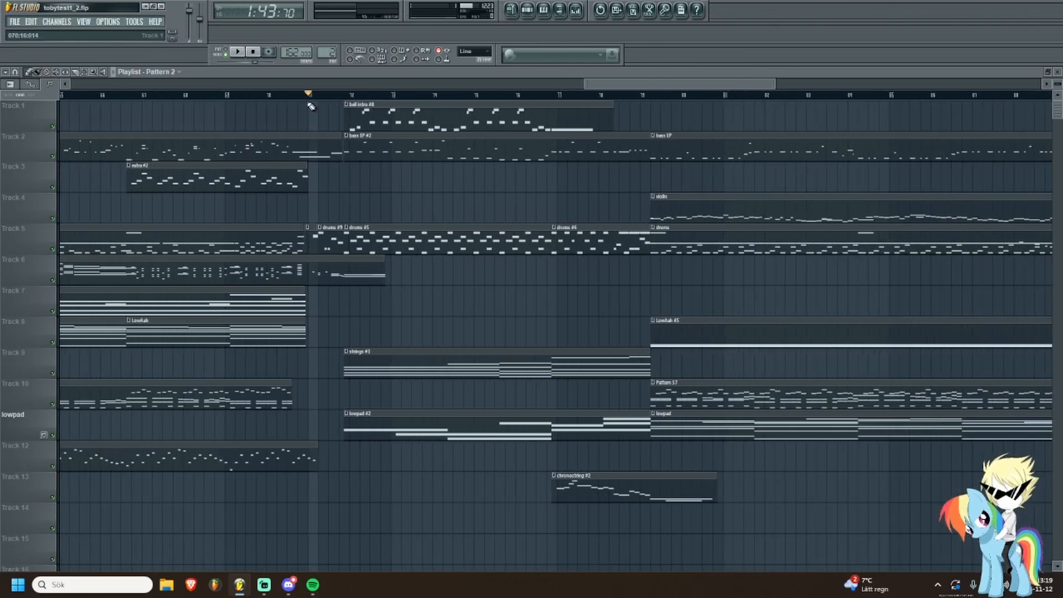
click(227, 96)
scroll(520, 276, up, 2)
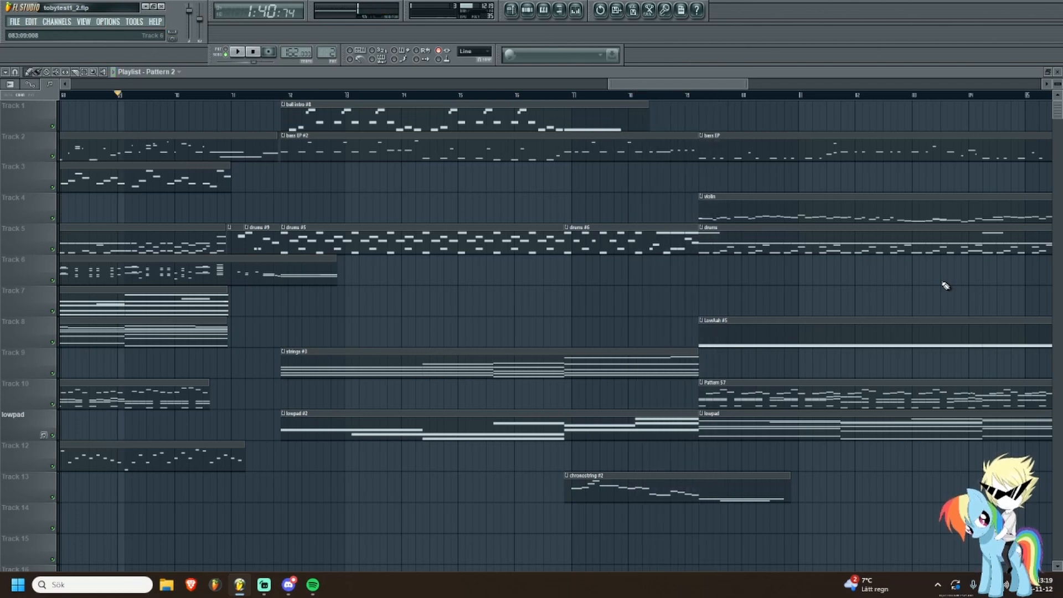
Examine the section from about bar 72 to 79 in the playlist and compare its clips with the earlier sections.
scroll(518, 234, down, 3)
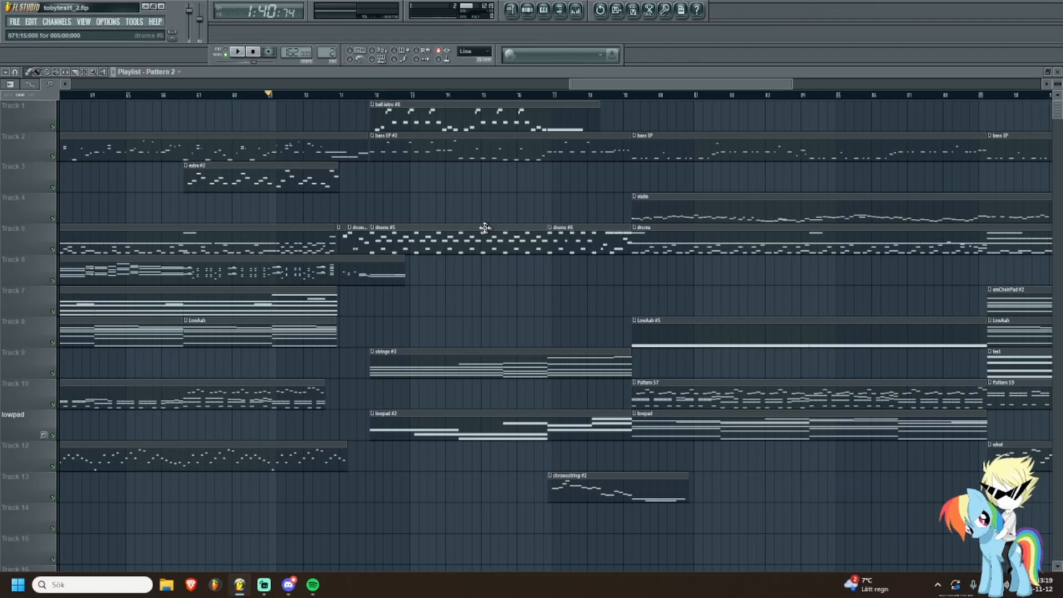
scroll(388, 218, up, 4)
scroll(391, 218, down, 5)
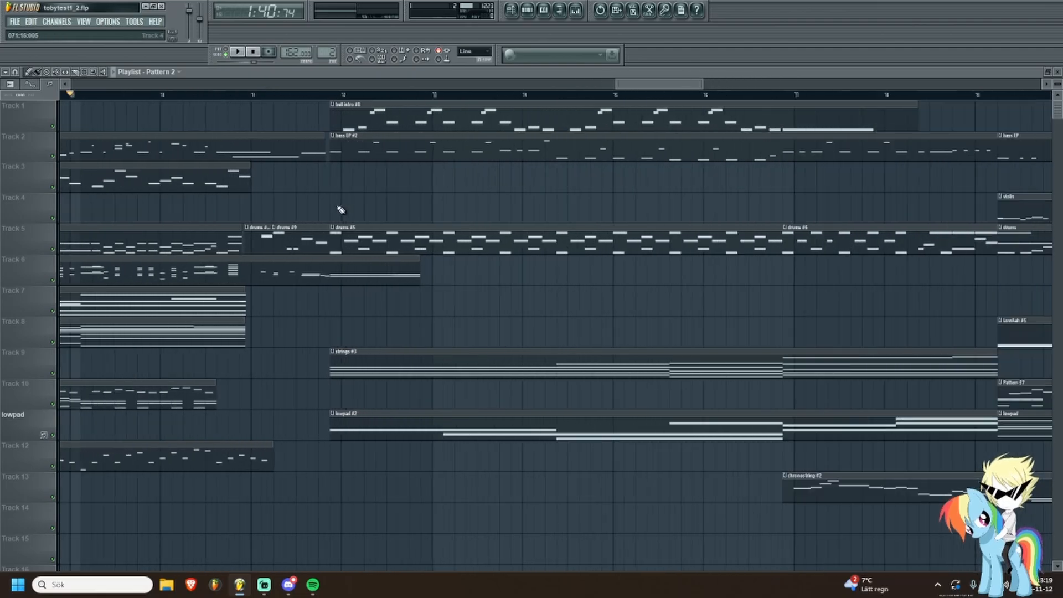
scroll(431, 220, down, 5)
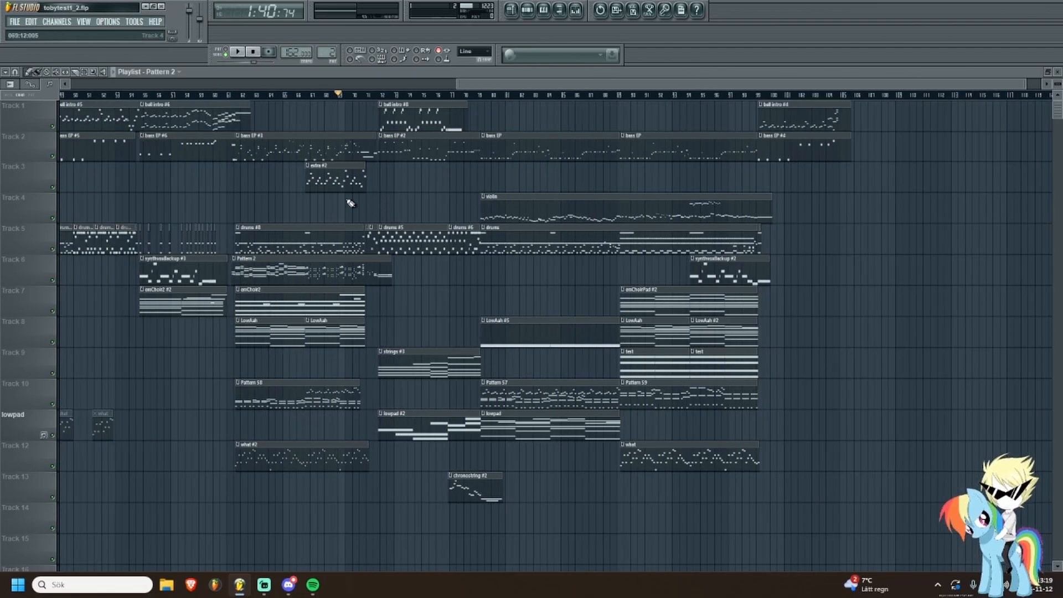
scroll(329, 221, up, 4)
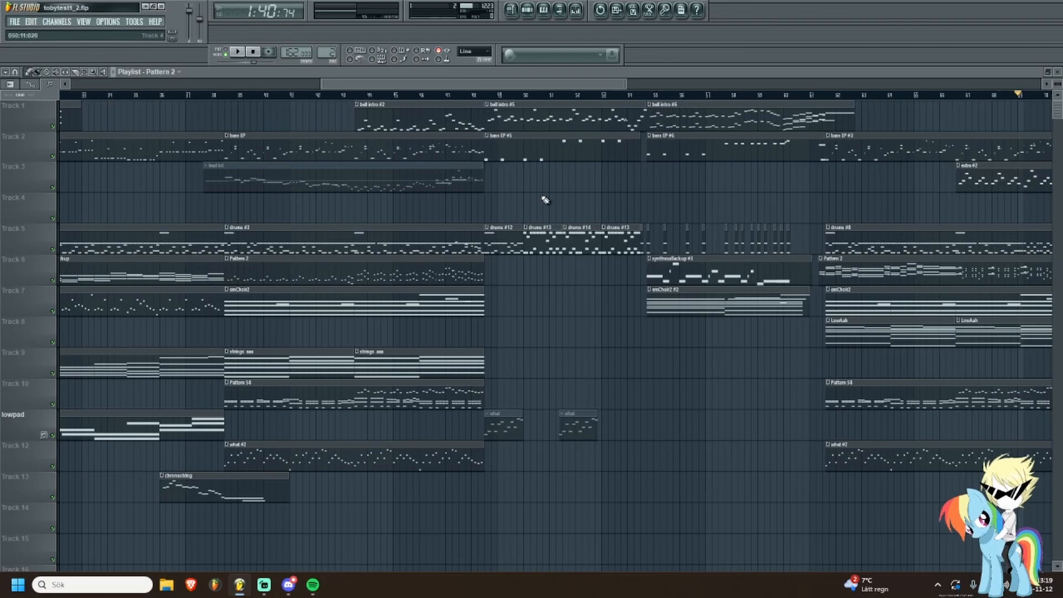
scroll(533, 204, down, 2)
scroll(913, 218, up, 2)
drag(913, 219, 650, 223)
scroll(649, 224, up, 2)
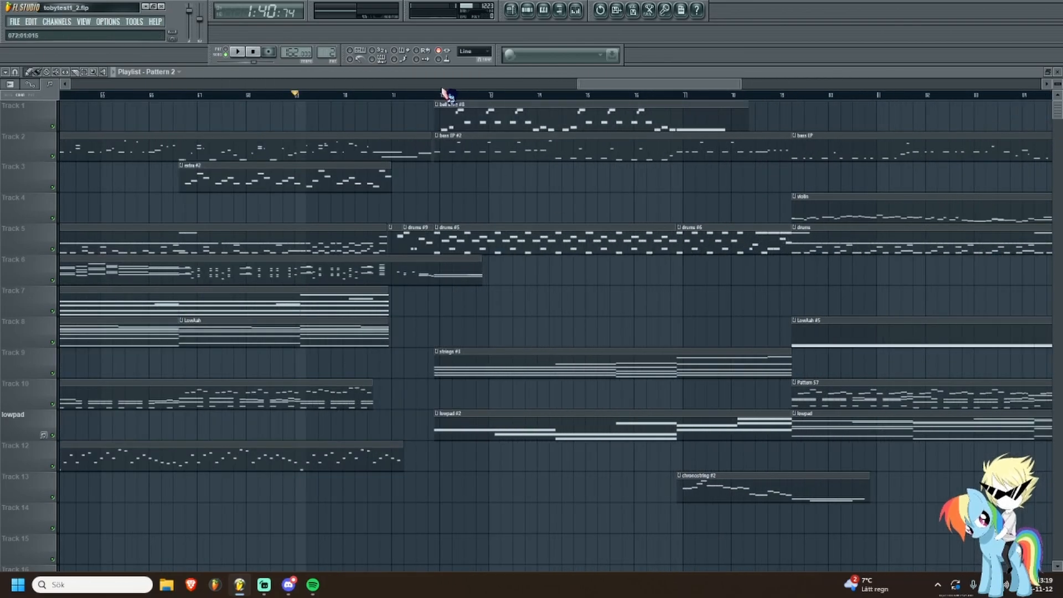
Mark the range from about bar 72 to 79, and play the similar earlier section briefly from bar 31.
drag(446, 93, 791, 106)
scroll(579, 166, down, 3)
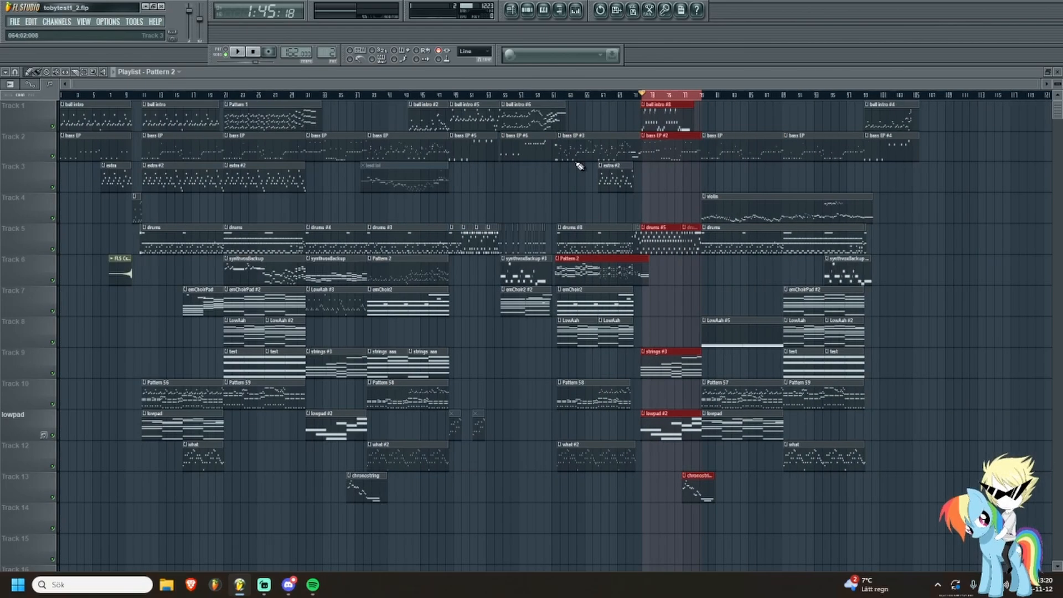
drag(500, 105, 316, 108)
scroll(302, 172, up, 5)
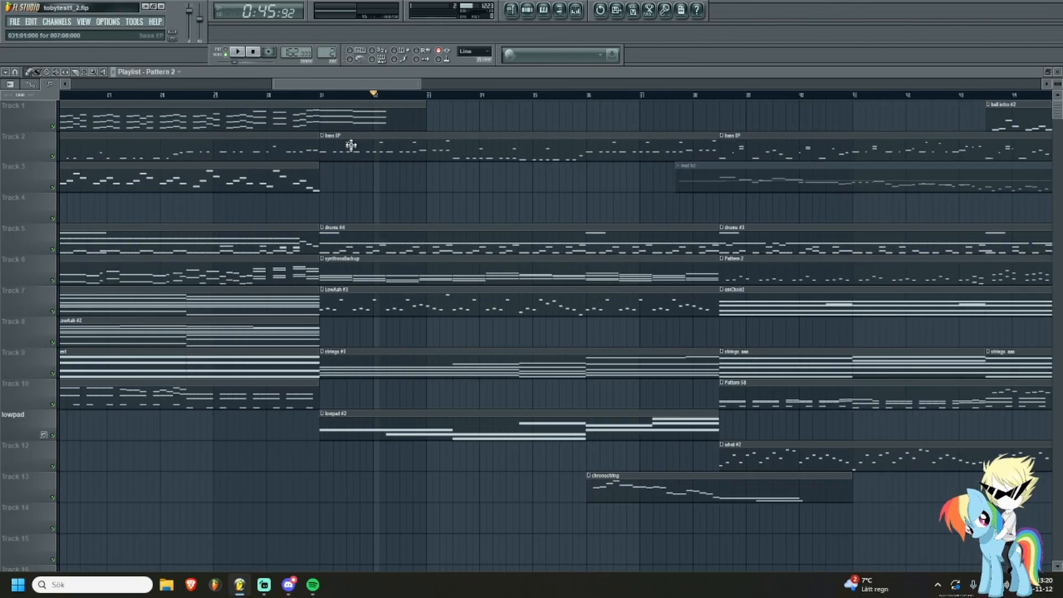
scroll(515, 184, down, 4)
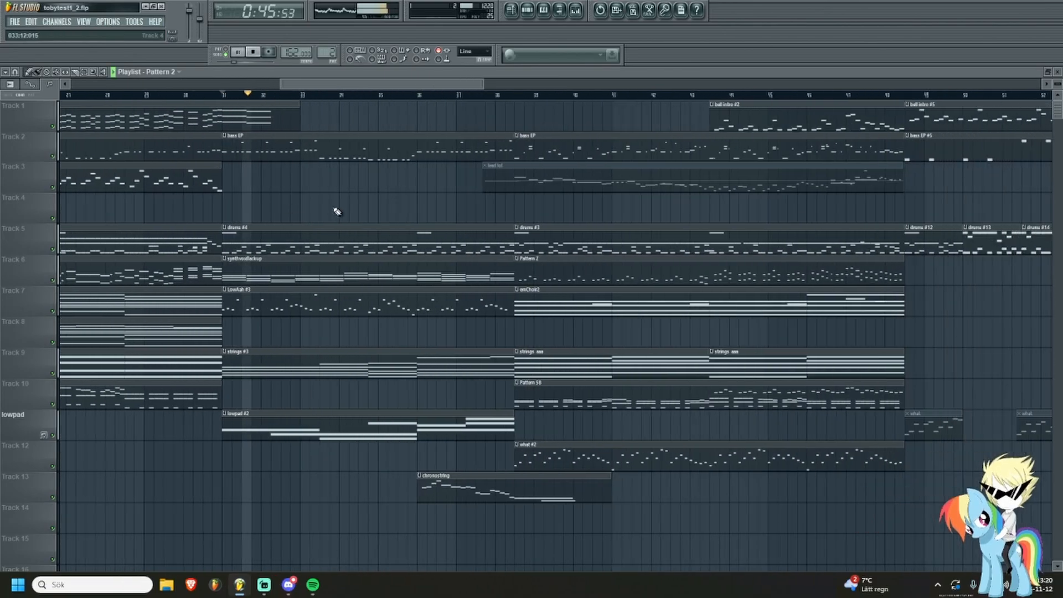
key(space)
Solo Track 6, play its synthvoxBackup clip from bar 31 in the piano roll, and return to the playlist.
scroll(265, 260, up, 6)
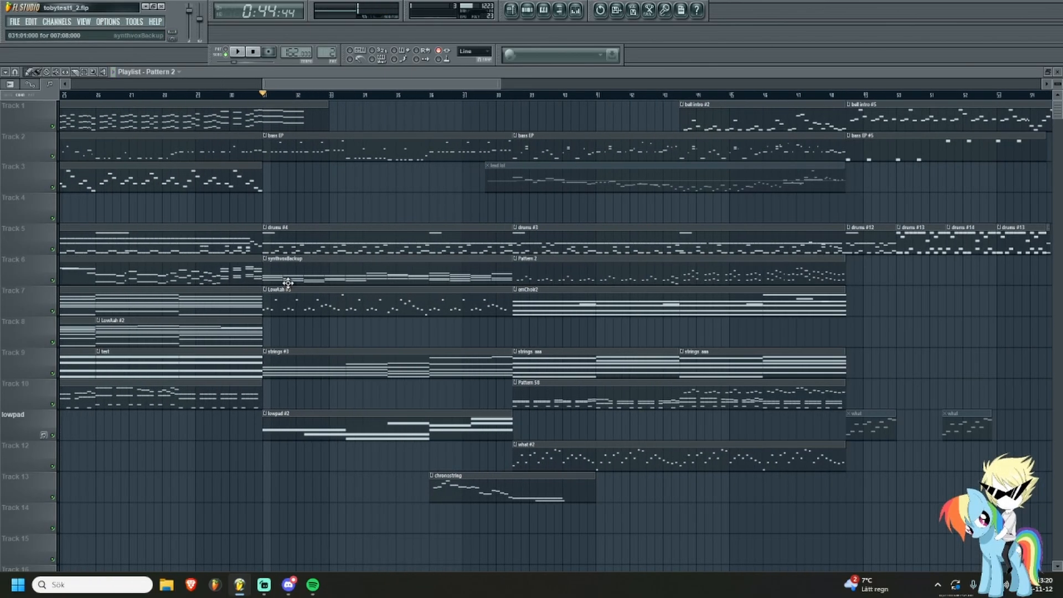
right_click(49, 281)
right_click(53, 281)
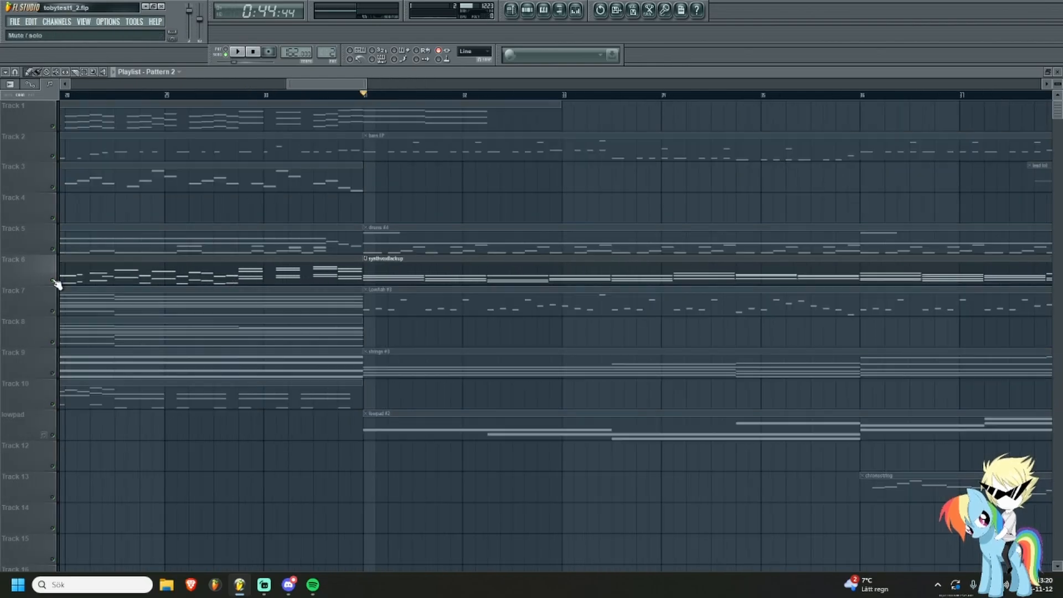
double_click(407, 281)
key(space)
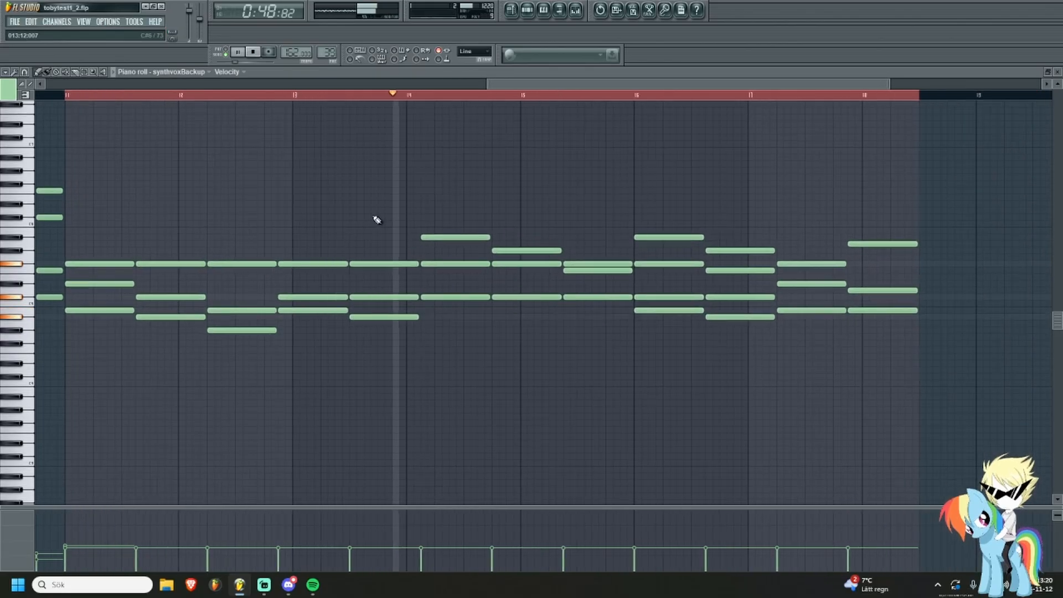
key(space)
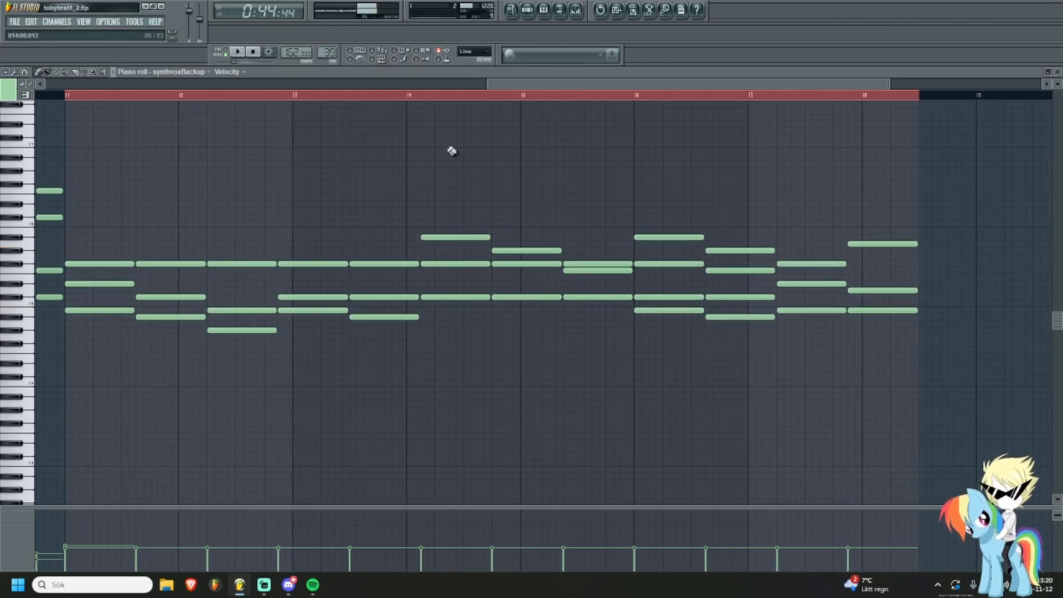
click(514, 18)
Return to the playlist, unsolo Track 6, and compare the clips around bar 72 with the Pattern 2 section.
scroll(434, 213, down, 7)
scroll(593, 231, up, 5)
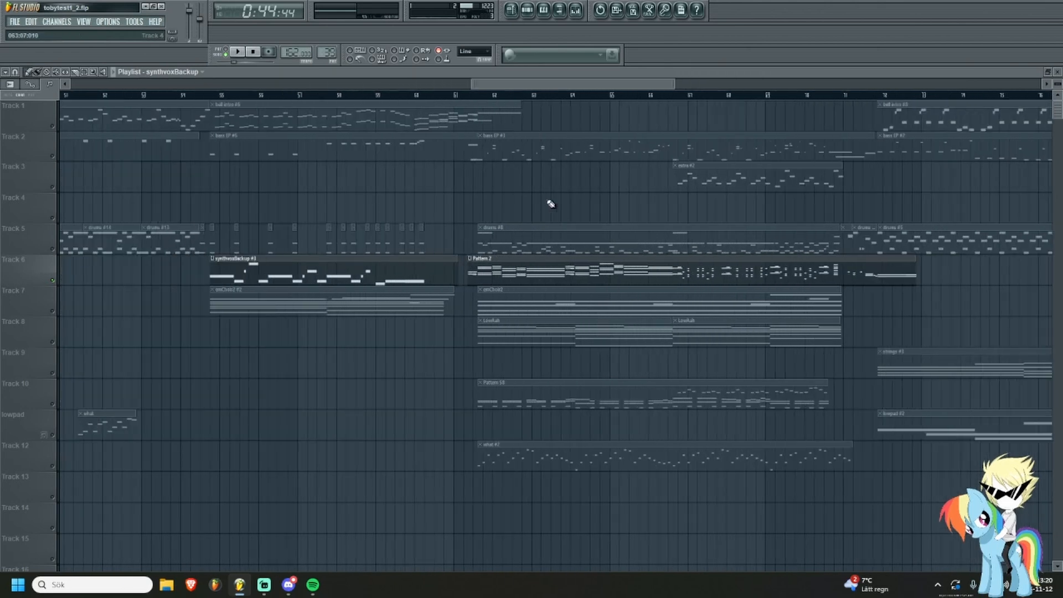
scroll(346, 221, down, 2)
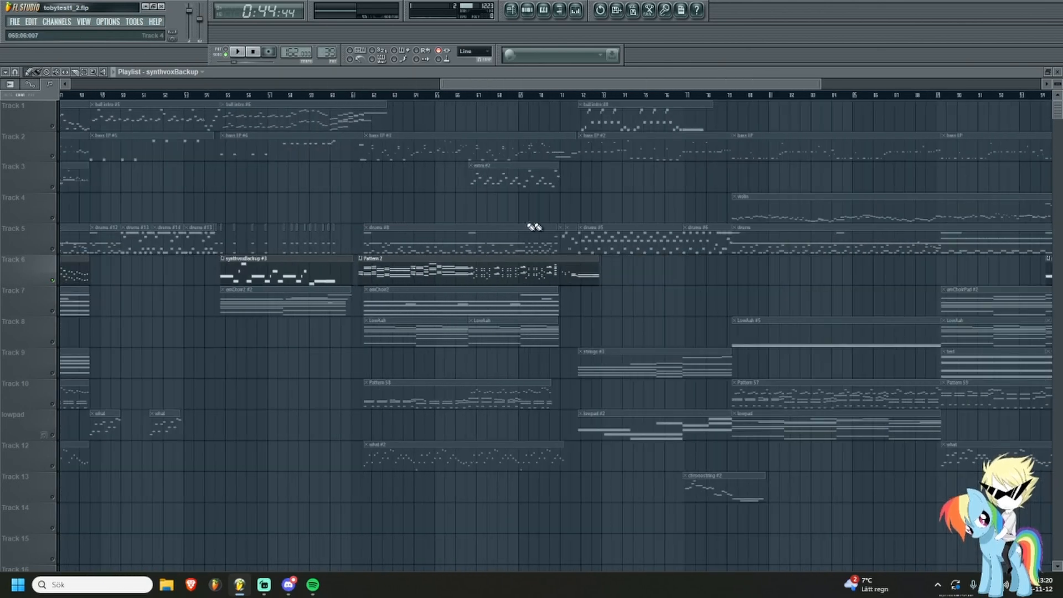
scroll(534, 227, up, 5)
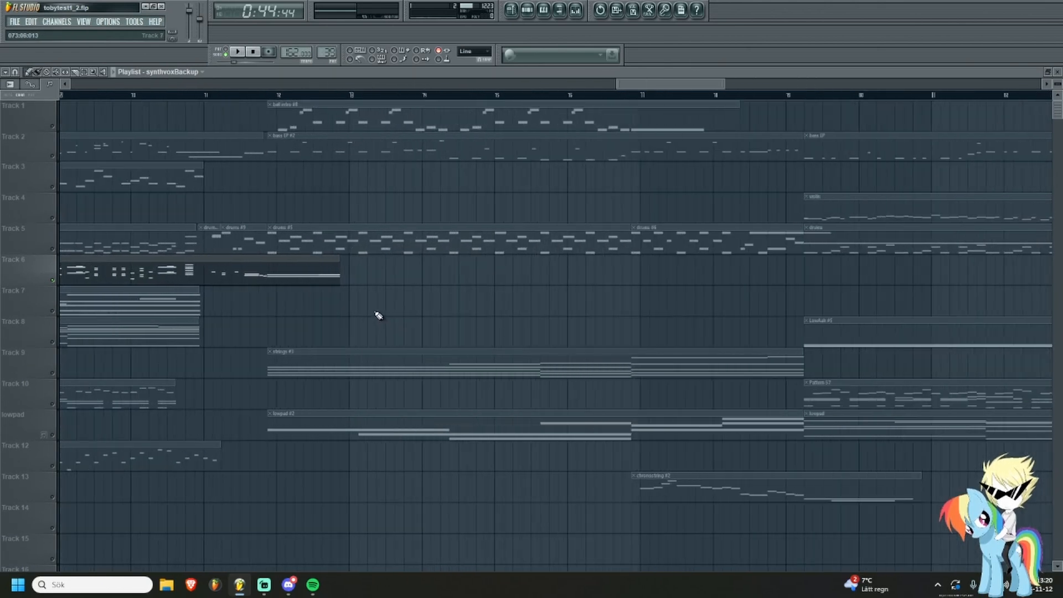
scroll(379, 316, down, 6)
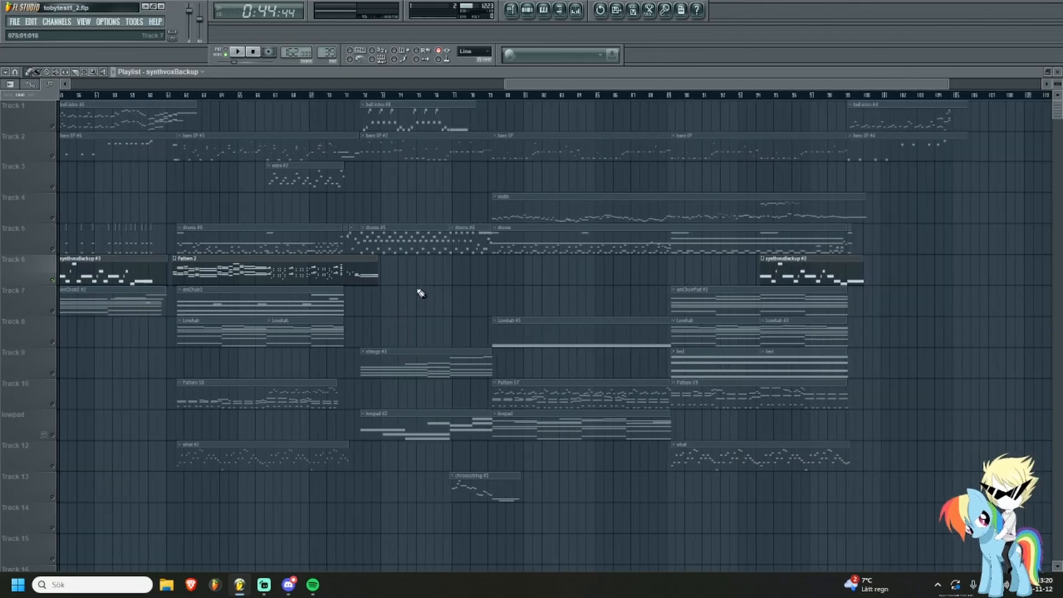
scroll(385, 268, down, 4)
scroll(306, 209, up, 4)
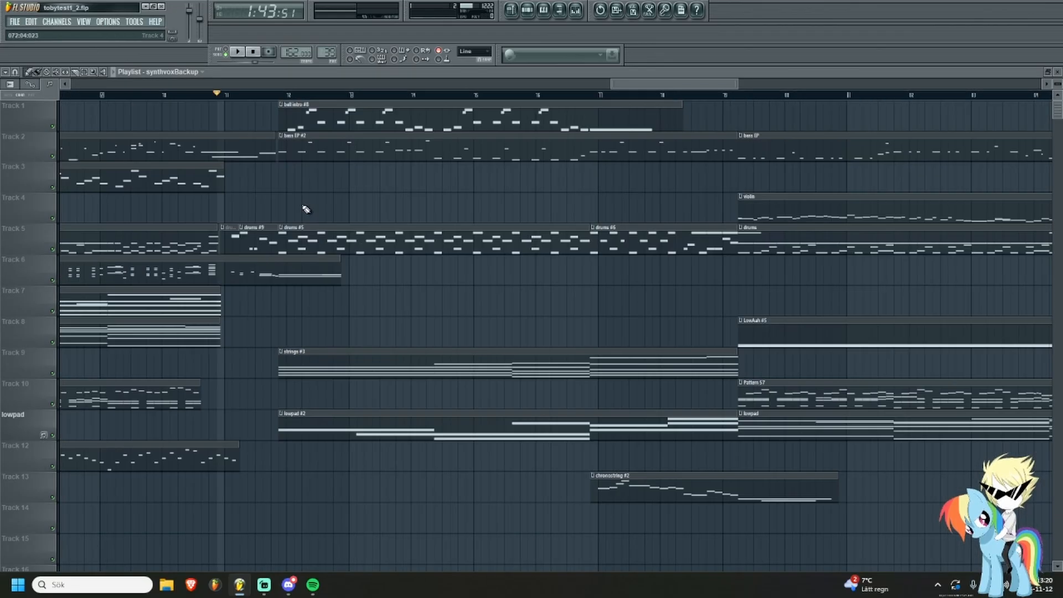
scroll(212, 198, up, 6)
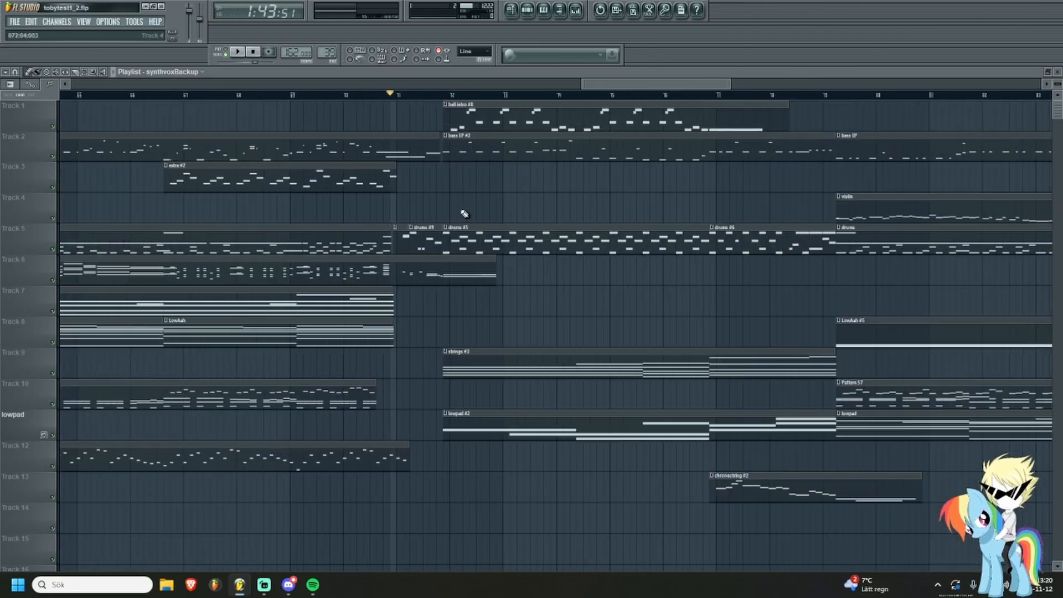
scroll(463, 205, down, 8)
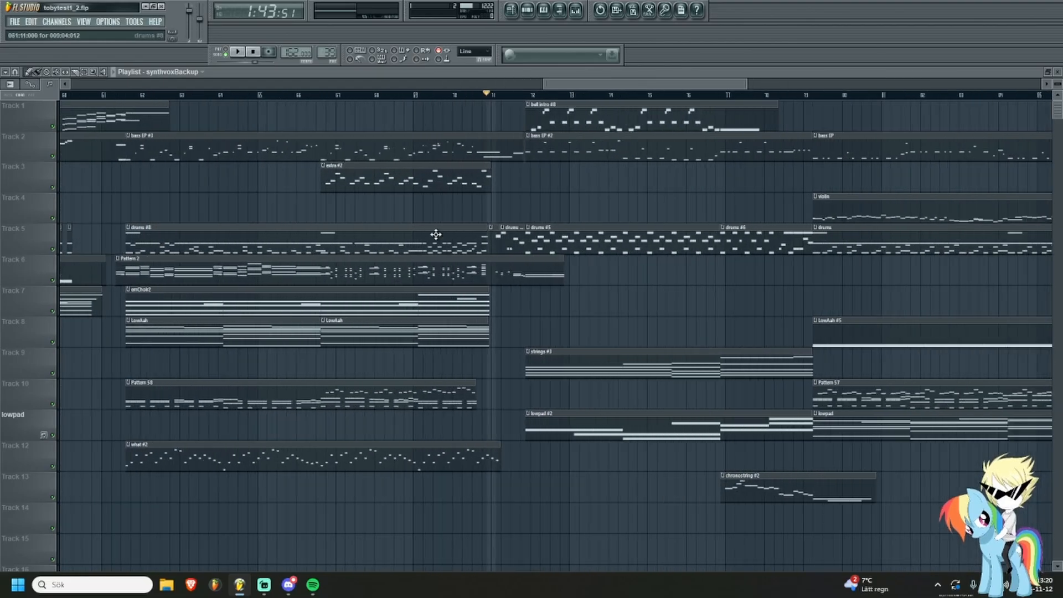
scroll(580, 251, up, 4)
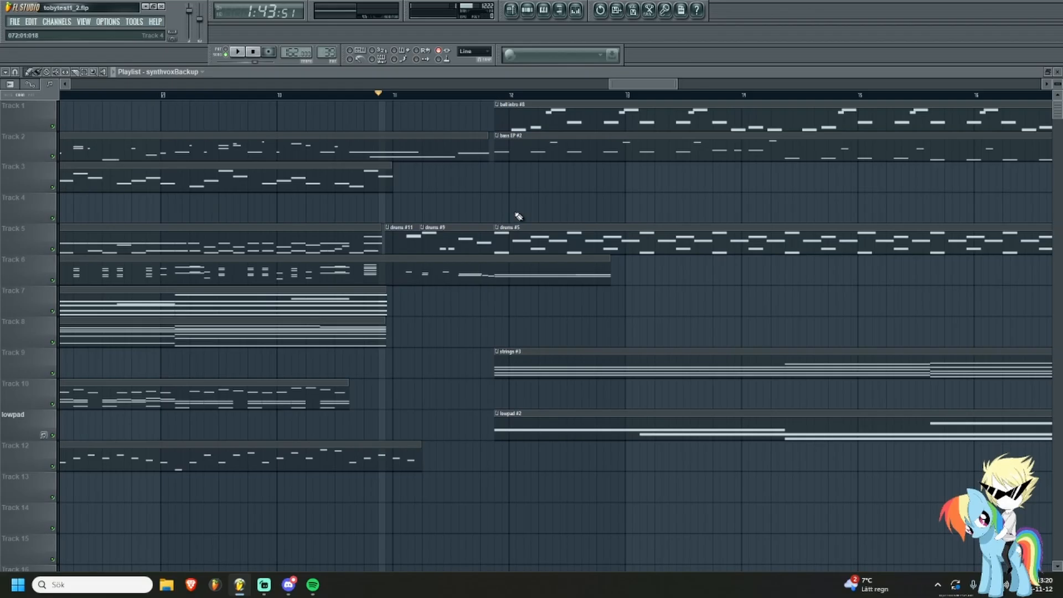
Place a copy of the drums #5 clip on Track 4 at the start of the drums #8 clip in bar 61.
scroll(202, 218, down, 5)
scroll(301, 152, up, 6)
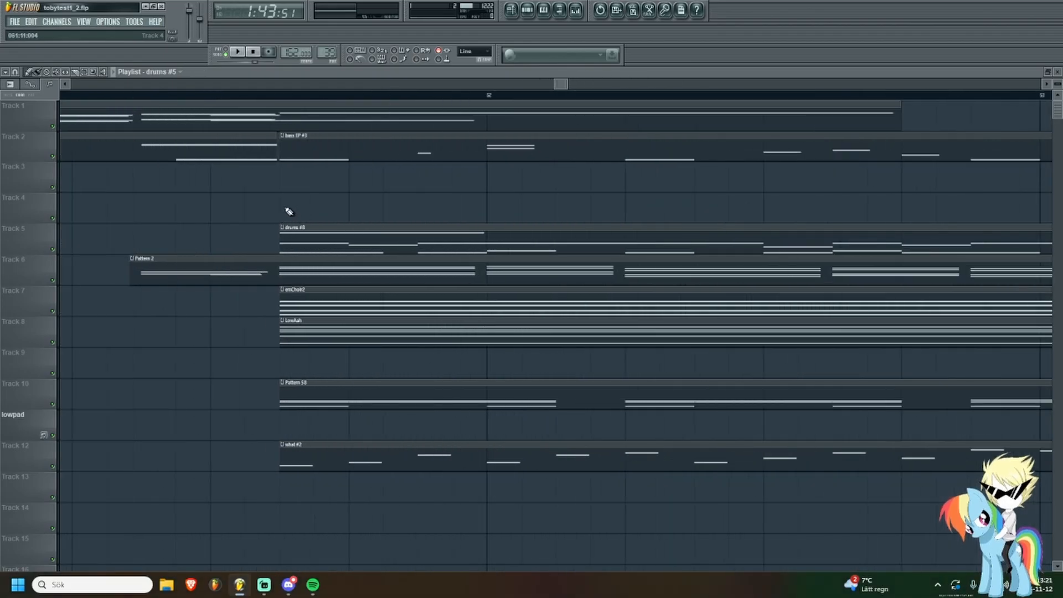
scroll(339, 212, down, 5)
scroll(337, 209, down, 1)
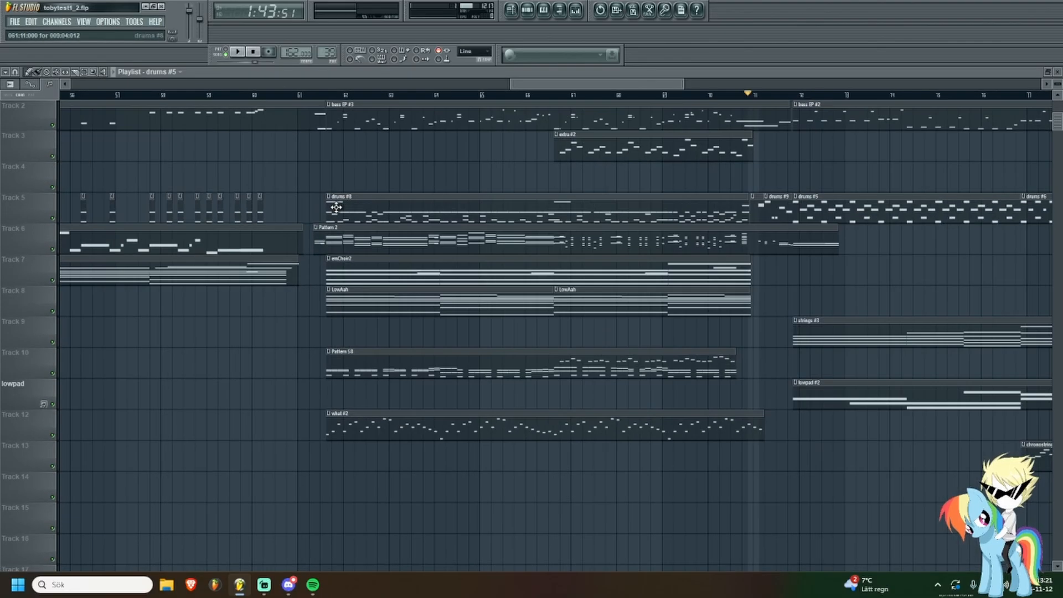
scroll(343, 191, up, 5)
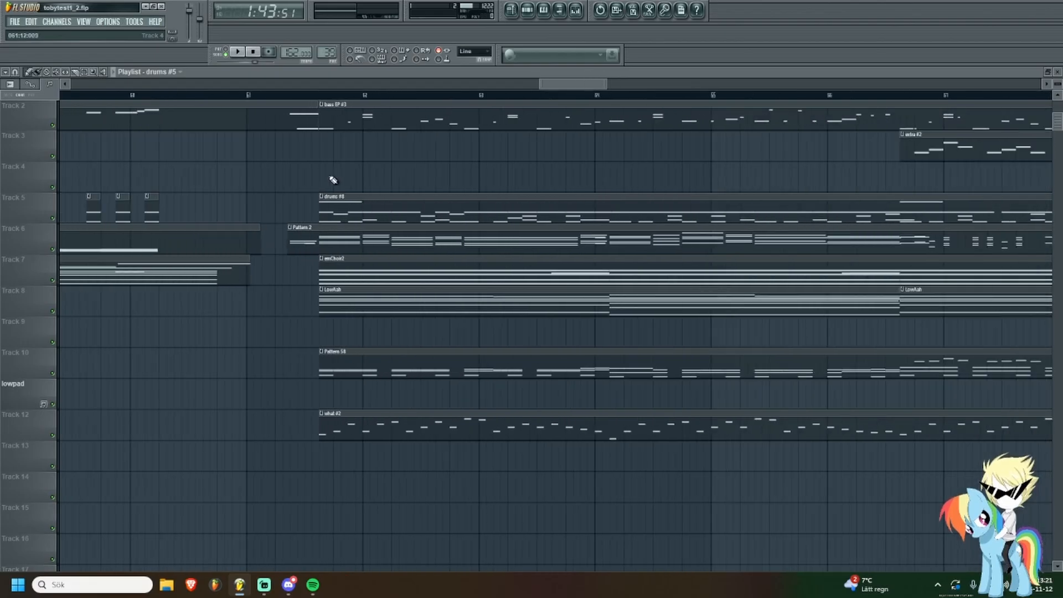
click(322, 182)
scroll(375, 173, up, 4)
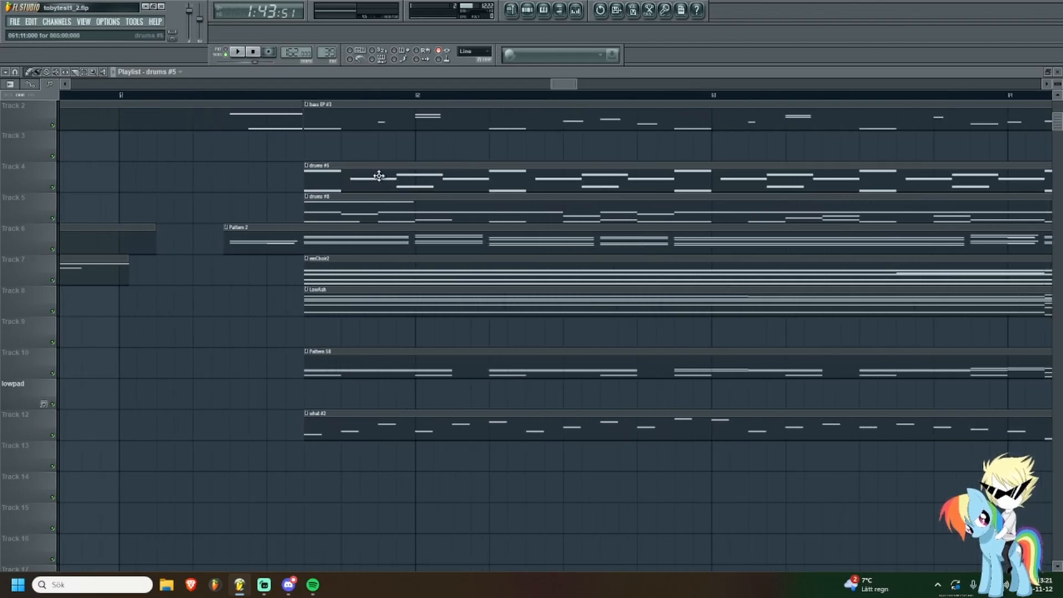
Solo Track 5 and play its drums #8 clip from bar 61.
scroll(186, 195, up, 1)
click(50, 242)
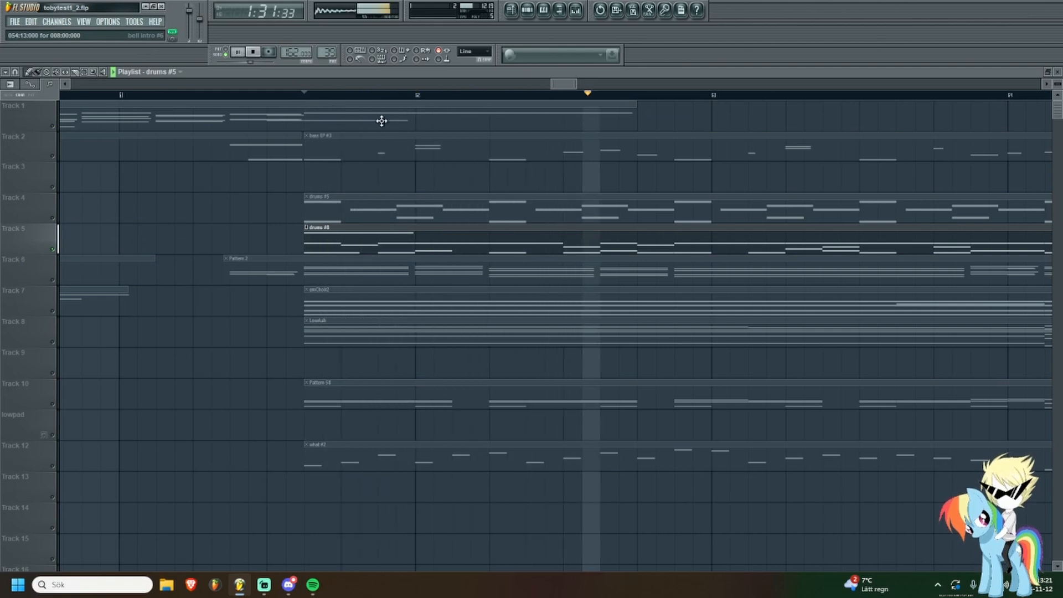
key(space)
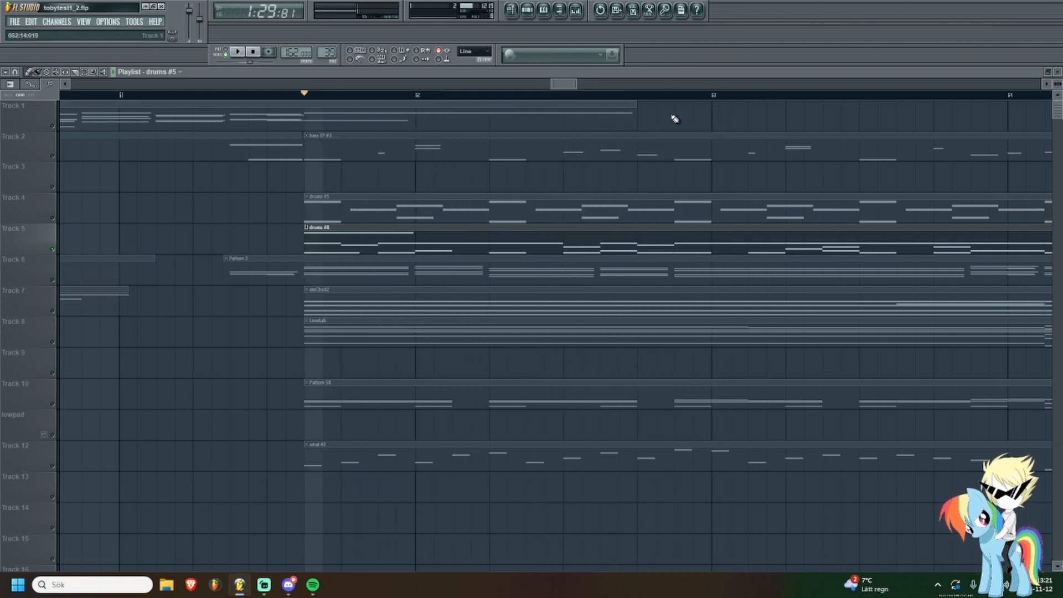
Solo Track 4 and play its drums #5 clip from bar 61 for comparison.
click(53, 218)
scroll(361, 161, down, 2)
key(space)
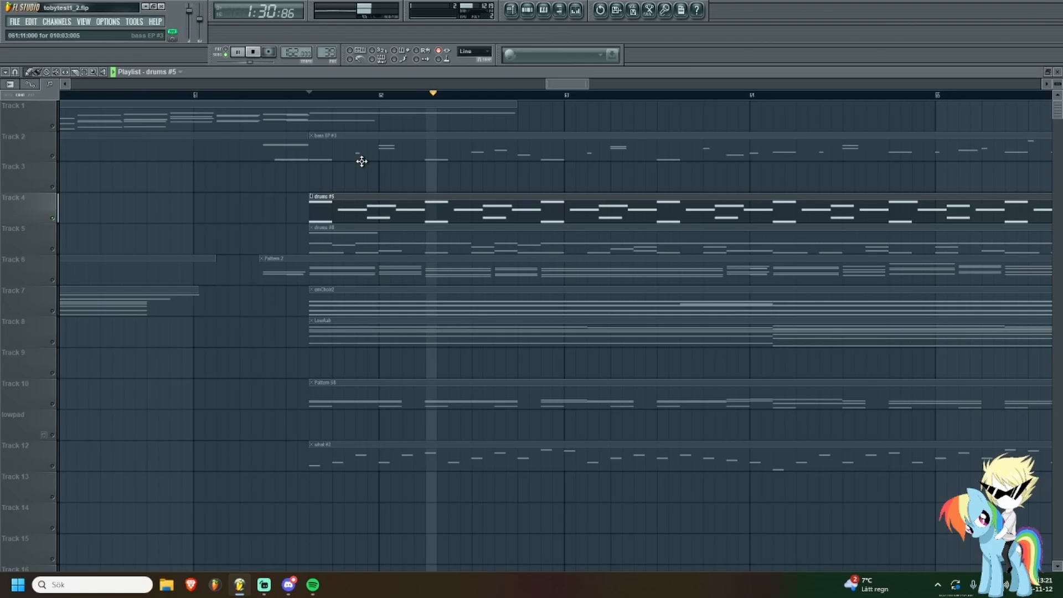
scroll(520, 133, up, 2)
scroll(436, 186, down, 1)
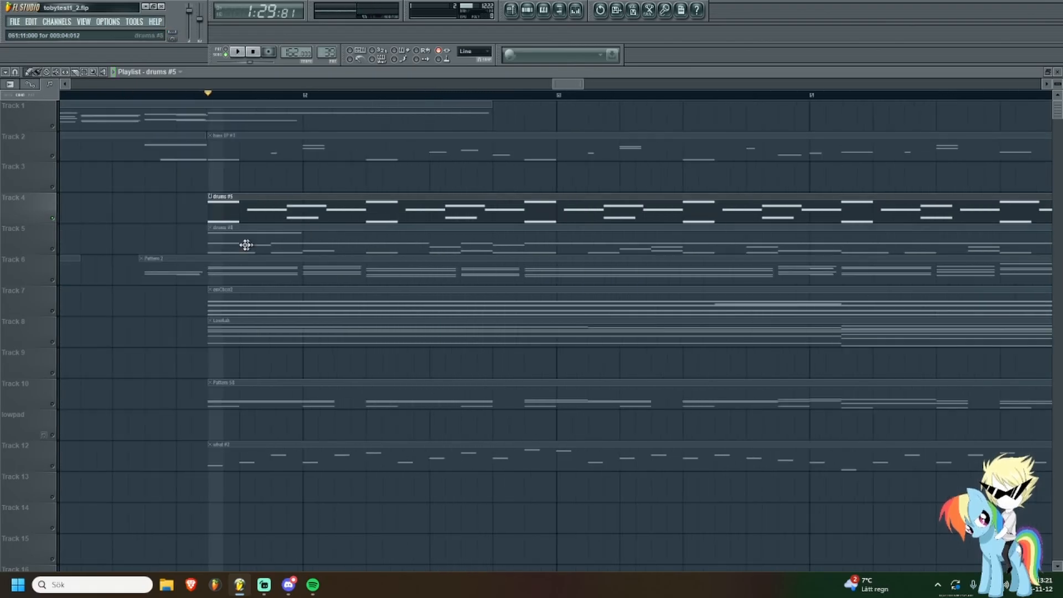
Solo Track 5 again and replay the opening of drums #8 up to about bar 62.
click(54, 251)
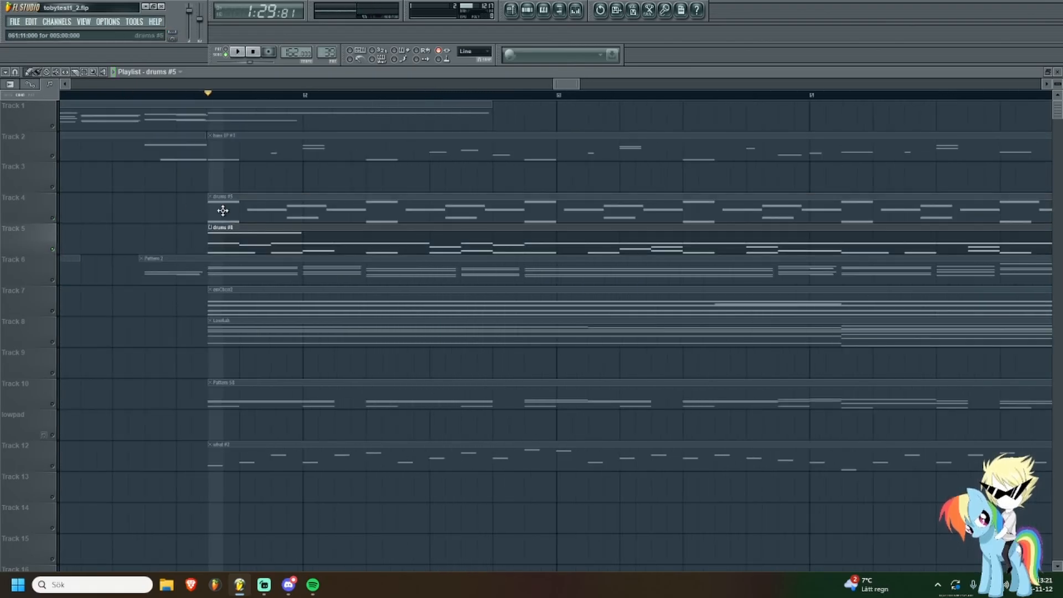
scroll(290, 168, up, 1)
scroll(356, 171, down, 1)
key(space)
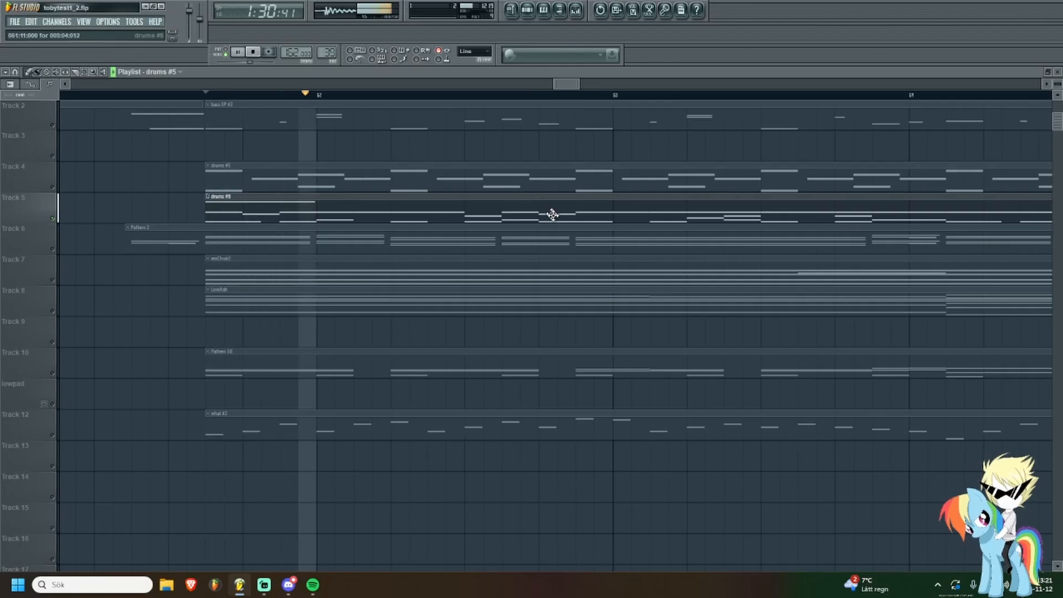
scroll(550, 224, up, 1)
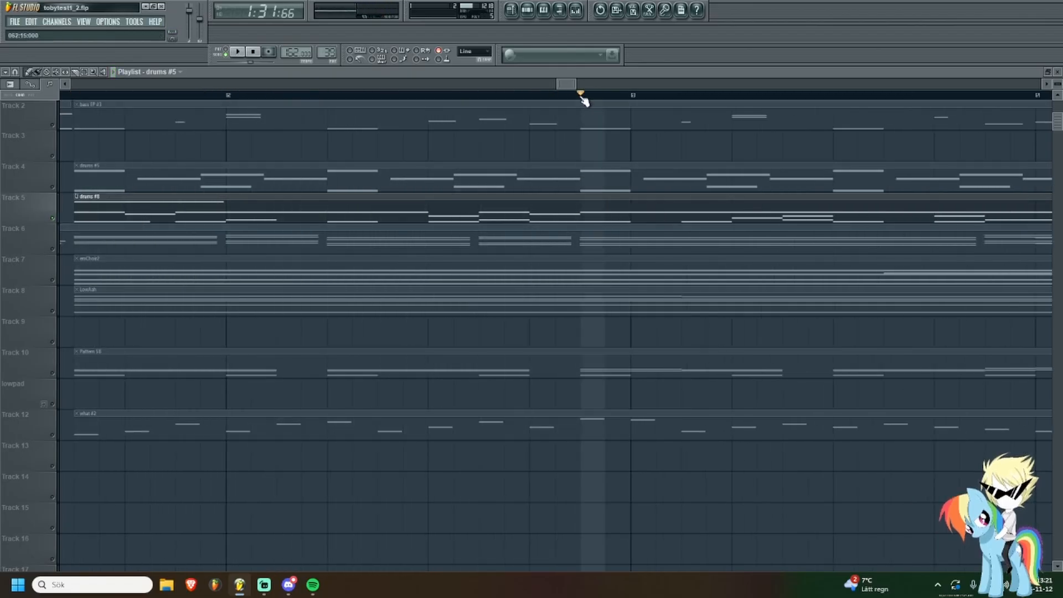
Loop the range from the start of drums #8 to late in bar 62, playing Track 5 and Track 4 soloed in turn.
drag(584, 94, 214, 105)
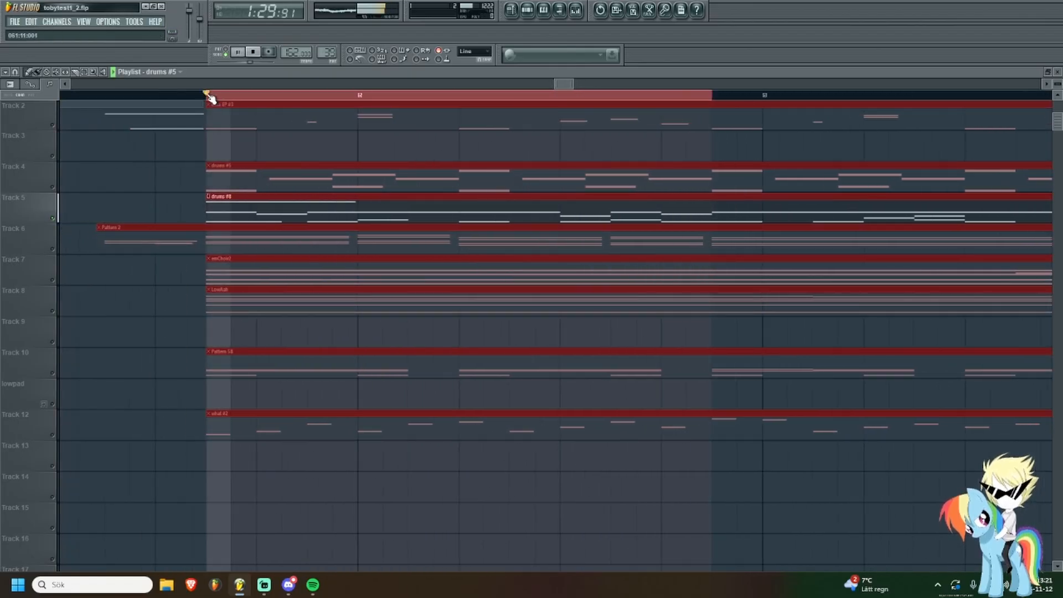
scroll(246, 114, down, 1)
click(729, 146)
right_click(758, 142)
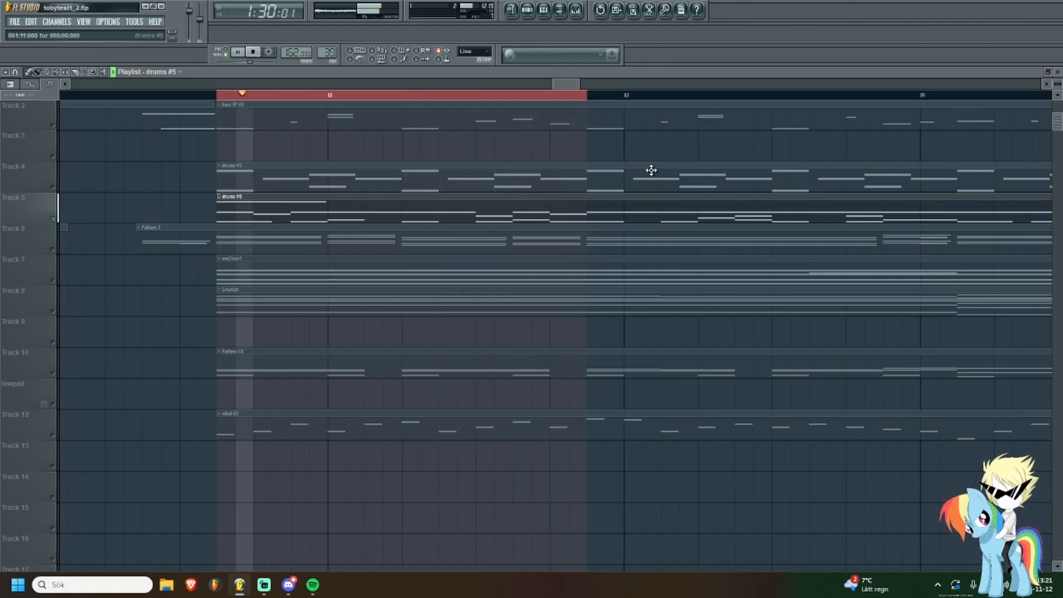
key(space)
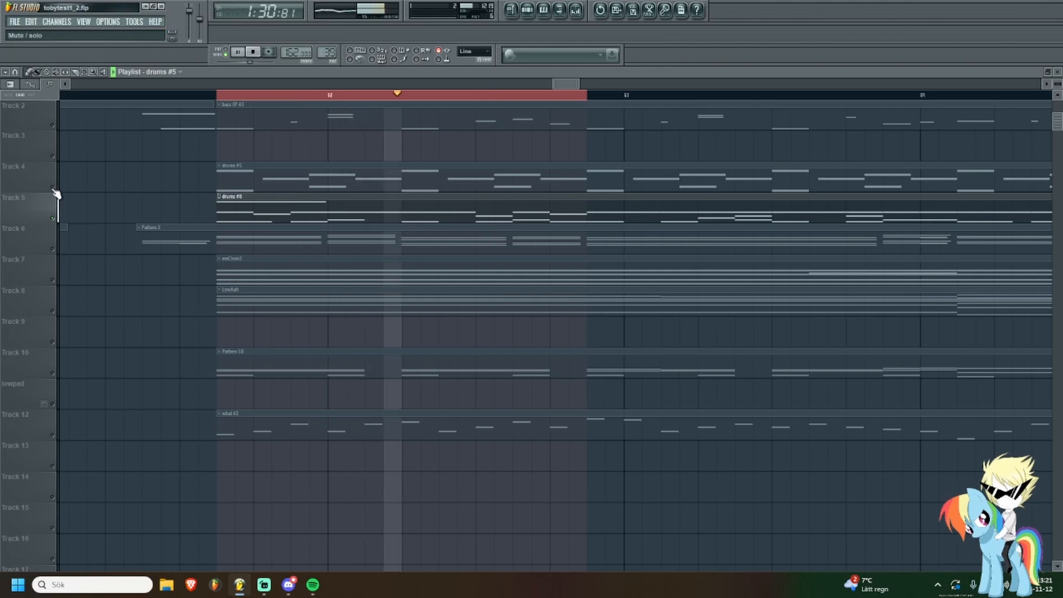
key(space)
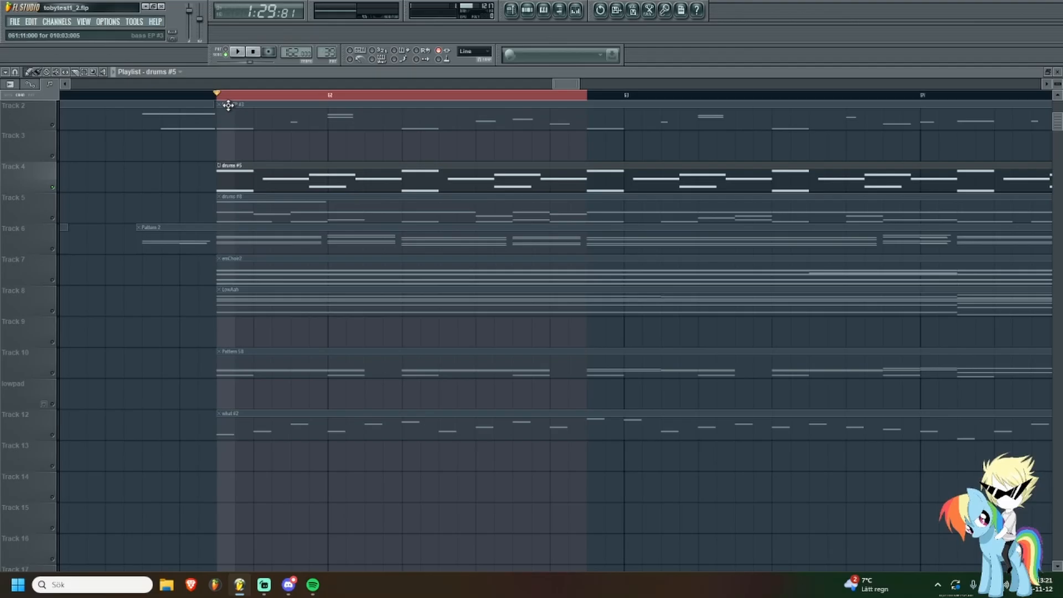
Open the drums #5 clip on Track 4 in the piano roll and examine its repeating note pattern and rhythm.
double_click(352, 174)
scroll(406, 218, up, 5)
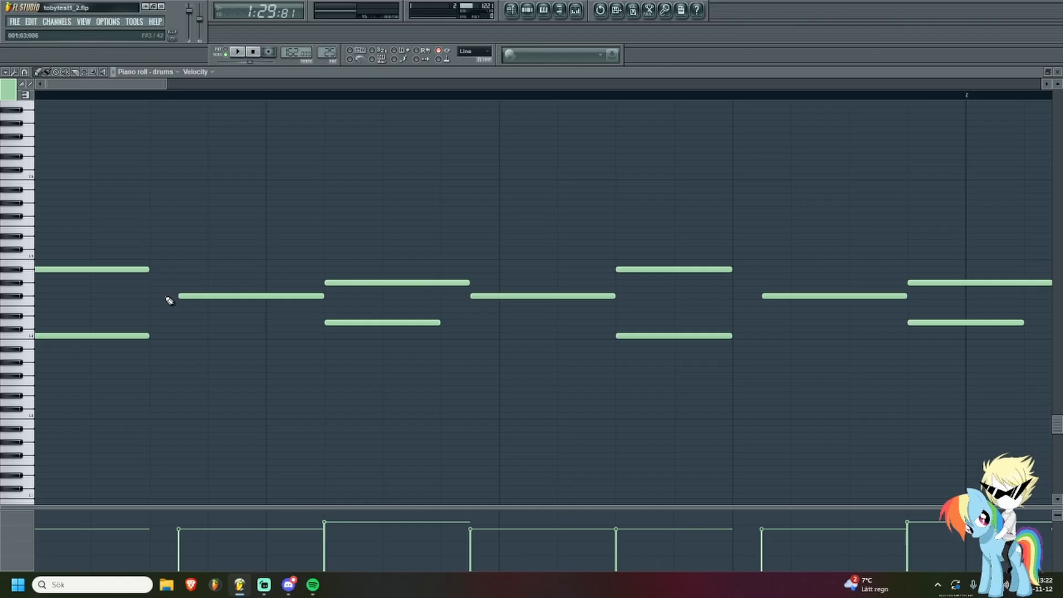
scroll(279, 298, down, 1)
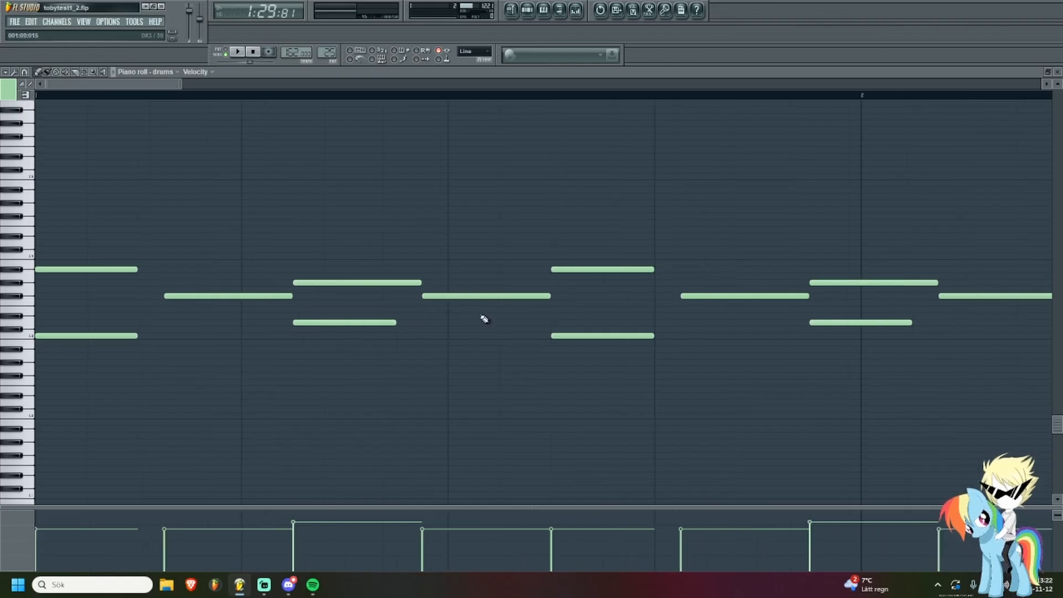
scroll(485, 319, down, 10)
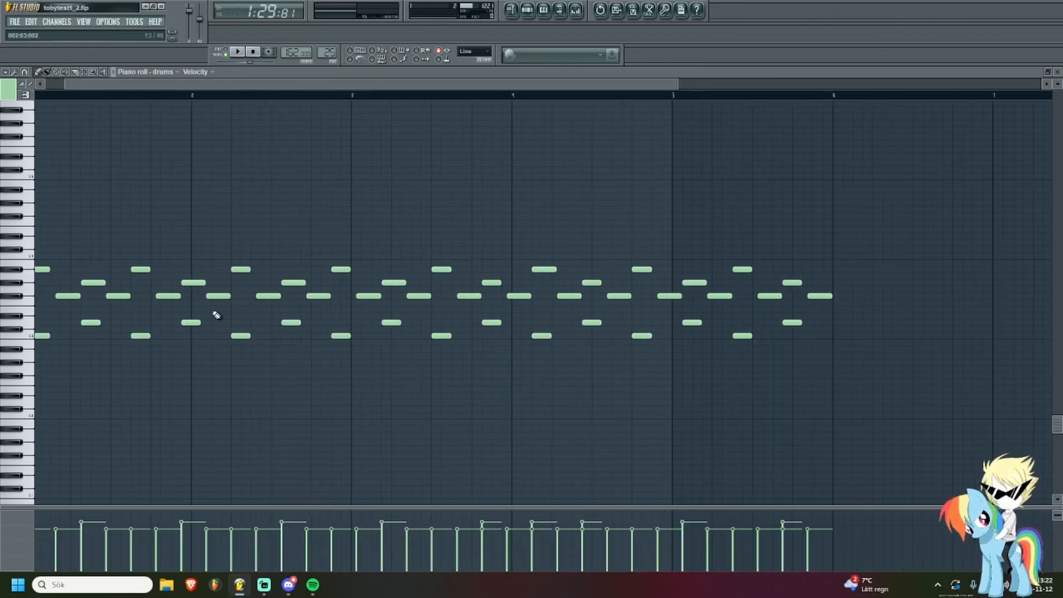
scroll(216, 315, up, 10)
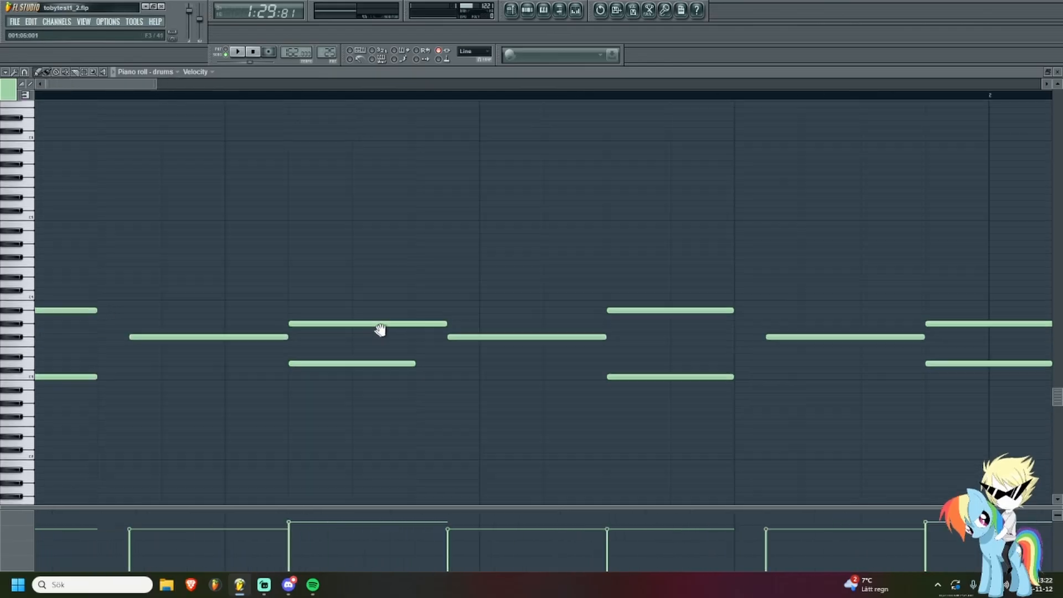
drag(380, 331, 445, 320)
scroll(214, 329, down, 2)
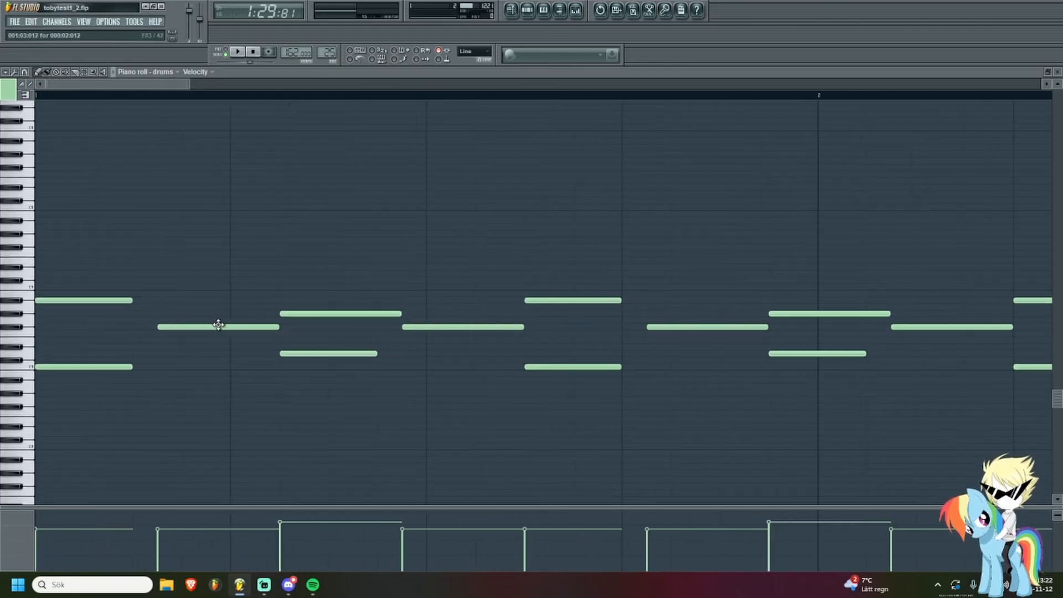
scroll(190, 298, down, 4)
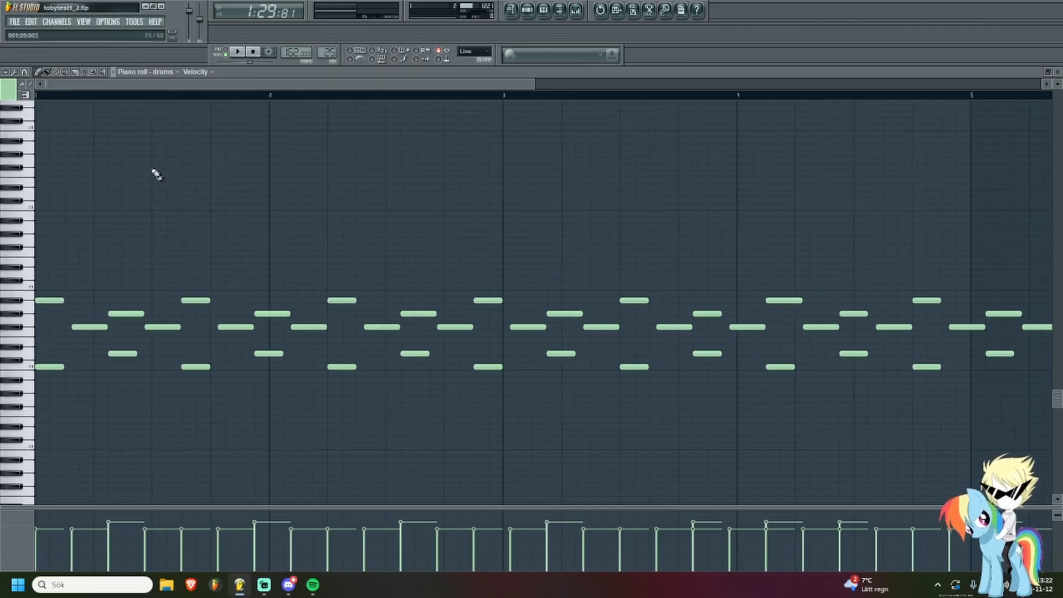
scroll(105, 350, up, 6)
scroll(164, 349, down, 3)
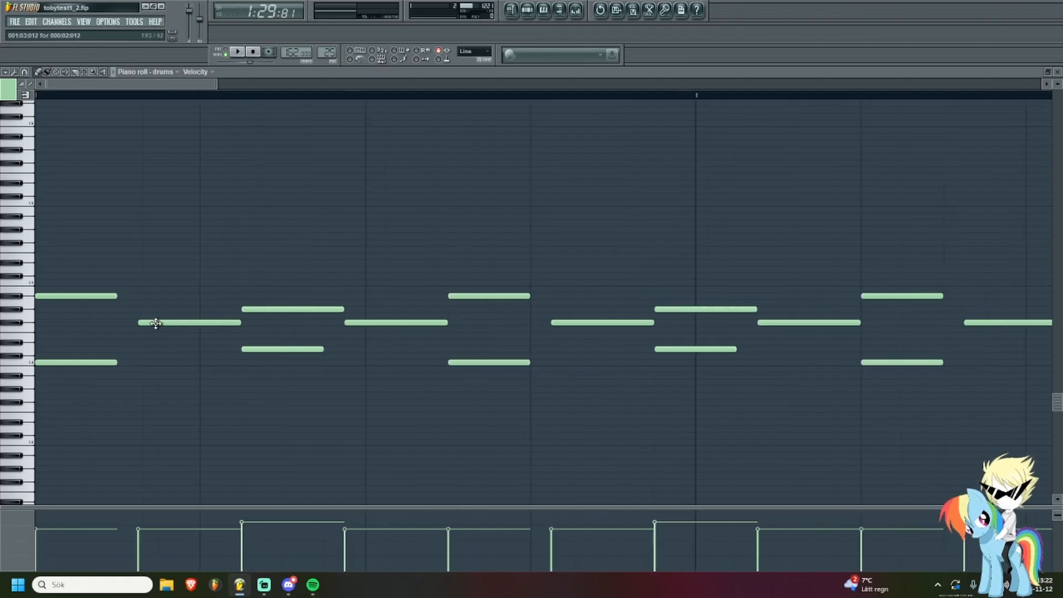
scroll(195, 327, down, 1)
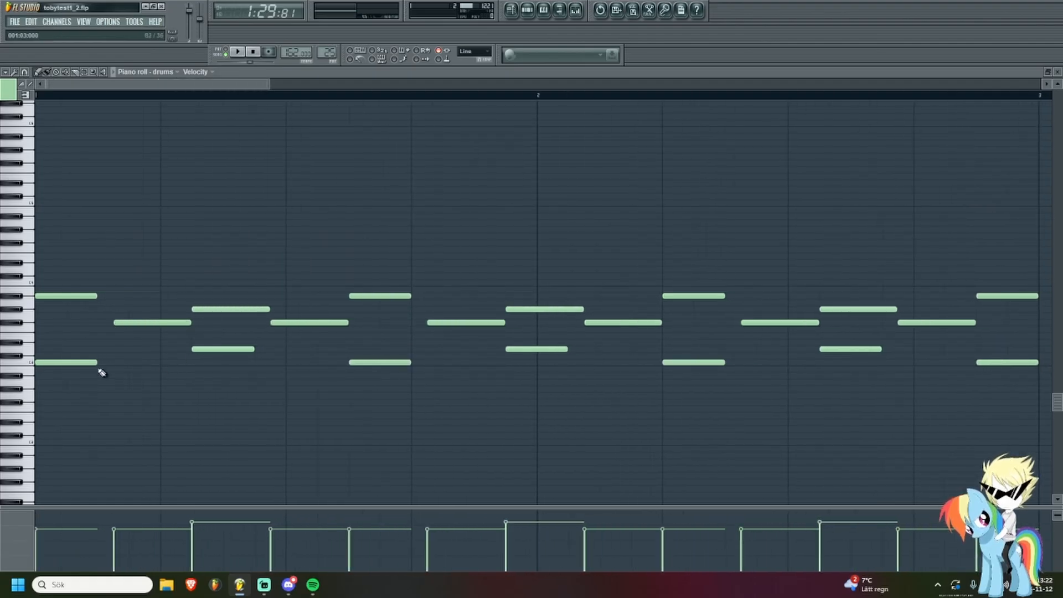
scroll(464, 360, down, 3)
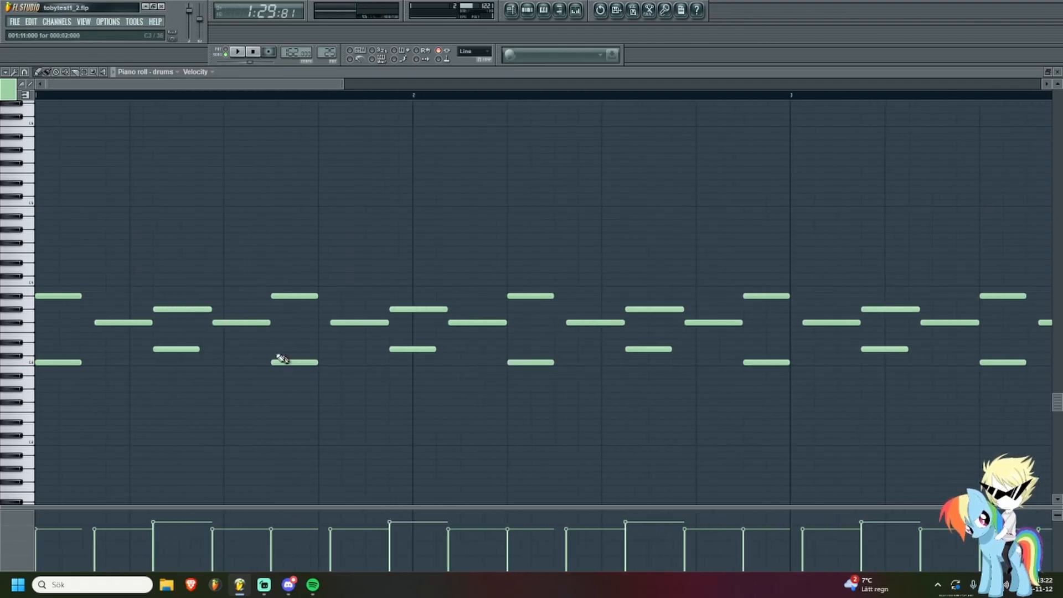
Mark time ranges across the drums #5 notes, show the keys enlarged with note names, and return to the playlist.
drag(369, 96, 762, 161)
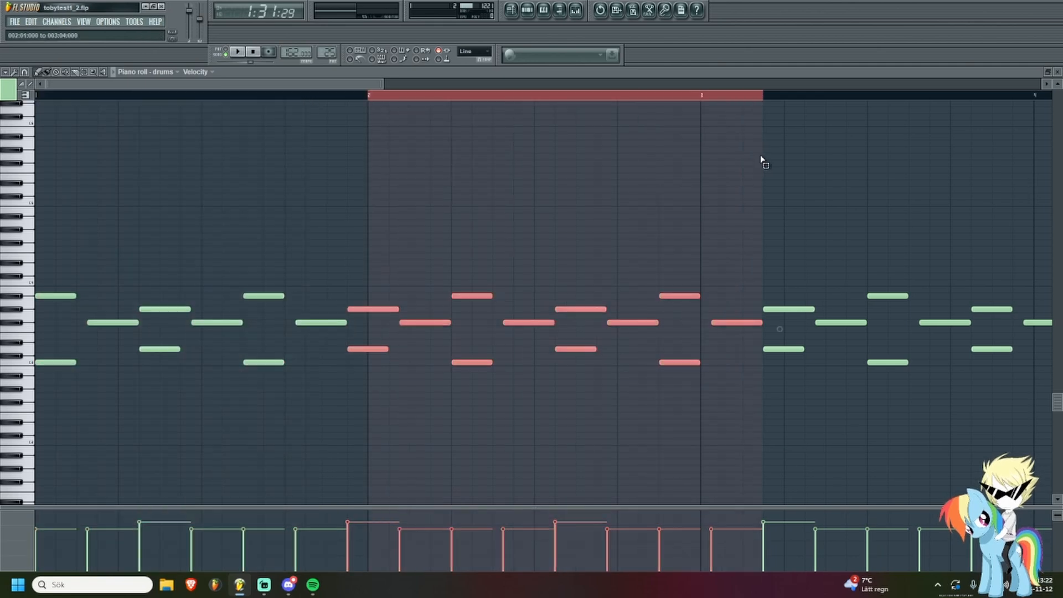
drag(699, 98, 43, 126)
click(24, 95)
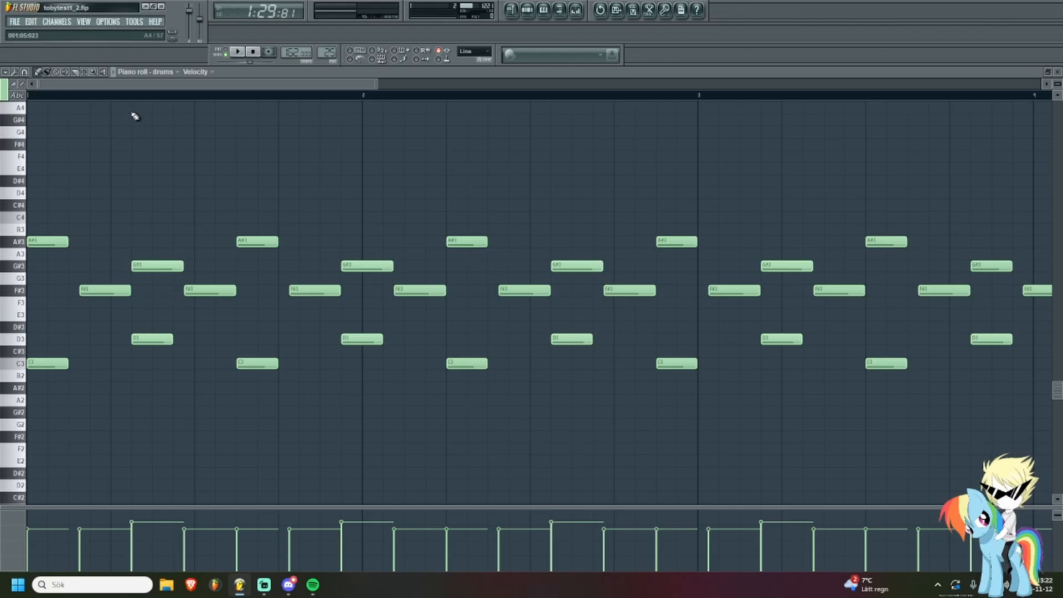
scroll(266, 171, down, 5)
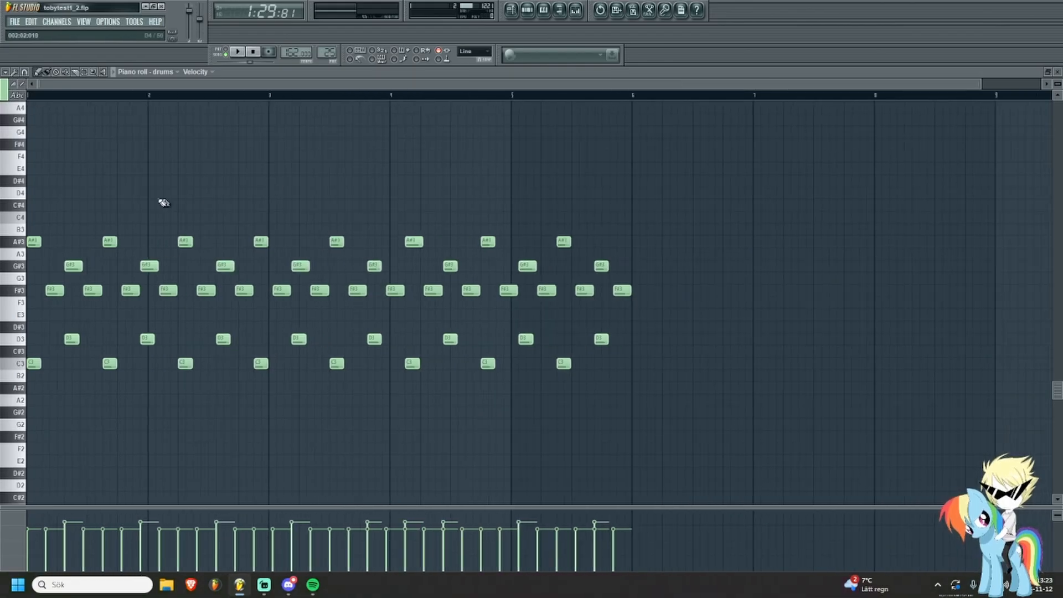
scroll(286, 181, down, 2)
click(512, 11)
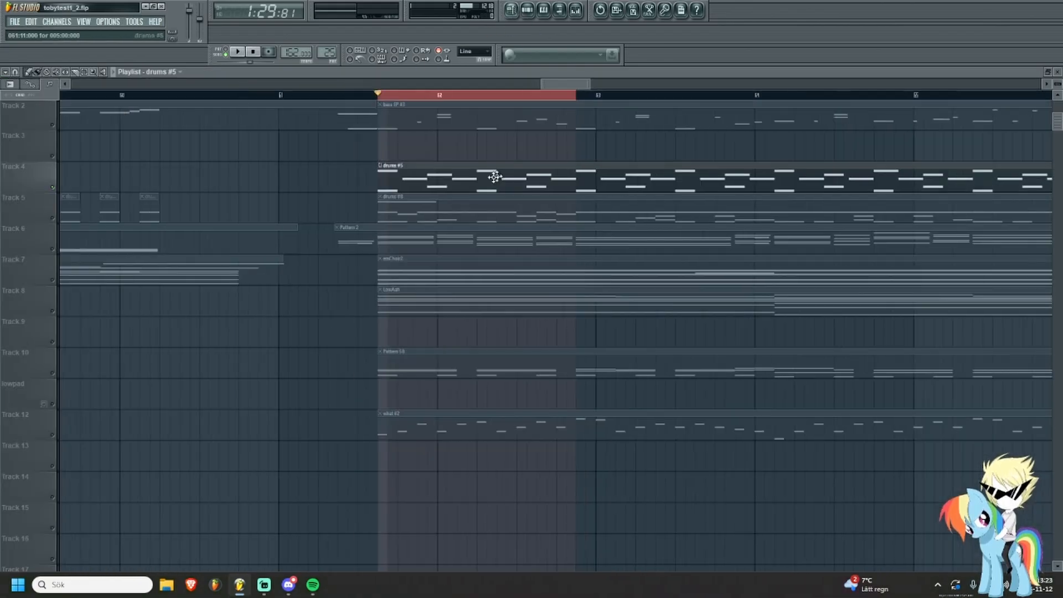
scroll(421, 98, down, 2)
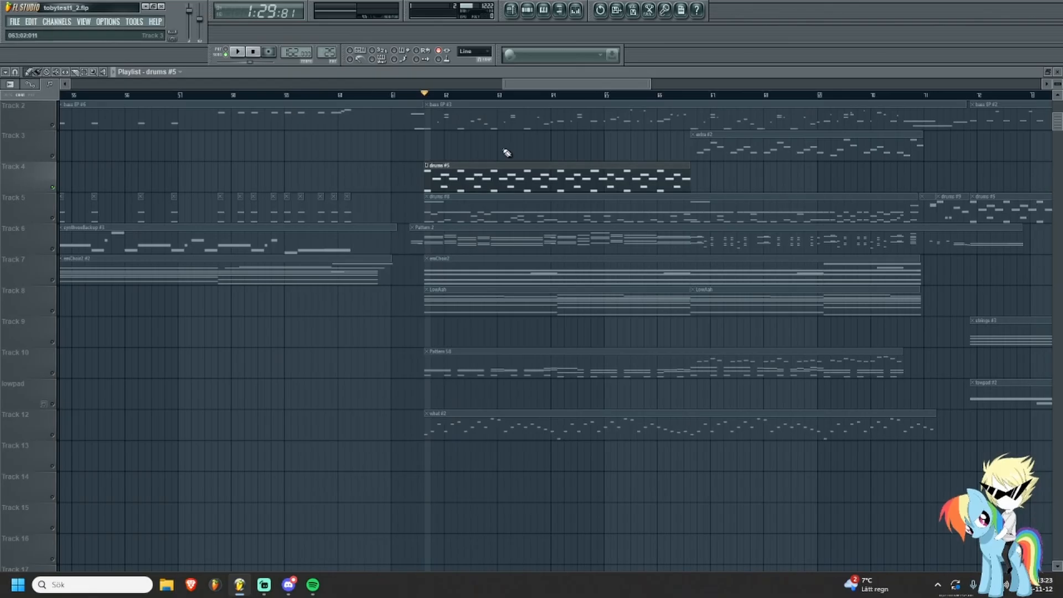
Play the soloed drums #5 clip on Track 4 with the metronome on, and turn the metronome off when stopping.
scroll(500, 165, up, 3)
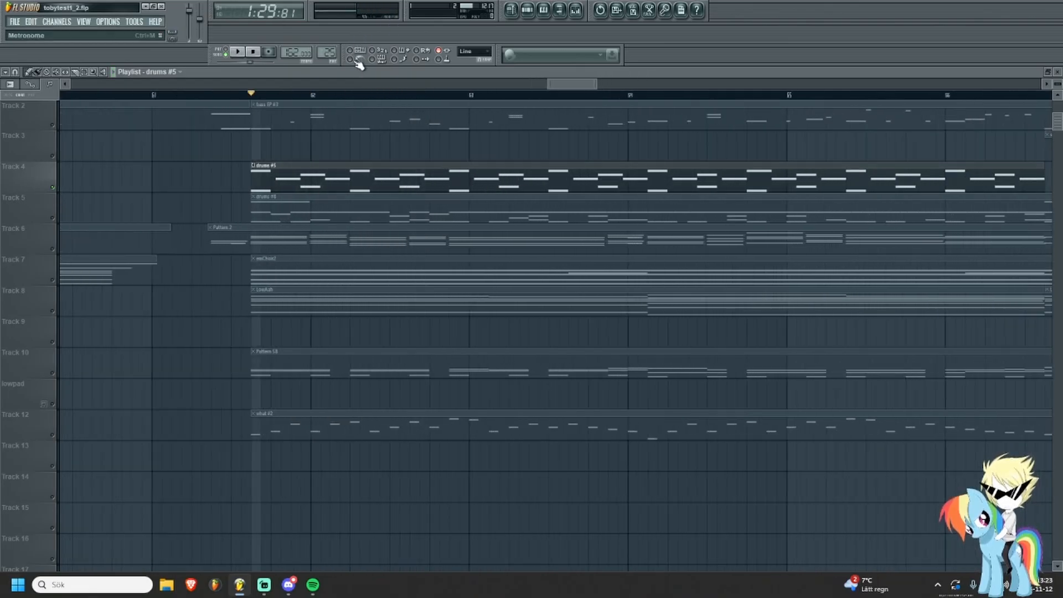
scroll(356, 149, down, 1)
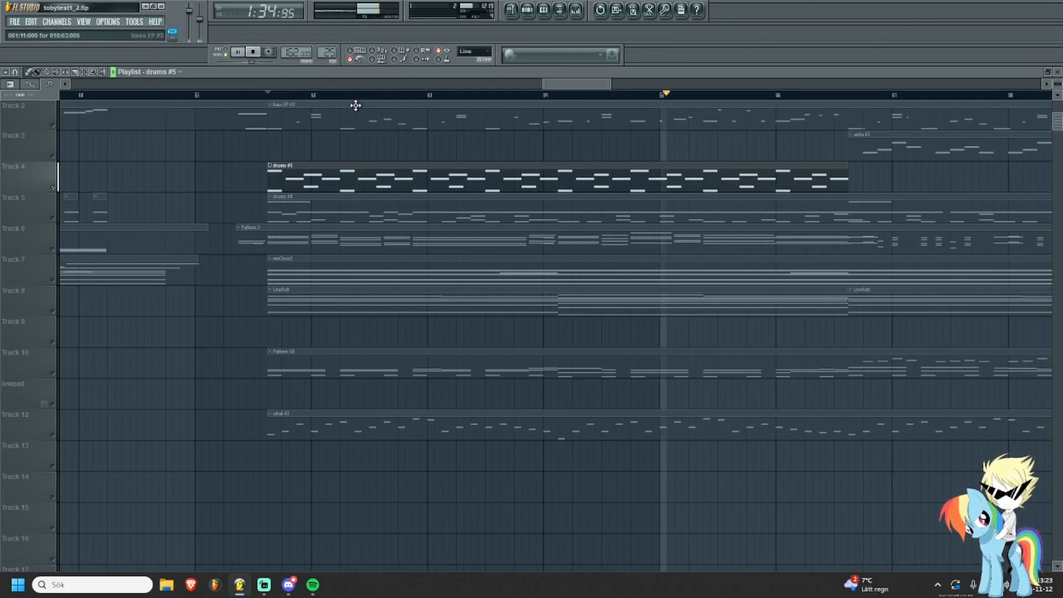
scroll(351, 136, down, 1)
scroll(353, 130, down, 1)
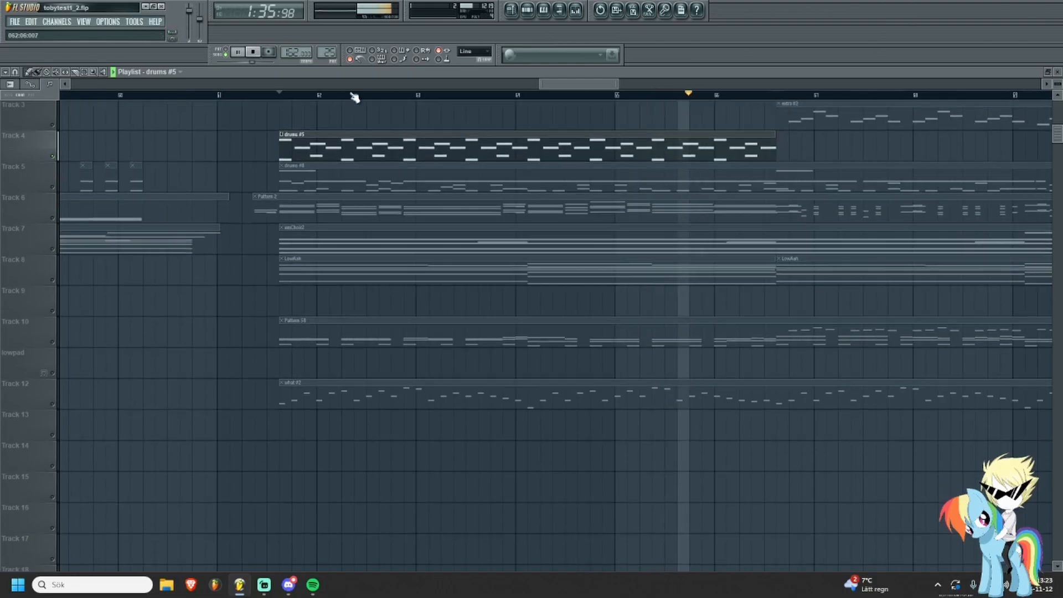
click(350, 60)
key(space)
Place the playhead at the shared start of the bell intro #8, bass EP #2 and drums #5 clips just before bar 72.
scroll(308, 160, down, 5)
right_click(318, 160)
scroll(553, 161, down, 3)
scroll(791, 172, up, 8)
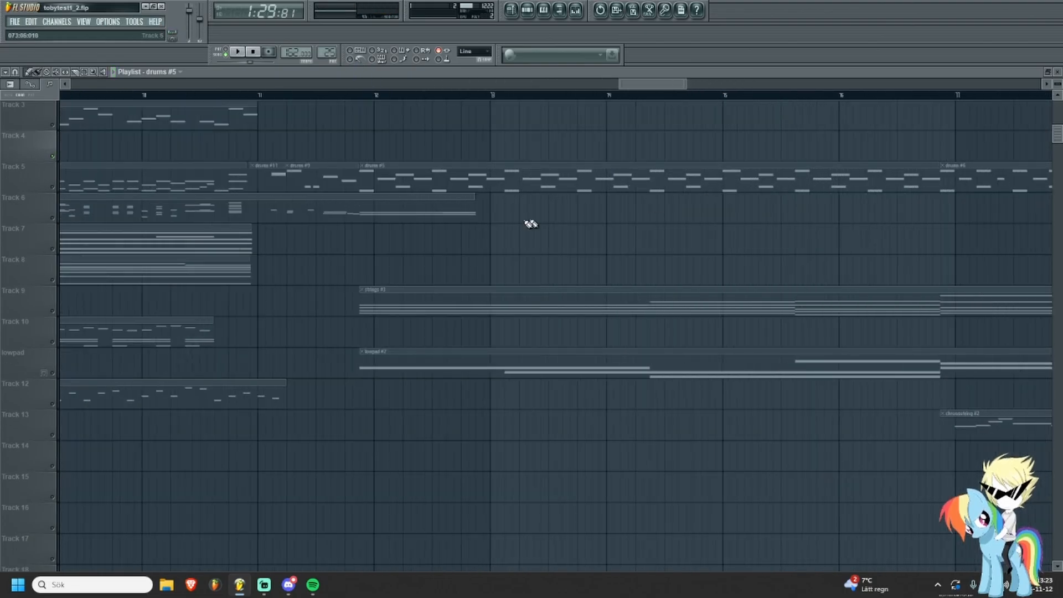
scroll(399, 197, up, 3)
scroll(310, 166, up, 3)
click(281, 96)
scroll(295, 133, up, 2)
scroll(296, 134, down, 2)
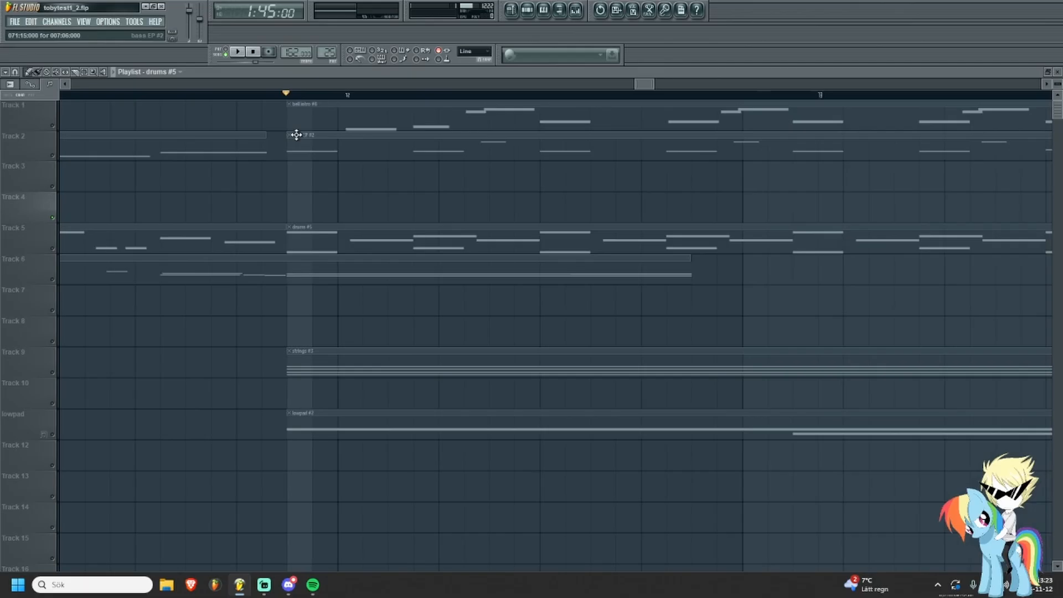
scroll(292, 155, down, 1)
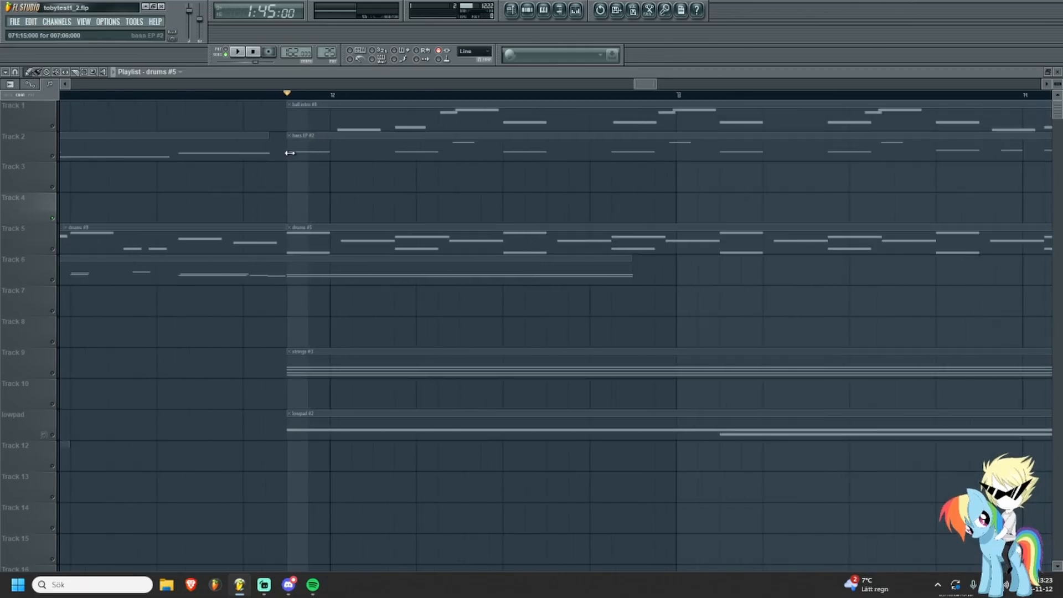
scroll(299, 194, down, 2)
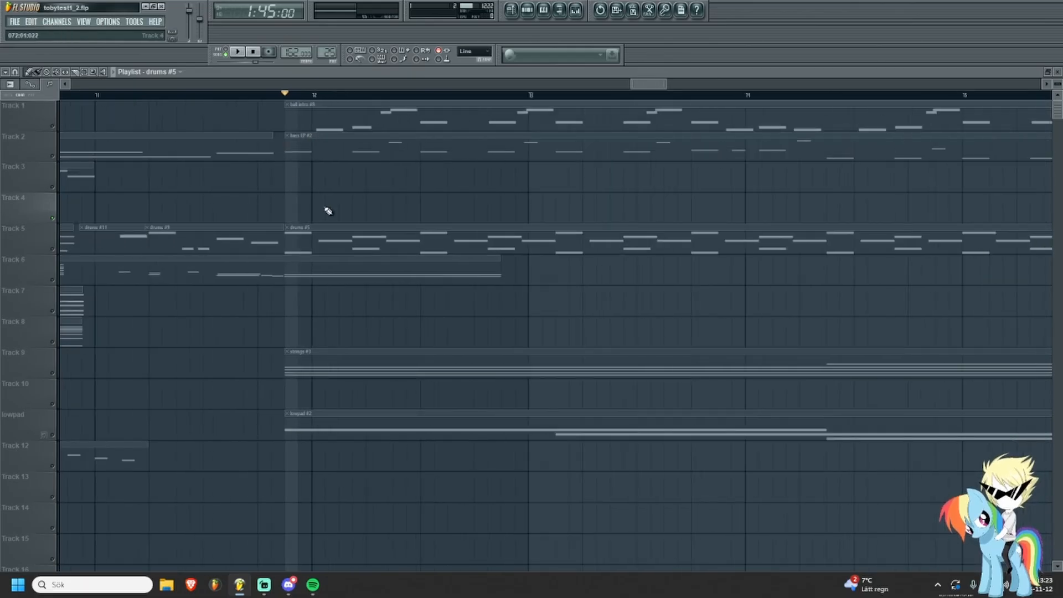
Unmute Tracks 5, 6, 2 and 1, the lowpad track and Track 9 alongside the active Track 4.
scroll(259, 204, down, 1)
click(53, 248)
click(54, 279)
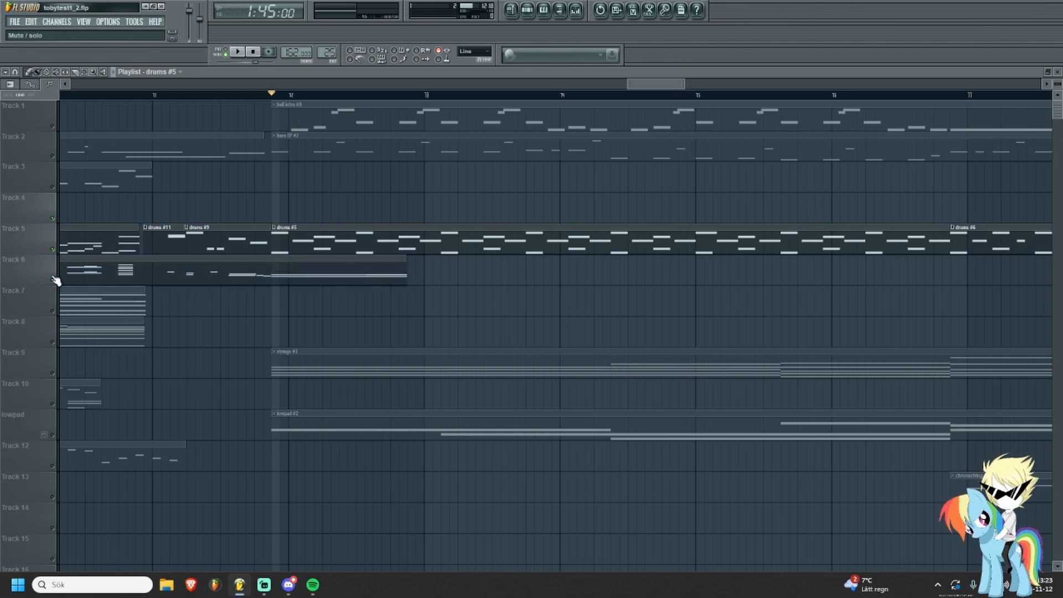
click(52, 156)
click(53, 126)
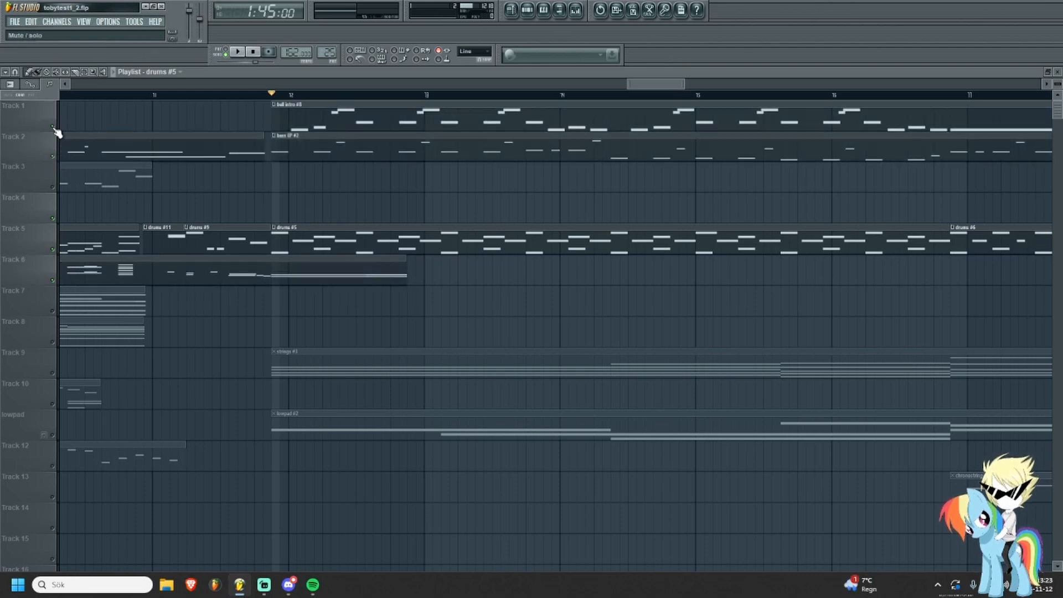
click(53, 434)
click(53, 372)
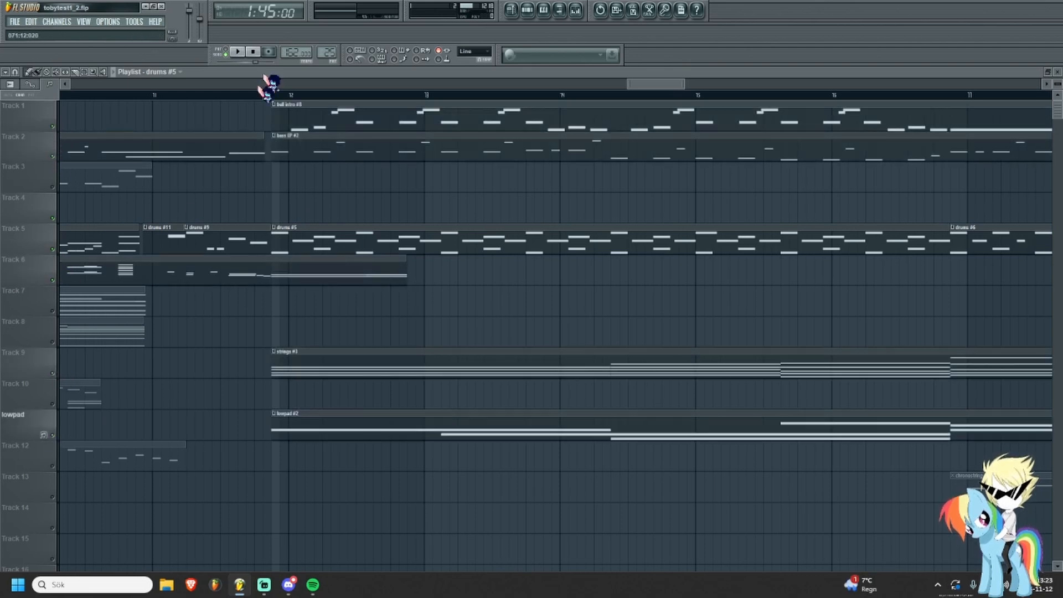
Play the unmuted tracks from about bar 71 and listen through the bell intro, strings and lowpad section.
scroll(213, 209, up, 2)
scroll(290, 222, down, 2)
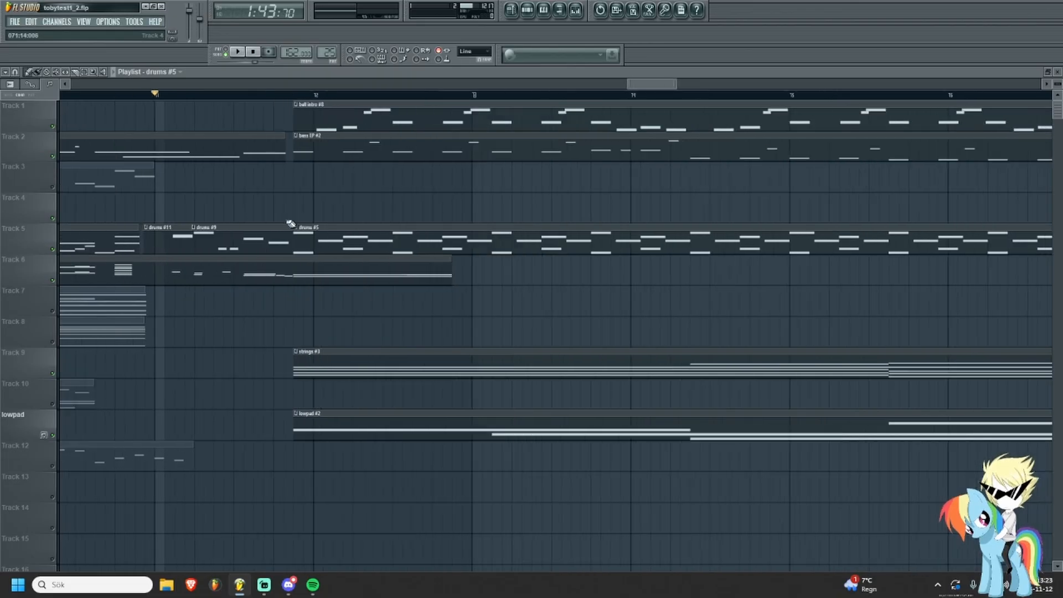
key(space)
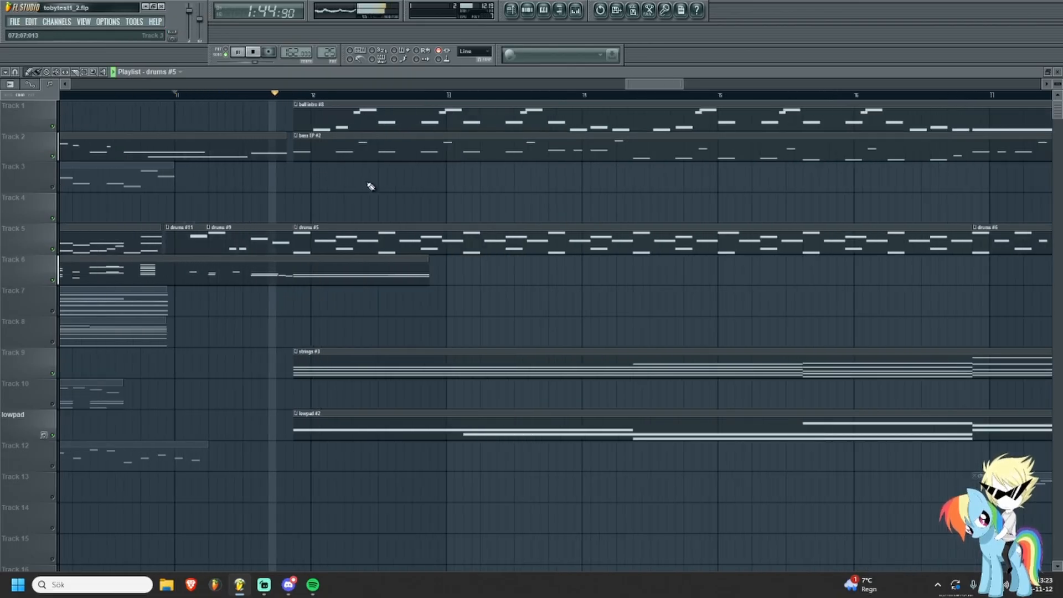
scroll(354, 184, down, 1)
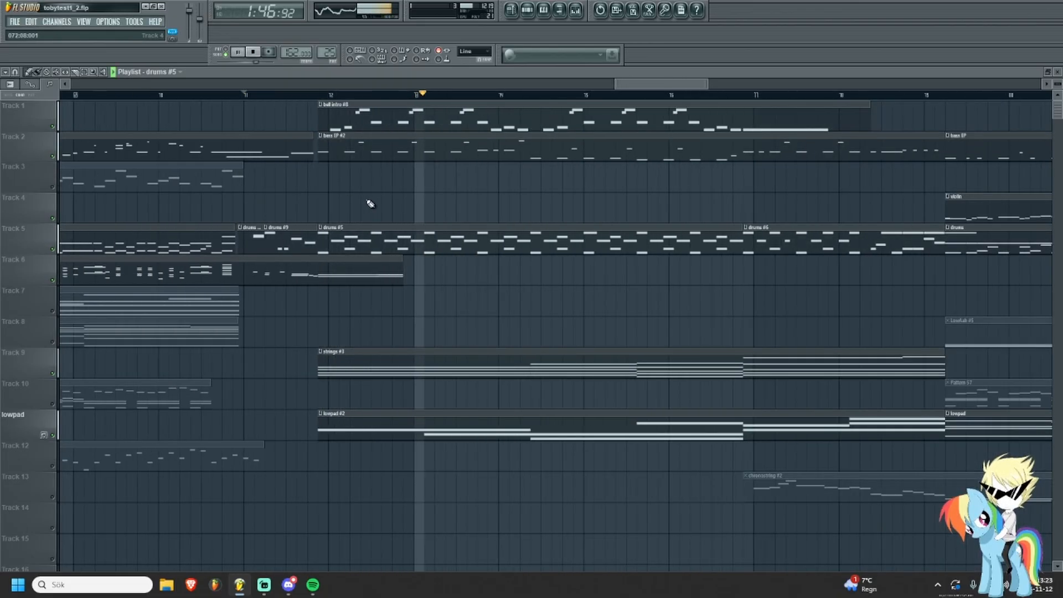
scroll(368, 197, down, 1)
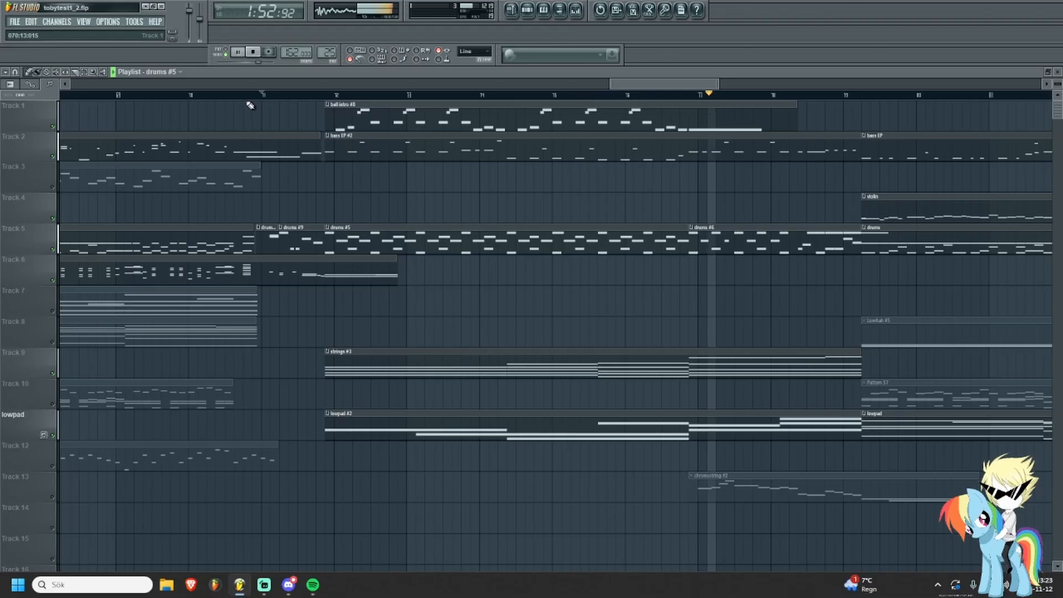
scroll(637, 216, up, 3)
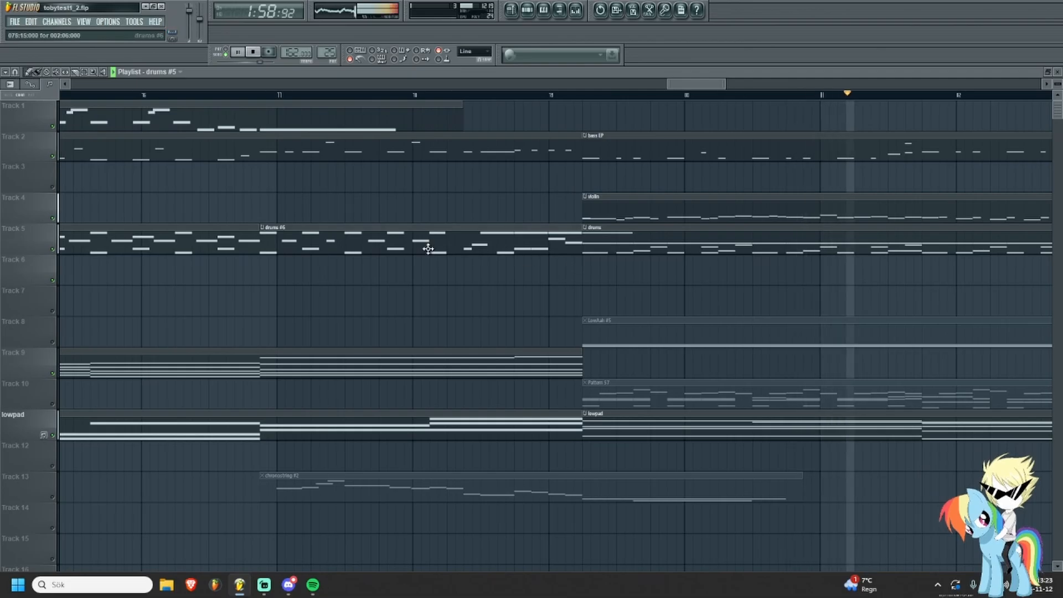
scroll(422, 137, down, 3)
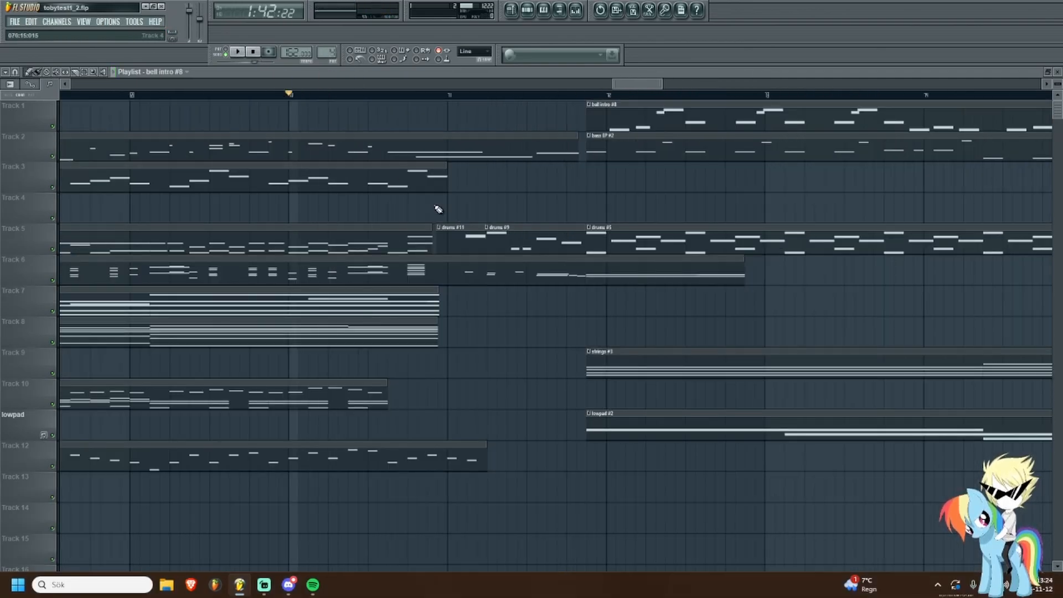
Examine the notes of the drums #9 clip on Track 5 and the Pattern 2 clip on Track 6 in the piano roll.
scroll(438, 208, down, 1)
double_click(519, 246)
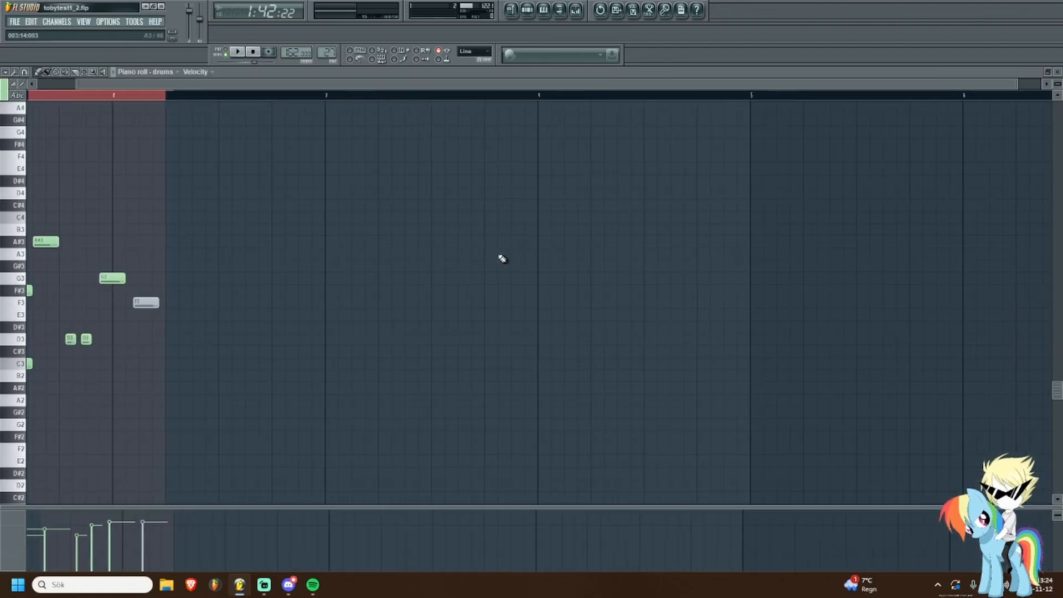
key(F5)
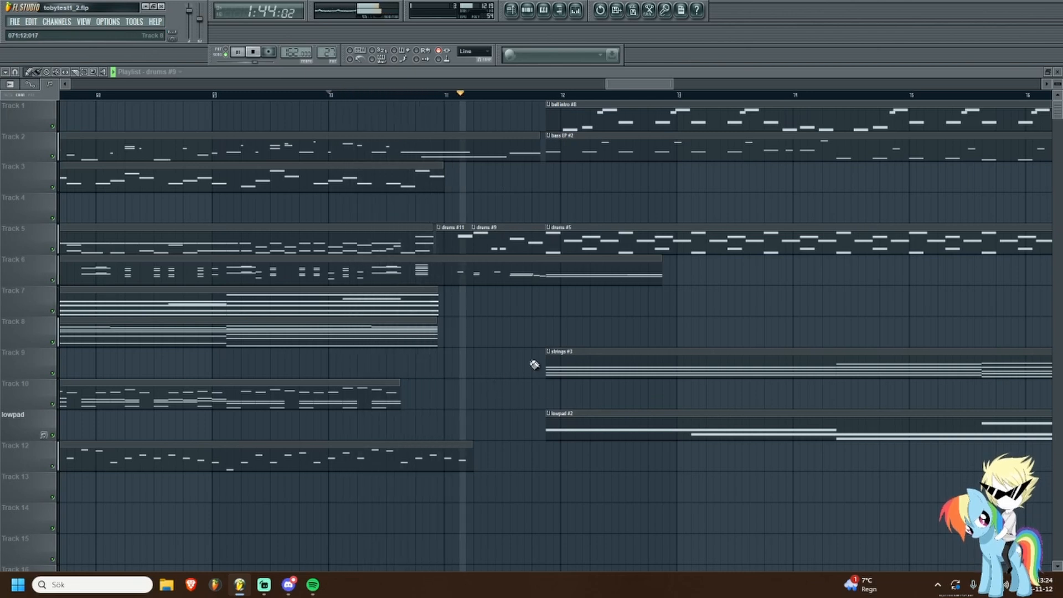
scroll(578, 312, up, 2)
key(space)
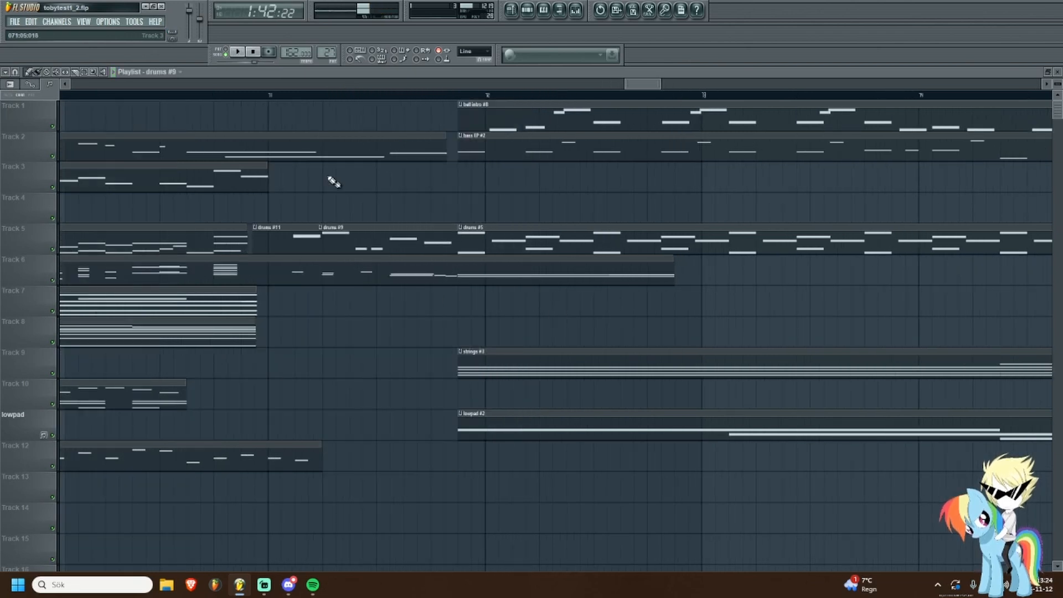
double_click(290, 269)
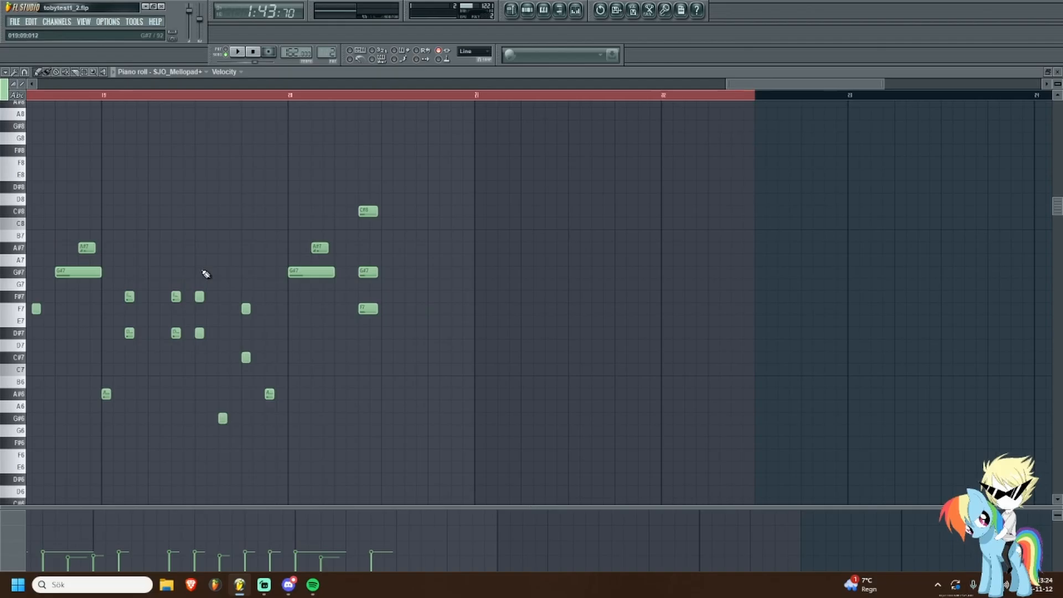
key(F5)
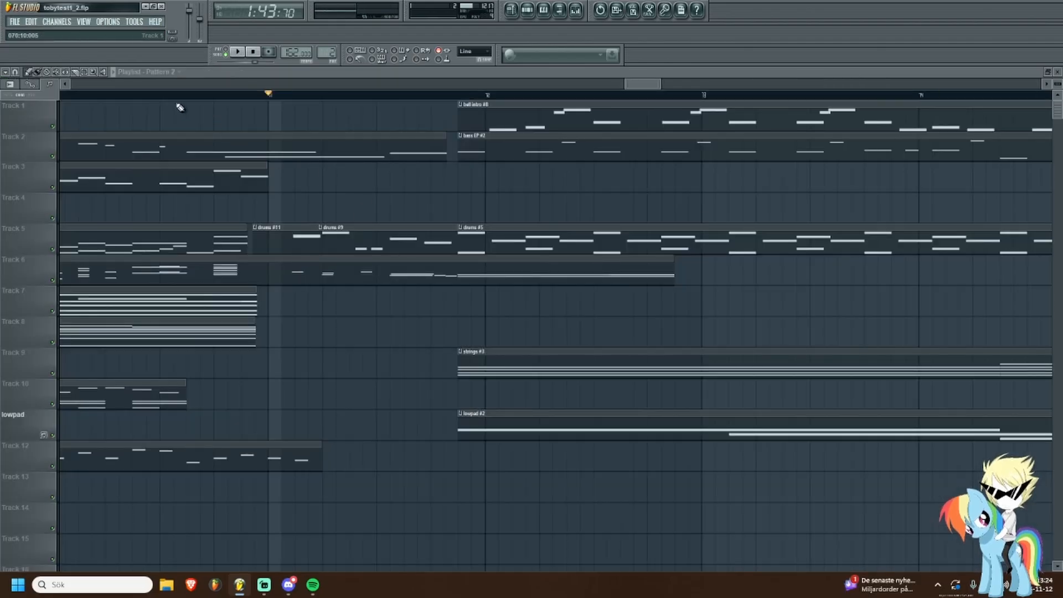
Solo Track 6 and play its Pattern 2 part from just after bar 71.
click(103, 96)
scroll(133, 172, left, 3)
scroll(175, 261, down, 2)
right_click(52, 280)
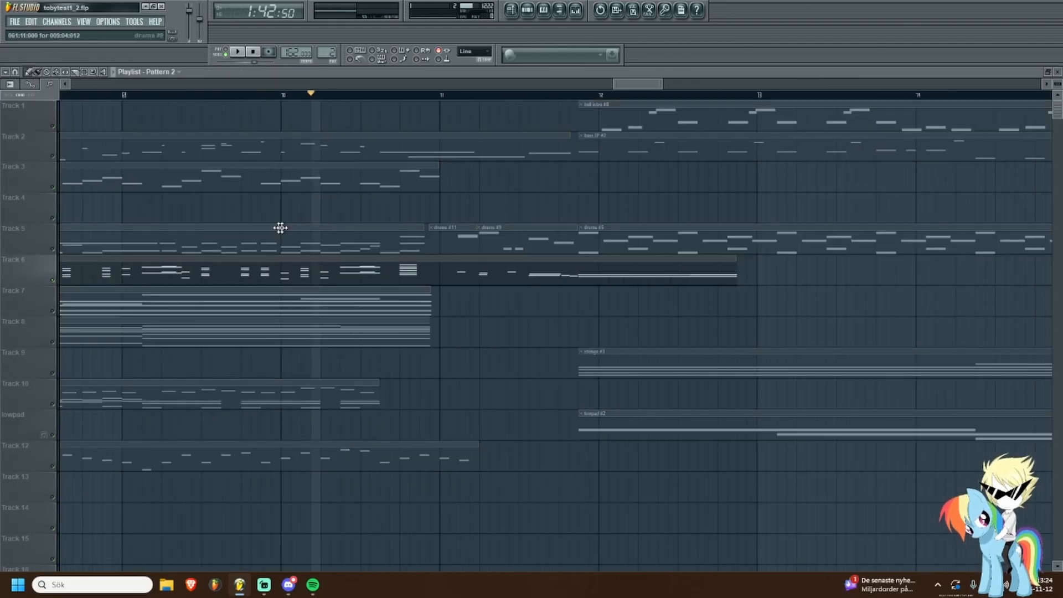
scroll(441, 282, up, 3)
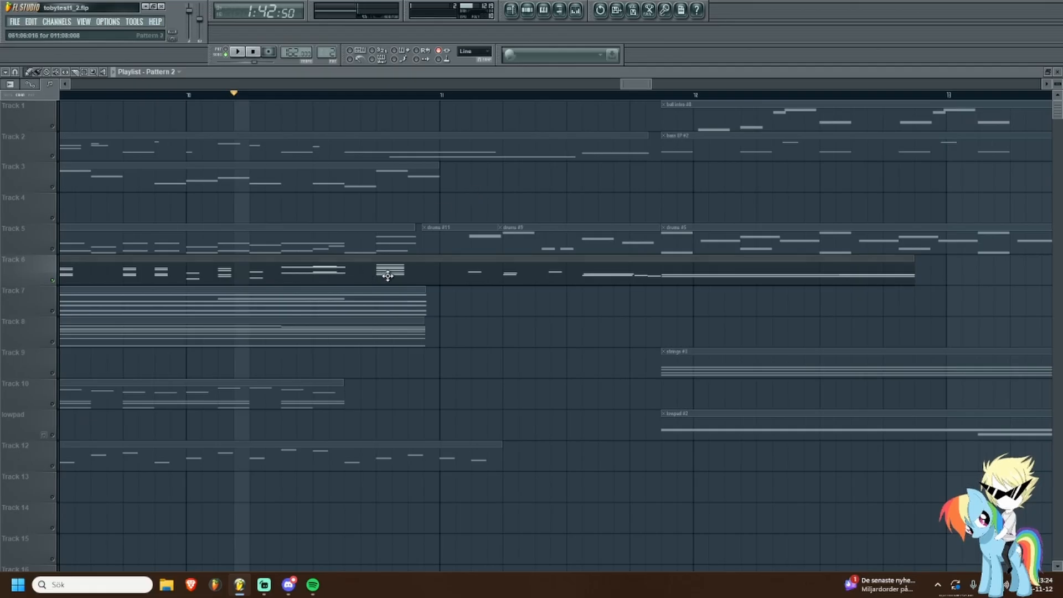
click(462, 97)
key(space)
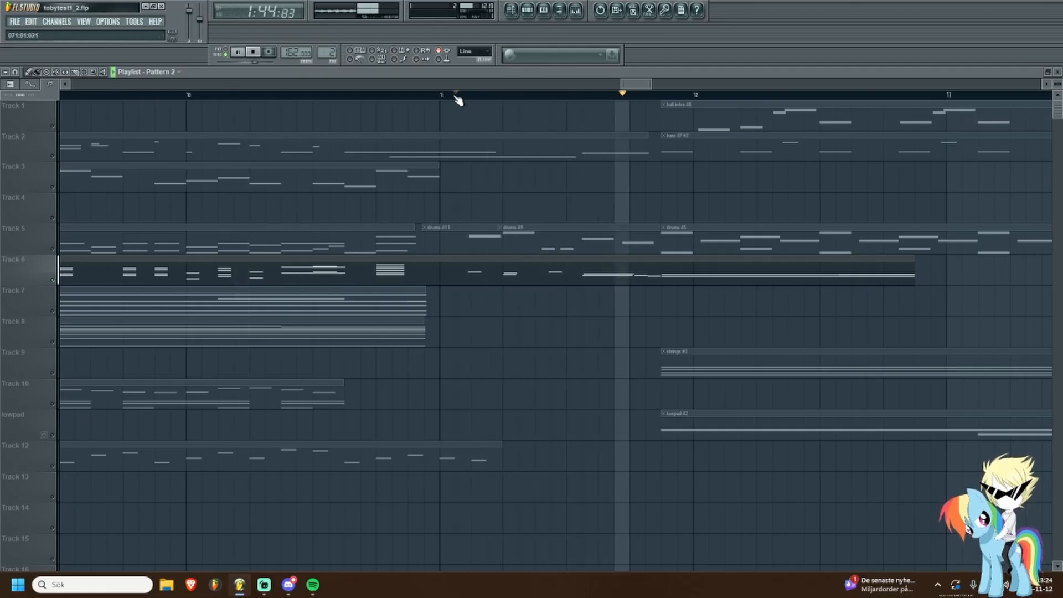
key(space)
scroll(480, 144, up, 2)
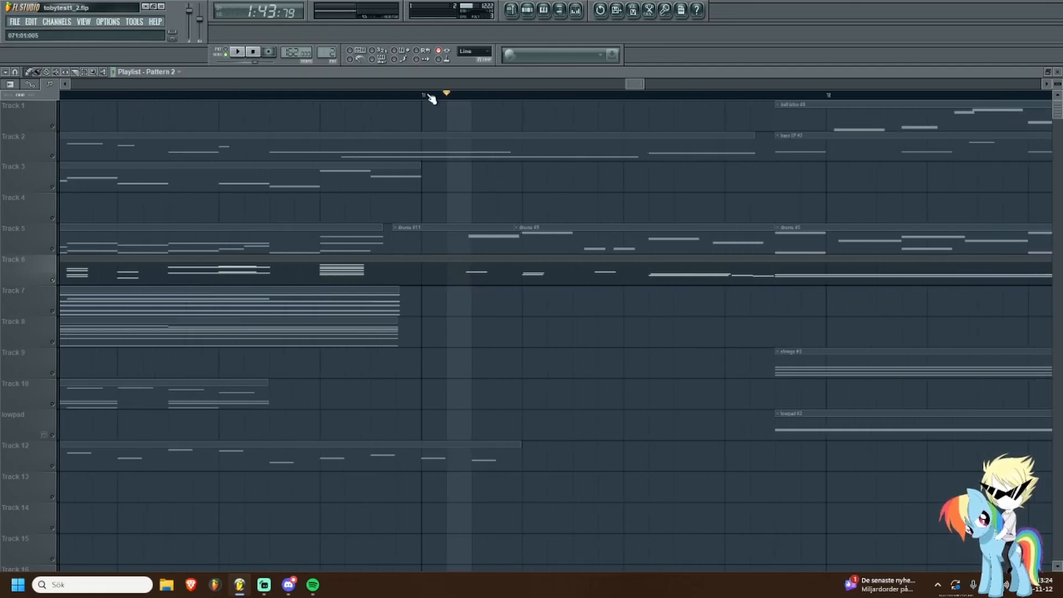
Select the time range from bar 71 to the start of the drums #5 clip, and clear the selection.
drag(430, 98, 740, 116)
scroll(457, 151, down, 2)
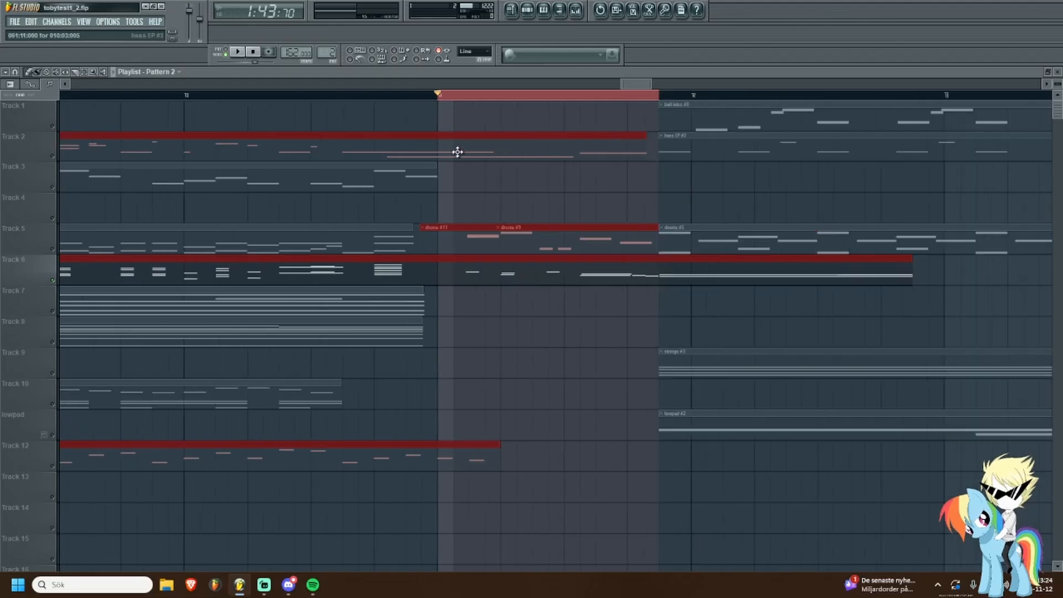
ctrl+click(445, 98)
Turn off the solo on Track 6 and play all tracks from around bar 70 through the transition into the bell intro section.
right_click(56, 254)
right_click(56, 254)
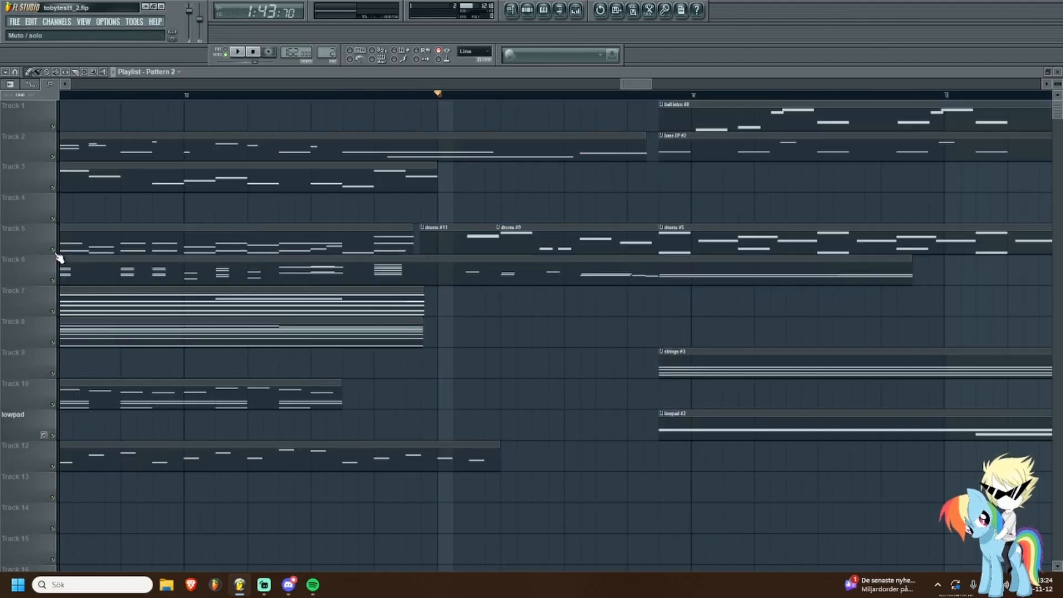
key(space)
key(space)
scroll(438, 268, down, 2)
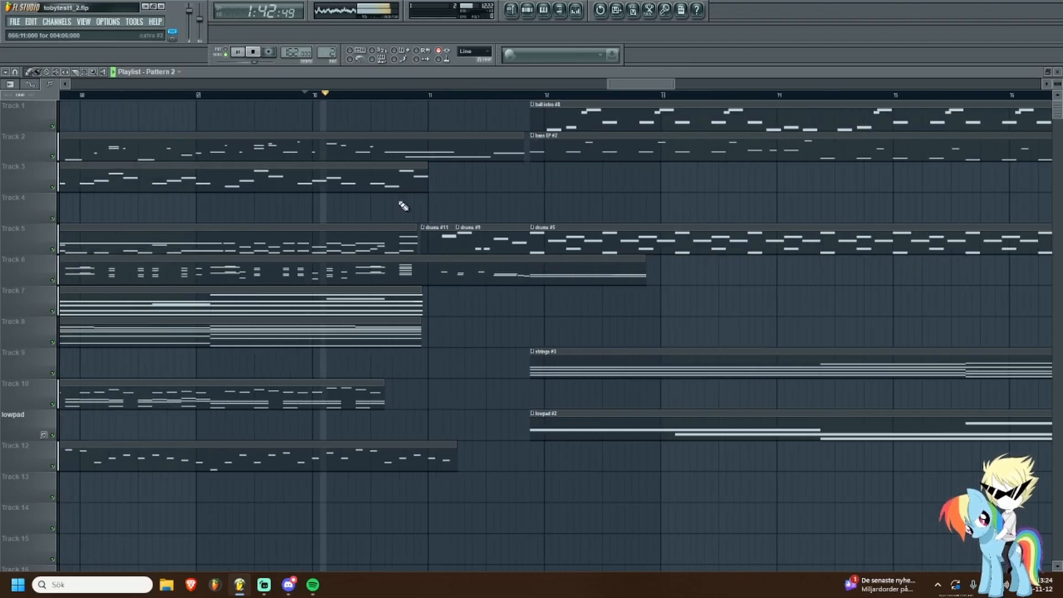
scroll(403, 206, up, 2)
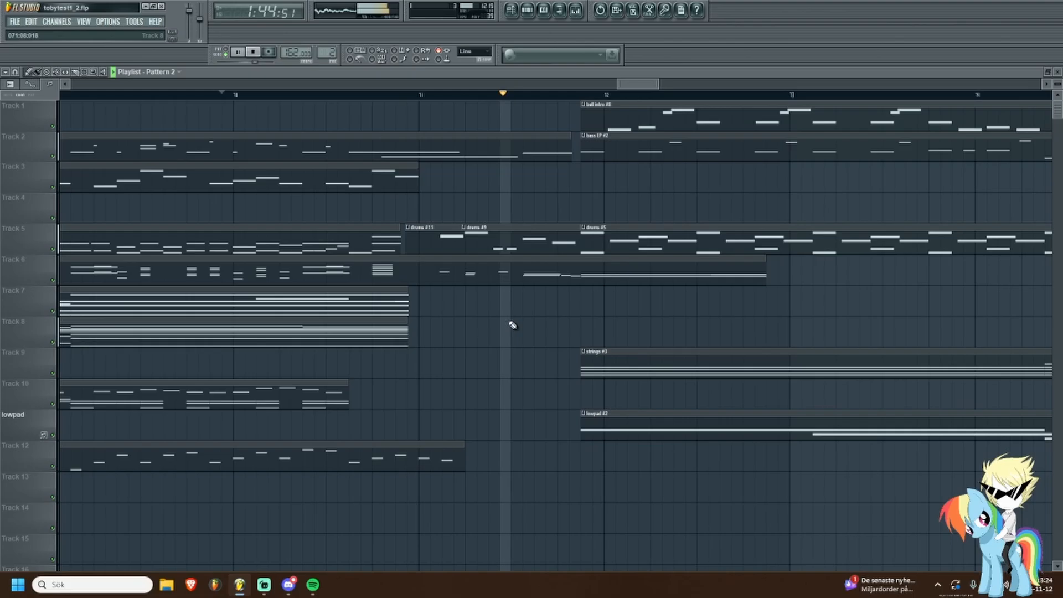
scroll(501, 320, down, 3)
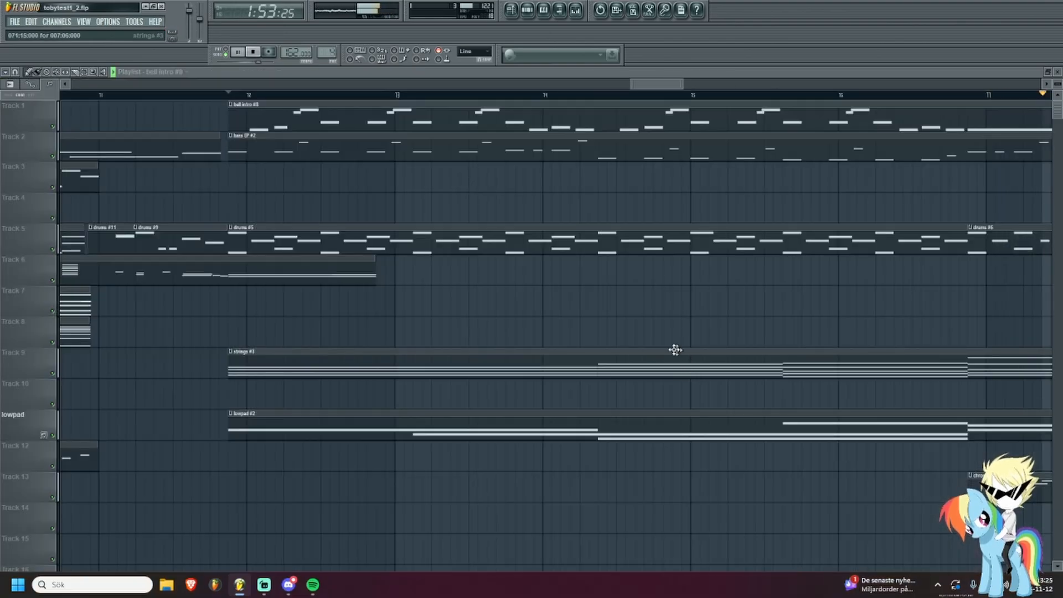
Open the chronostring #2 clip on Track 13 in the piano roll, bring its opening melody into view and switch playback to pattern mode.
scroll(674, 349, down, 3)
scroll(540, 397, down, 2)
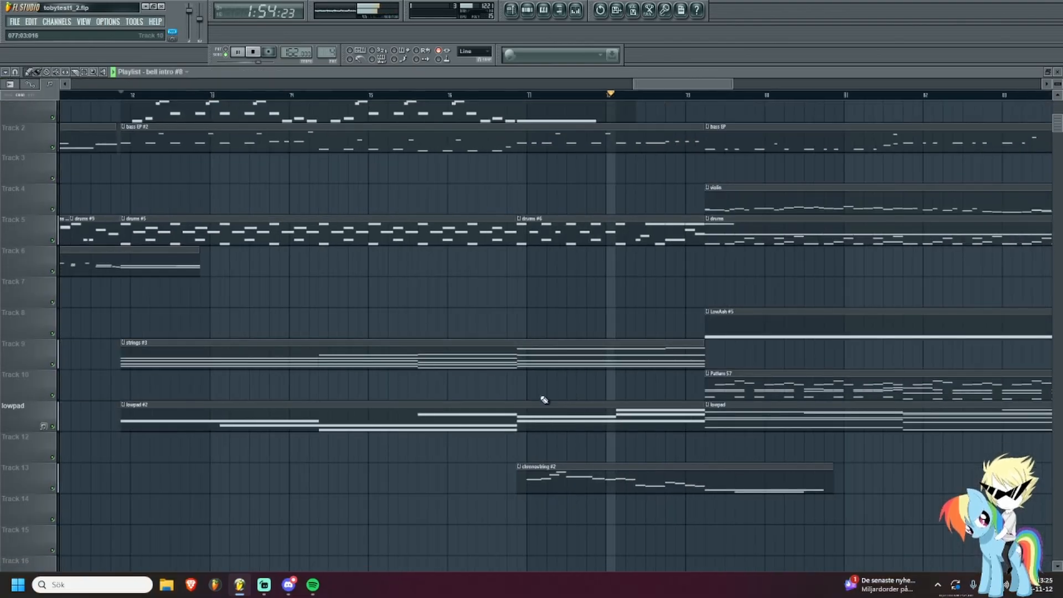
double_click(603, 457)
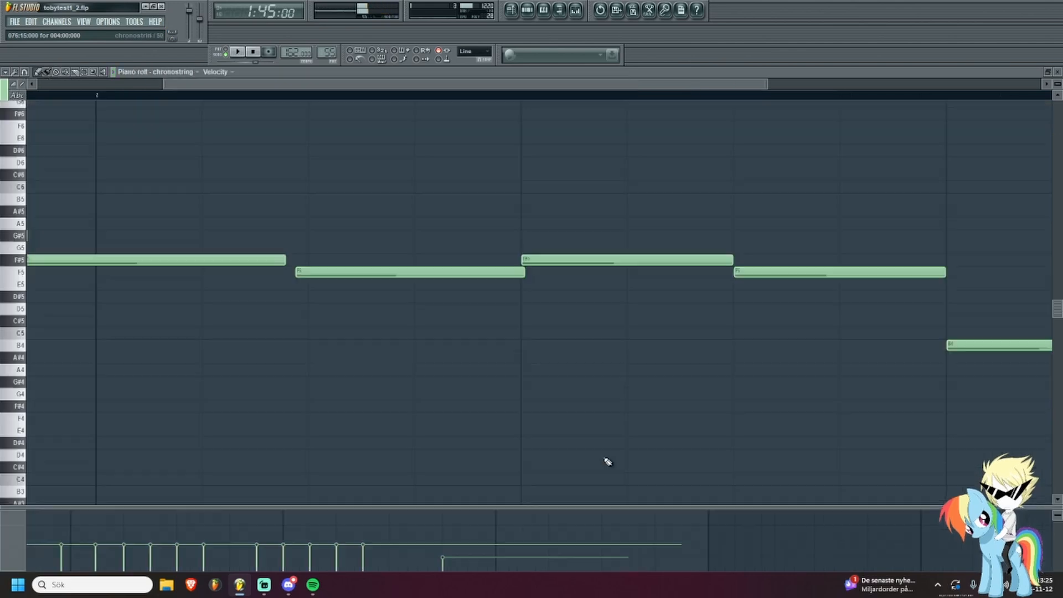
scroll(145, 325, up, 3)
drag(194, 314, 343, 381)
scroll(254, 341, up, 1)
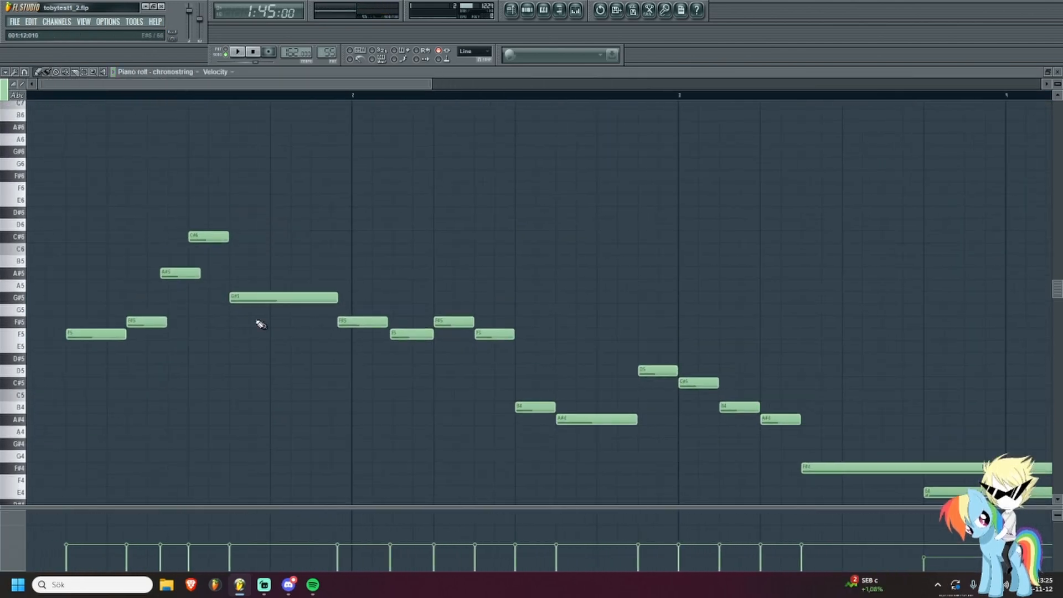
click(69, 96)
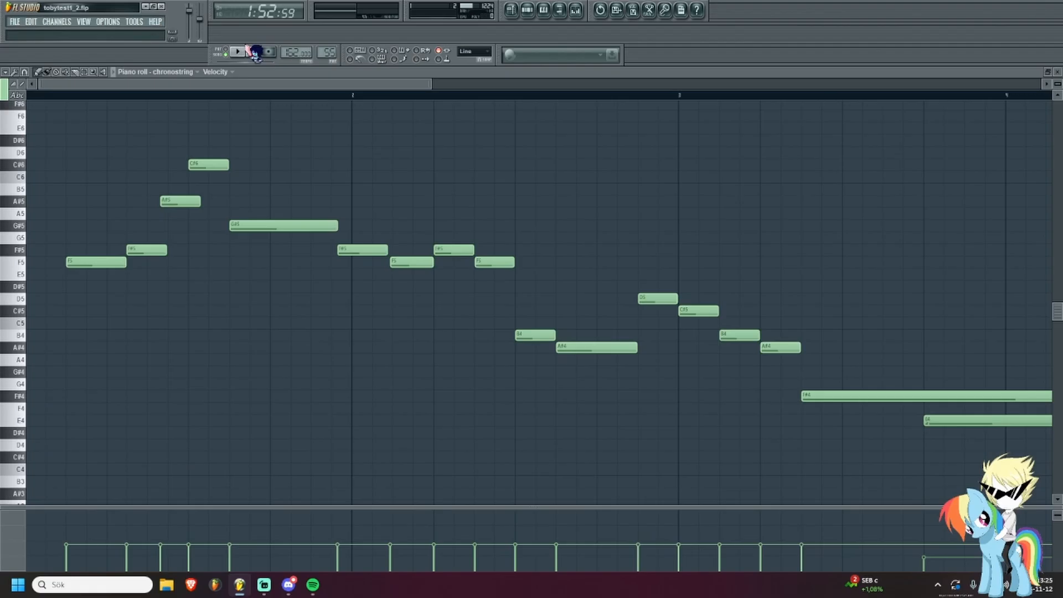
click(227, 52)
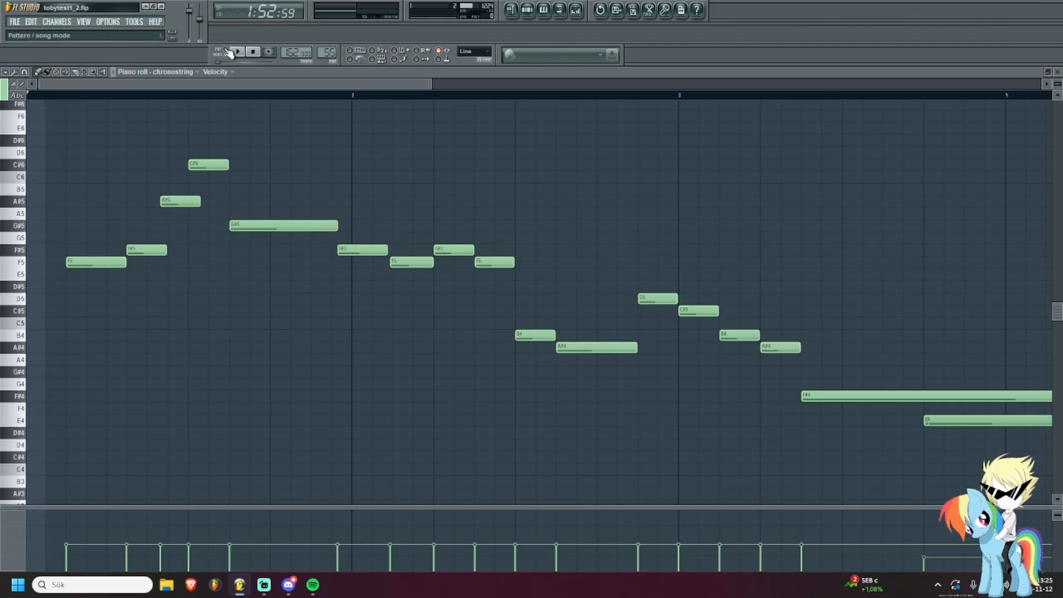
Play the opening notes of the chronostring melody in pattern mode, starting from its first note.
click(68, 98)
key(space)
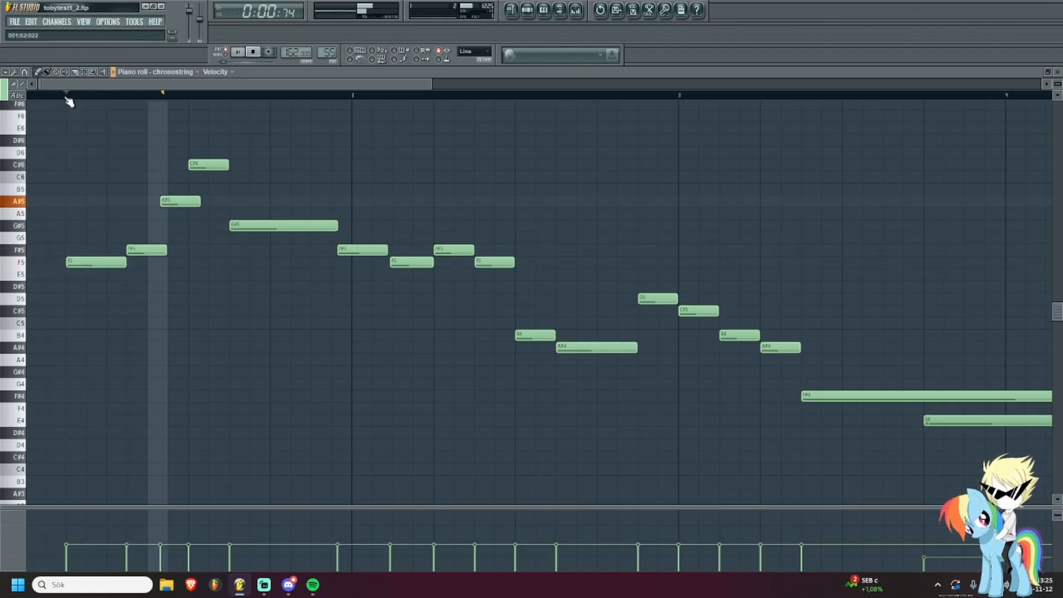
key(space)
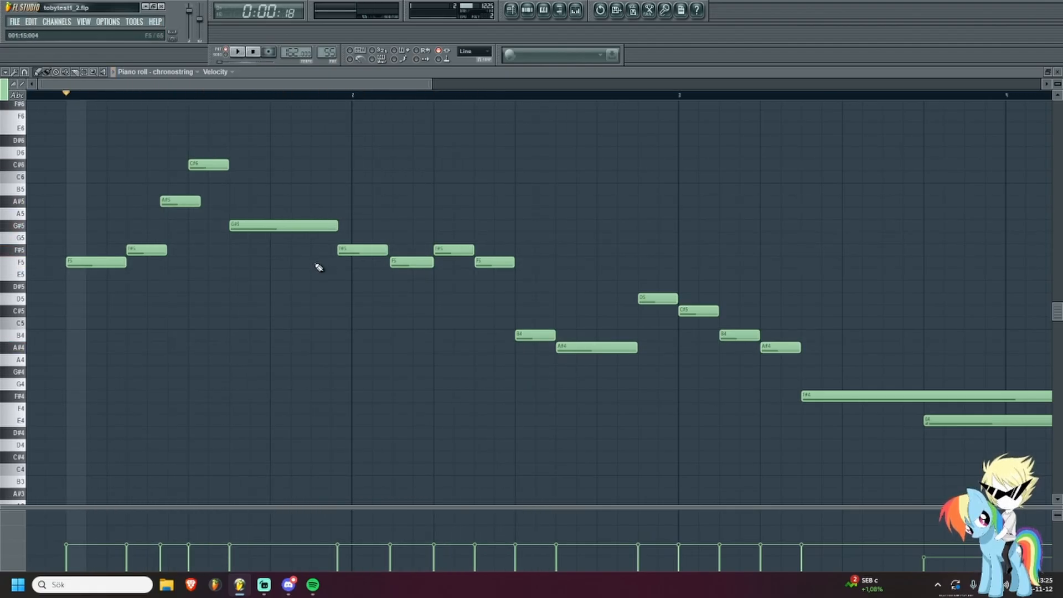
Select the second half of the chronostring melody, from the B4 note through the two long closing notes.
scroll(317, 268, down, 1)
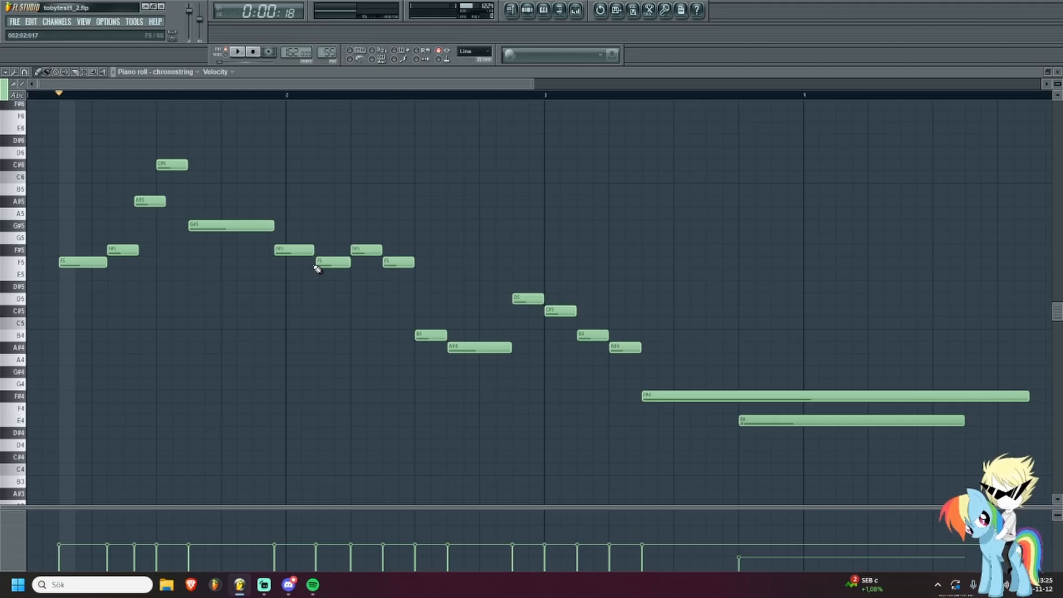
drag(430, 268, 869, 507)
ctrl+click(466, 287)
drag(426, 292, 866, 465)
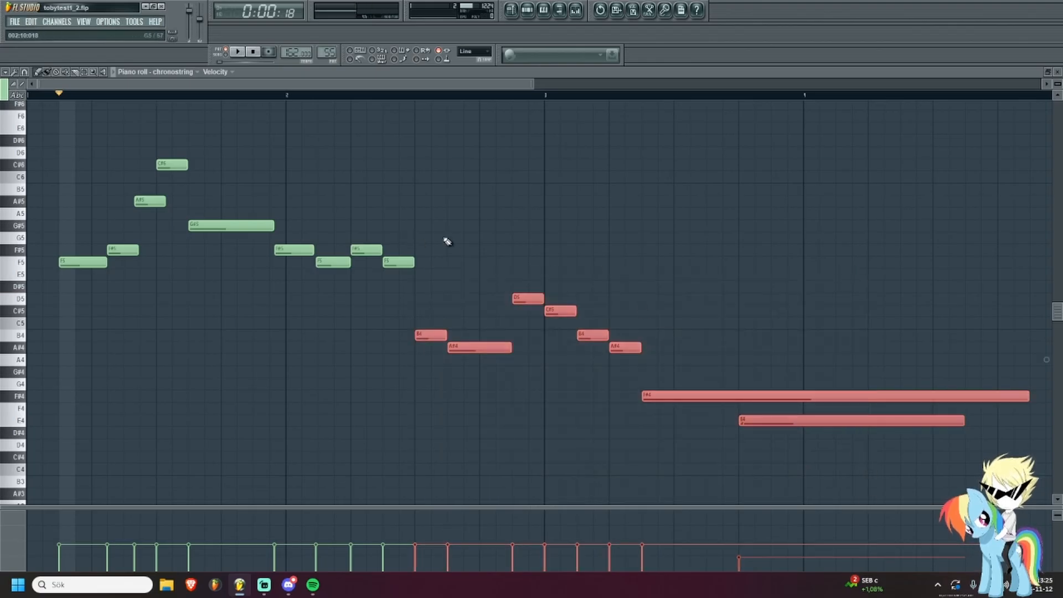
Return to the playlist in song mode and solo Track 5 around the drums #6 clip.
key(F5)
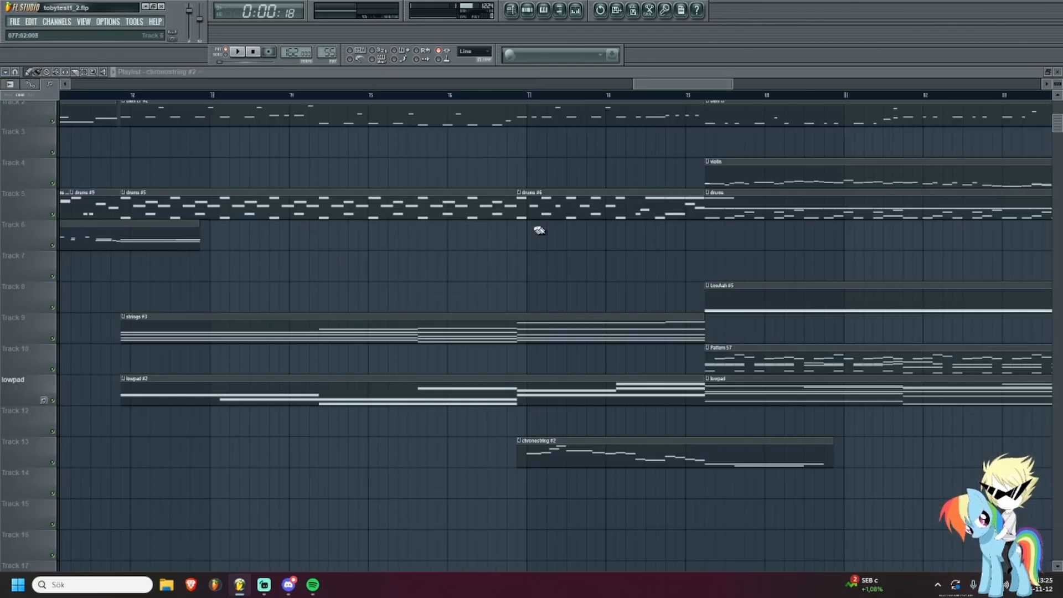
click(519, 98)
scroll(563, 193, up, 2)
scroll(232, 214, down, 2)
right_click(54, 184)
scroll(290, 249, up, 2)
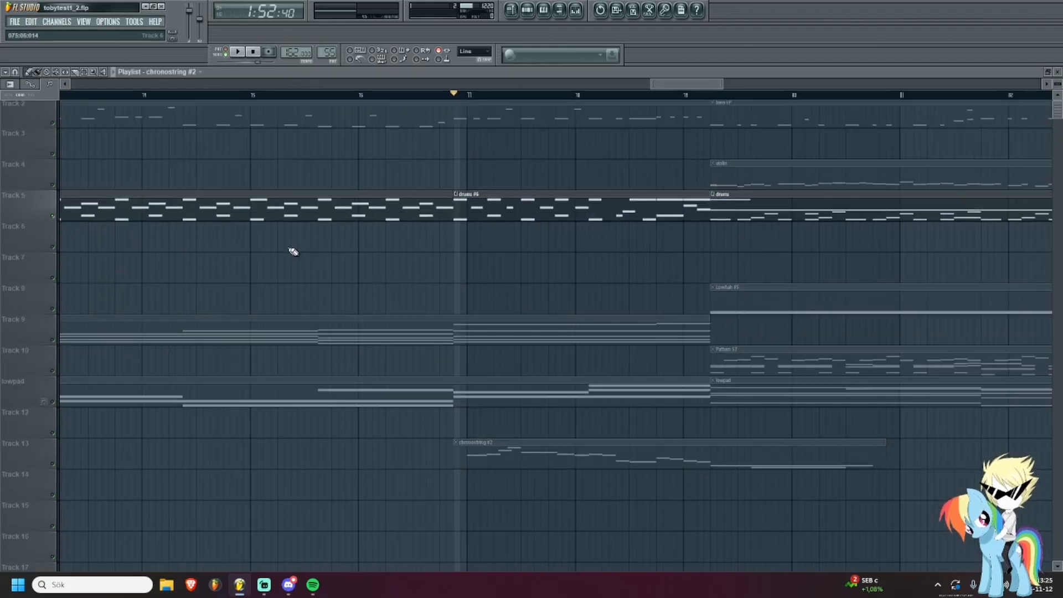
scroll(294, 251, up, 1)
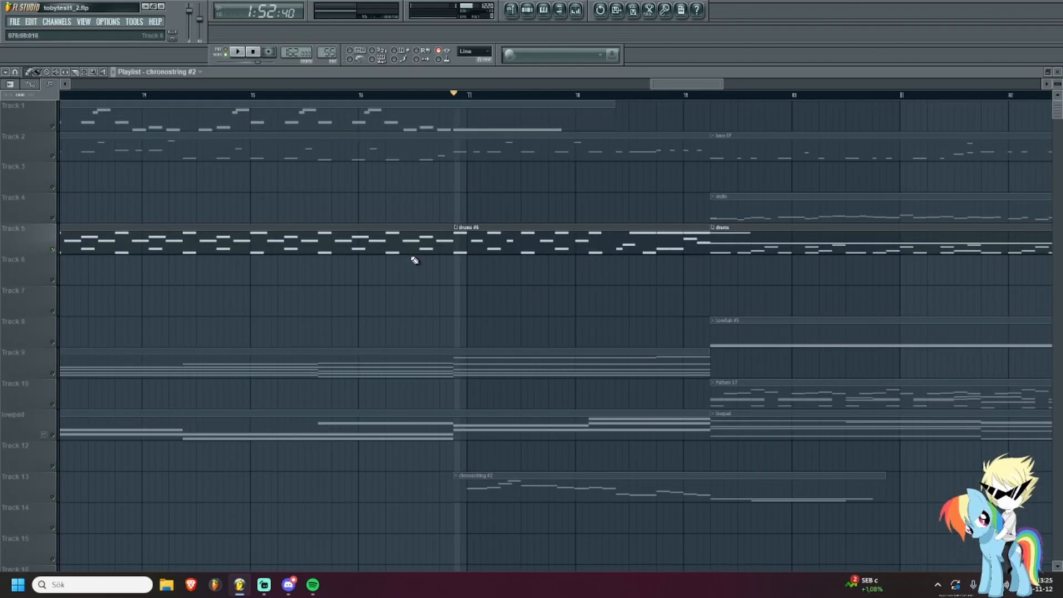
Play the soloed Track 5 drums from around bar 76 through drums #6 into the following drums clip.
click(442, 94)
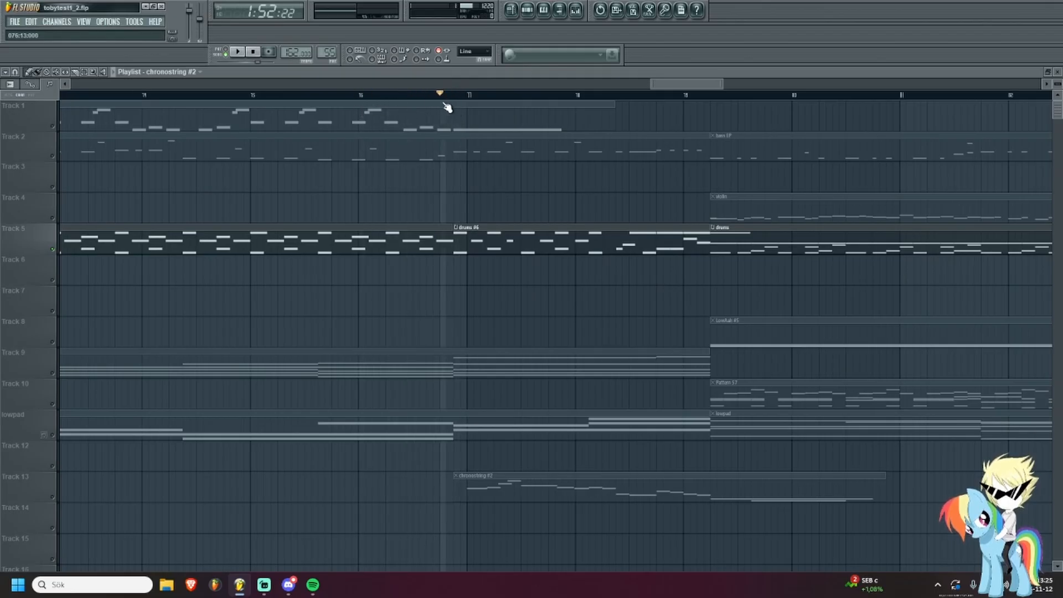
drag(445, 104, 372, 110)
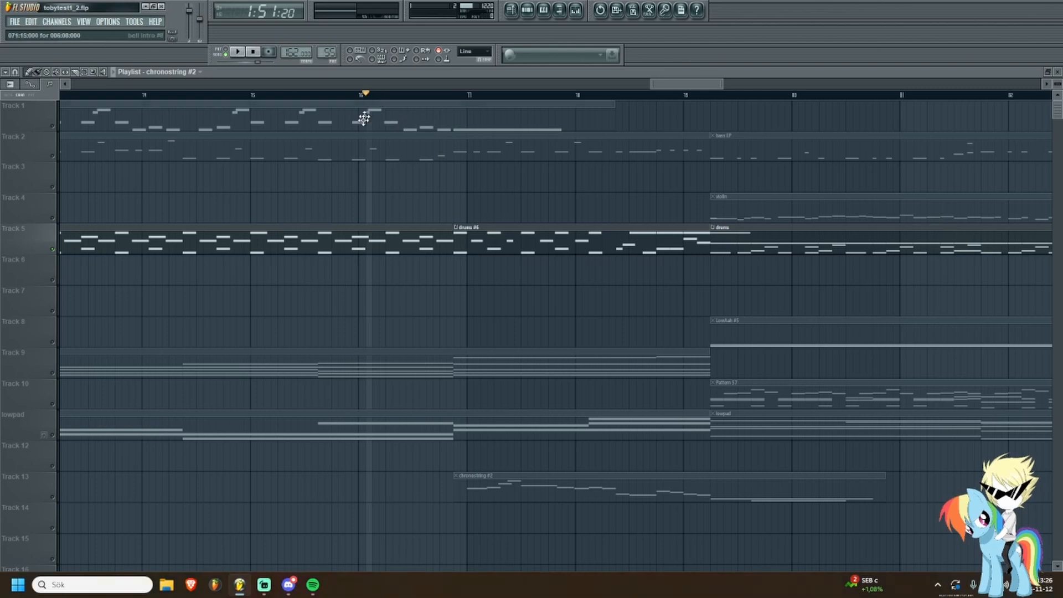
key(space)
scroll(403, 304, down, 1)
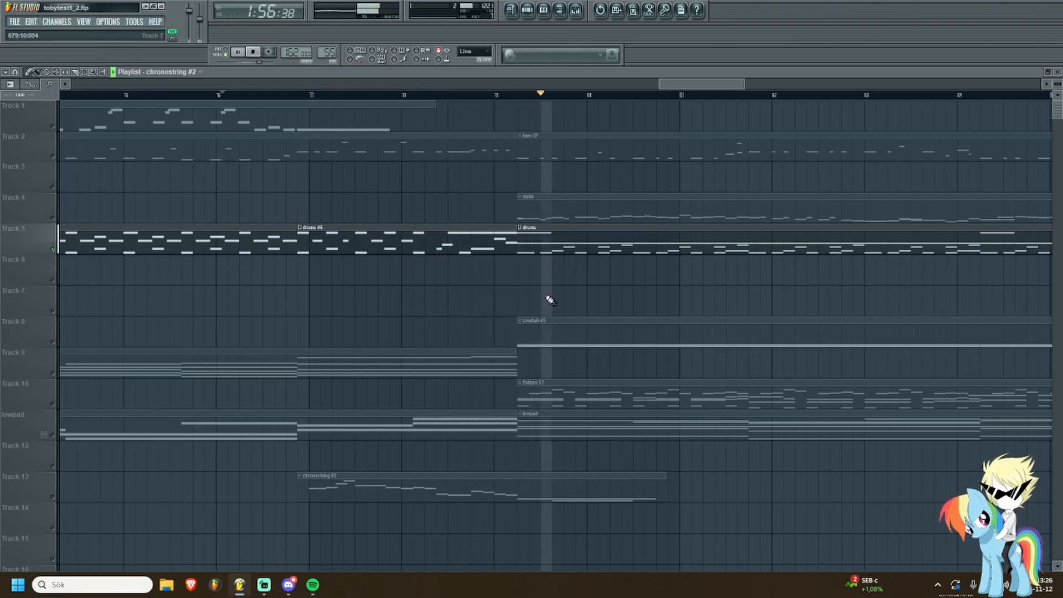
scroll(535, 293, down, 4)
key(space)
Open the drums #6 clip in the piano roll and select the D3 and E3 notes that begin the fill.
double_click(475, 249)
scroll(332, 312, up, 4)
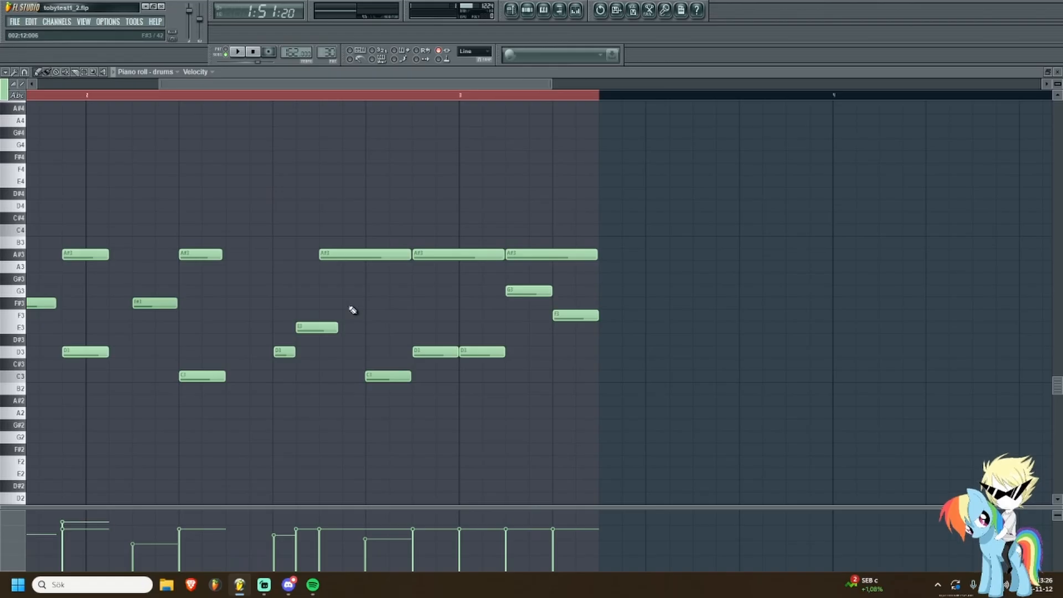
scroll(328, 309, down, 3)
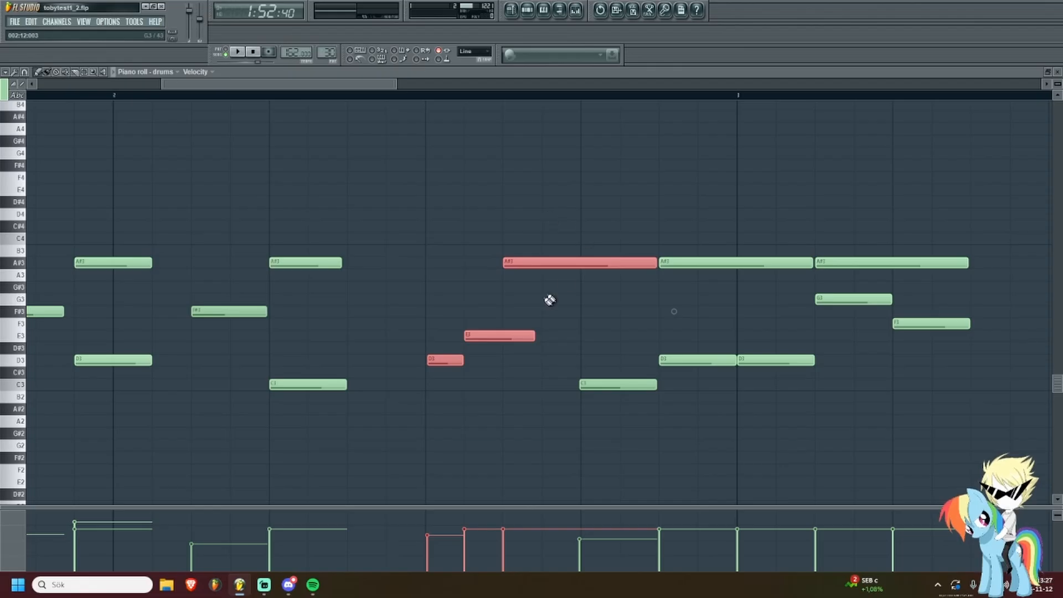
click(441, 384)
drag(414, 401, 491, 301)
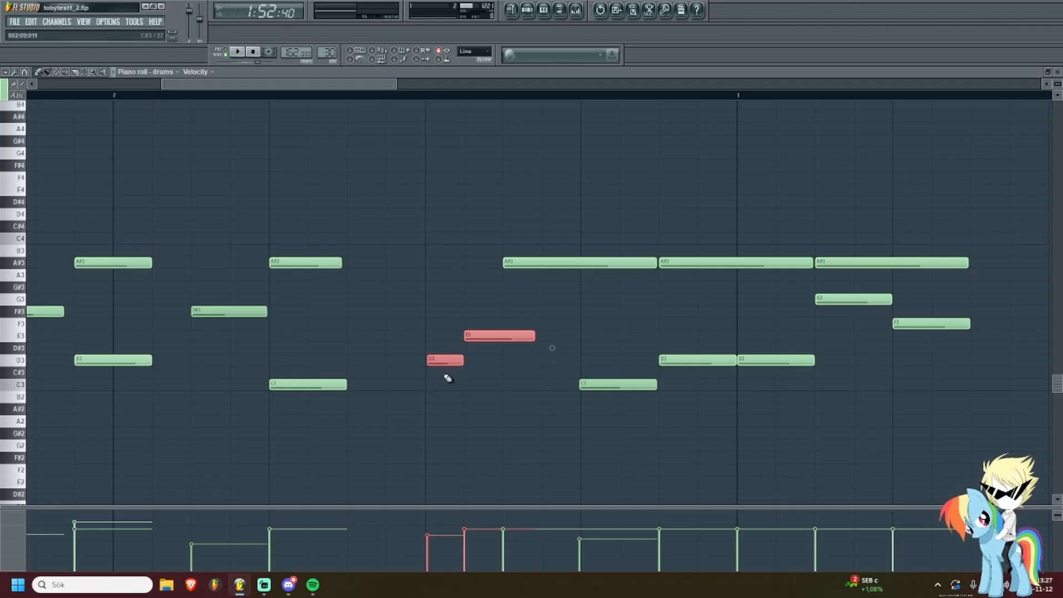
Examine the drum fill around the selected D3 and E3 notes and clear the note selection.
scroll(349, 339, down, 4)
scroll(561, 339, up, 4)
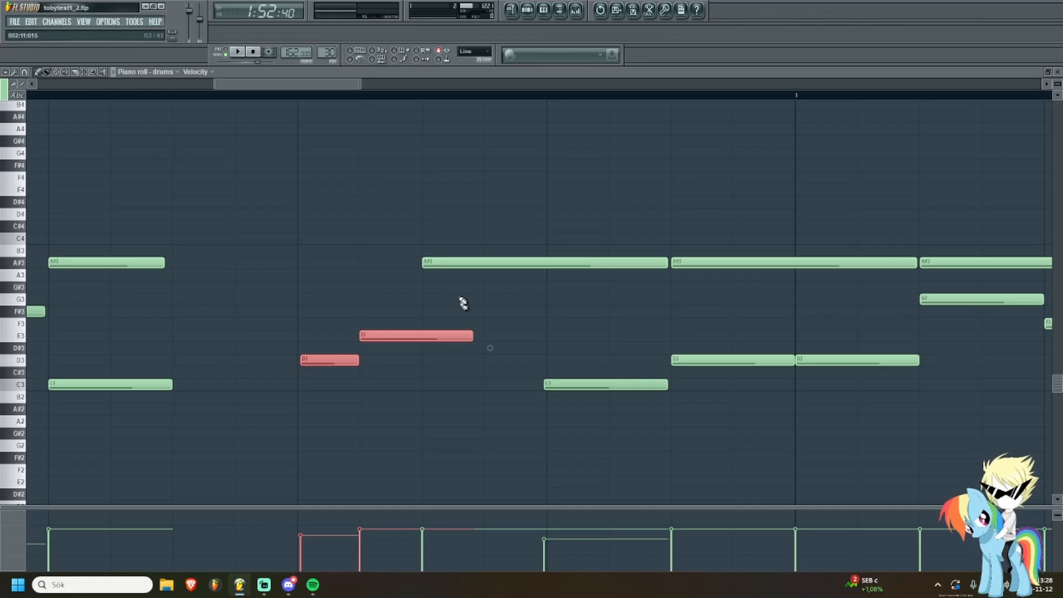
drag(274, 296, 450, 390)
scroll(449, 389, down, 2)
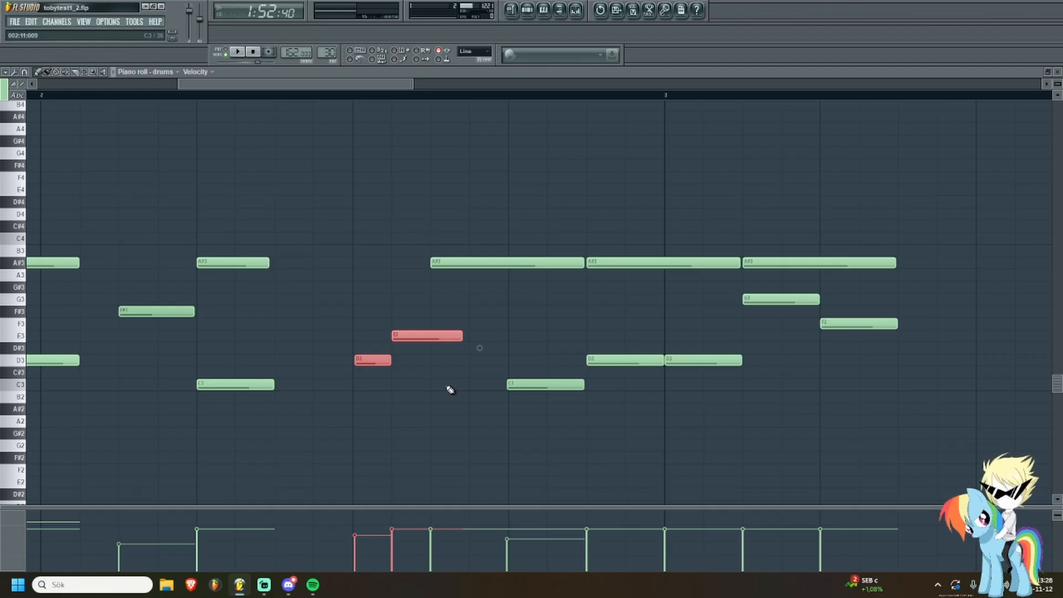
scroll(488, 317, down, 4)
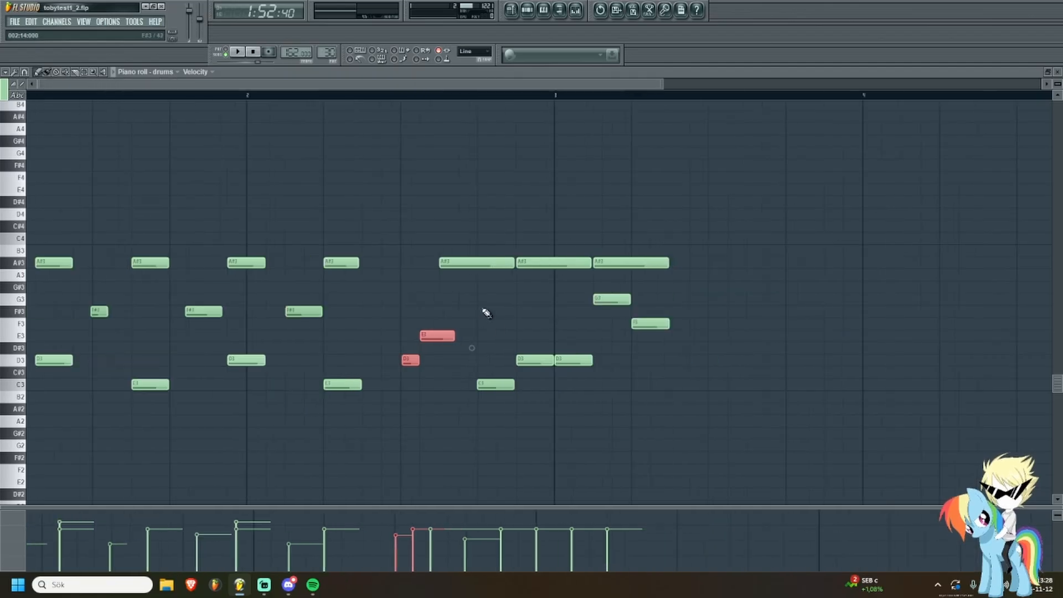
ctrl+click(408, 217)
scroll(299, 208, down, 1)
scroll(293, 210, up, 3)
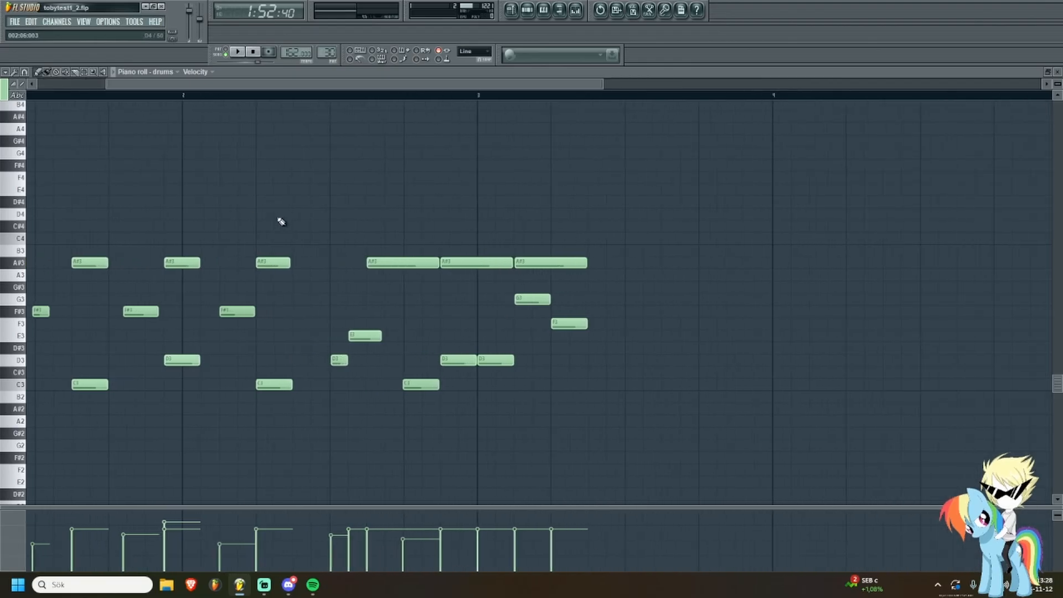
Return to the playlist, turn off the Track 5 solo and play all tracks through drums #6 into the violin section.
key(F5)
key(space)
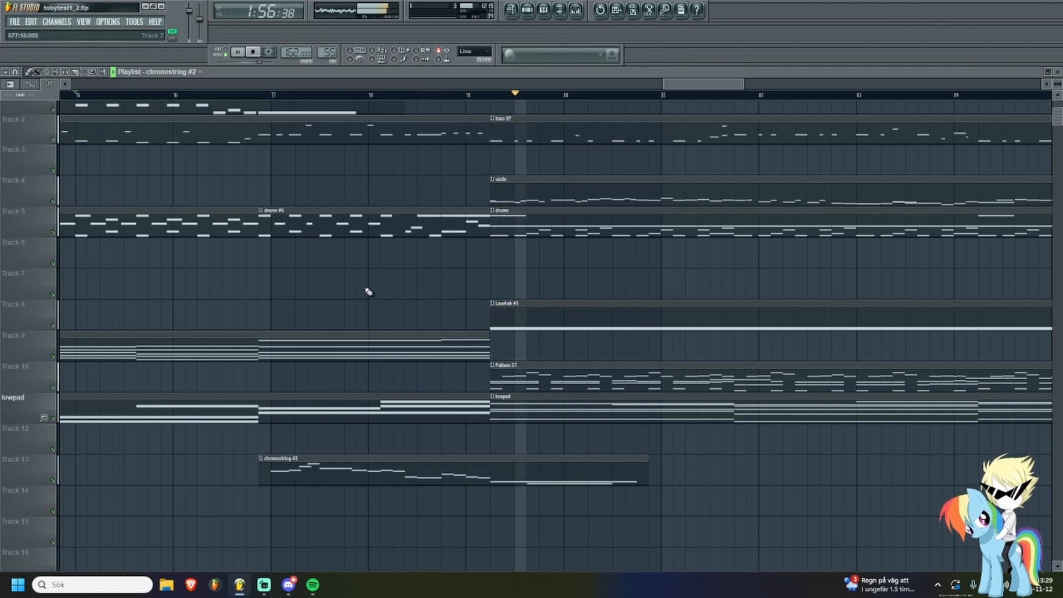
key(space)
Examine how the sections before and after the bell intro #8 clip are laid out across the tracks.
scroll(426, 283, down, 2)
scroll(421, 183, up, 1)
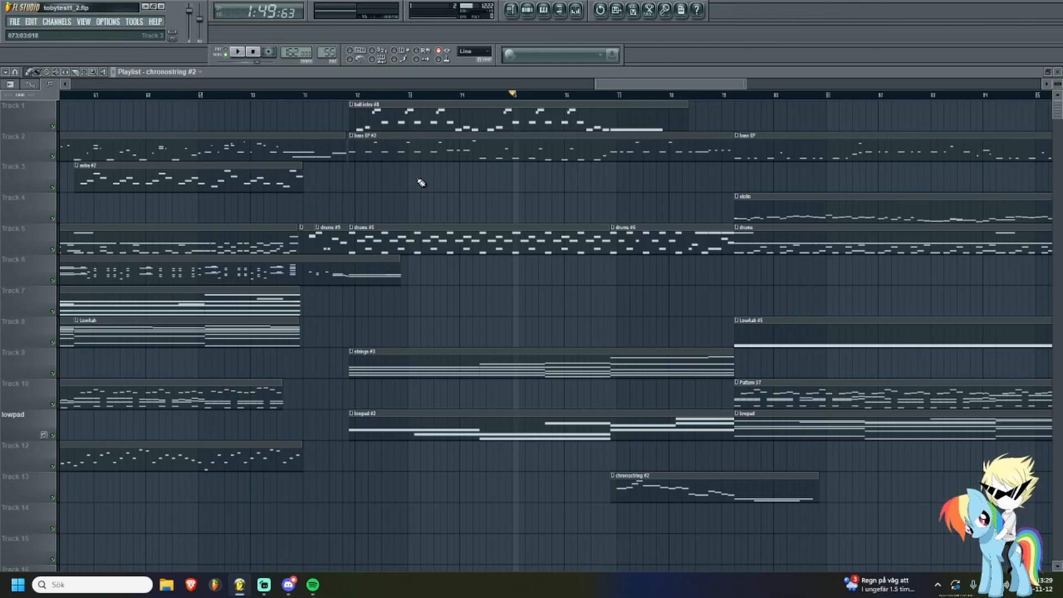
scroll(453, 214, down, 2)
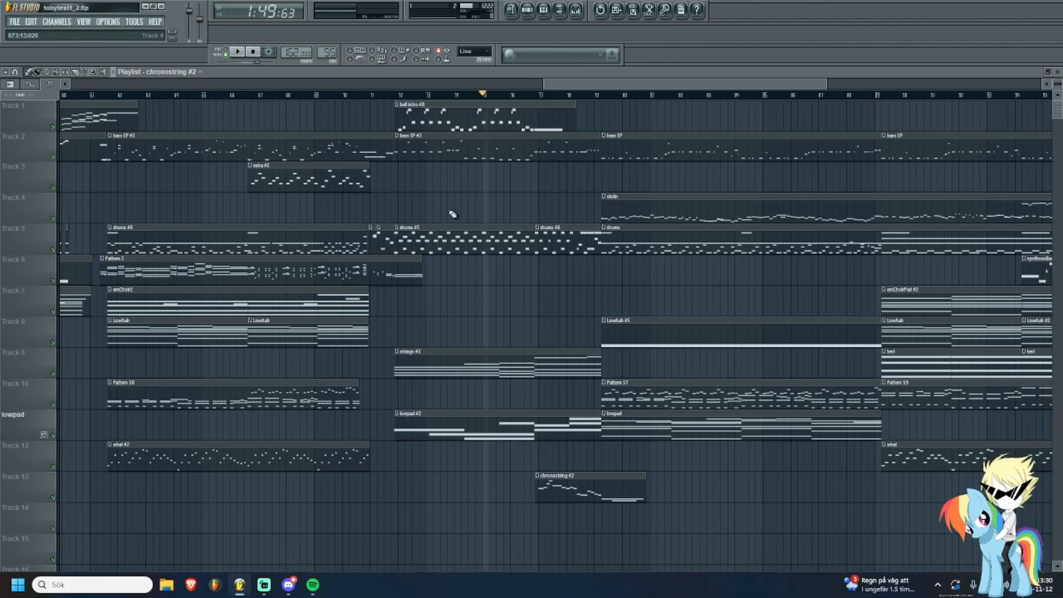
scroll(427, 206, up, 2)
scroll(426, 207, down, 2)
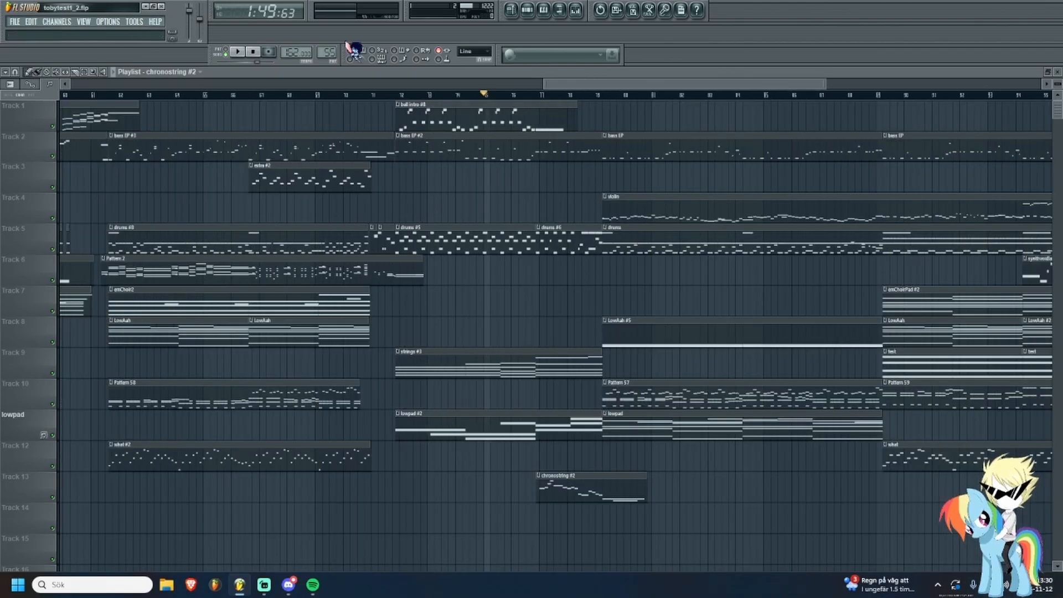
scroll(348, 203, down, 2)
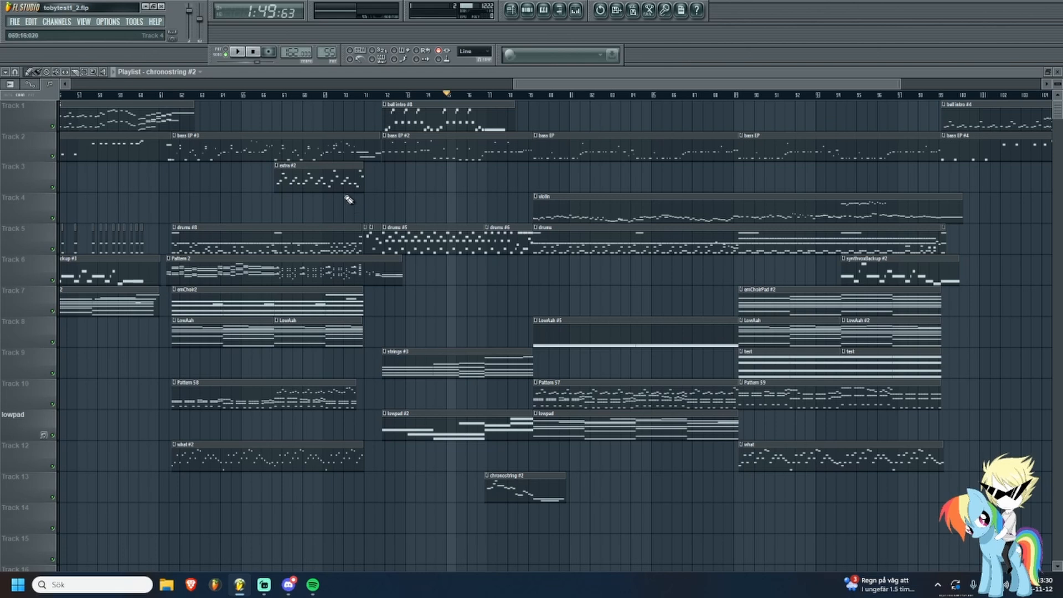
scroll(355, 194, up, 5)
scroll(390, 190, down, 5)
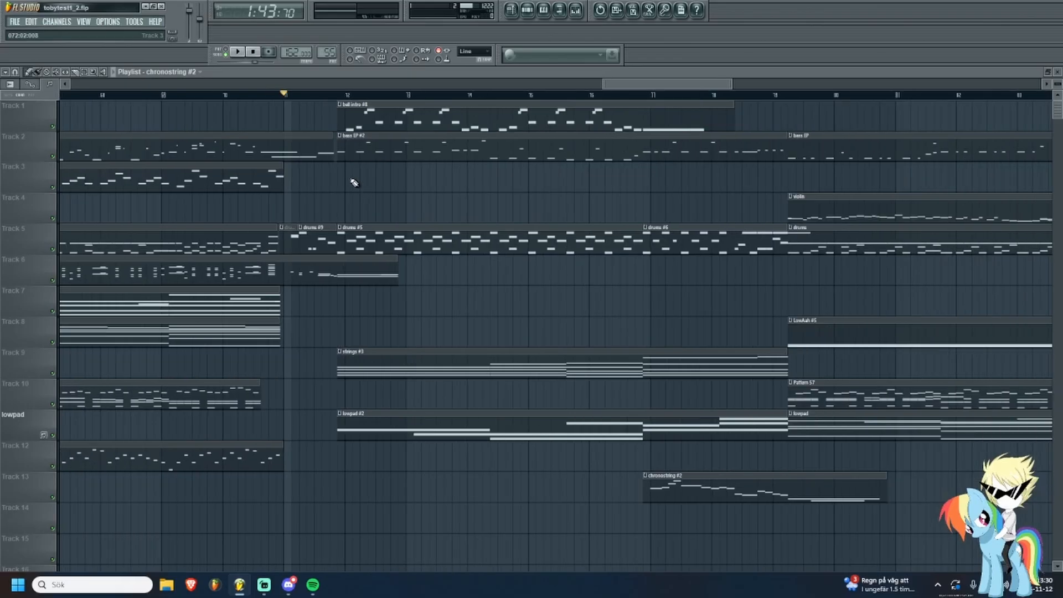
Play all tracks from around bar 71 into the bell intro #8 section, and bring the violin section into view.
scroll(412, 193, up, 2)
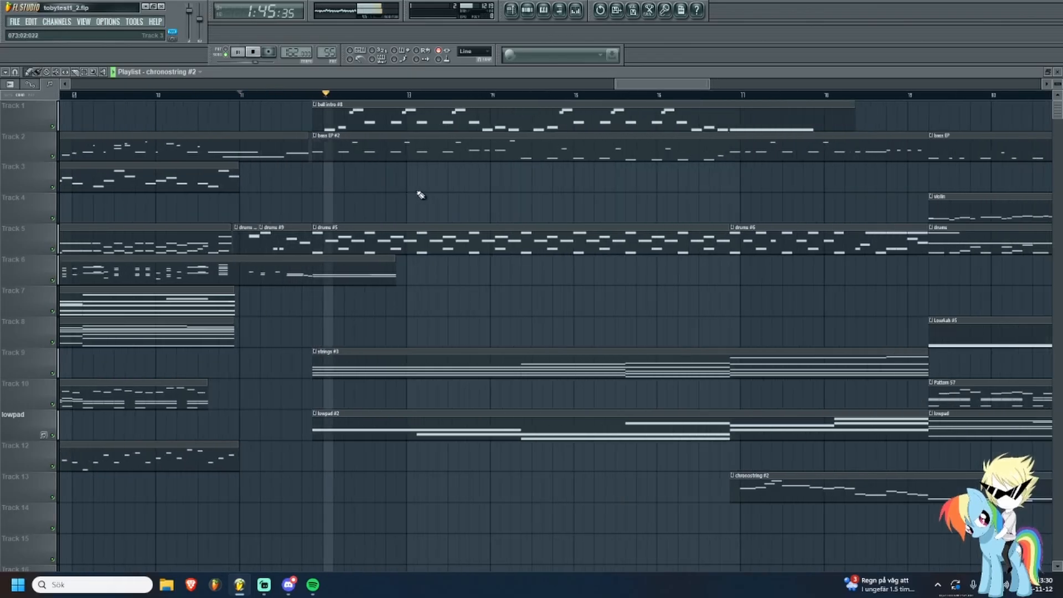
scroll(426, 208, down, 4)
drag(443, 215, 316, 215)
scroll(555, 210, up, 2)
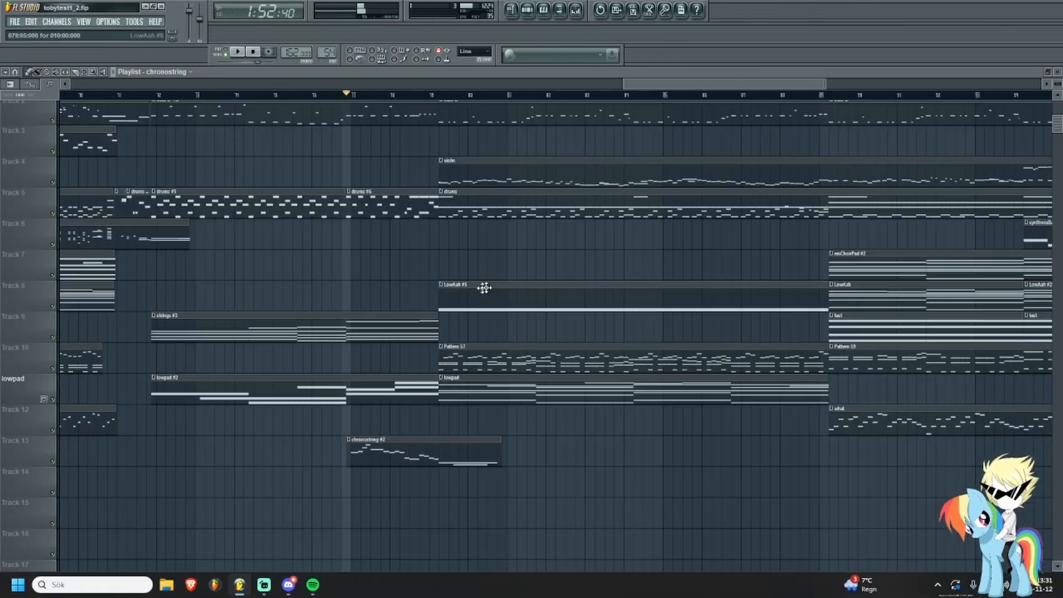
Play all tracks from just before bar 79 through the whole violin section into the bell intro #4 clip.
scroll(484, 288, up, 2)
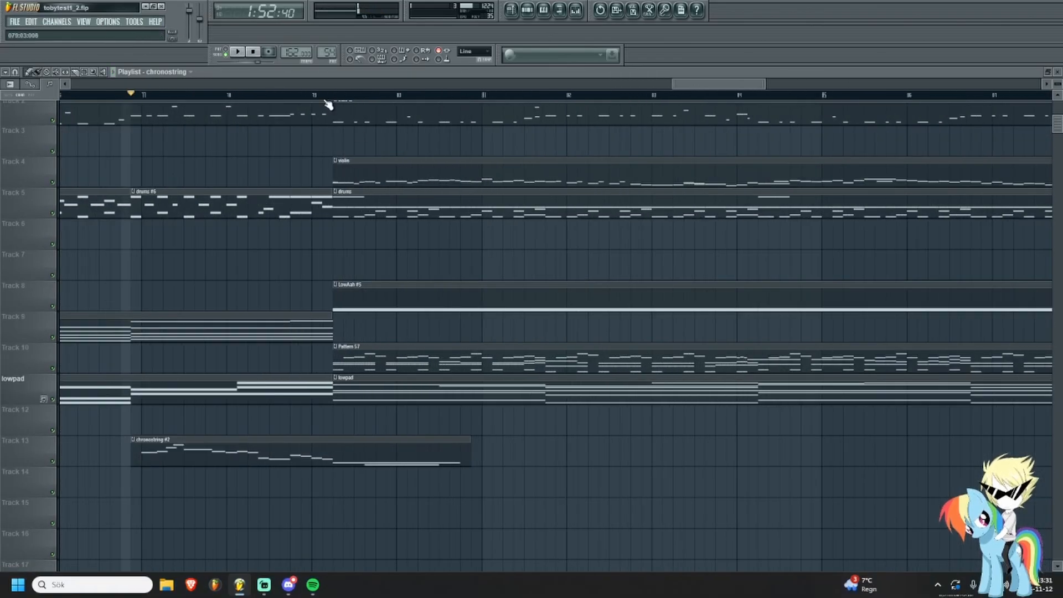
drag(281, 97, 301, 98)
key(space)
scroll(546, 229, up, 2)
scroll(484, 259, down, 5)
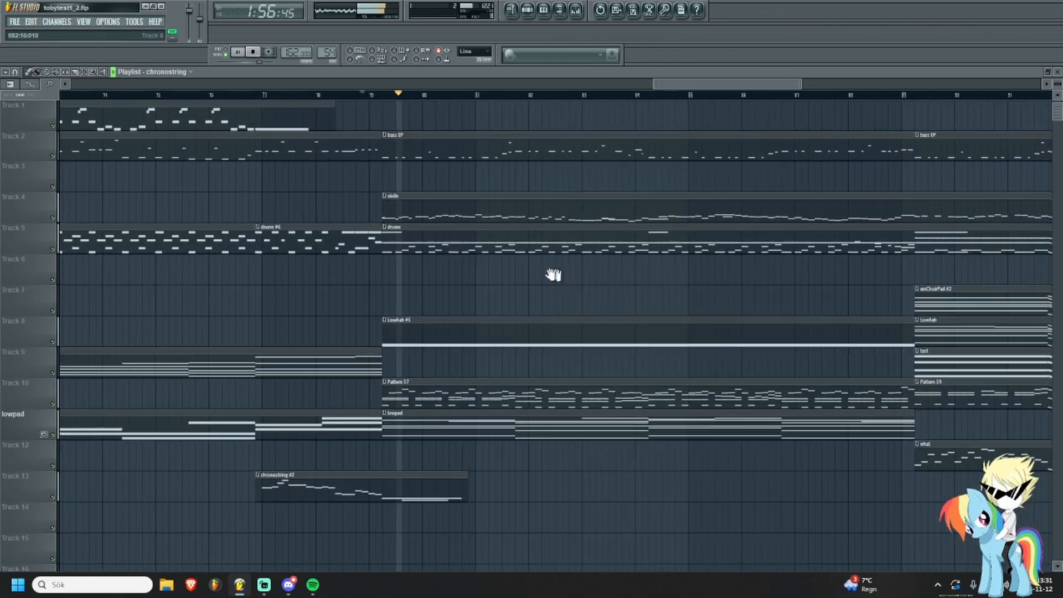
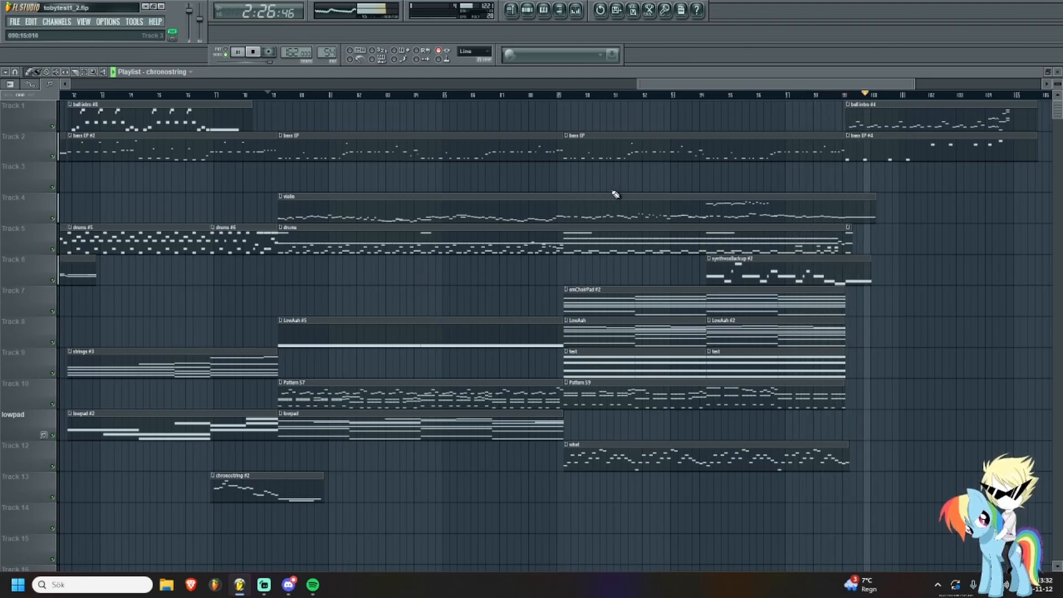
key(space)
Look over the violin section and the full arrangement from the first bell intro to bell intro #4.
scroll(494, 169, up, 3)
scroll(366, 190, down, 4)
scroll(332, 186, up, 2)
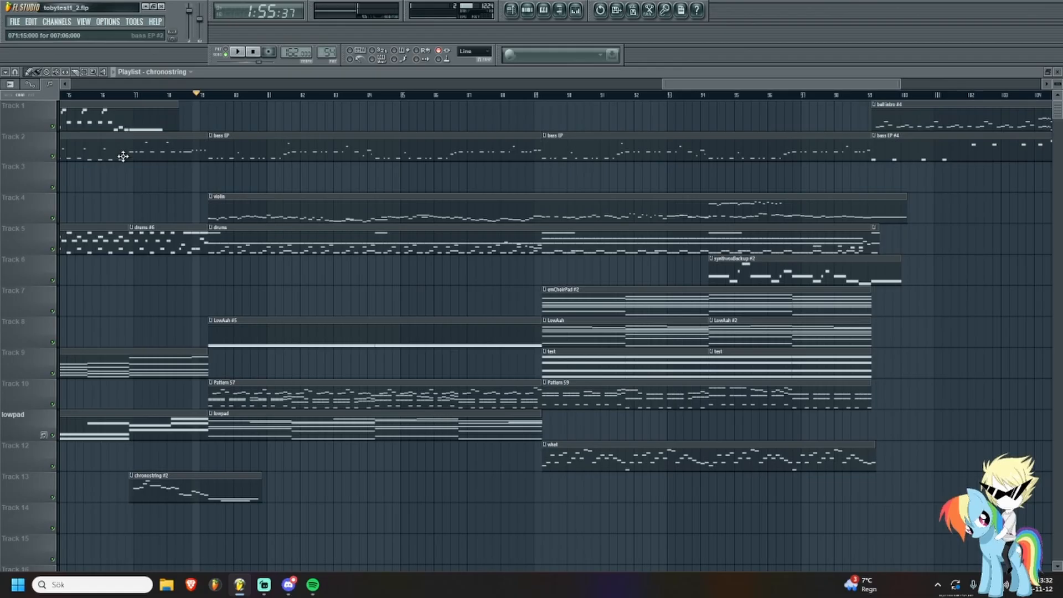
scroll(188, 180, down, 2)
scroll(188, 181, up, 2)
scroll(354, 197, down, 7)
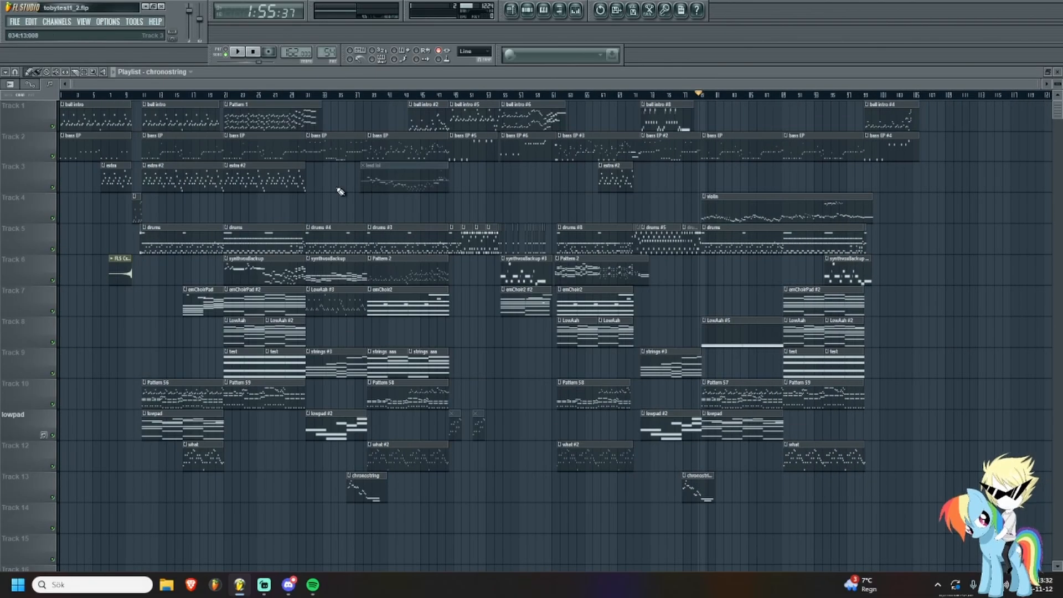
Solo Track 2 and play its bass EP part from just before bar 79.
scroll(716, 213, up, 4)
scroll(731, 194, up, 1)
drag(437, 198, 126, 183)
right_click(53, 157)
key(space)
scroll(269, 196, up, 2)
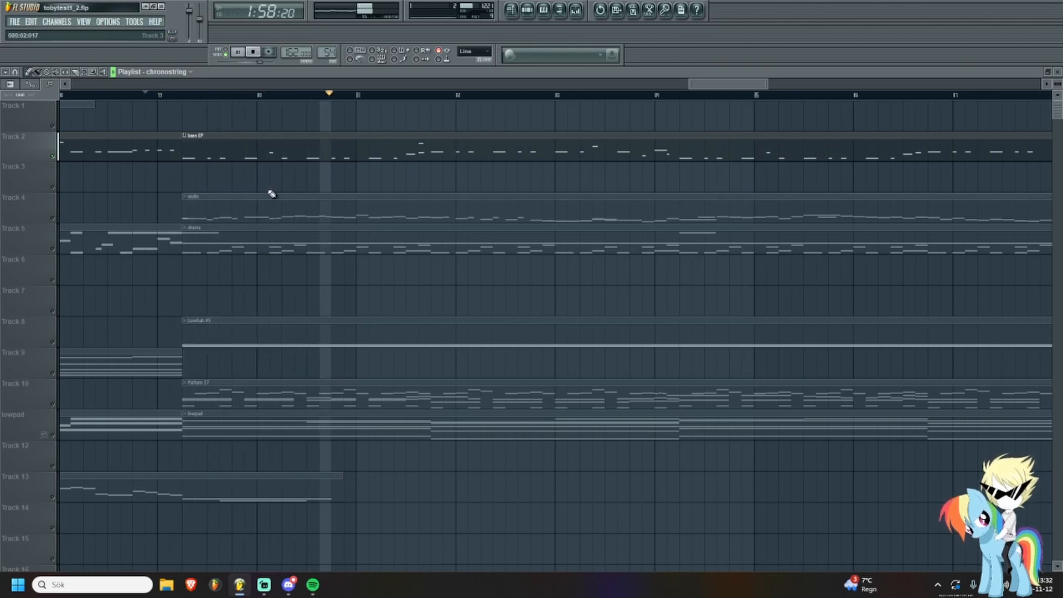
scroll(286, 194, down, 2)
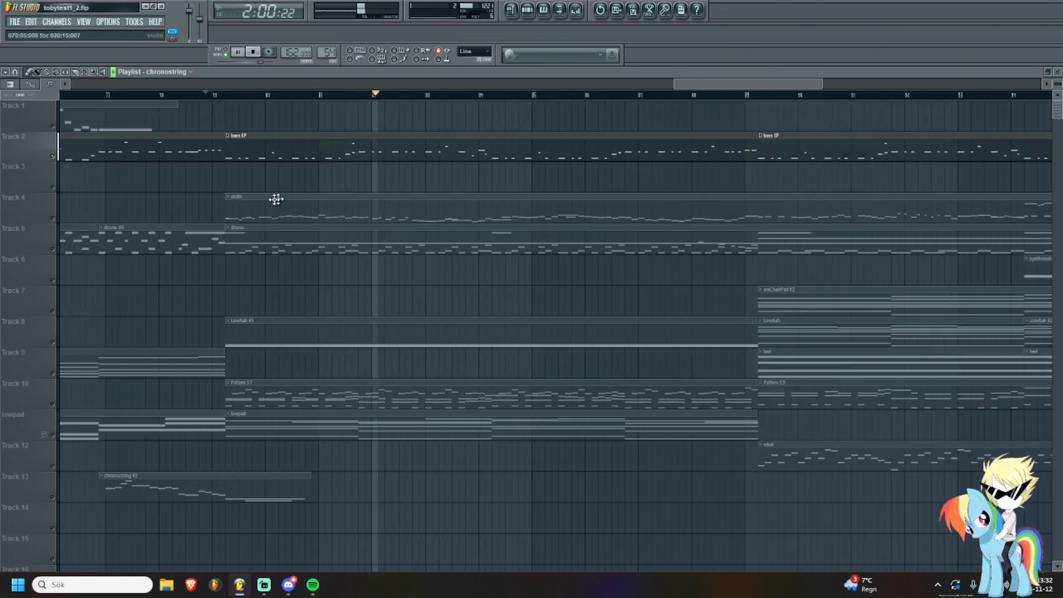
Enable Track 5 alongside Track 2 and play the bass and drums together from just before bar 79.
key(space)
click(53, 249)
scroll(426, 201, down, 8)
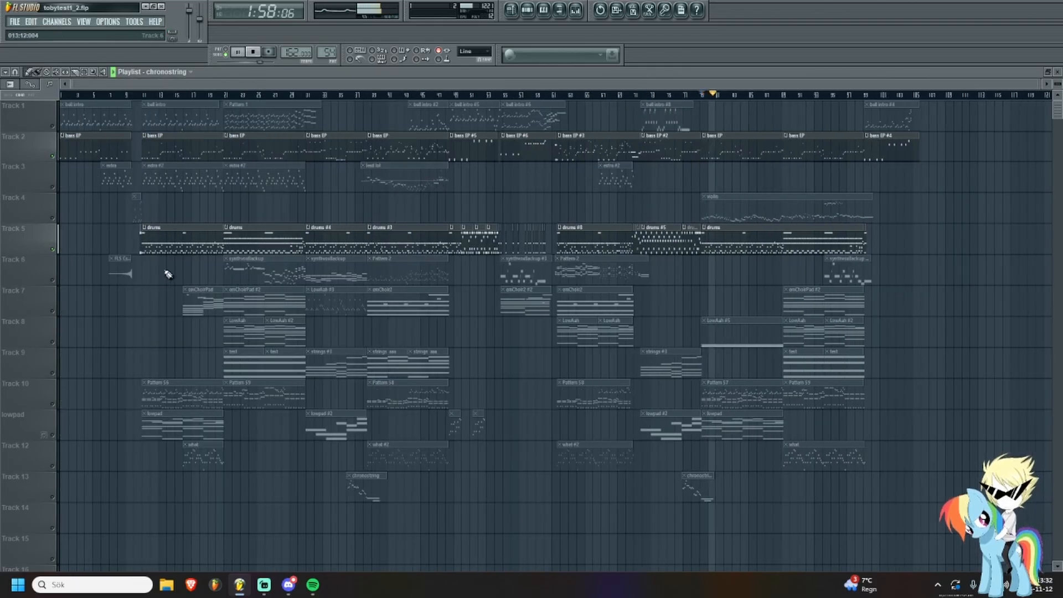
key(space)
Turn off the solo and play all tracks from the start of the first drums clip, just after bar 11.
click(145, 96)
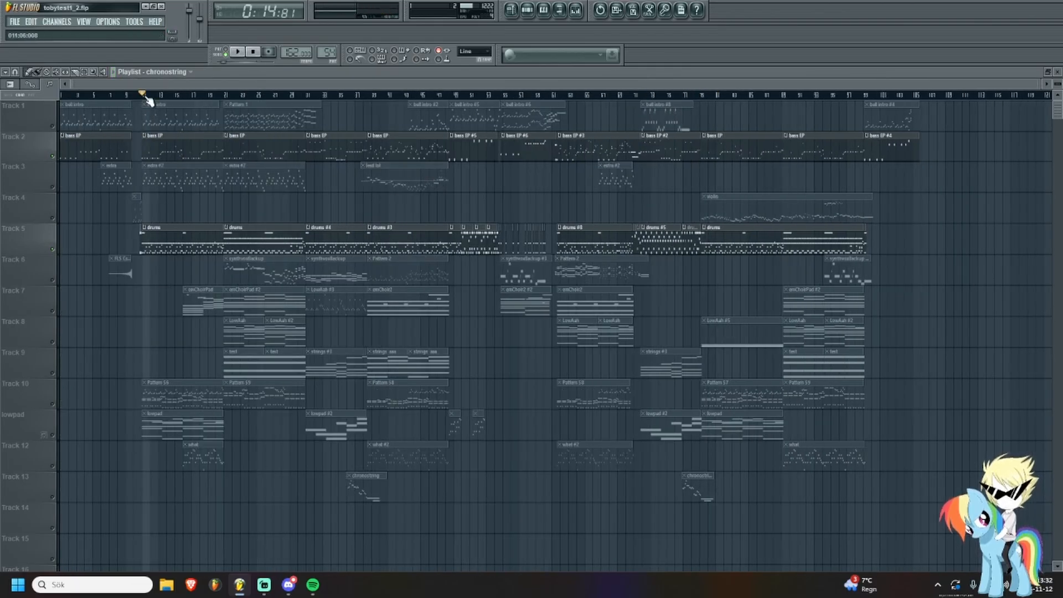
right_click(53, 156)
key(space)
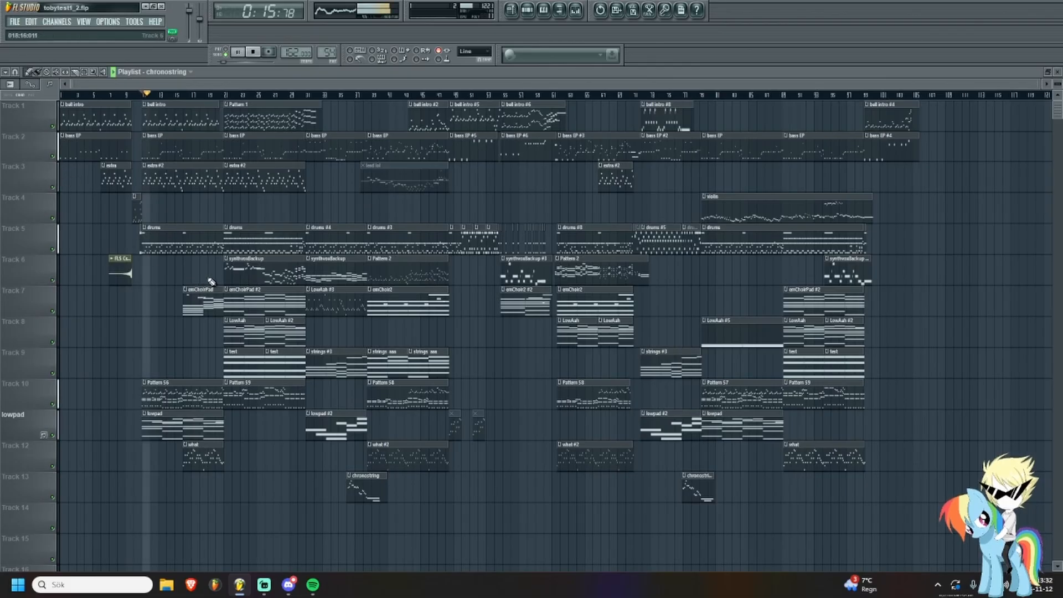
Solo Track 3, play its extra #2 part from just after bar 11, and turn the solo off.
key(space)
scroll(773, 299, up, 4)
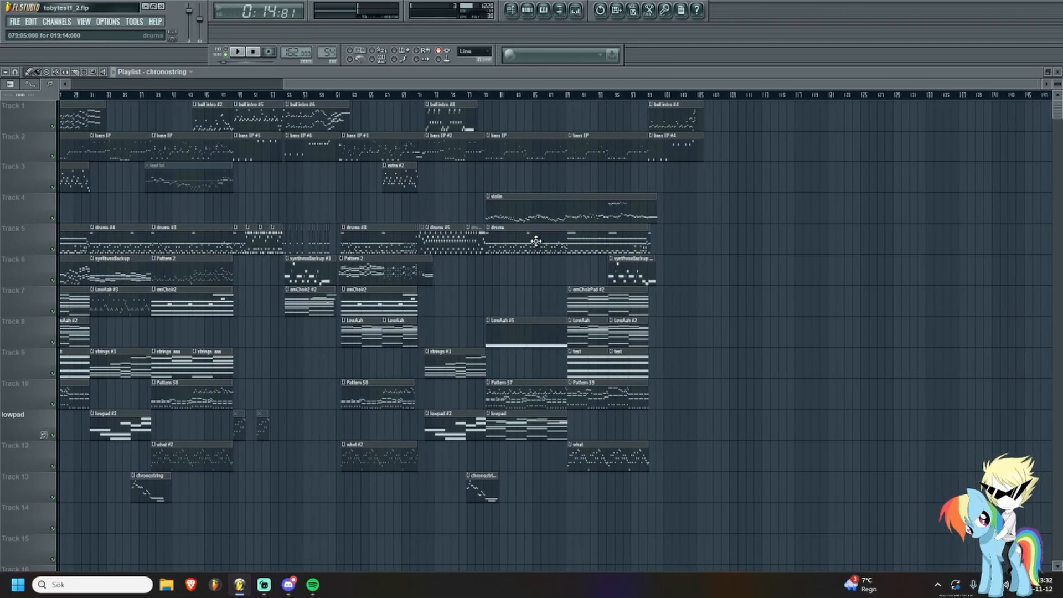
scroll(773, 299, down, 5)
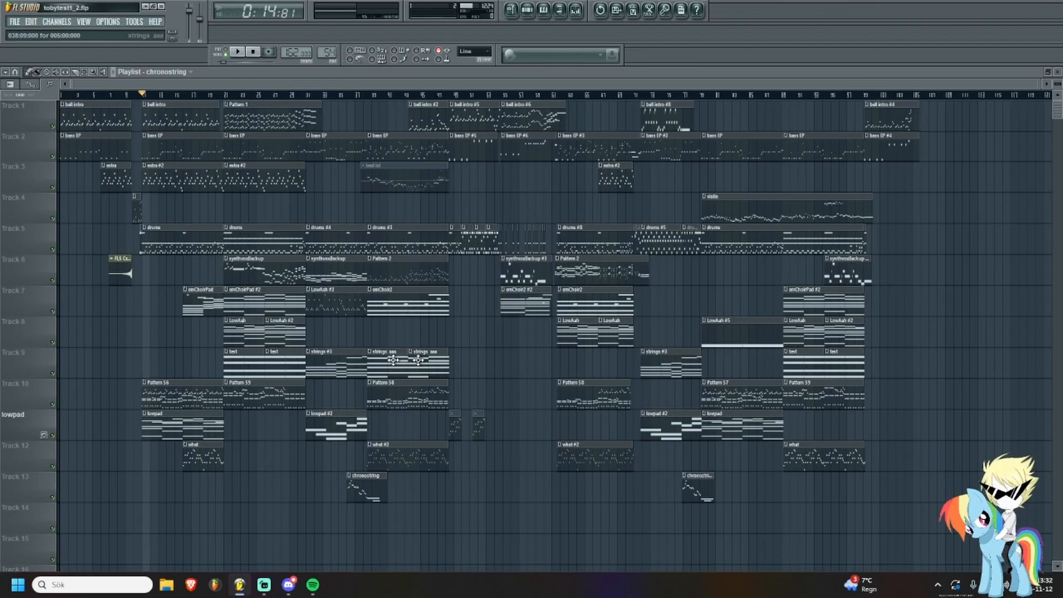
drag(736, 361, 670, 360)
drag(140, 191, 208, 191)
right_click(53, 188)
key(space)
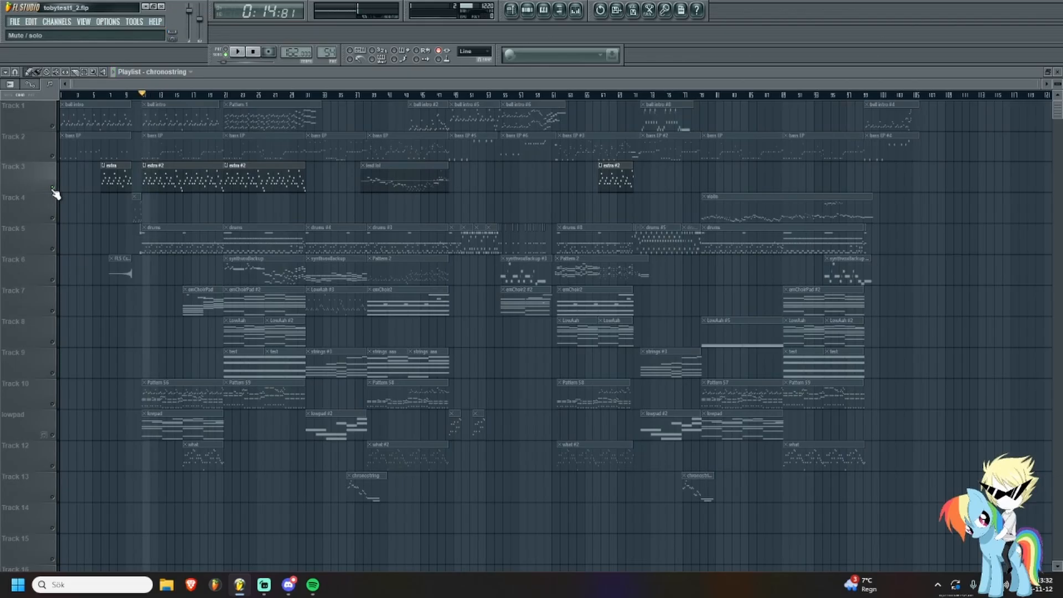
key(space)
right_click(54, 188)
Play all tracks from the start of the violin clip, just after bar 79.
scroll(288, 220, up, 1)
drag(433, 215, 88, 349)
scroll(590, 275, up, 4)
scroll(414, 304, up, 4)
click(189, 96)
key(space)
scroll(276, 237, down, 3)
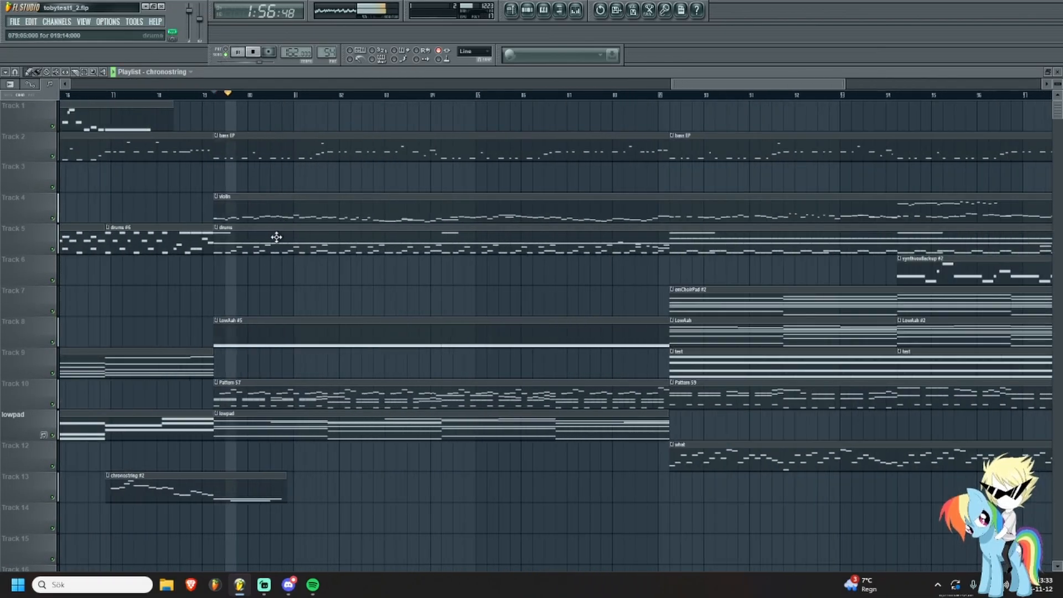
key(space)
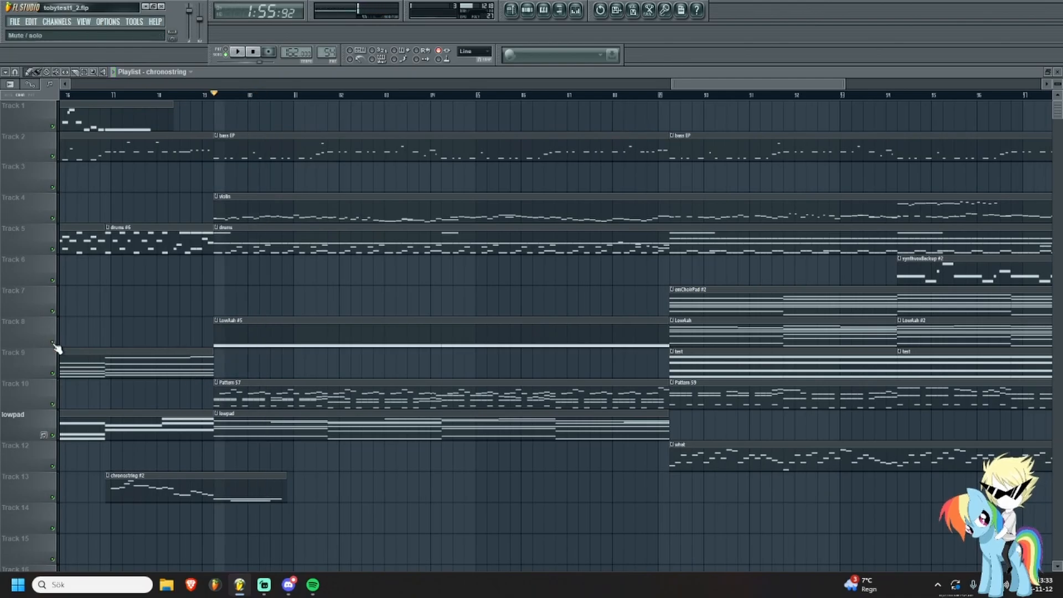
Solo Track 8, play the LowAah #5 clip with its notes open in the piano roll, and turn the solo off.
right_click(54, 342)
double_click(273, 328)
scroll(320, 310, down, 4)
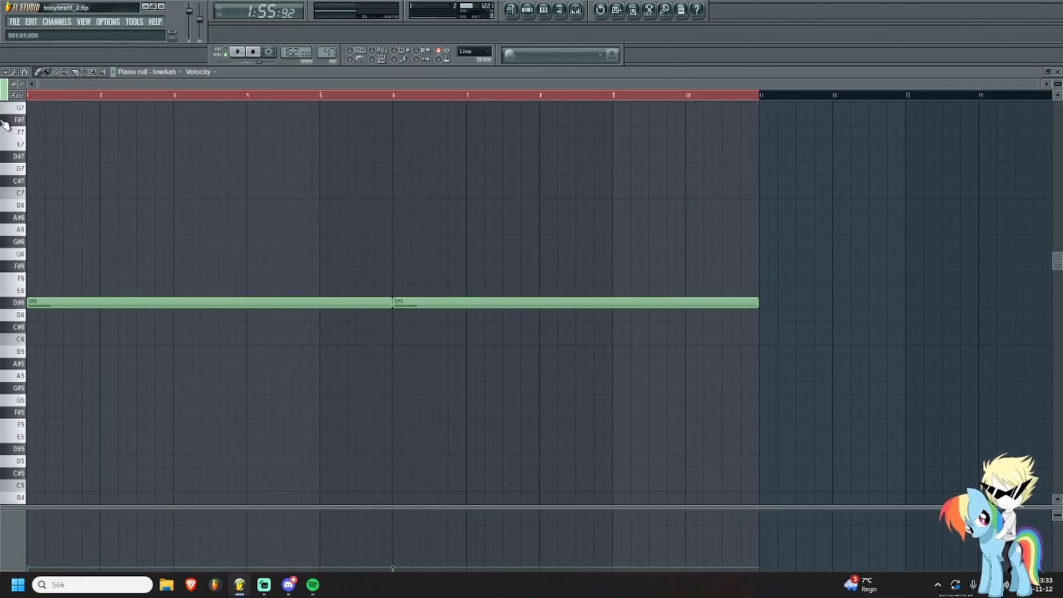
key(space)
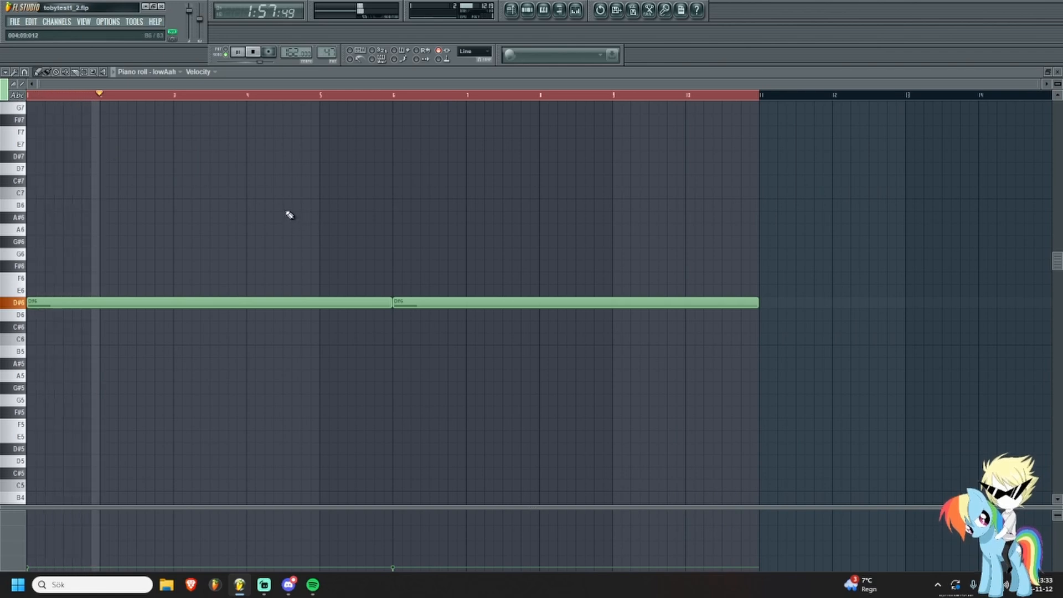
click(511, 10)
right_click(52, 327)
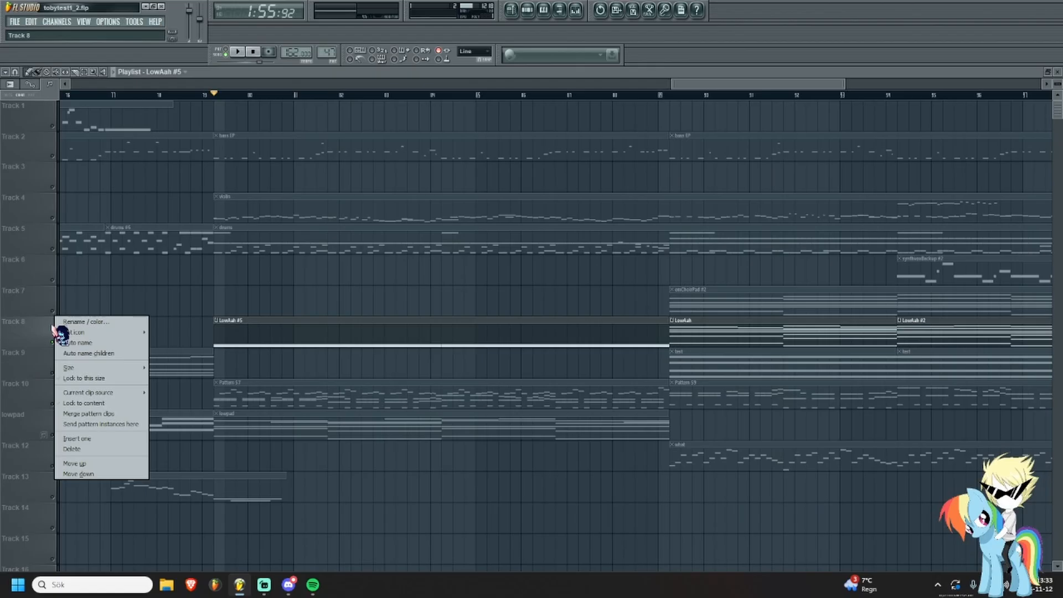
click(34, 328)
right_click(52, 341)
Mute Track 4 and play the violin section without the violin, continuing from just after bar 89.
click(52, 218)
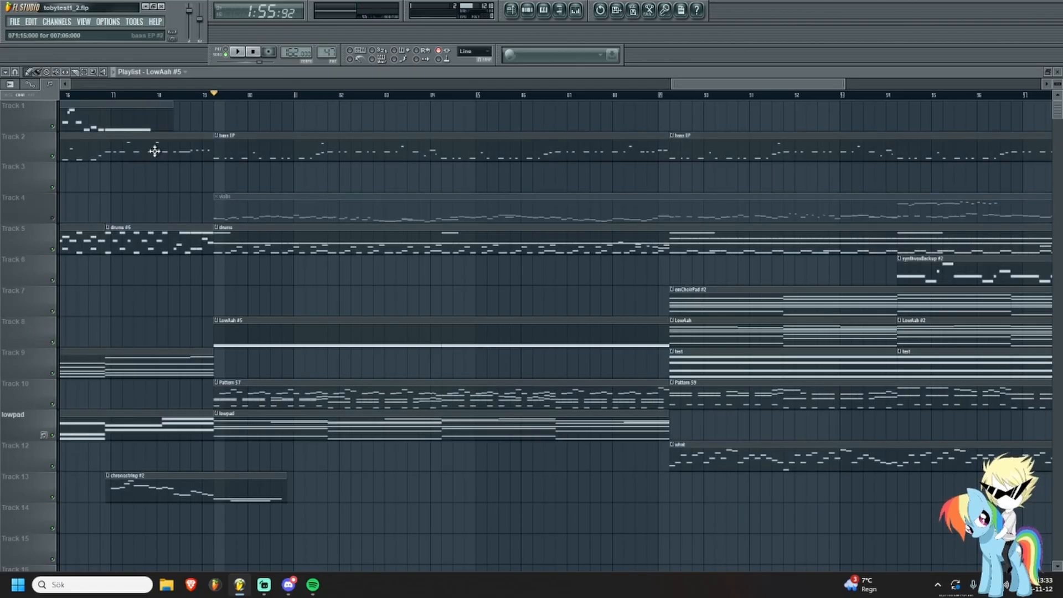
key(space)
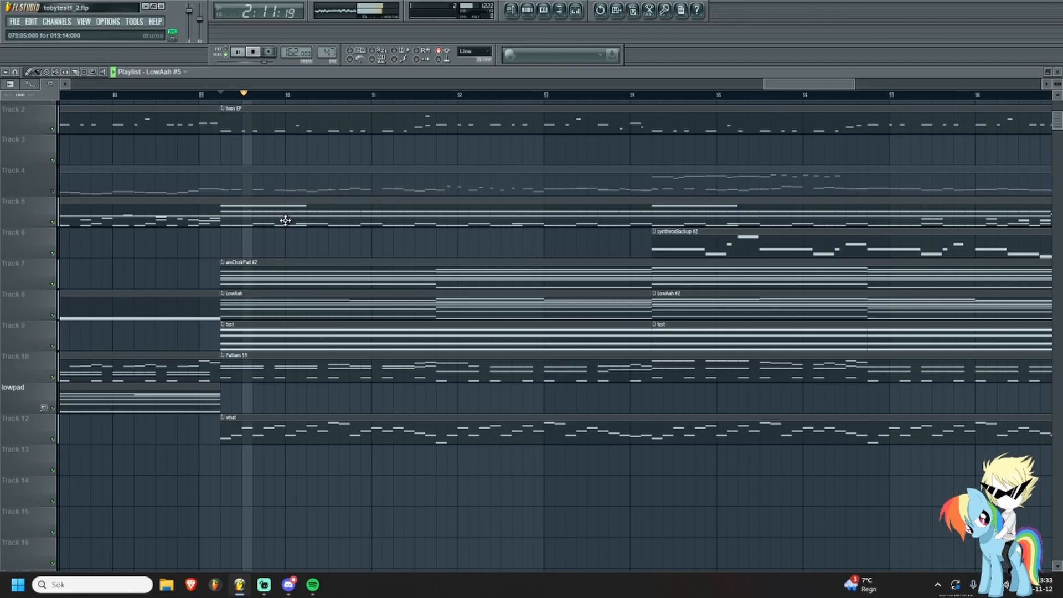
key(space)
Play the earlier section from the start of the second drums clip, around bar 21, for comparison.
scroll(367, 252, down, 8)
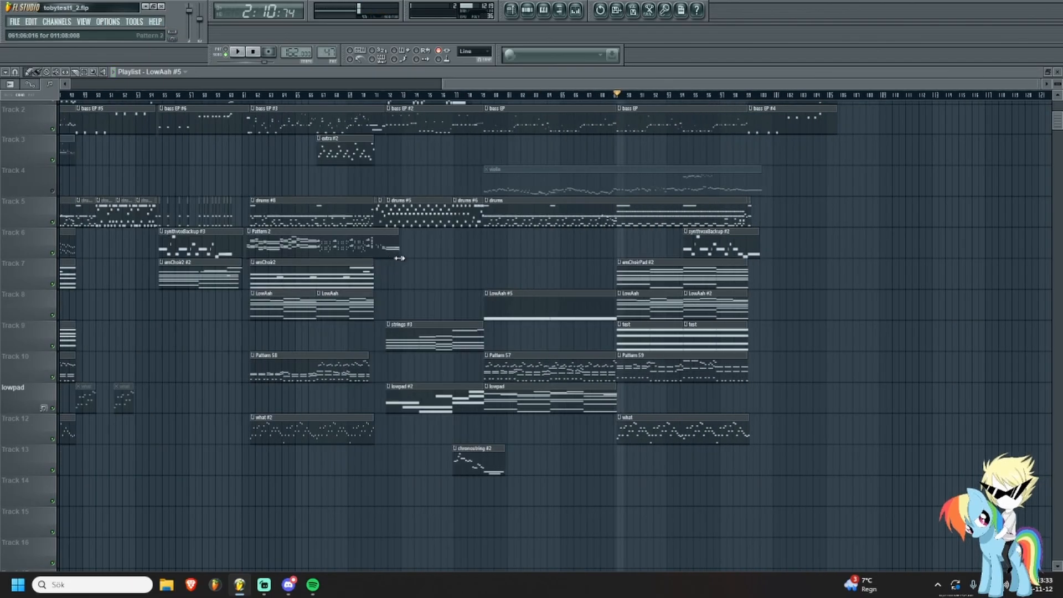
click(211, 95)
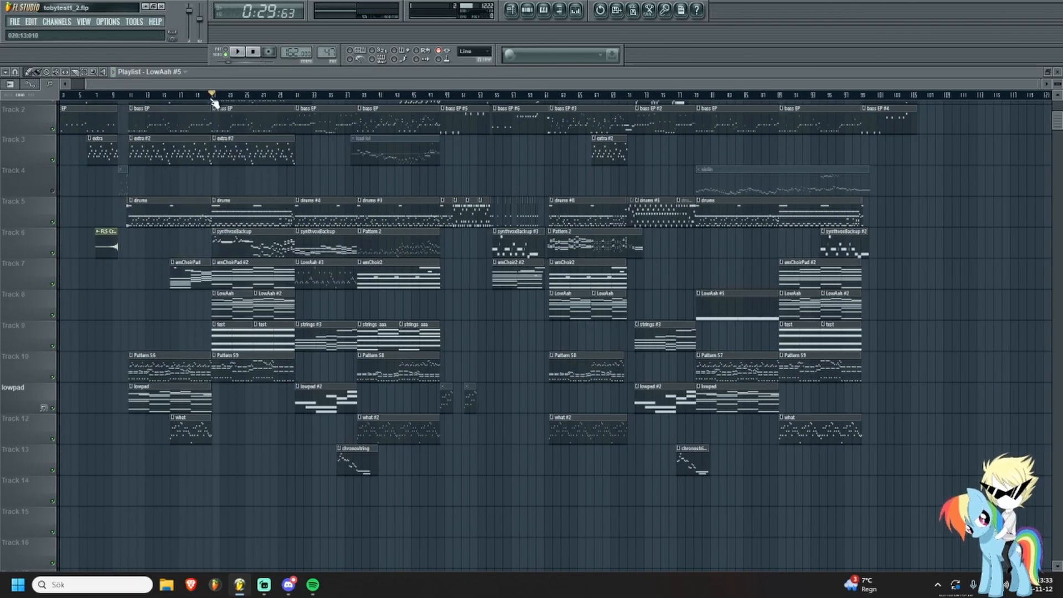
scroll(332, 167, down, 1)
key(space)
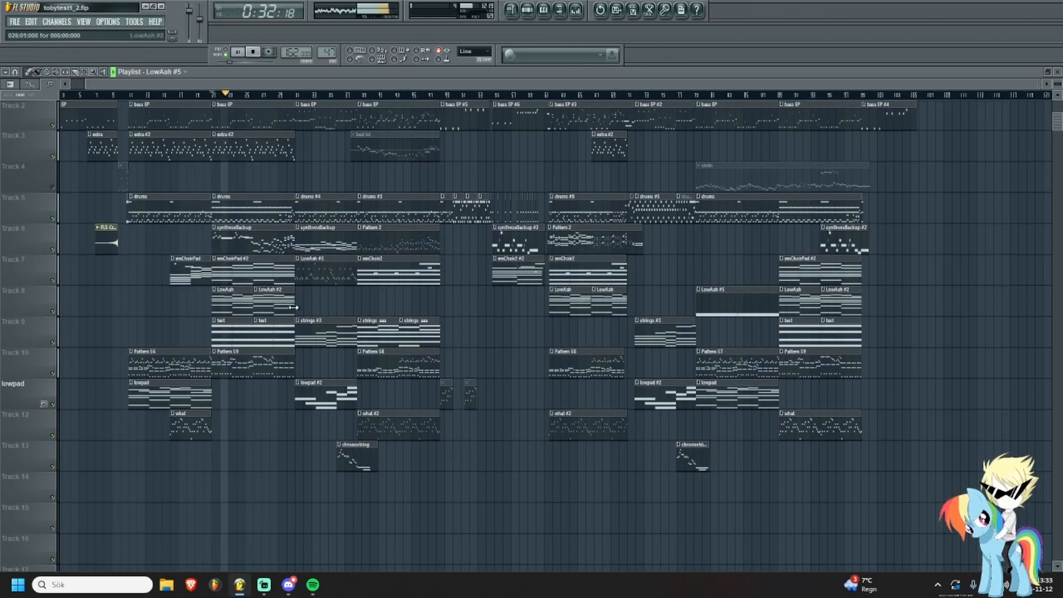
key(space)
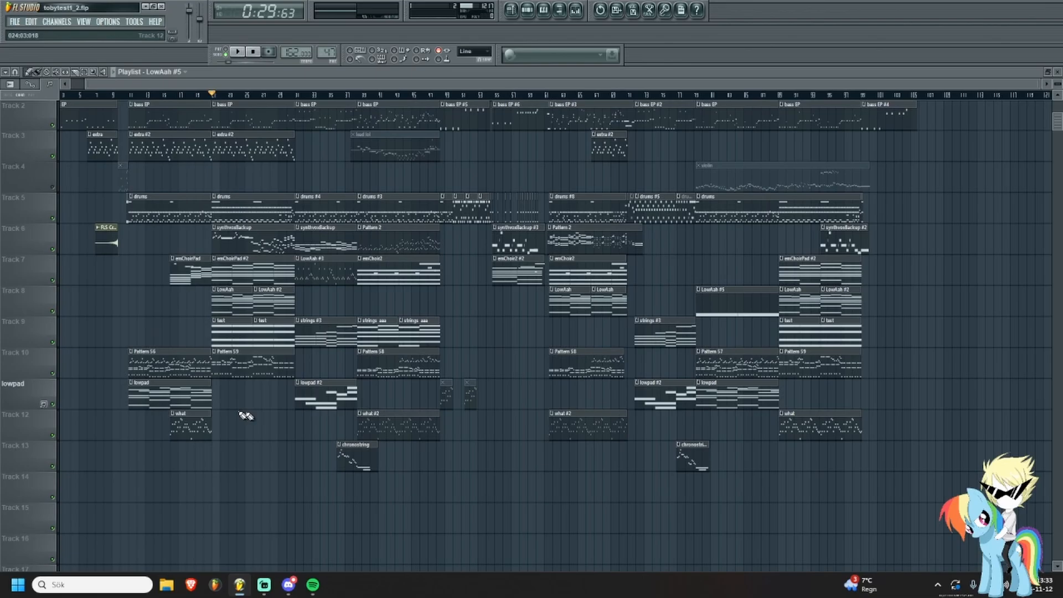
Solo Track 12 at its what clip from bar 16, and play that passage with all tracks restored.
scroll(166, 327, up, 8)
drag(237, 277, 373, 290)
click(270, 95)
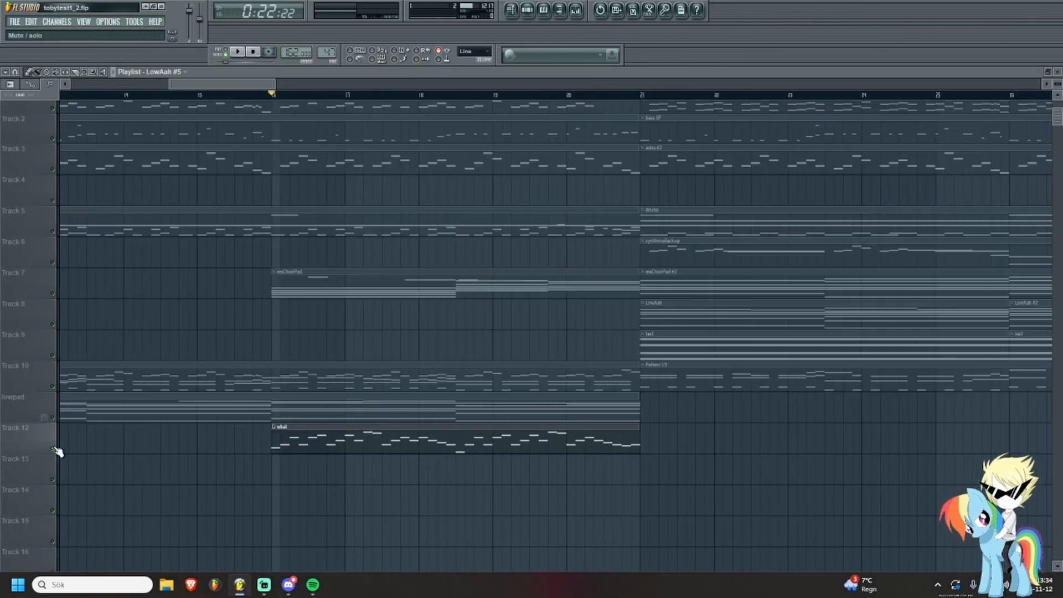
key(space)
scroll(382, 256, down, 3)
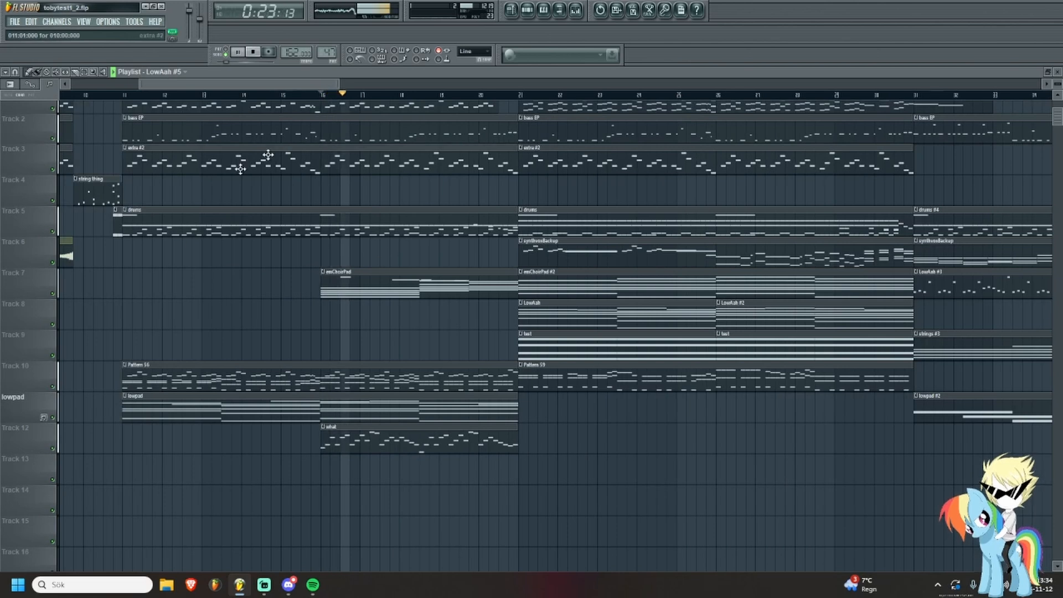
key(space)
Mark the passage from bar 16 to bar 21, clear the marking, and replay all tracks from bar 16.
scroll(421, 277, up, 1)
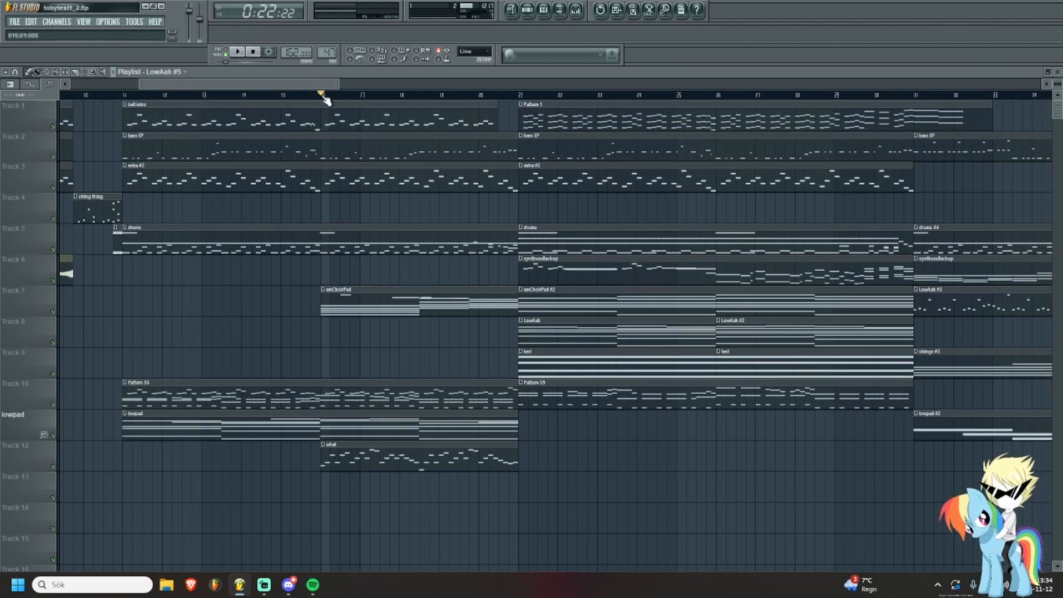
drag(326, 100, 524, 98)
right_click(519, 96)
drag(400, 97, 322, 98)
key(space)
scroll(492, 386, down, 4)
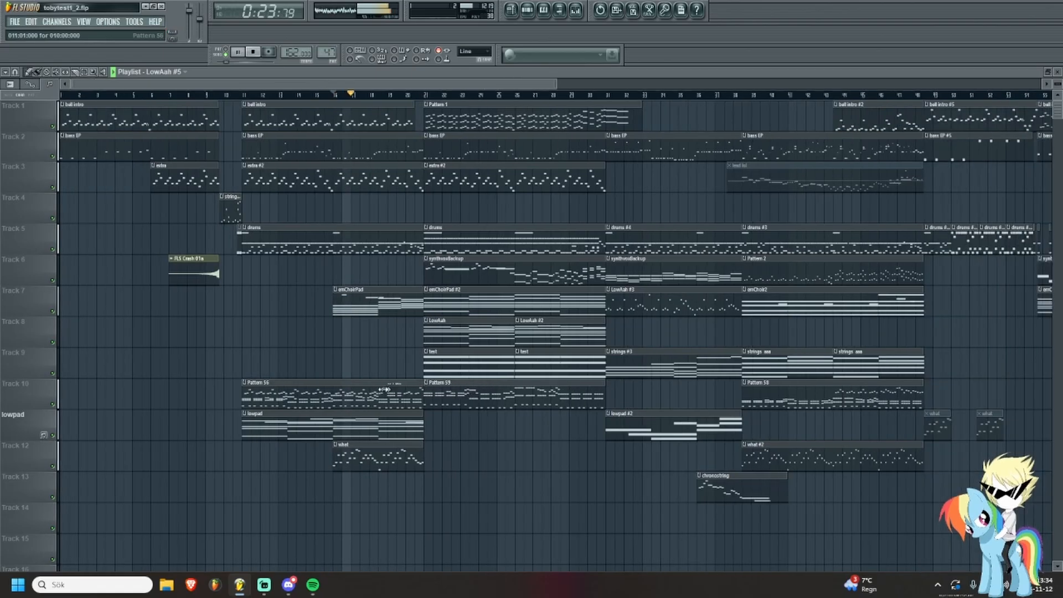
scroll(190, 456, down, 3)
key(space)
Play all tracks in the violin section during the LowAah #5 clip, between bars 79 and 89.
scroll(754, 291, up, 6)
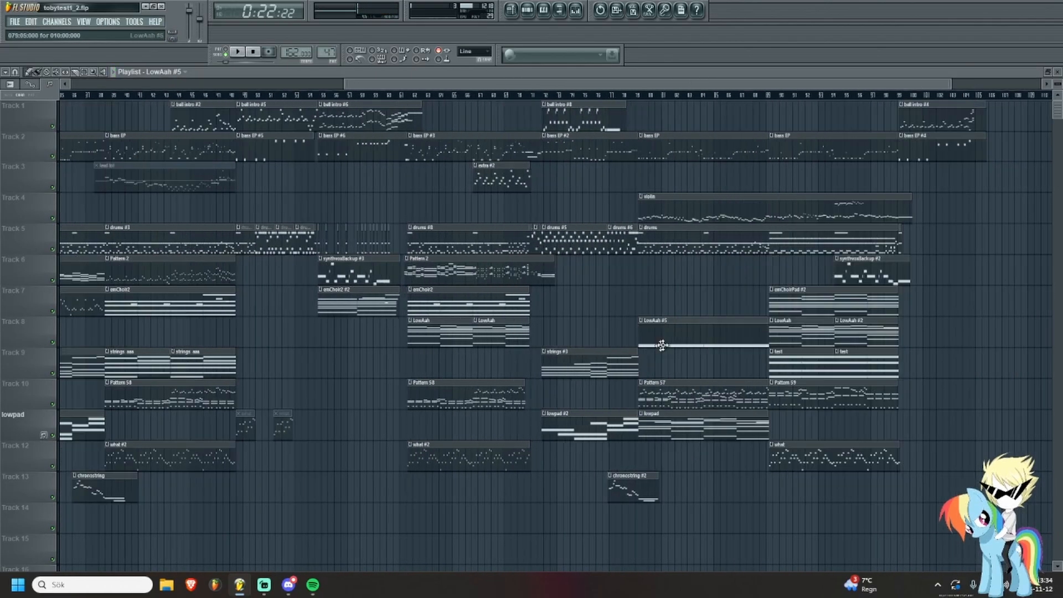
click(641, 97)
key(space)
drag(597, 277, 306, 307)
scroll(463, 310, up, 1)
scroll(454, 317, down, 2)
drag(440, 322, 351, 329)
key(space)
scroll(472, 451, up, 4)
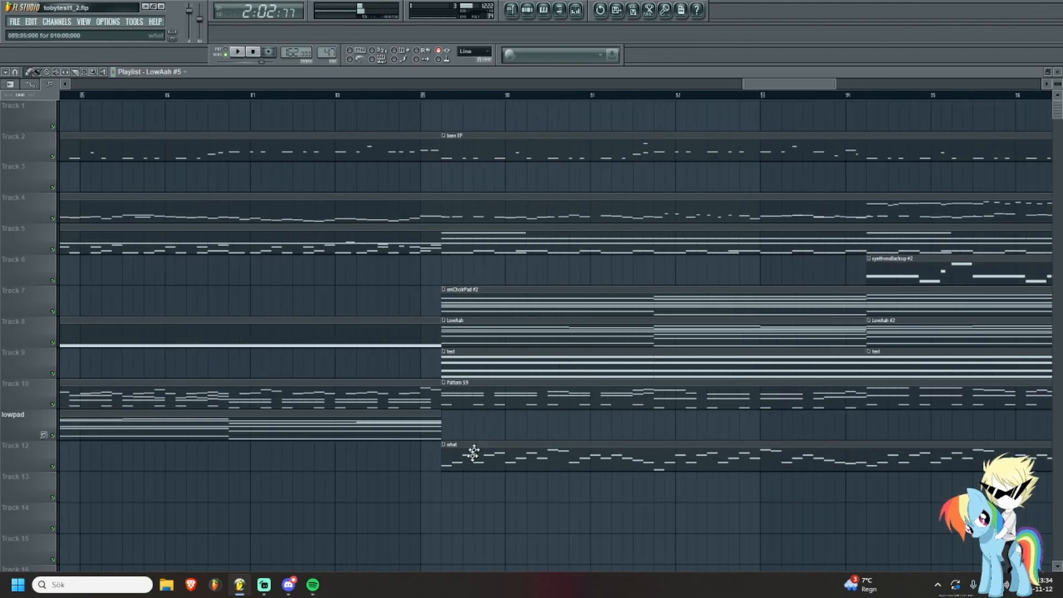
Set the playback position just after bar 89 and examine the notes of Track 12's what clip there.
scroll(564, 486, down, 4)
scroll(564, 486, up, 3)
click(291, 96)
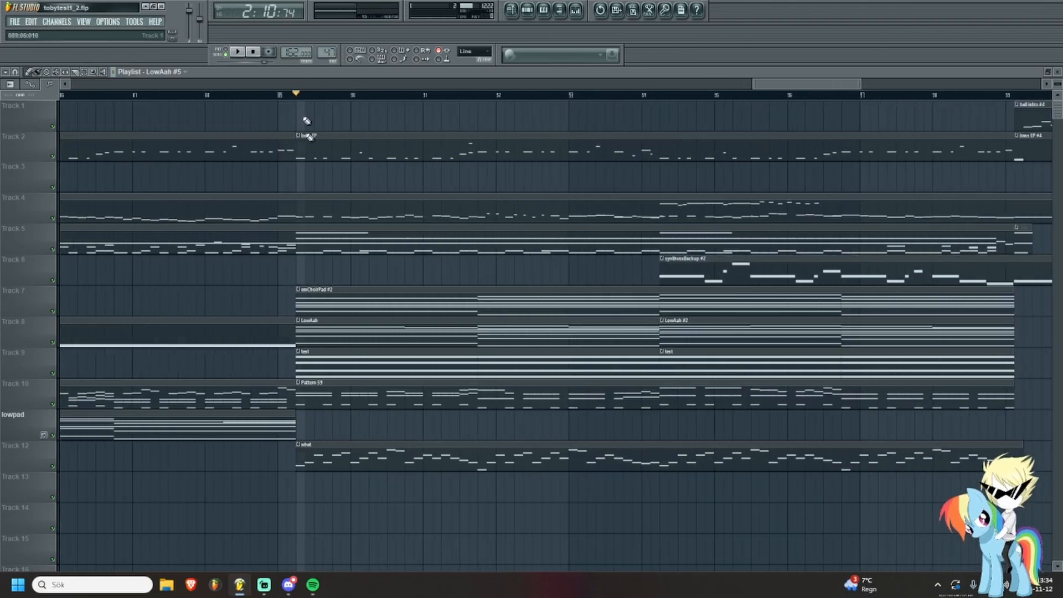
double_click(329, 454)
scroll(332, 434, down, 3)
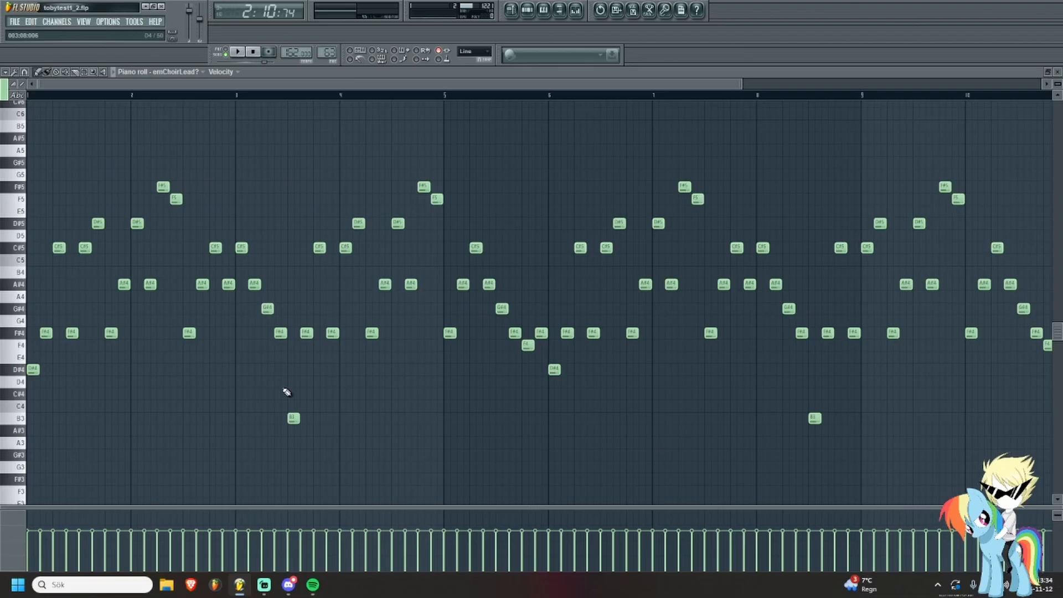
key(F5)
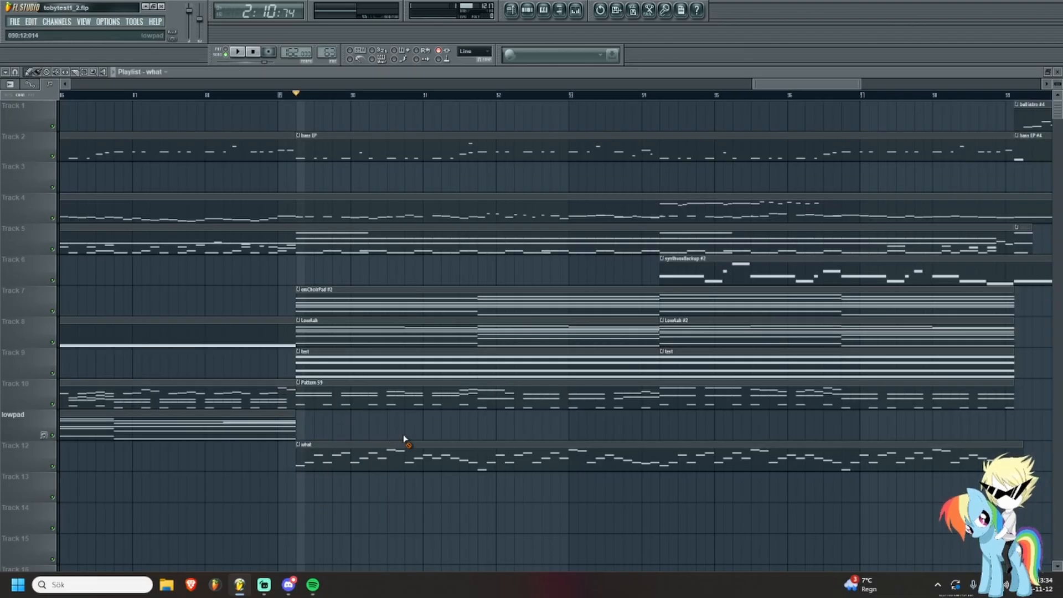
Mute Track 4 and play from just after bar 89 while following the what clip's notes in the piano roll.
scroll(403, 434, down, 8)
key(space)
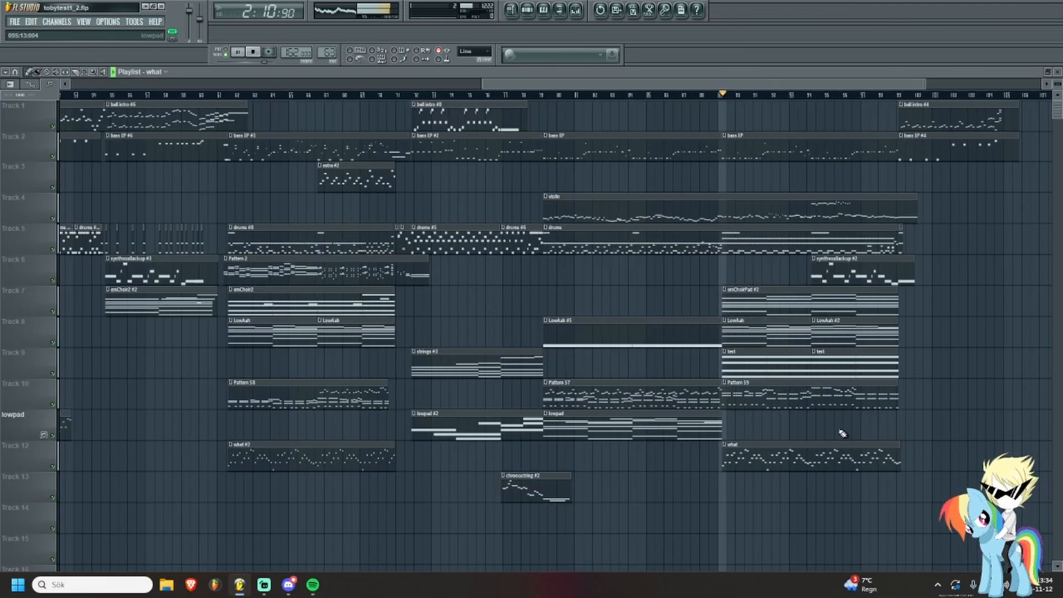
scroll(831, 428, up, 5)
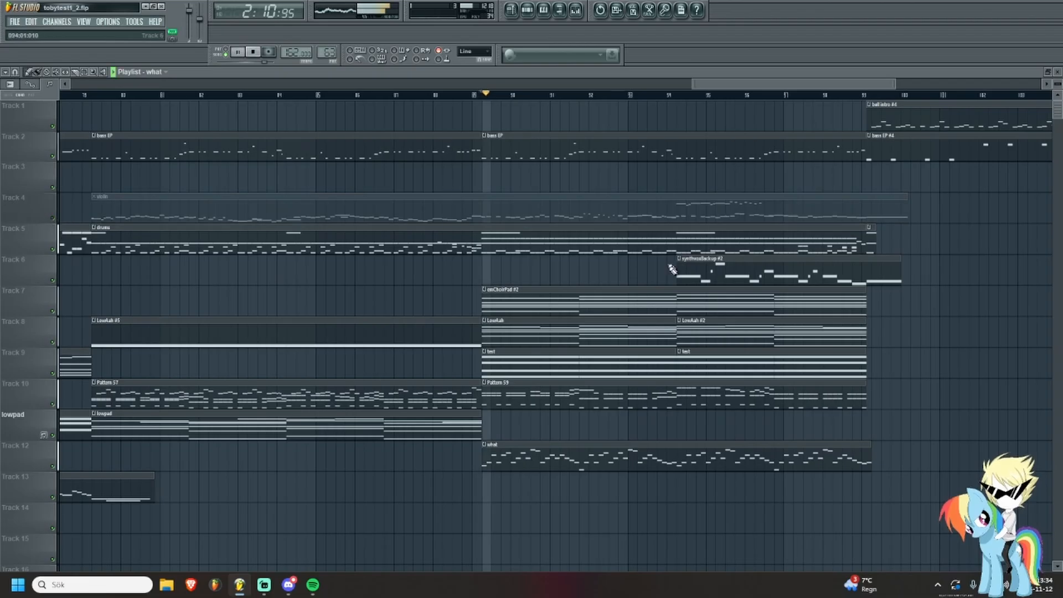
key(F7)
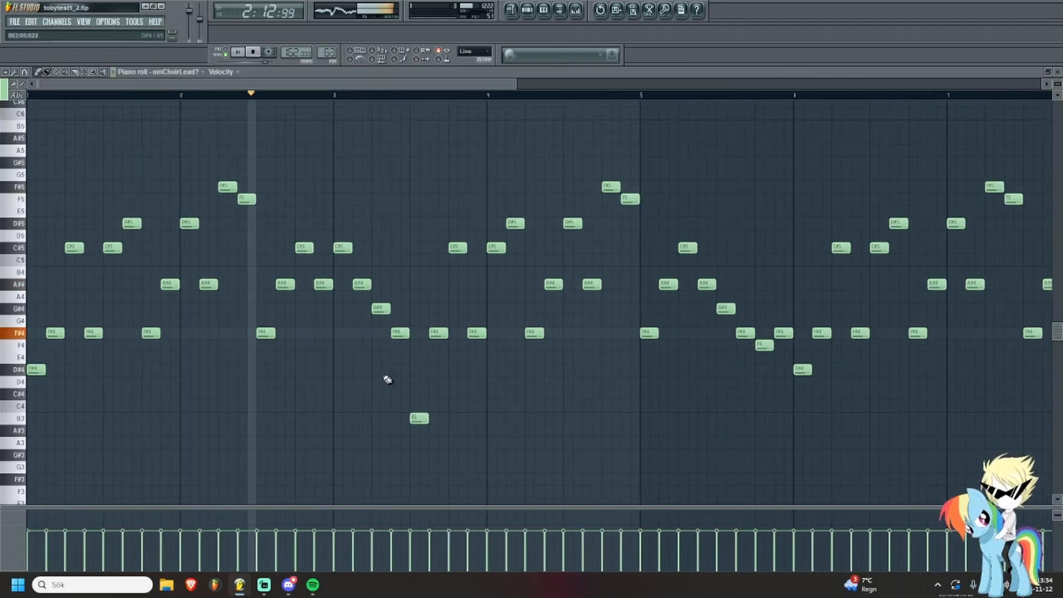
drag(503, 387, 271, 377)
key(space)
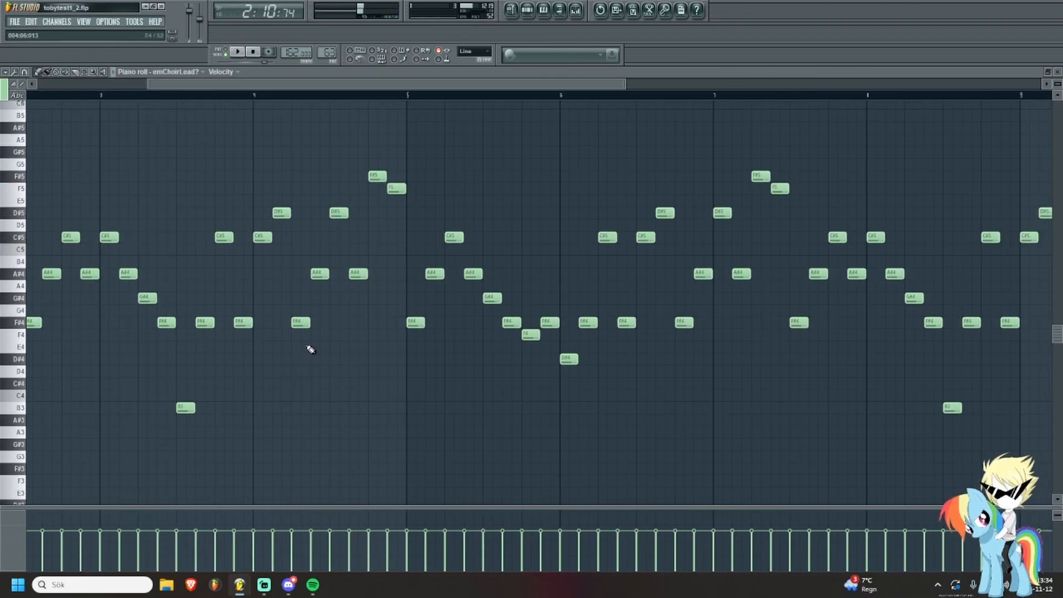
Examine the F#5 and F5 notes in bar 2 of the what clip, play on from there, and return to the playlist.
scroll(306, 349, down, 2)
drag(72, 210, 118, 179)
ctrl+click(142, 174)
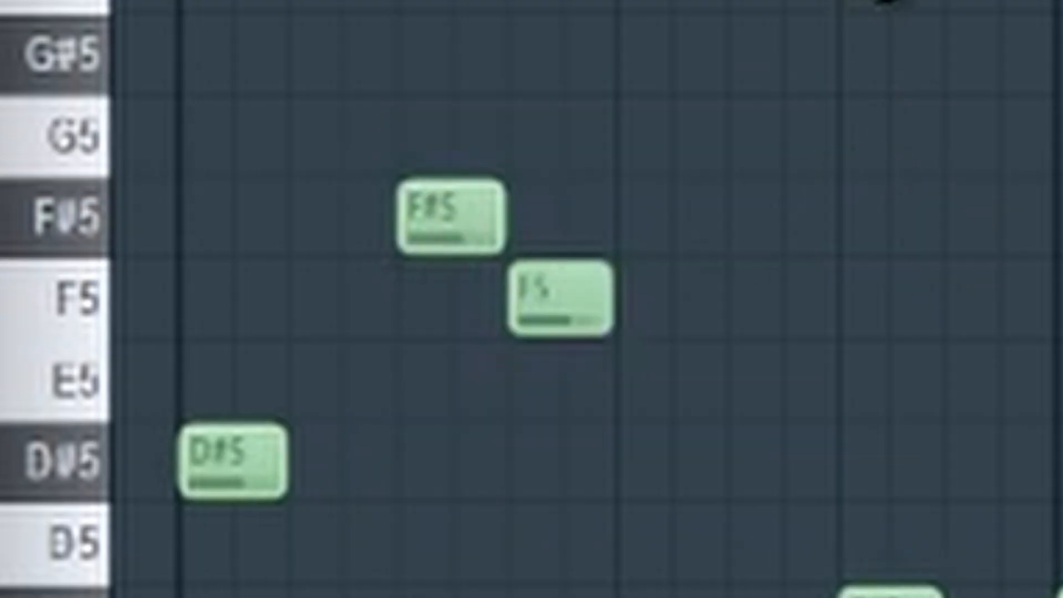
click(103, 96)
key(space)
scroll(234, 217, up, 4)
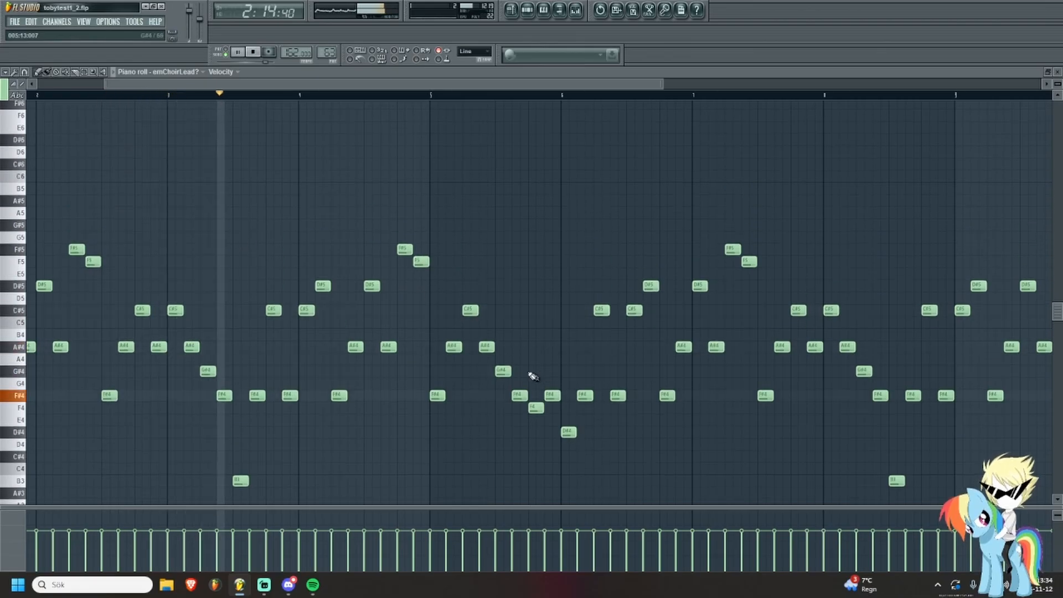
drag(530, 373, 381, 274)
click(511, 10)
key(space)
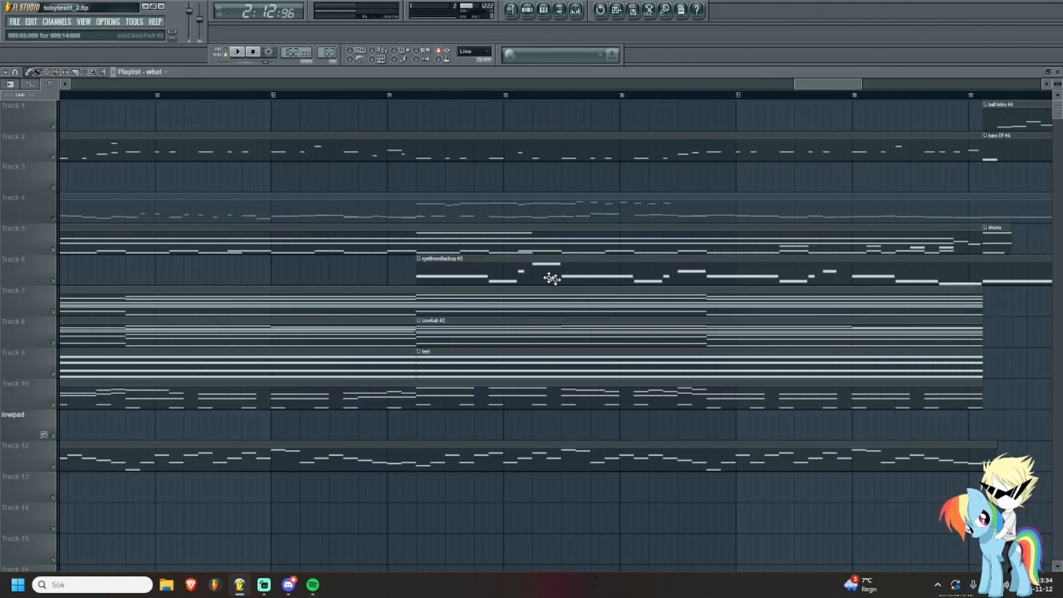
Examine the notes of Track 6's synthvoxBackup #2 clip in the piano roll and return to the playlist.
double_click(550, 277)
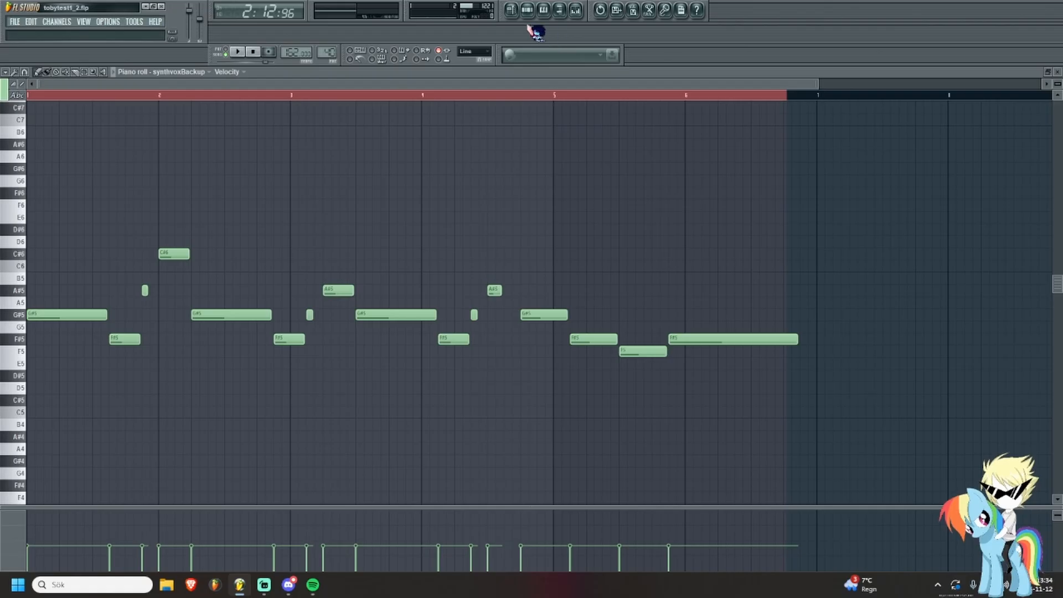
click(511, 9)
scroll(564, 231, up, 4)
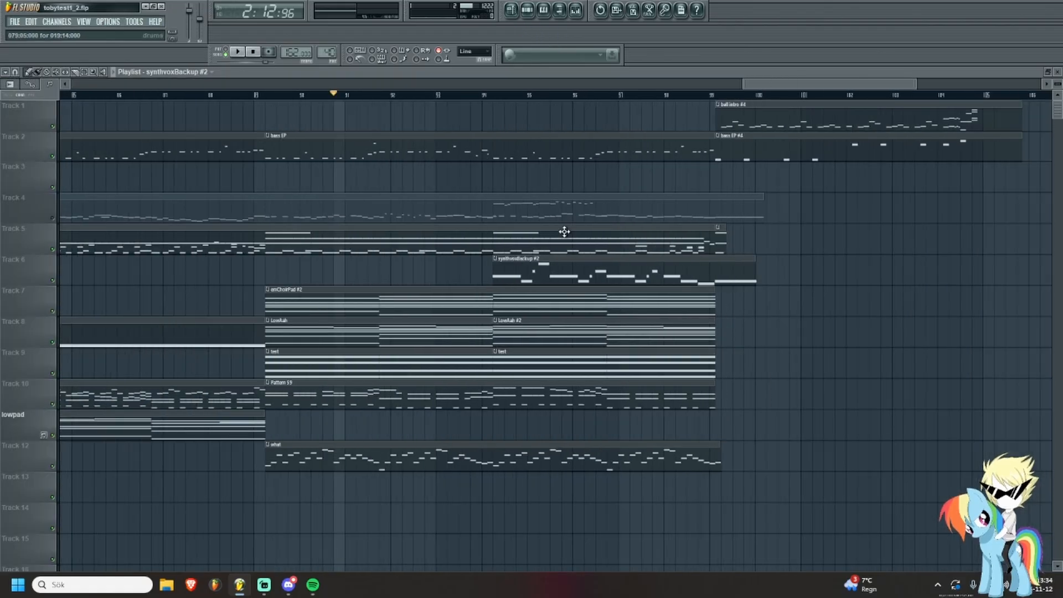
Select the synthvoxBackup #2 clip on Track 6 and compare its placement with the earlier sections of the arrangement.
scroll(564, 232, down, 5)
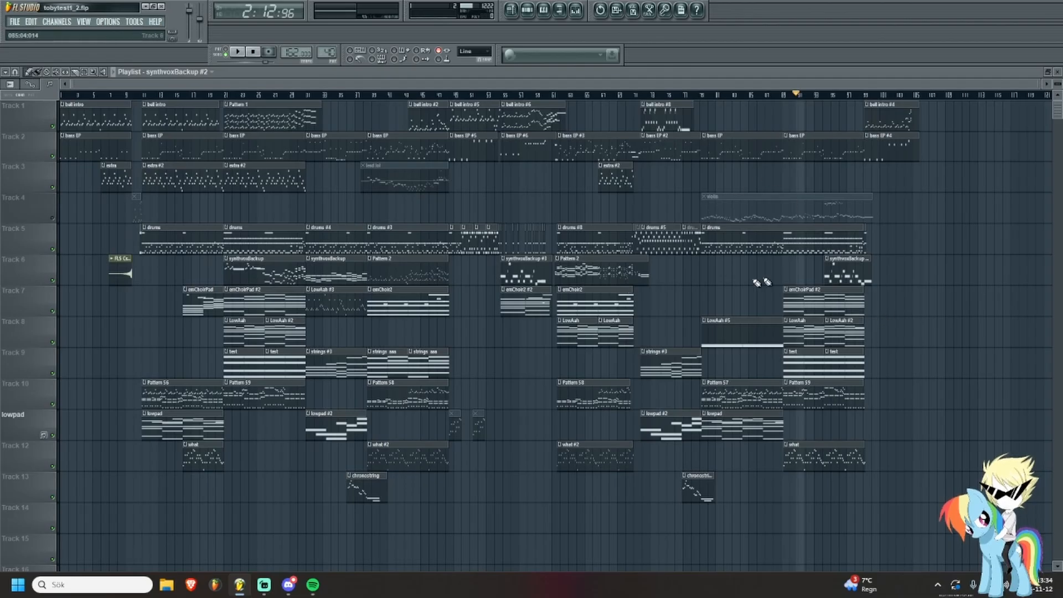
scroll(828, 276, up, 5)
drag(800, 273, 843, 275)
scroll(835, 276, down, 3)
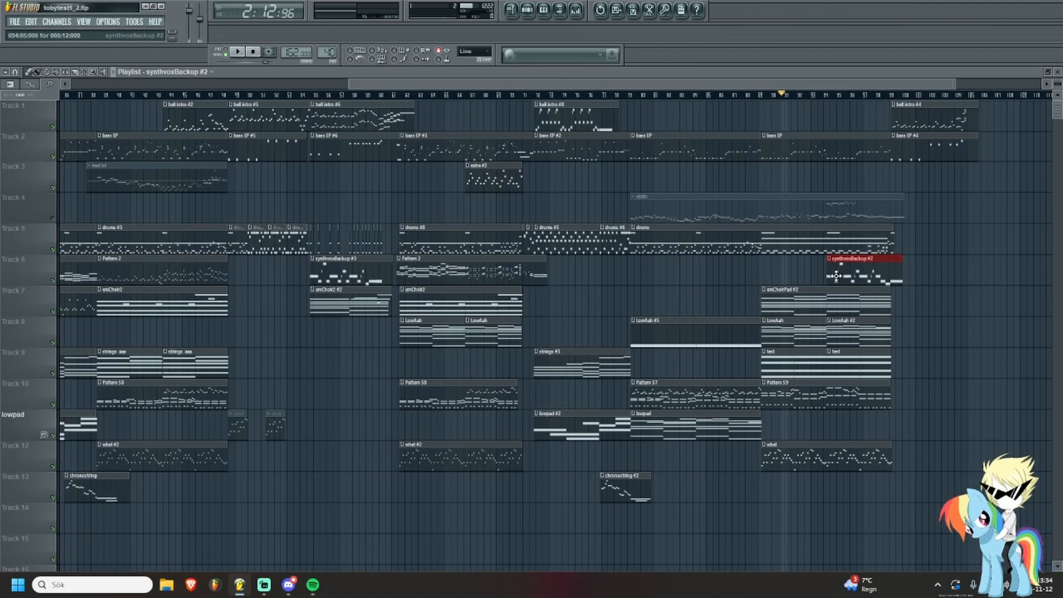
scroll(836, 275, down, 3)
scroll(446, 284, up, 6)
scroll(996, 286, down, 5)
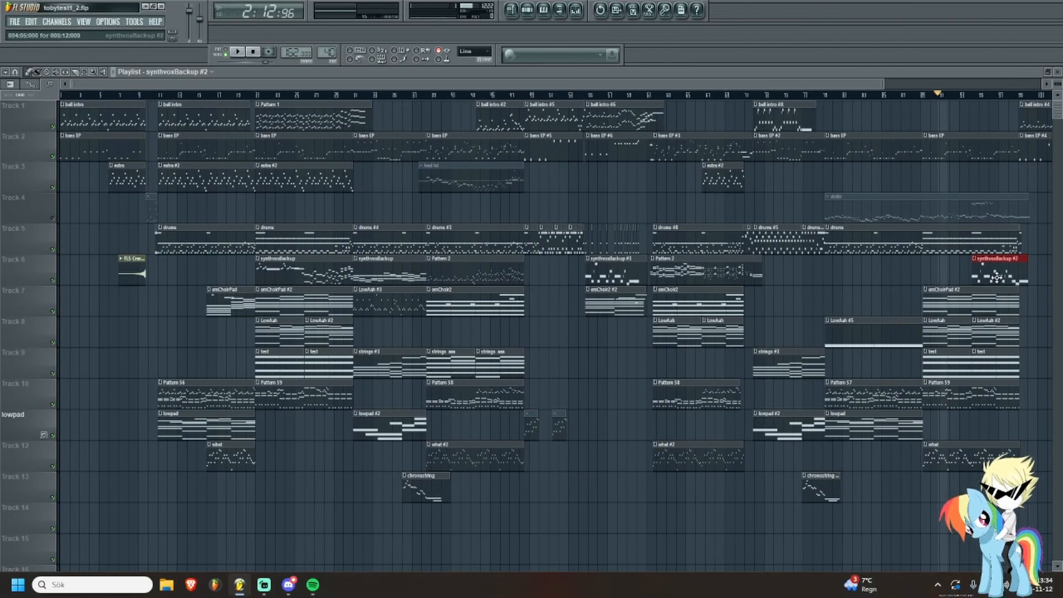
Examine the synthvoxBackup #3 clip on Track 6 and its placement in the arrangement.
scroll(642, 276, up, 8)
drag(249, 254, 365, 290)
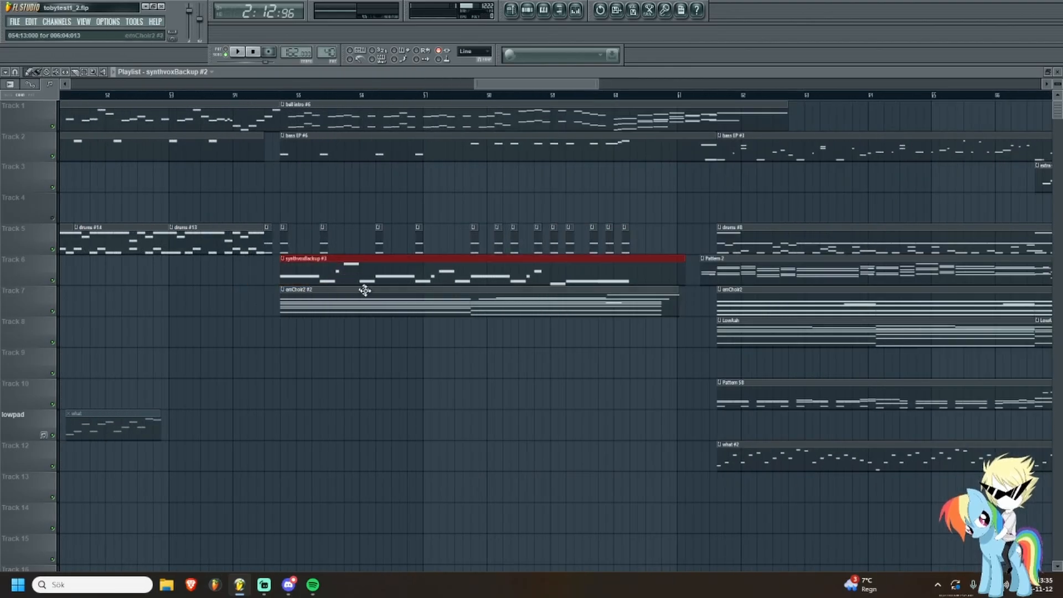
scroll(365, 290, down, 6)
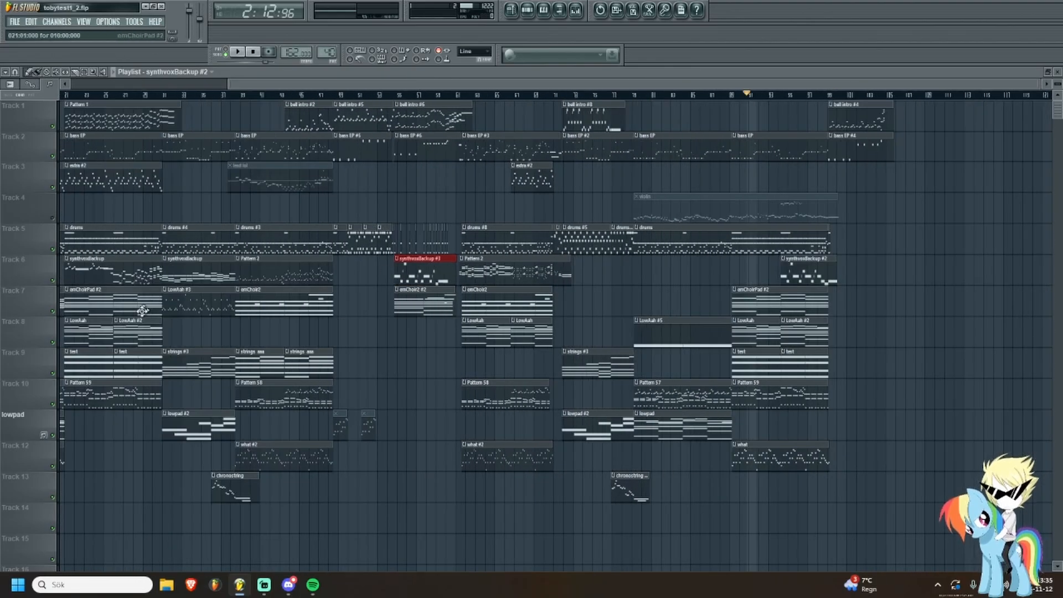
Examine the notes of Track 6's first synthvoxBackup clip in the piano roll and return to the playlist.
scroll(321, 285, up, 6)
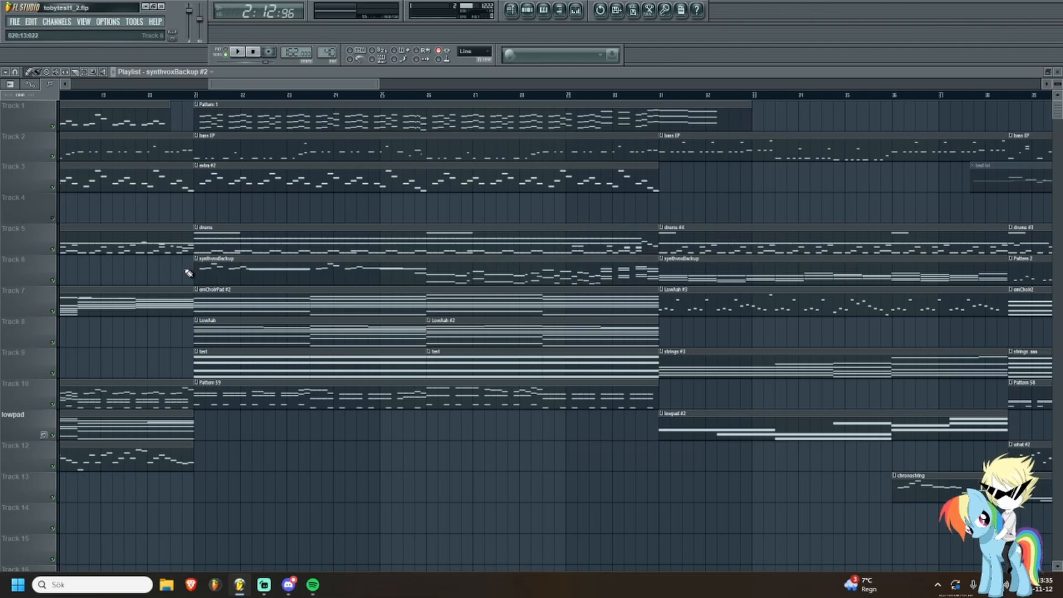
double_click(529, 280)
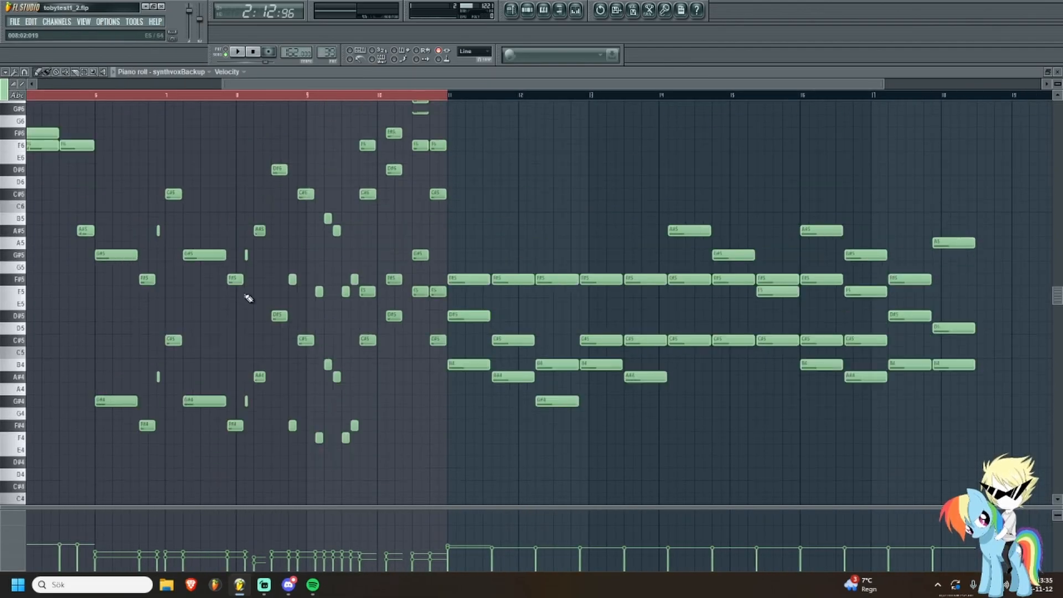
scroll(245, 297, up, 2)
key(F5)
Solo Track 6, unmute Track 5, and listen from the start of the synthvoxBackup #2 clip before stopping playback.
scroll(271, 281, down, 6)
scroll(866, 306, up, 8)
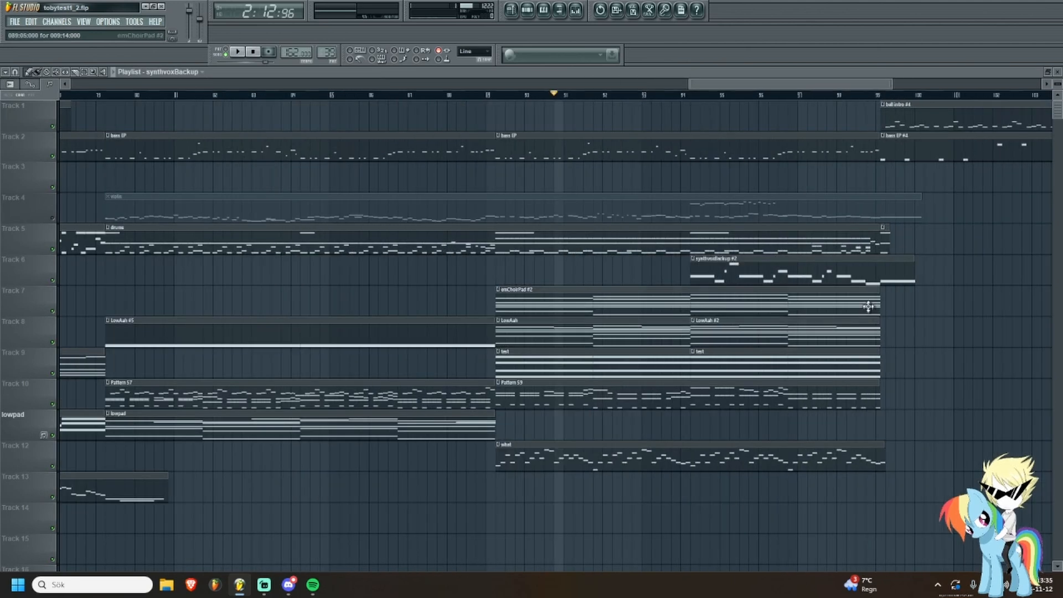
right_click(54, 281)
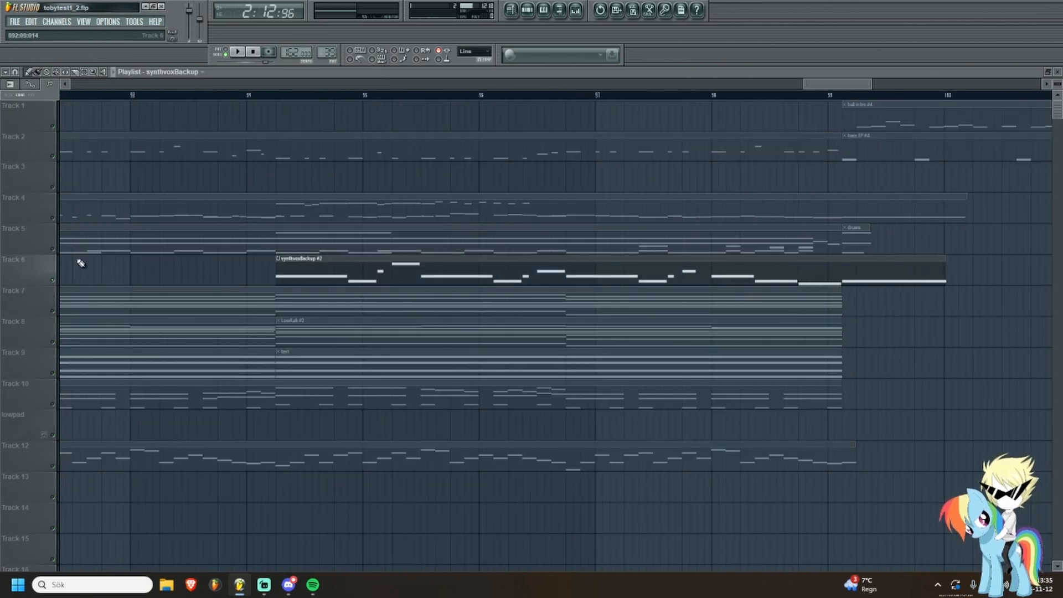
click(277, 95)
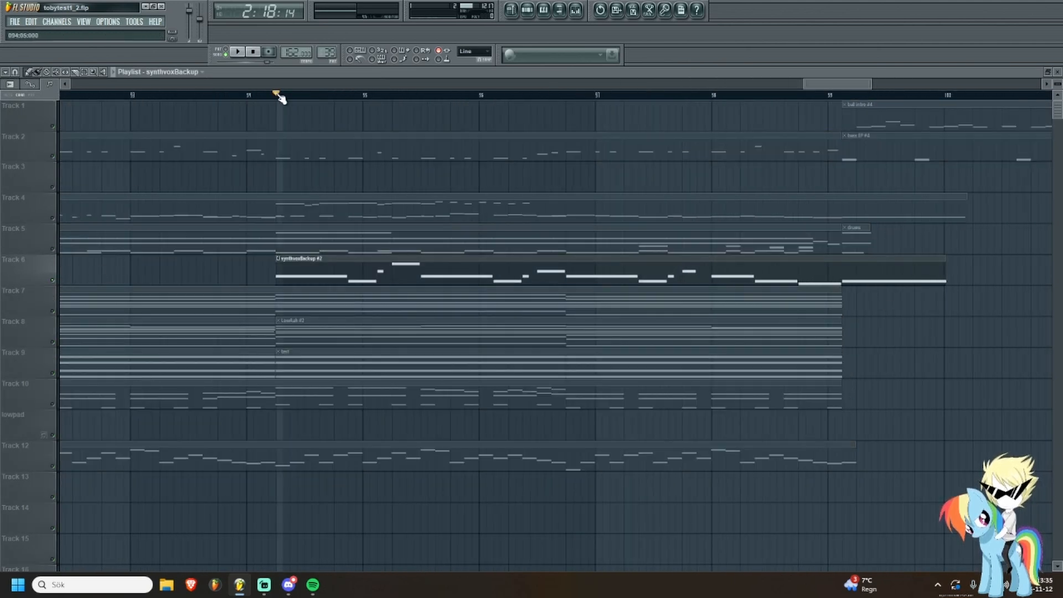
drag(126, 270, 259, 298)
click(49, 250)
key(space)
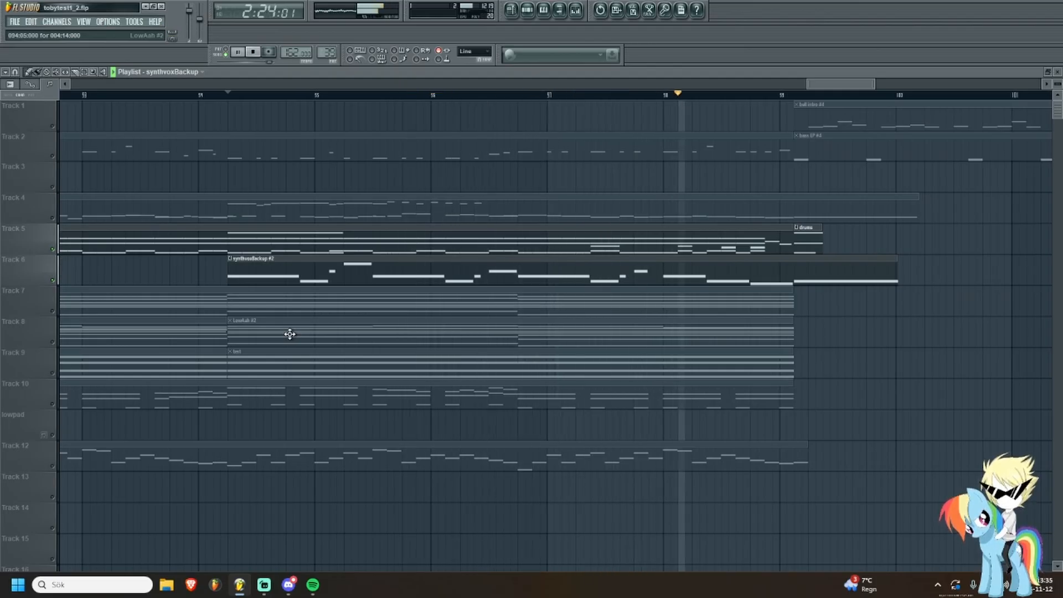
key(space)
Unmute Track 2 and listen from the start of the synthvoxBackup #3 clip, stopping playback before its end.
scroll(585, 234, down, 8)
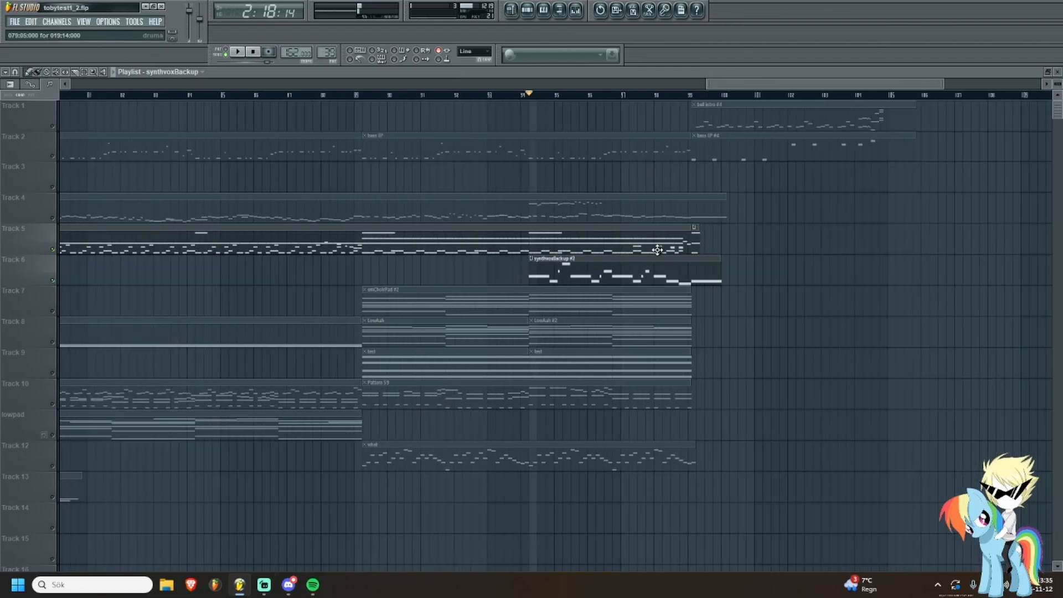
scroll(398, 206, up, 8)
scroll(109, 216, up, 1)
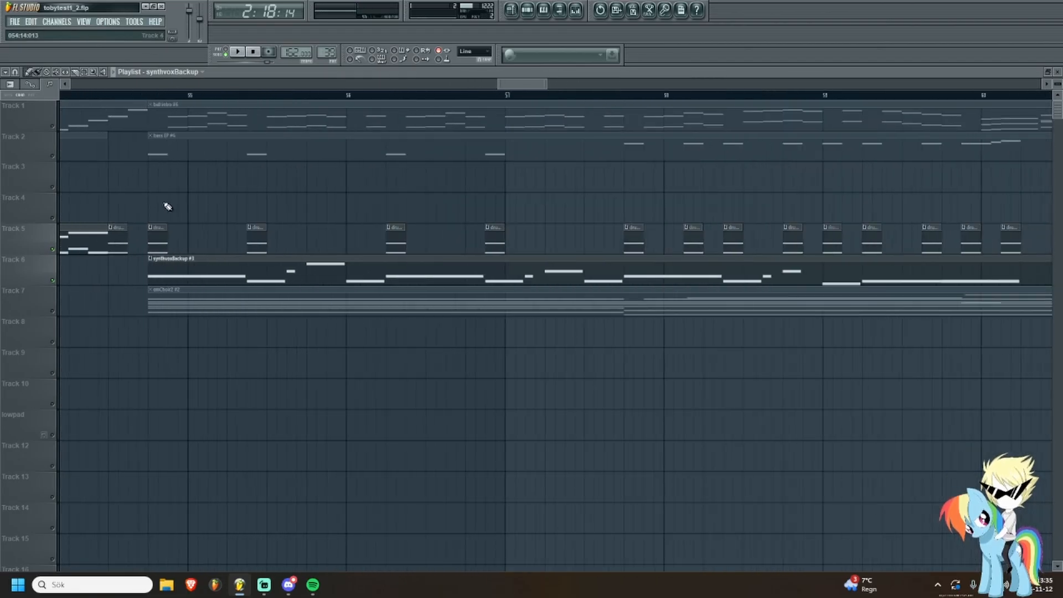
scroll(168, 207, down, 3)
click(155, 94)
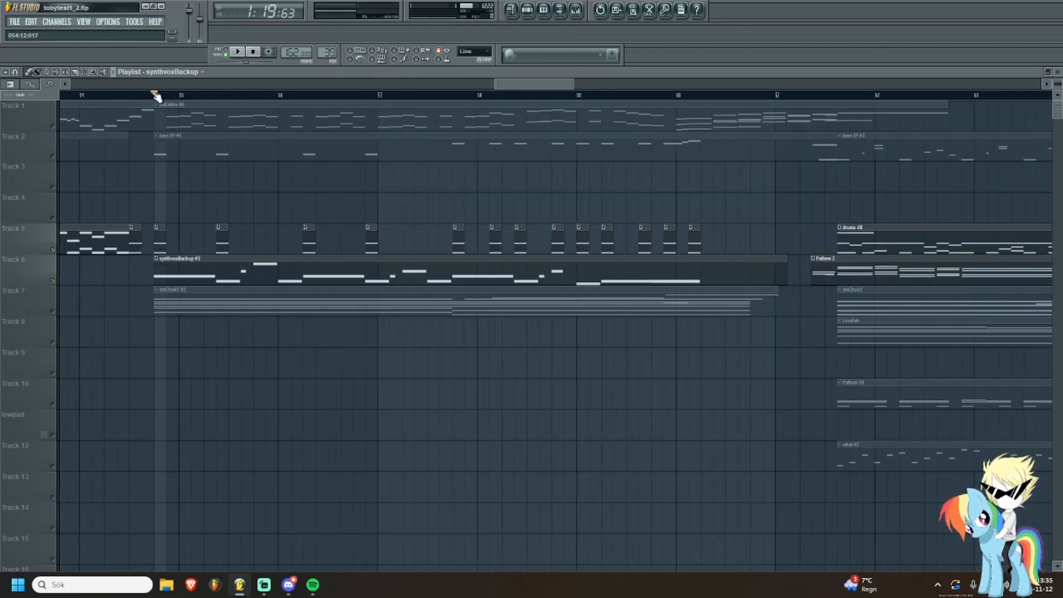
click(52, 156)
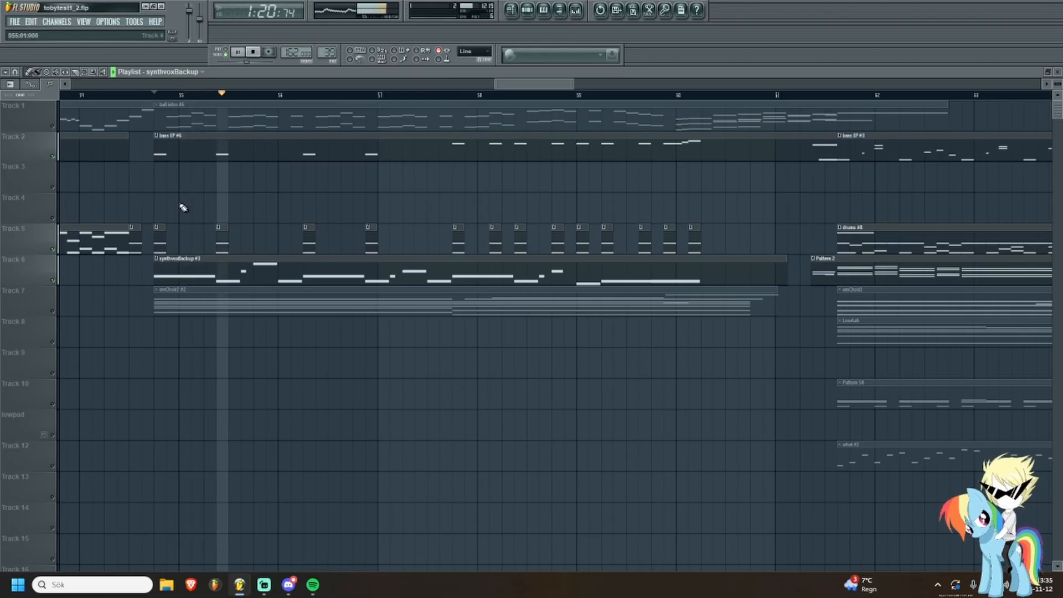
scroll(194, 210, down, 3)
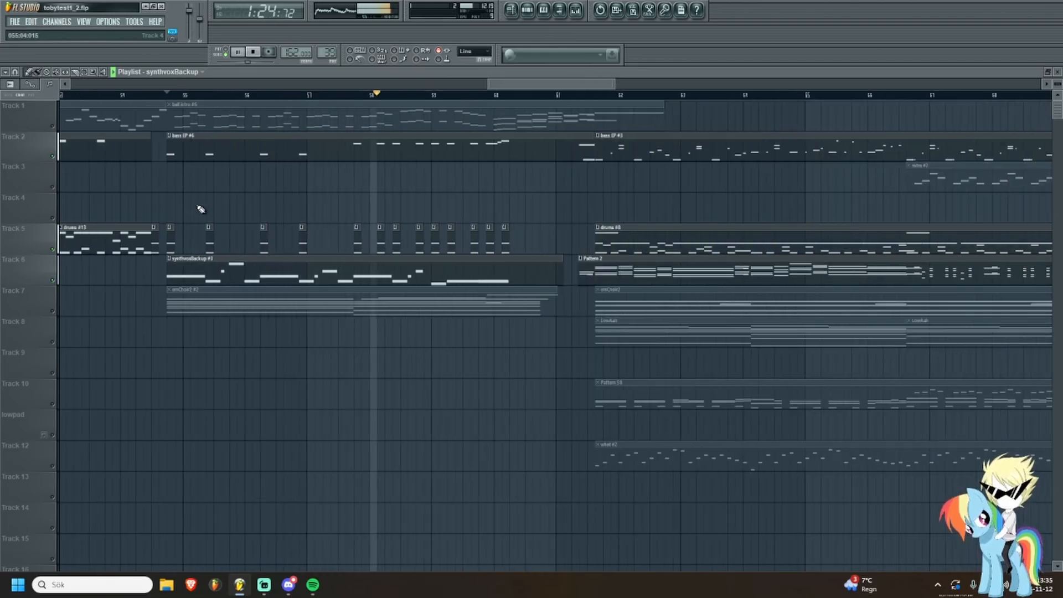
scroll(200, 210, down, 3)
key(space)
scroll(198, 210, up, 5)
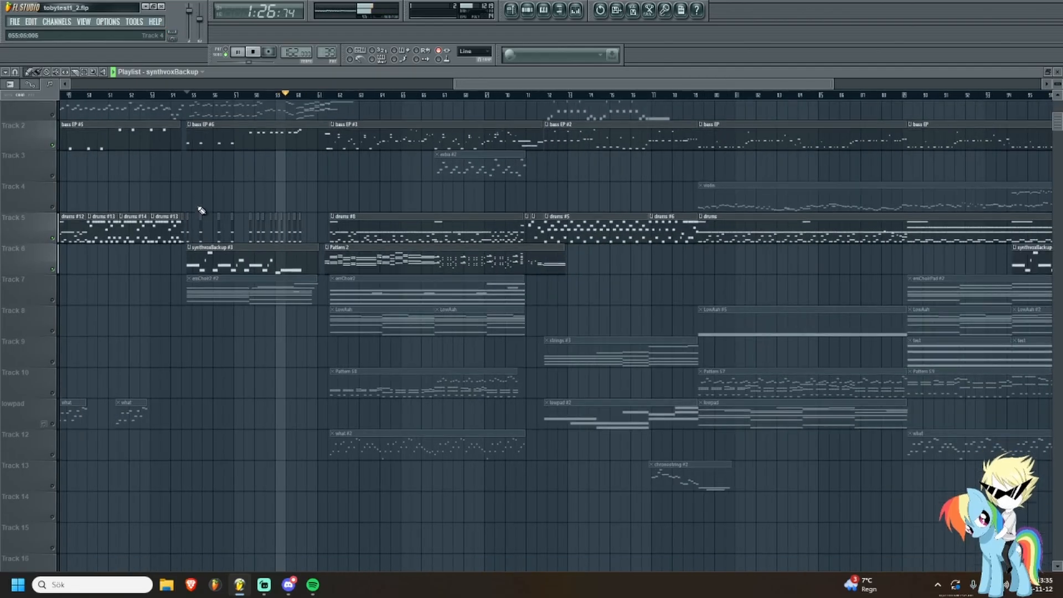
scroll(233, 255, up, 2)
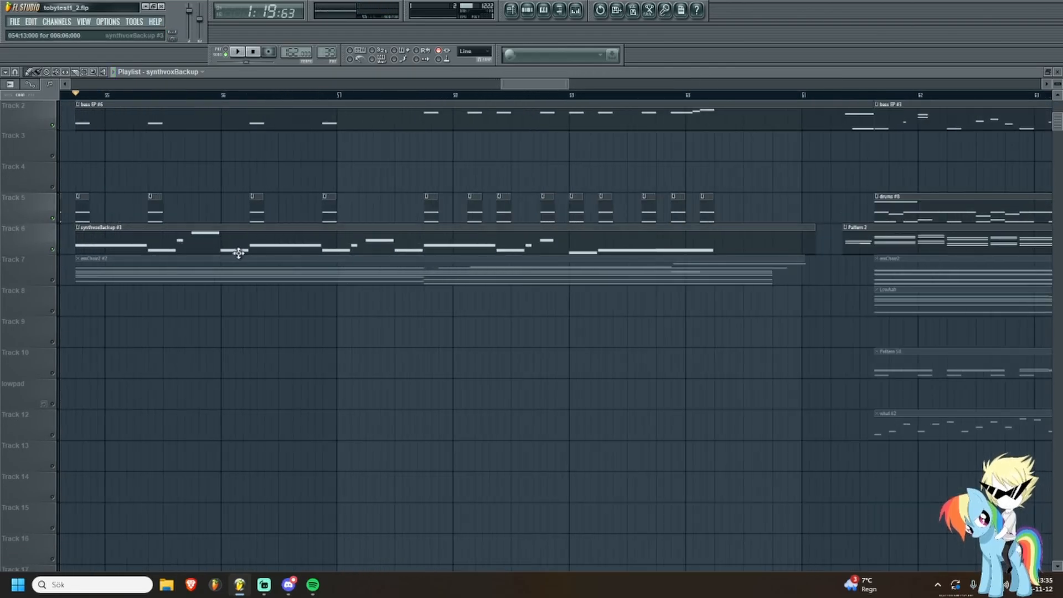
Listen to the first synthvoxBackup clip with bass and drums from bar 26, stopping before bar 31.
scroll(237, 253, down, 6)
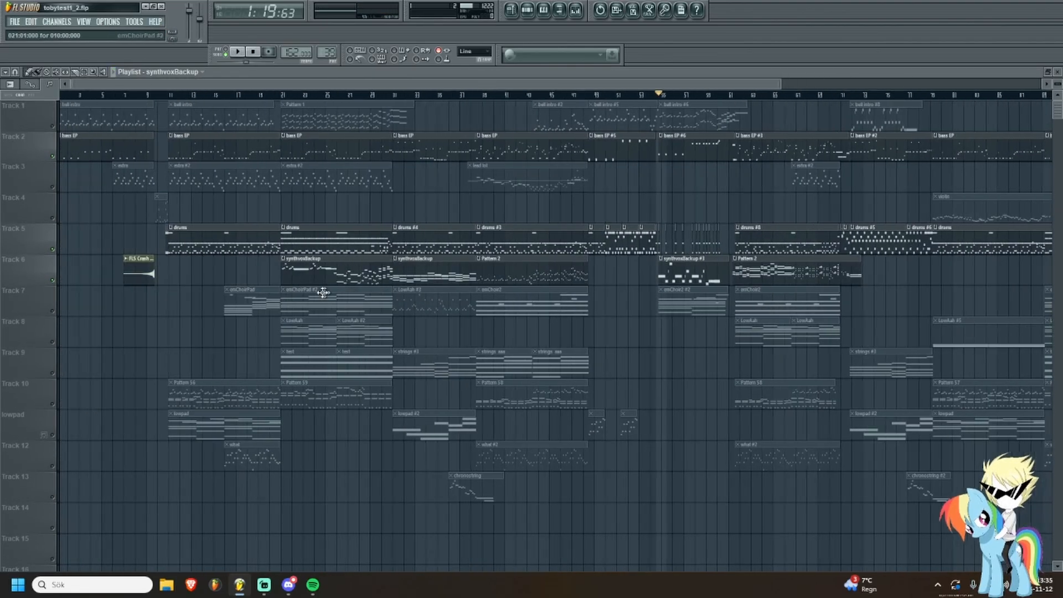
scroll(323, 292, up, 5)
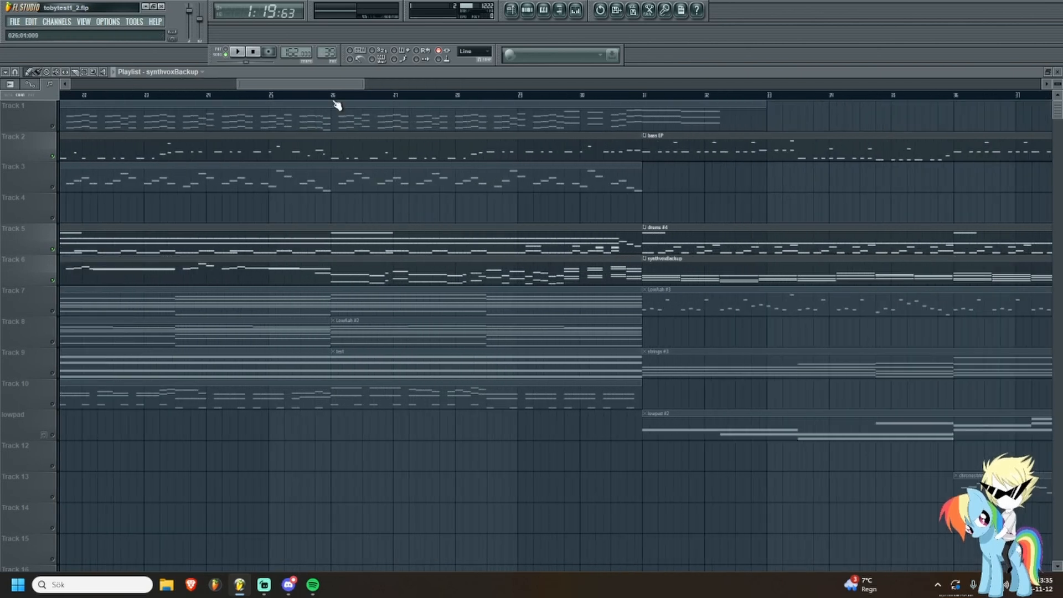
click(333, 100)
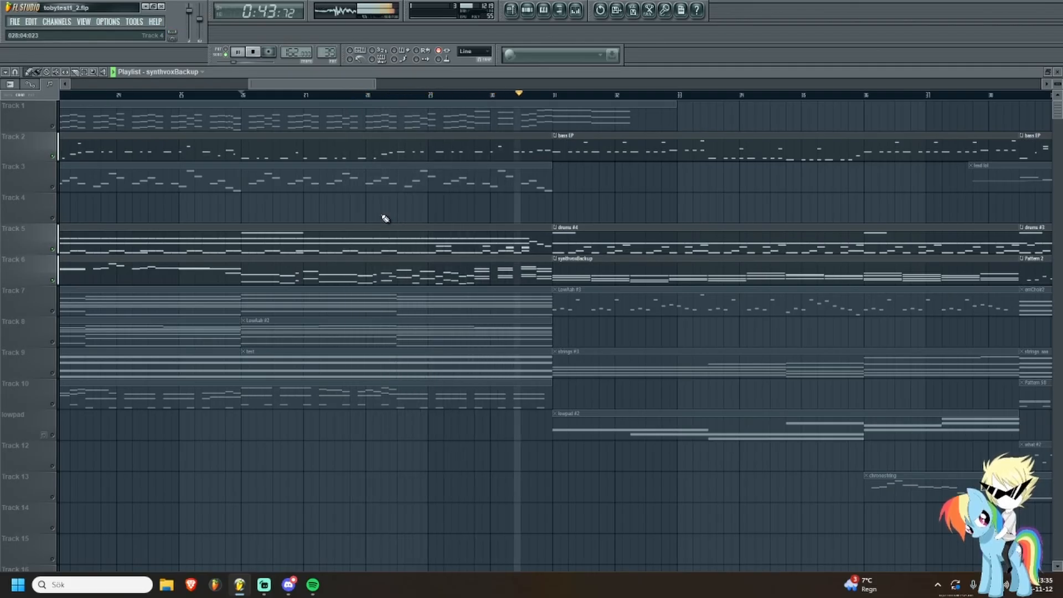
key(space)
scroll(379, 238, down, 6)
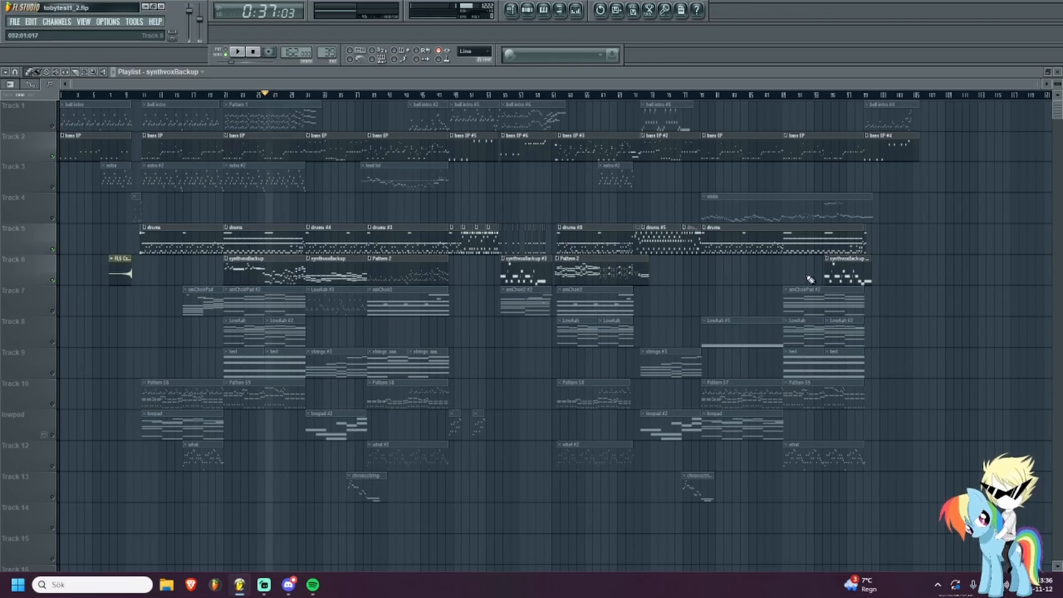
Re-enable all tracks by soloing and unsoloing Track 6.
scroll(931, 299, up, 3)
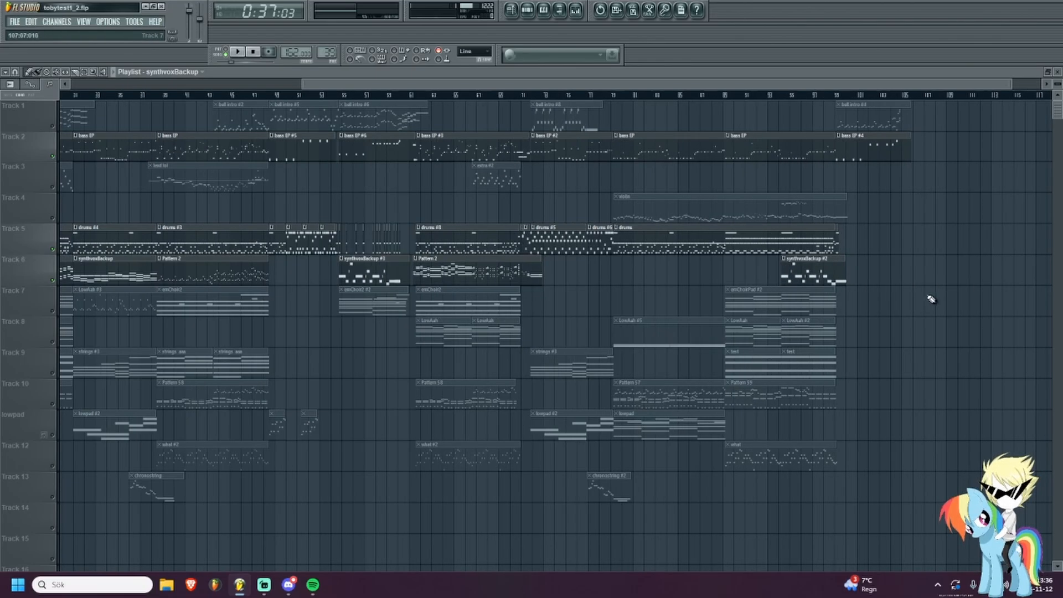
scroll(398, 266, down, 1)
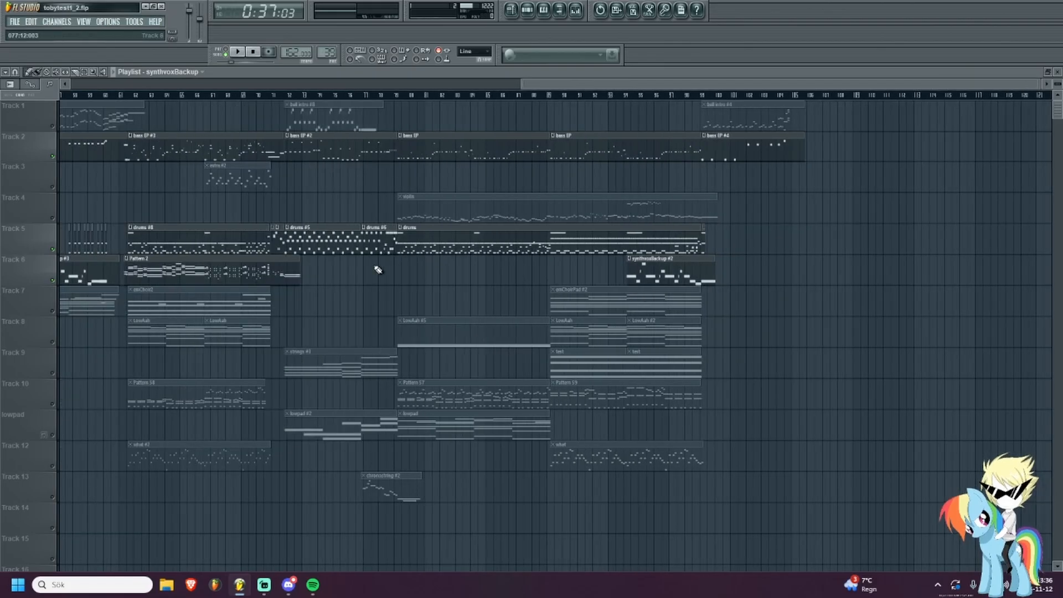
scroll(426, 271, up, 3)
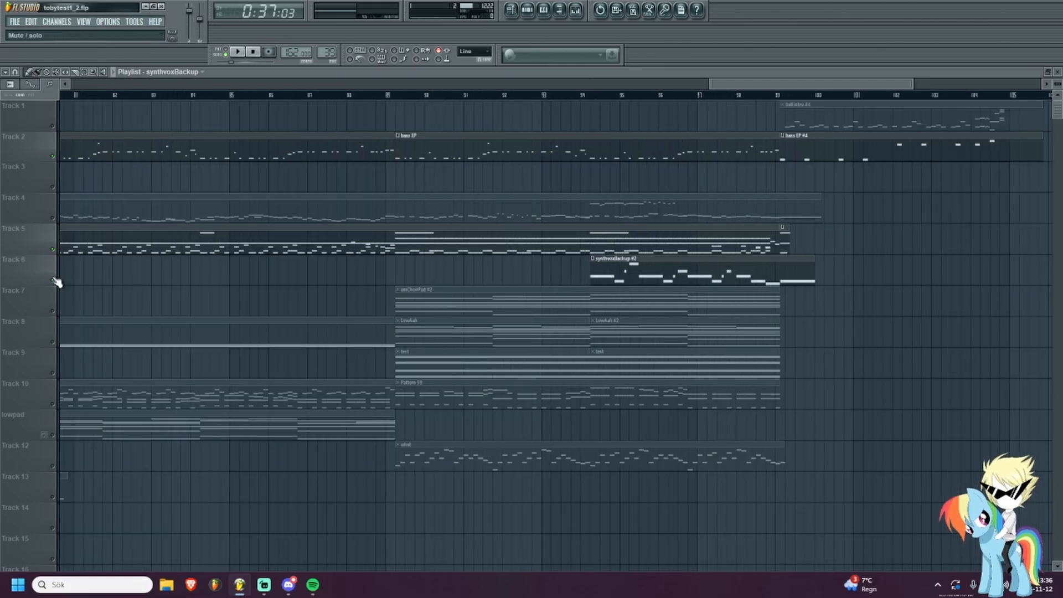
right_click(54, 280)
right_click(54, 280)
scroll(335, 274, down, 2)
scroll(471, 254, up, 3)
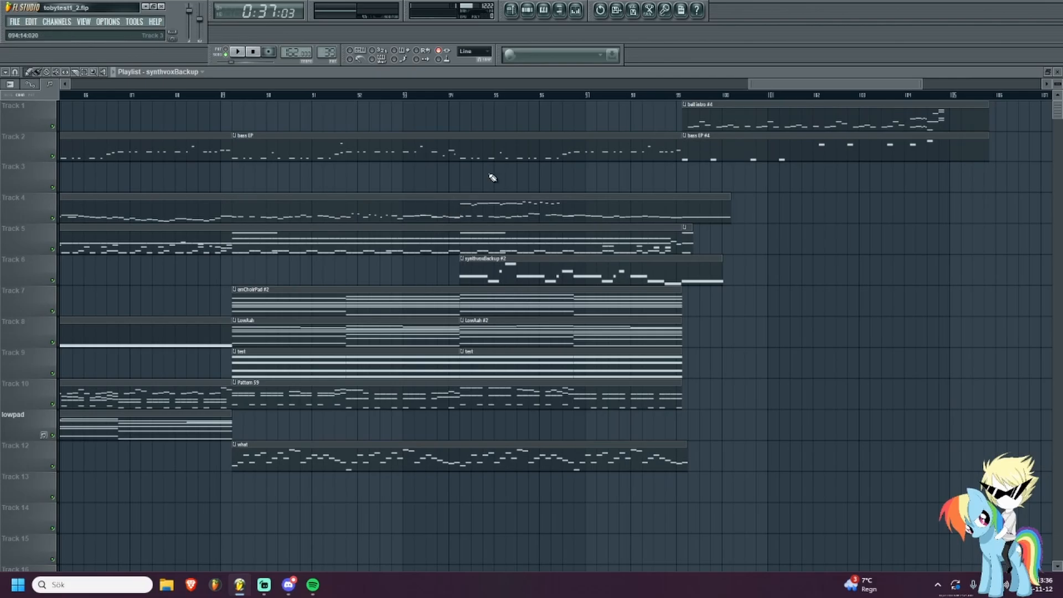
Place the playhead at the start of Track 4's violin clip, examine its notes in the piano roll, and return to the playlist.
scroll(492, 178, down, 1)
drag(443, 296, 679, 296)
scroll(498, 272, down, 2)
scroll(390, 249, up, 2)
click(335, 96)
scroll(359, 158, down, 1)
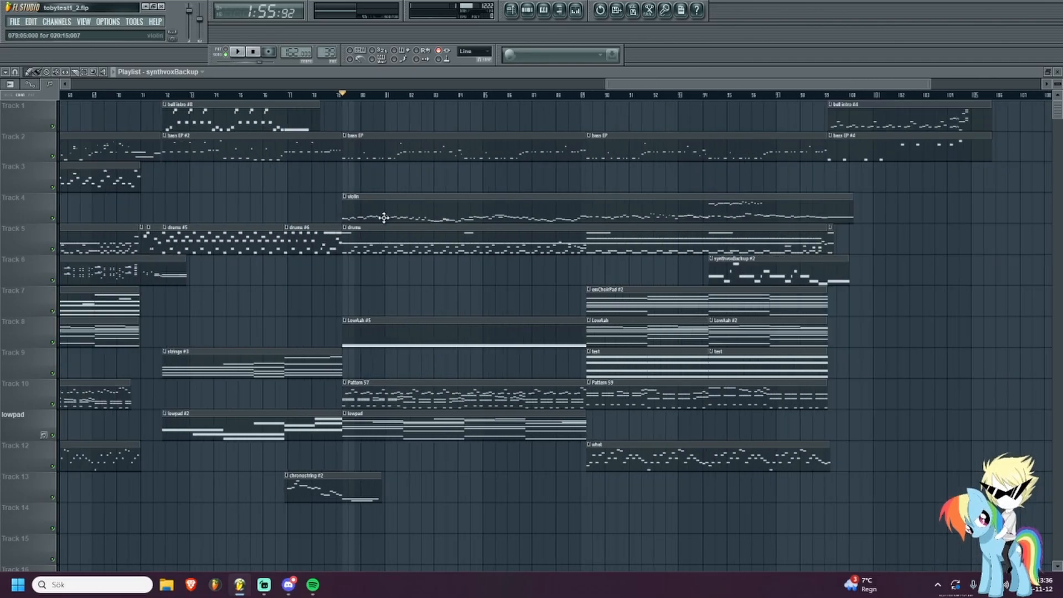
double_click(390, 211)
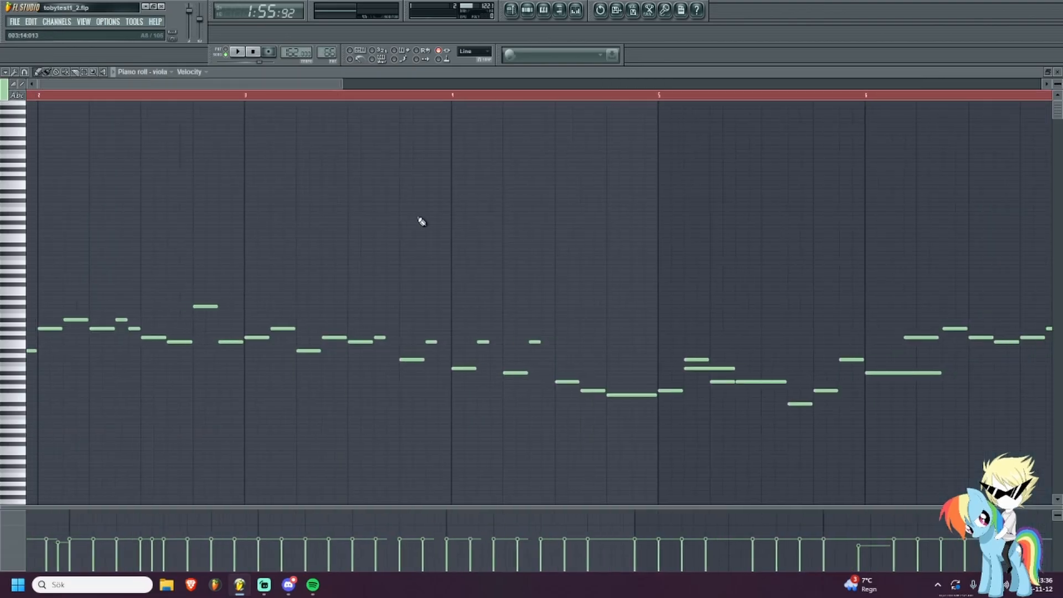
key(F7)
Examine the vio notes of Track 10's Pattern 56 in the piano roll, play them briefly, and return to the playlist.
scroll(375, 311, down, 5)
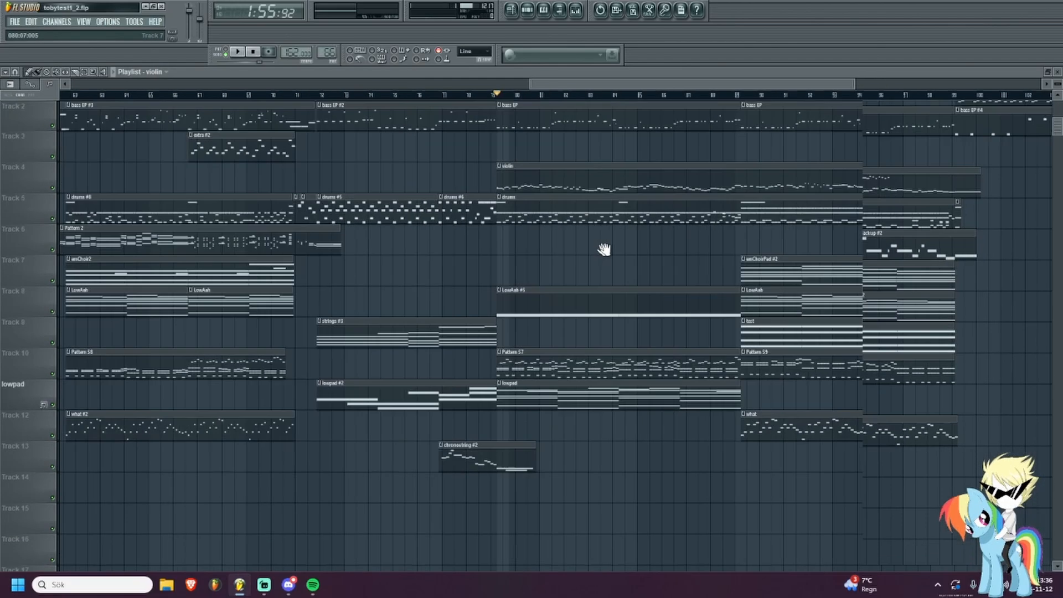
scroll(201, 380, up, 4)
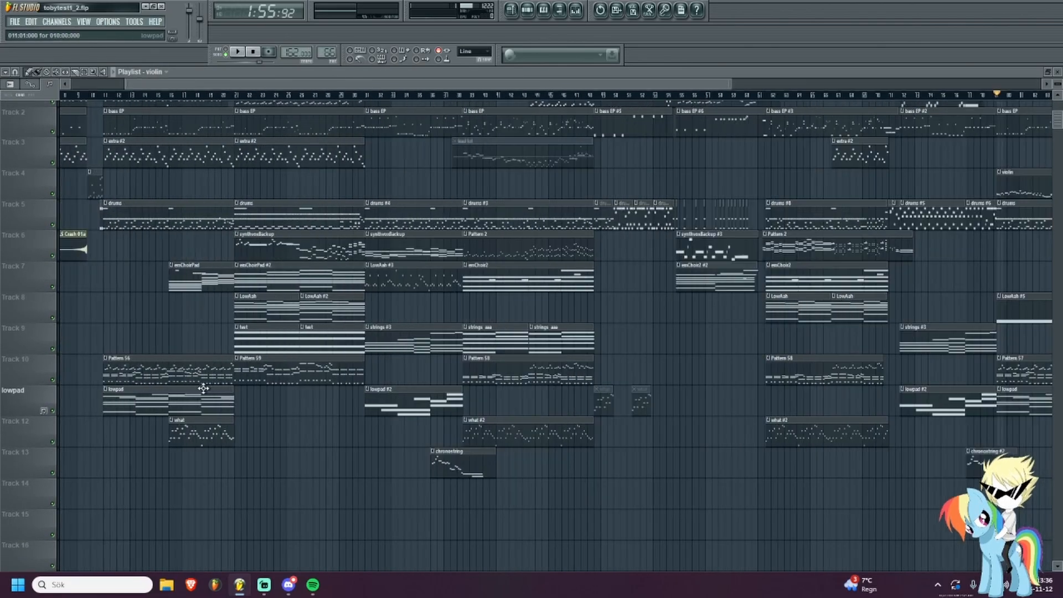
double_click(163, 365)
scroll(159, 370, down, 8)
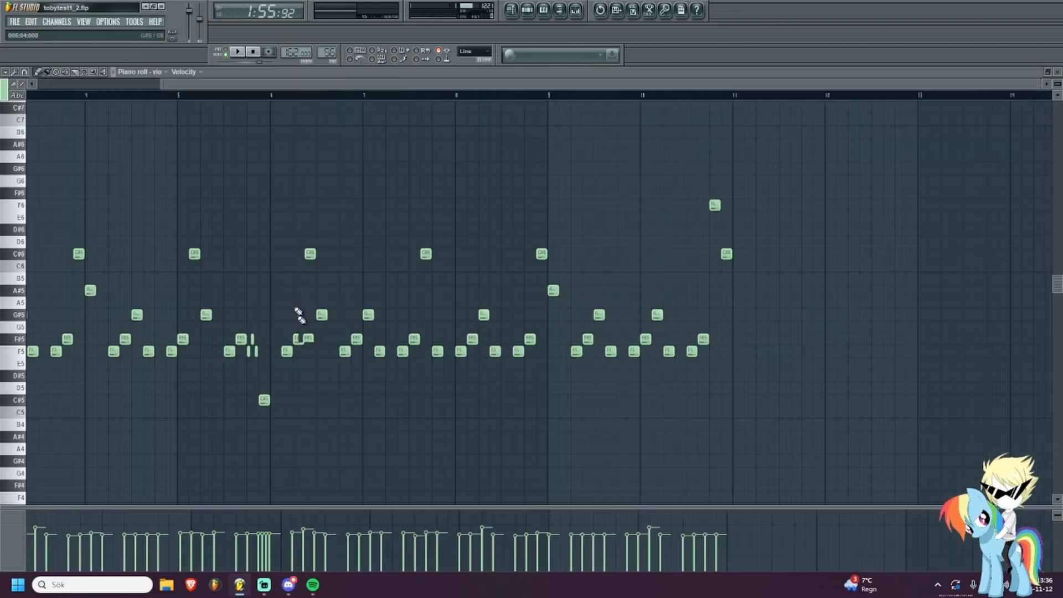
drag(471, 308, 637, 320)
key(space)
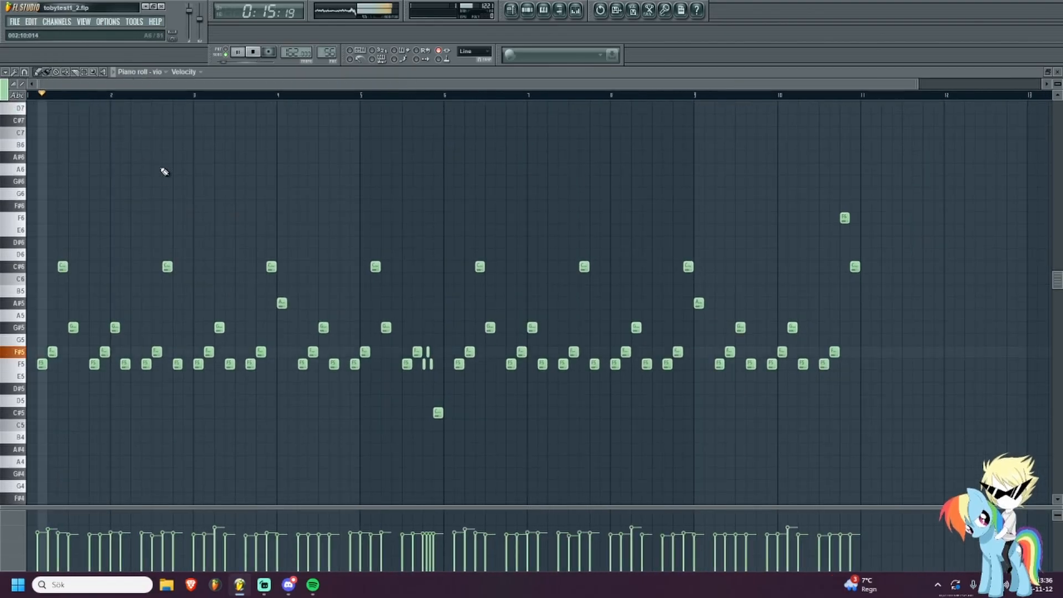
click(510, 13)
key(space)
scroll(605, 261, up, 4)
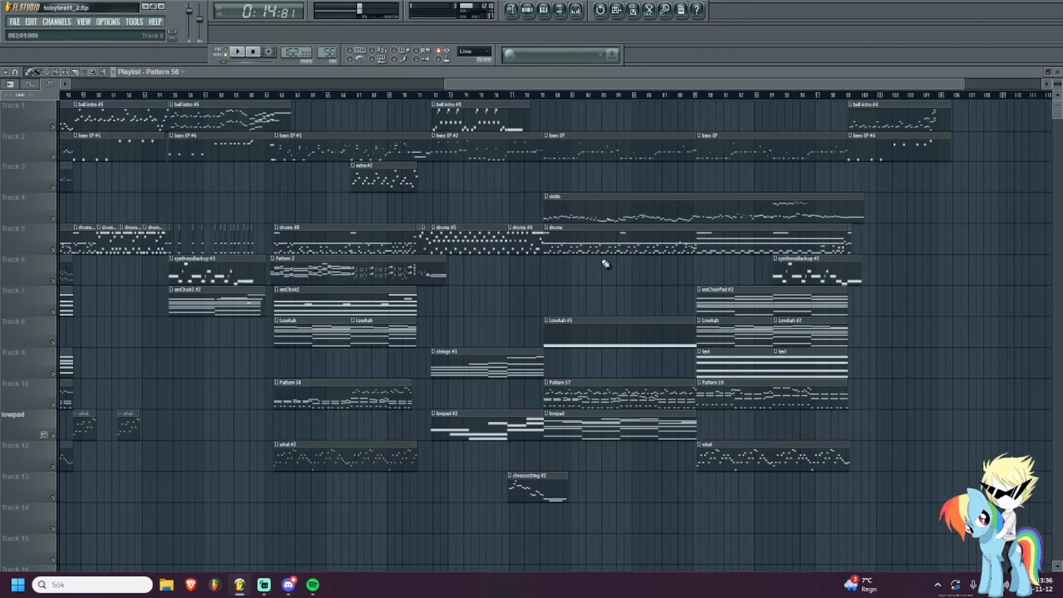
Reopen Track 4's violin clip, inspect the viola channel's settings, and return to the playlist around the clip's start.
double_click(541, 217)
click(489, 96)
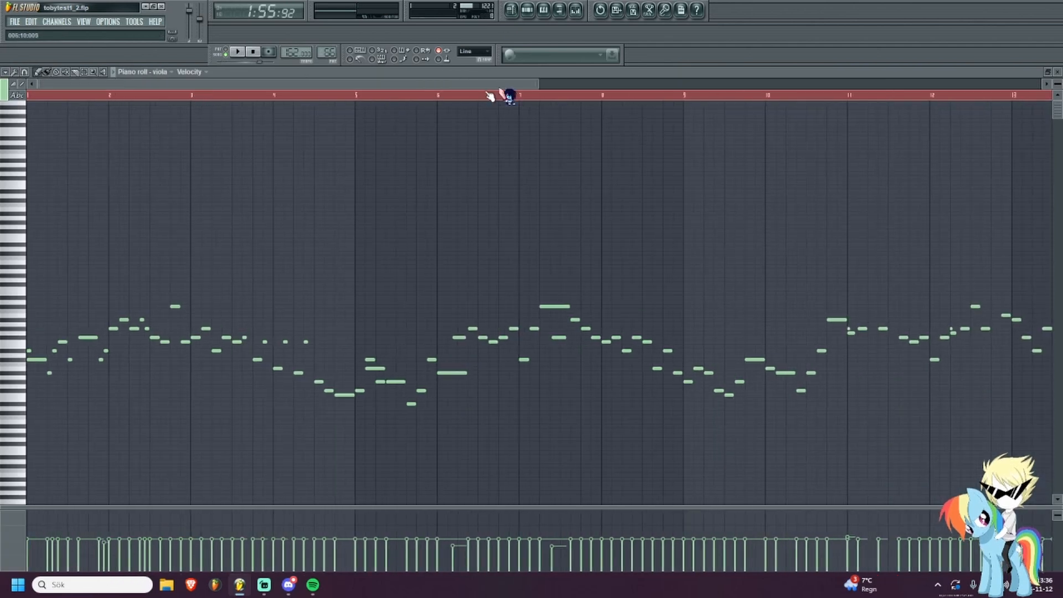
click(534, 10)
click(566, 389)
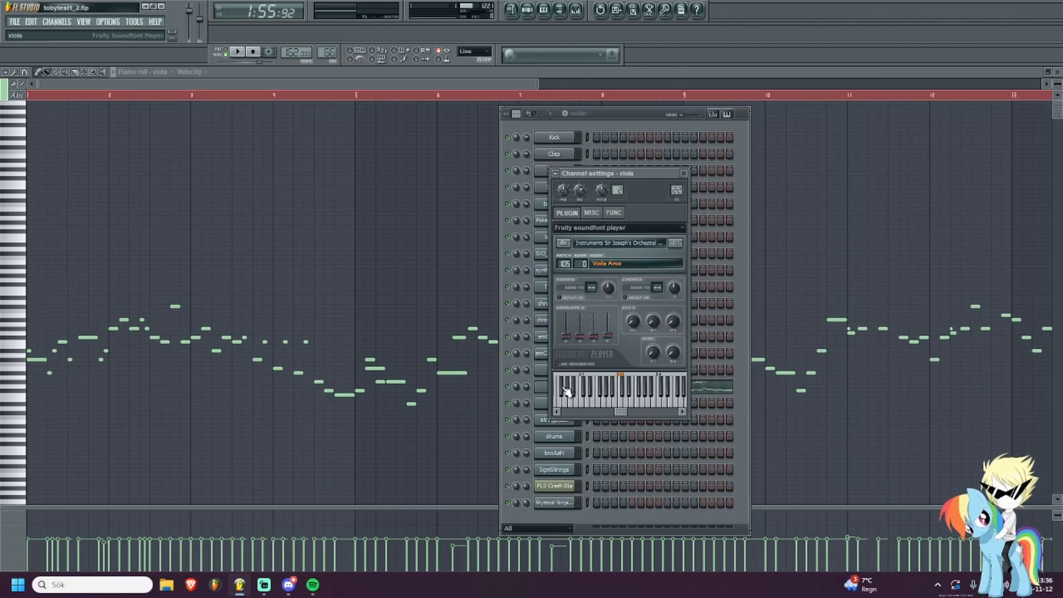
click(684, 175)
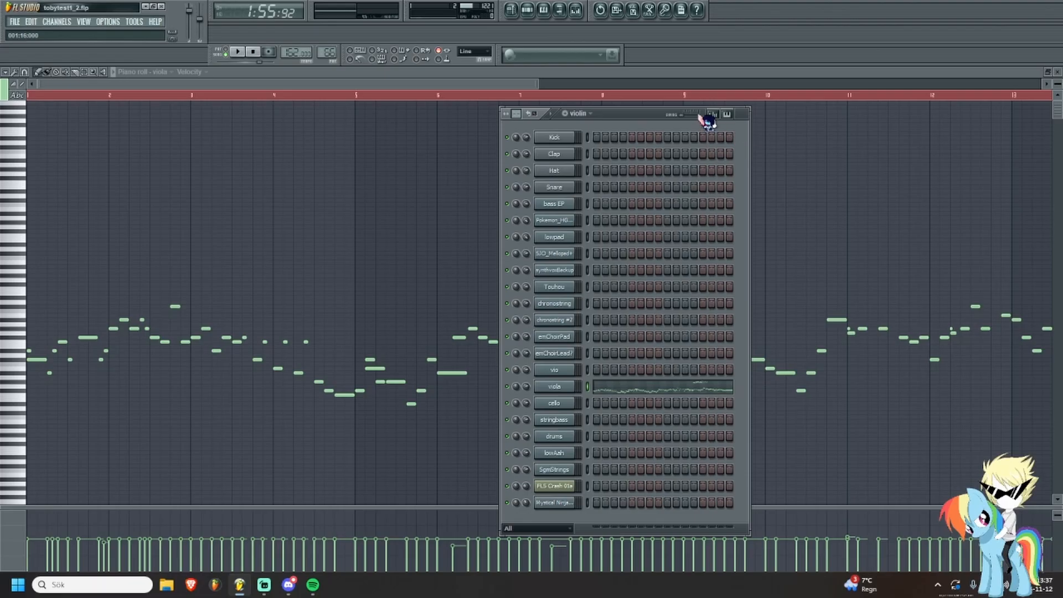
click(510, 10)
scroll(662, 224, up, 4)
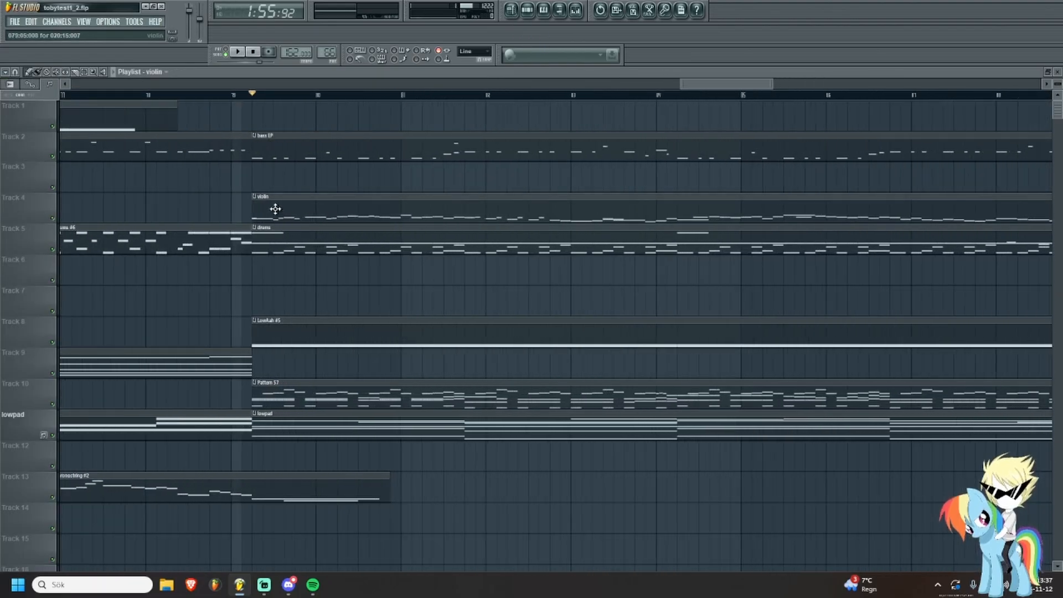
scroll(254, 268, down, 3)
scroll(264, 244, up, 5)
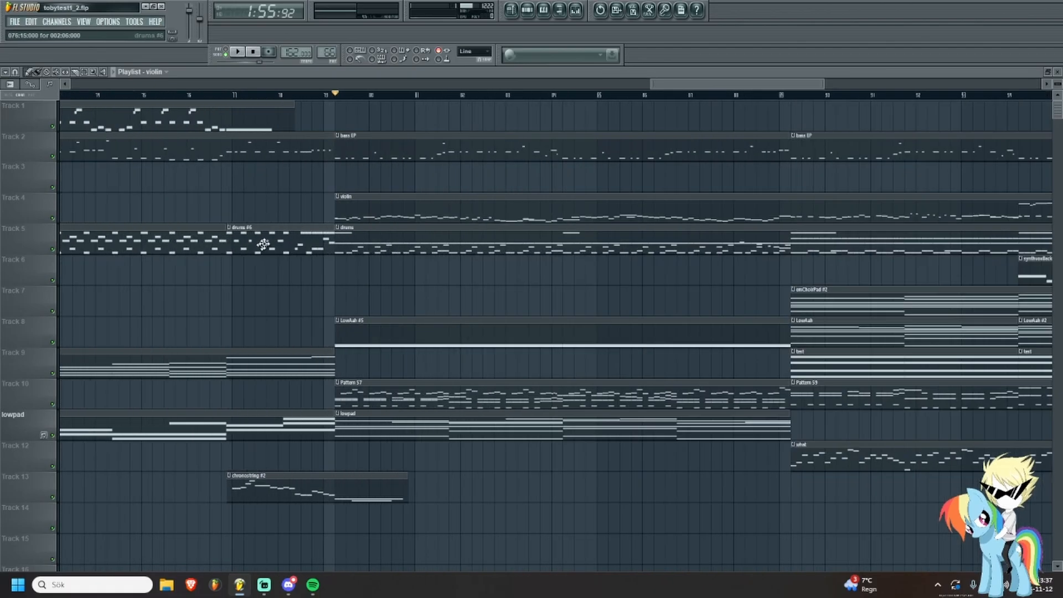
Open Track 4's violin clip in the piano roll and play the viola notes from the clip's start.
double_click(353, 199)
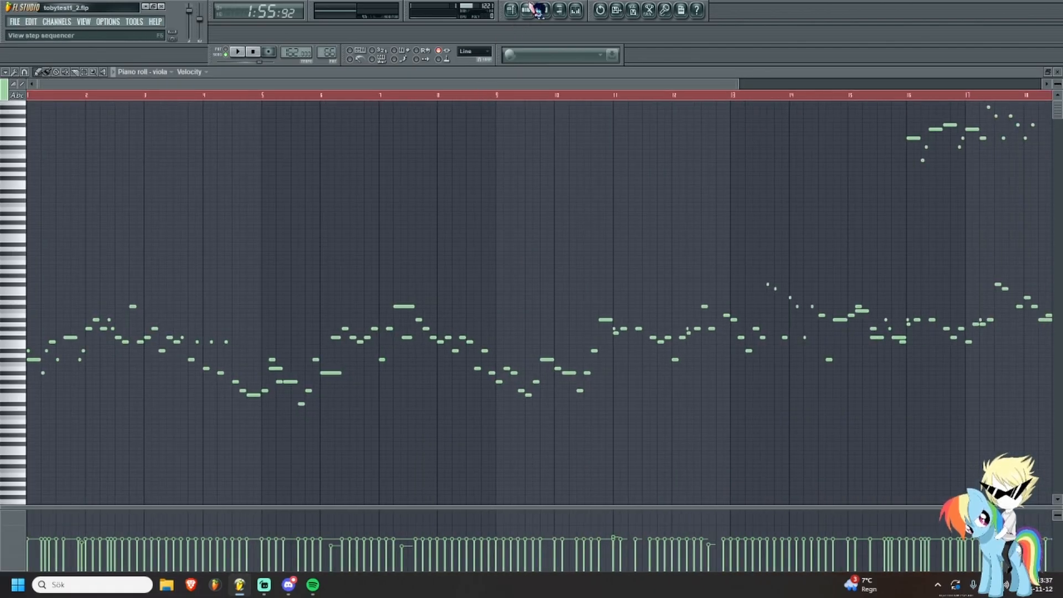
scroll(344, 306, up, 5)
scroll(57, 268, down, 1)
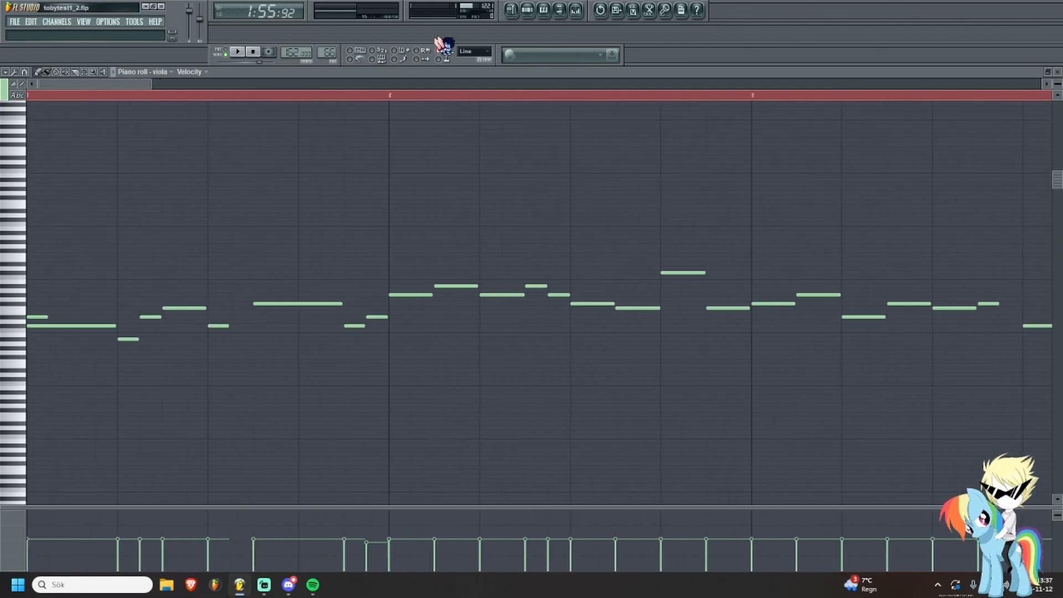
click(510, 15)
key(space)
scroll(369, 207, down, 3)
double_click(368, 210)
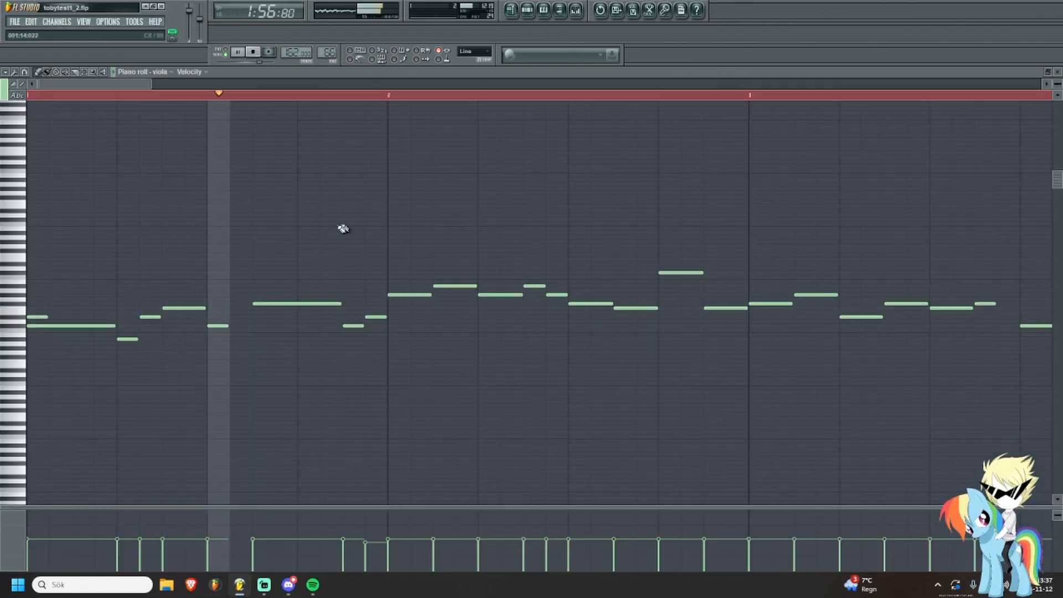
scroll(369, 215, down, 1)
scroll(501, 200, up, 3)
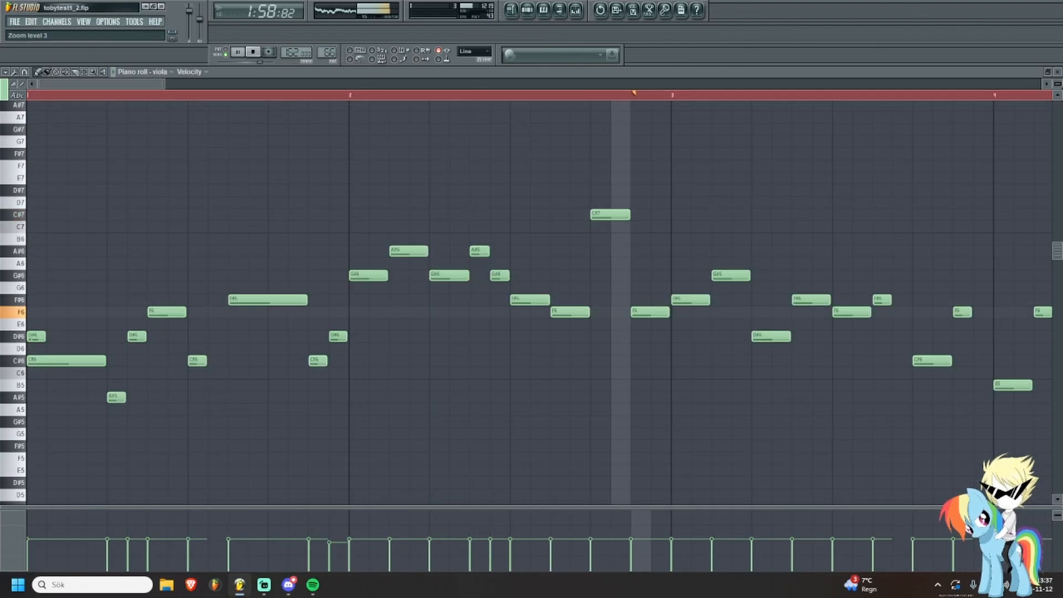
Follow the viola melody through the piano roll to its final sustained note during playback, and stop playback.
scroll(501, 199, down, 2)
drag(632, 203, 352, 100)
drag(649, 256, 508, 202)
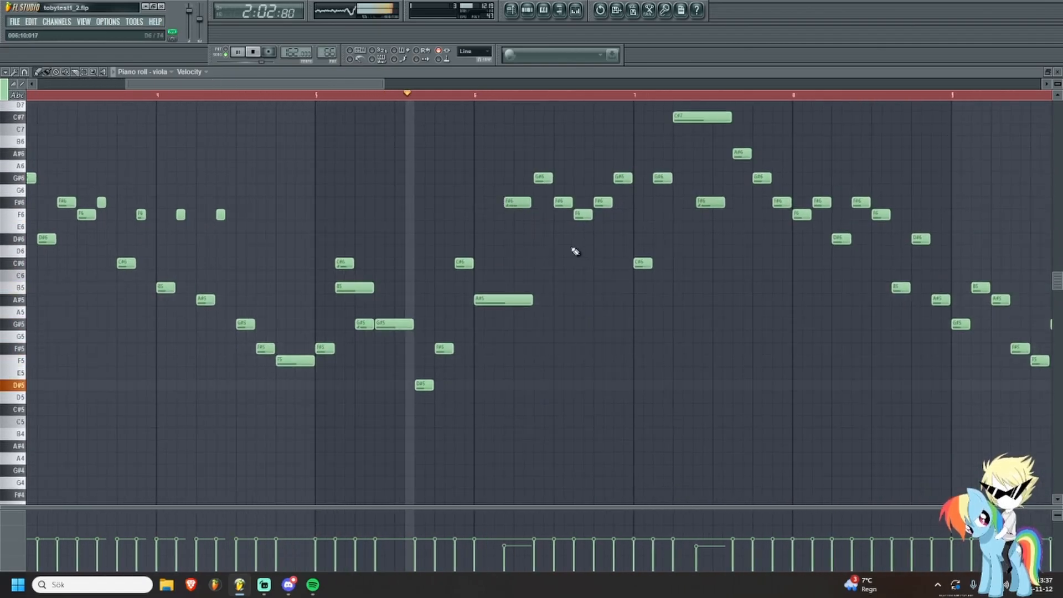
scroll(464, 239, down, 2)
drag(638, 277, 394, 332)
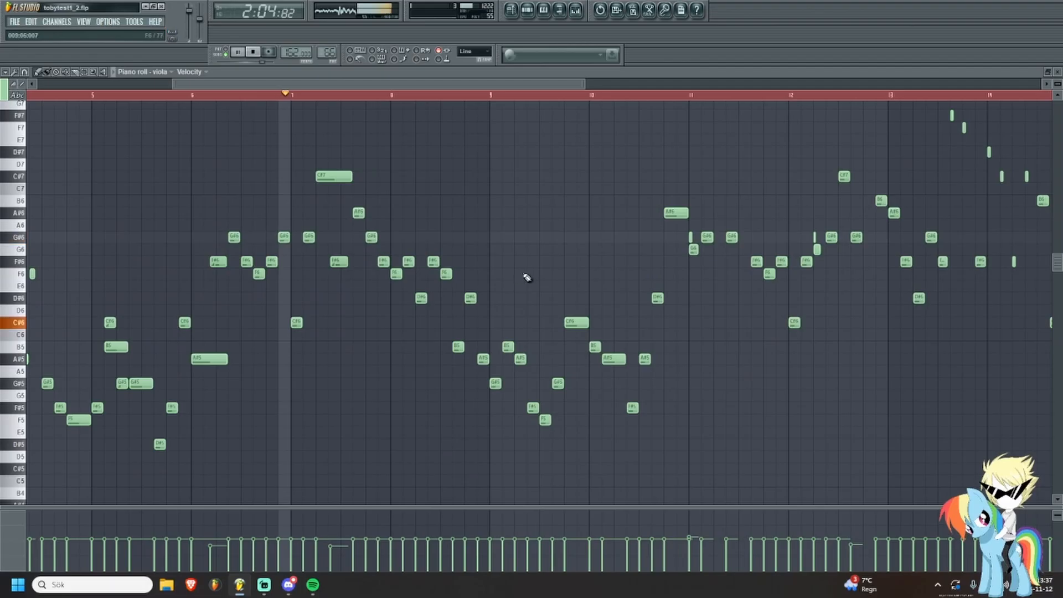
scroll(693, 297, up, 2)
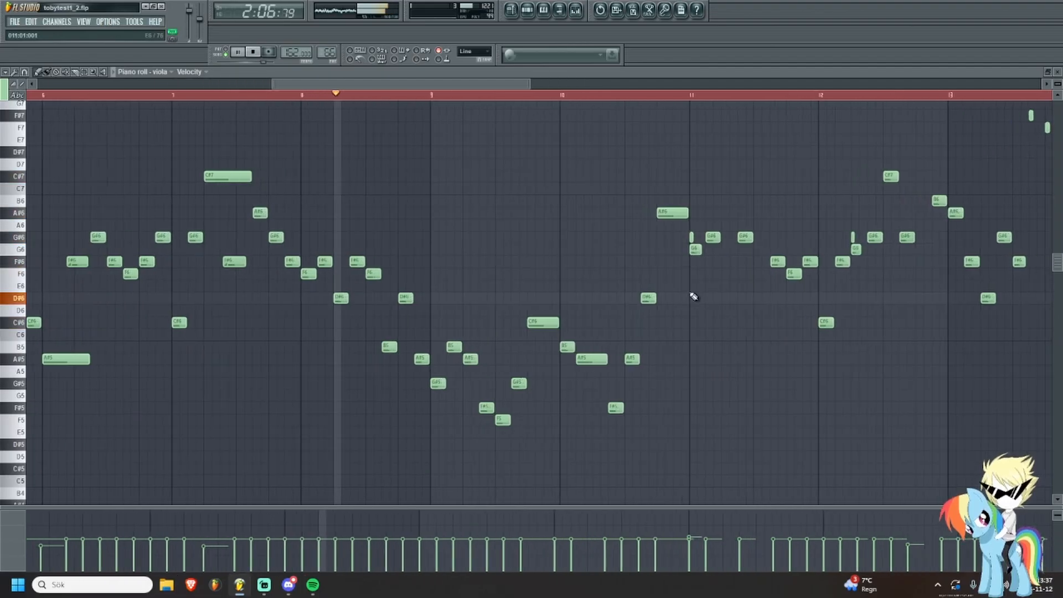
drag(685, 318, 463, 294)
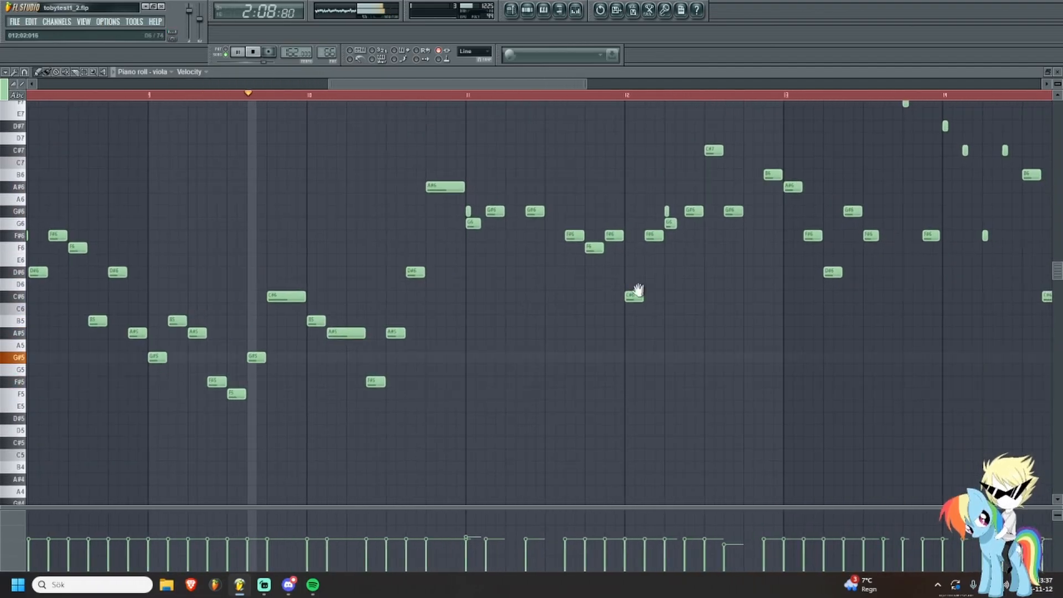
drag(641, 291, 549, 310)
drag(652, 309, 463, 330)
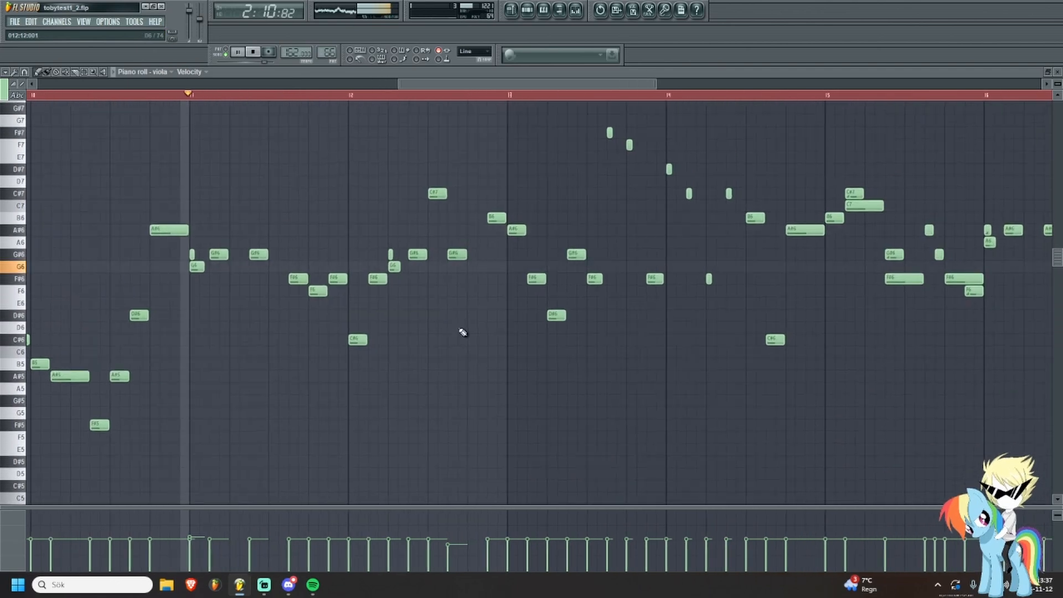
drag(579, 304, 487, 304)
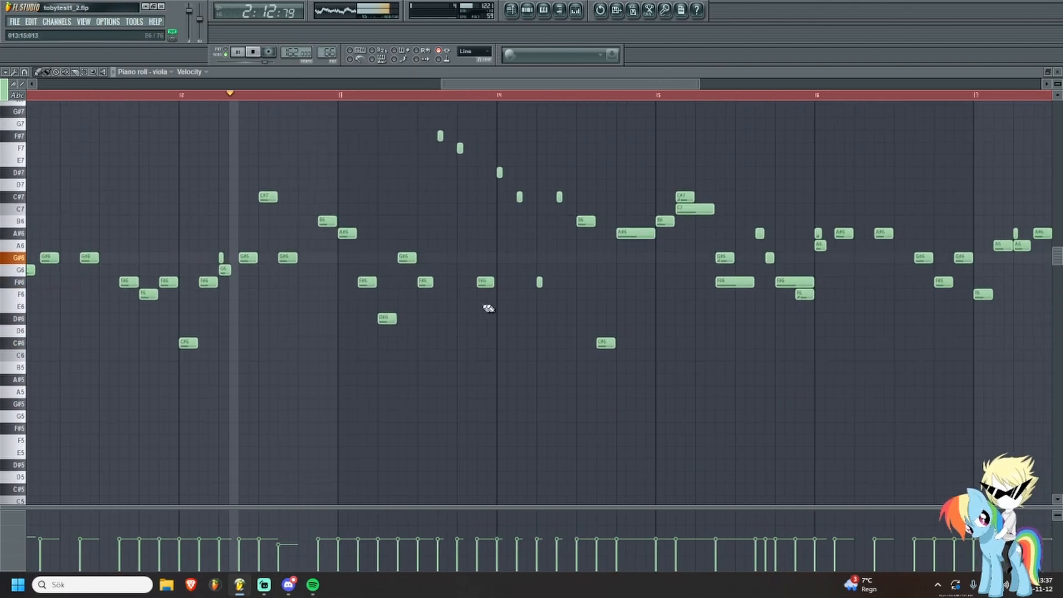
drag(574, 316, 543, 351)
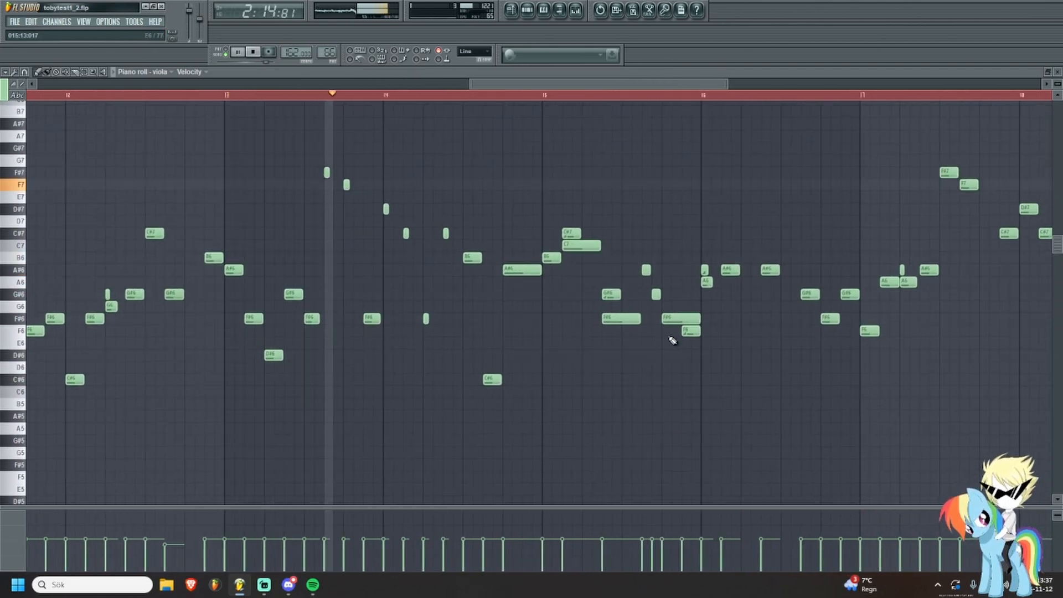
drag(706, 339, 491, 327)
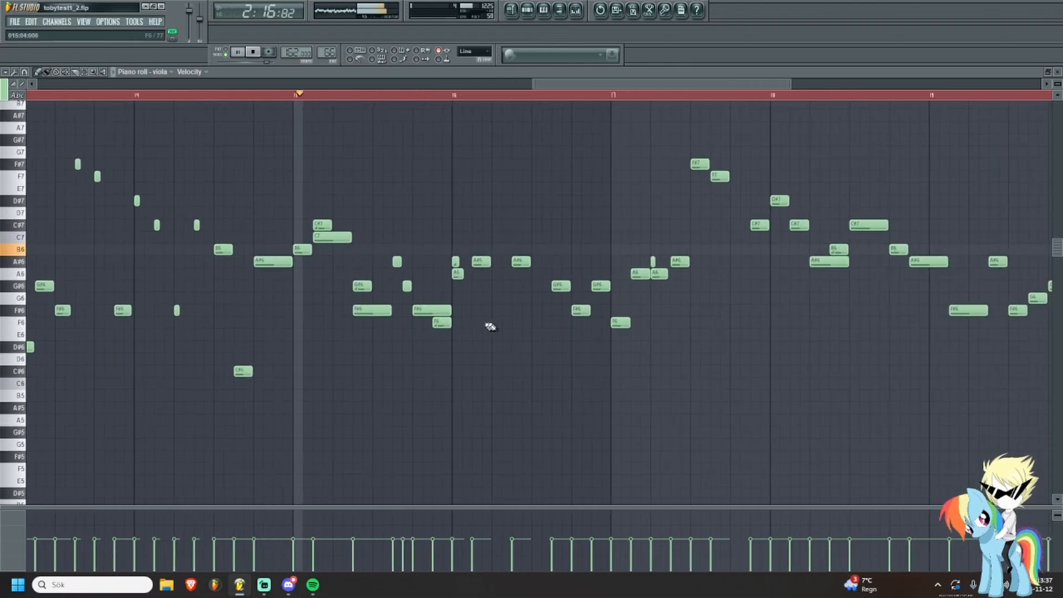
drag(622, 320, 388, 325)
scroll(567, 327, down, 1)
drag(675, 361, 484, 357)
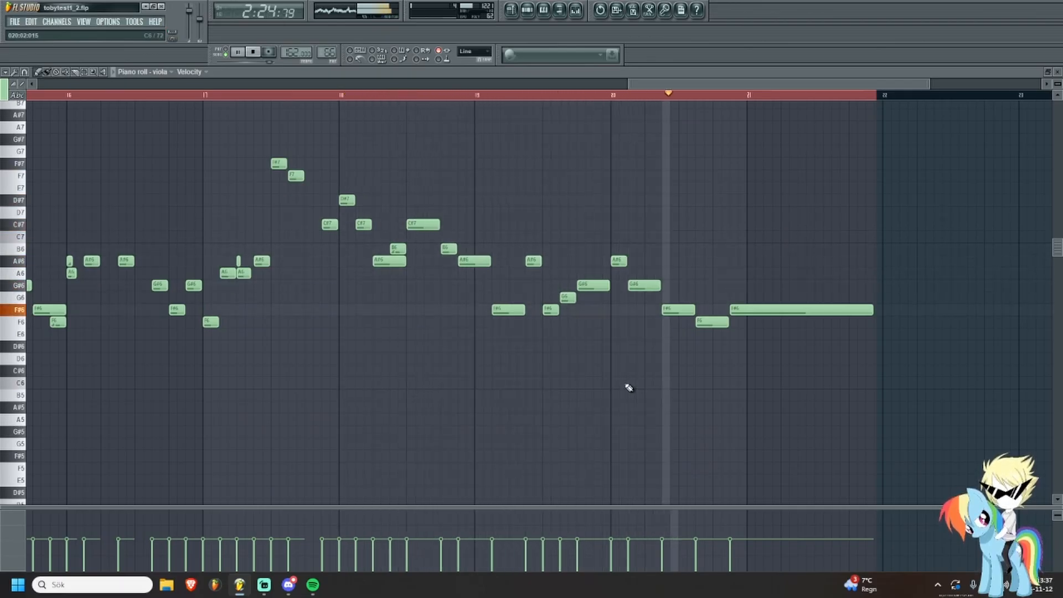
key(space)
Examine the viola melody's overall shape and the note pattern of its opening bars in the piano roll.
scroll(642, 385, down, 4)
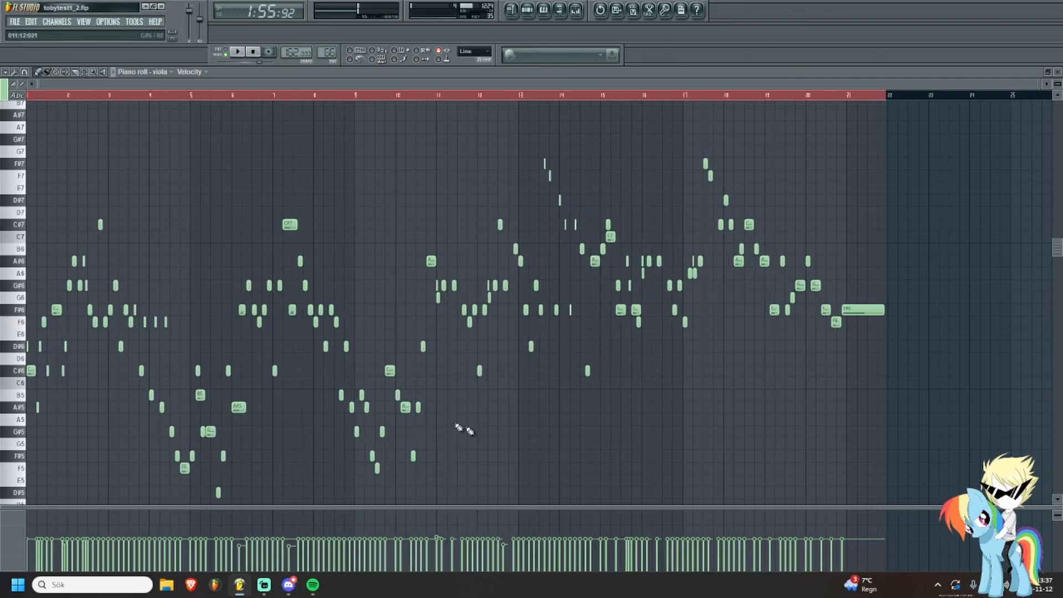
scroll(156, 383, up, 2)
scroll(157, 382, up, 1)
drag(358, 343, 548, 308)
scroll(547, 305, down, 1)
scroll(97, 311, up, 2)
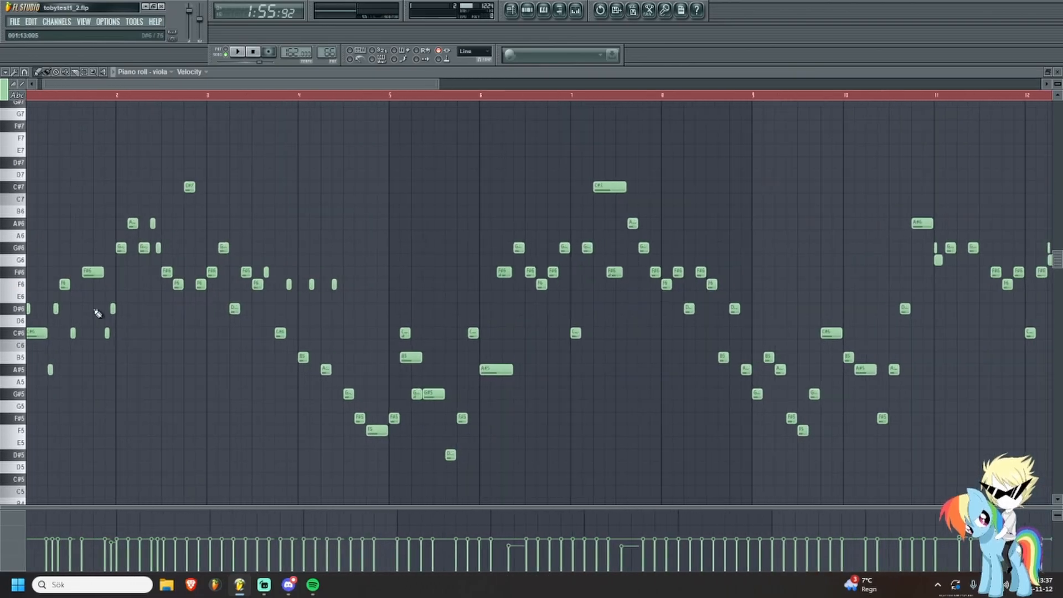
drag(369, 340, 410, 345)
scroll(207, 318, down, 1)
scroll(70, 297, up, 3)
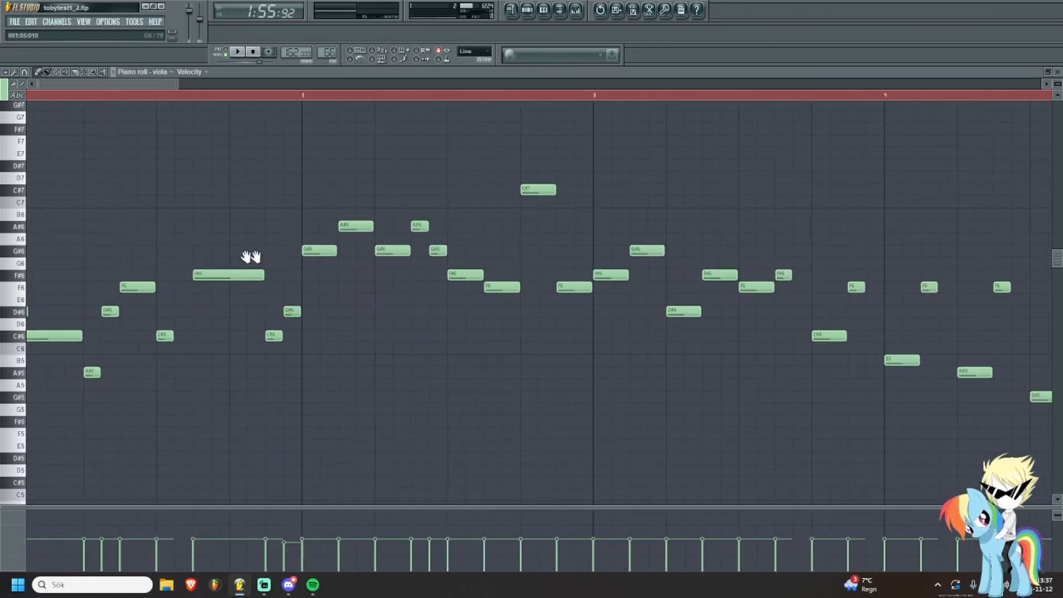
scroll(324, 263, down, 1)
scroll(60, 143, down, 1)
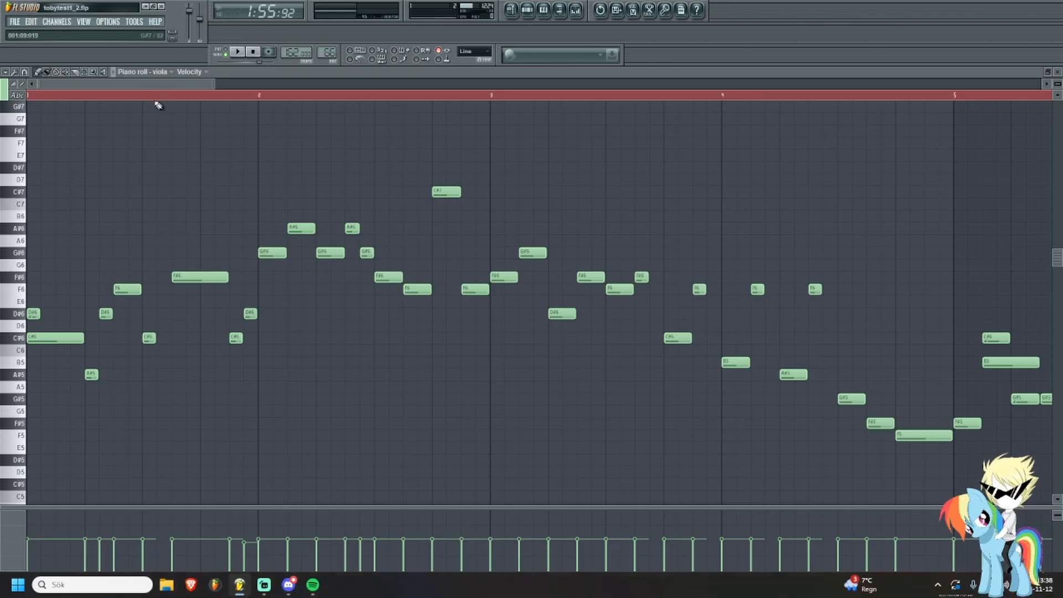
scroll(72, 216, up, 2)
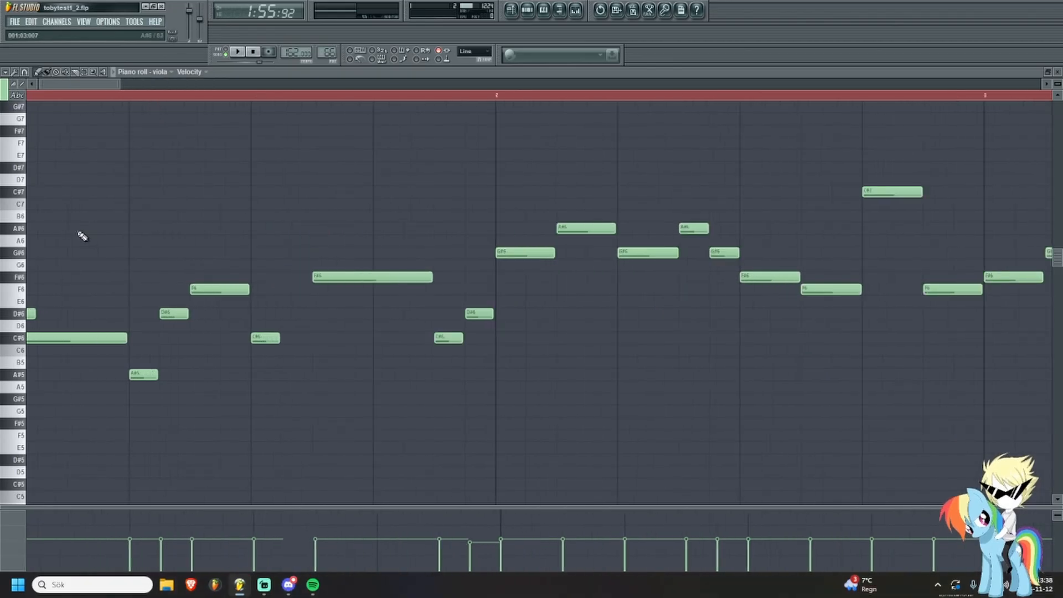
scroll(234, 232, down, 1)
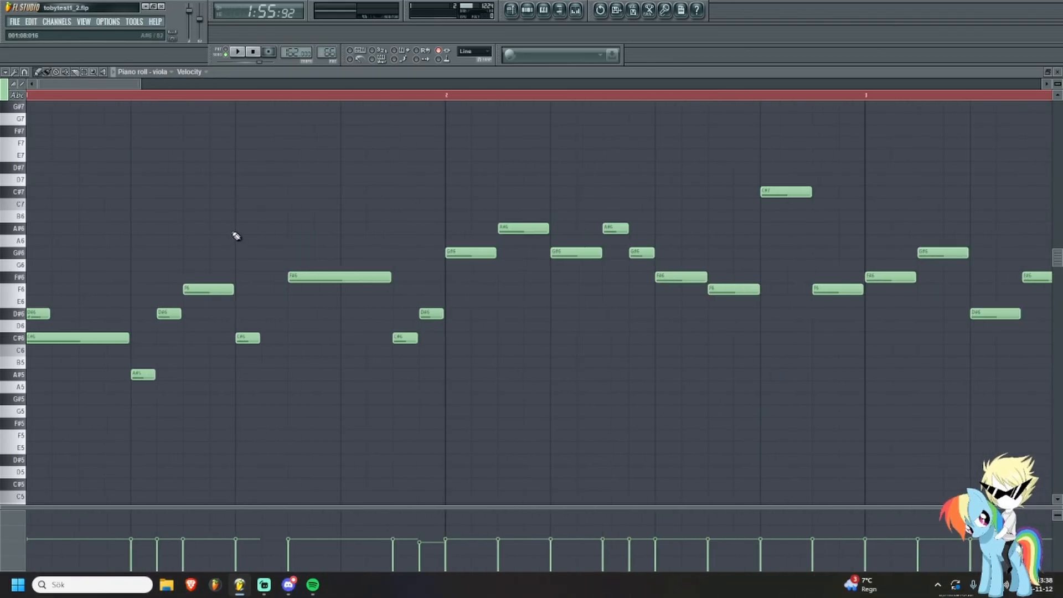
Switch playback from song to pattern mode and briefly play the viola pattern from its beginning.
click(226, 52)
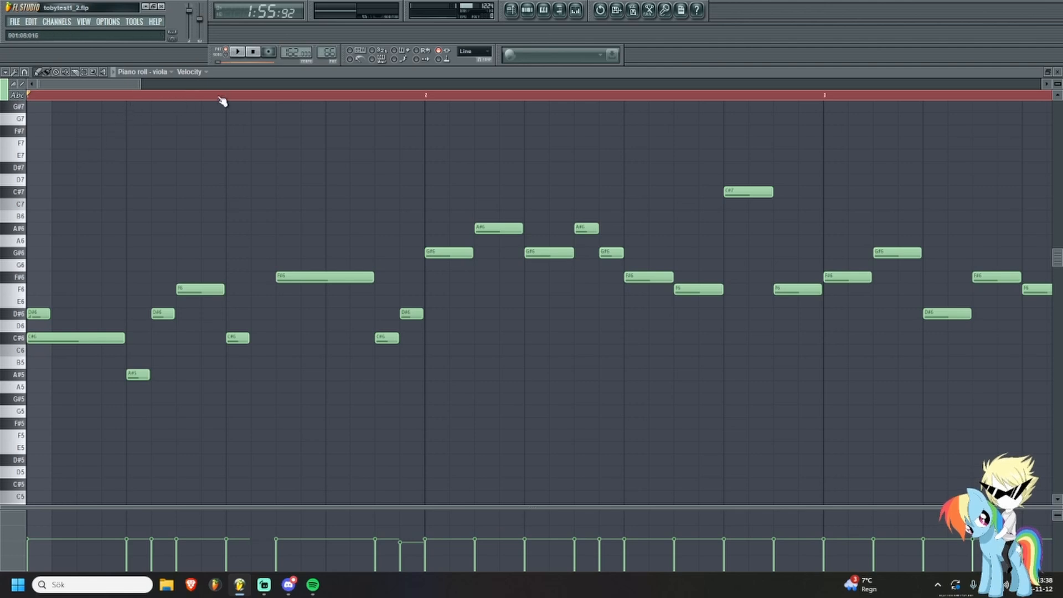
drag(219, 98, 3, 122)
key(space)
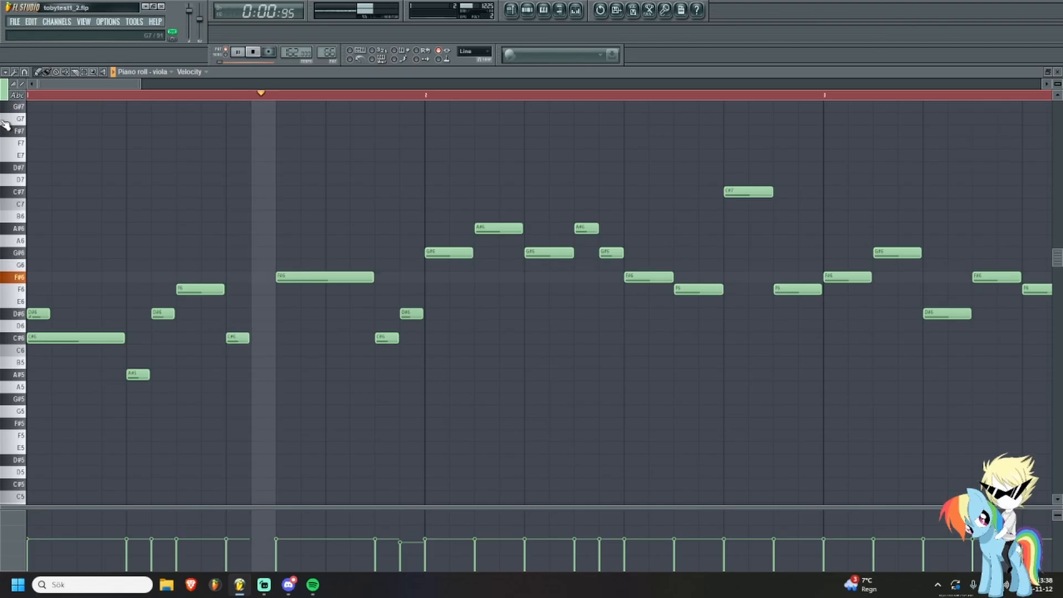
key(space)
Select the time range of viola notes from the F#6 midway through bar 2 to the F#6 starting bar 3.
scroll(406, 228, down, 3)
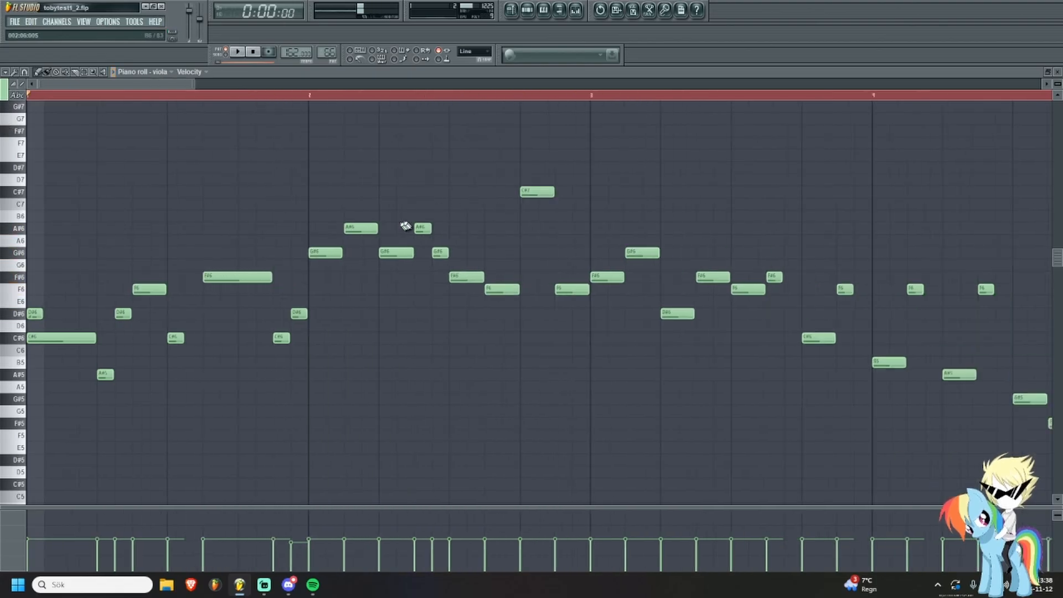
scroll(461, 278, up, 2)
drag(393, 95, 654, 106)
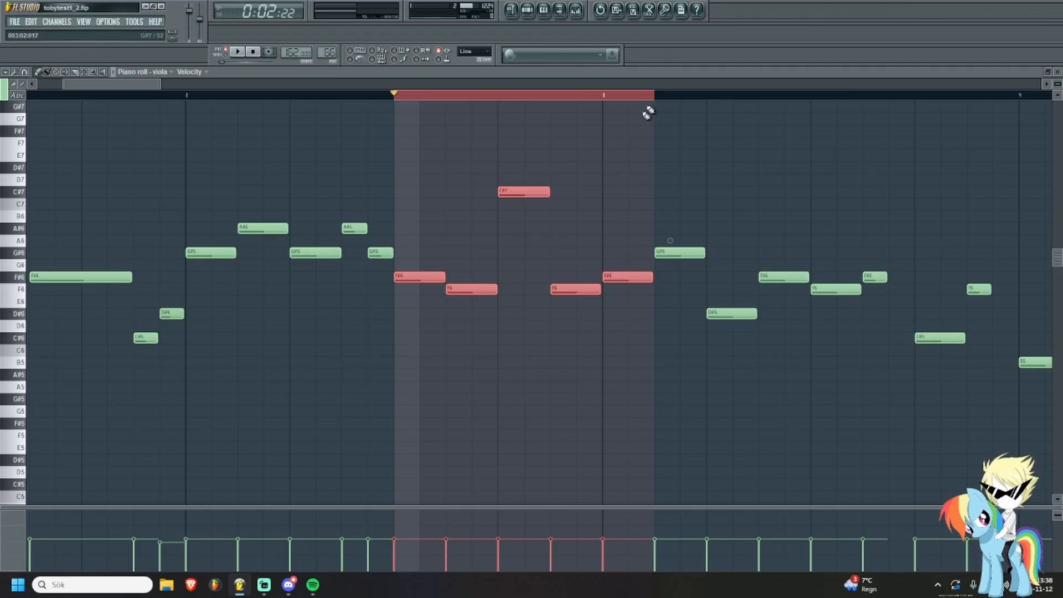
click(459, 252)
right_click(459, 253)
key(ctrl+z)
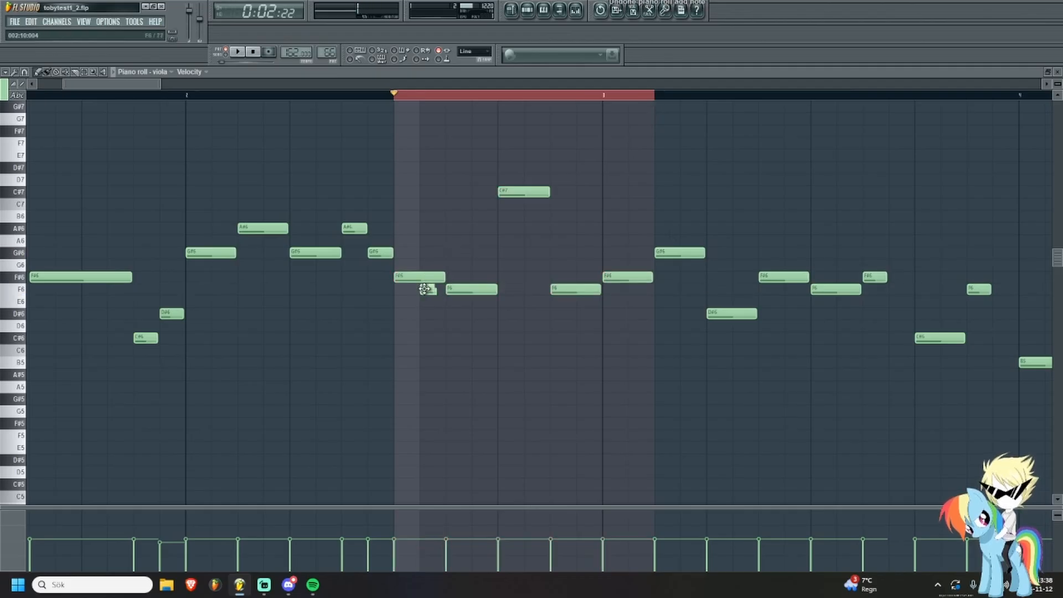
right_click(508, 202)
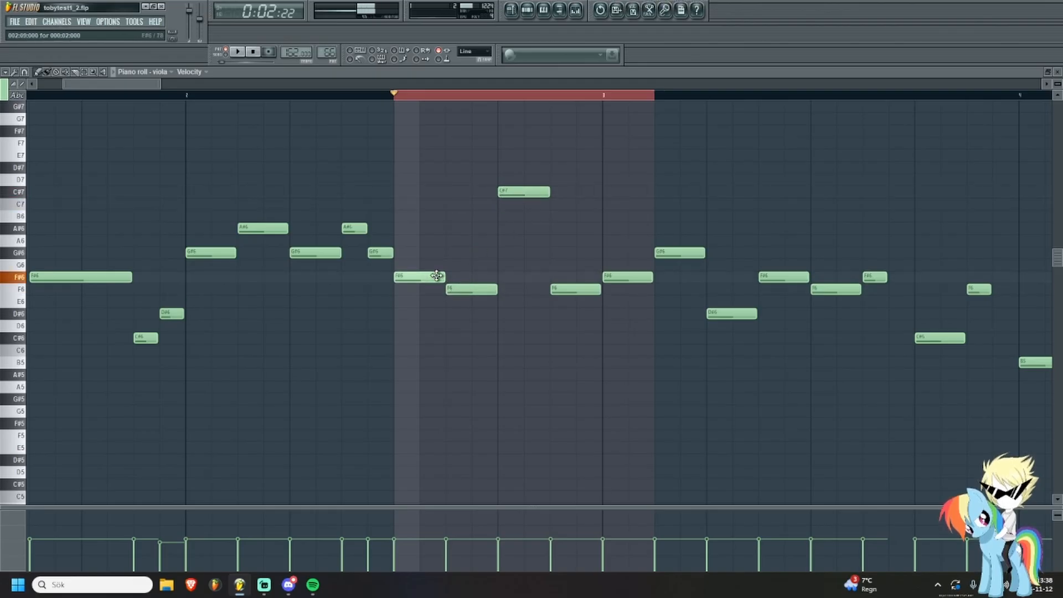
Clear the time selection and examine the viola notes around the middle of bar 2.
scroll(484, 267, down, 3)
ctrl+click(358, 98)
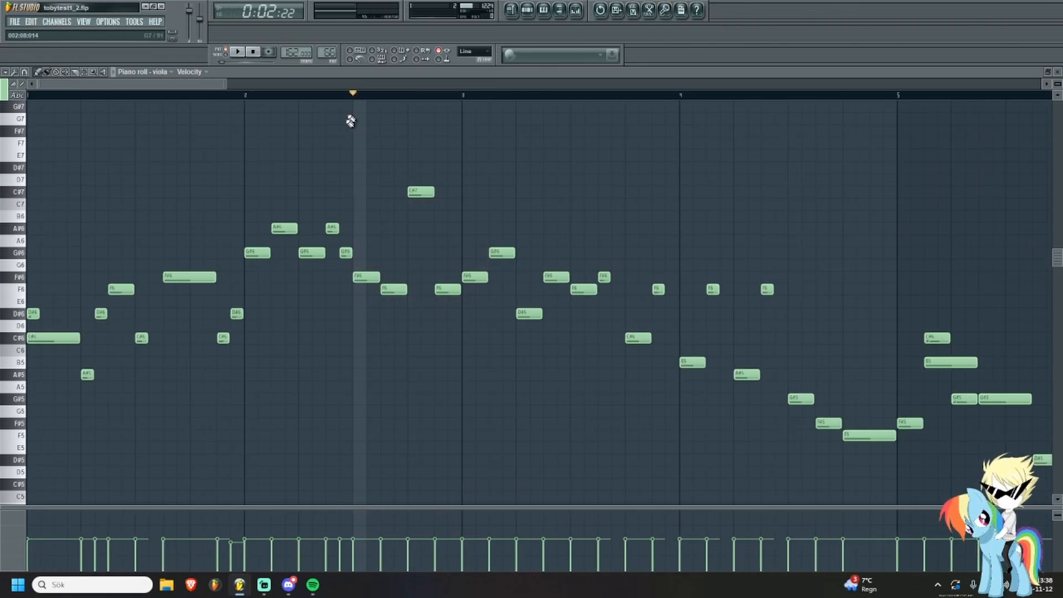
scroll(320, 204, up, 3)
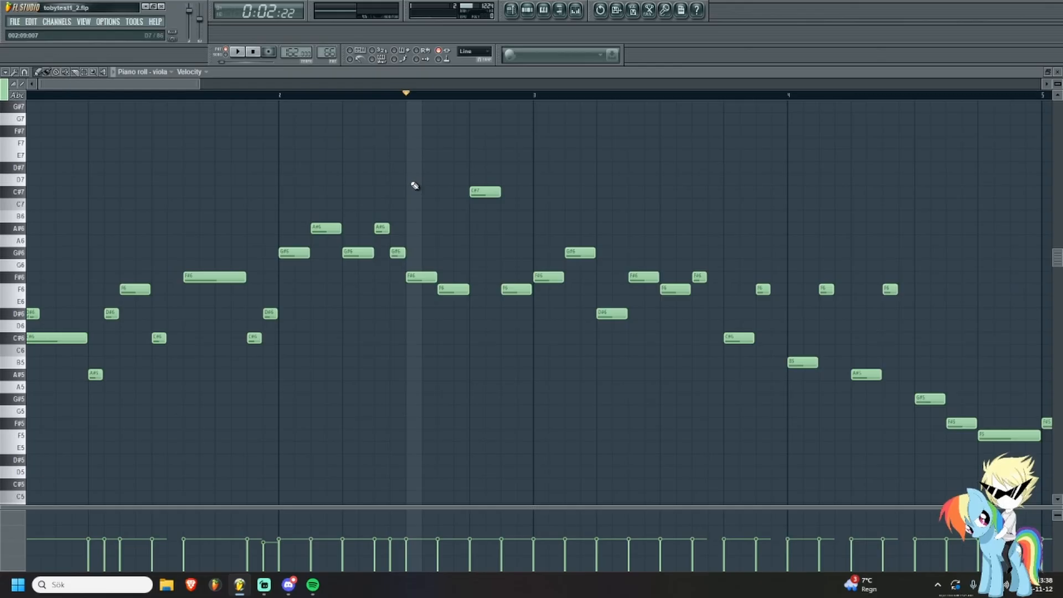
scroll(412, 184, up, 2)
scroll(424, 196, down, 2)
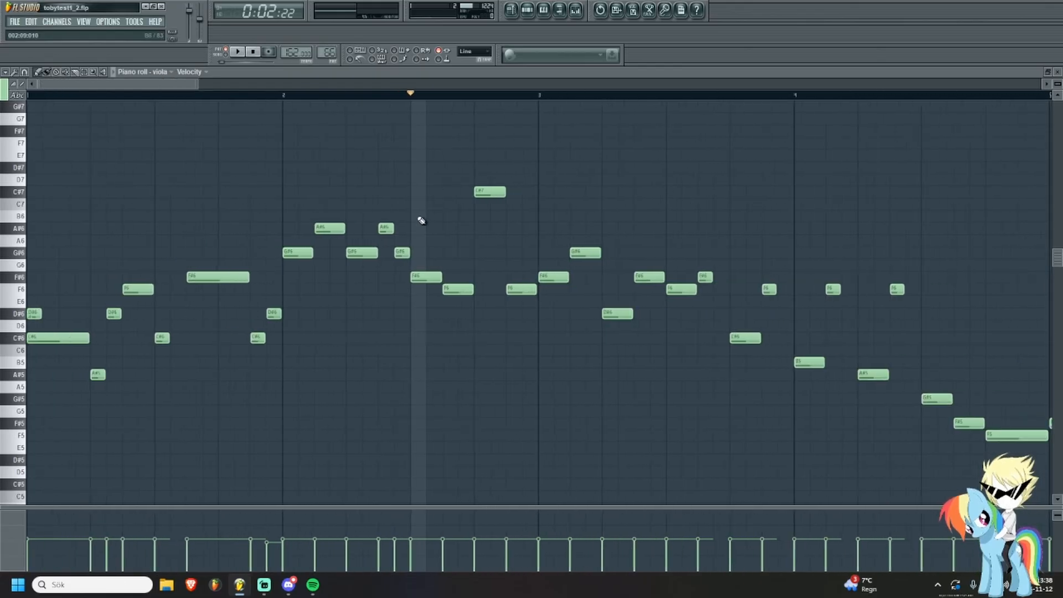
Audition an improvised melody with the viola on the piano roll's keyboard, using notes between F#5 and D#7.
scroll(421, 221, up, 2)
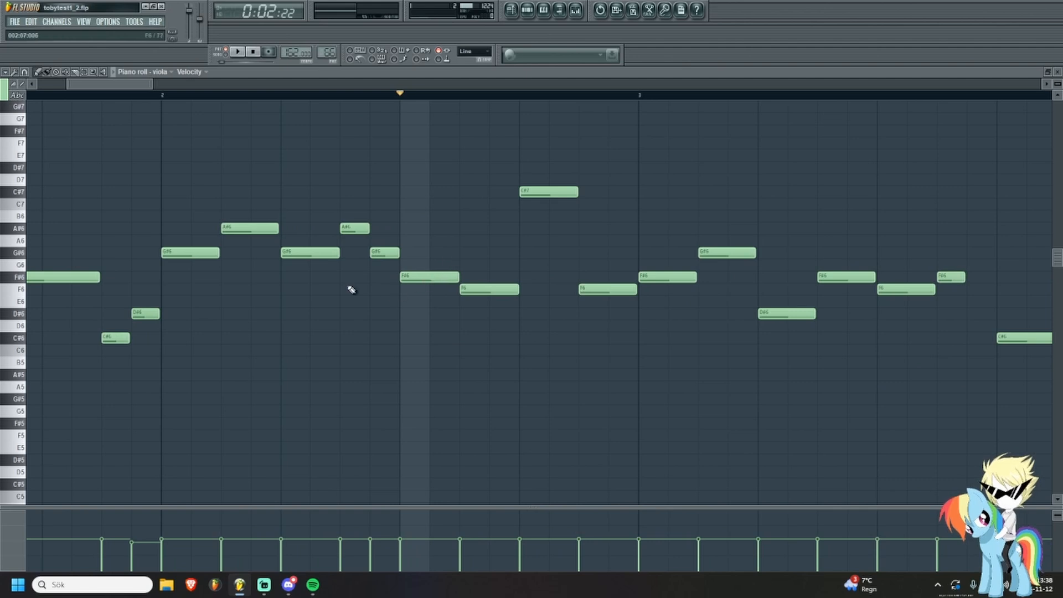
click(18, 289)
click(16, 277)
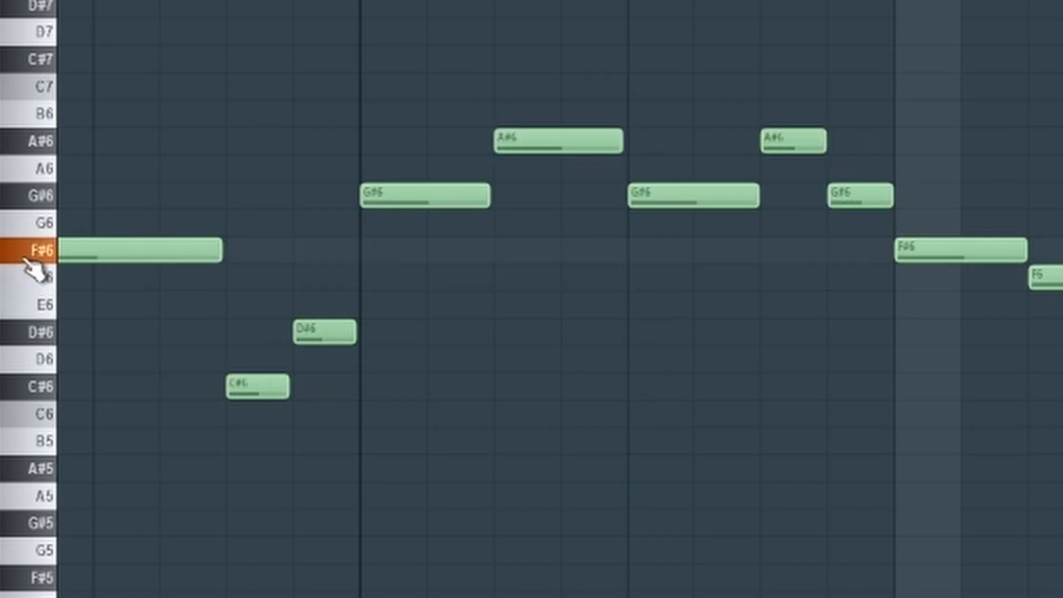
click(15, 192)
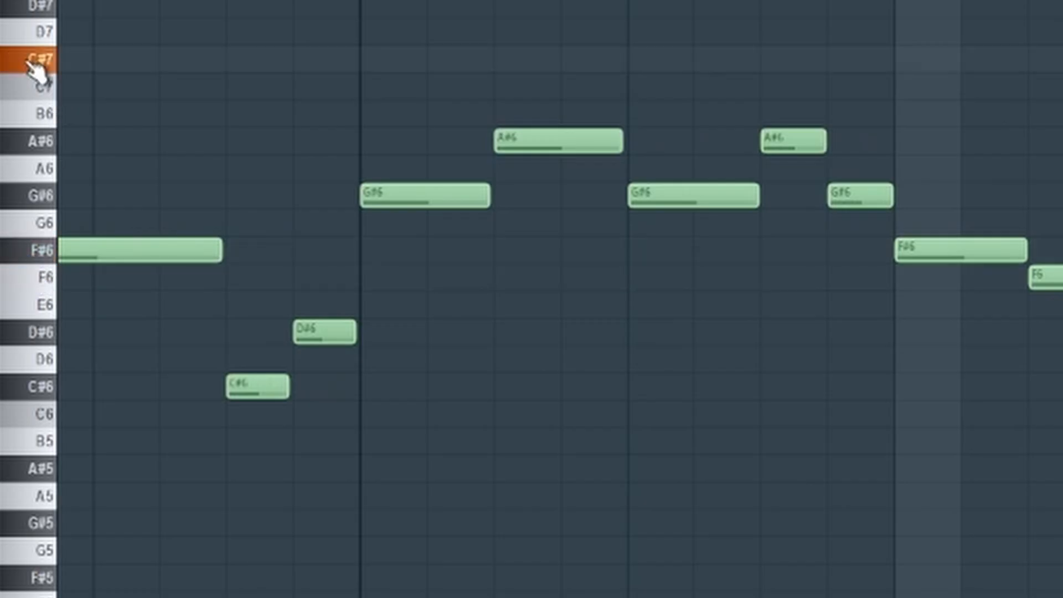
click(44, 7)
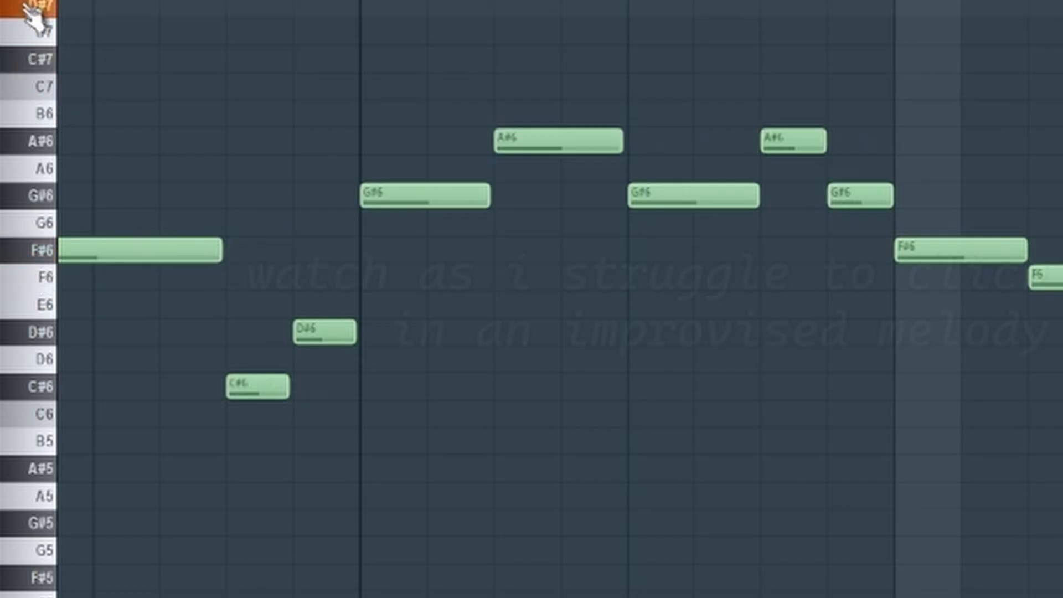
click(38, 60)
click(43, 142)
click(35, 258)
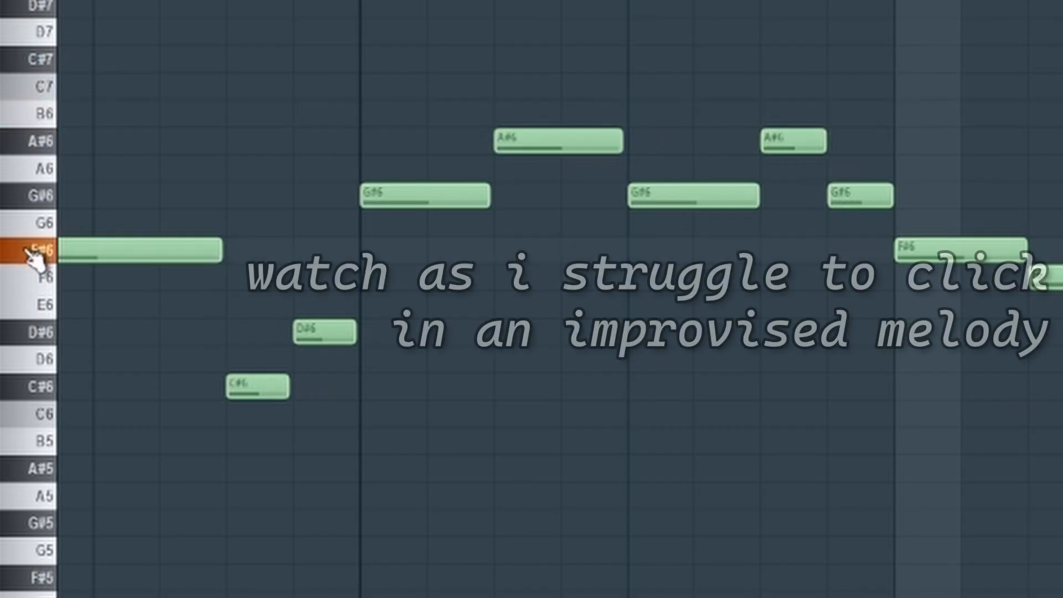
click(33, 267)
click(32, 261)
click(40, 277)
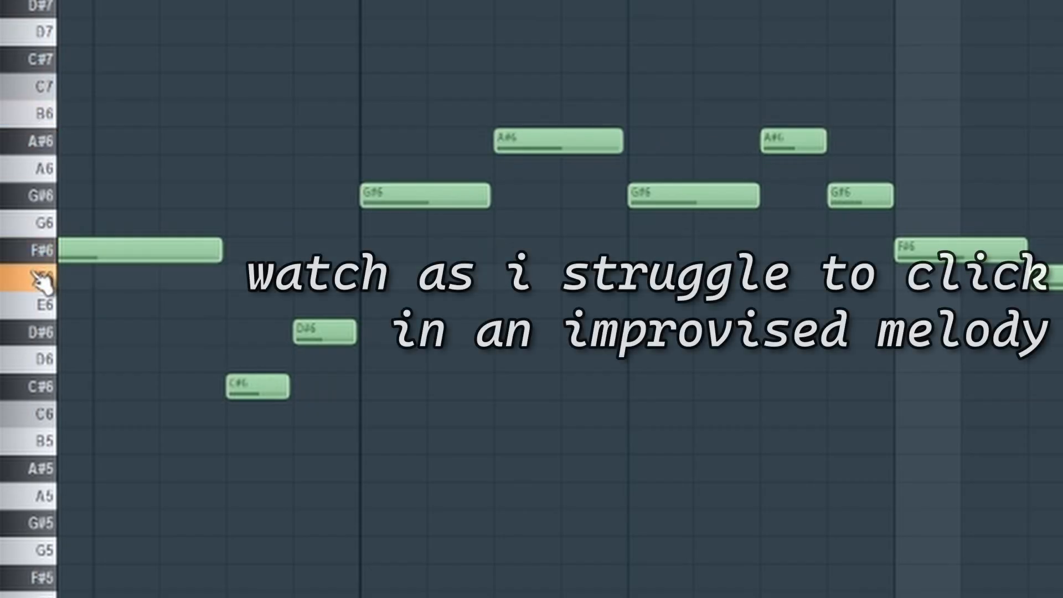
click(41, 394)
click(42, 340)
click(35, 467)
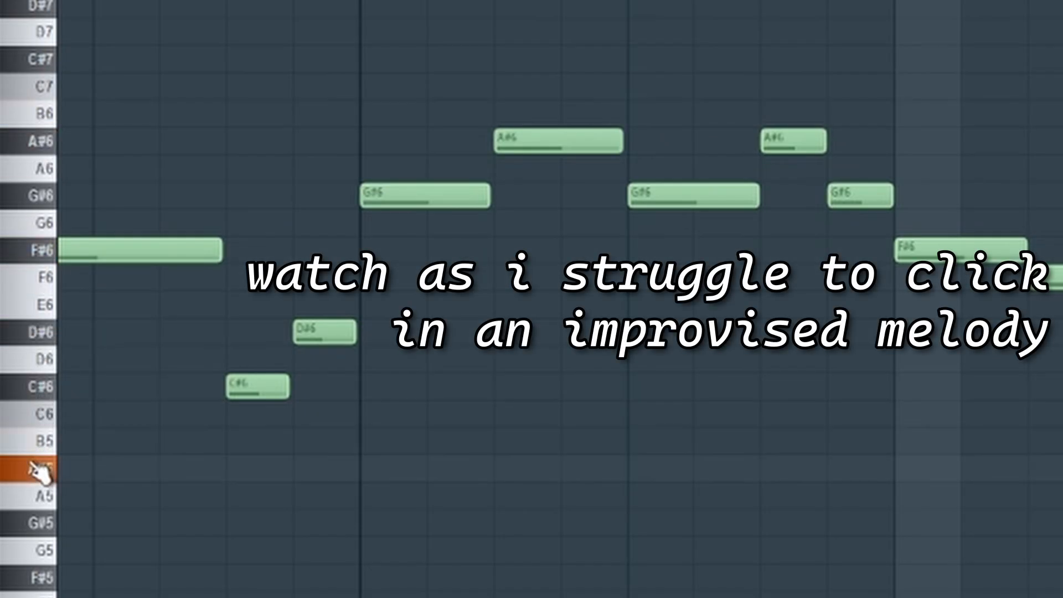
click(36, 338)
click(34, 414)
click(35, 442)
click(35, 467)
click(36, 256)
click(35, 237)
click(40, 199)
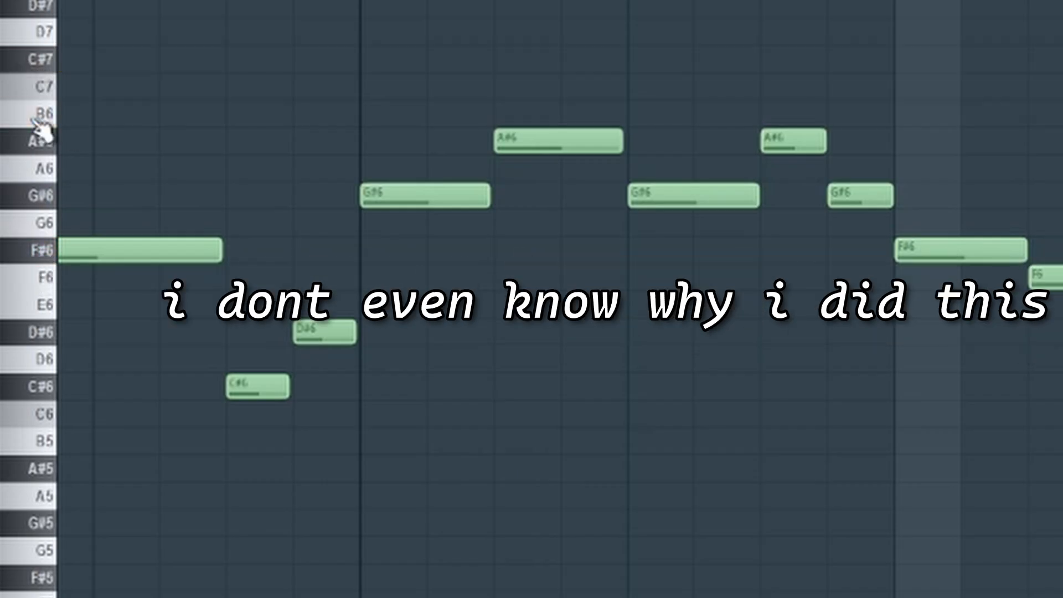
click(42, 142)
click(38, 199)
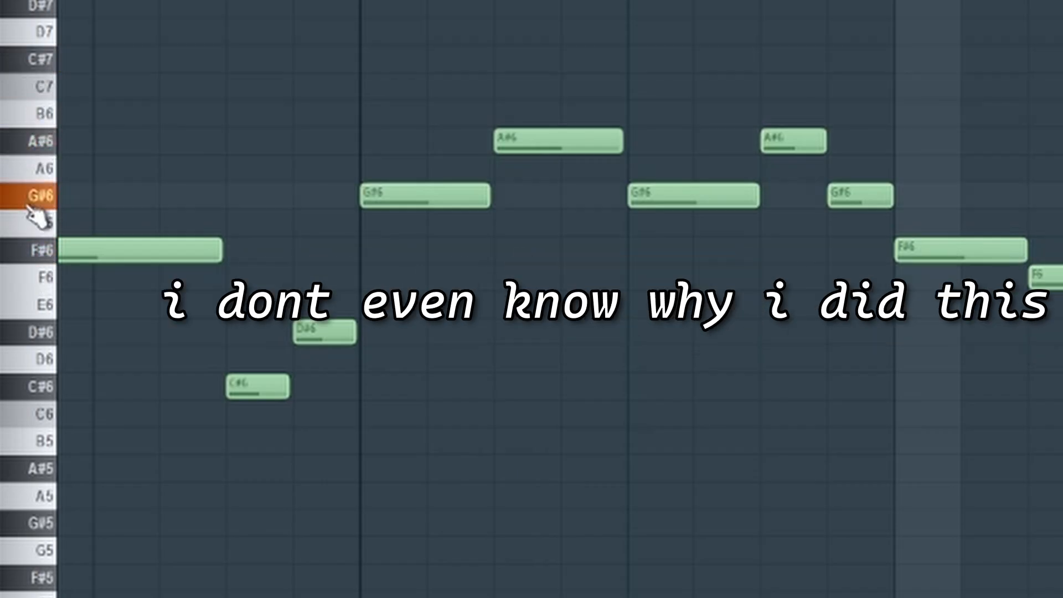
click(43, 277)
click(40, 254)
click(39, 276)
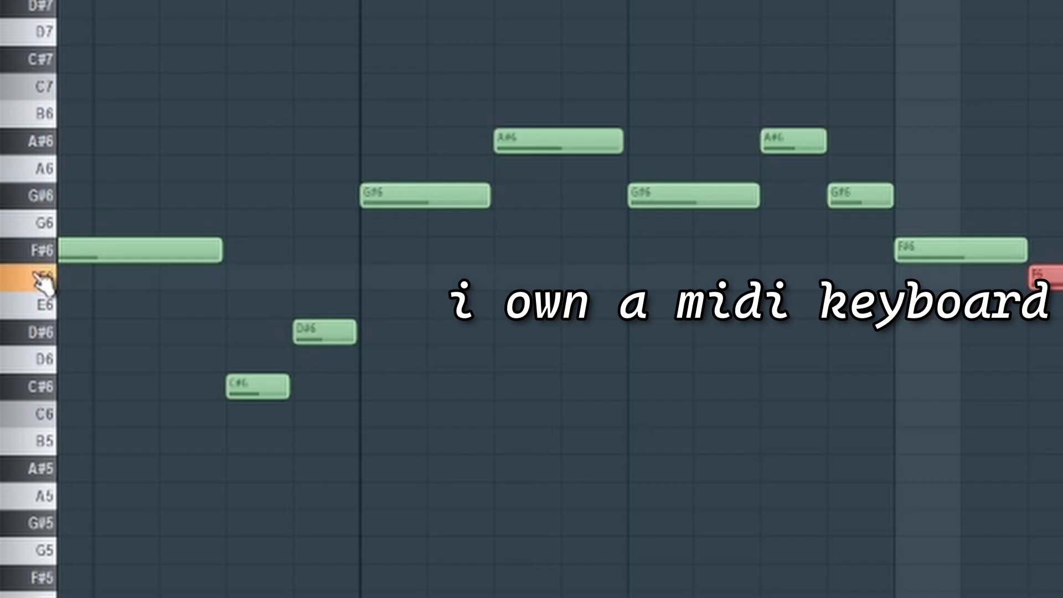
click(31, 387)
click(39, 334)
click(38, 470)
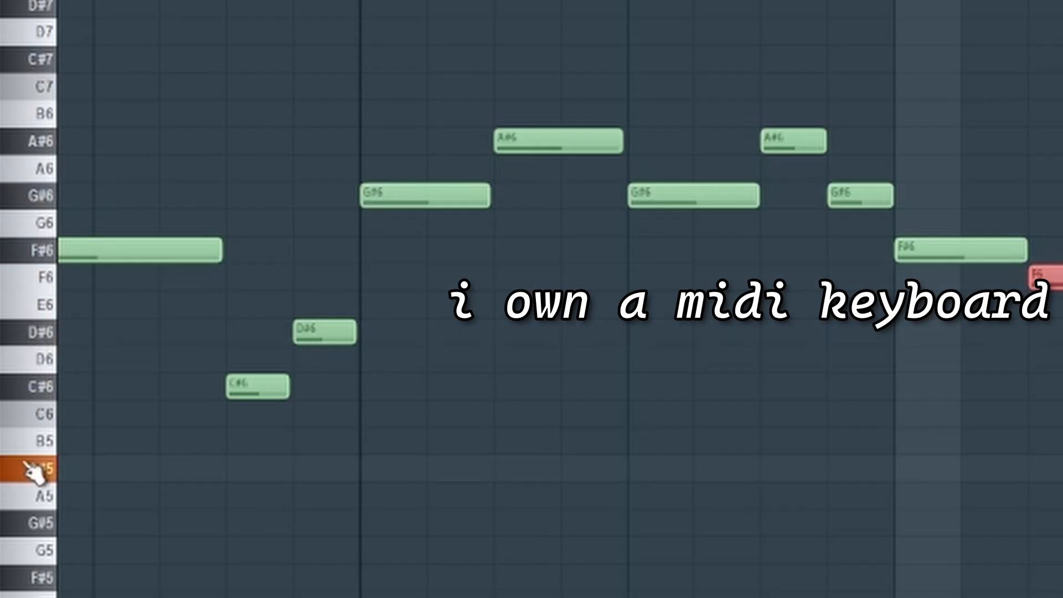
click(39, 445)
click(39, 470)
click(33, 523)
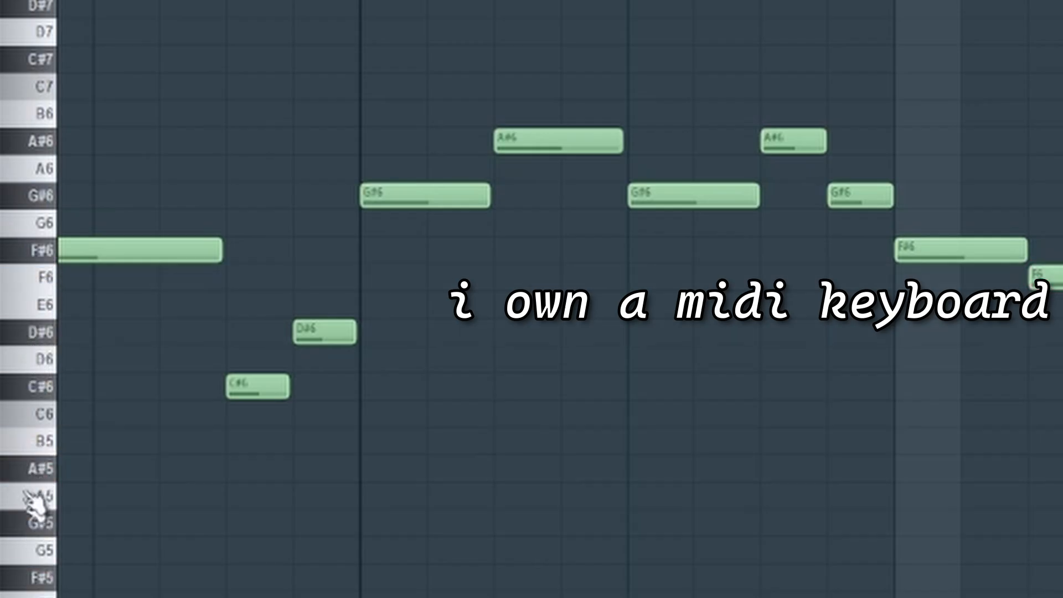
click(36, 443)
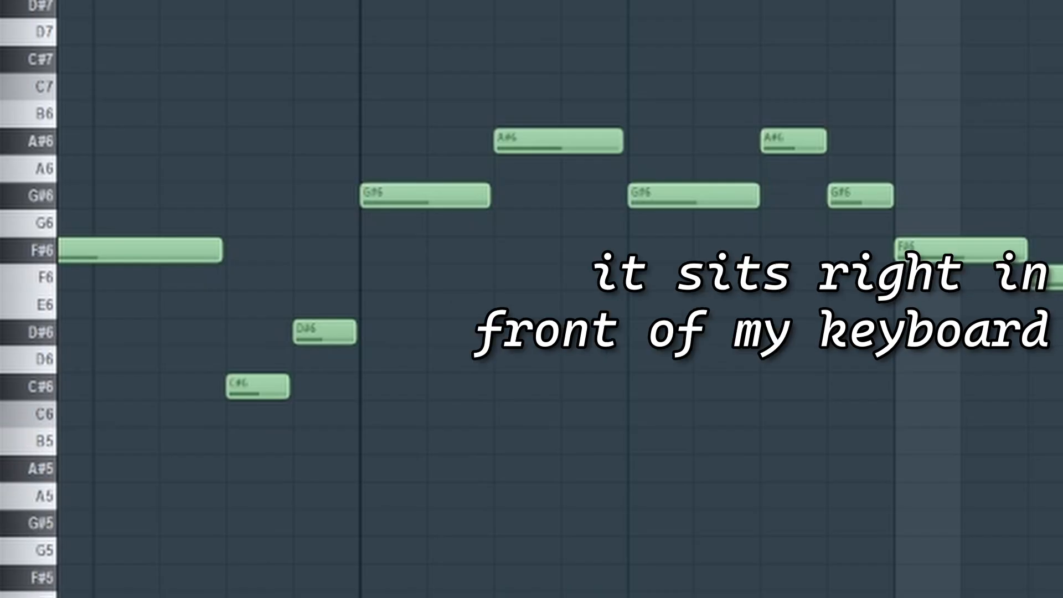
click(35, 578)
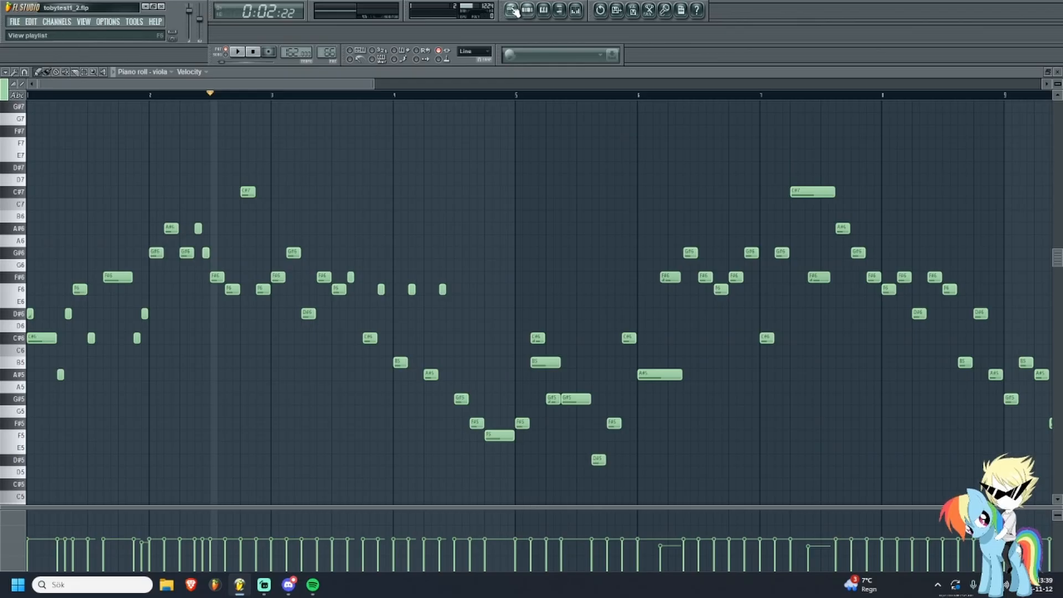
Reopen the violin clip's viola notes from the playlist and briefly select the opening notes up to the F6 late in bar 2.
click(512, 10)
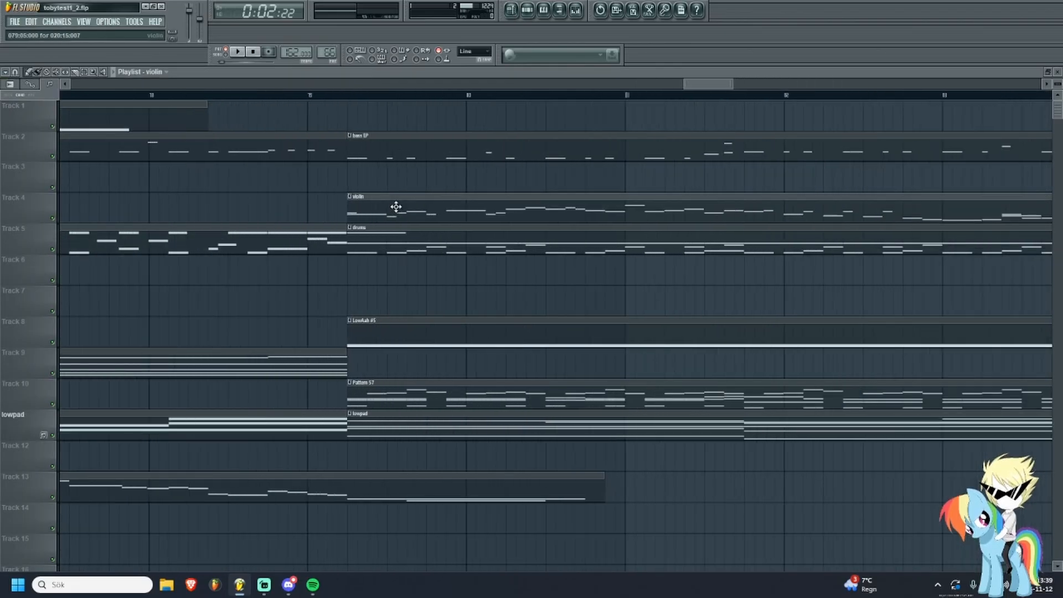
double_click(396, 206)
click(147, 95)
drag(145, 96, 37, 95)
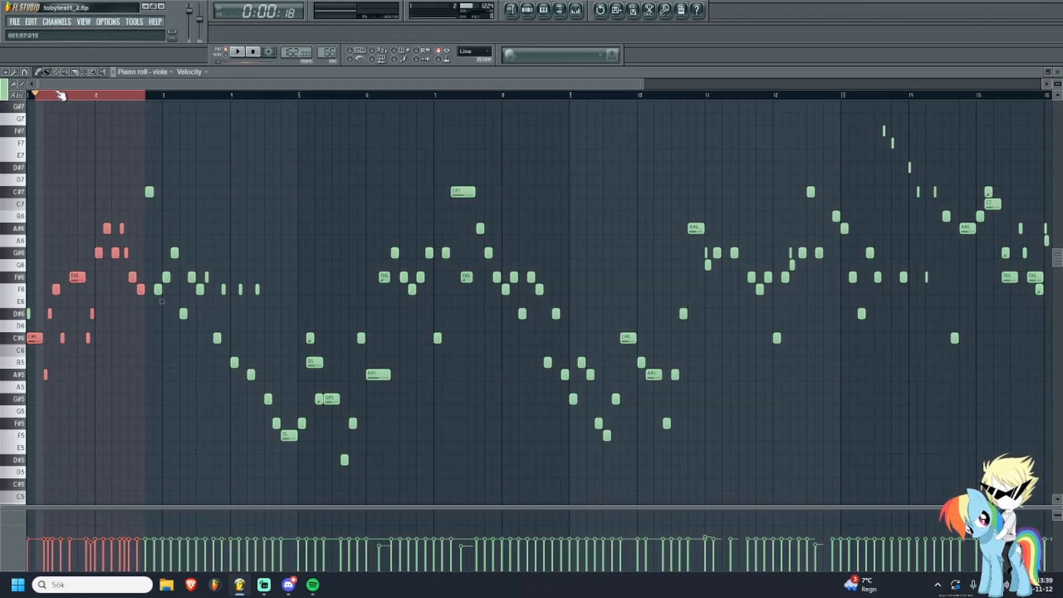
key(ctrl+d)
Play the viola melody from its opening and follow the notes through bar 3.
key(space)
scroll(105, 168, down, 2)
scroll(166, 194, up, 3)
scroll(310, 227, up, 2)
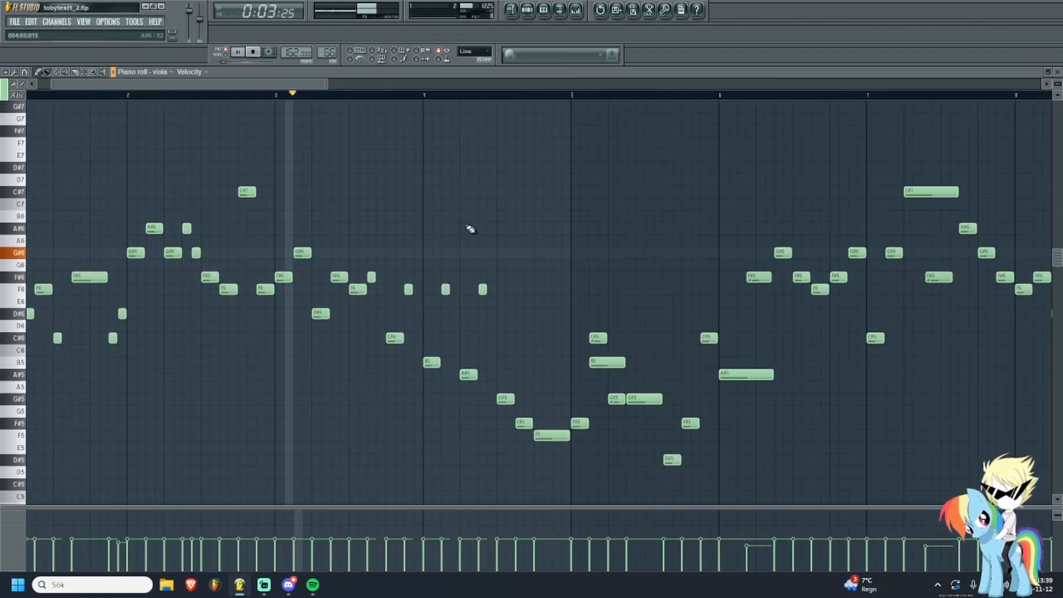
scroll(631, 278, up, 3)
key(space)
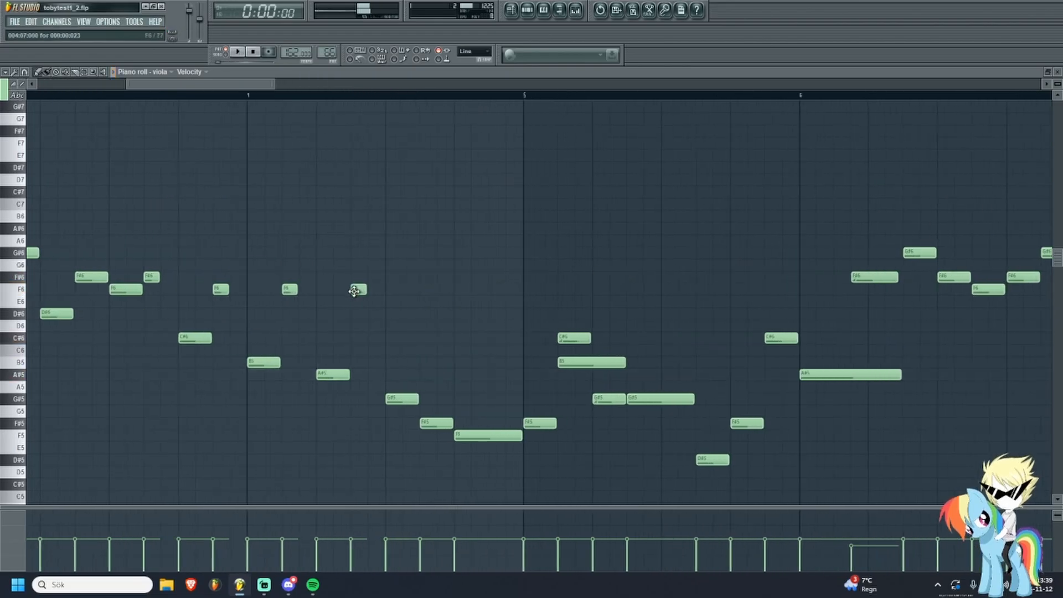
Examine the three short F6 notes around the start of bar 4 and the descending line beneath them.
scroll(352, 304, up, 1)
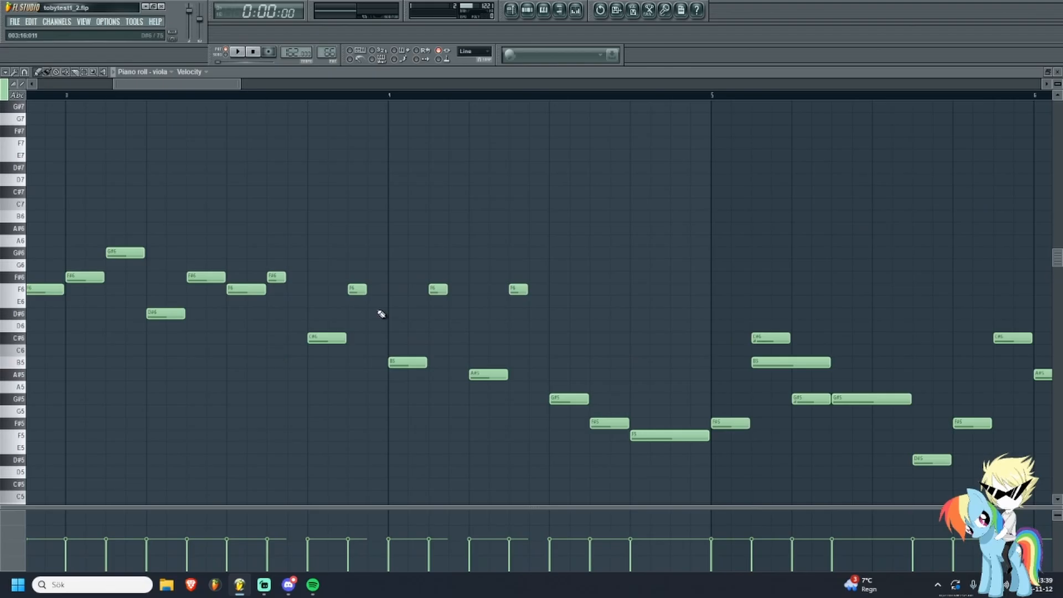
scroll(353, 285, down, 4)
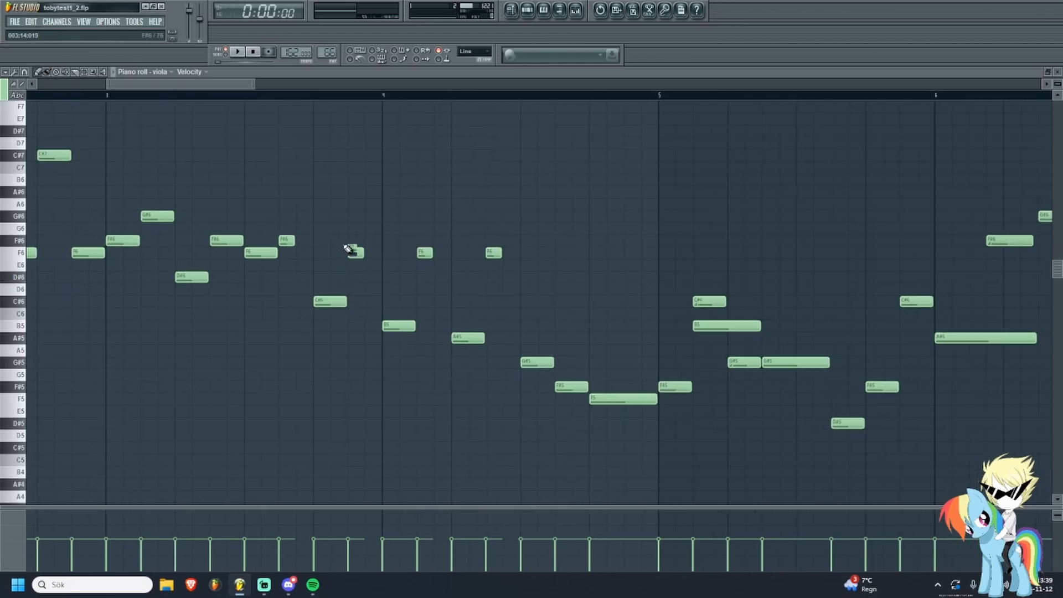
scroll(341, 244, up, 1)
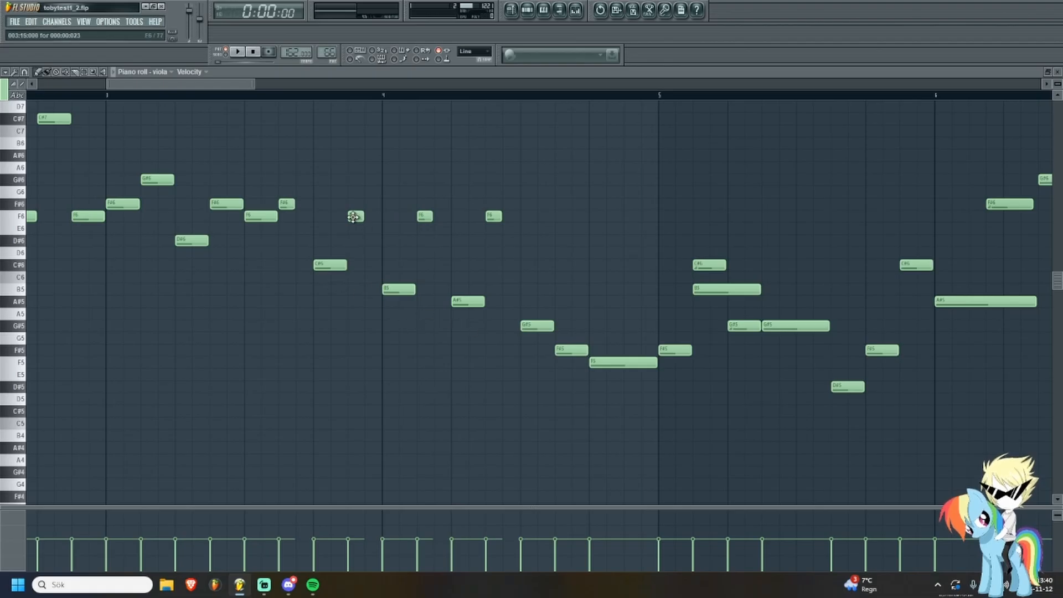
drag(336, 196, 508, 233)
click(516, 256)
Play the viola melody from the C#6 late in bar 3 to the F5 ending bar 4.
click(315, 95)
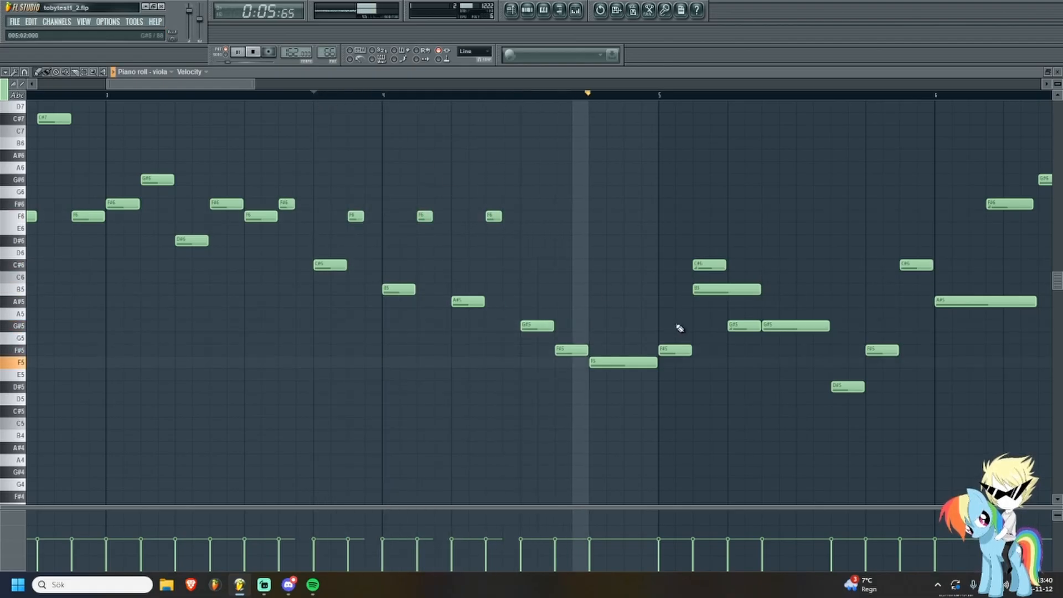
scroll(427, 332, up, 1)
key(space)
scroll(503, 331, up, 1)
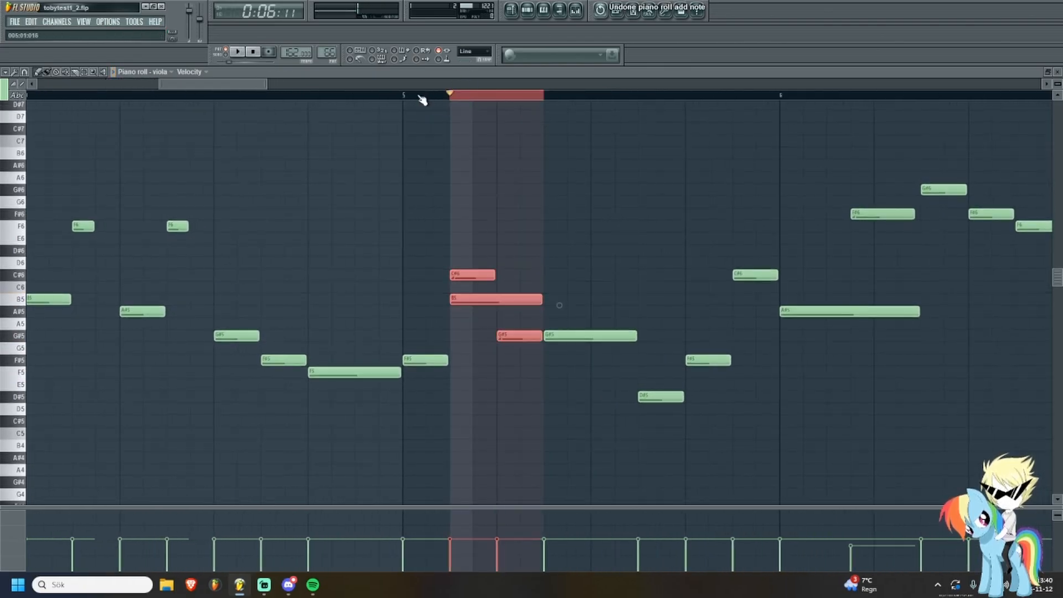
Play the viola melody from the start of bar 5 and follow the notes into bar 8.
click(401, 98)
key(space)
drag(513, 223, 297, 195)
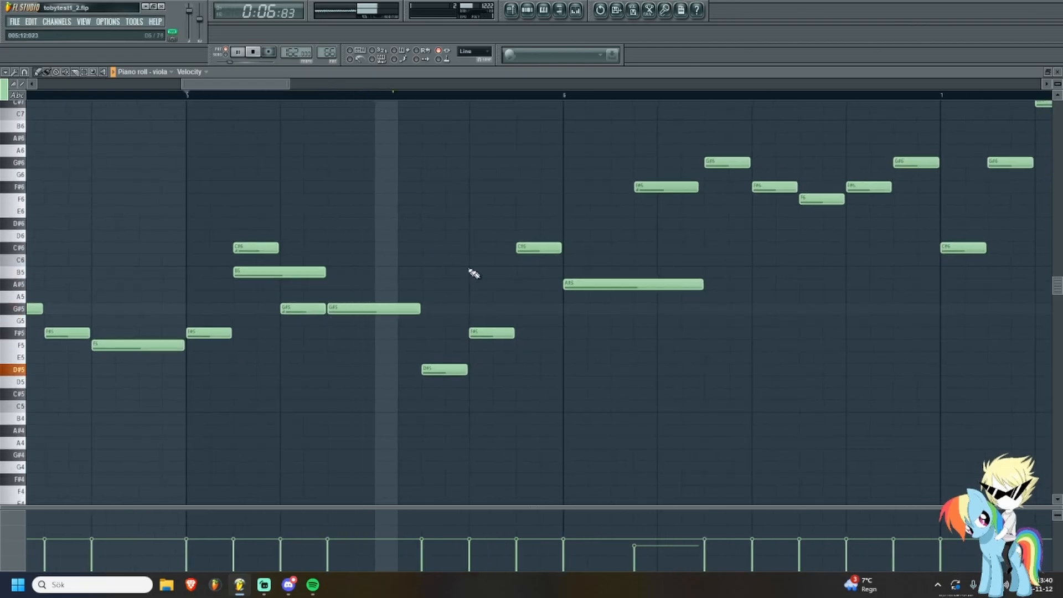
key(space)
key(space)
scroll(501, 233, down, 4)
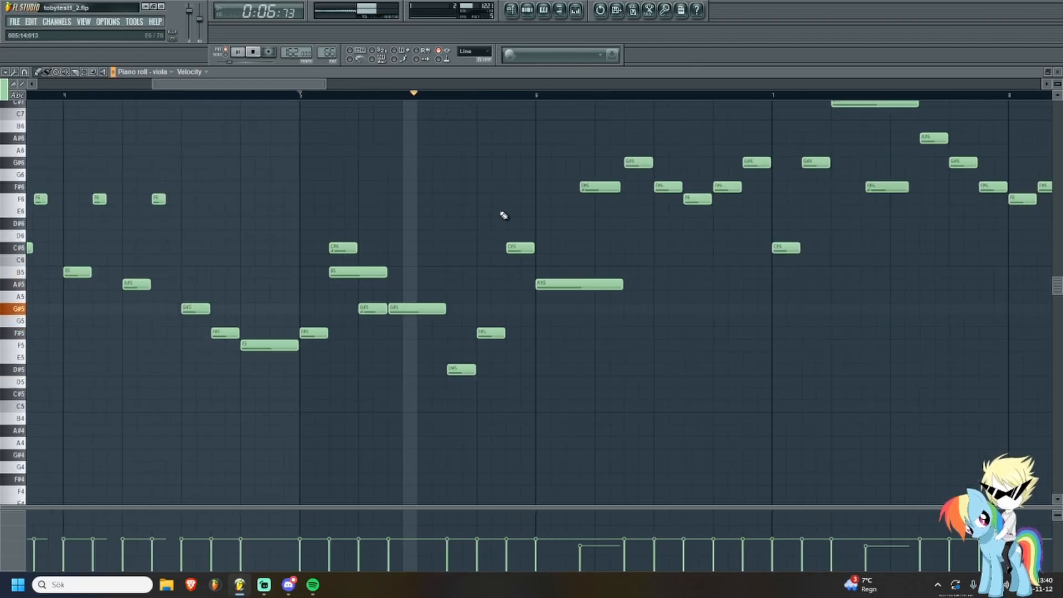
drag(681, 272, 489, 365)
scroll(578, 330, up, 3)
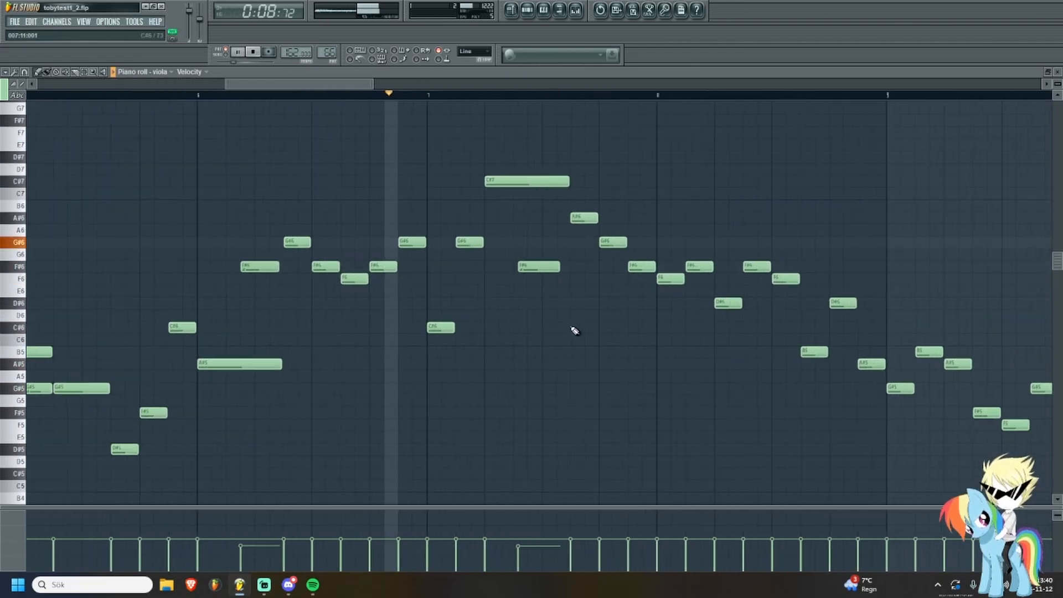
scroll(521, 305, down, 3)
scroll(639, 282, up, 2)
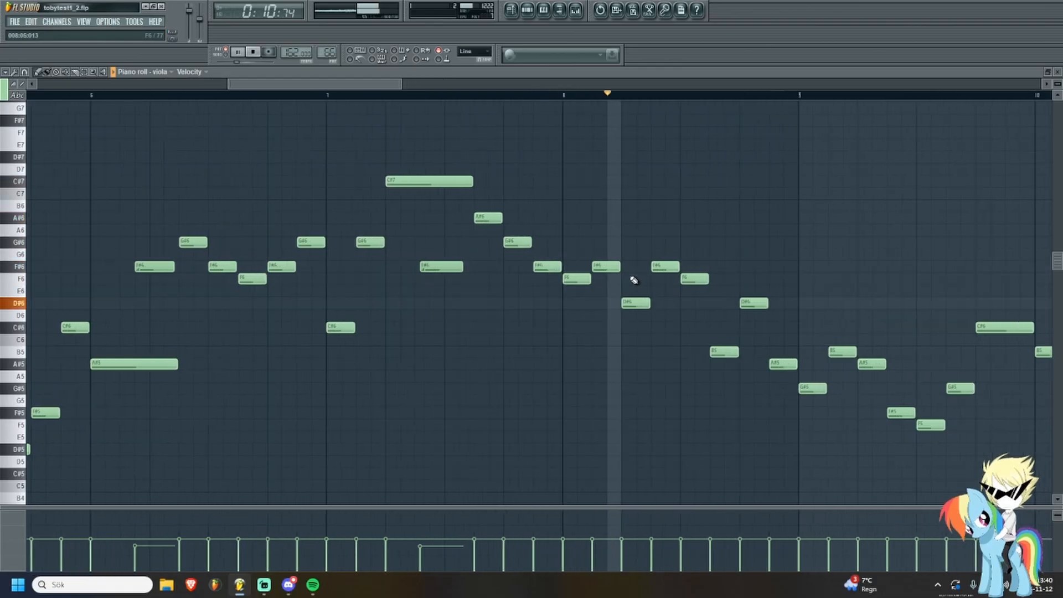
key(space)
Select the time range of viola notes from the G#6 in bar 6 to the end of that bar.
drag(177, 97, 591, 134)
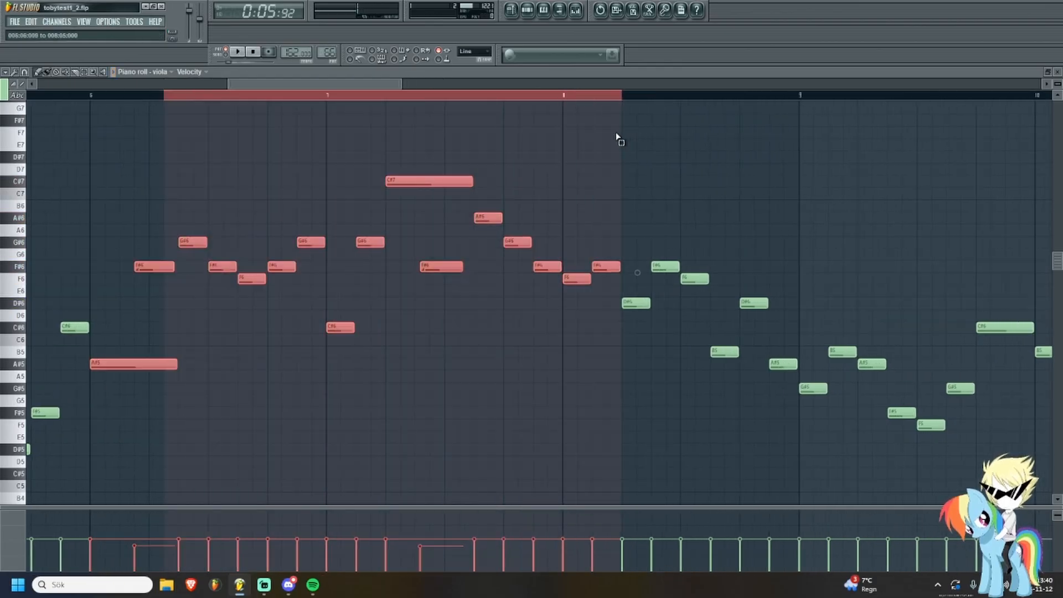
click(179, 96)
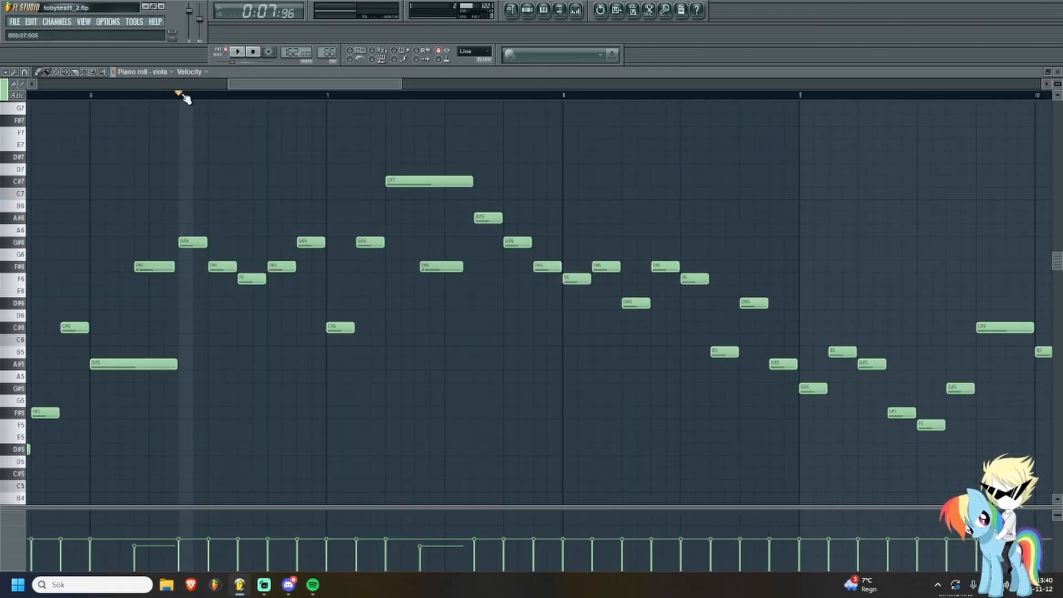
drag(185, 96, 320, 127)
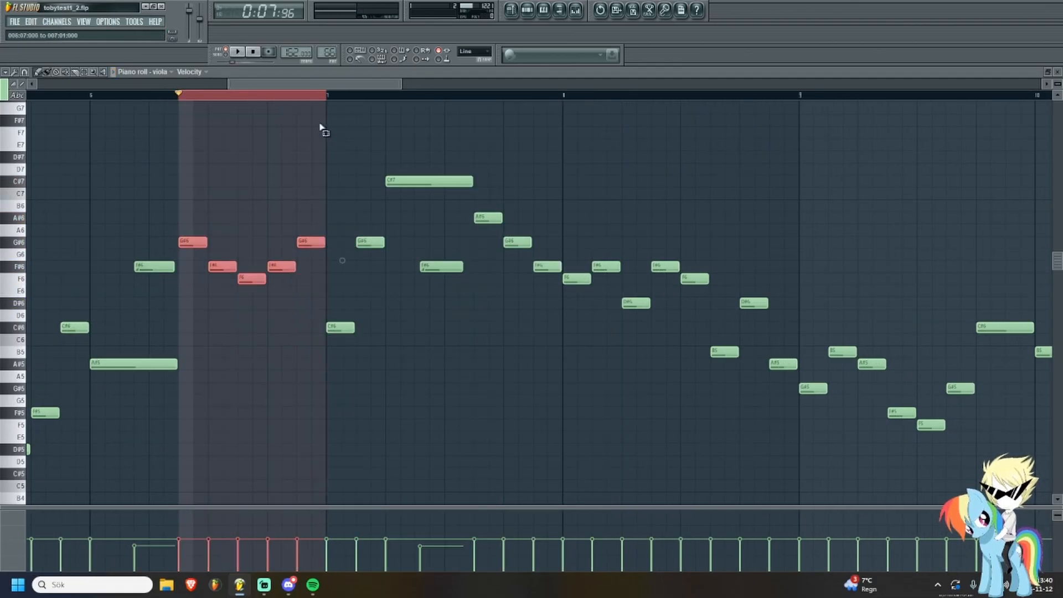
Clear the time selection and play the viola melody from the G#6 in bar 6 into bar 9.
click(519, 98)
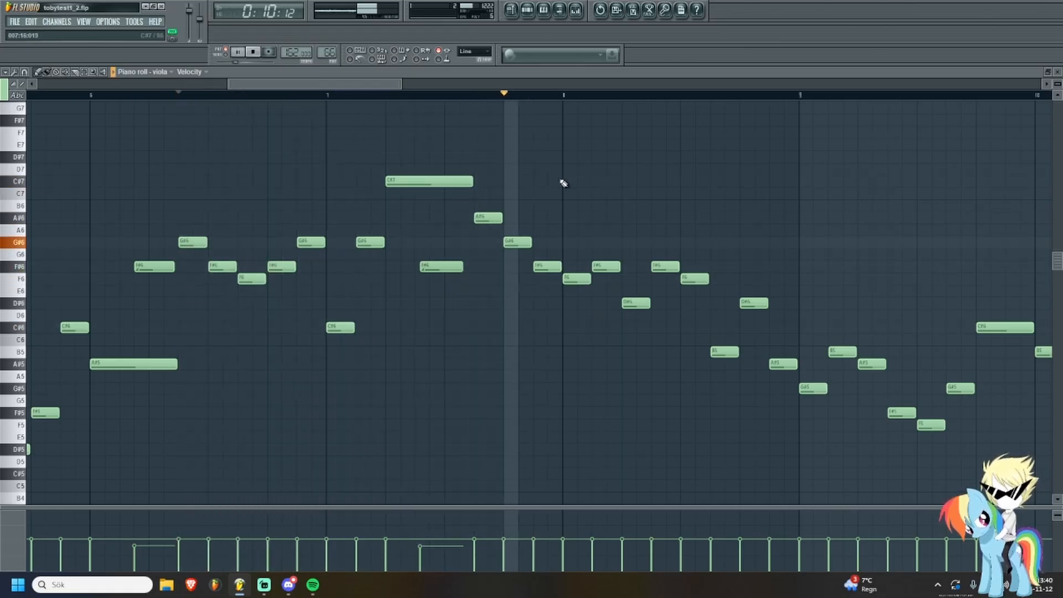
scroll(775, 263, down, 2)
drag(697, 262, 618, 292)
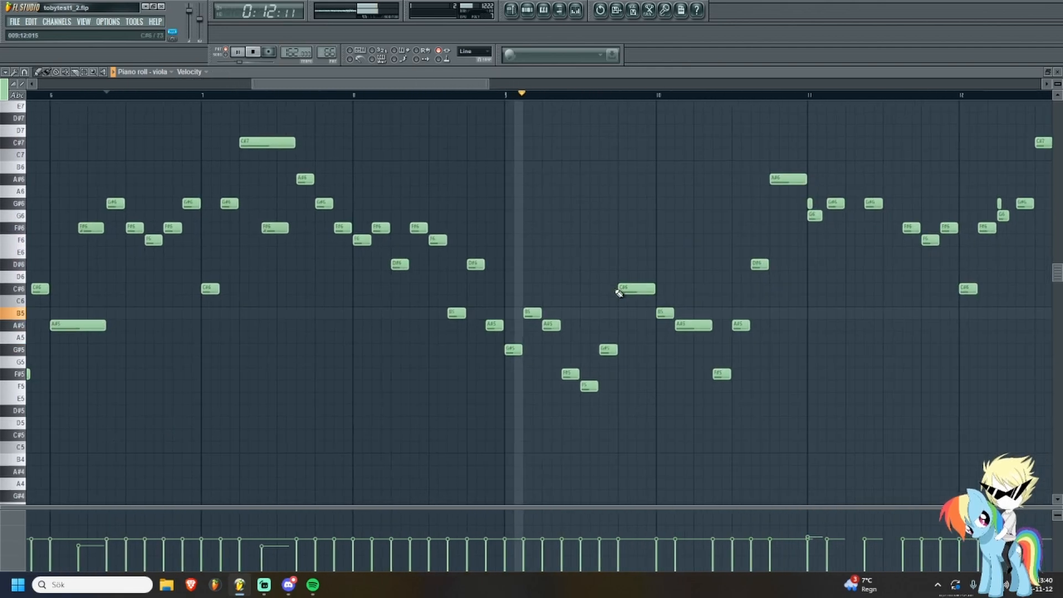
scroll(618, 292, up, 2)
scroll(542, 272, down, 2)
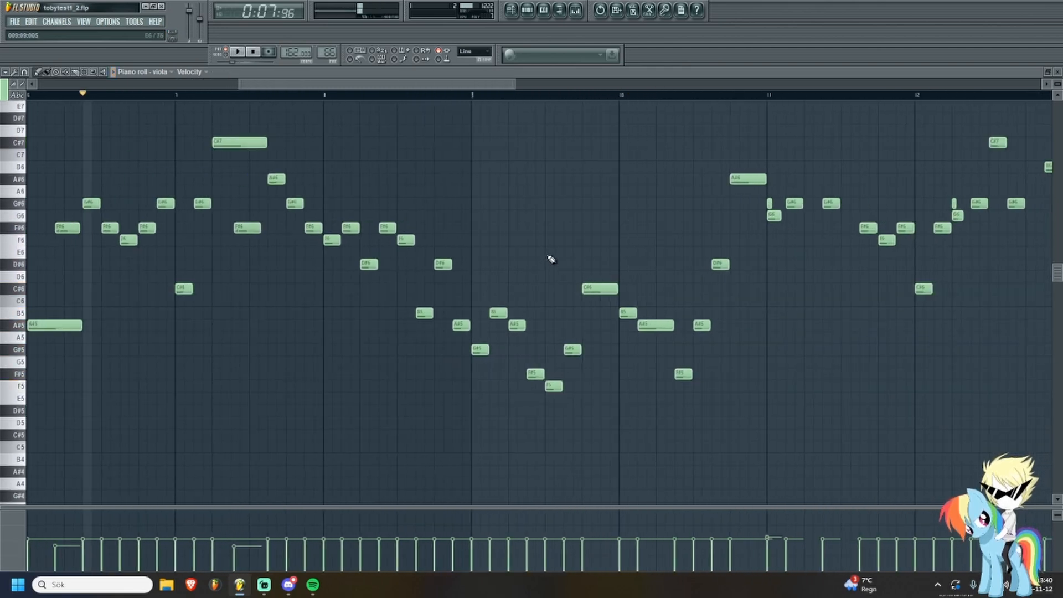
Select the viola notes from the F6 midway through bar 8 to the C#6 ending bar 9.
scroll(551, 259, down, 2)
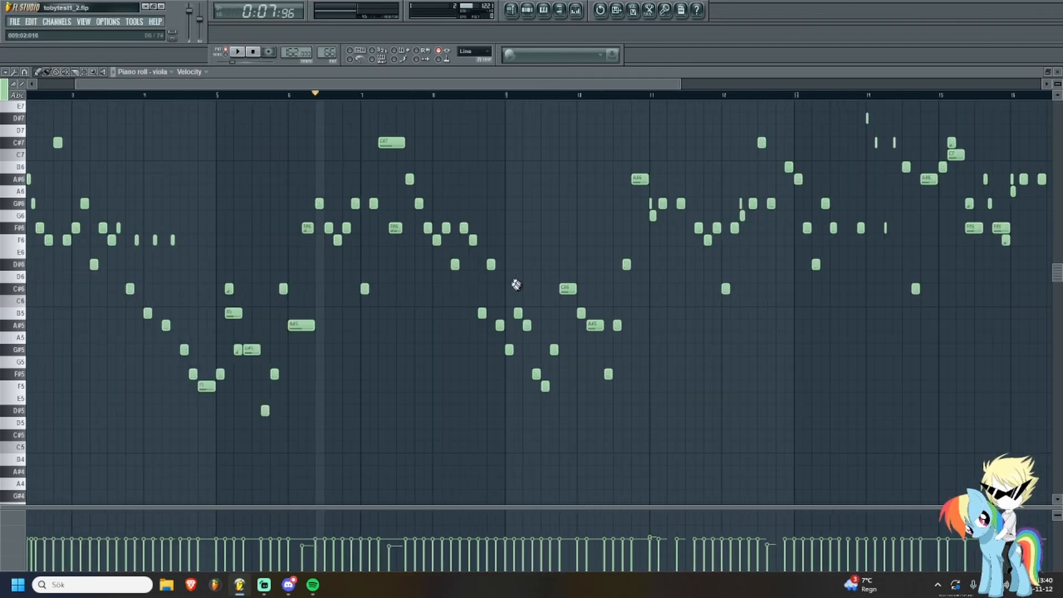
scroll(517, 332, up, 4)
drag(359, 211, 736, 435)
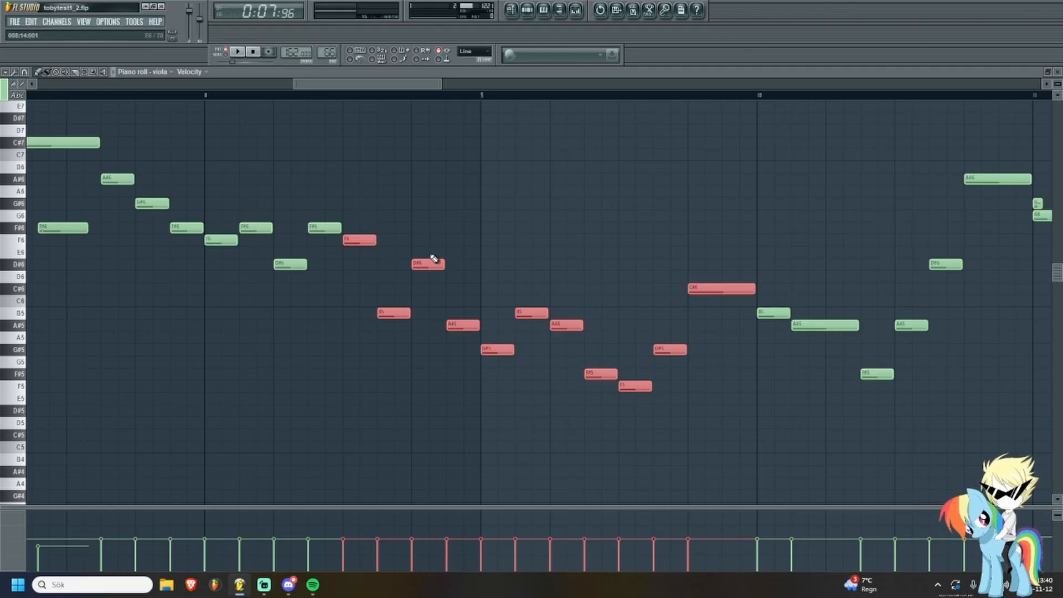
Deselect the viola notes in bars 8 and 9 and play the melody from the start of bar 9.
scroll(437, 259, down, 4)
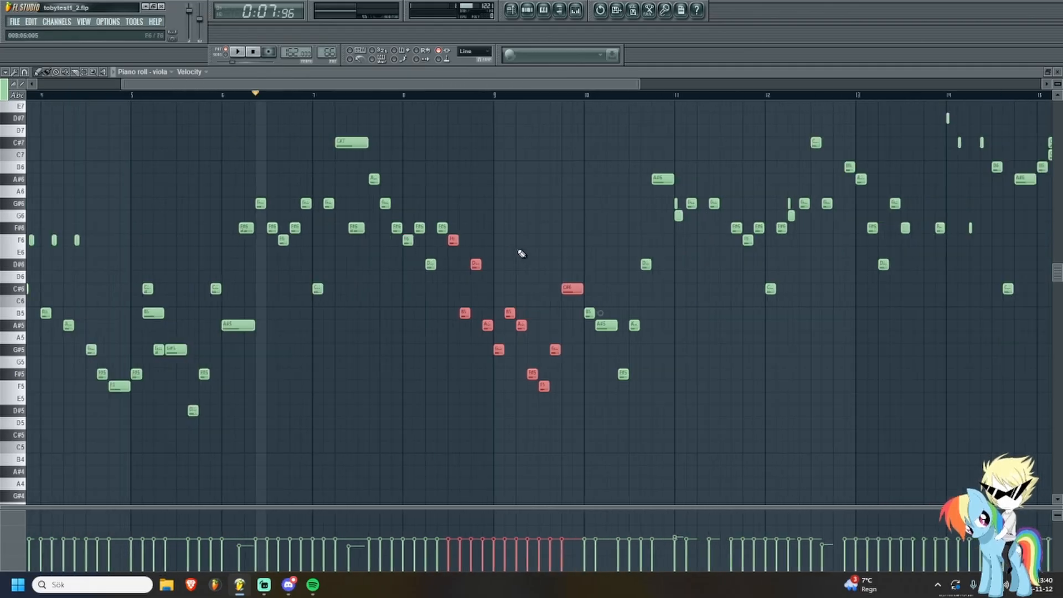
click(522, 252)
scroll(330, 314, up, 2)
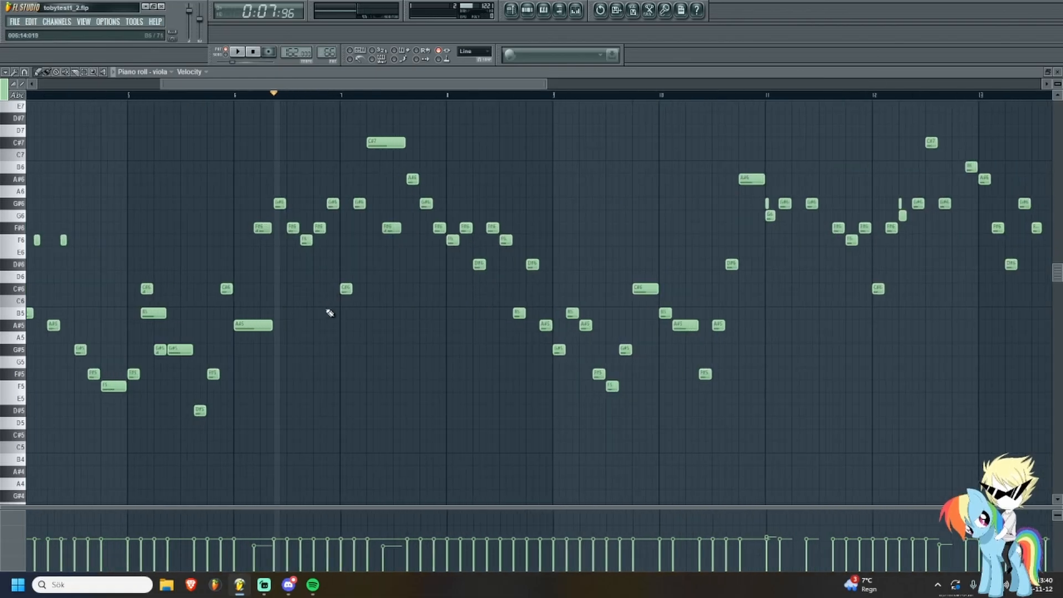
scroll(641, 362, up, 2)
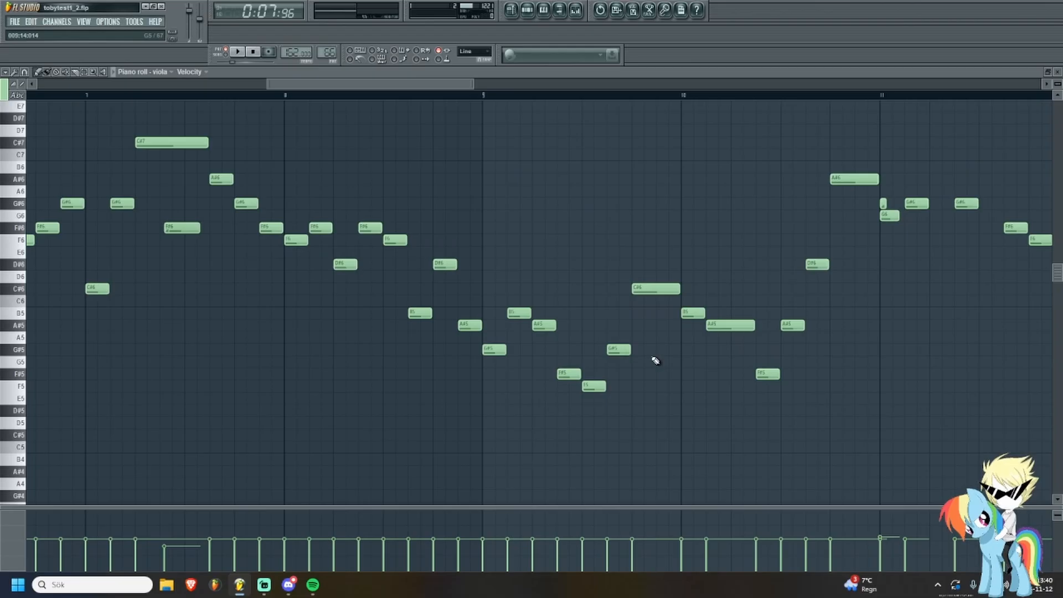
scroll(584, 316, down, 2)
scroll(548, 322, up, 4)
click(381, 96)
key(space)
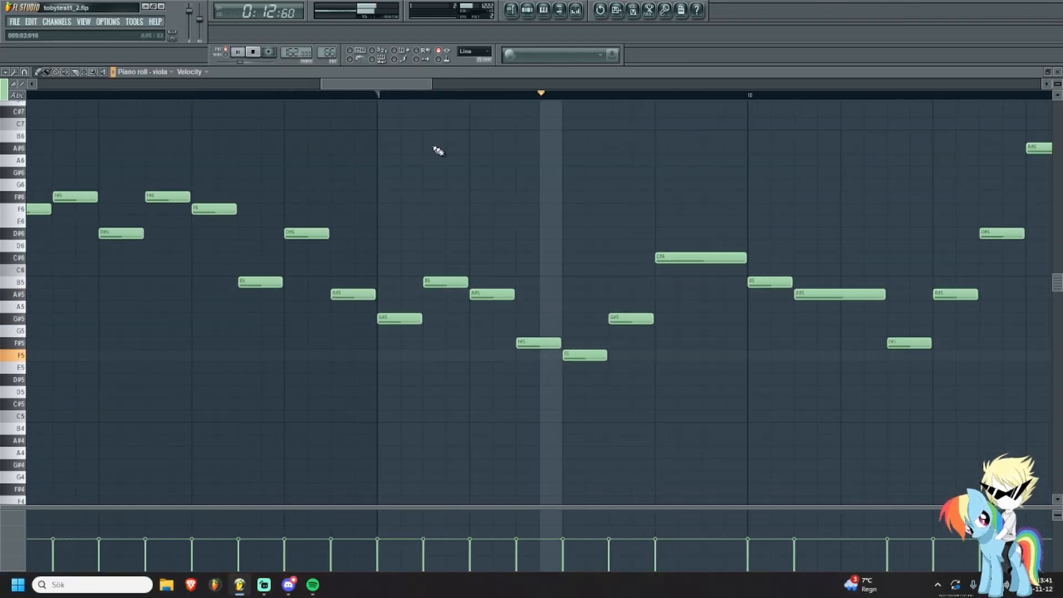
key(space)
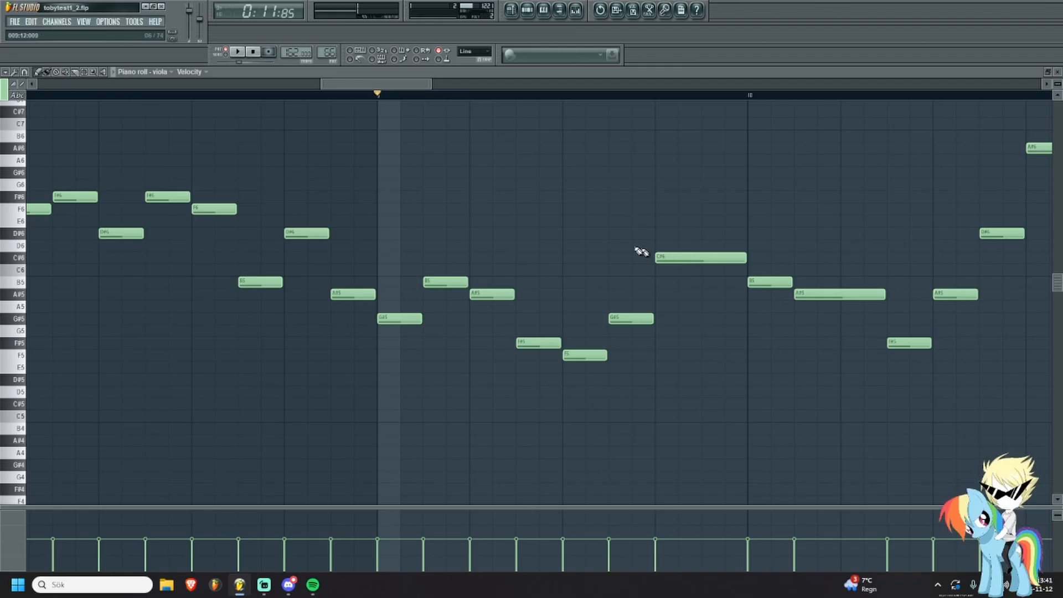
Replay the viola melody from the start of bar 9 and follow it into bar 10.
scroll(692, 266, down, 3)
scroll(703, 279, up, 1)
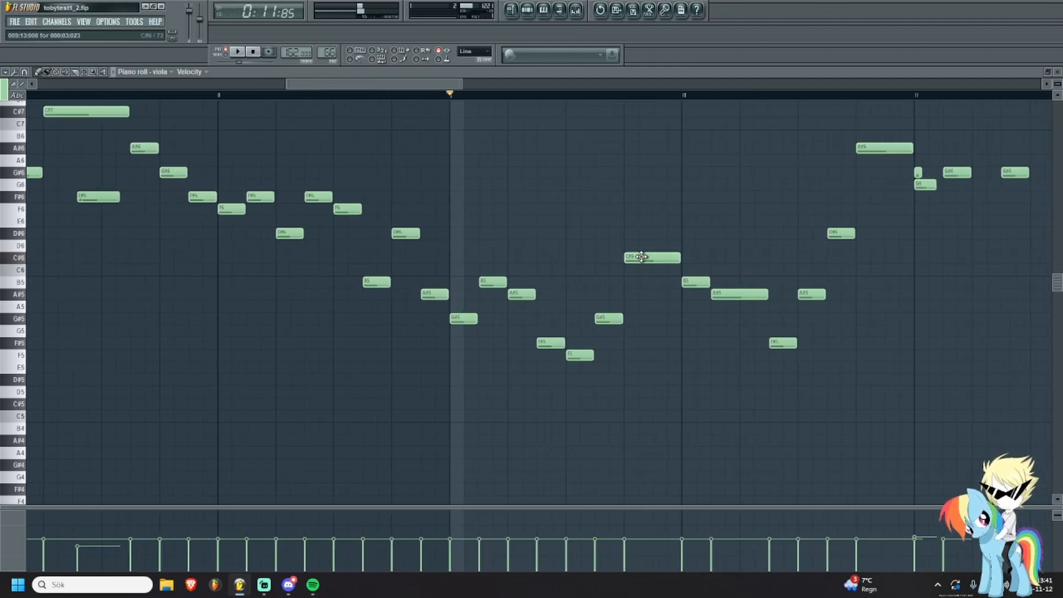
scroll(510, 372, up, 3)
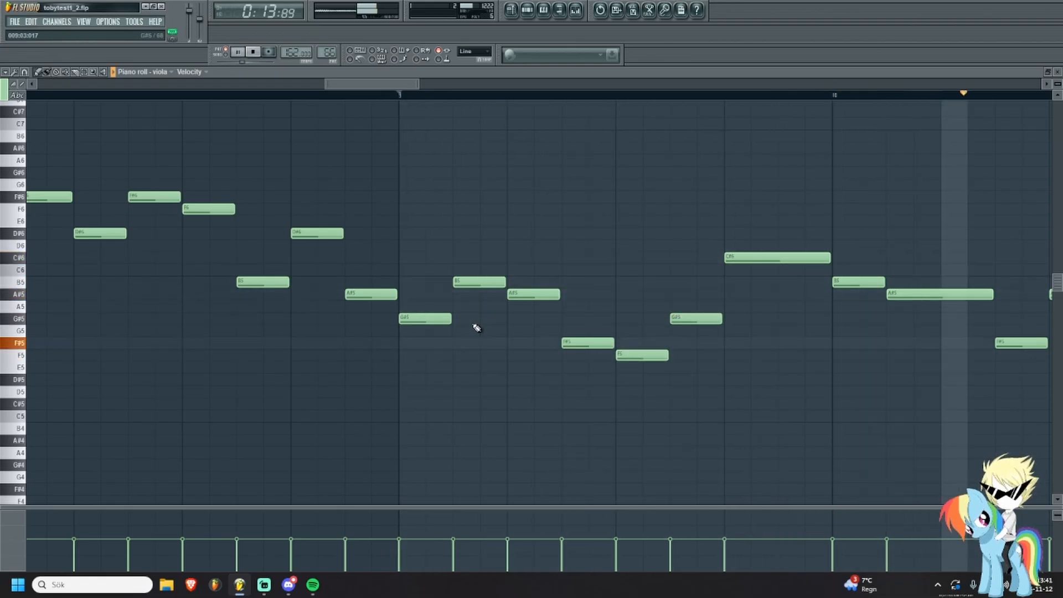
key(space)
Play the viola melody from the F#5 in bar 10 to the end of that bar.
scroll(476, 328, down, 6)
scroll(570, 368, up, 5)
drag(507, 381, 678, 207)
scroll(561, 277, down, 4)
ctrl+click(642, 337)
scroll(747, 310, up, 3)
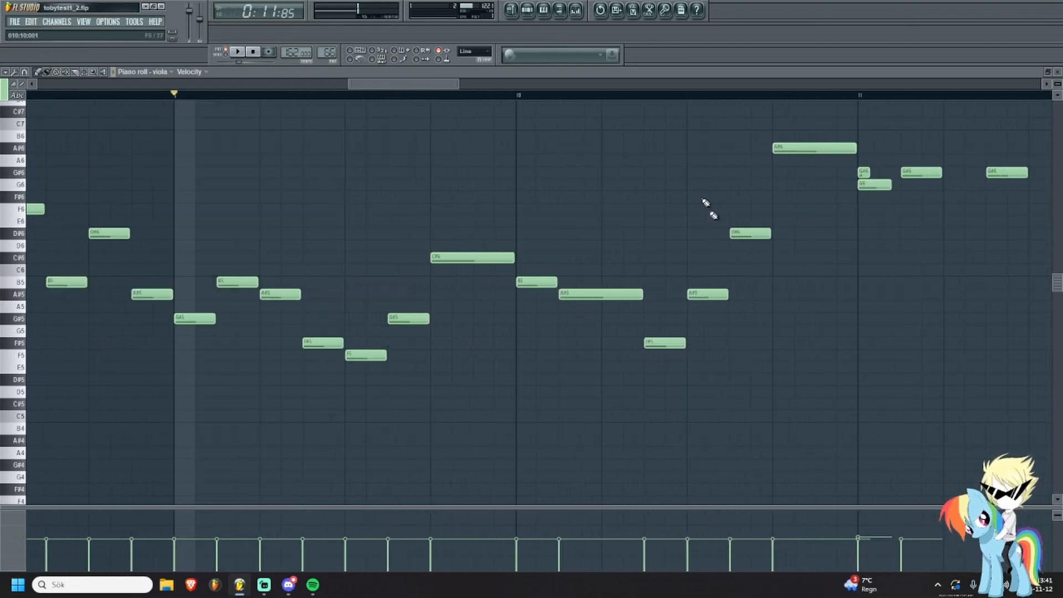
click(635, 97)
key(space)
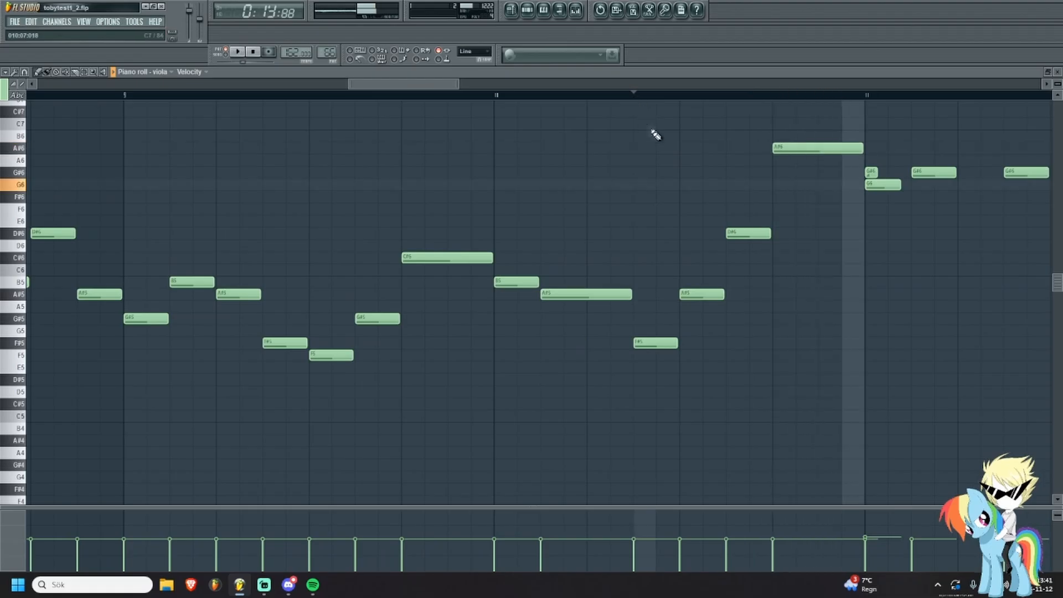
scroll(520, 259, down, 4)
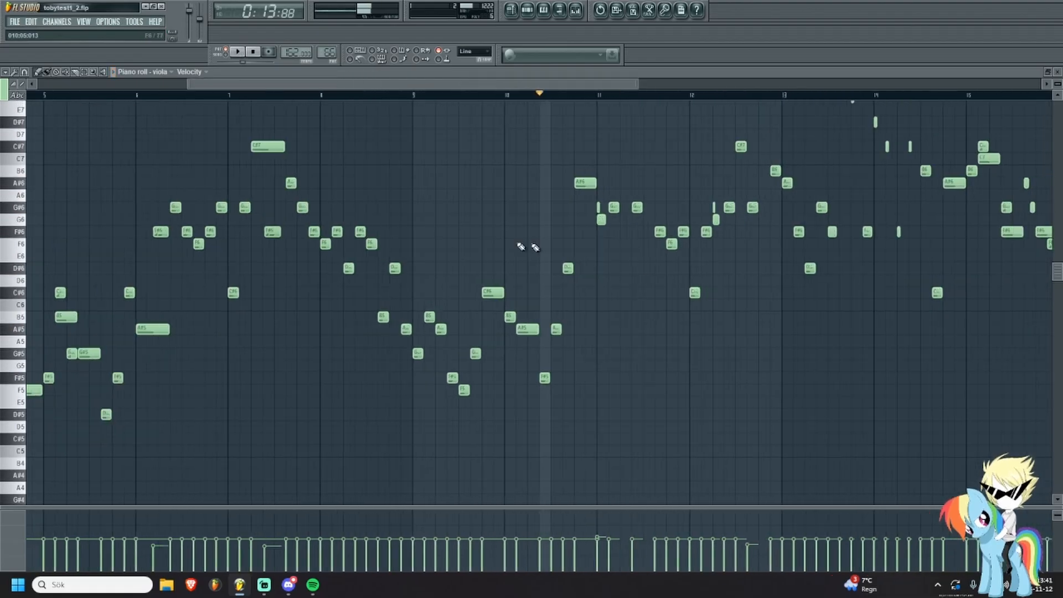
Play the last viola notes of bar 5 starting at the D#5.
scroll(253, 268, up, 5)
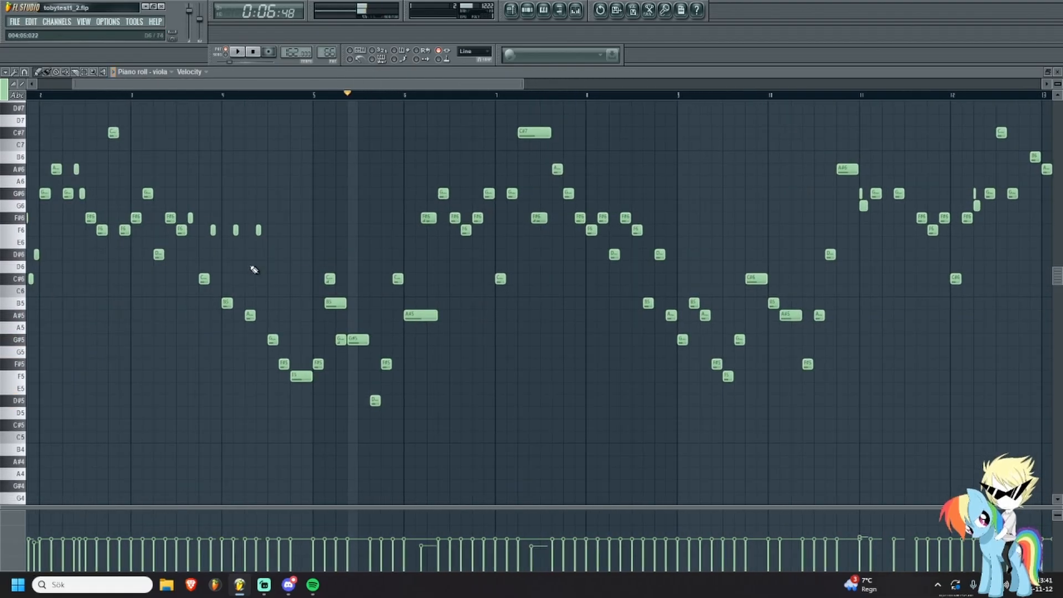
click(465, 96)
key(space)
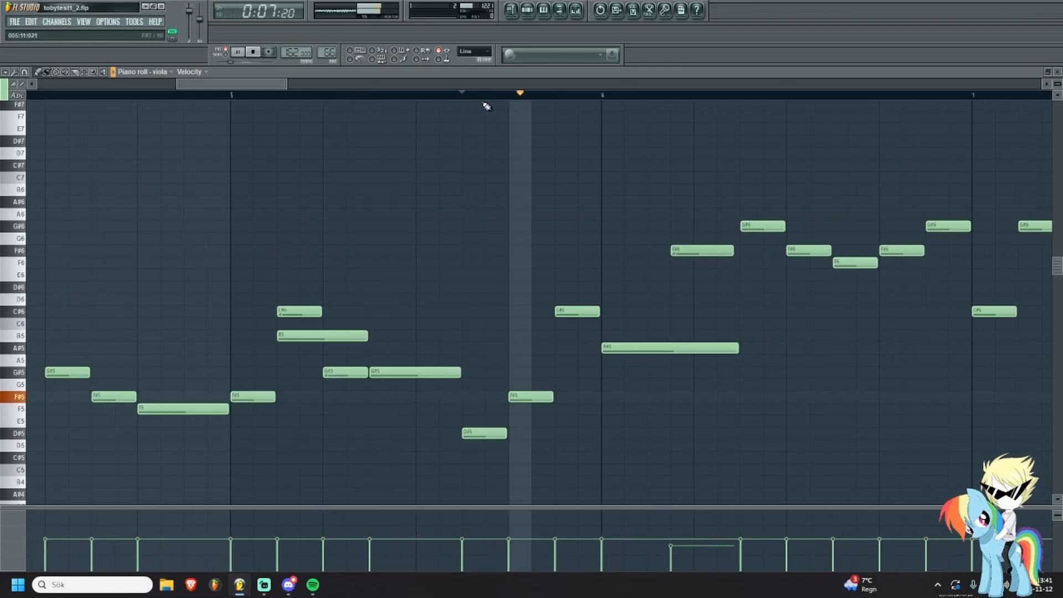
key(space)
key(space)
key(space)
scroll(549, 142, down, 4)
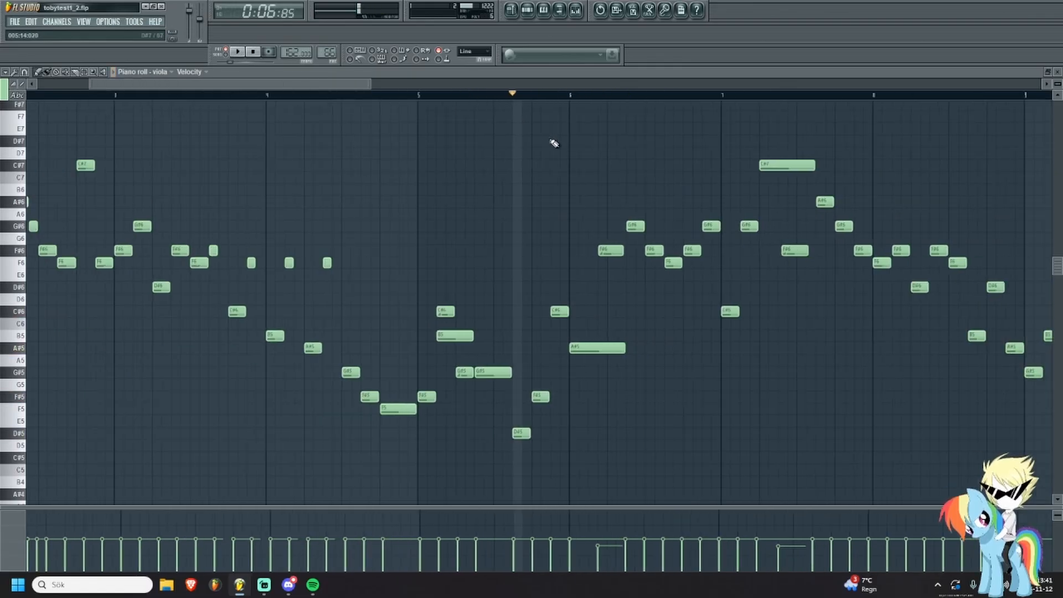
Replay the viola melody from the D#5 in bar 5 and follow the notes into bar 8.
key(space)
scroll(720, 346, up, 3)
scroll(653, 334, down, 4)
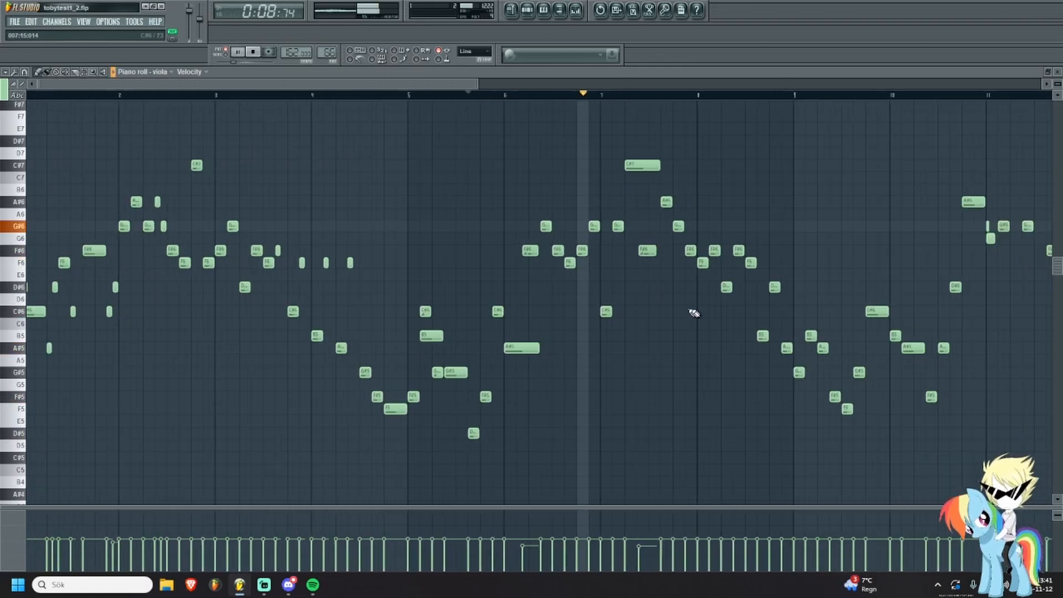
scroll(681, 307, up, 3)
scroll(730, 284, up, 2)
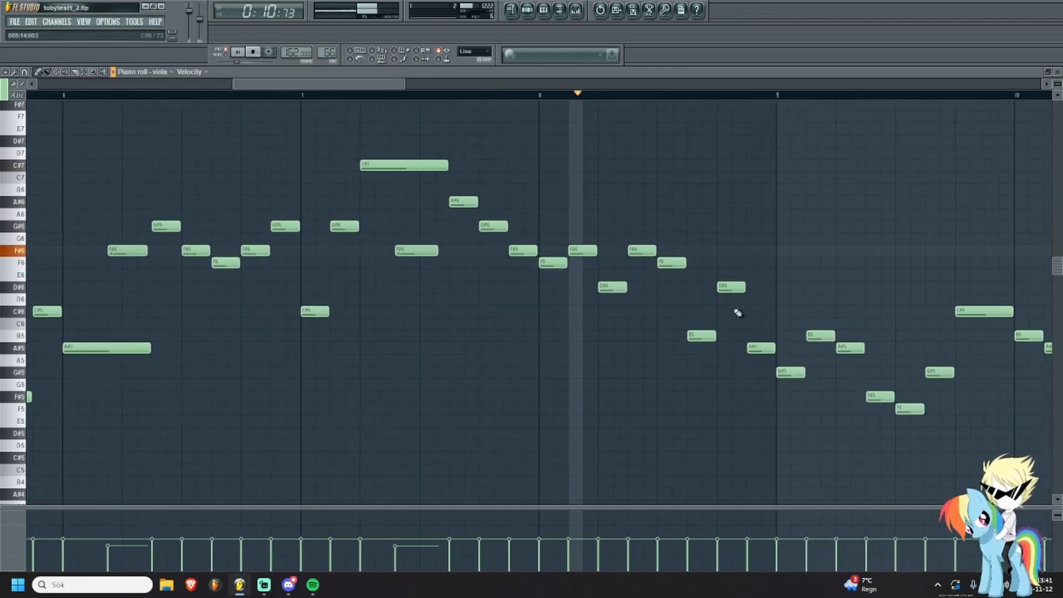
scroll(642, 284, up, 1)
key(space)
Play the viola melody from the start of bar 8 through the end of bar 11.
scroll(643, 283, up, 1)
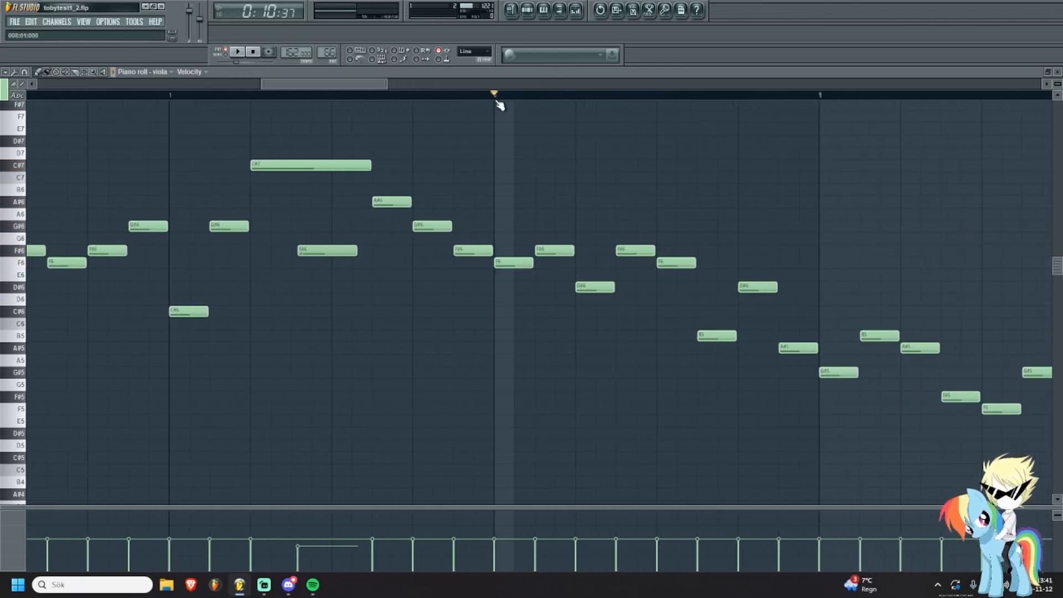
key(space)
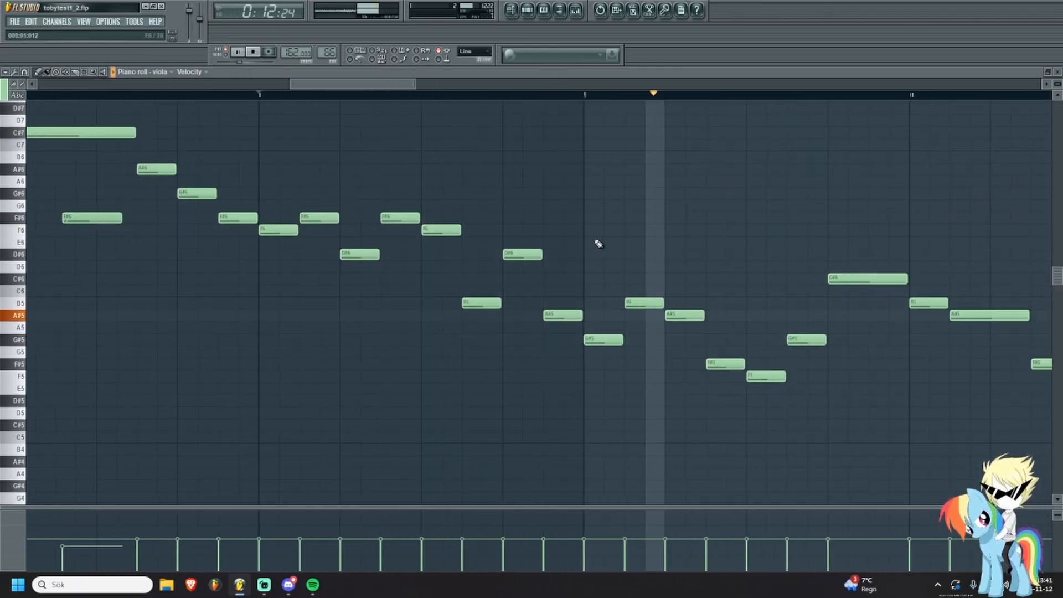
scroll(872, 346, down, 2)
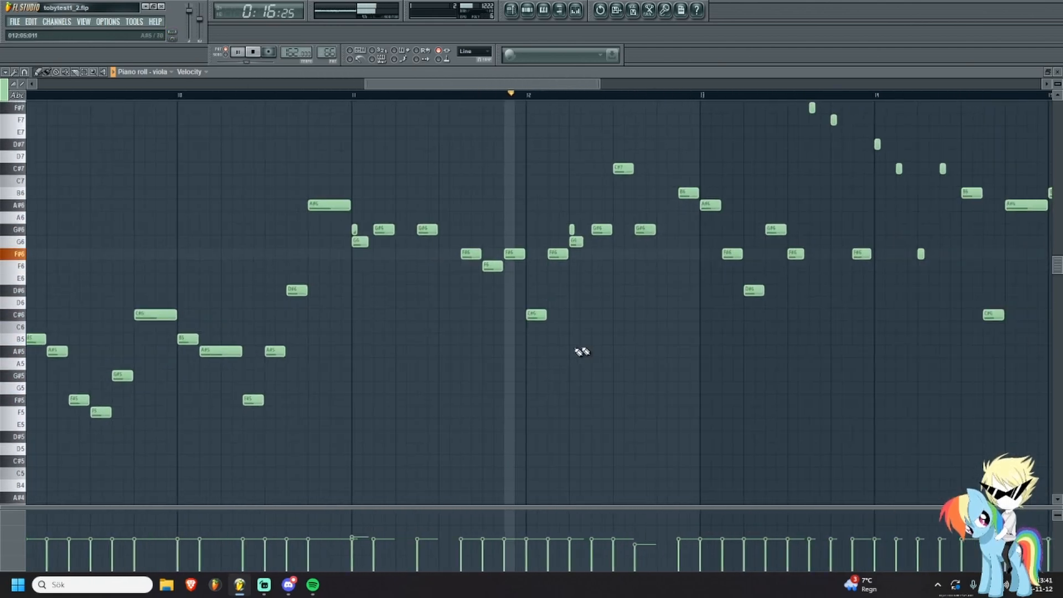
key(space)
Select the time range of bar 11's viola notes and clear the selection again.
scroll(472, 267, up, 3)
scroll(446, 242, up, 4)
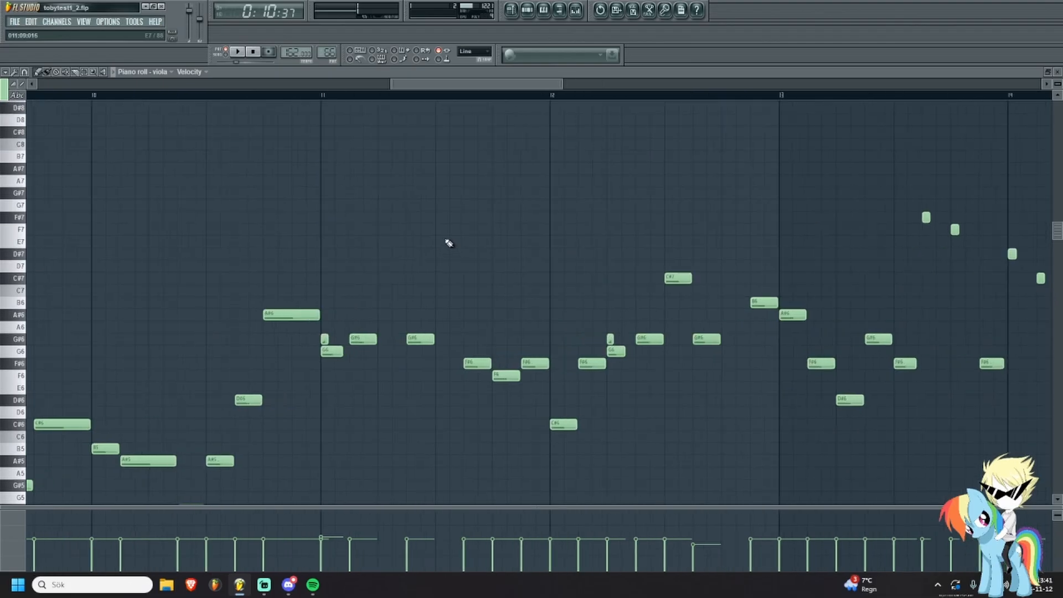
drag(232, 100, 482, 149)
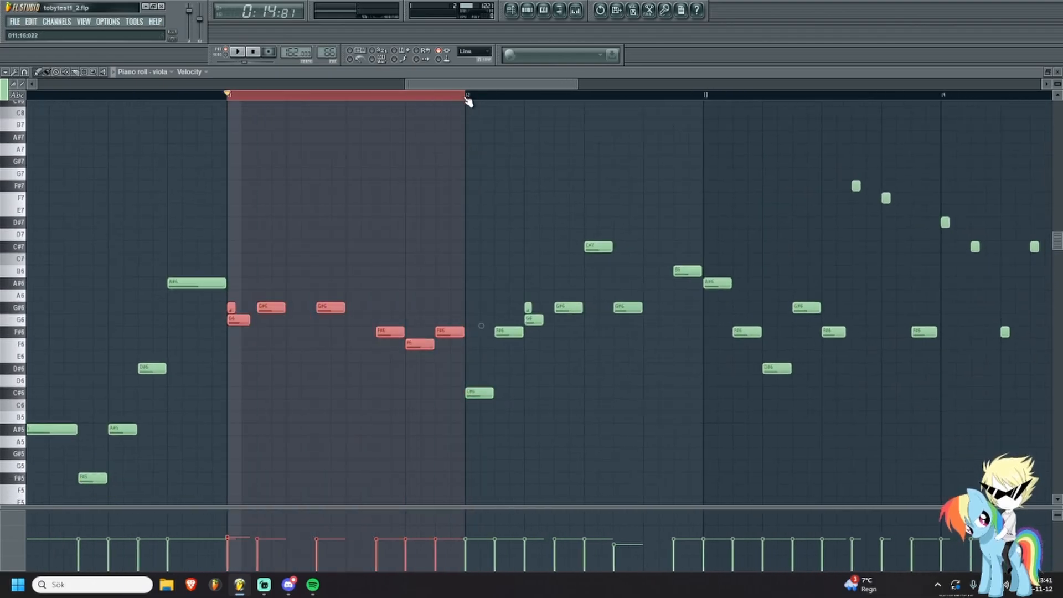
ctrl+click(465, 99)
ctrl+drag(553, 100, 302, 115)
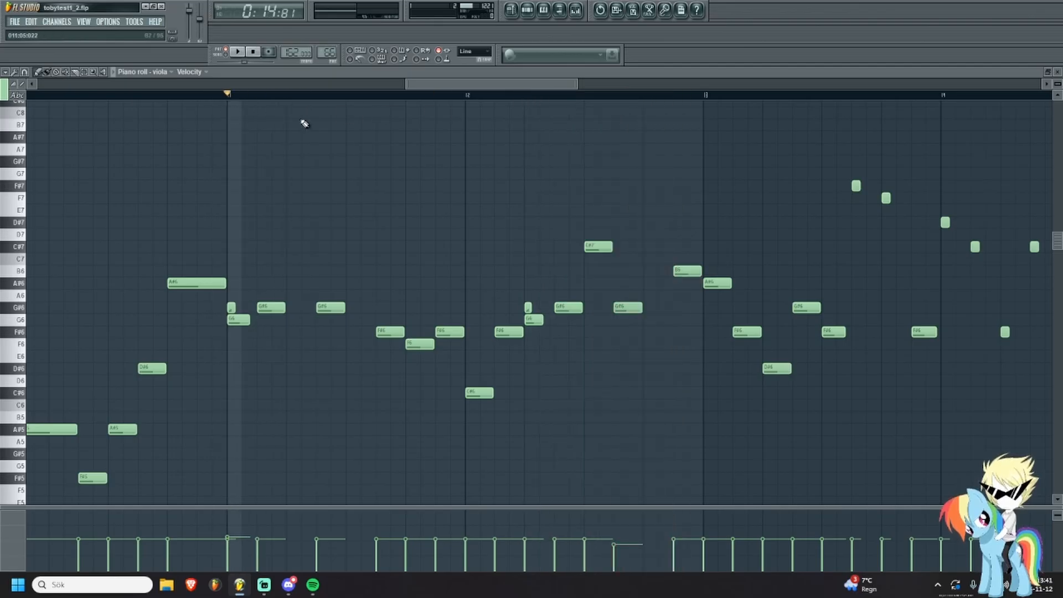
Play the viola melody from the start of bar 11 and again from the short G#6 in bar 12.
key(space)
key(space)
scroll(587, 205, up, 2)
drag(534, 185, 414, 165)
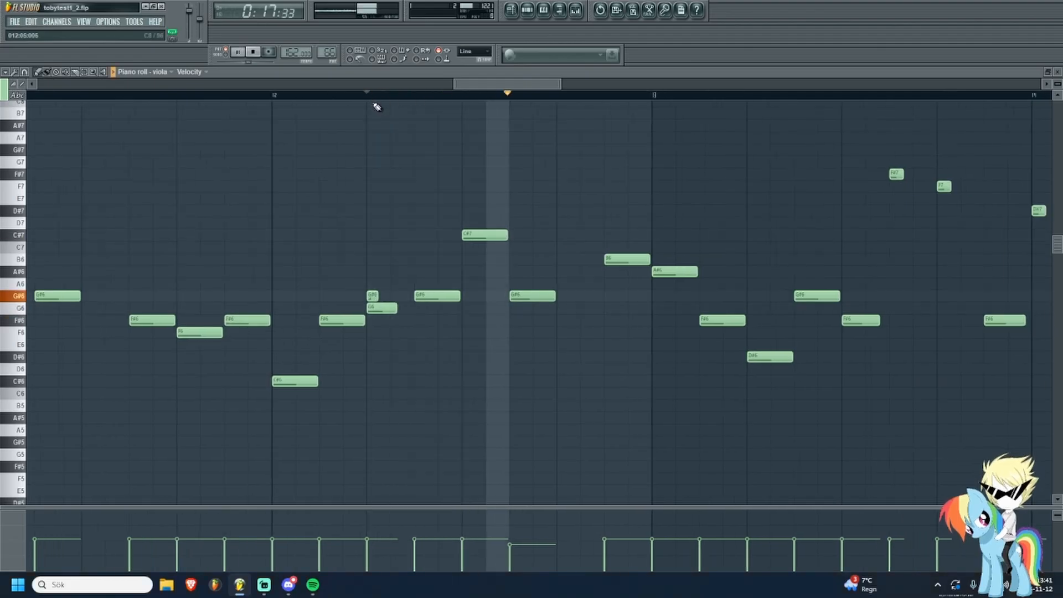
scroll(554, 233, down, 2)
key(space)
Play the viola melody from the D#6 in bar 13 towards the end of that bar.
scroll(657, 299, up, 3)
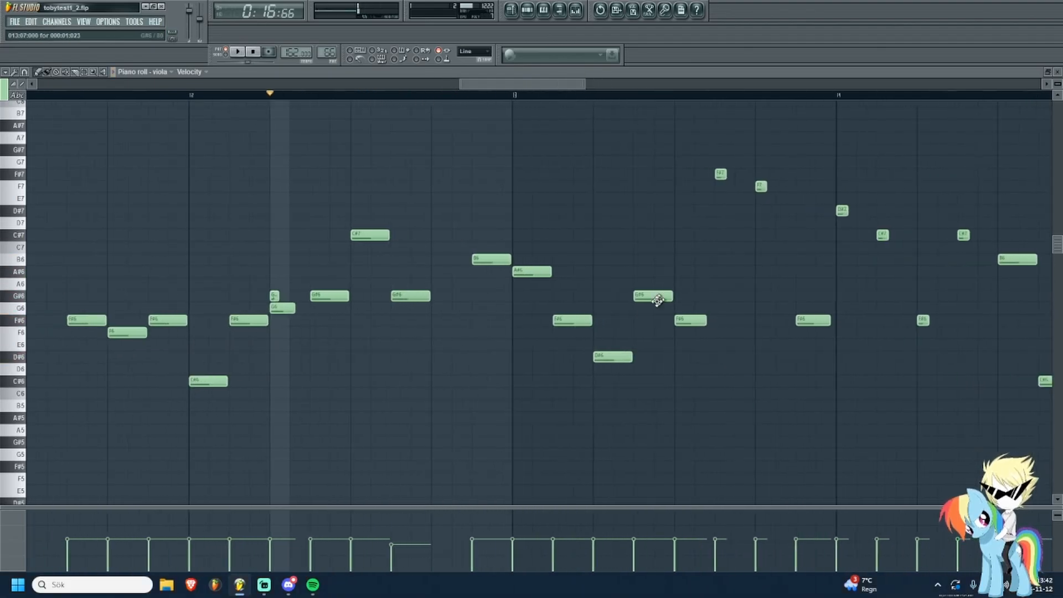
drag(565, 332, 481, 344)
scroll(470, 342, down, 2)
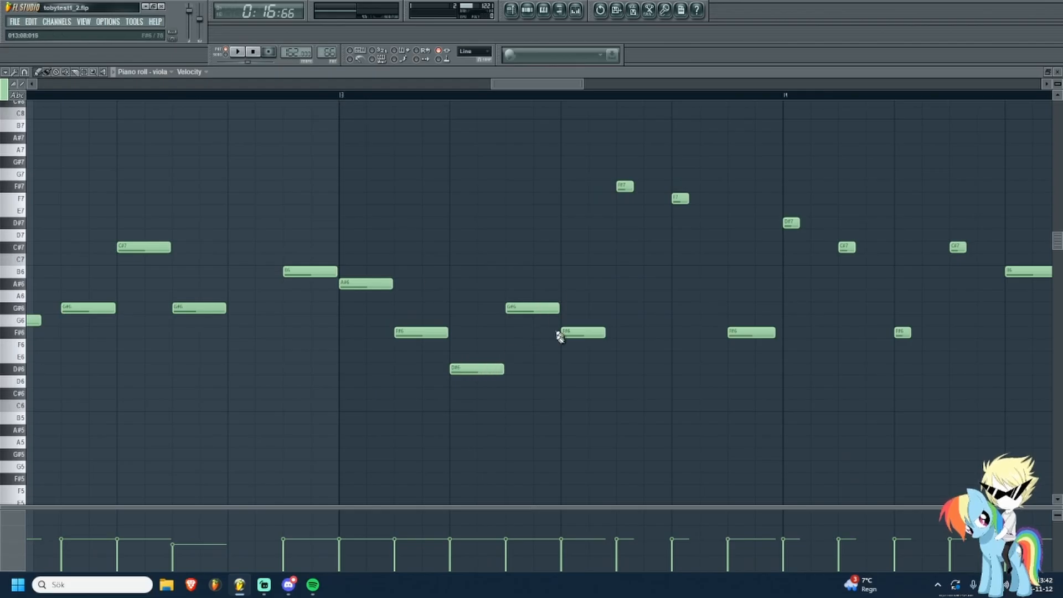
scroll(560, 337, up, 2)
drag(559, 360, 514, 357)
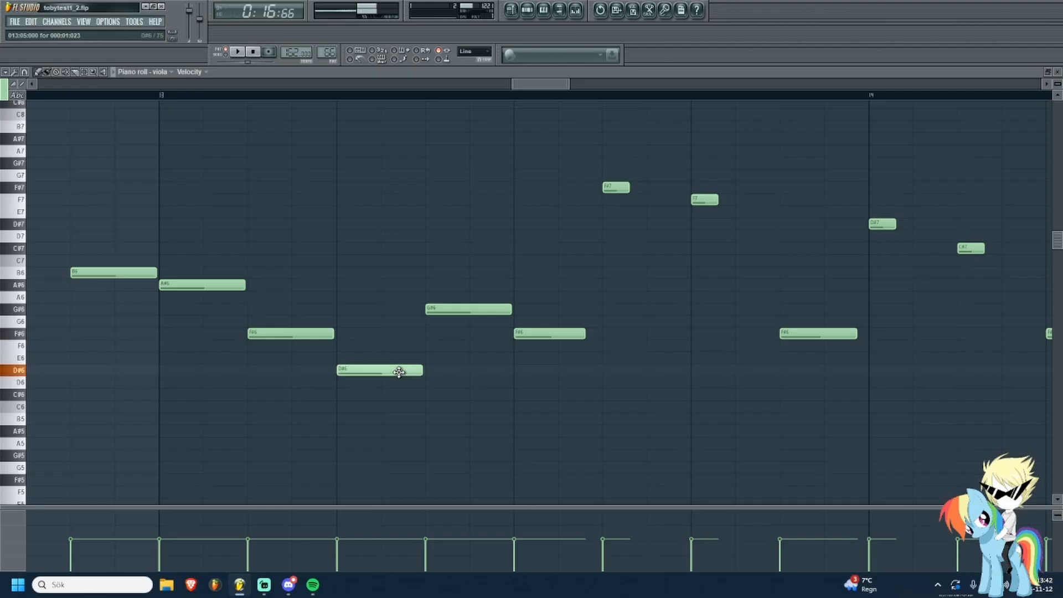
click(339, 96)
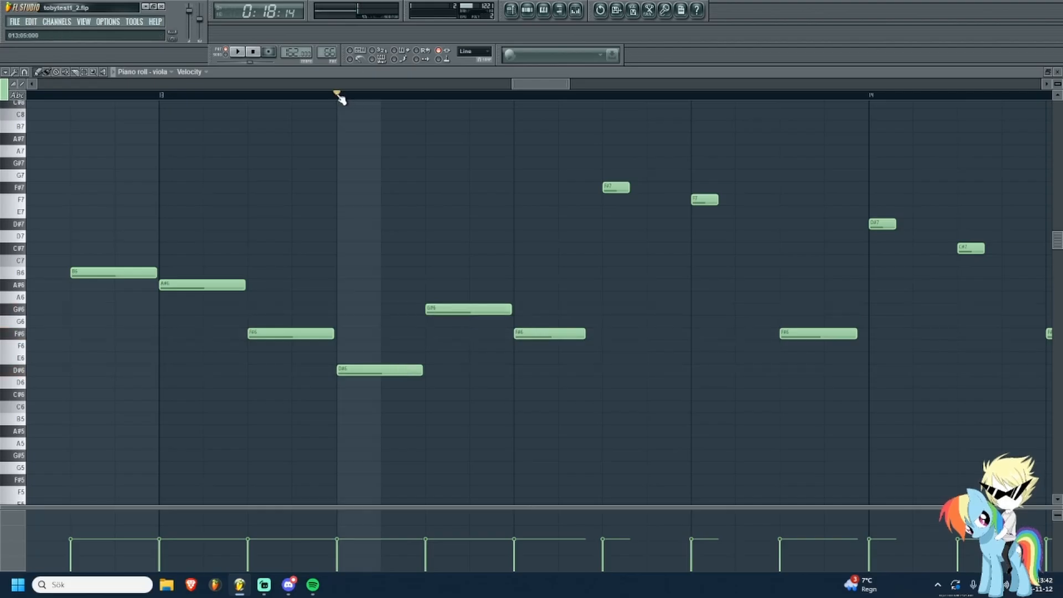
key(space)
key(space)
scroll(420, 174, down, 2)
key(space)
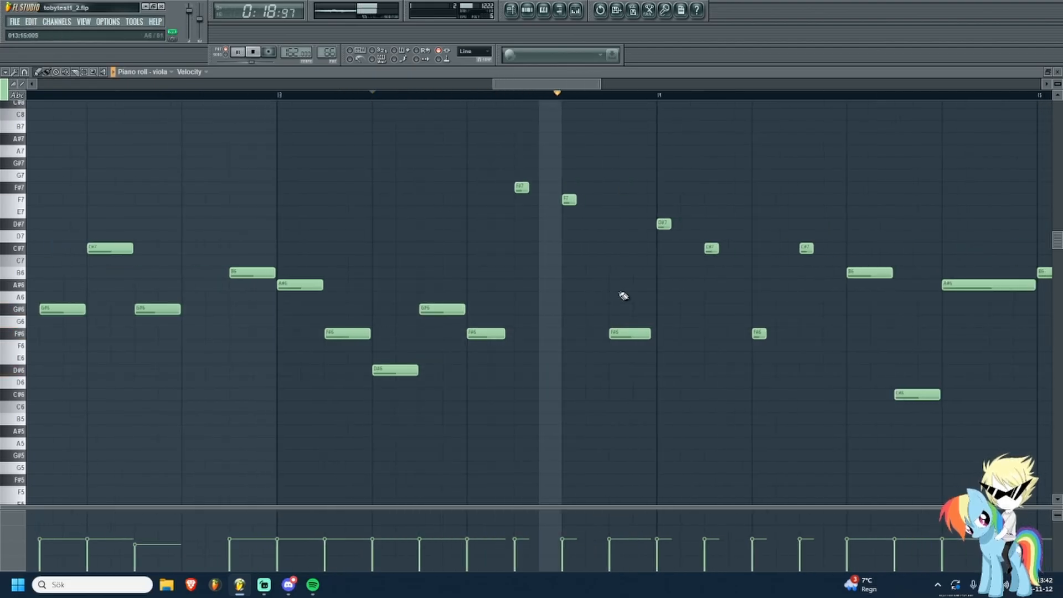
key(space)
Select the time range of viola notes from the F#6 midway through bar 13 to the middle of bar 14.
scroll(387, 202, up, 2)
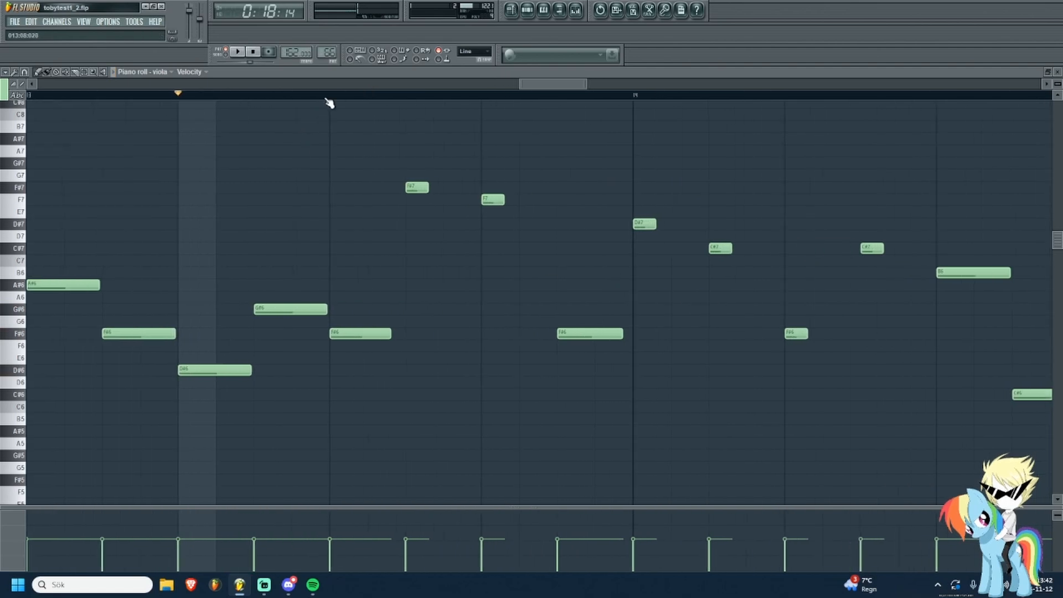
drag(326, 99, 892, 145)
scroll(492, 155, down, 2)
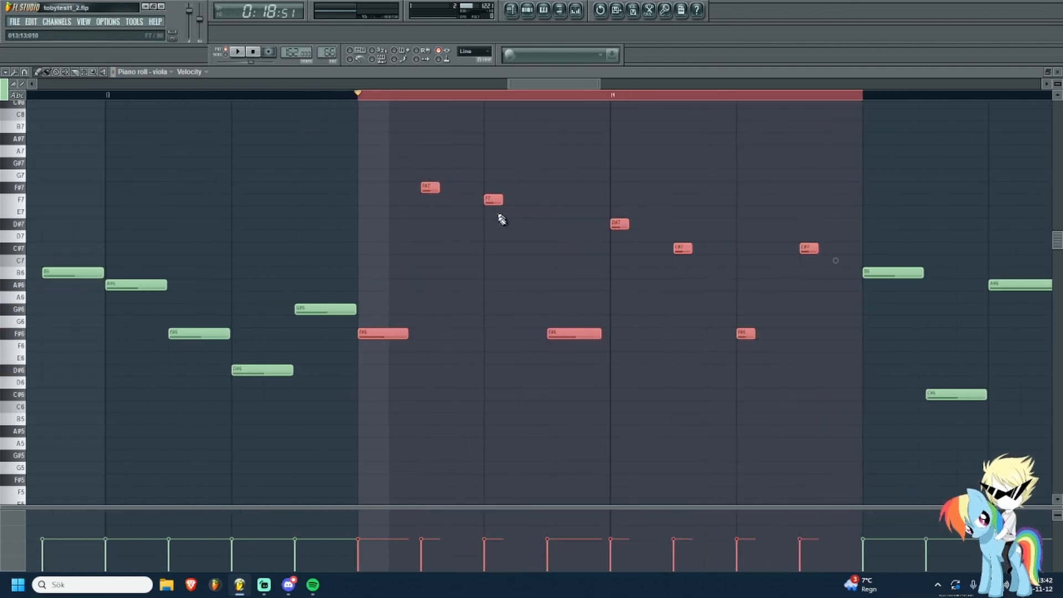
Play the selected viola passage from the middle of bar 13 into bar 14.
key(space)
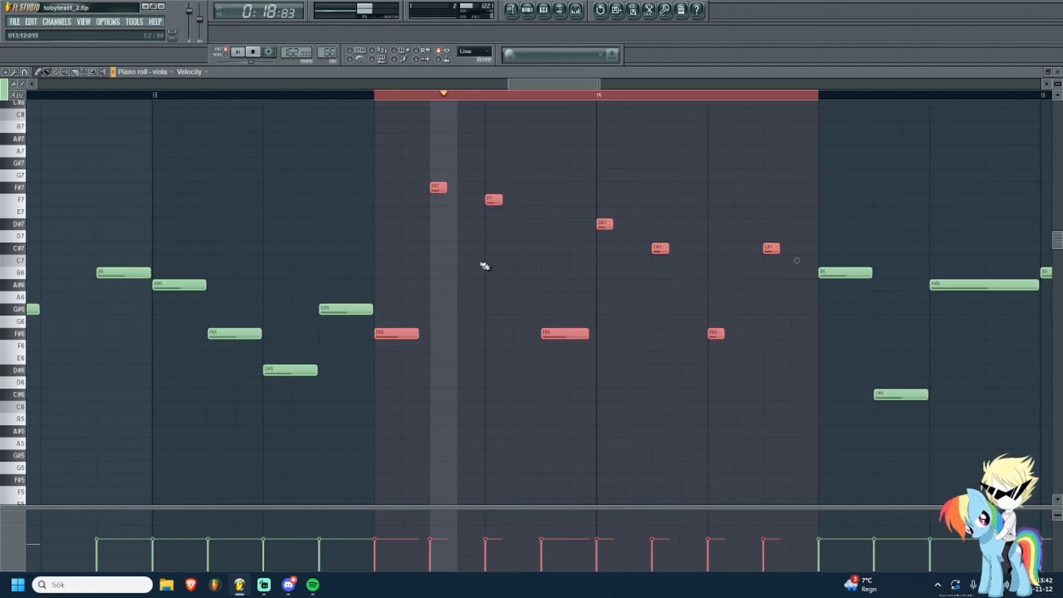
key(space)
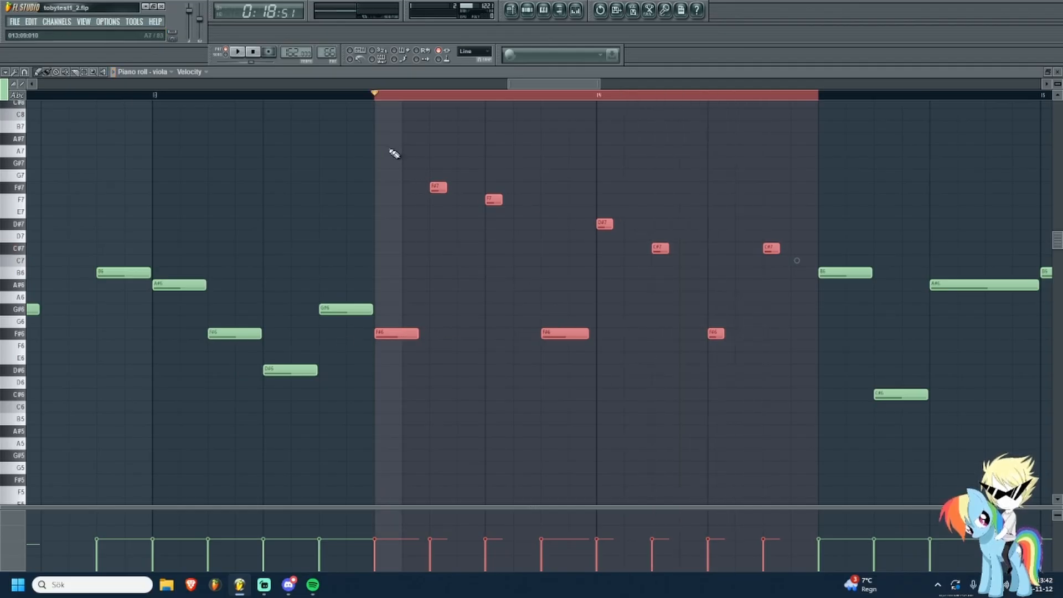
key(space)
drag(695, 318, 444, 304)
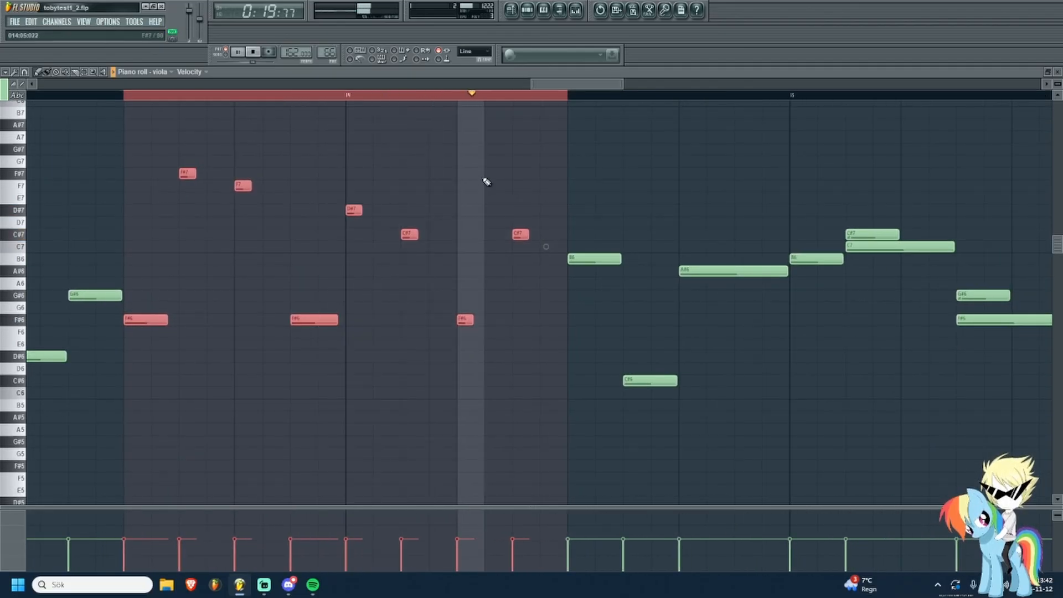
key(space)
Clear the time selection and play the viola melody twice from the F#6 midway through bar 13 towards the end of bar 14.
ctrl+click(559, 96)
drag(246, 96, 123, 96)
key(space)
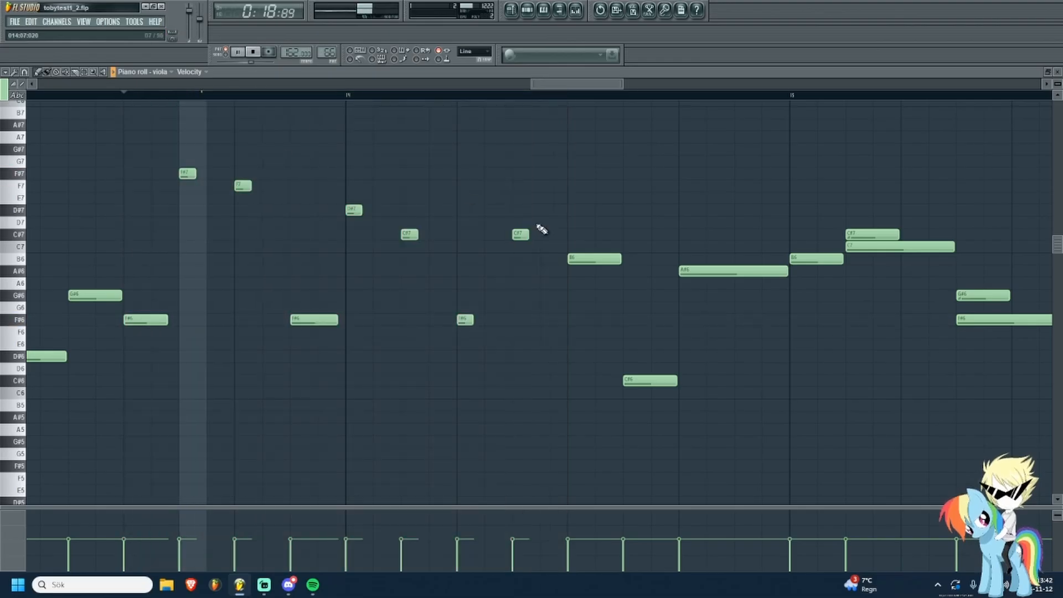
key(space)
drag(640, 232, 520, 269)
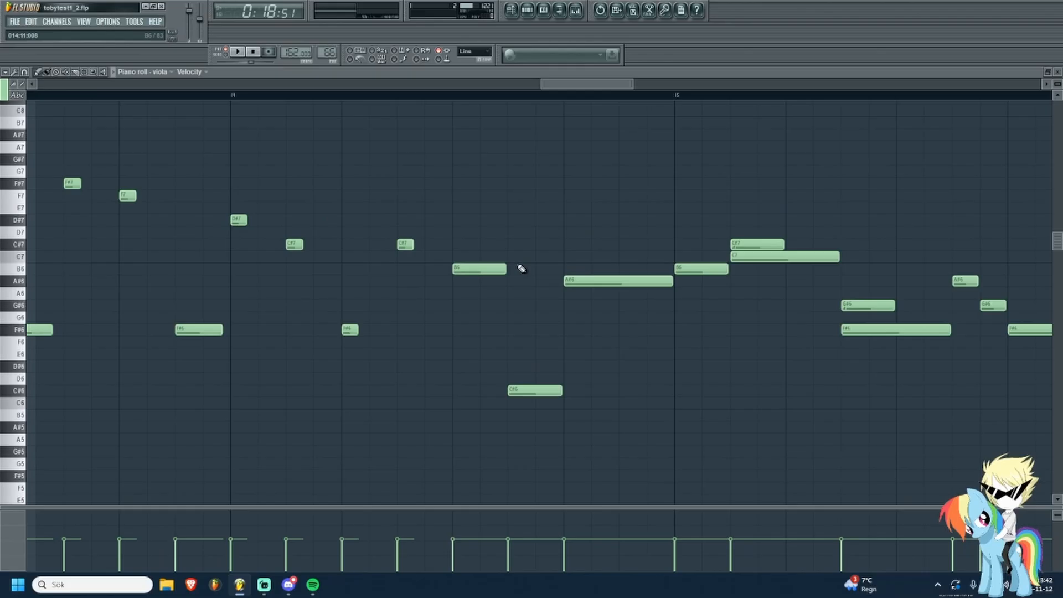
key(space)
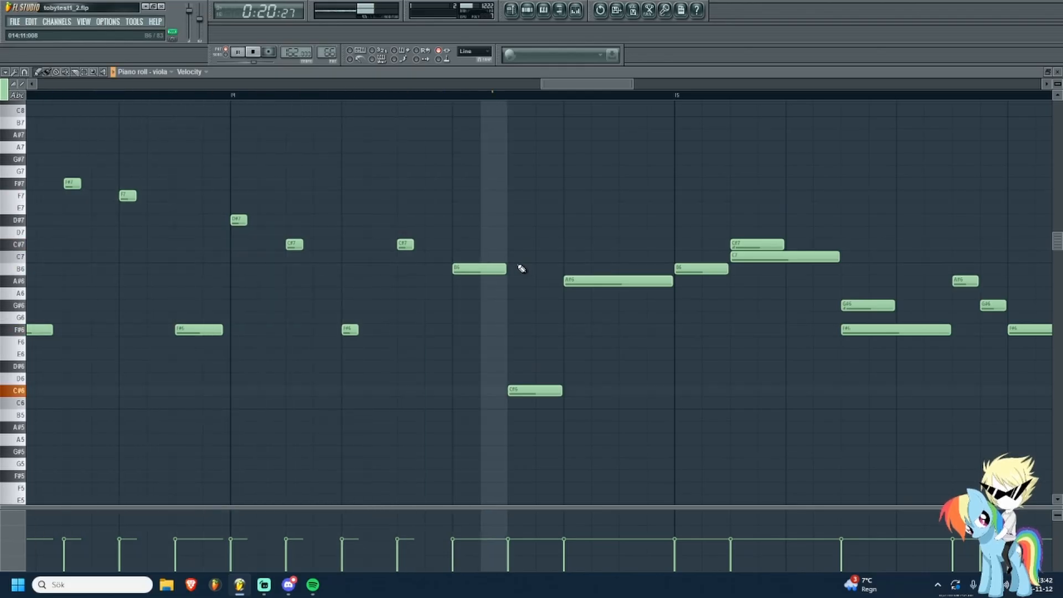
key(space)
Play the viola melody from the long A#6 late in bar 14 through bar 15.
scroll(516, 268, down, 3)
scroll(653, 233, up, 4)
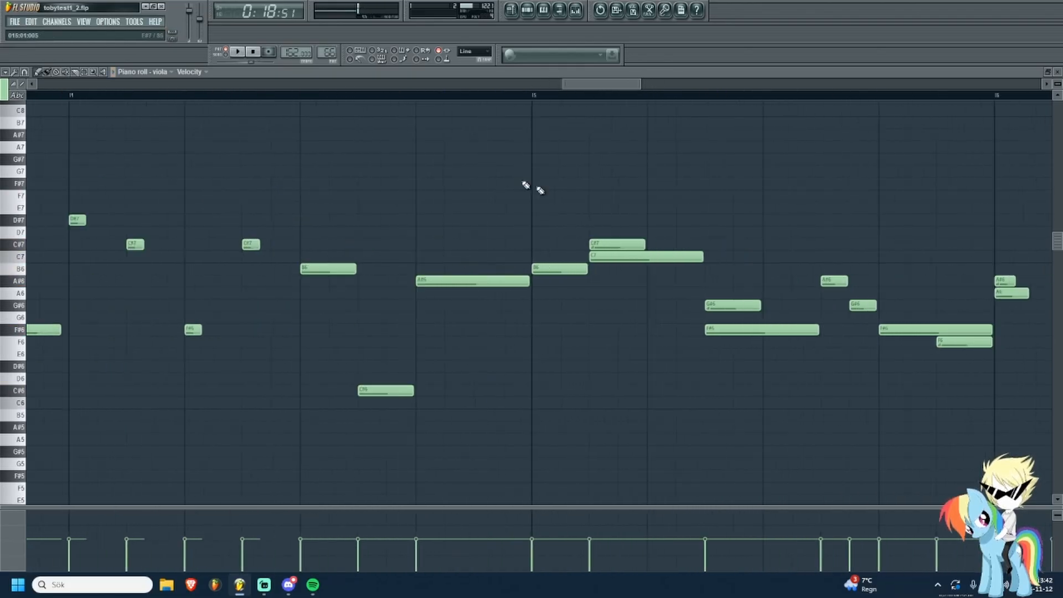
key(space)
scroll(723, 261, down, 3)
scroll(702, 268, up, 3)
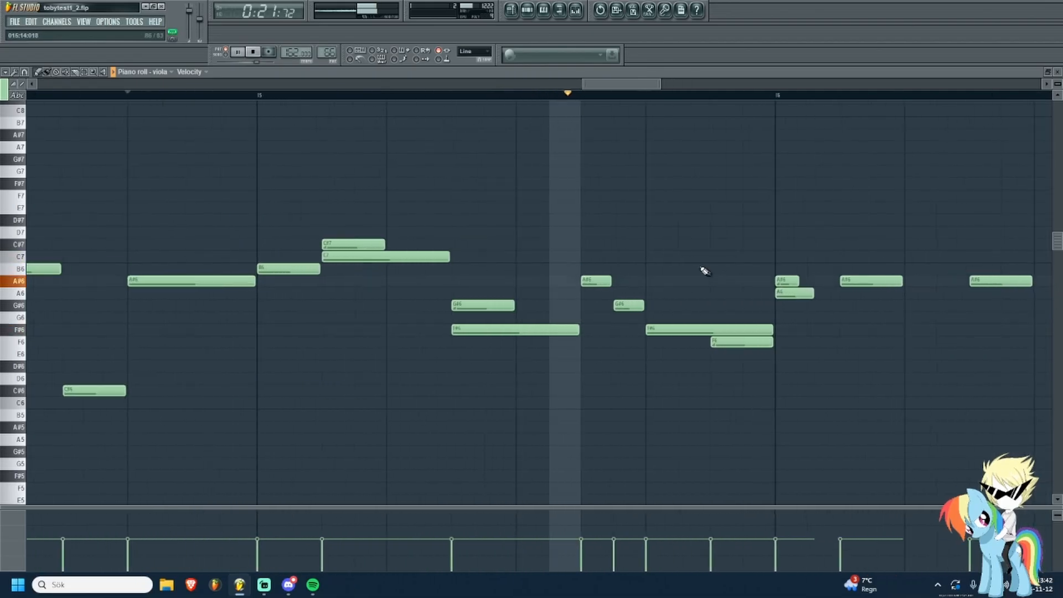
scroll(630, 255, down, 5)
drag(391, 166, 582, 357)
click(568, 353)
right_click(568, 352)
scroll(541, 339, up, 3)
Replay the viola melody from the long A#6 late in bar 14 on into bar 16.
key(space)
scroll(582, 321, down, 4)
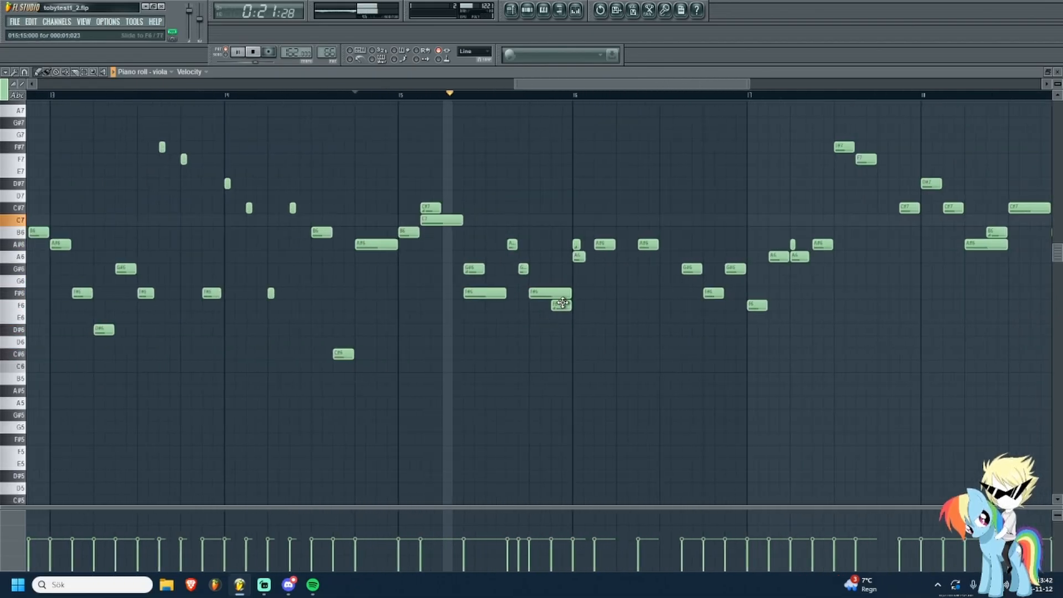
scroll(626, 305, down, 1)
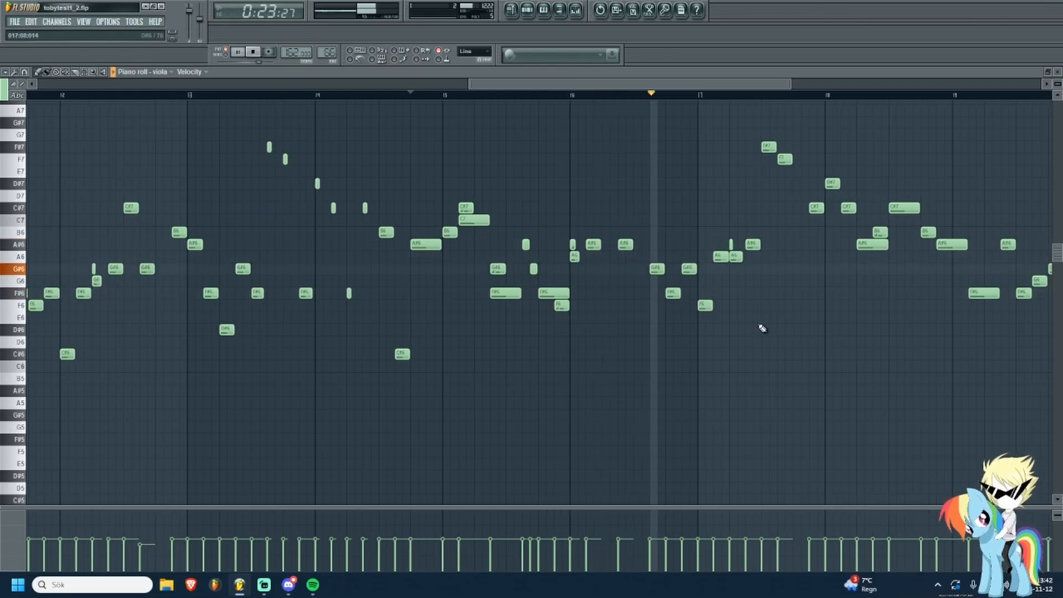
scroll(747, 322, up, 3)
scroll(667, 292, down, 5)
key(space)
scroll(310, 191, up, 5)
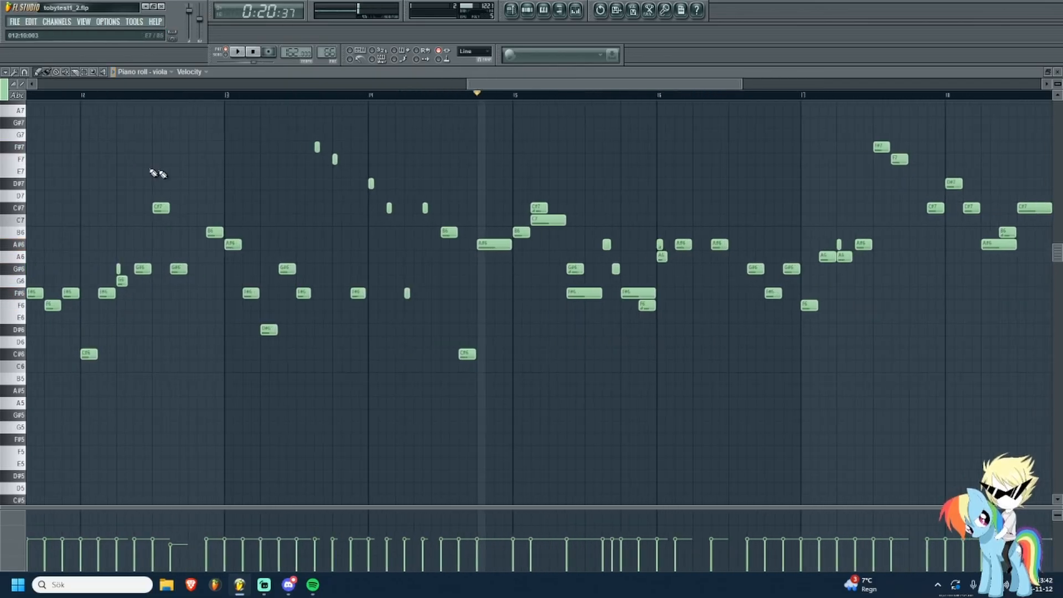
Play the viola melody from the start of bar 16 until the descending notes late in bar 20.
scroll(179, 122, down, 5)
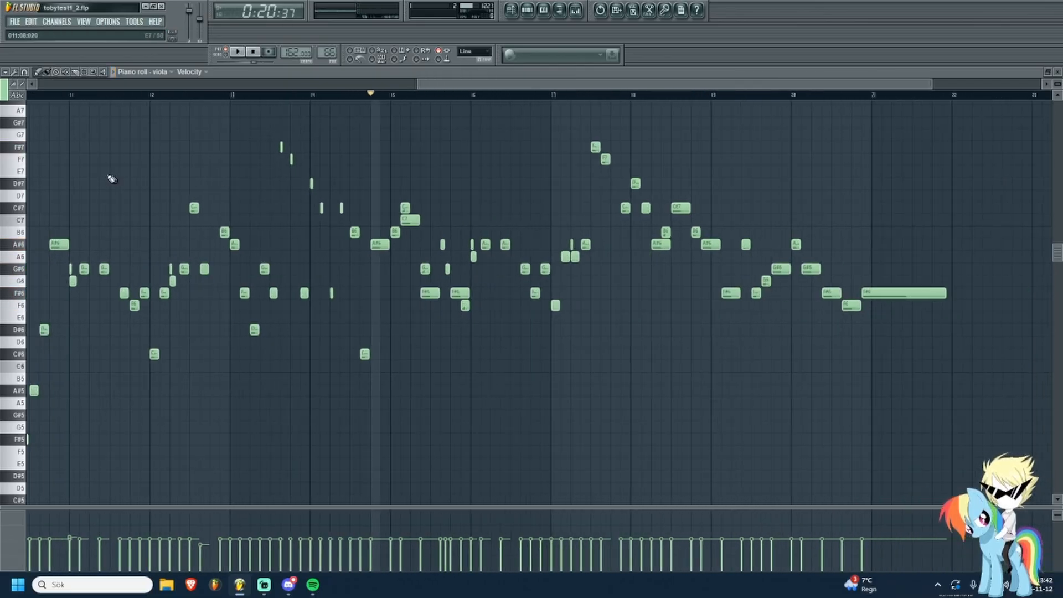
drag(109, 178, 200, 166)
scroll(200, 157, up, 3)
click(184, 96)
key(space)
drag(330, 187, 230, 178)
scroll(231, 178, down, 1)
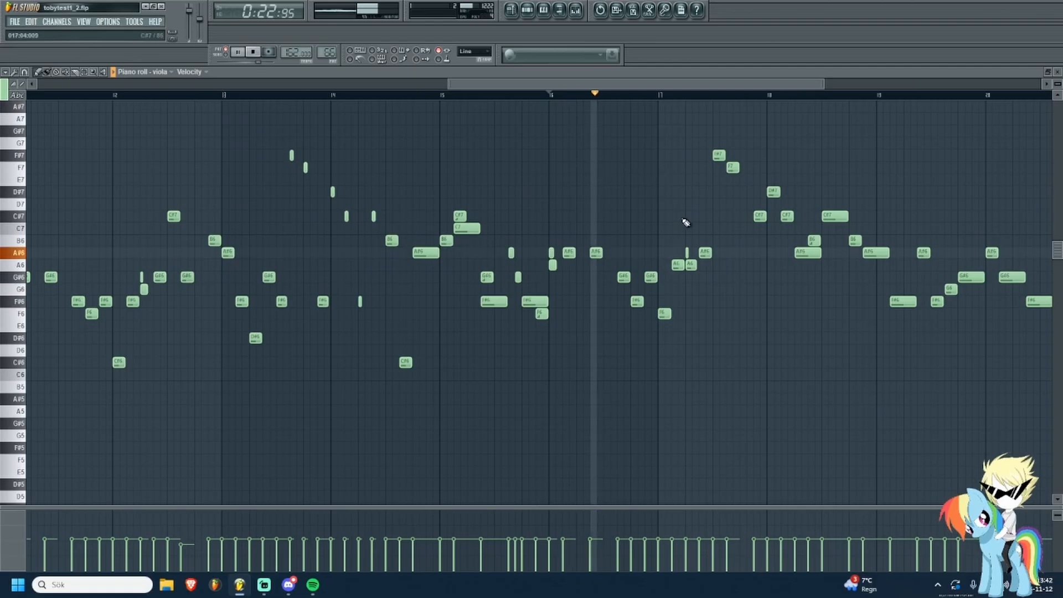
scroll(794, 340, up, 2)
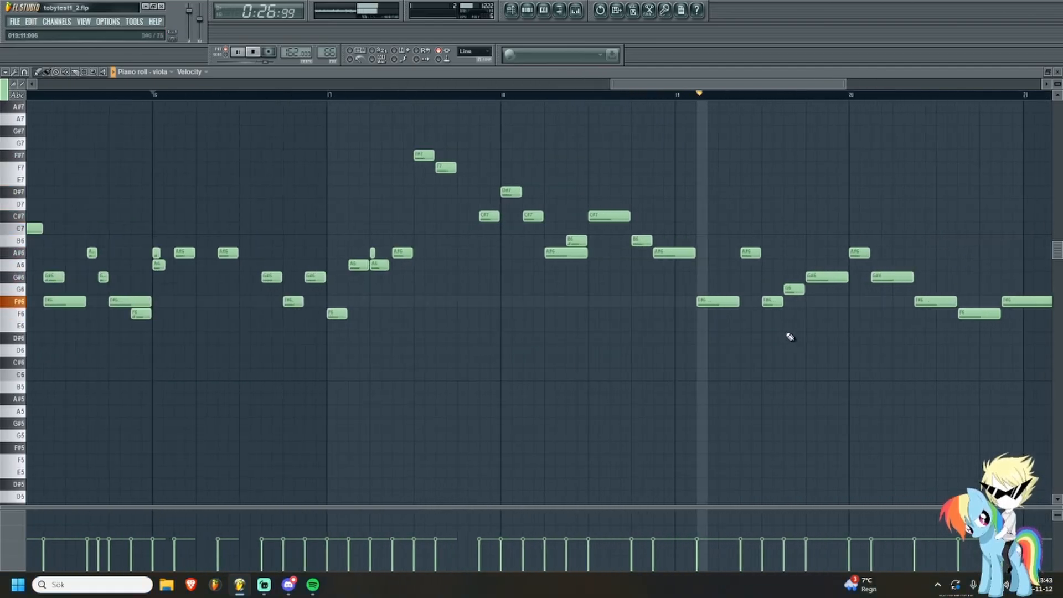
scroll(748, 337, down, 2)
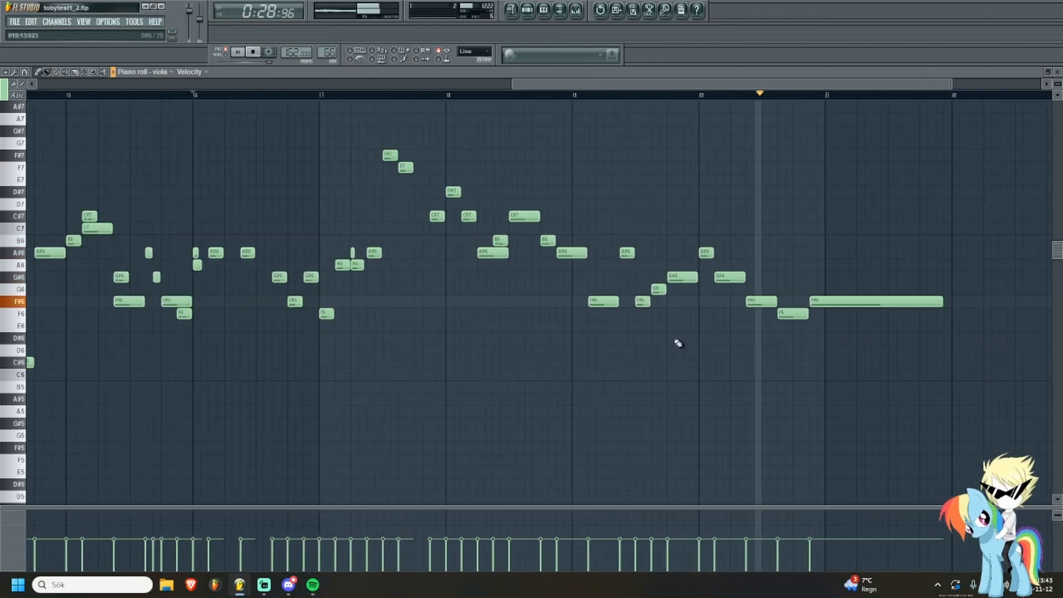
key(space)
Play the viola melody from the long A#6 in bar 18 and again from the long C#7 in that bar.
scroll(566, 191, up, 3)
click(510, 98)
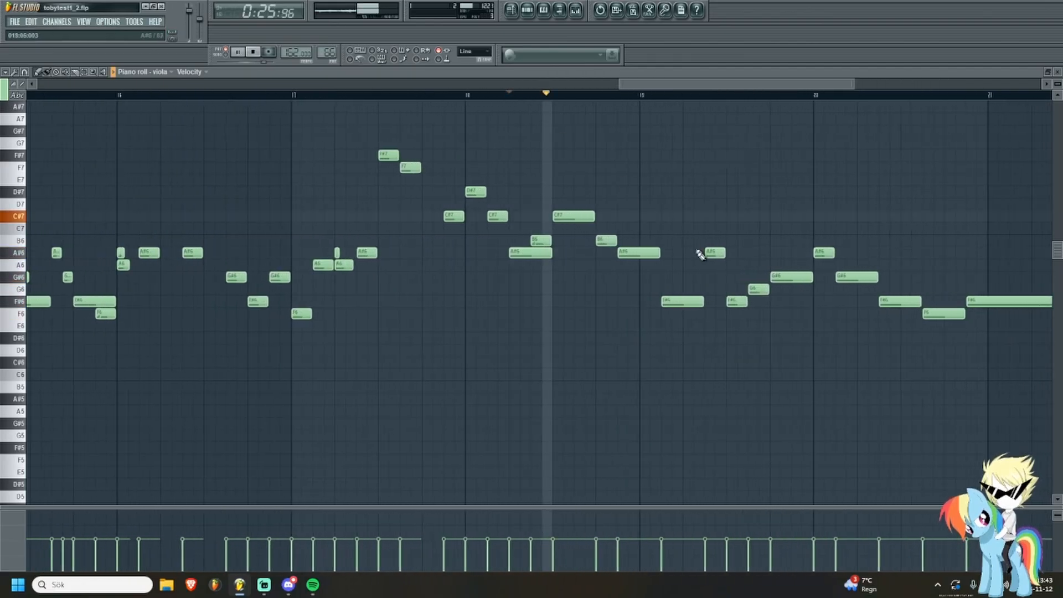
scroll(700, 254, up, 3)
key(space)
key(space)
drag(710, 270, 491, 199)
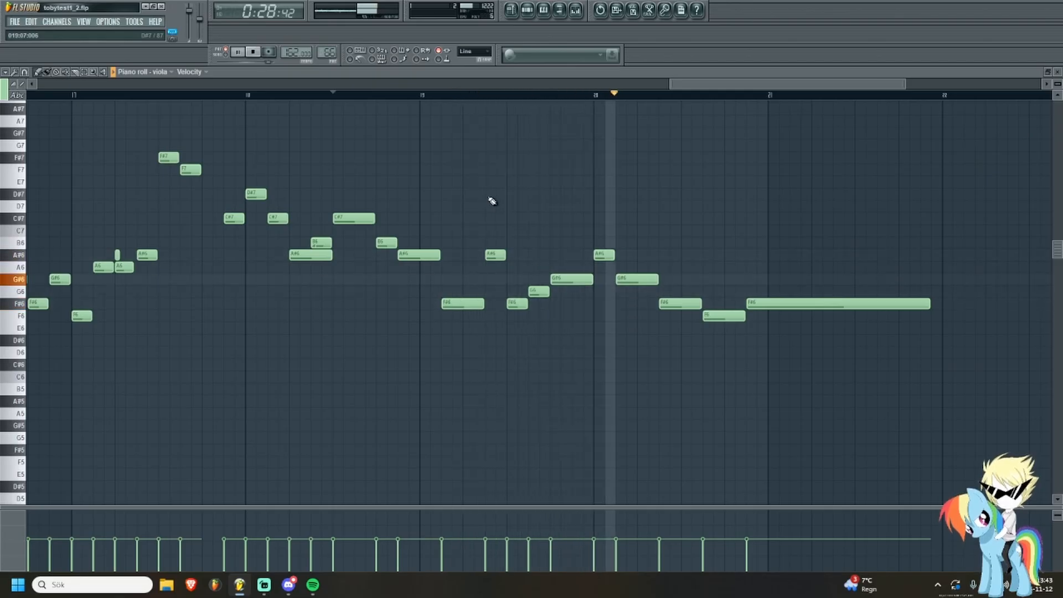
scroll(456, 221, up, 1)
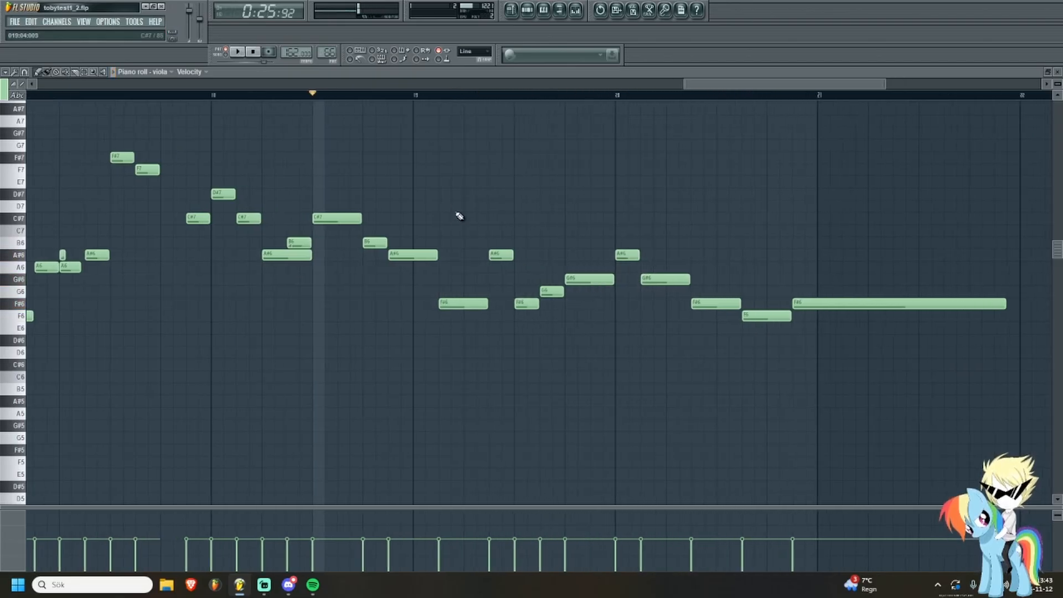
Select the time range of viola notes from the long C#7 in bar 18 up to the A#6 in bar 19 and play it.
drag(314, 98, 490, 109)
scroll(498, 121, up, 2)
key(space)
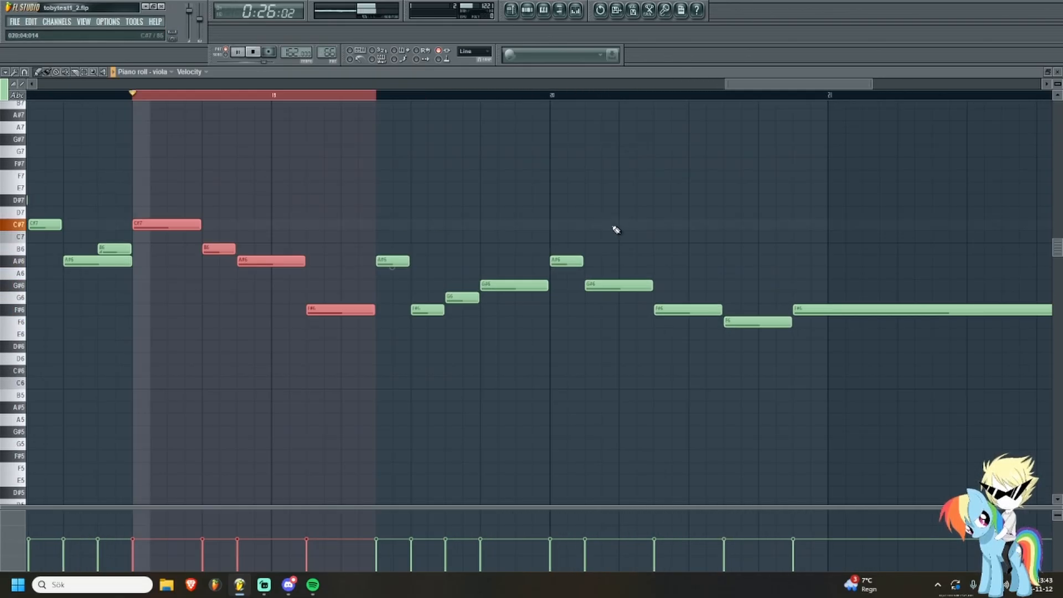
click(482, 96)
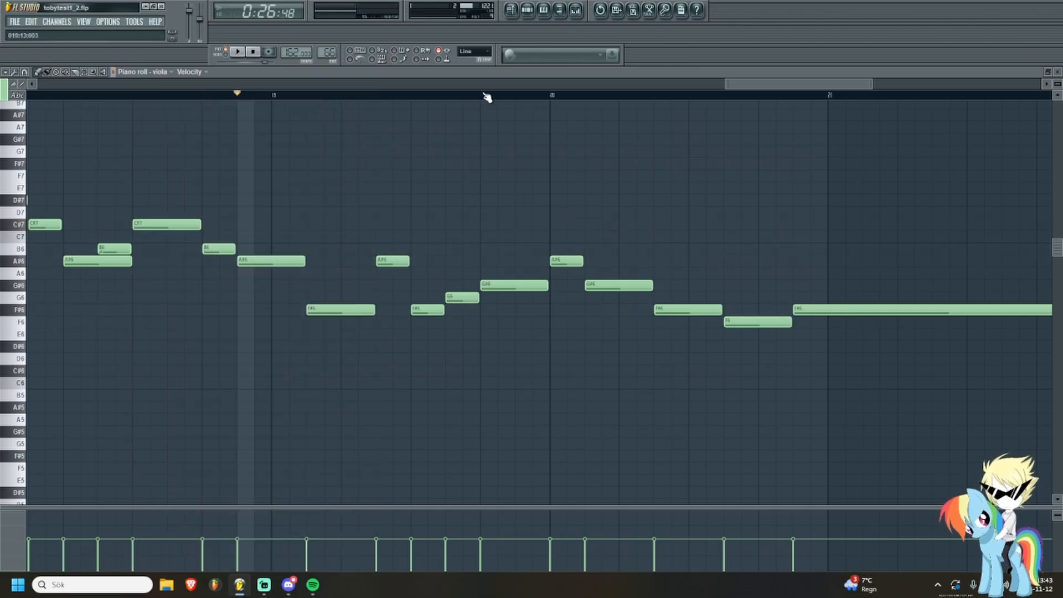
key(space)
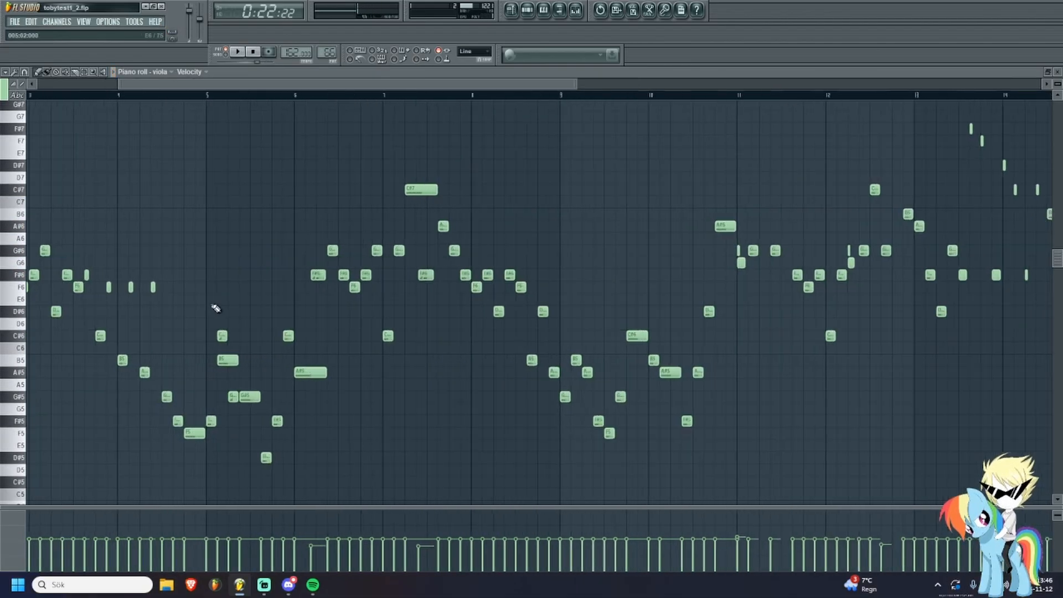
Examine the rising and falling contour of the viola melody across bars 1 to 12.
drag(216, 308, 482, 325)
scroll(479, 321, down, 2)
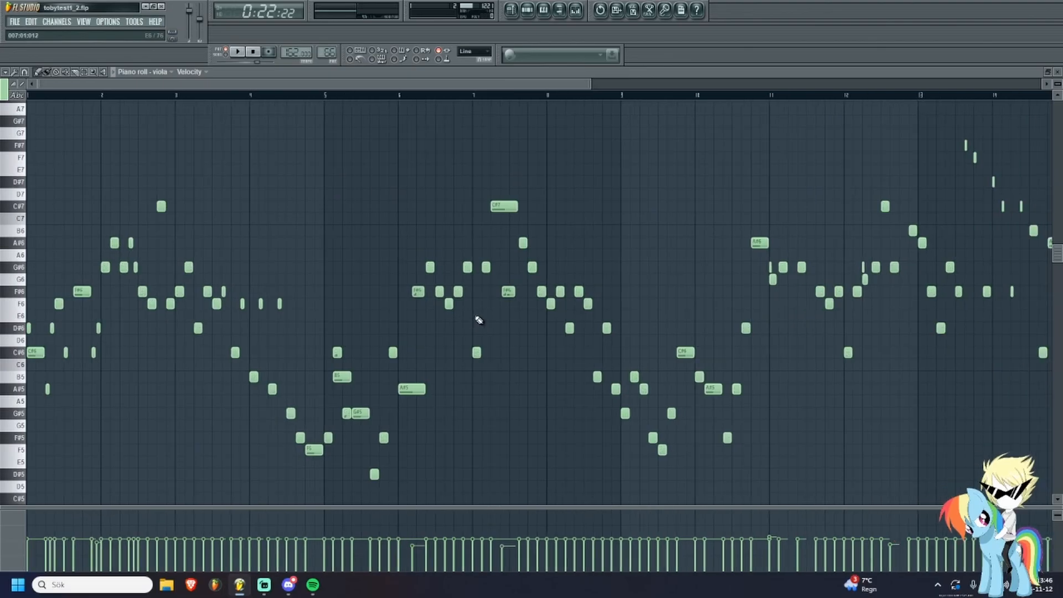
scroll(480, 321, up, 3)
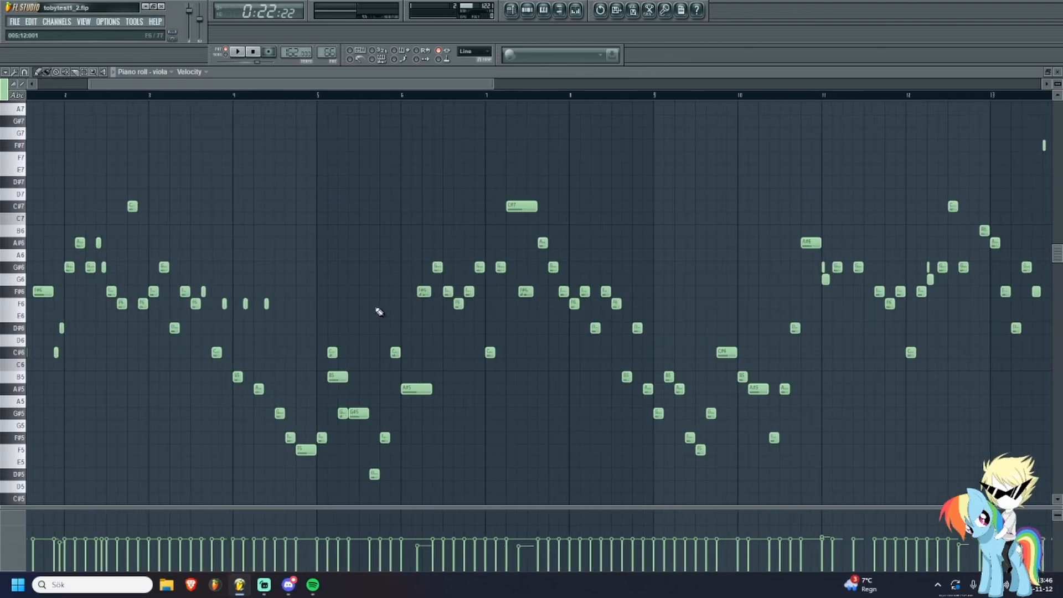
scroll(422, 297, down, 4)
scroll(406, 289, up, 4)
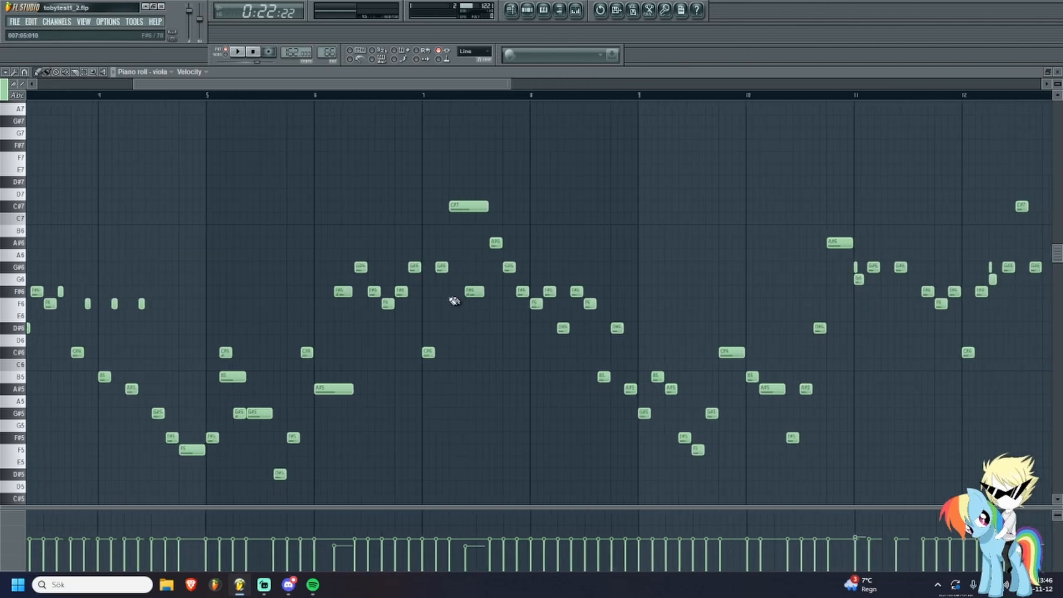
scroll(313, 303, down, 2)
scroll(294, 296, down, 1)
scroll(413, 275, up, 3)
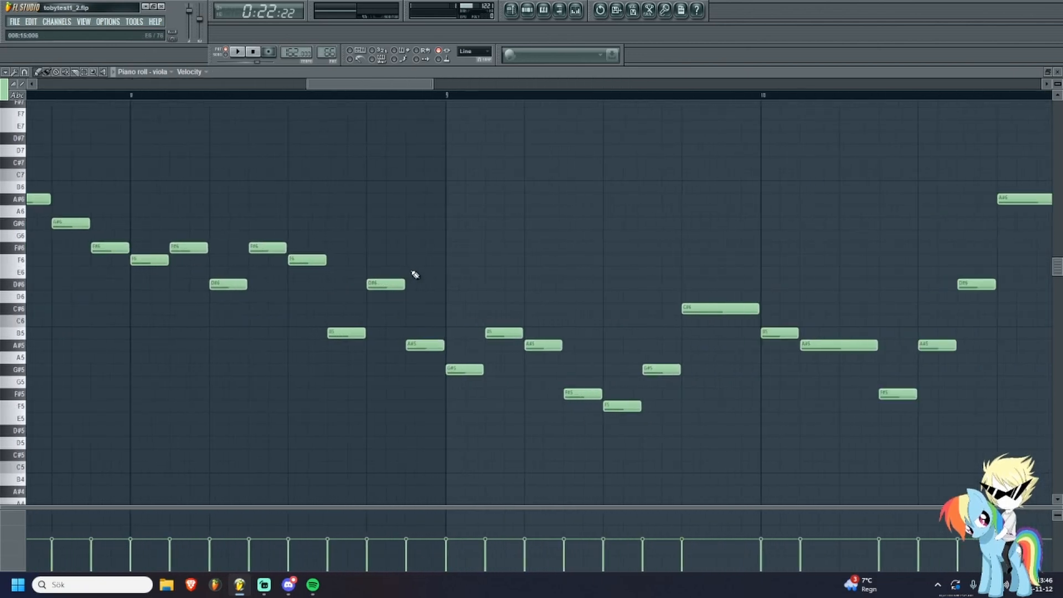
Highlight the time range of viola notes from early bar 8 to late bar 9, and set the playback position at the B5 in bar 8.
scroll(361, 320, down, 2)
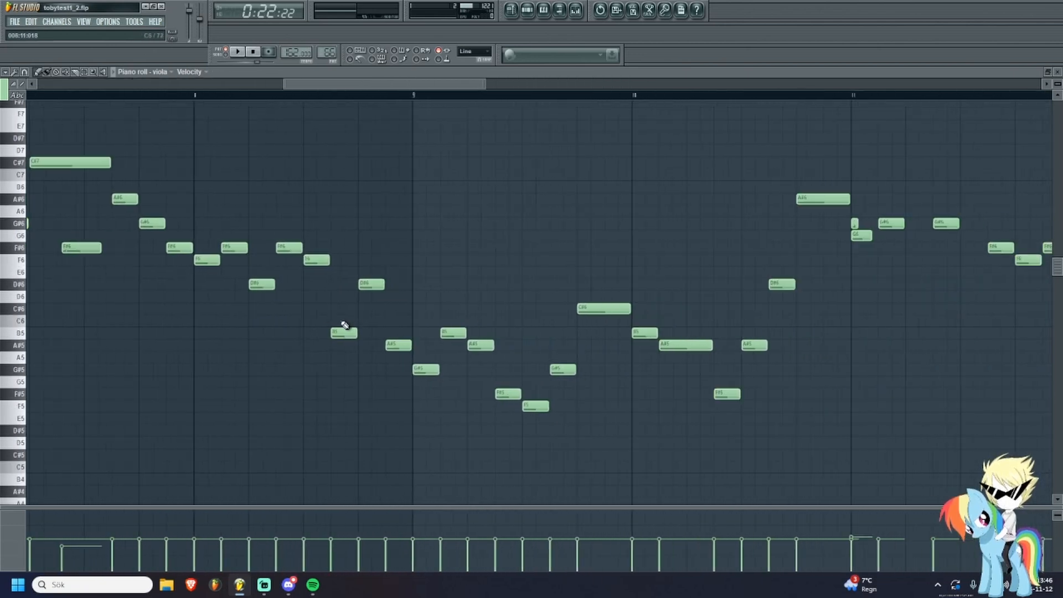
scroll(354, 323, up, 2)
scroll(720, 333, up, 2)
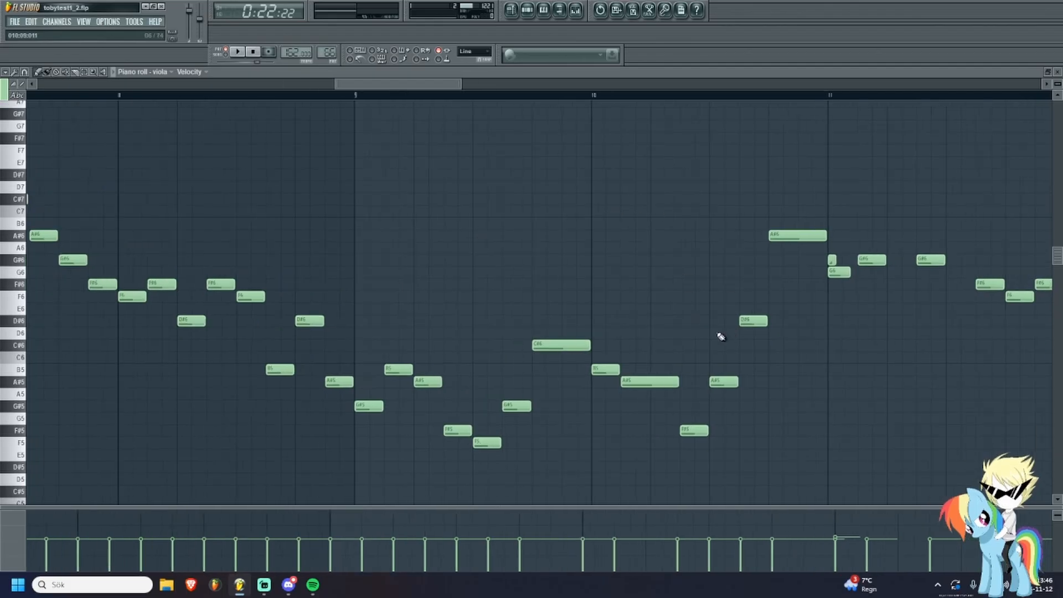
scroll(309, 383, down, 2)
drag(437, 97, 149, 129)
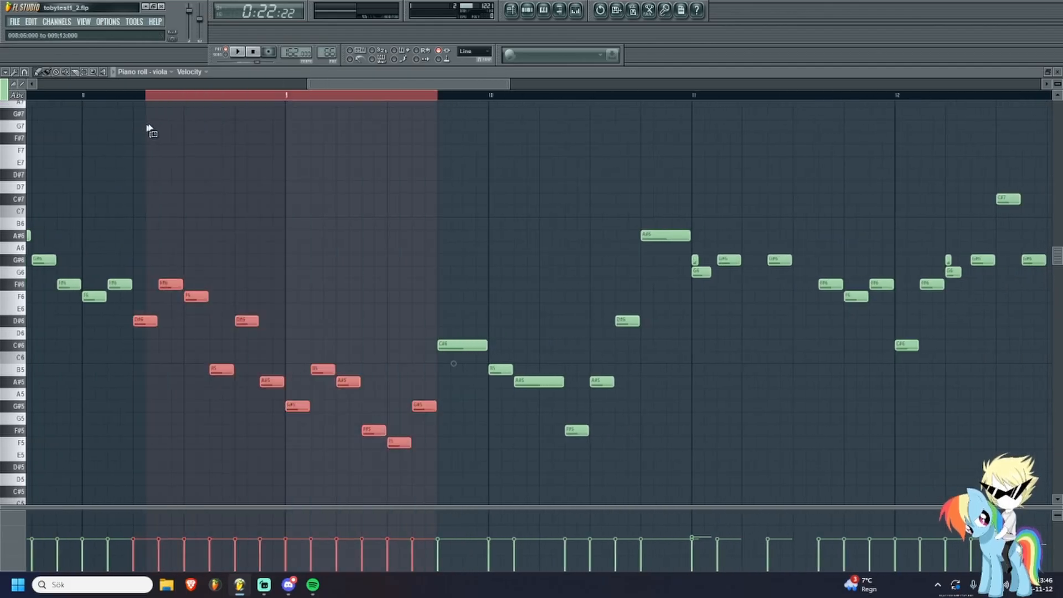
click(210, 97)
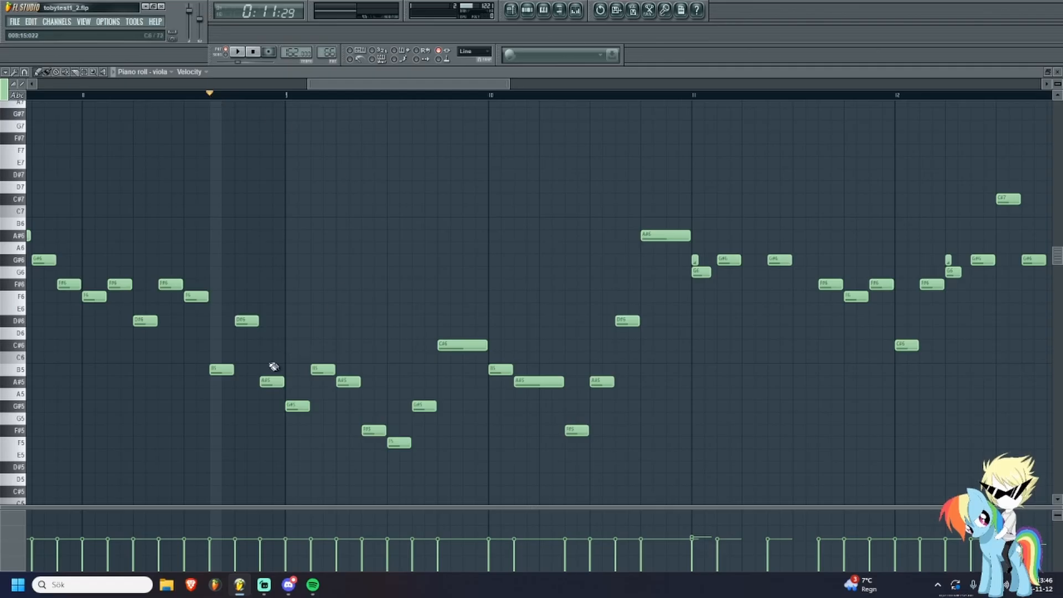
Try B5 as the last note of bar 8, A#5 as the first of bar 9 and F#5 before the long C#6, and play the result.
scroll(273, 366, up, 3)
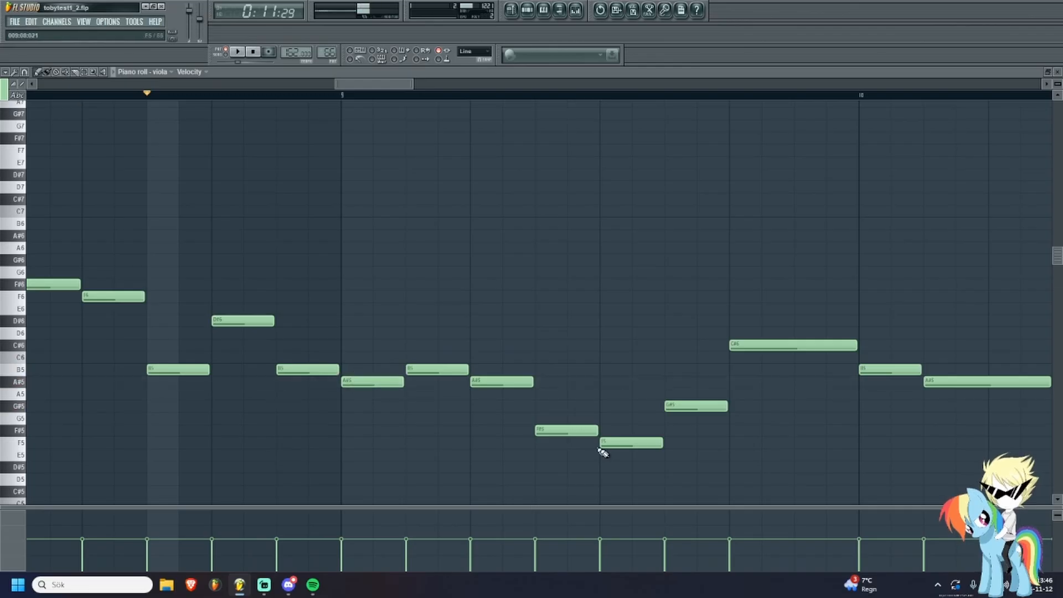
drag(666, 408, 671, 429)
key(space)
scroll(544, 411, down, 3)
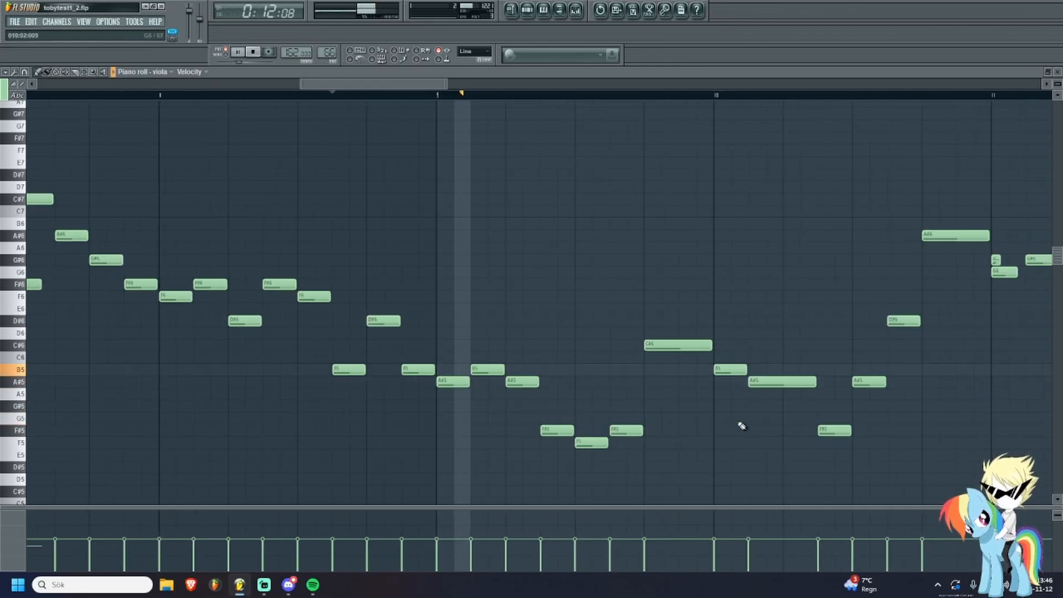
key(space)
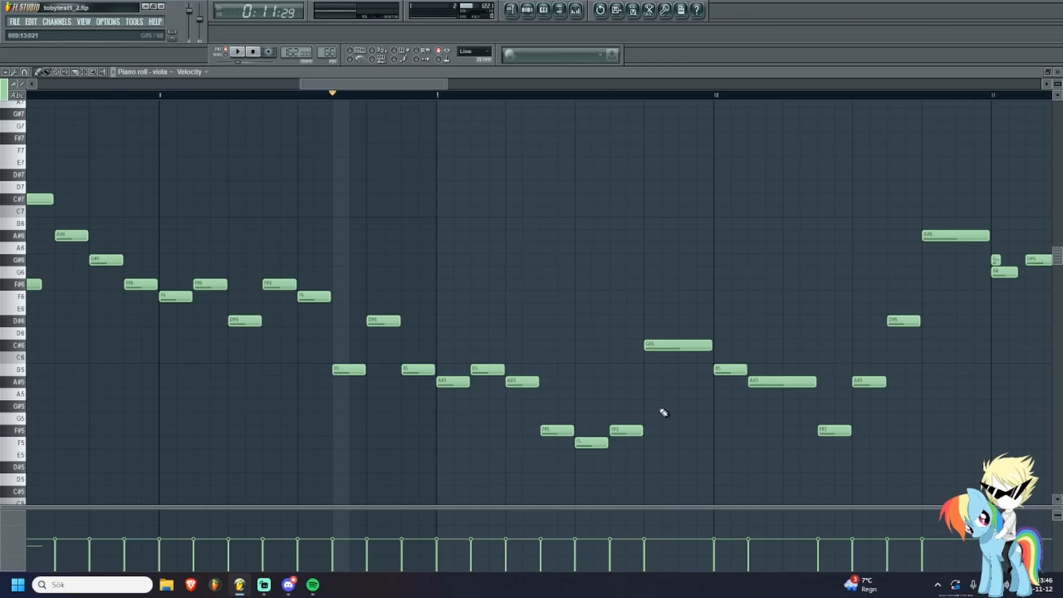
Undo the three trial pitch changes to the viola notes in bars 8 and 9.
key(ctrl+z)
key(ctrl+z)
key(ctrl+z)
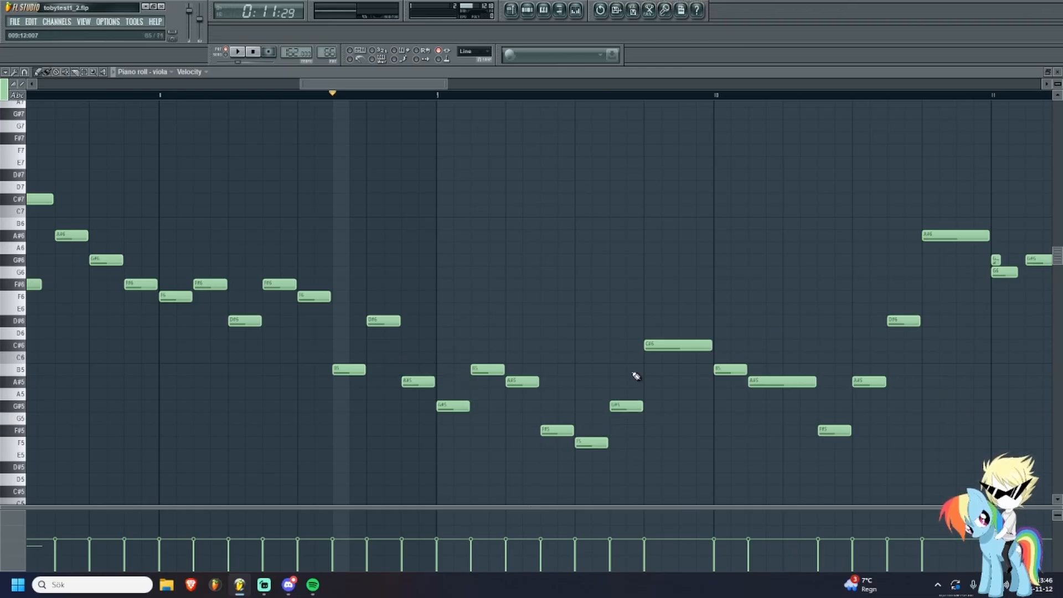
Play the viola melody from the B5 late in bar 8 into bar 9 and examine the surrounding notes in bars 7 to 11.
scroll(595, 368, down, 1)
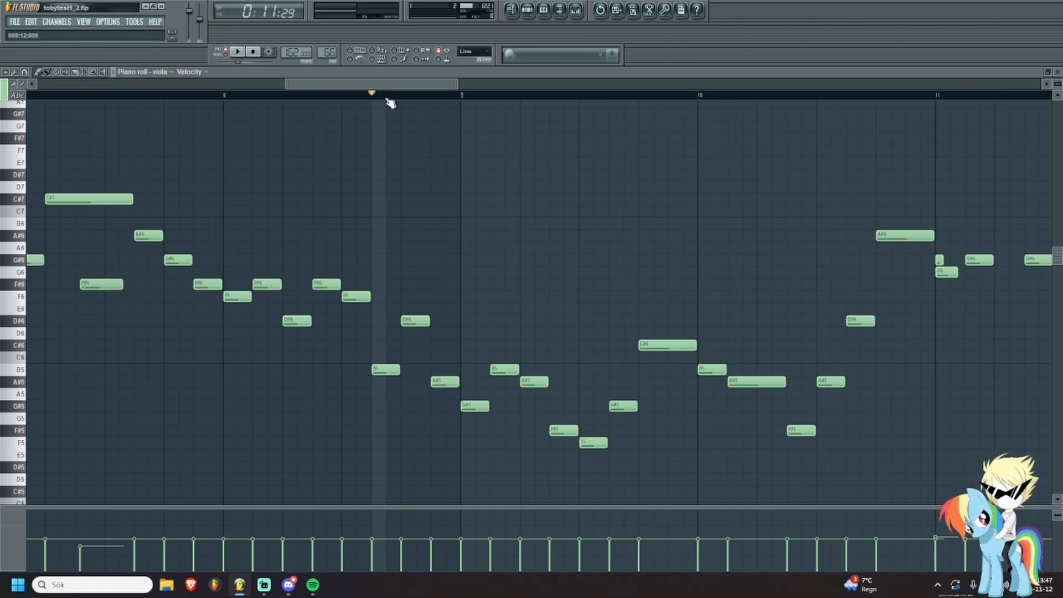
mouse_move(386, 99)
mouse_down()
mouse_move(649, 110)
mouse_move(633, 99)
mouse_move(409, 89)
mouse_move(373, 101)
mouse_up()
key(space)
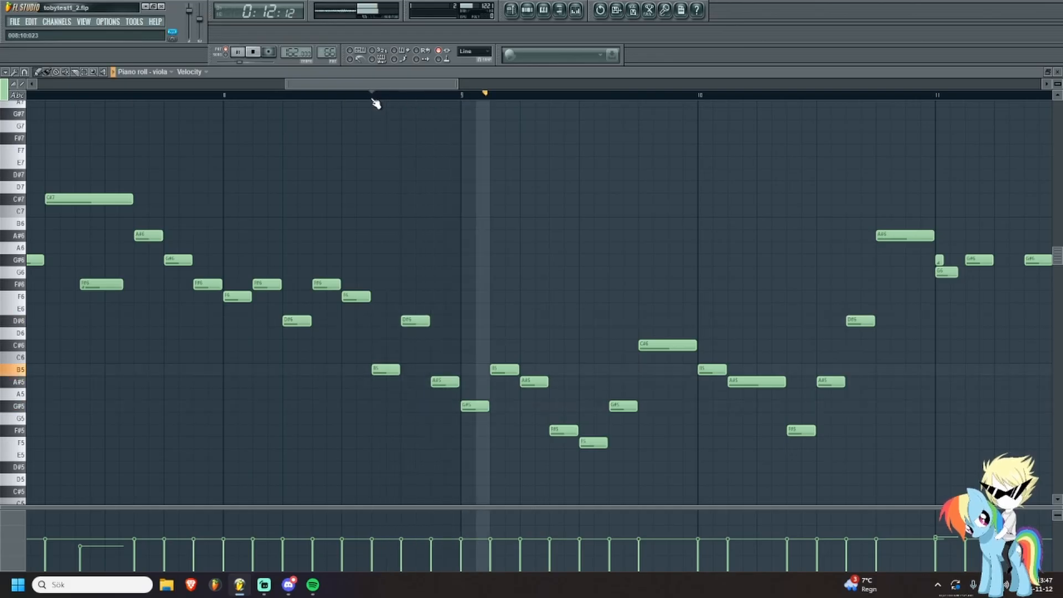
key(space)
scroll(493, 343, up, 2)
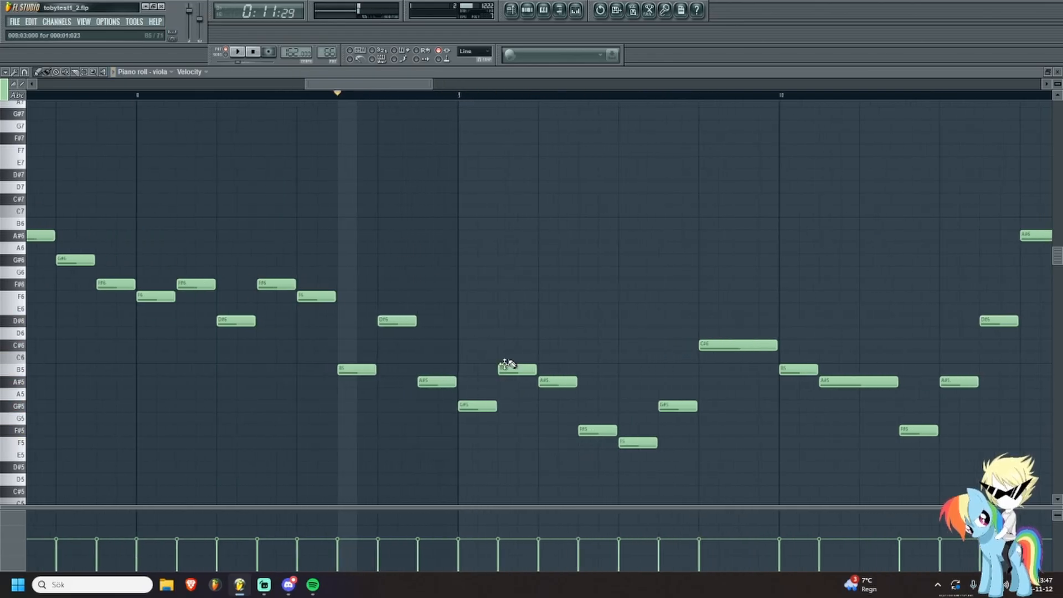
scroll(517, 334, down, 1)
scroll(514, 333, down, 1)
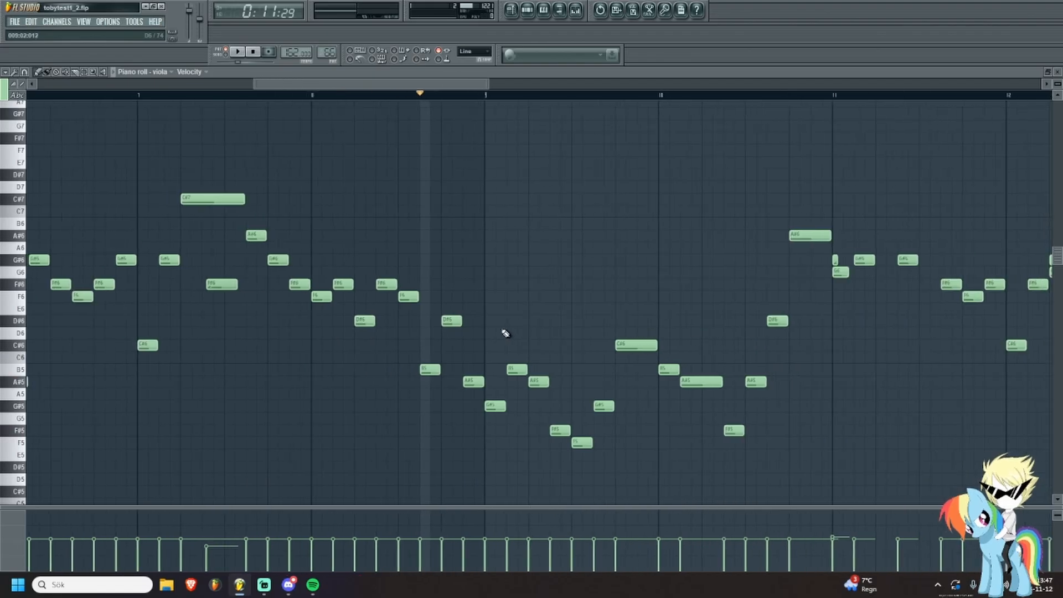
scroll(570, 419, down, 1)
scroll(486, 391, up, 3)
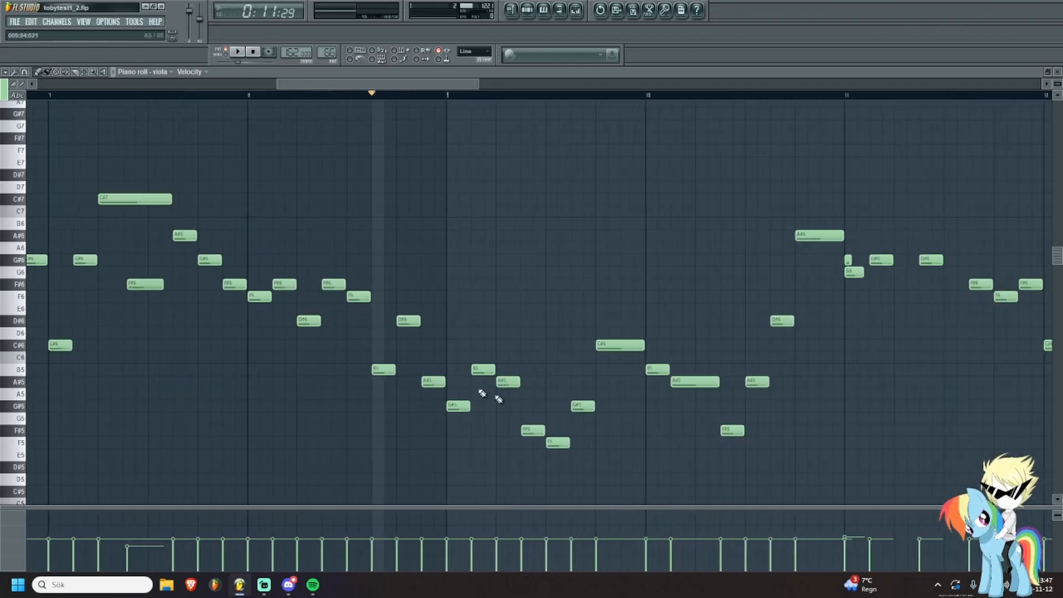
Try B5 as the last viola note of bar 8, A#5 to open bar 9 and F#5 before the long C#6, and play it.
drag(426, 376, 425, 364)
drag(446, 406, 446, 381)
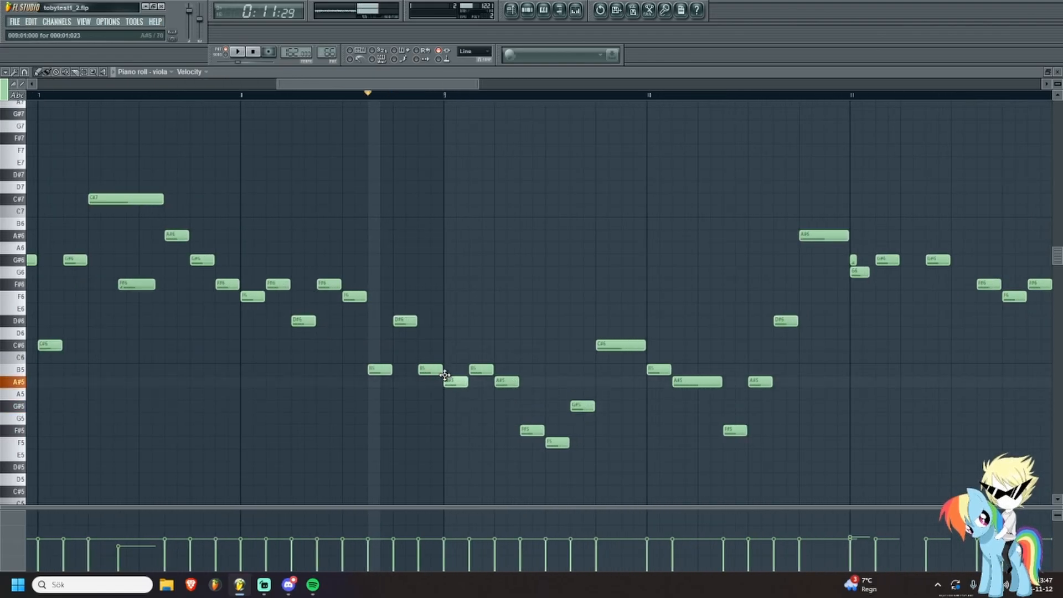
drag(579, 411, 579, 436)
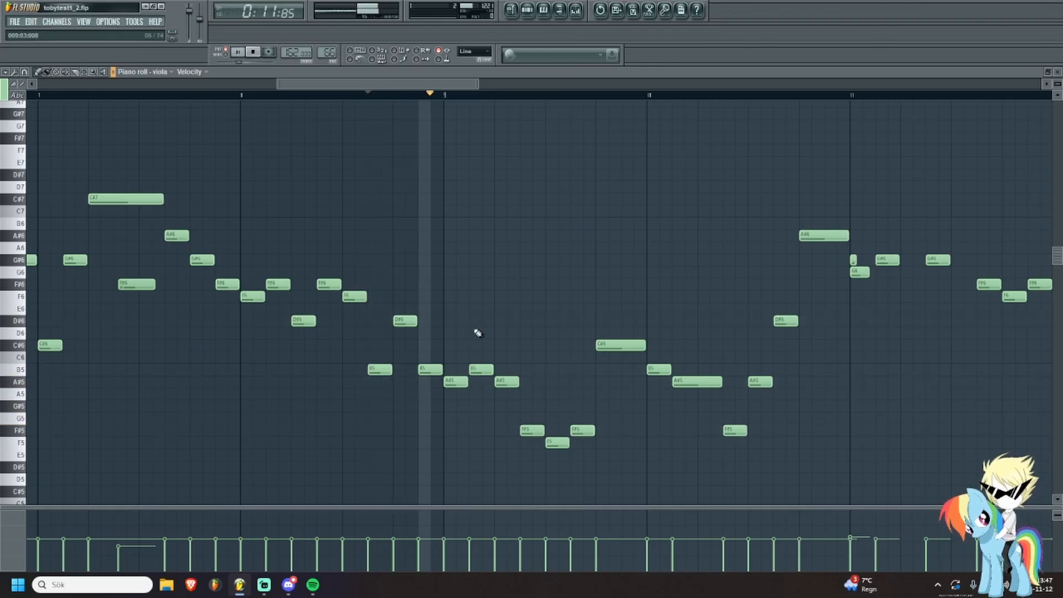
key(space)
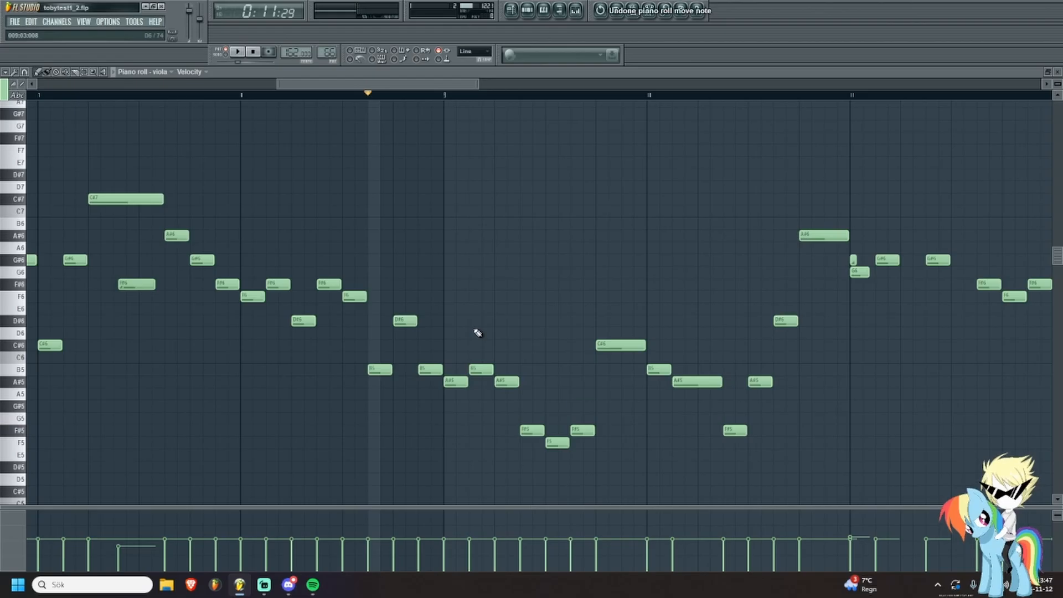
Undo the three trial note moves in bars 8 and 9, and play the original melody from the B5 in bar 8.
key(ctrl+z)
key(ctrl+z)
key(ctrl+z)
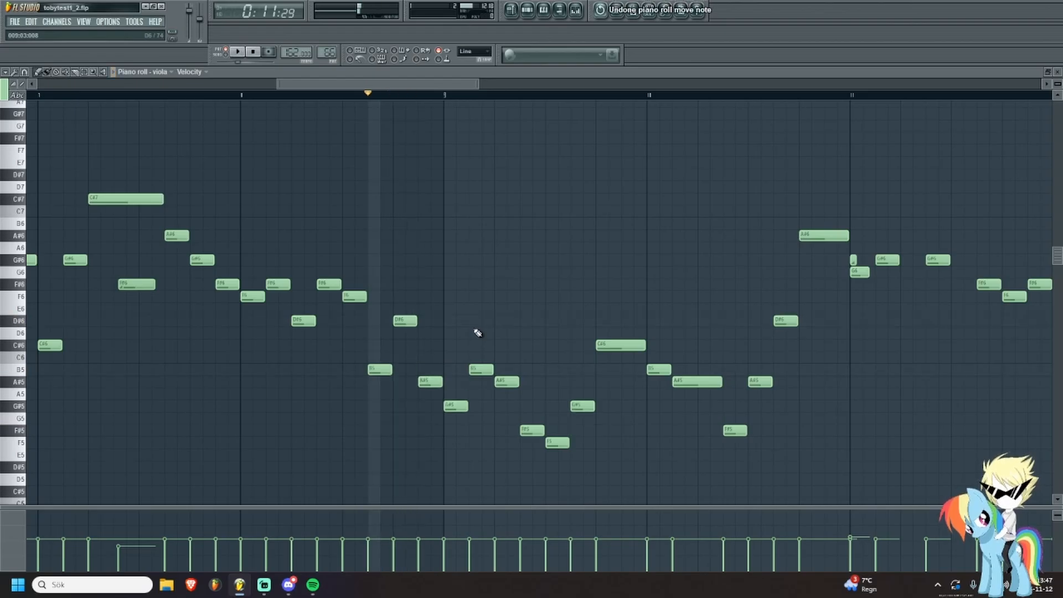
key(space)
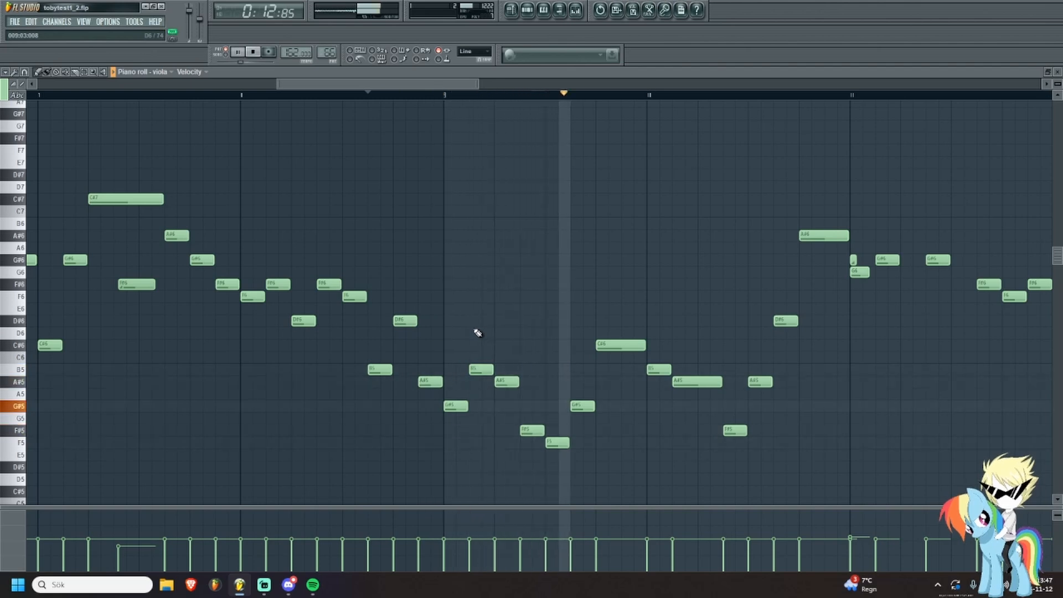
key(space)
Highlight the A#5 and G#5 around the start of bar 9, and the G#5 before the long C#6.
scroll(449, 332, up, 2)
drag(412, 370, 467, 422)
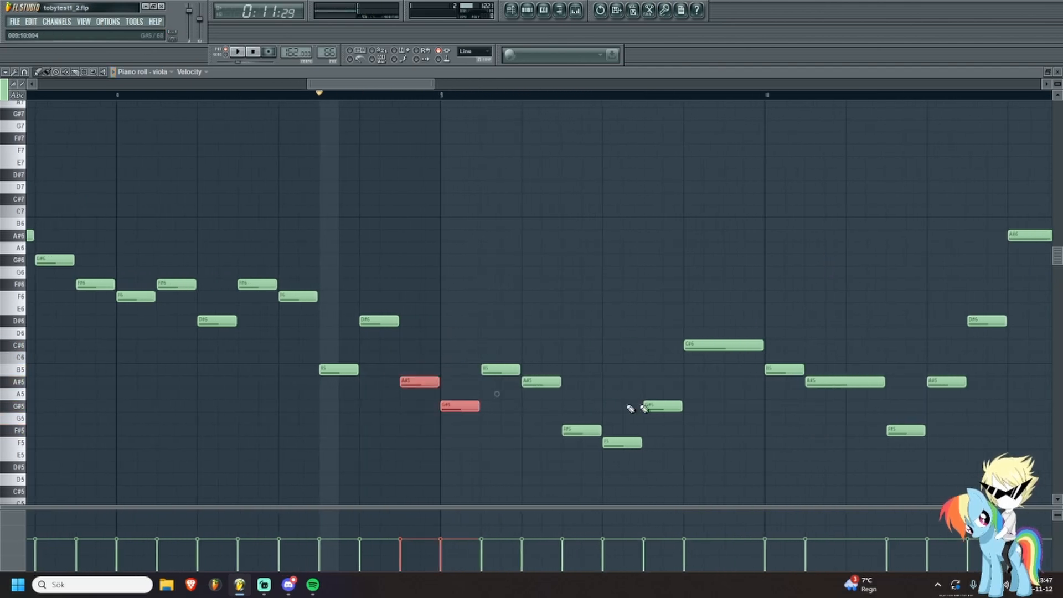
drag(630, 405, 654, 423)
drag(366, 419, 458, 369)
drag(643, 420, 664, 381)
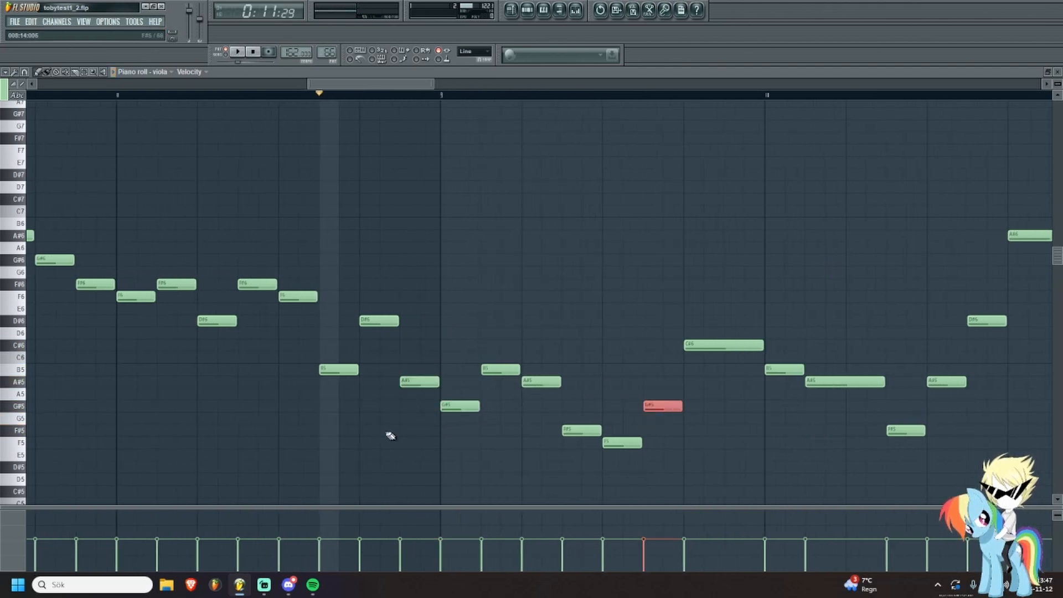
Raise the A#5 ending bar 8 to B5 and the G#5 opening bar 9 to A#5, and lower bar 9's last G#5 to F#5.
drag(390, 434, 416, 369)
ctrl+click(645, 408)
drag(443, 406, 434, 381)
drag(650, 409, 649, 440)
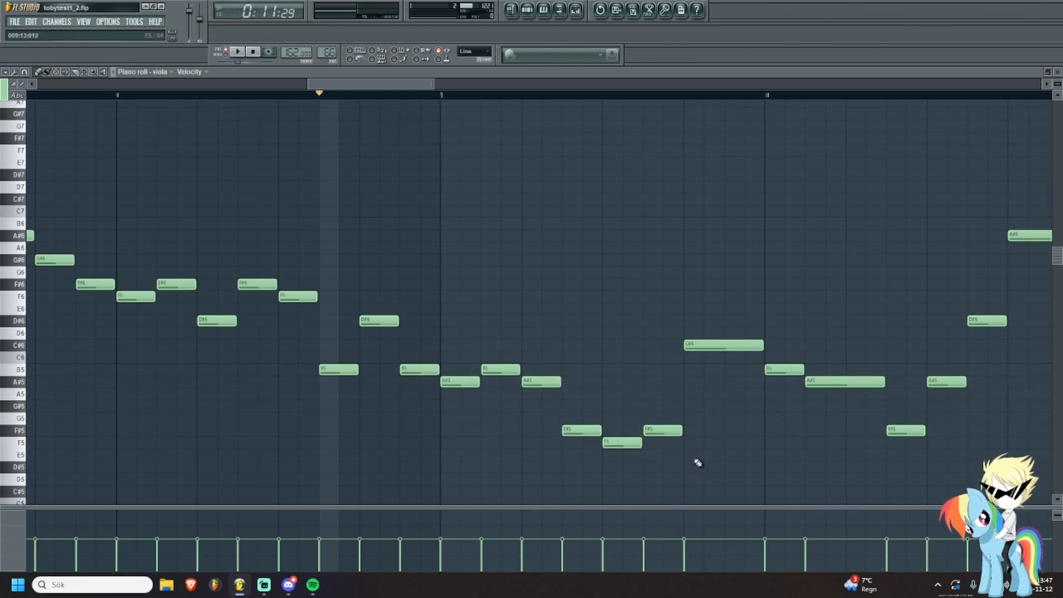
Undo the three pitch changes around bar 9, and delete the stray F#5 placed in the first half of that bar.
key(ctrl+alt+z)
key(ctrl+alt+z)
key(ctrl+alt+z)
click(508, 430)
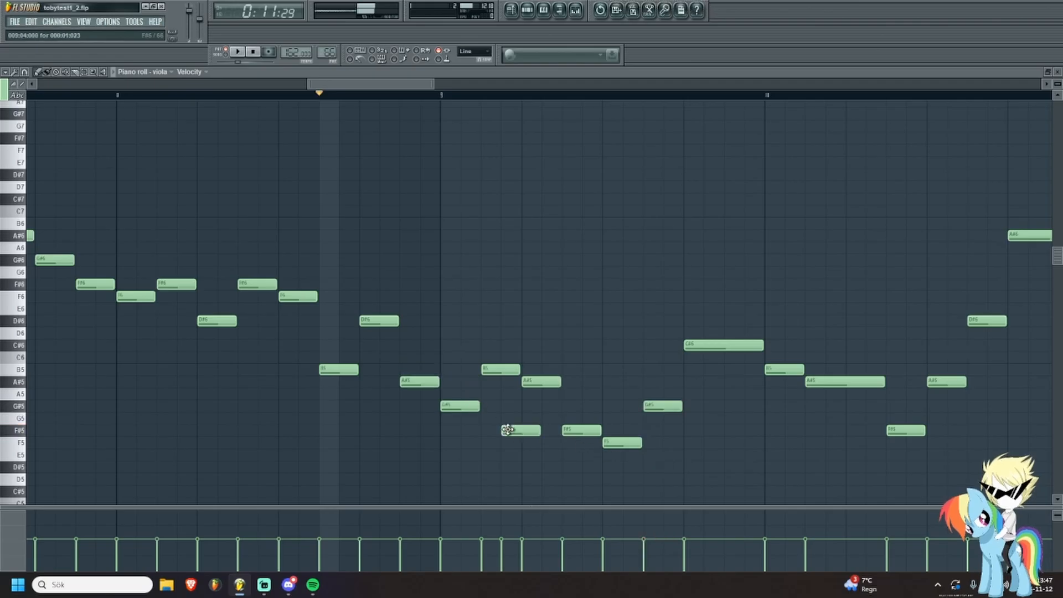
right_click(508, 430)
Play the viola melody from the B5 in bar 8 and examine the notes through bar 10.
scroll(442, 442, down, 3)
drag(616, 474, 522, 484)
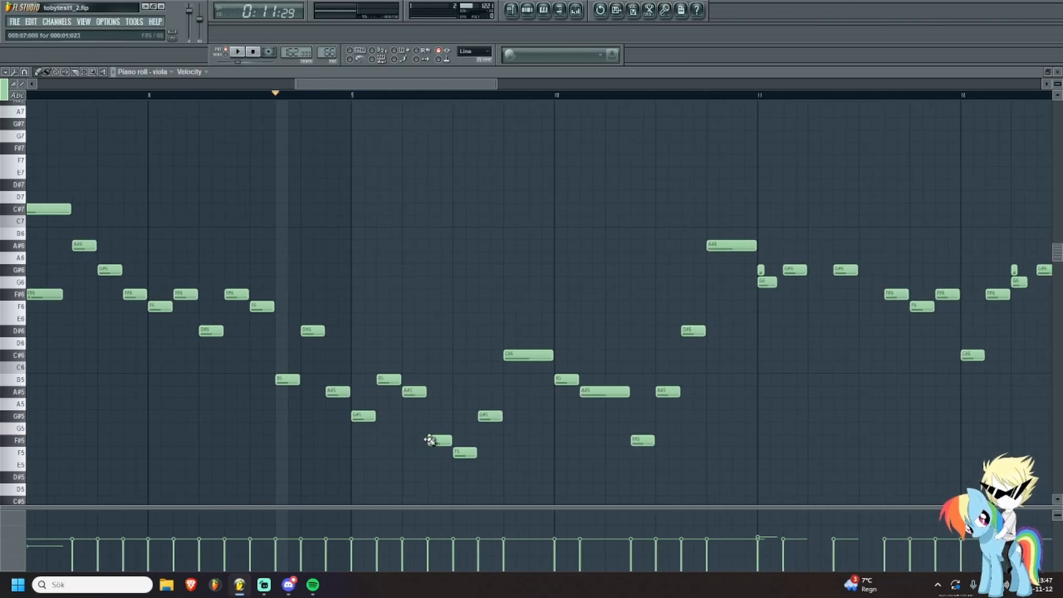
key(space)
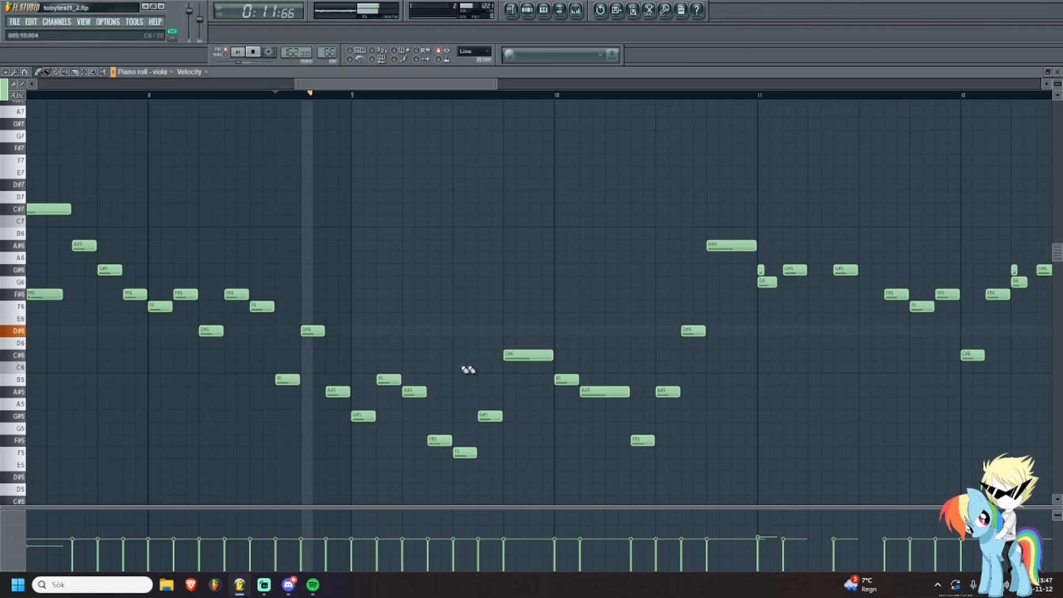
key(space)
scroll(450, 421, up, 2)
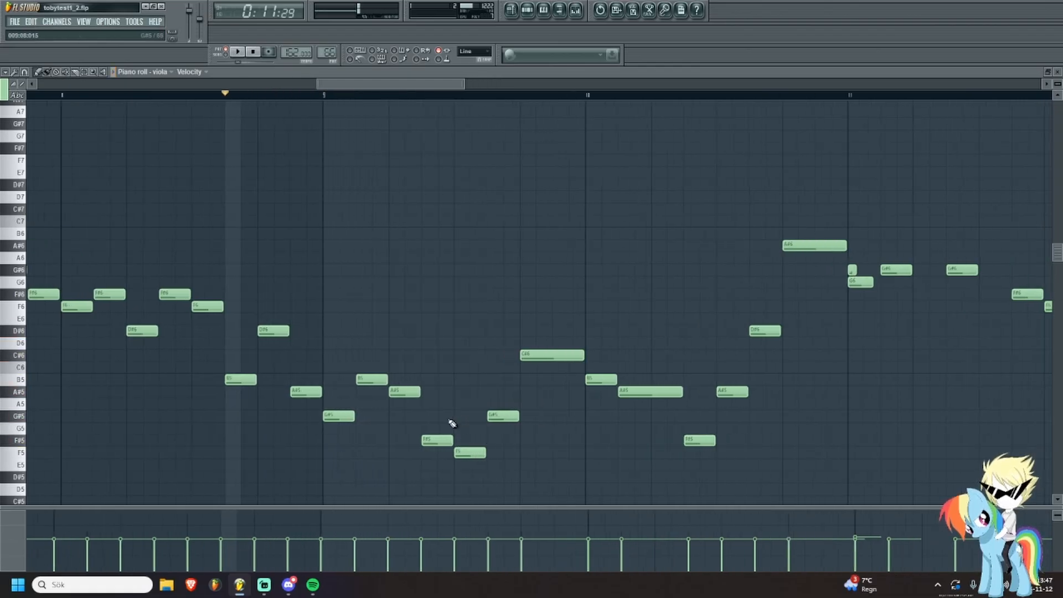
scroll(450, 415, down, 5)
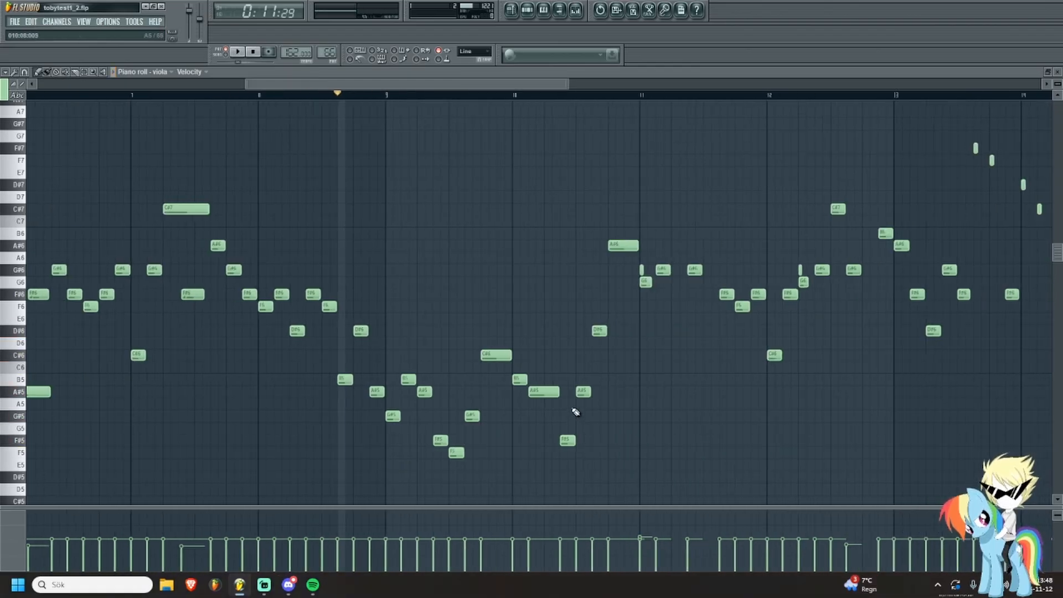
Set the playback position at the F#5 in the middle of bar 10.
scroll(613, 408, up, 3)
scroll(603, 418, up, 1)
scroll(629, 411, down, 3)
scroll(629, 411, up, 4)
scroll(451, 105, up, 1)
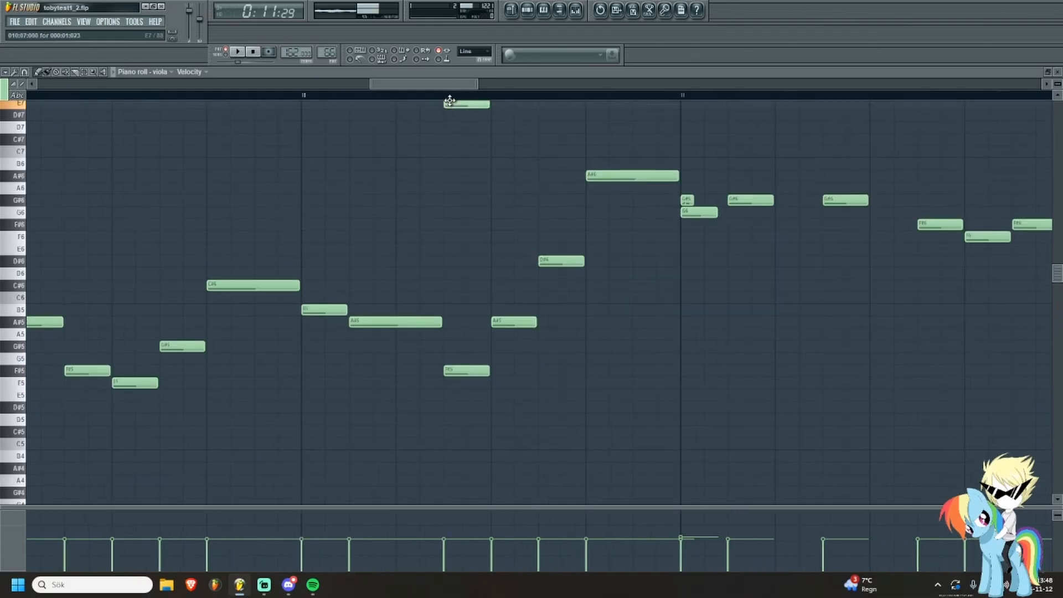
click(450, 96)
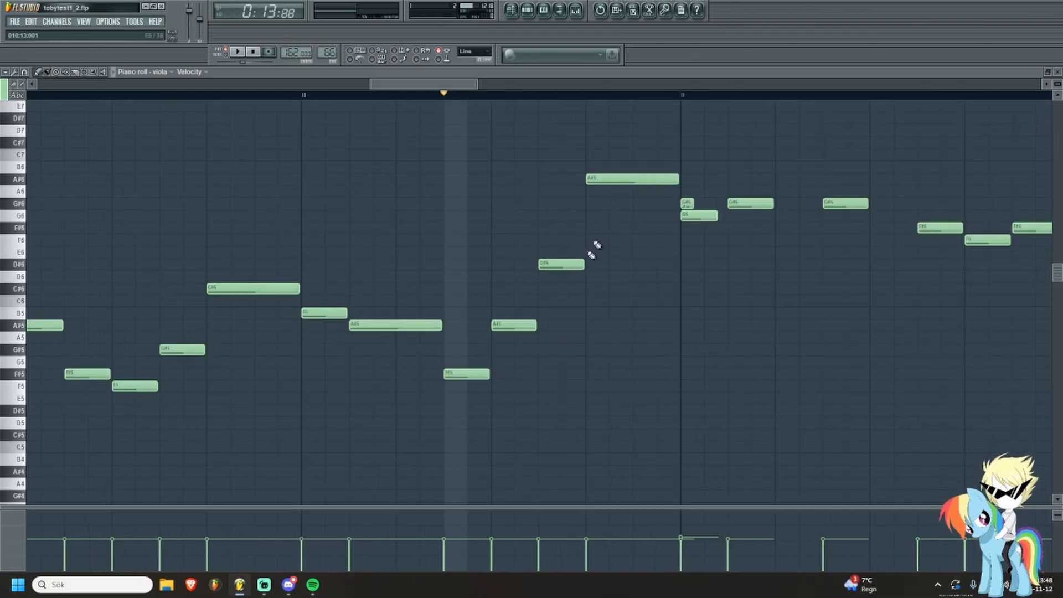
scroll(597, 245, up, 3)
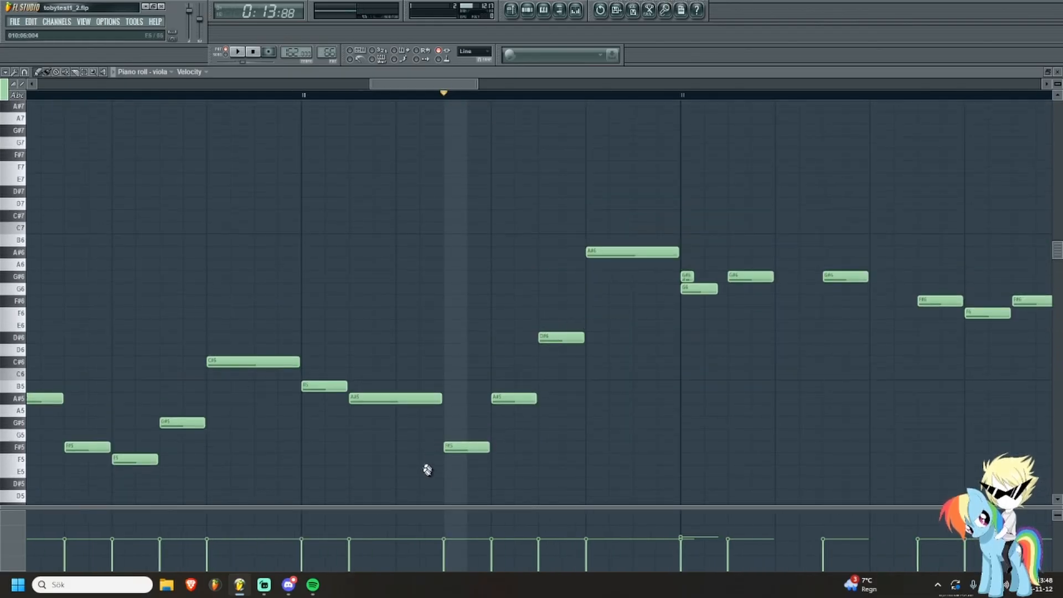
Replace the F#5, A#5 and D#6 leading to the long A#6 in bar 10 with a stepwise F6, F#6 and G#6.
right_click(465, 448)
right_click(514, 398)
right_click(561, 337)
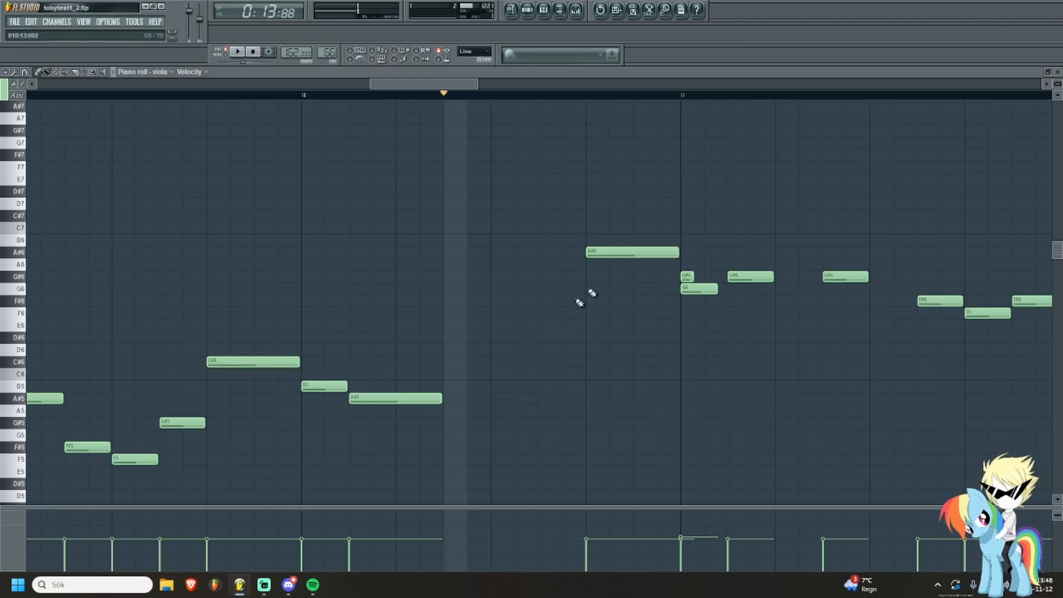
click(542, 276)
click(487, 289)
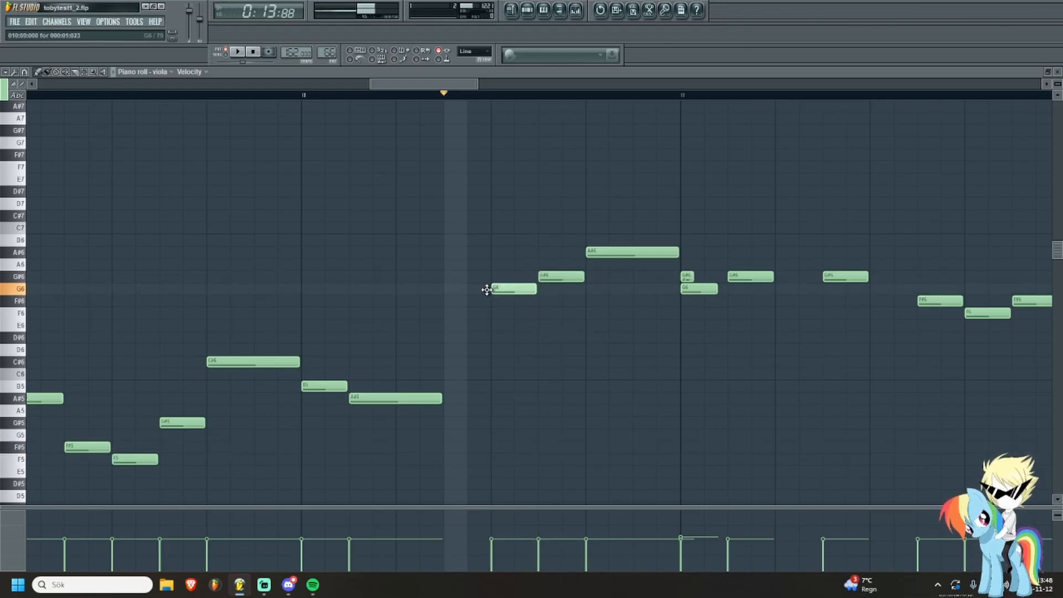
right_click(494, 290)
click(490, 305)
click(444, 312)
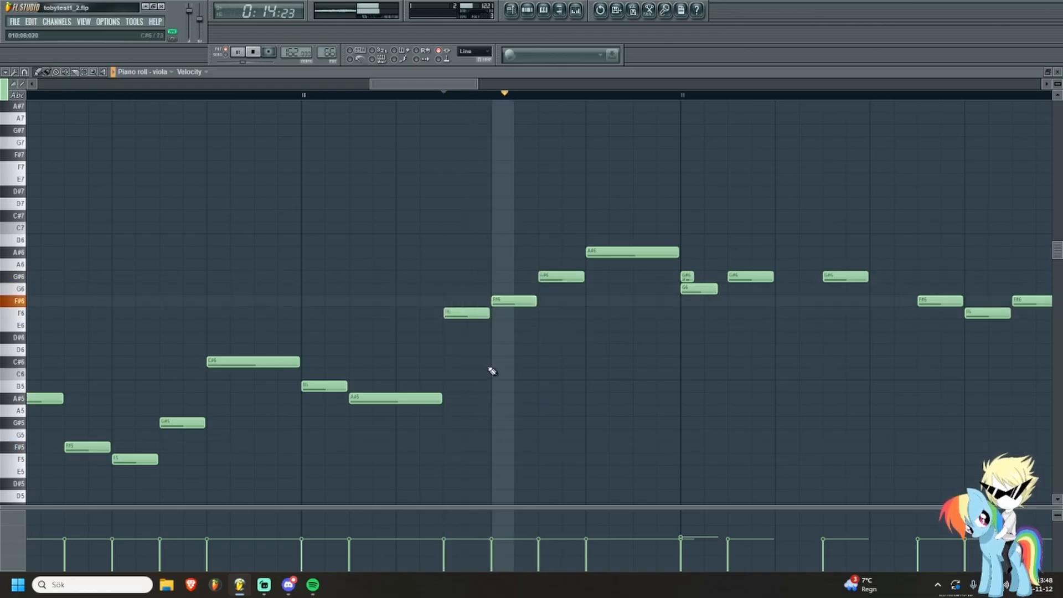
Play the stepwise trial version from the start of bar 10, and undo the replacement of its three notes.
click(303, 95)
key(space)
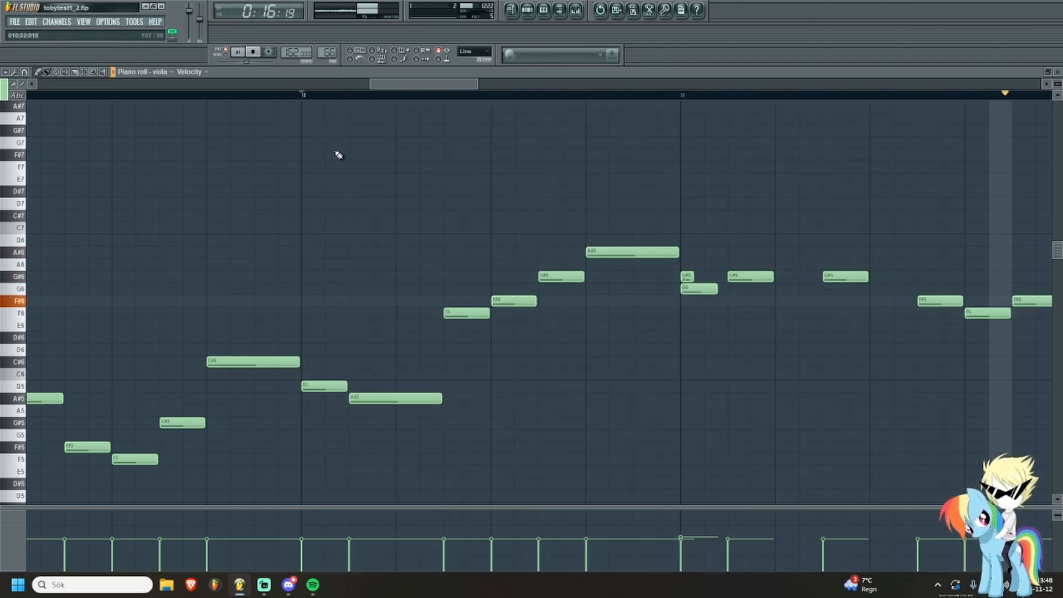
key(space)
key(ctrl+alt+z)
key(ctrl+alt+z)
key(ctrl+alt+z)
key(ctrl+alt+z)
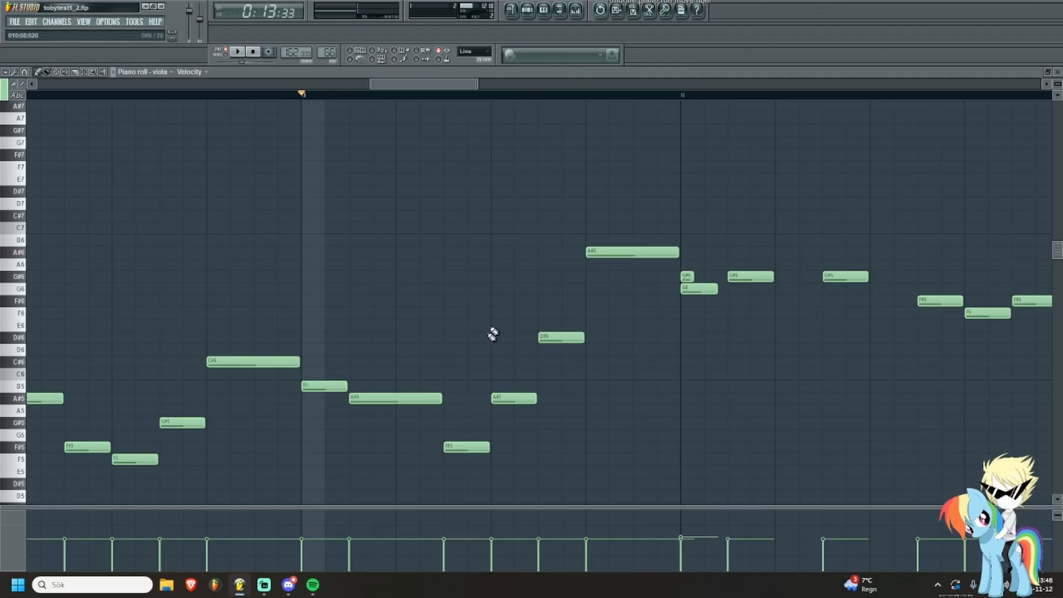
Play the viola melody from the start of bar 9 into bar 10.
scroll(487, 335, down, 2)
scroll(440, 397, down, 1)
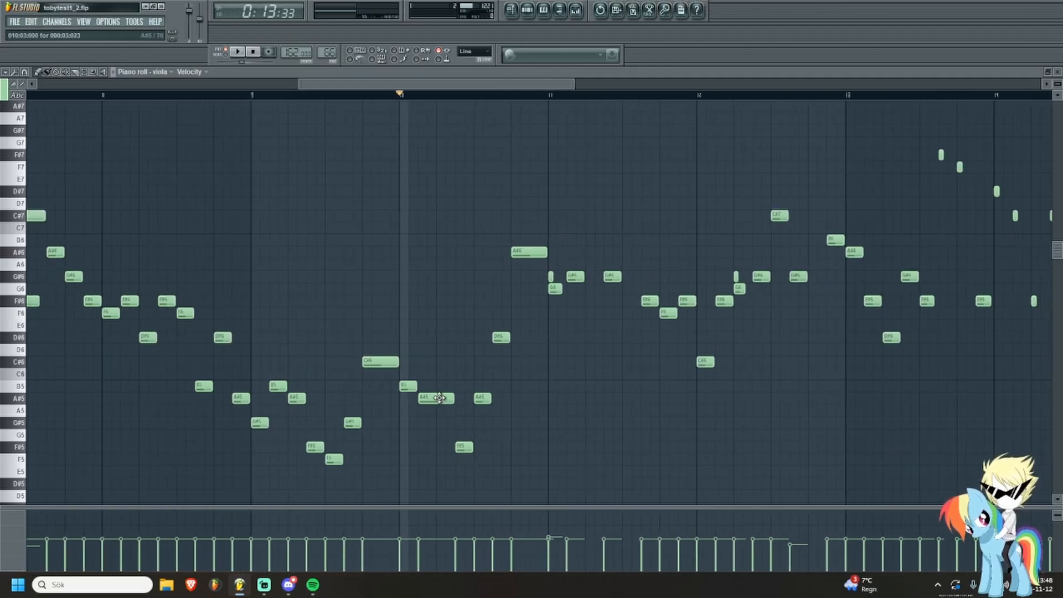
scroll(439, 398, down, 2)
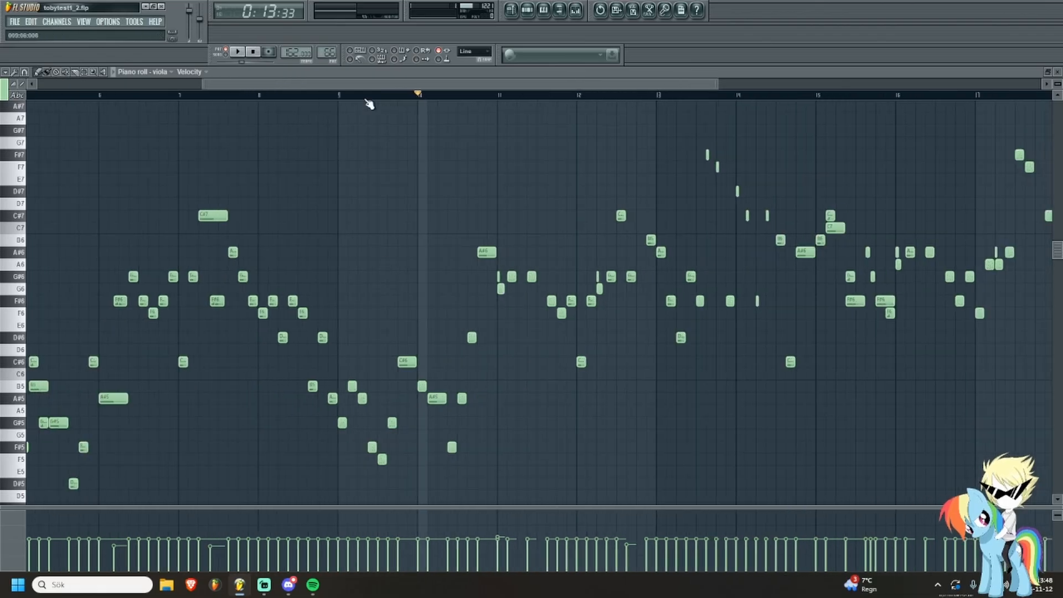
click(342, 96)
key(space)
scroll(569, 343, up, 2)
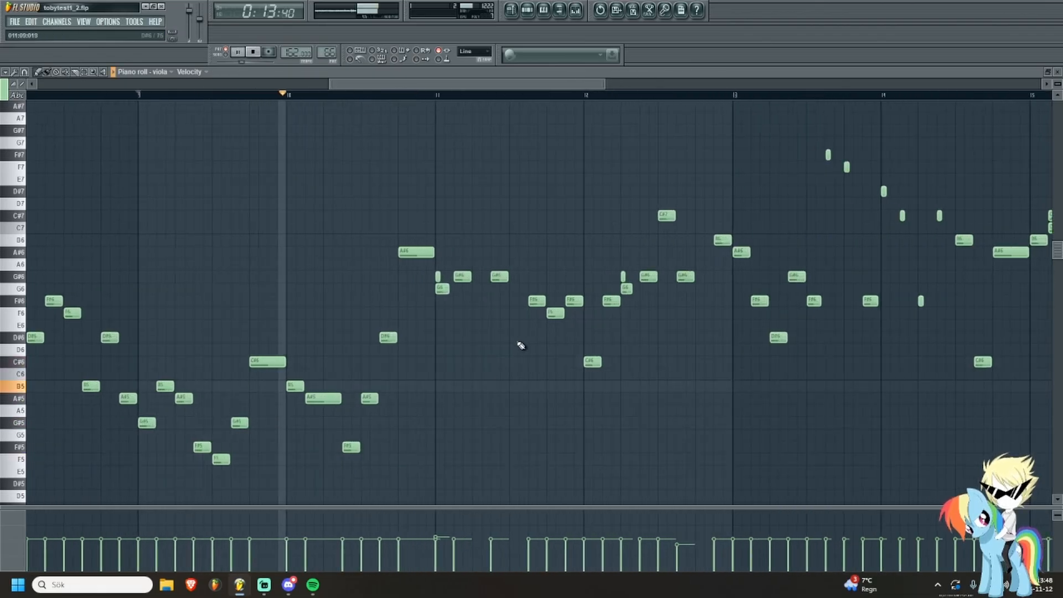
key(space)
Play from the F#5 in bar 10 and examine how the notes climb to the long A#6.
scroll(400, 256, up, 2)
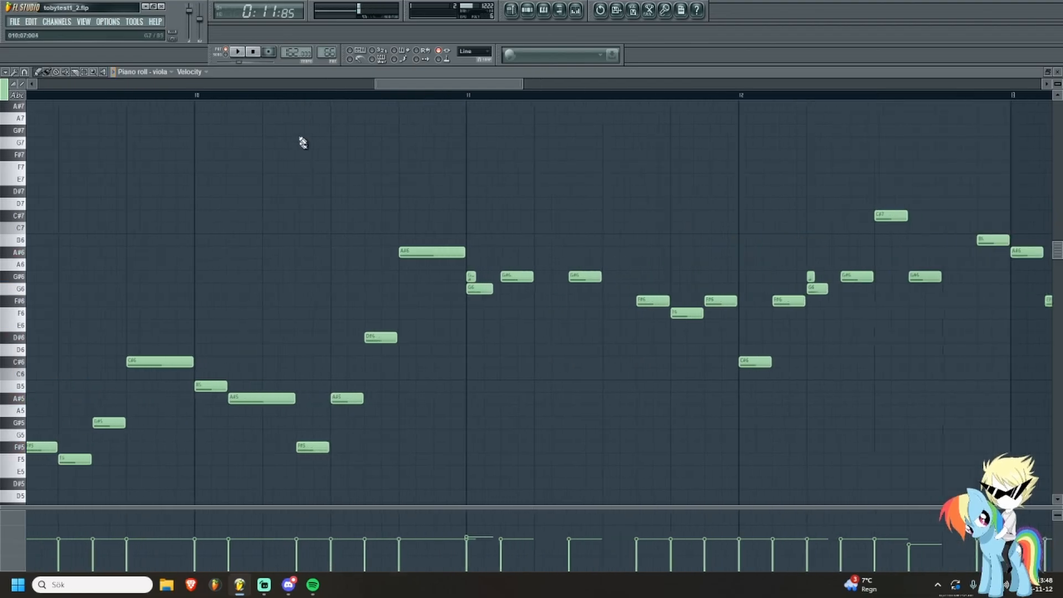
key(space)
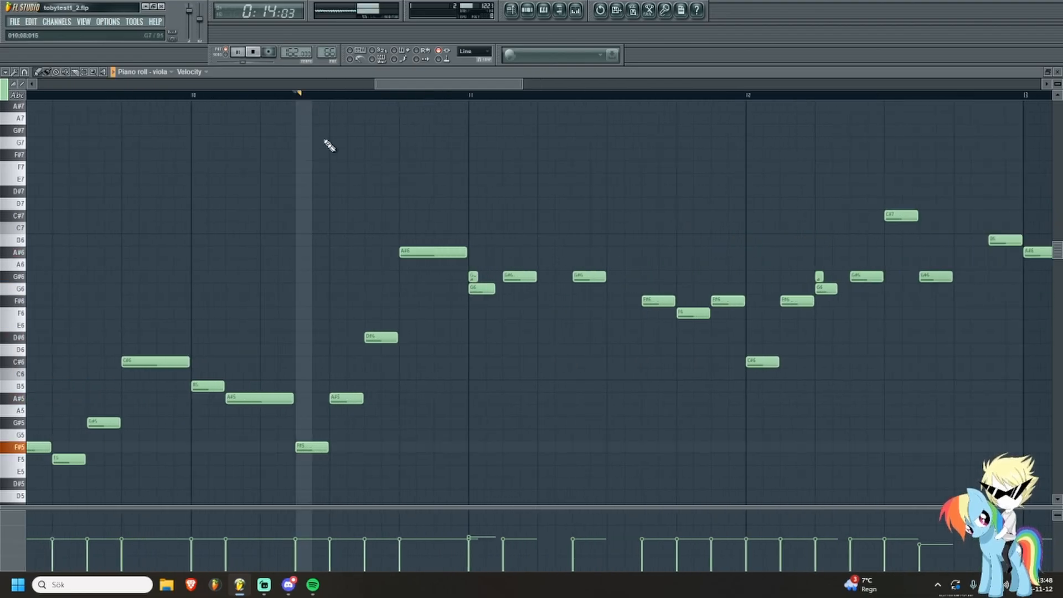
scroll(362, 288, up, 2)
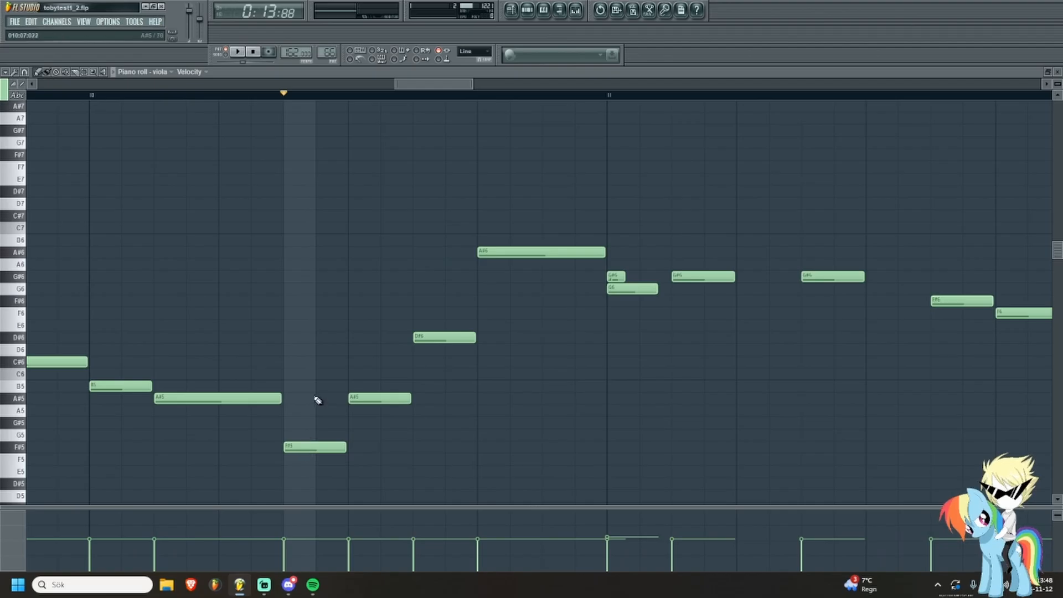
scroll(347, 371, down, 3)
scroll(354, 373, up, 3)
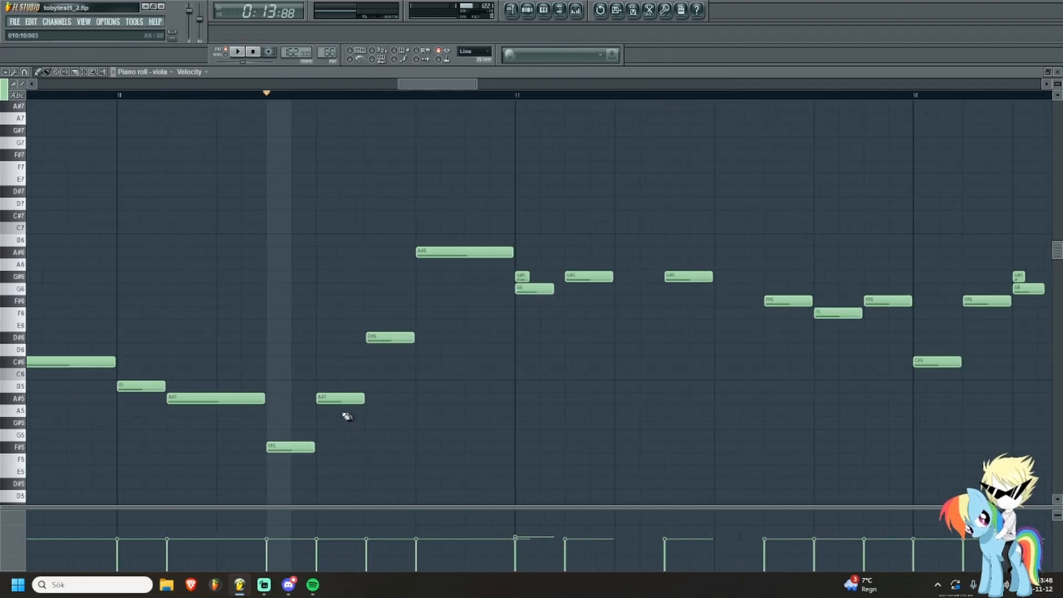
scroll(262, 465, down, 1)
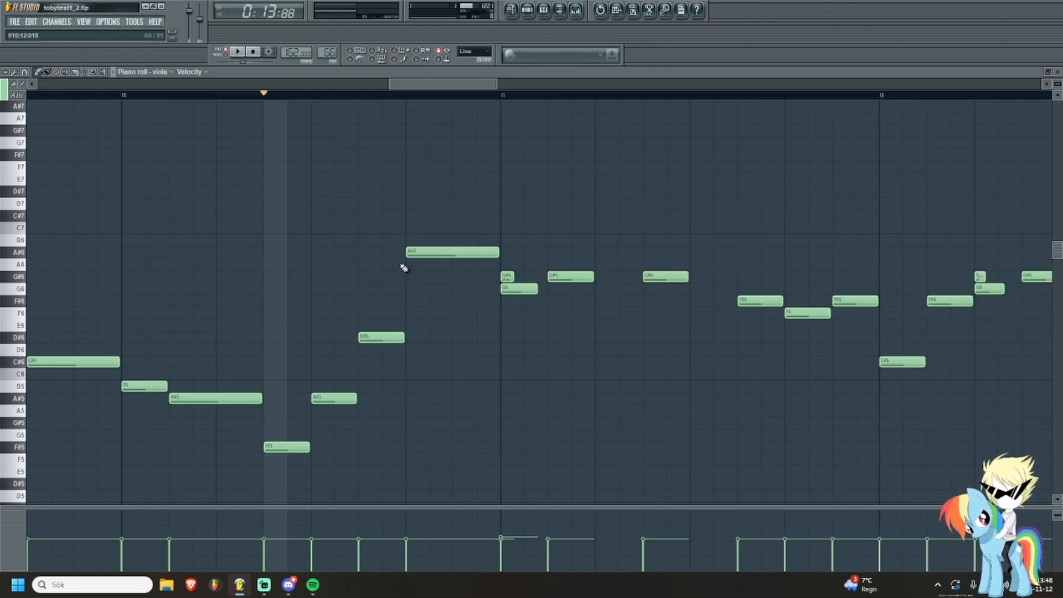
scroll(418, 285, down, 2)
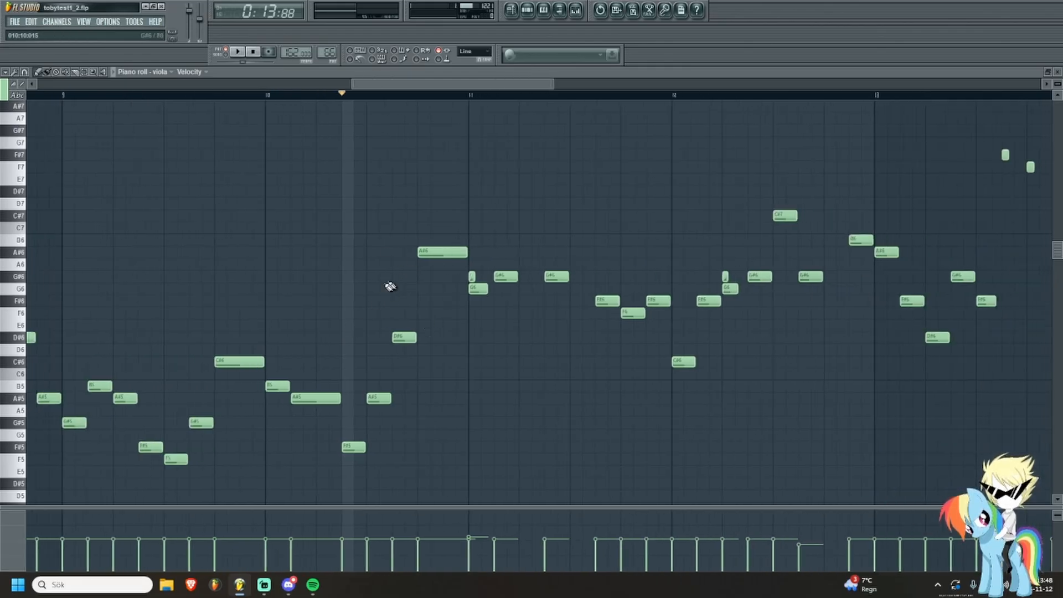
scroll(584, 335, down, 4)
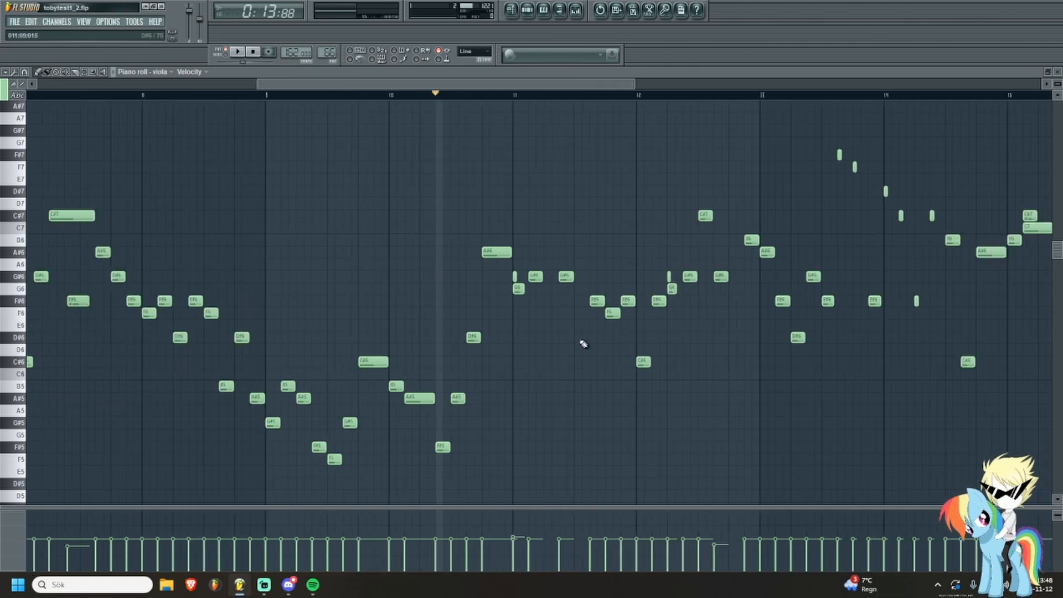
Examine the viola notes in bars 11 to 13 and how they continue from bar 10.
scroll(636, 316, up, 9)
scroll(310, 340, down, 5)
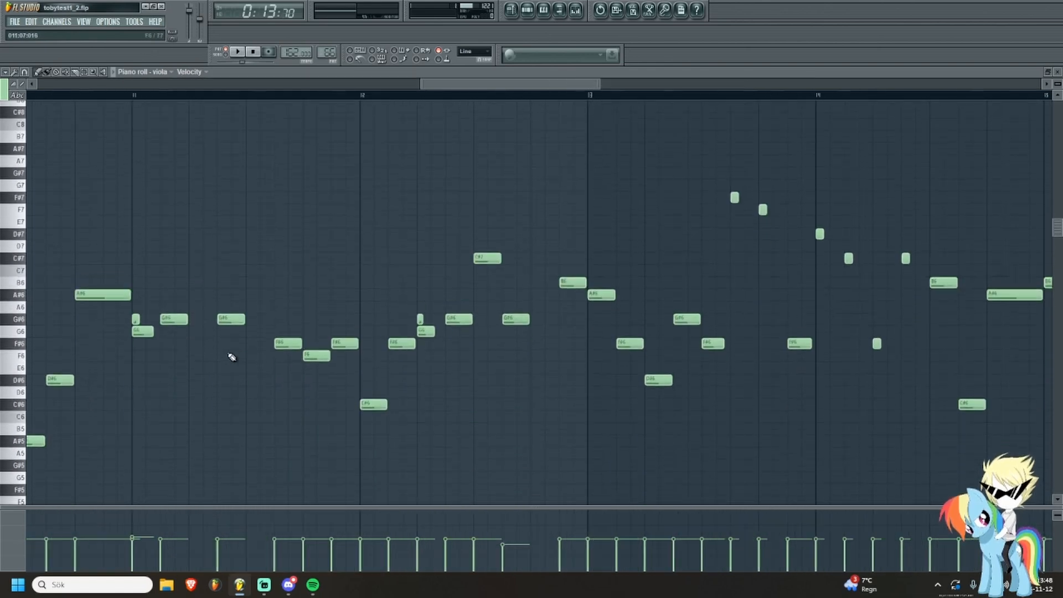
scroll(243, 363, up, 3)
scroll(327, 397, up, 3)
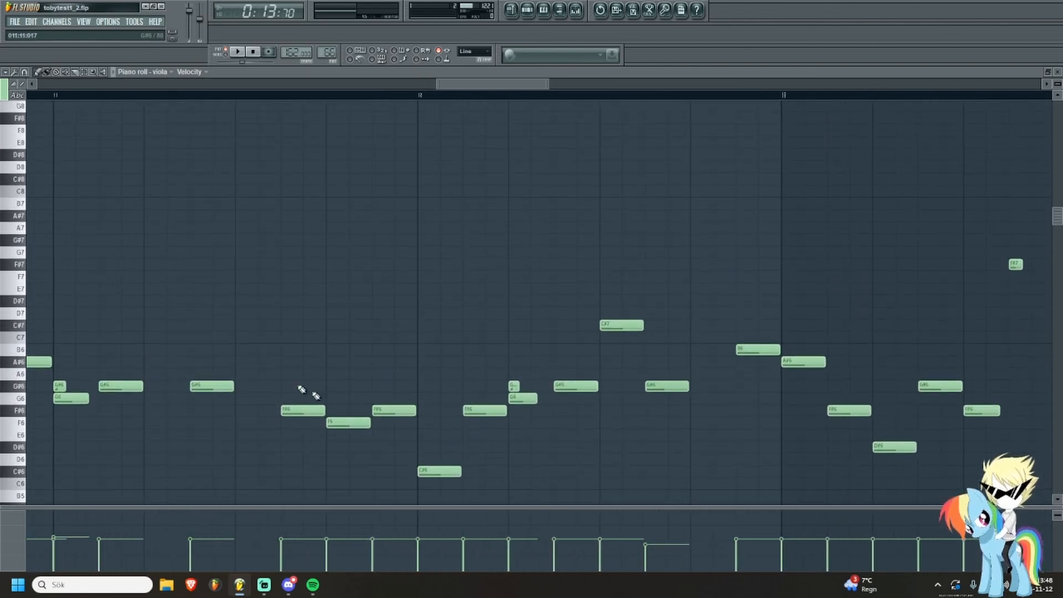
scroll(454, 249, down, 4)
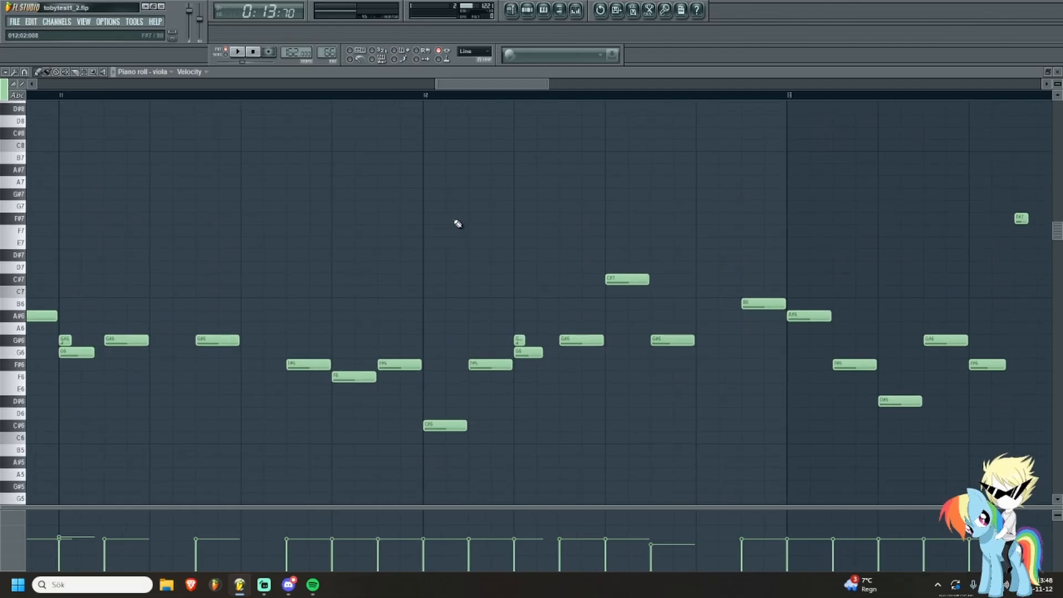
scroll(458, 223, down, 10)
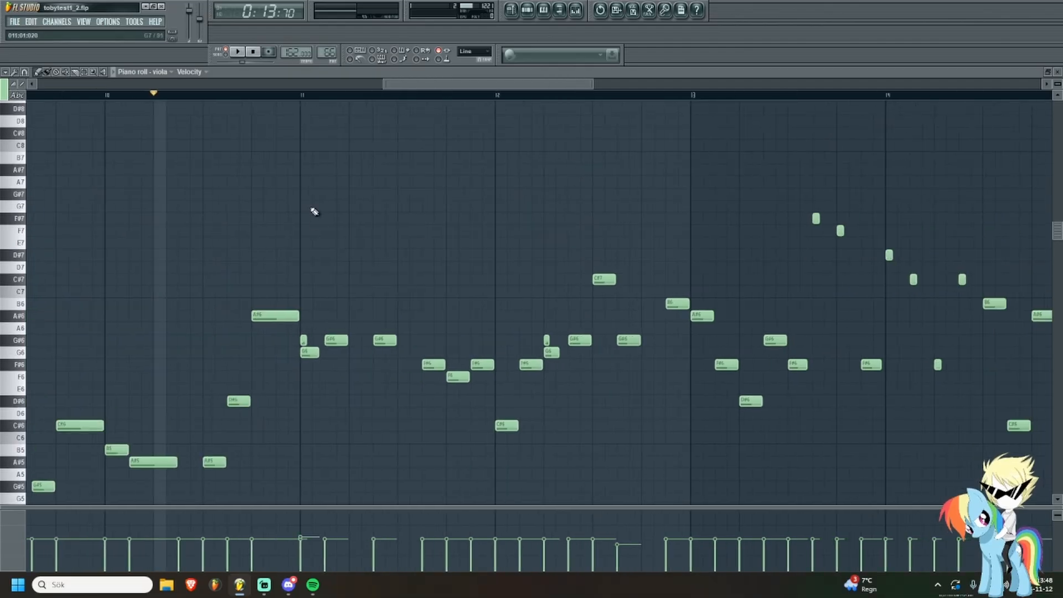
Mark the viola notes from the middle of bar 8 to late bar 9, and clear the marking.
scroll(357, 241, down, 3)
scroll(384, 376, up, 8)
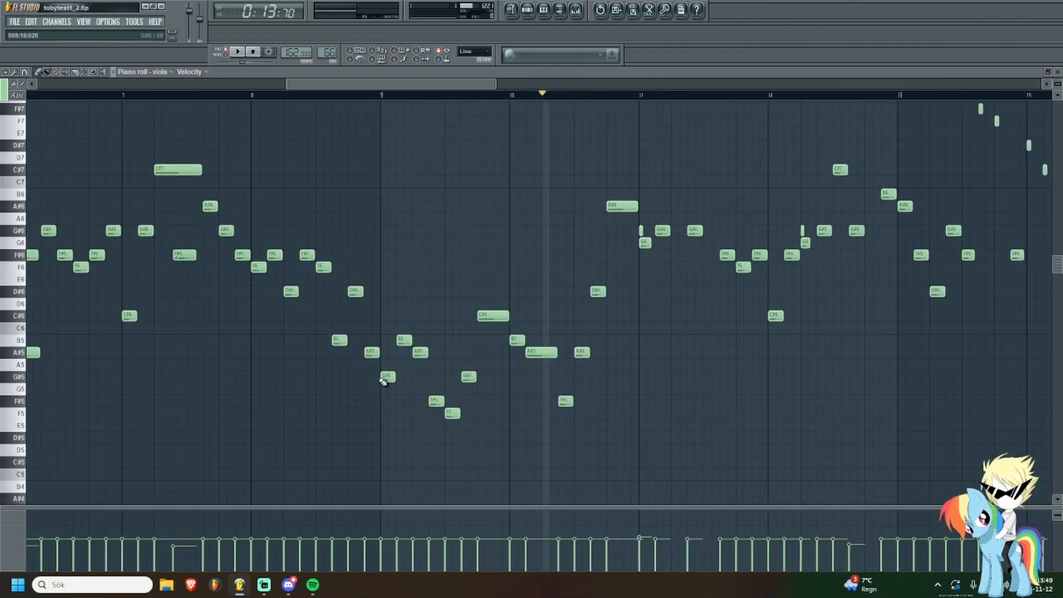
drag(535, 98, 302, 109)
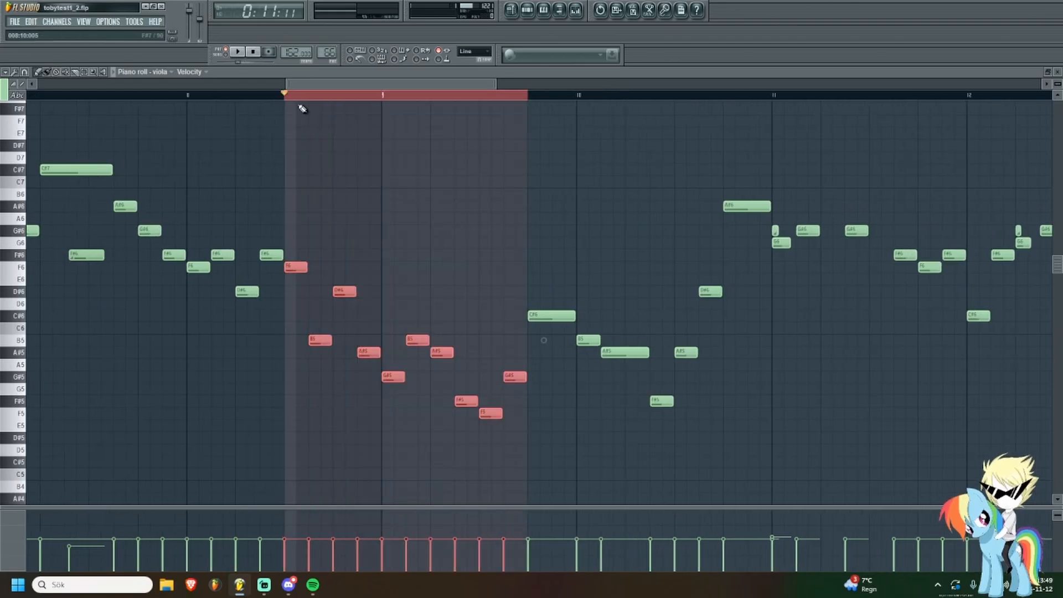
click(286, 98)
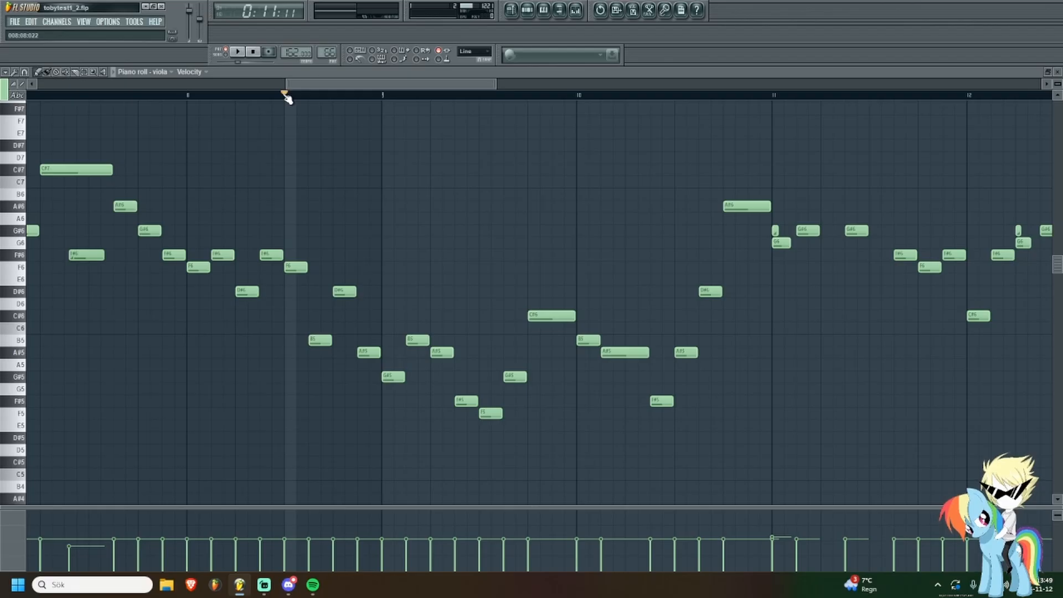
Examine the low viola passage in bars 8 to 10 against the contour of the whole melody.
scroll(396, 308, down, 3)
scroll(375, 404, up, 5)
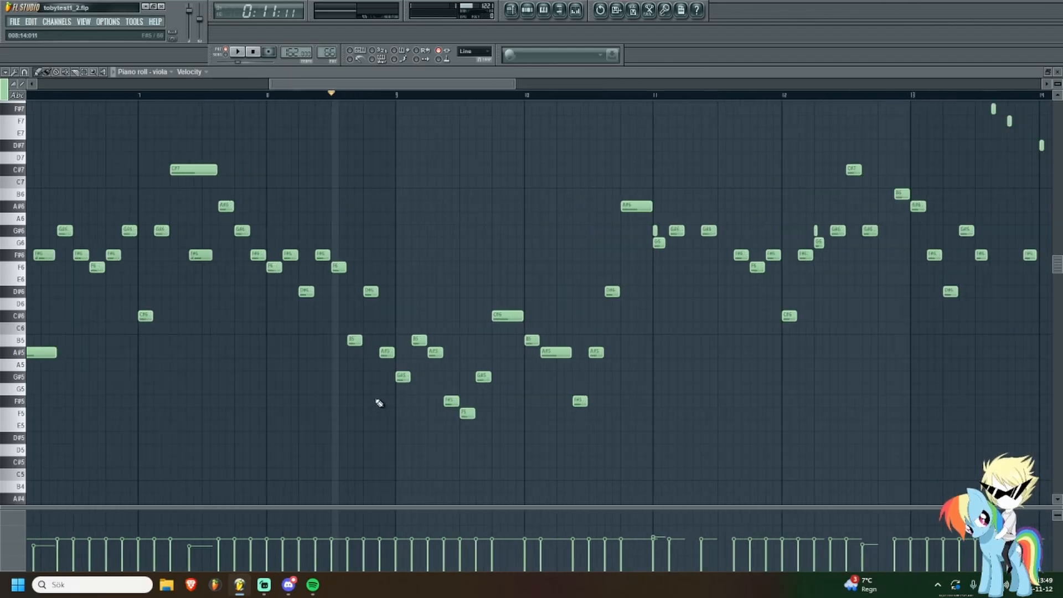
scroll(423, 414, down, 5)
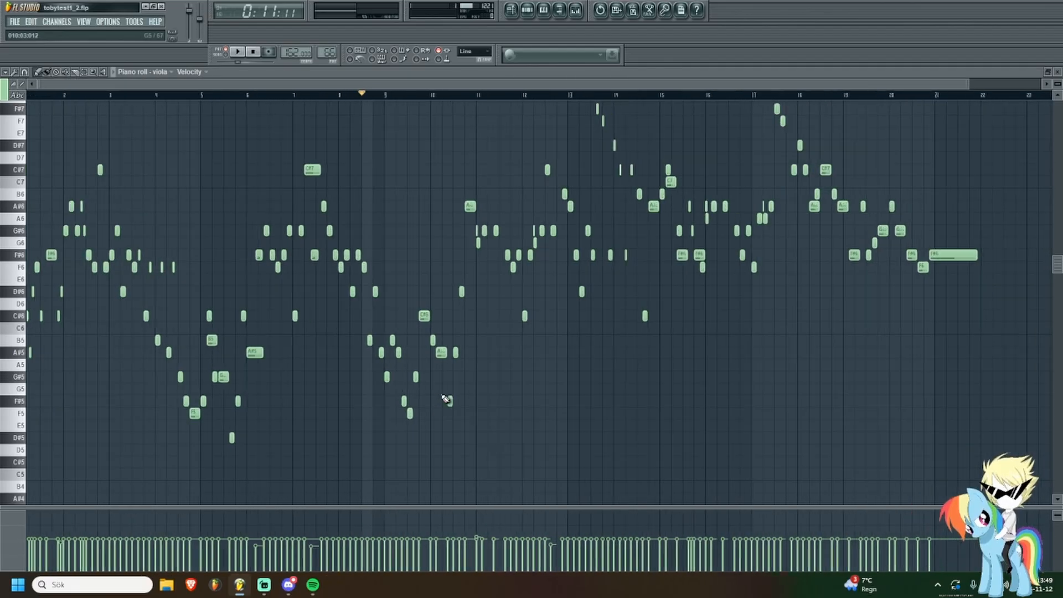
scroll(420, 392, up, 2)
scroll(421, 392, up, 6)
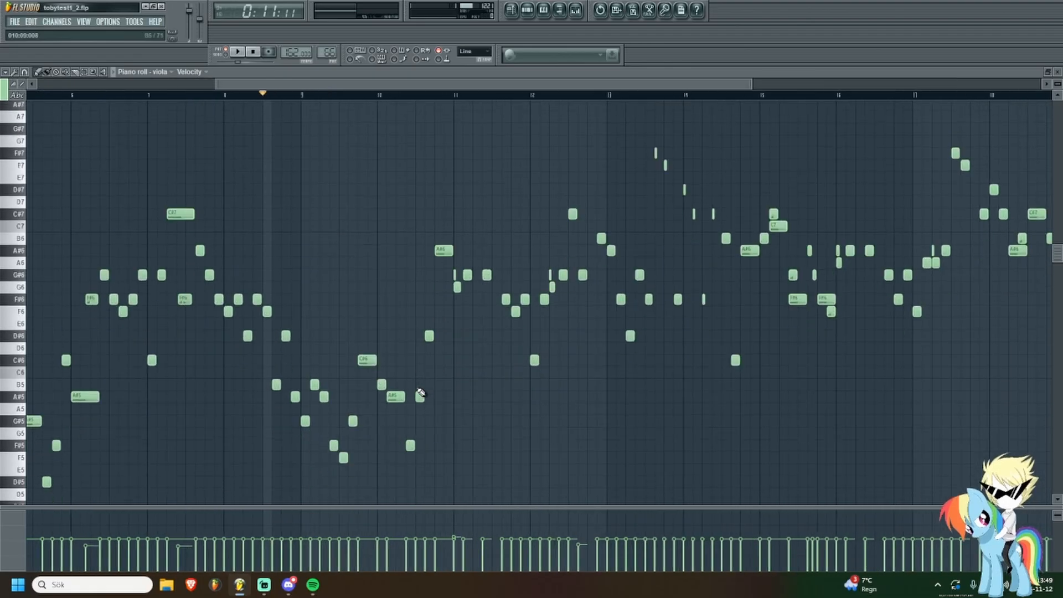
scroll(420, 387, up, 2)
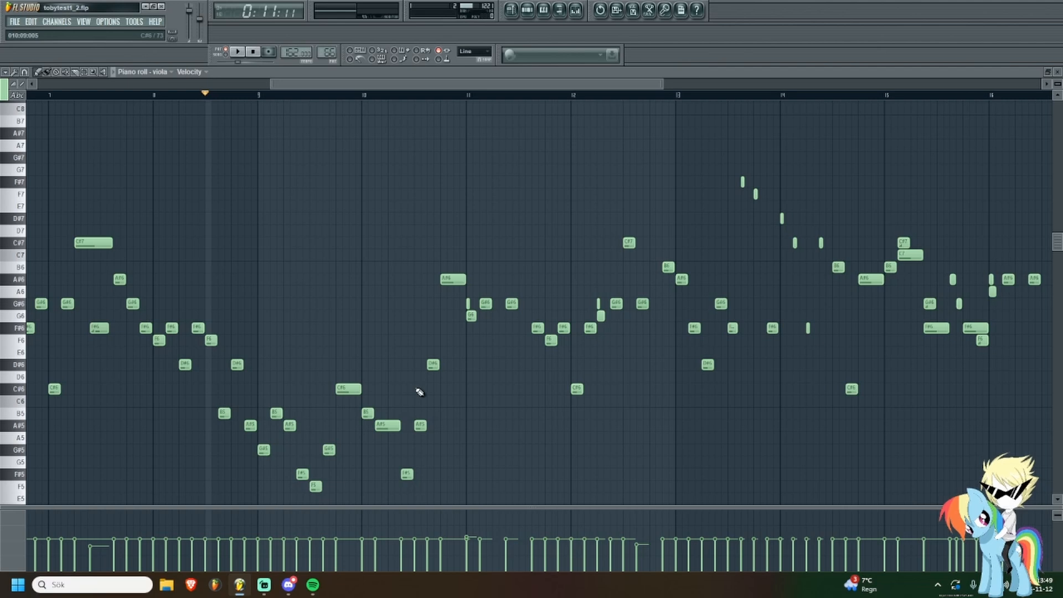
scroll(408, 389, down, 2)
scroll(268, 378, up, 3)
scroll(404, 277, down, 5)
scroll(407, 274, up, 2)
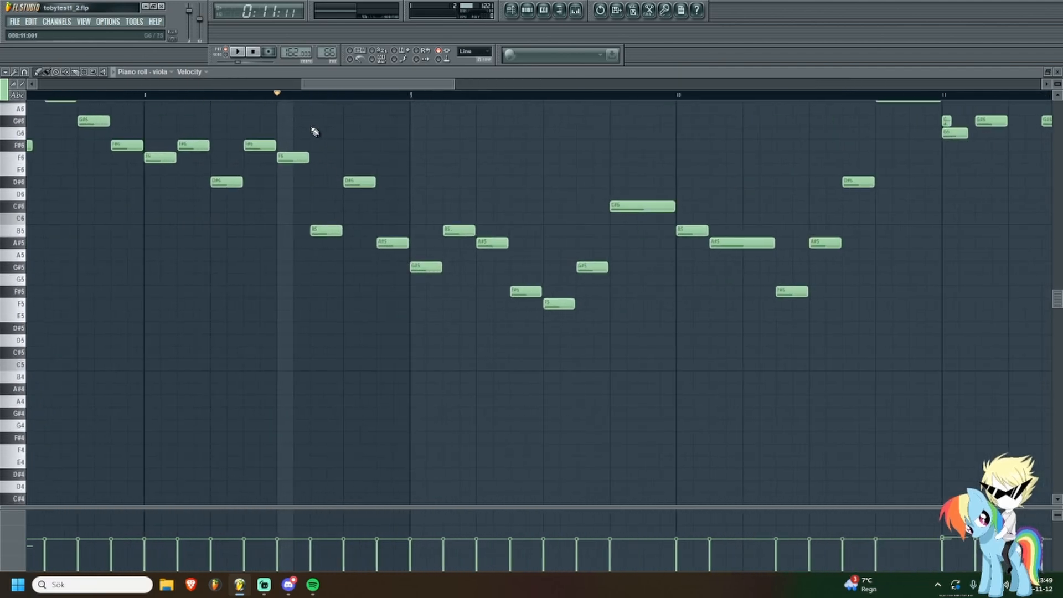
Play the viola melody from the B5 in bar 8 into bar 9.
click(313, 97)
key(space)
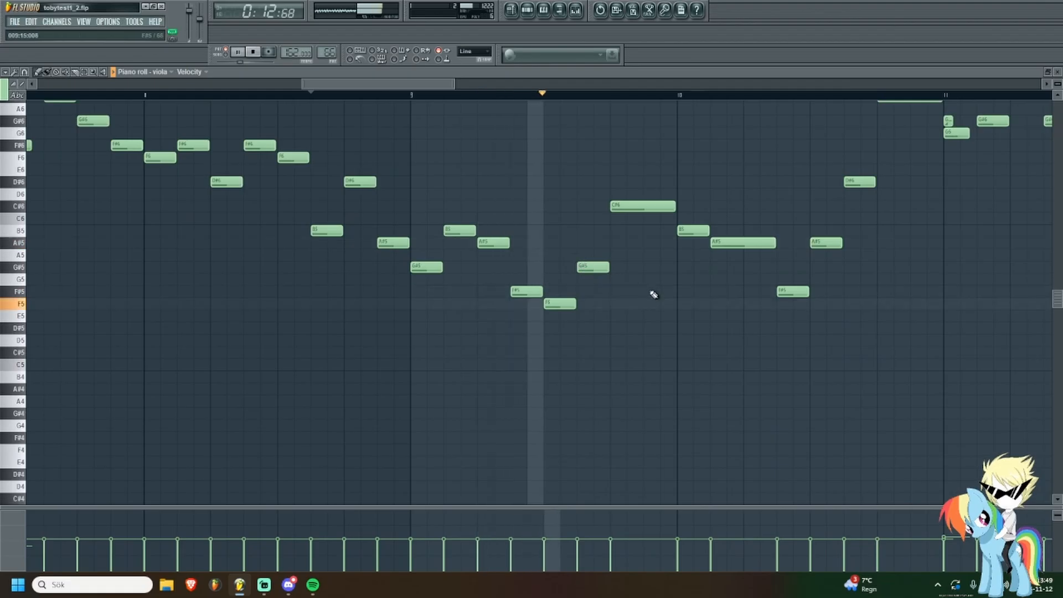
key(space)
Play the viola melody from the start of bar 11 up to the B6 before bar 13.
scroll(600, 243, down, 2)
drag(686, 219, 344, 365)
scroll(538, 270, up, 2)
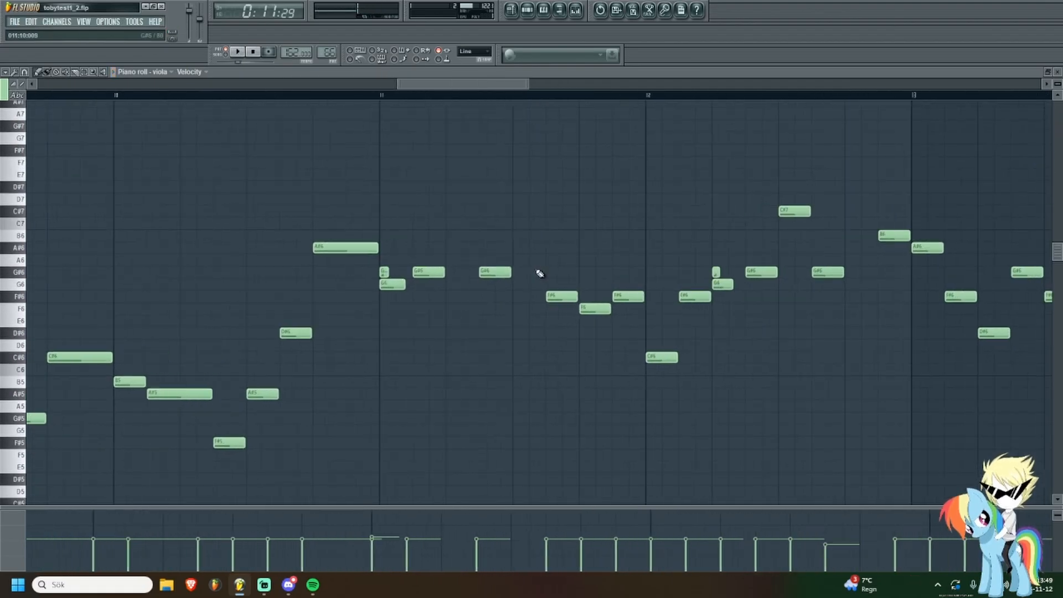
drag(538, 270, 348, 271)
scroll(191, 172, down, 1)
click(192, 95)
key(space)
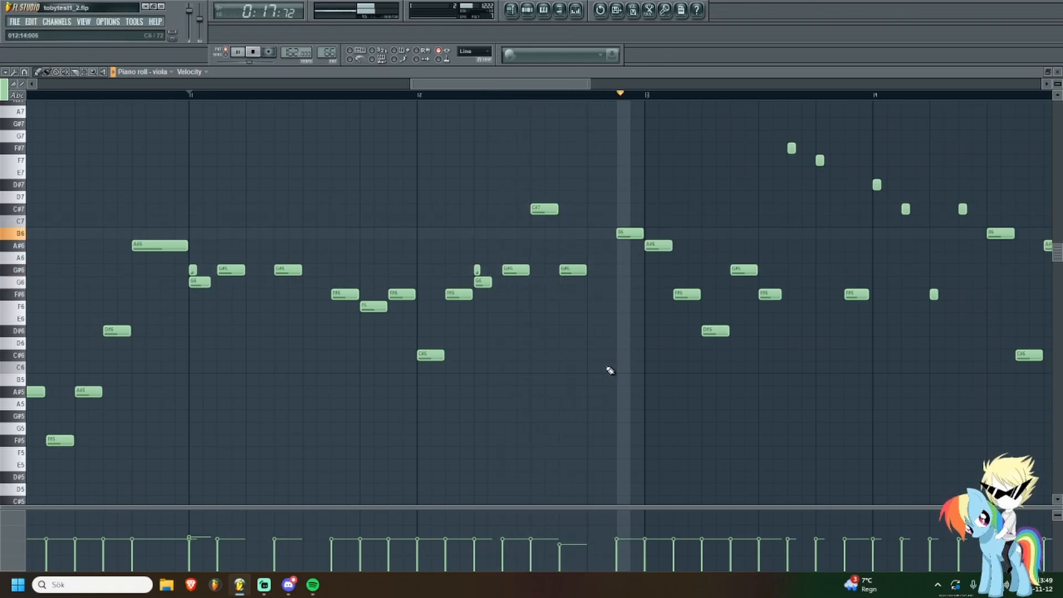
drag(805, 405, 596, 425)
key(space)
Select the five viola notes from the B6 before bar 13 to the G#6 in bar 13, and clear the selection.
scroll(615, 367, up, 2)
scroll(361, 299, down, 2)
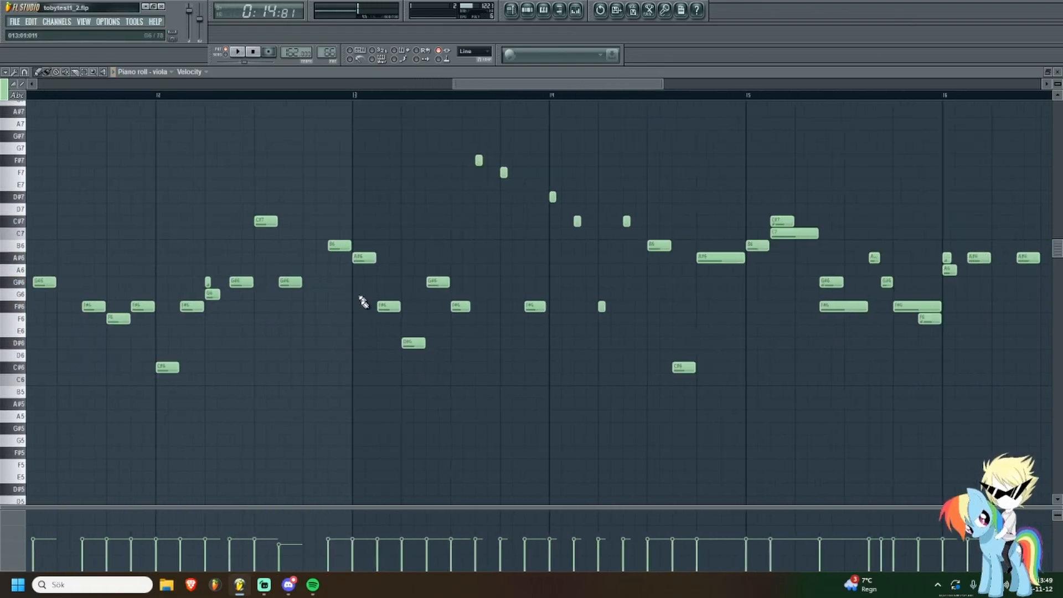
scroll(371, 276, up, 2)
drag(287, 204, 467, 368)
scroll(467, 367, down, 2)
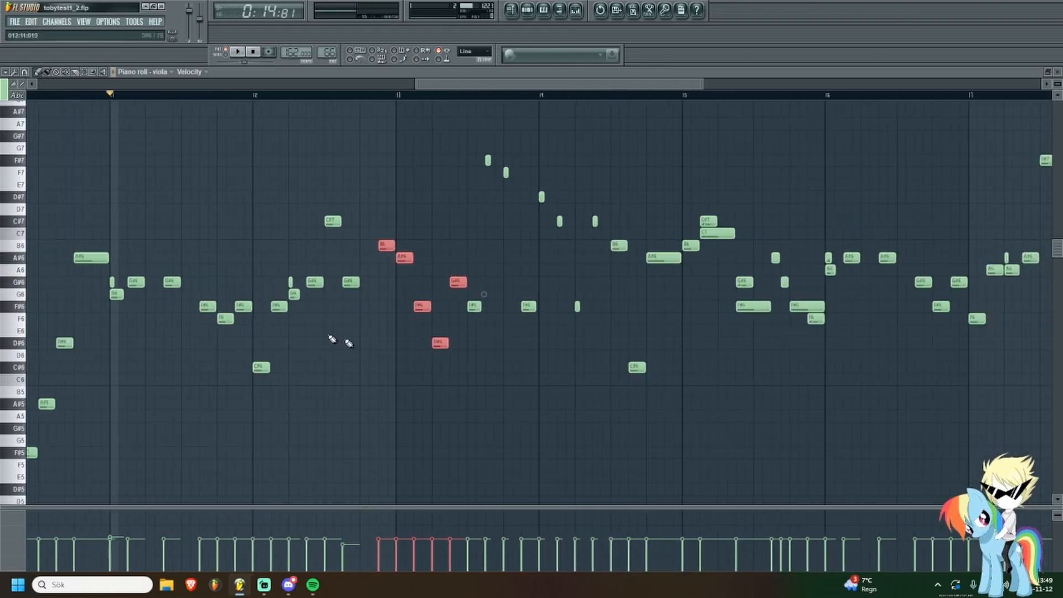
drag(573, 304, 382, 327)
click(383, 327)
Mark the whole viola melody from bar 1 to bar 21, clear the marking, and return the playback position to the start.
scroll(381, 303, down, 2)
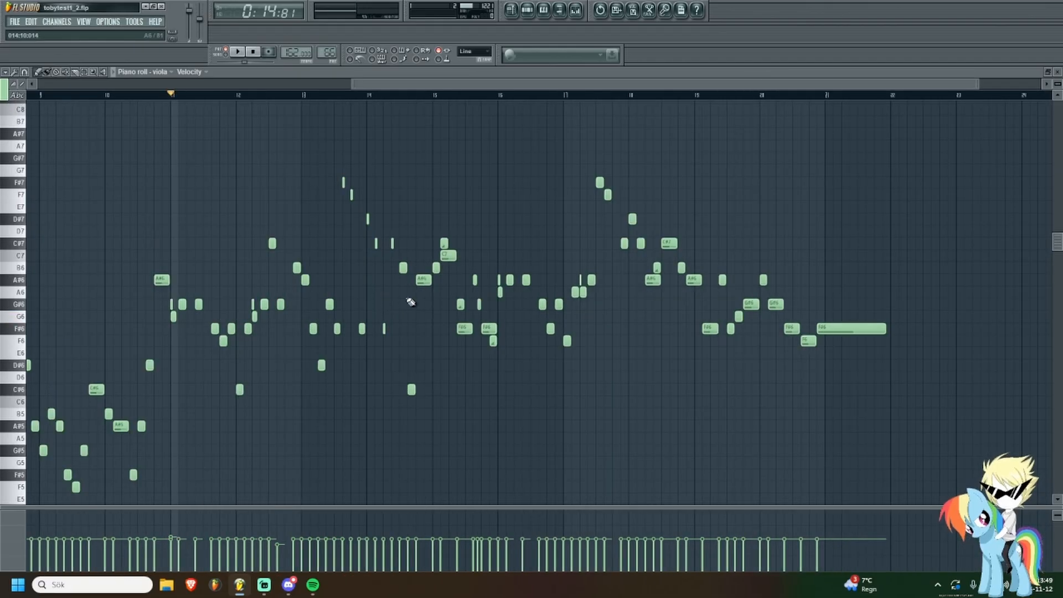
scroll(410, 302, down, 2)
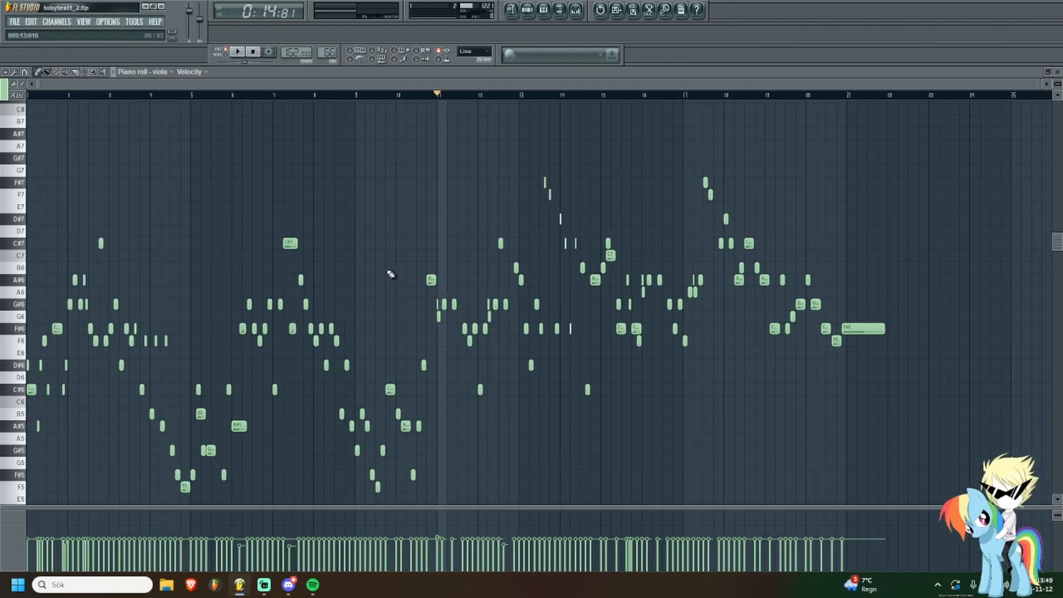
key(ctrl)
key(ctrl)
scroll(360, 261, up, 2)
drag(426, 252, 625, 242)
scroll(719, 188, down, 2)
drag(882, 97, 3, 137)
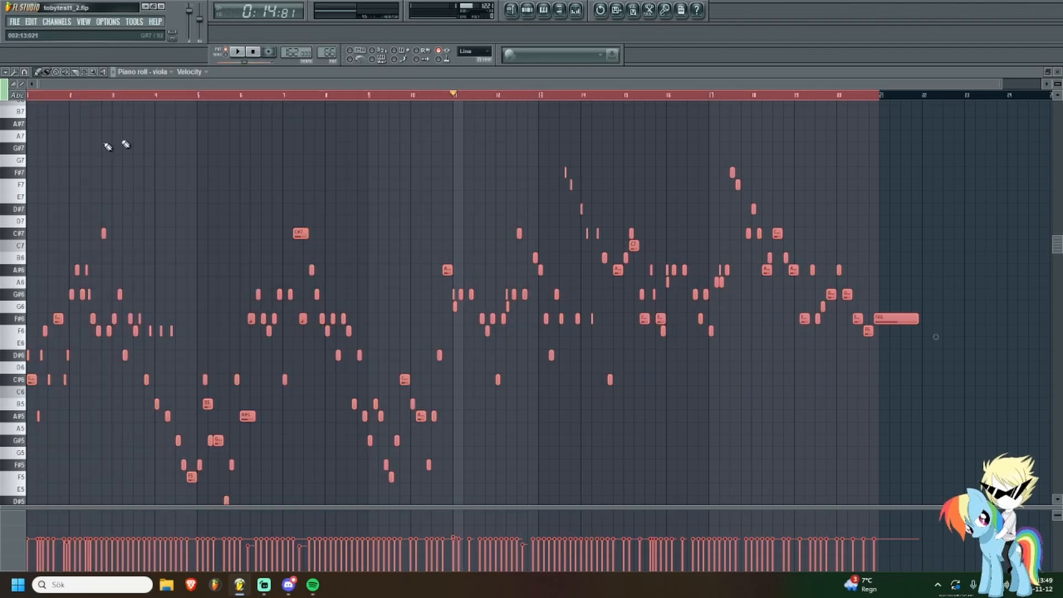
double_click(115, 96)
drag(115, 96, 23, 135)
scroll(30, 166, down, 3)
scroll(42, 211, up, 3)
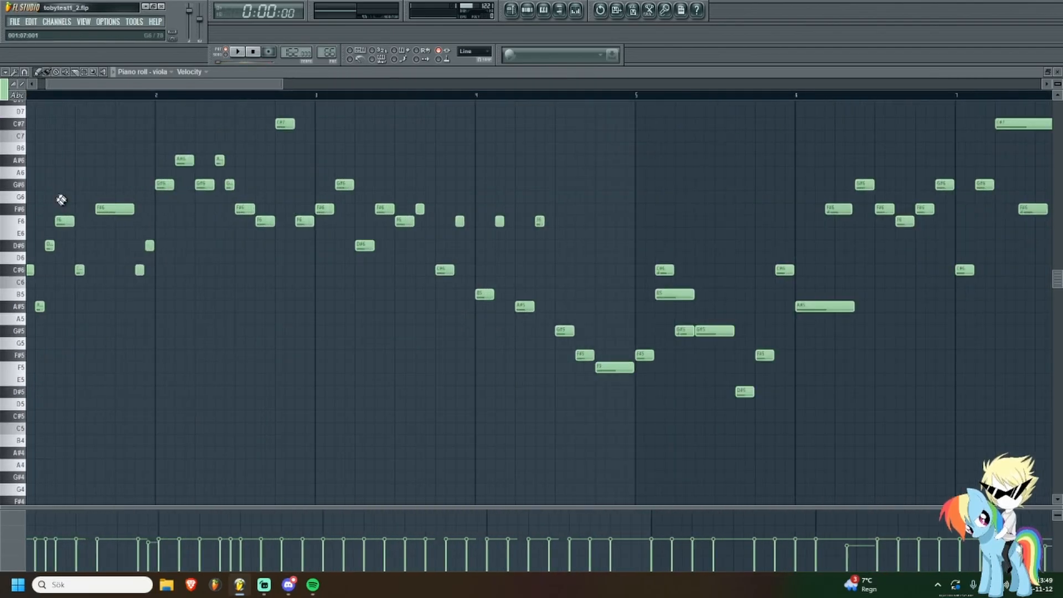
Follow the viola melody from bar 1 and select the notes from the B5 in bar 8 to the long C#6 in bar 9.
drag(61, 201, 476, 274)
scroll(394, 235, up, 1)
drag(394, 234, 212, 235)
drag(763, 249, 194, 273)
drag(736, 266, 283, 239)
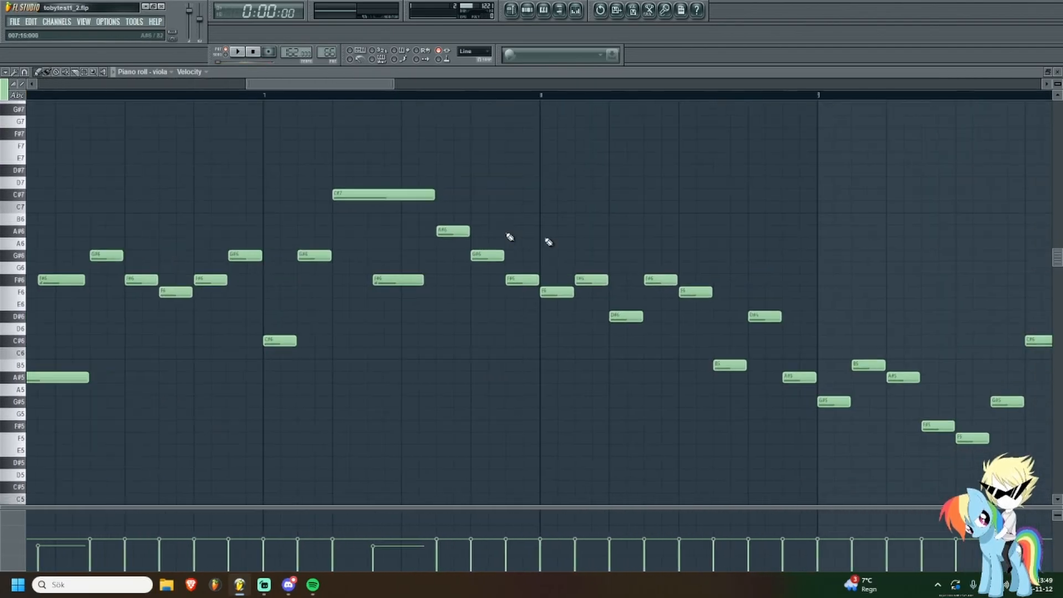
drag(819, 282, 446, 256)
scroll(481, 285, up, 2)
scroll(467, 310, down, 1)
drag(261, 247, 695, 480)
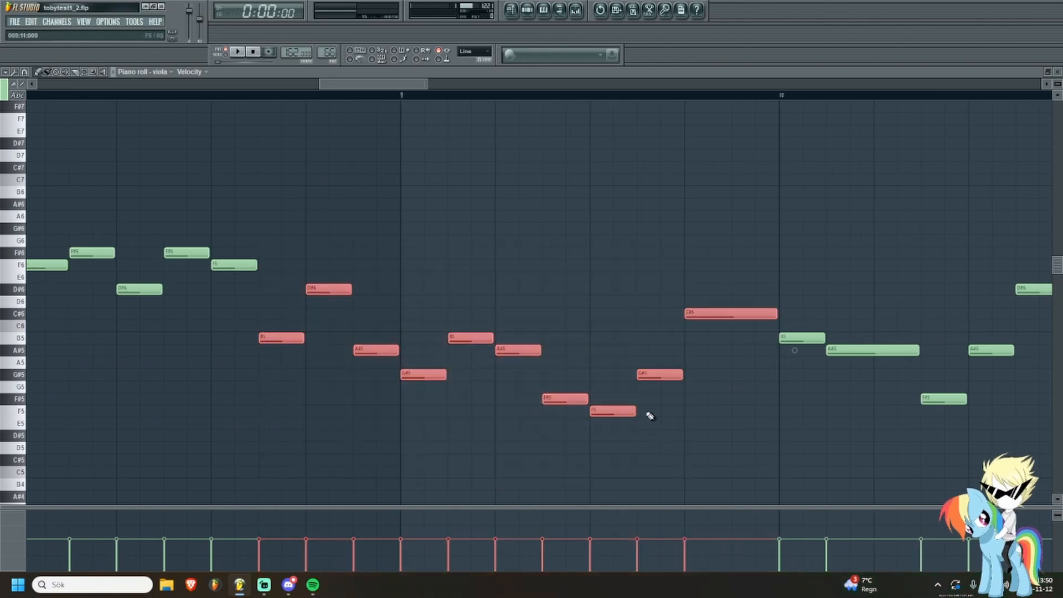
scroll(675, 294, down, 2)
click(595, 247)
right_click(598, 251)
Examine the viola melody's second half from bar 12 to the final long F#6.
scroll(614, 254, down, 4)
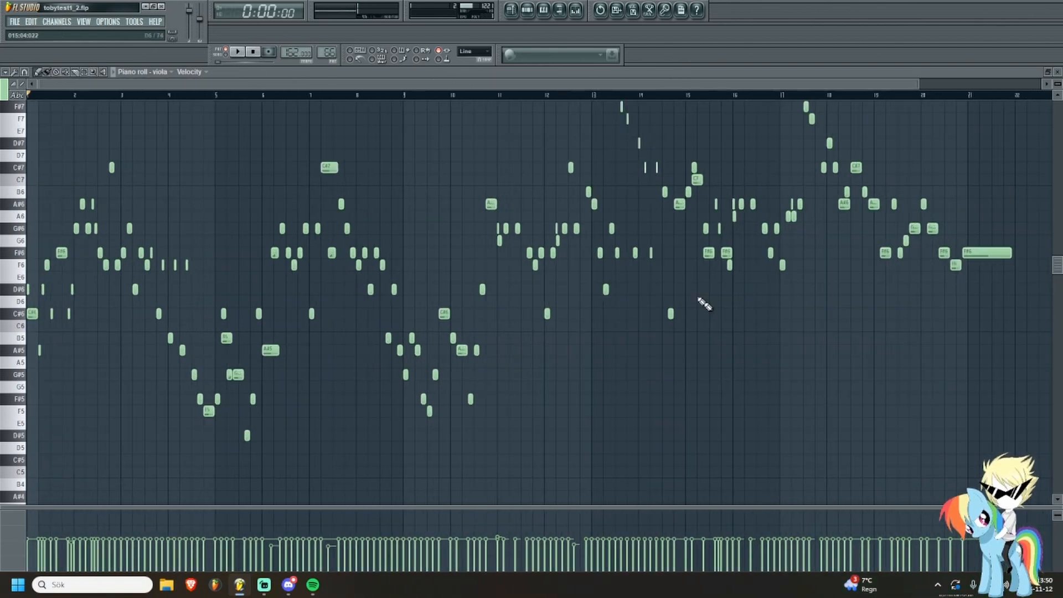
drag(620, 257, 631, 492)
scroll(709, 358, up, 1)
drag(664, 303, 377, 194)
scroll(550, 280, up, 3)
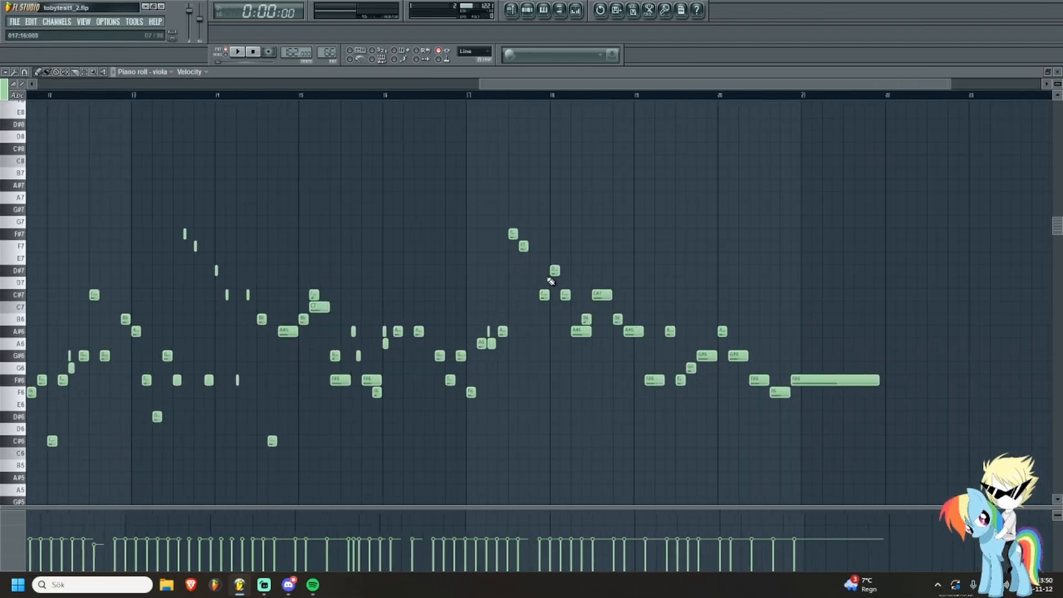
Switch to the playlist and play the arrangement's ending from bar 98 into bar 104.
key(F5)
scroll(700, 276, down, 6)
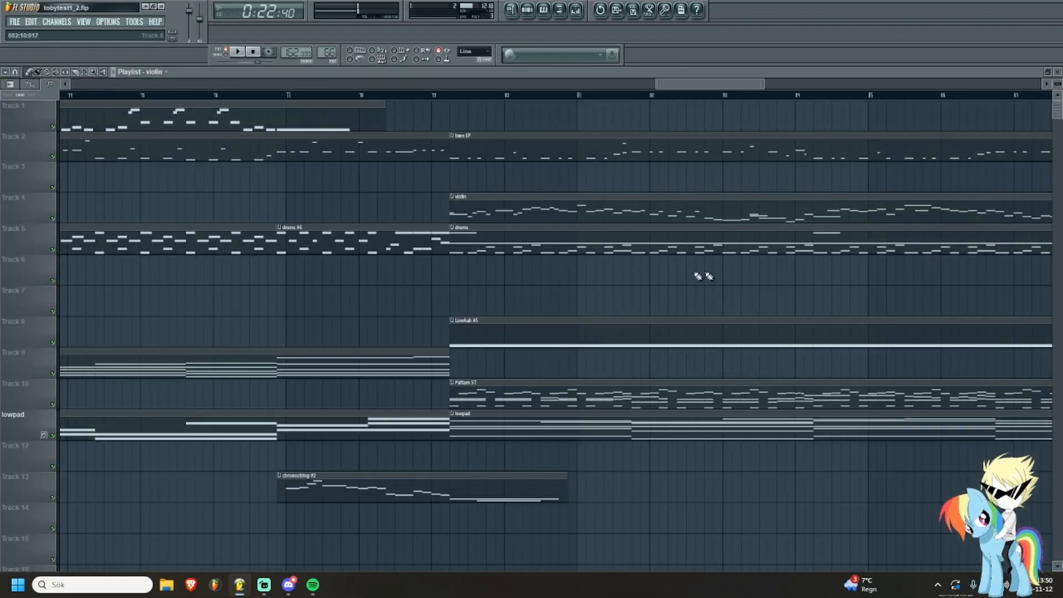
drag(676, 270, 347, 292)
scroll(346, 292, down, 4)
click(628, 95)
key(space)
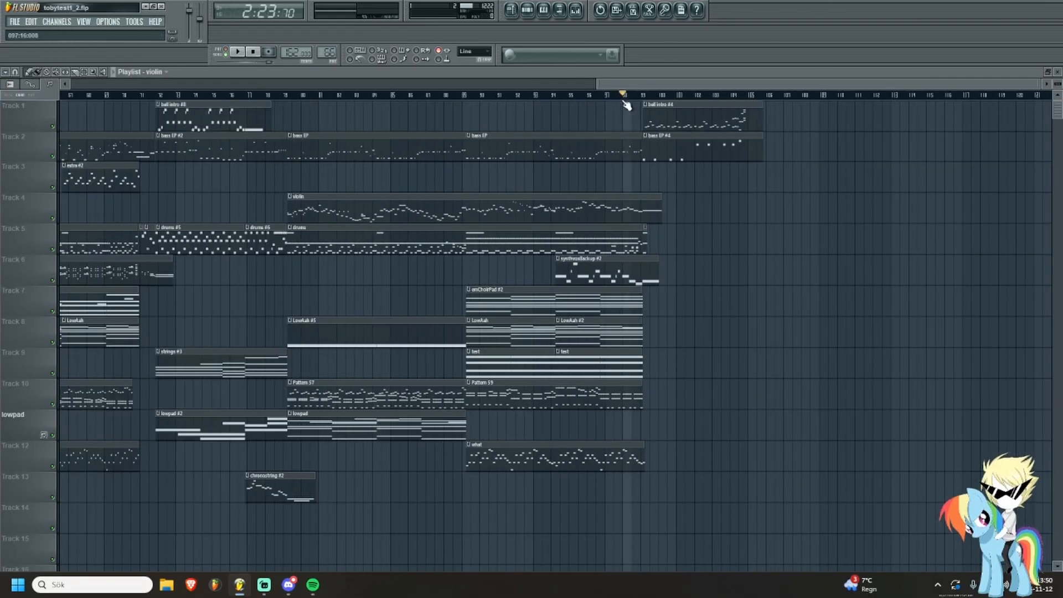
scroll(699, 221, up, 4)
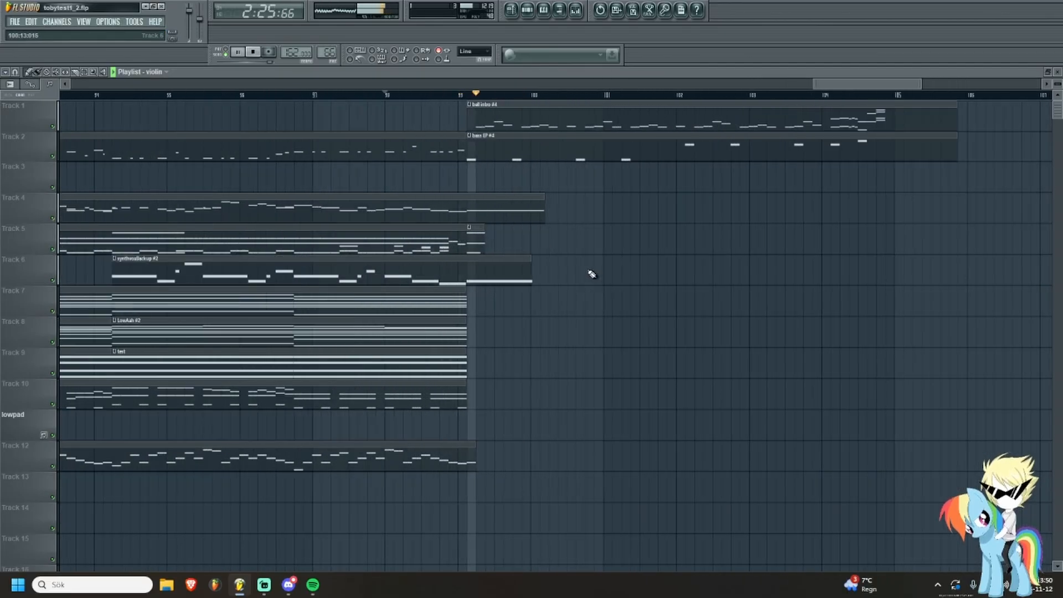
scroll(620, 255, down, 2)
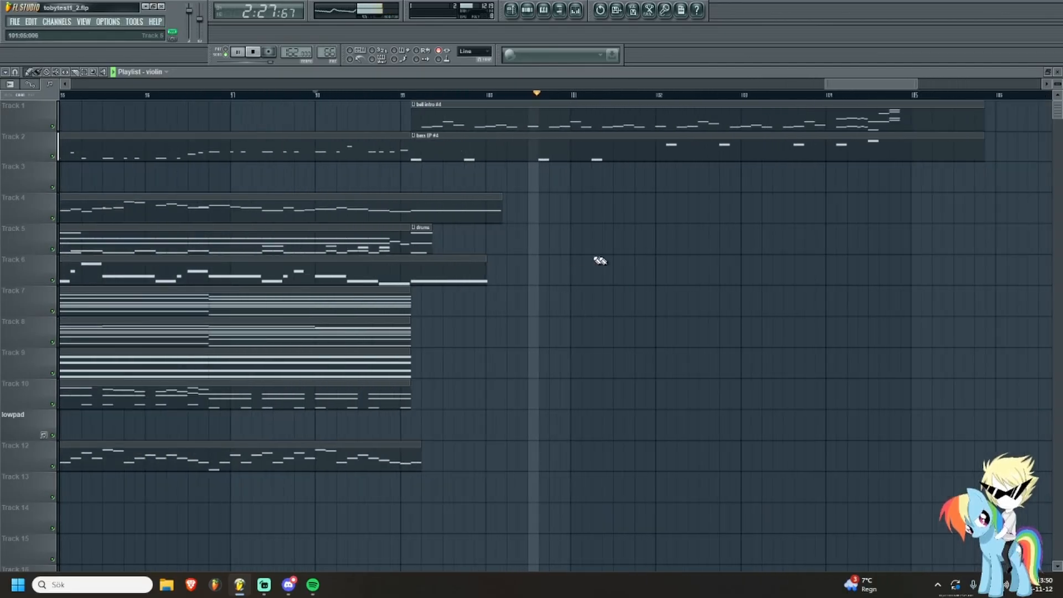
scroll(553, 252, up, 3)
scroll(465, 238, down, 3)
scroll(455, 271, down, 2)
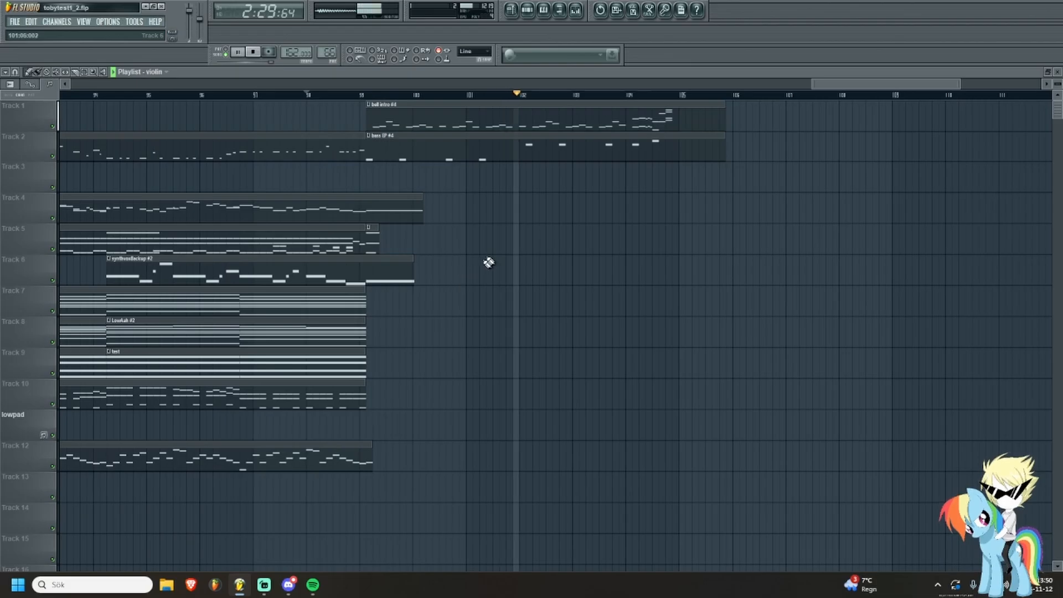
scroll(554, 247, up, 2)
scroll(553, 252, up, 2)
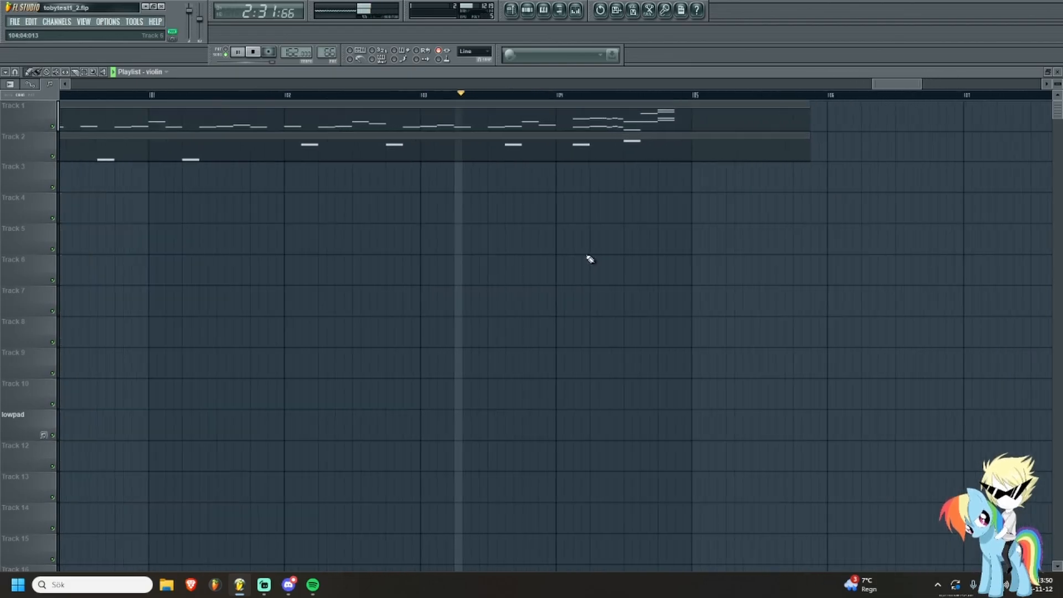
scroll(590, 259, up, 1)
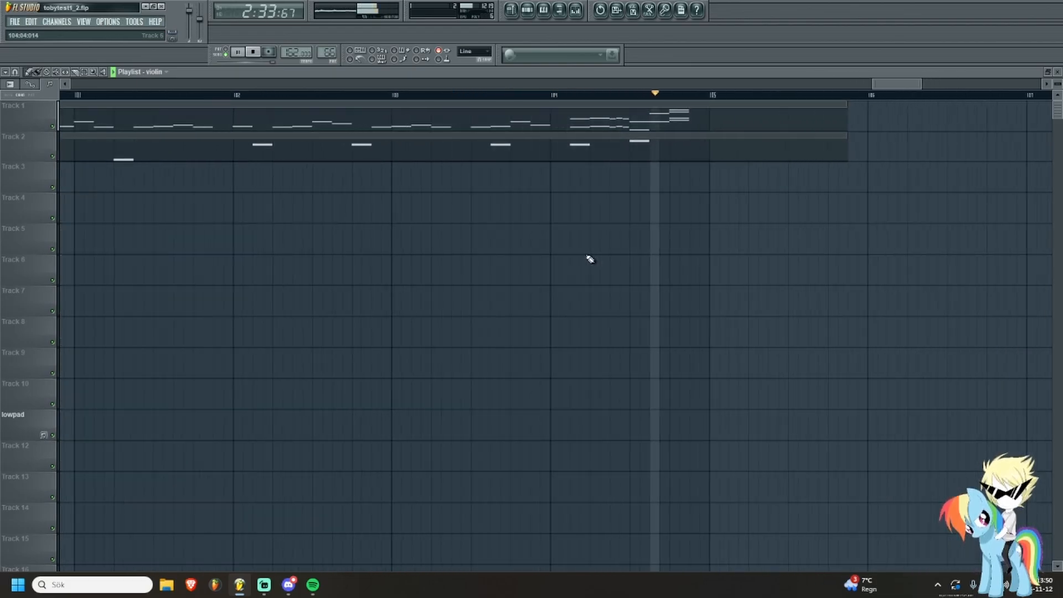
key(space)
Mark the range from the start of the bell intro #4 clip in bar 99 to the middle of bar 100, and play it.
scroll(614, 277, down, 8)
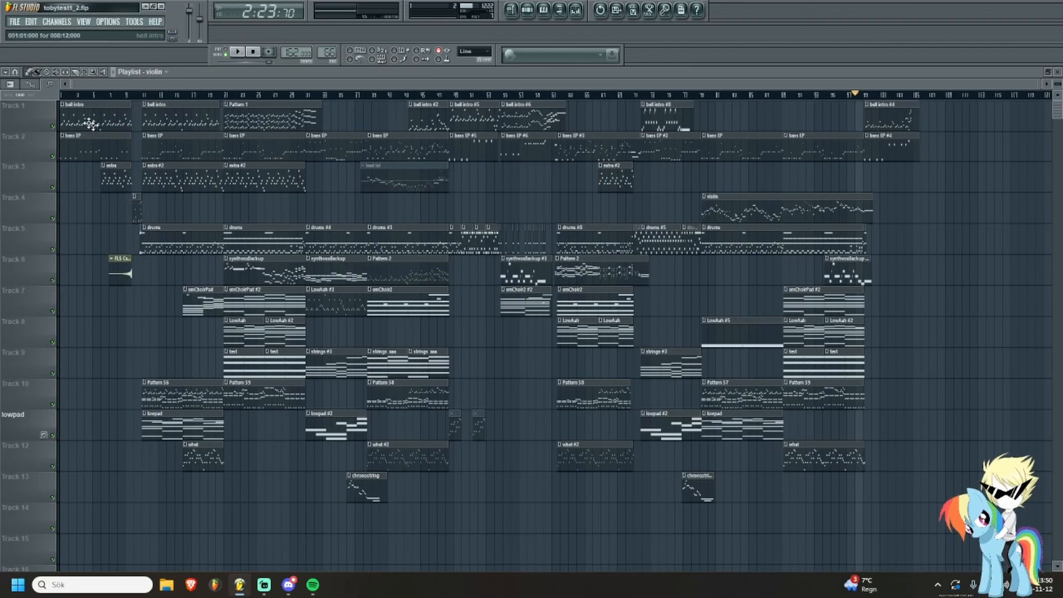
scroll(770, 226, up, 8)
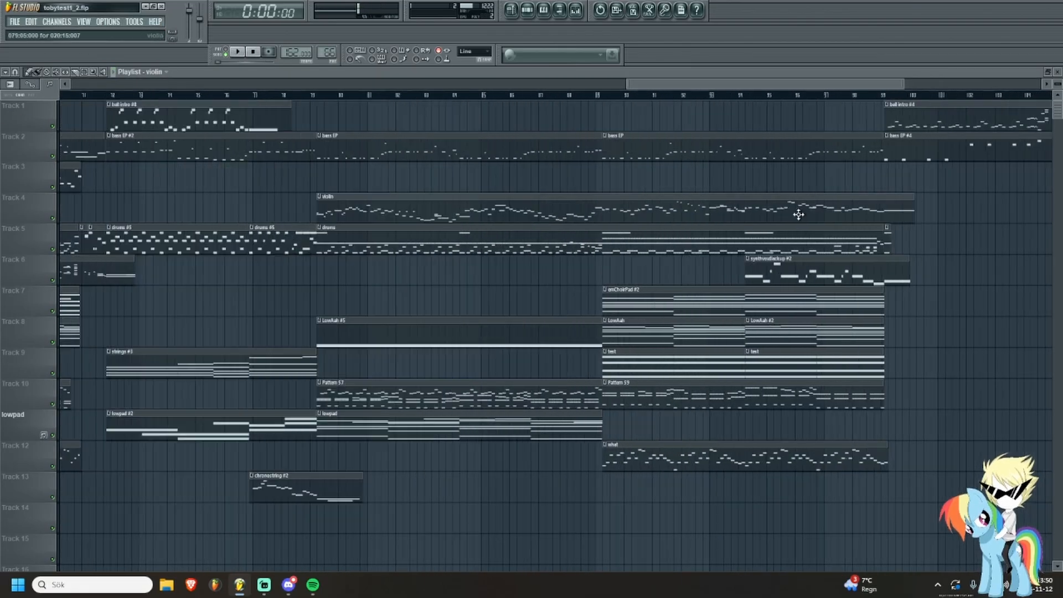
drag(608, 101, 824, 113)
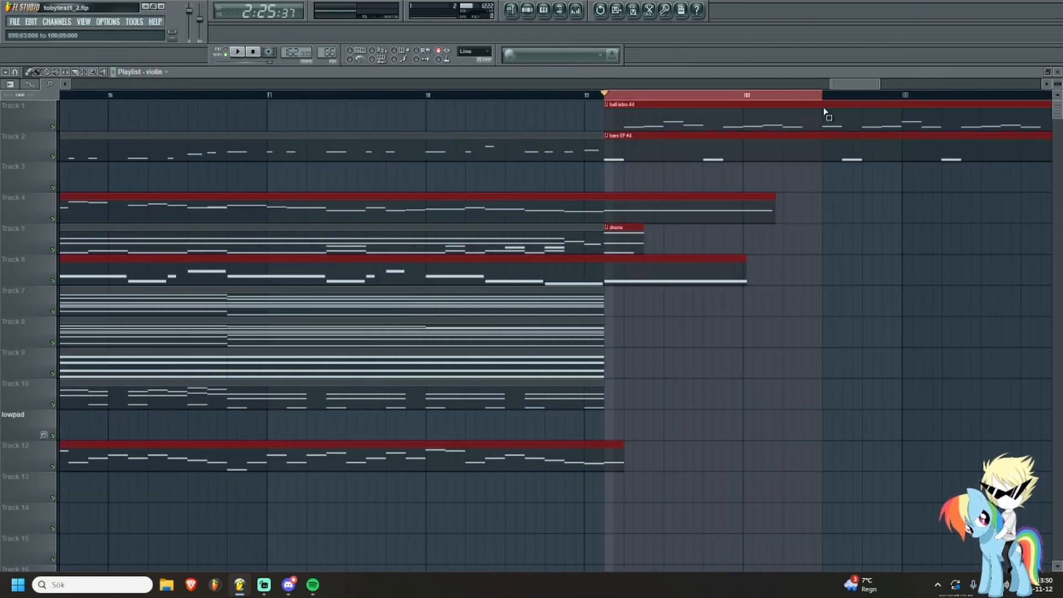
key(space)
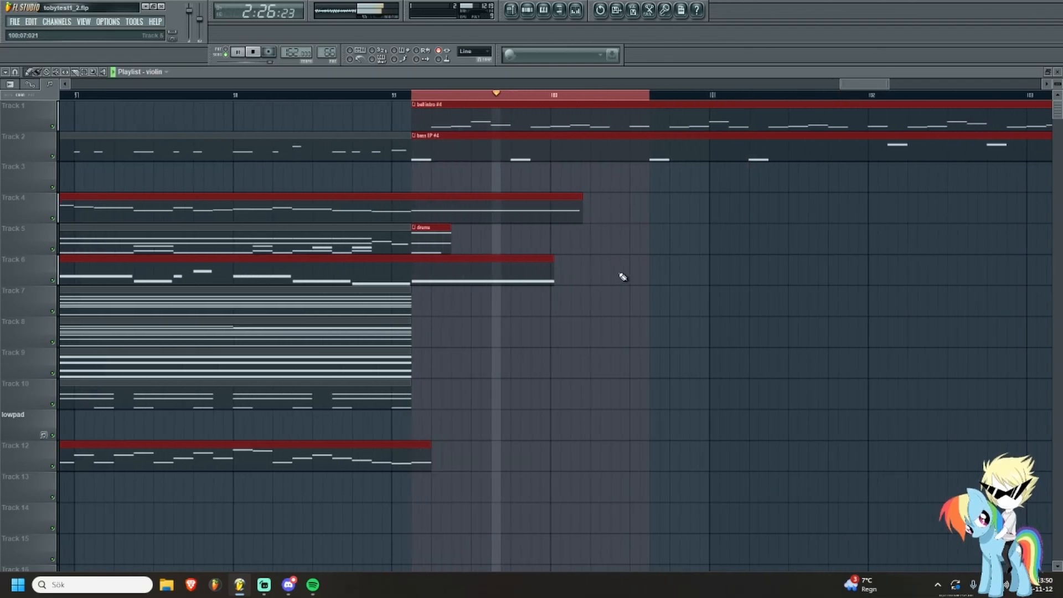
key(space)
Clear the marked range and play the closing bell intro #4 and bass EP #4 clips from the start of bar 102.
drag(632, 98, 606, 95)
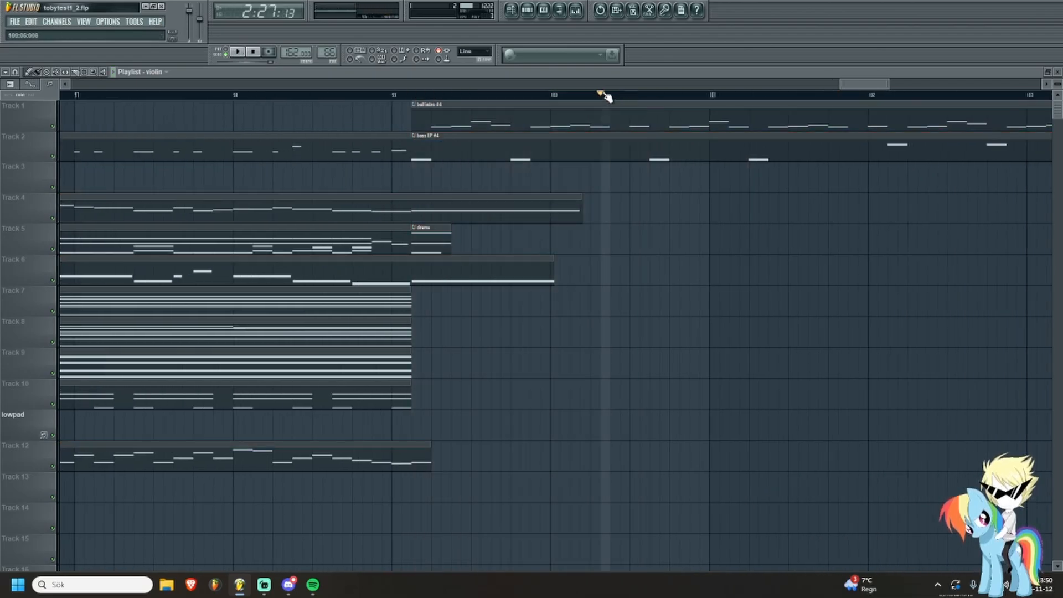
scroll(608, 94, down, 1)
scroll(482, 149, down, 6)
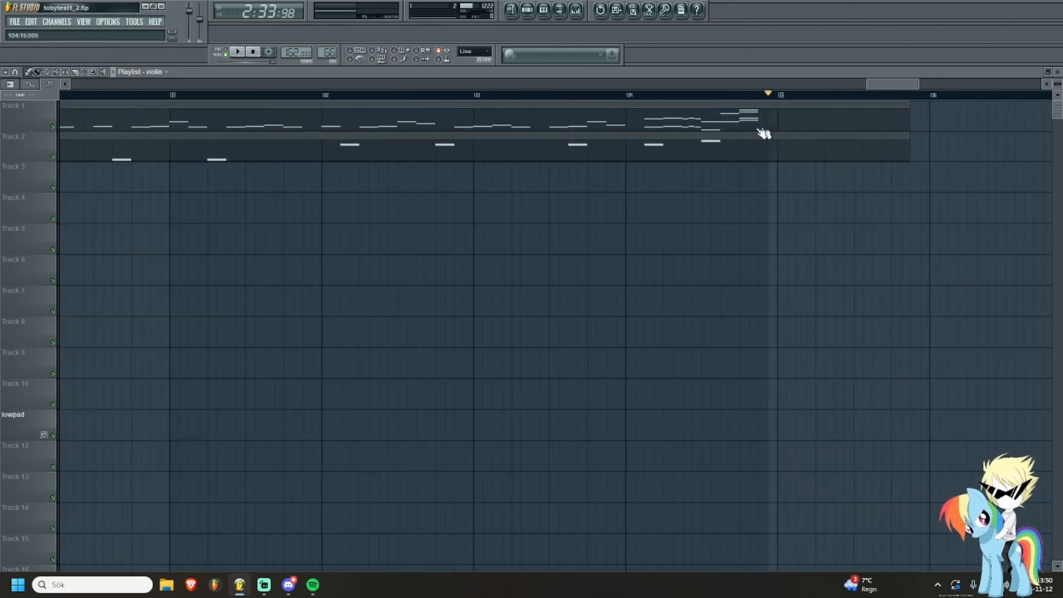
drag(539, 140, 603, 198)
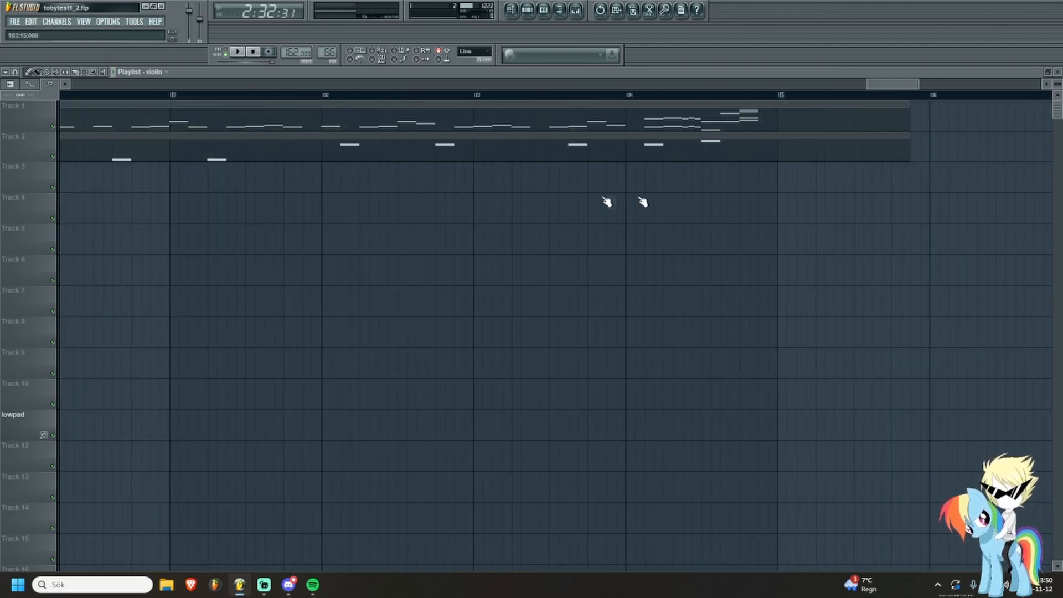
scroll(555, 289, up, 2)
drag(555, 289, 406, 309)
scroll(407, 308, down, 1)
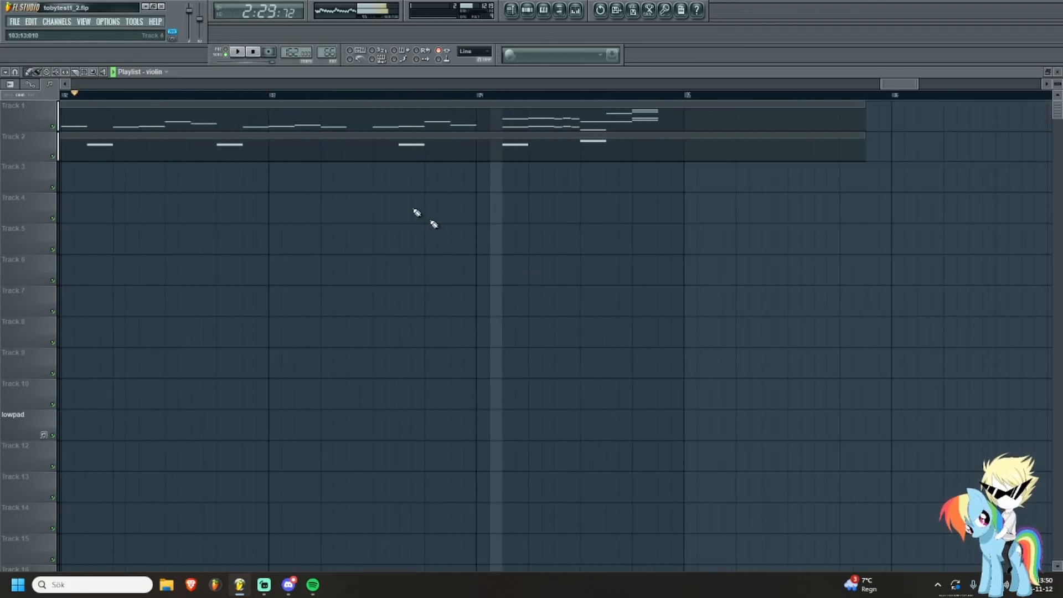
key(space)
Clear the short time selection in bar 103 and play the song's ending from early in bar 102 into bar 105.
scroll(343, 146, up, 1)
drag(366, 98, 5, 163)
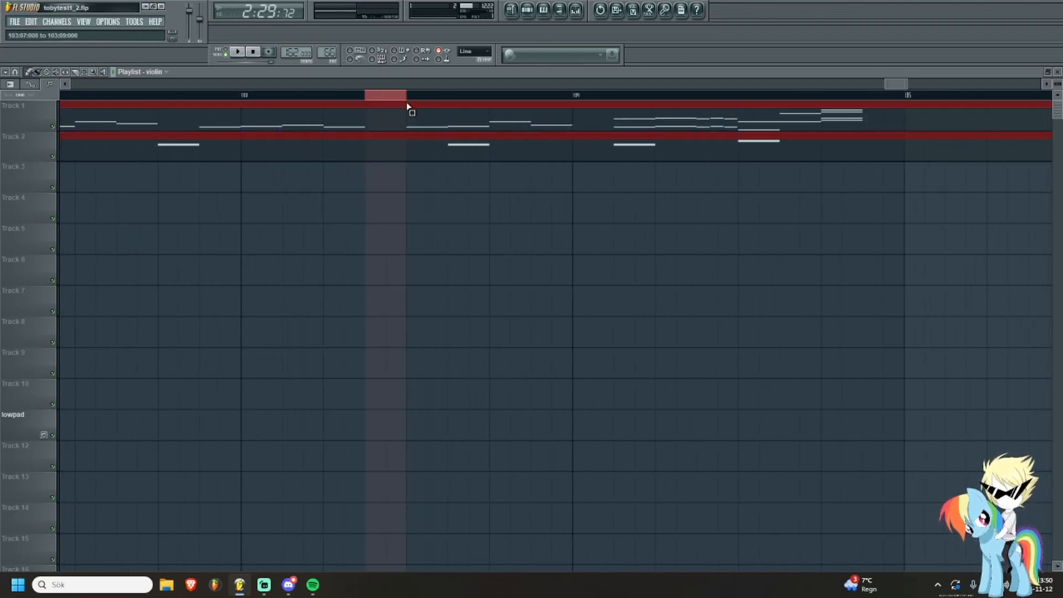
key(ctrl+d)
key(space)
scroll(470, 284, down, 1)
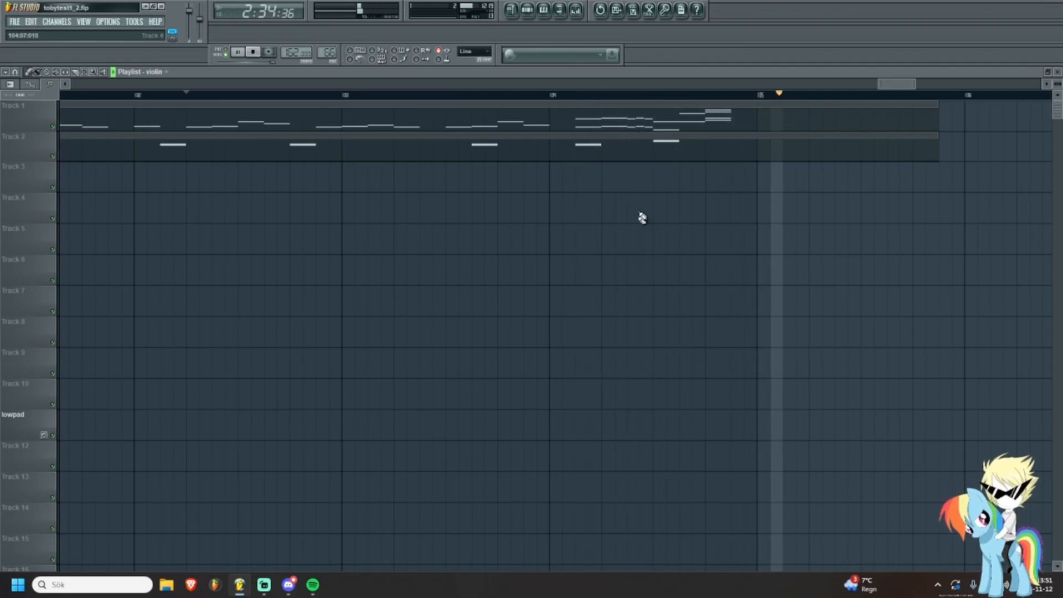
key(space)
Examine the ending's clips in the context of the whole arrangement, from bar 1 to the final bell intro #4 clip.
scroll(639, 223, down, 1)
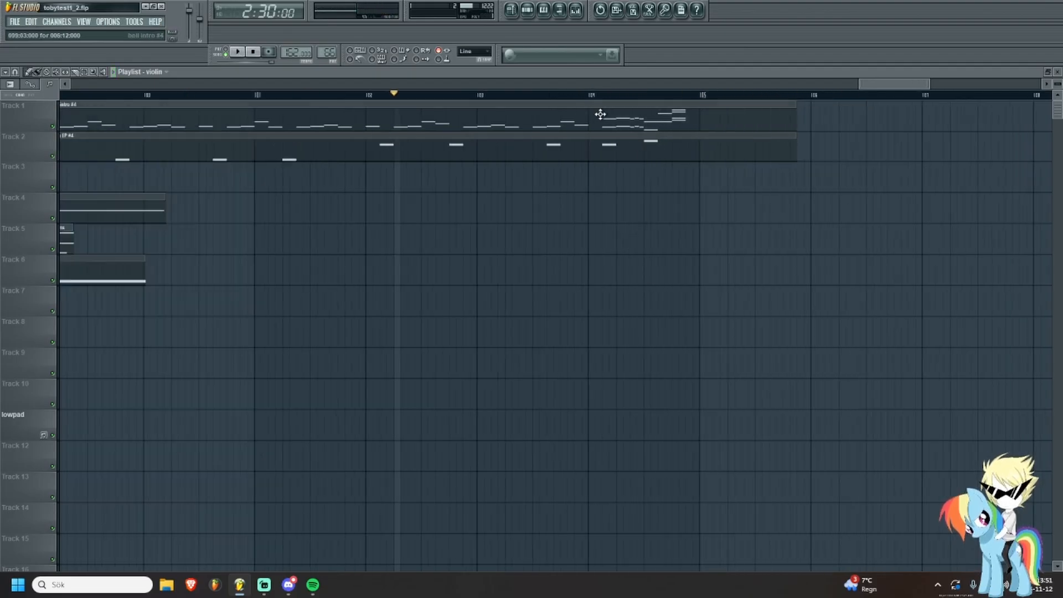
scroll(600, 114, down, 3)
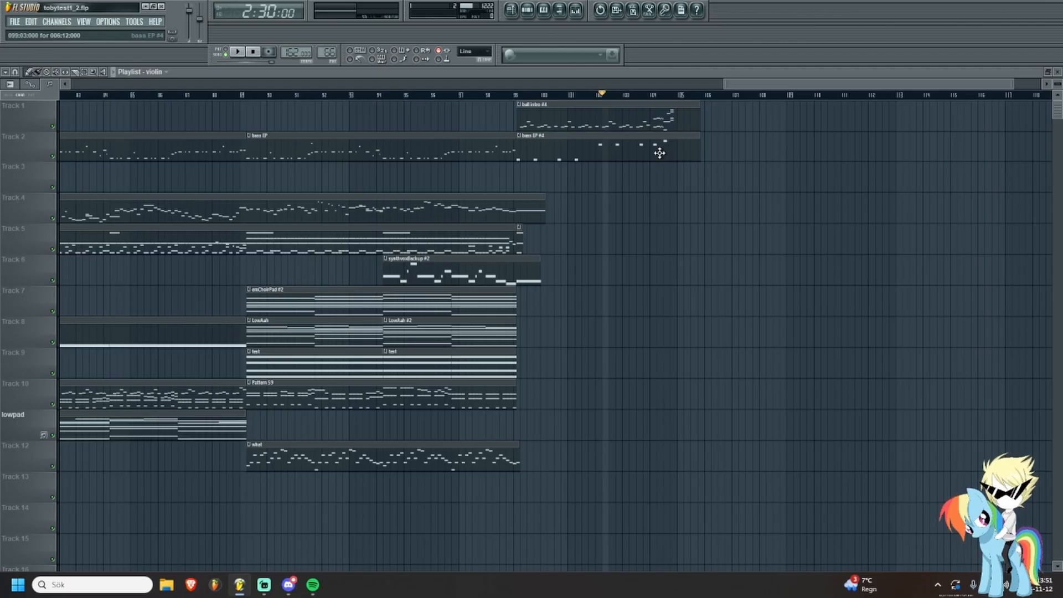
scroll(645, 190, up, 4)
scroll(607, 188, down, 5)
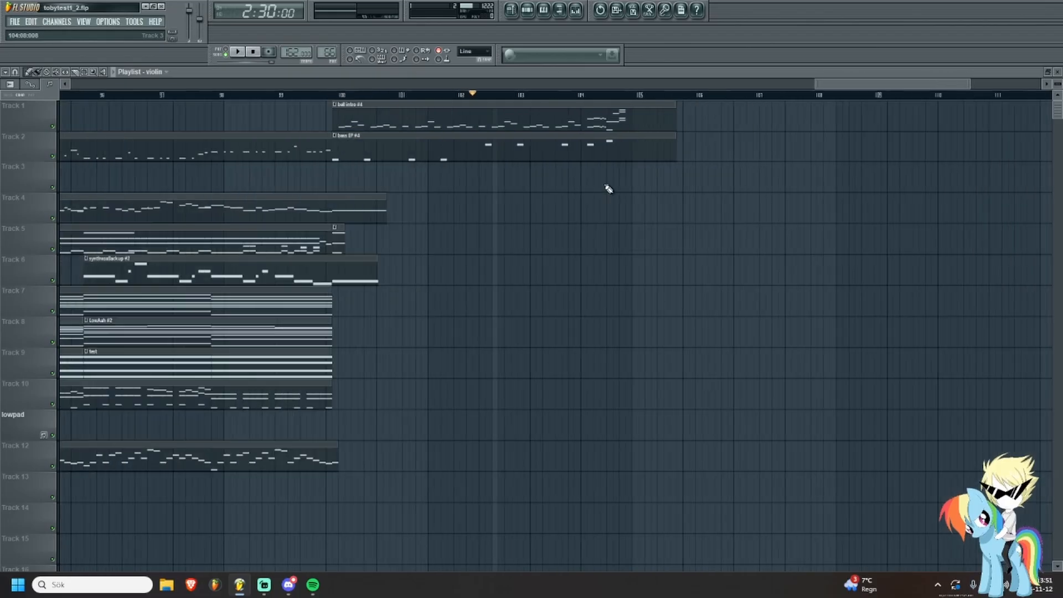
scroll(638, 200, down, 3)
scroll(591, 177, up, 1)
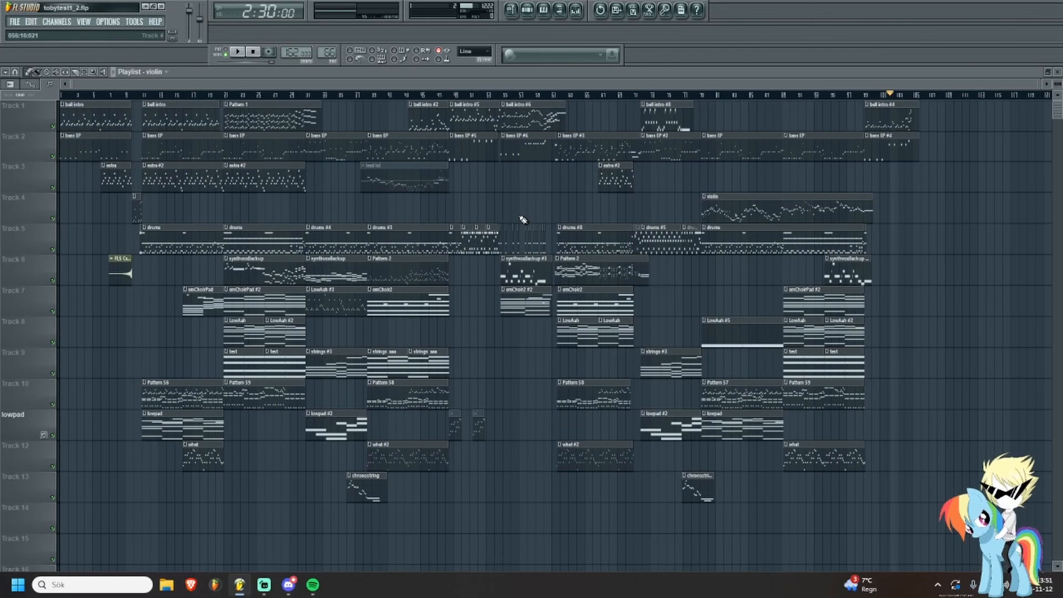
scroll(350, 195, up, 1)
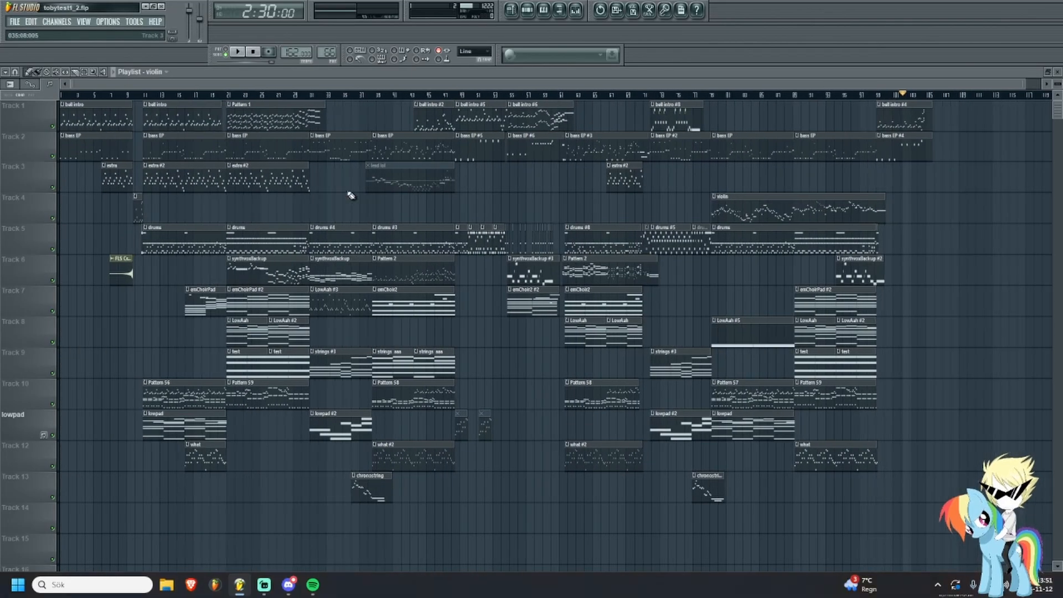